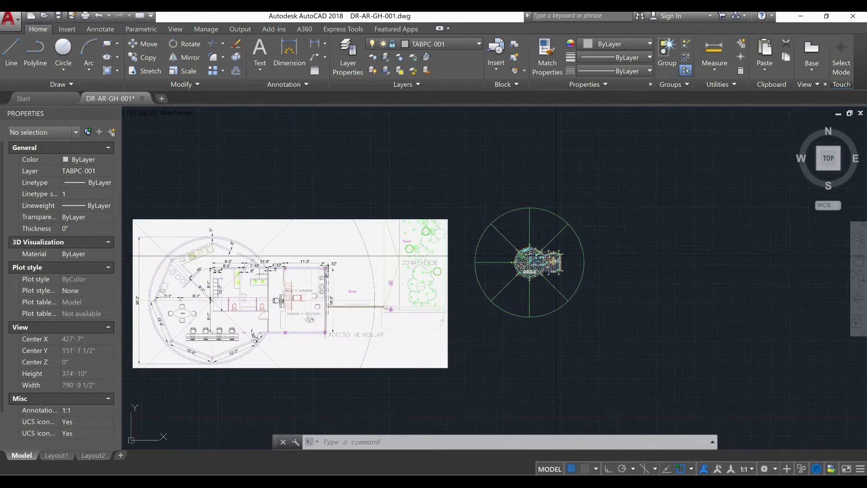
# Unlock layer EW-001 and make it the current layer
pyautogui.scroll(2, 196, 314)
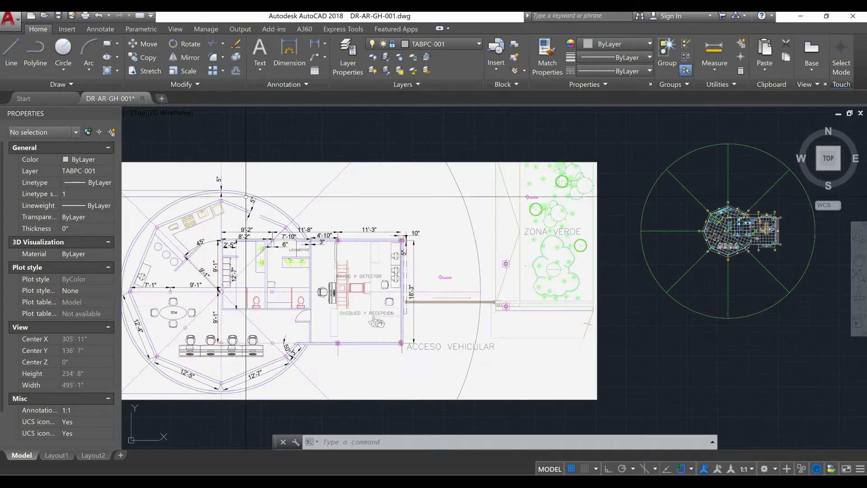
pyautogui.scroll(2, 204, 188)
pyautogui.scroll(2, 183, 186)
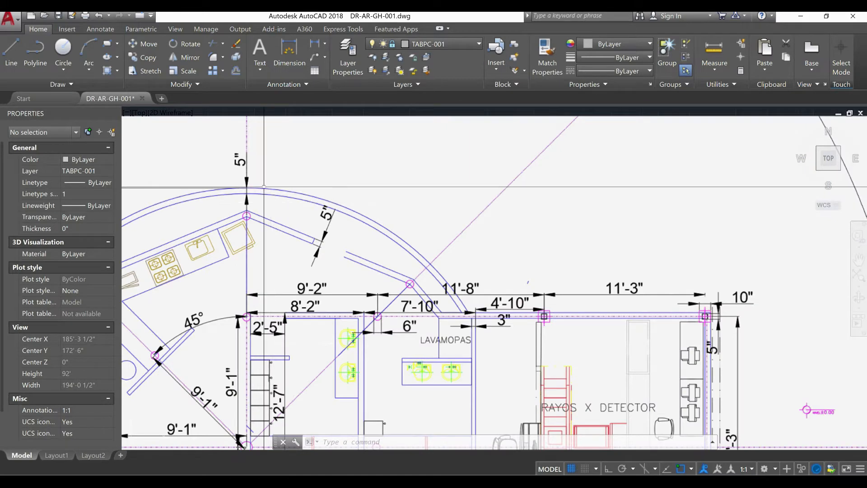
pyautogui.scroll(-4, 272, 196)
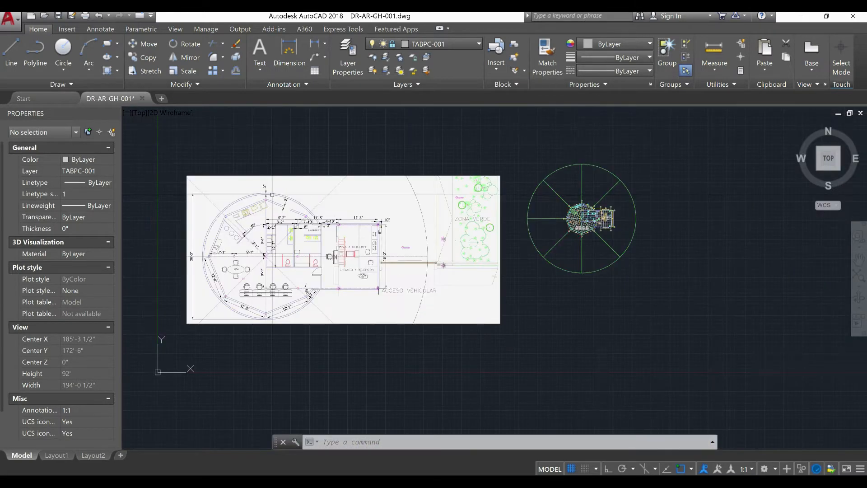
pyautogui.scroll(1, 467, 212)
pyautogui.scroll(6, 472, 211)
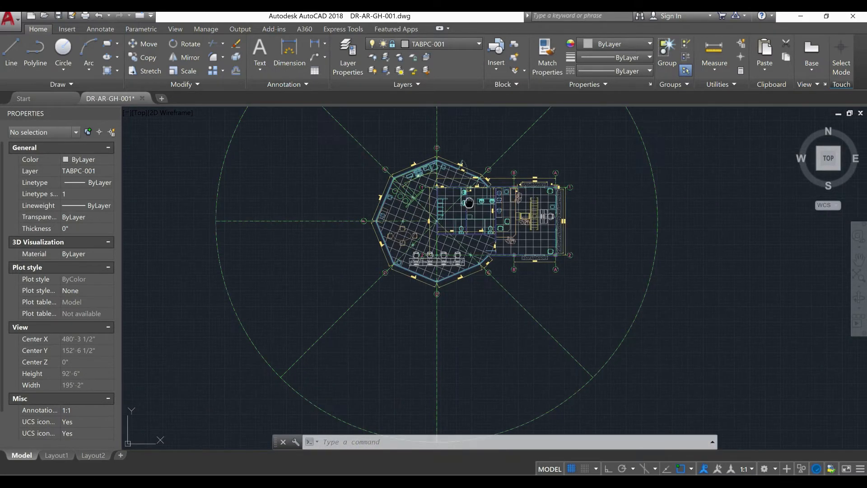
pyautogui.click(464, 48)
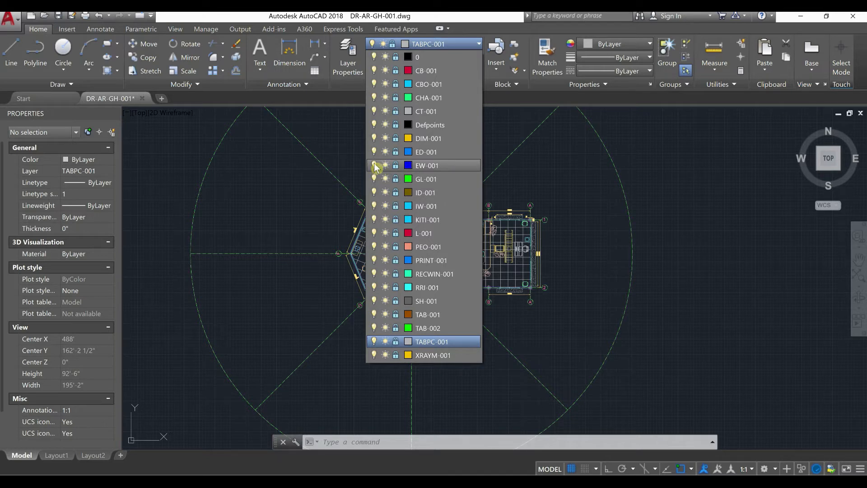
pyautogui.click(396, 166)
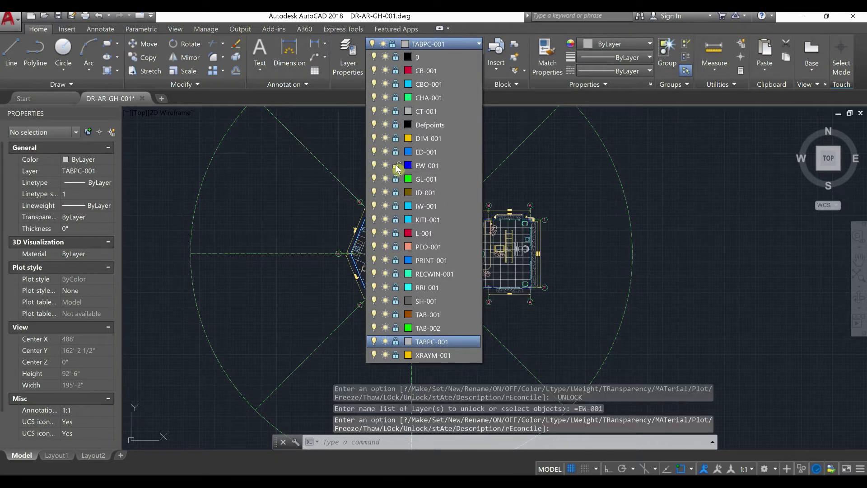
pyautogui.click(457, 170)
# Examine the overall diameter of the circular outer wall on the reference plan and compare it with the drafted octagonal plan
pyautogui.scroll(2, 412, 252)
pyautogui.scroll(6, 412, 253)
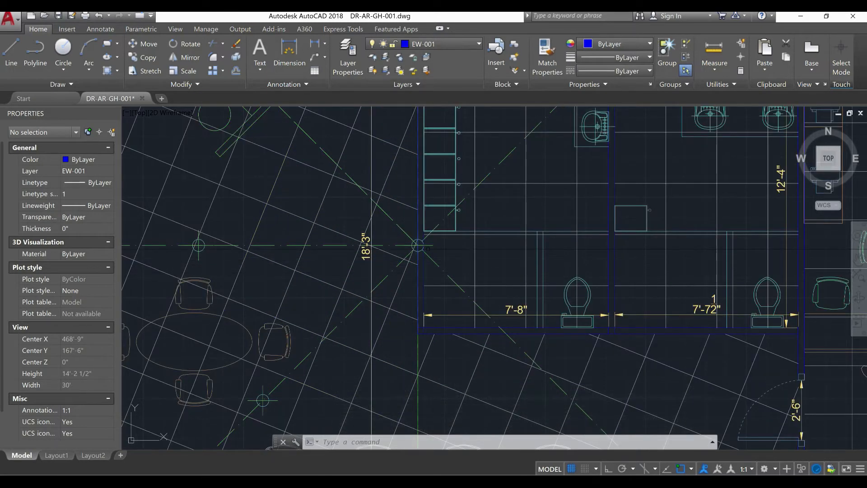
pyautogui.scroll(-15, 418, 246)
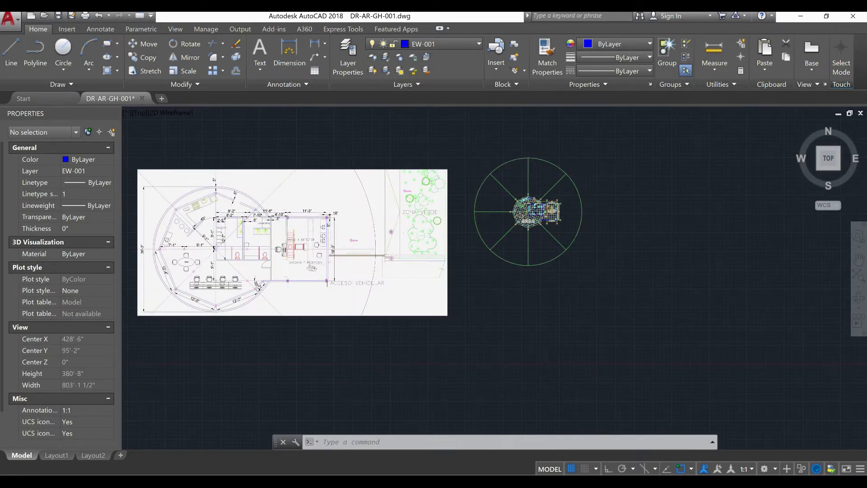
pyautogui.scroll(6, 145, 256)
pyautogui.moveTo(206, 260); pyautogui.dragTo(384, 255, button='middle')
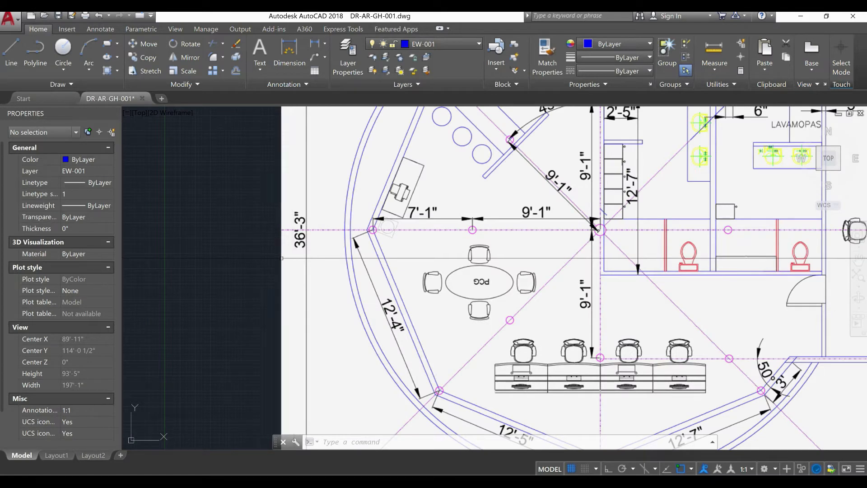
pyautogui.scroll(-6, 280, 258)
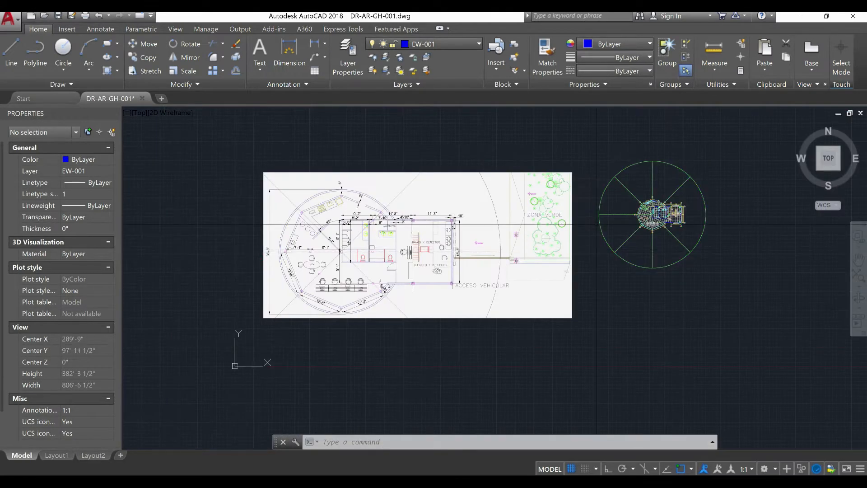
pyautogui.scroll(8, 633, 209)
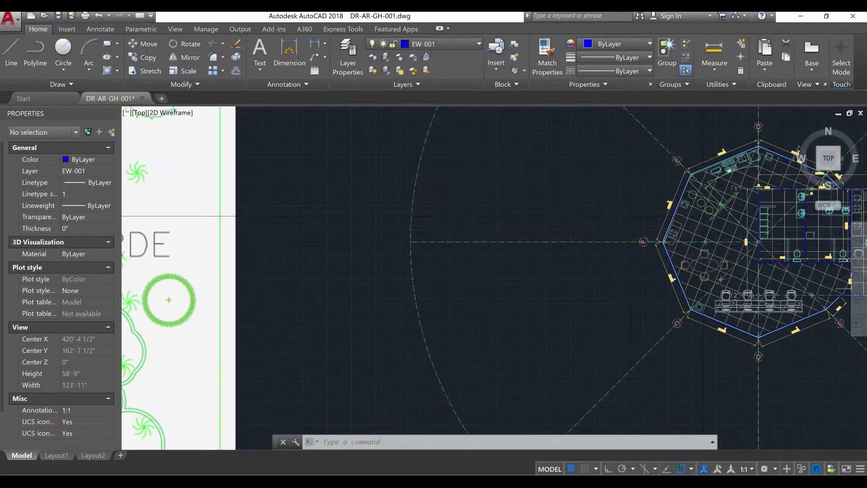
pyautogui.moveTo(702, 246); pyautogui.dragTo(495, 246, button='middle')
# Draw a circle with a diameter of 36'-3" centred on the axis intersection in the middle of the octagonal building
pyautogui.scroll(6, 586, 233)
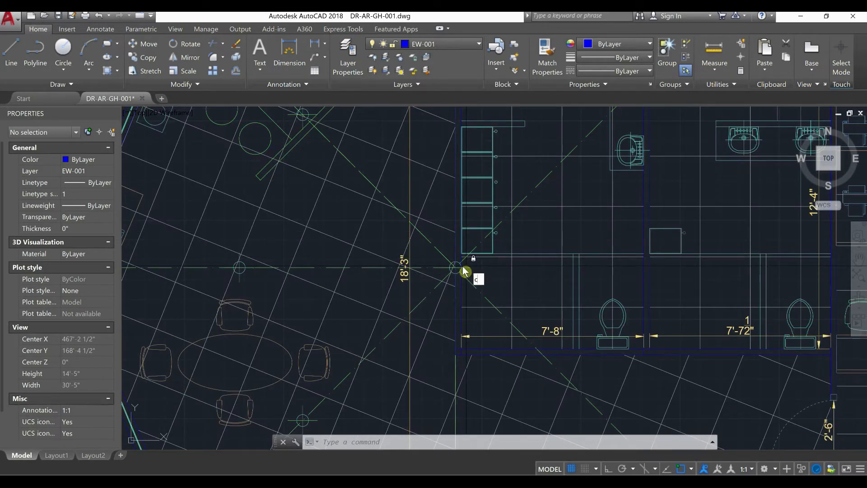
pyautogui.press('Return')
pyautogui.scroll(5, 465, 270)
pyautogui.click(465, 256)
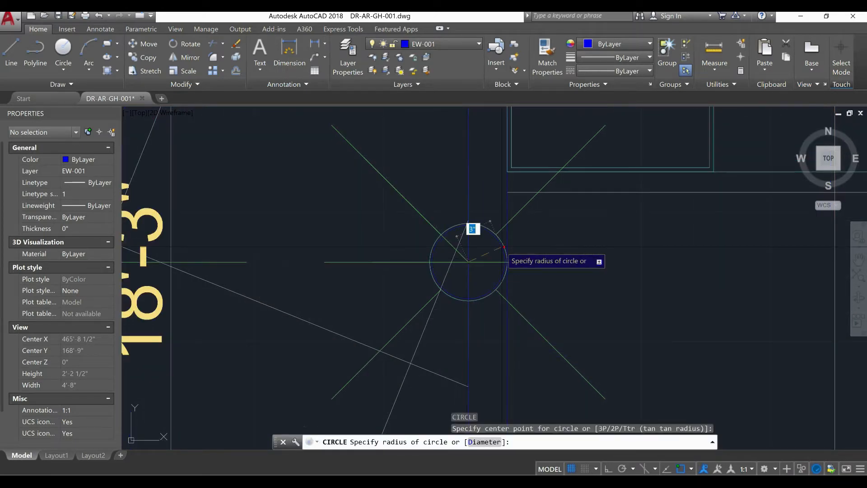
pyautogui.scroll(-7, 487, 258)
pyautogui.scroll(-5, 487, 258)
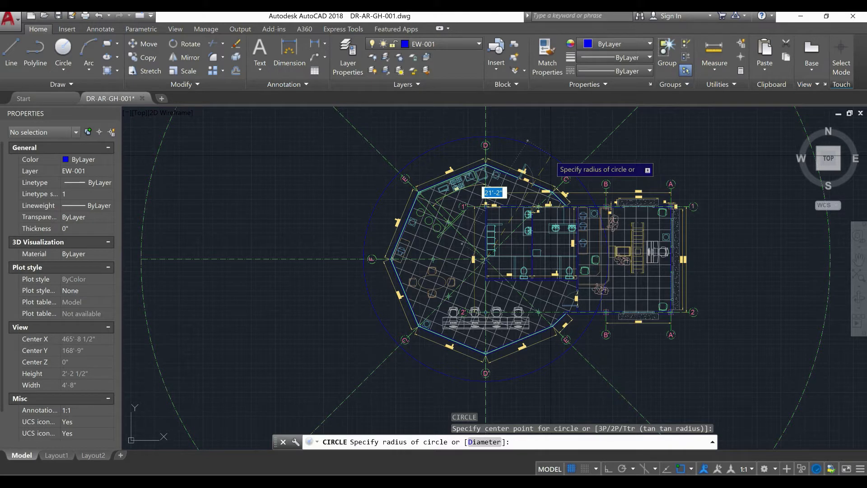
pyautogui.rightClick(545, 163)
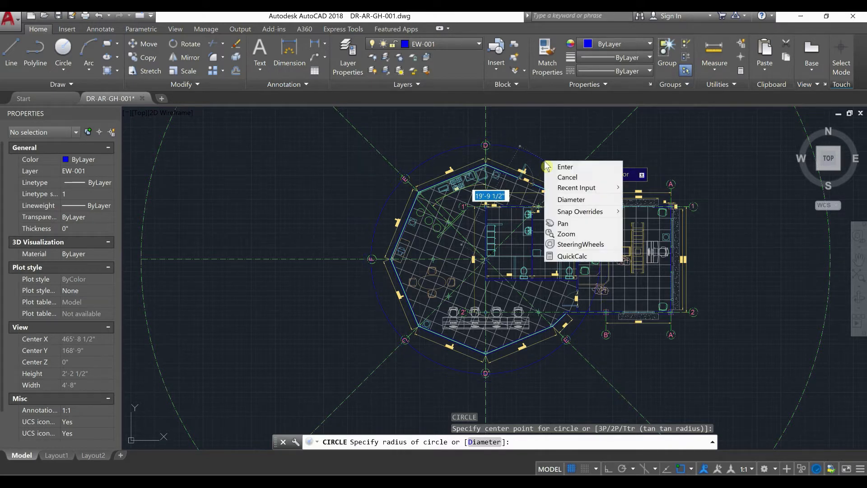
pyautogui.click(565, 199)
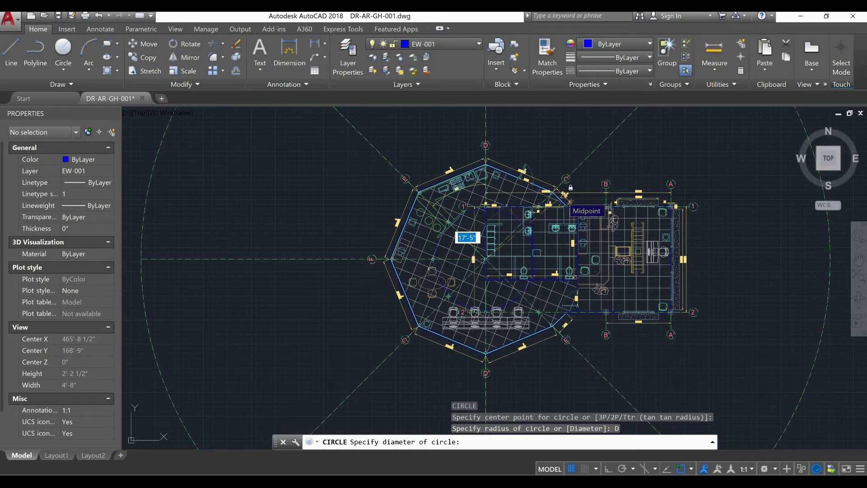
pyautogui.write('36')
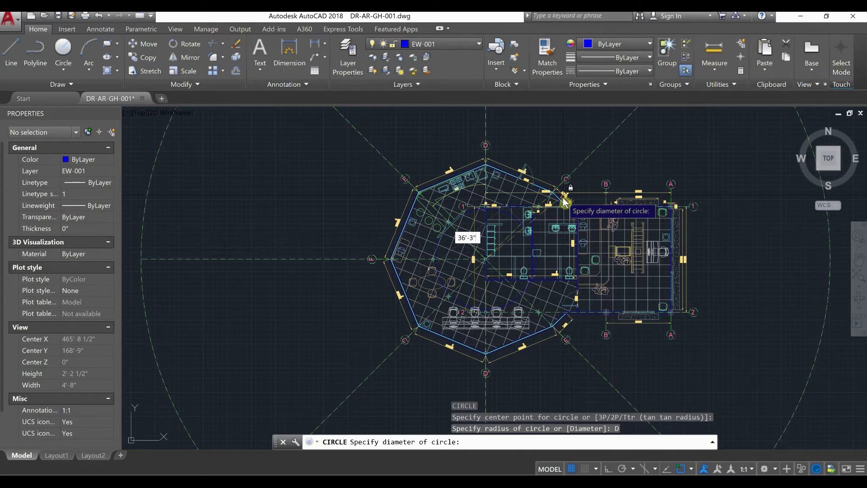
pyautogui.write('\'-3"')
pyautogui.press('Return')
# Offset the large circle around the octagon outward by 5" to form the circular wall's second line
pyautogui.scroll(10, 532, 167)
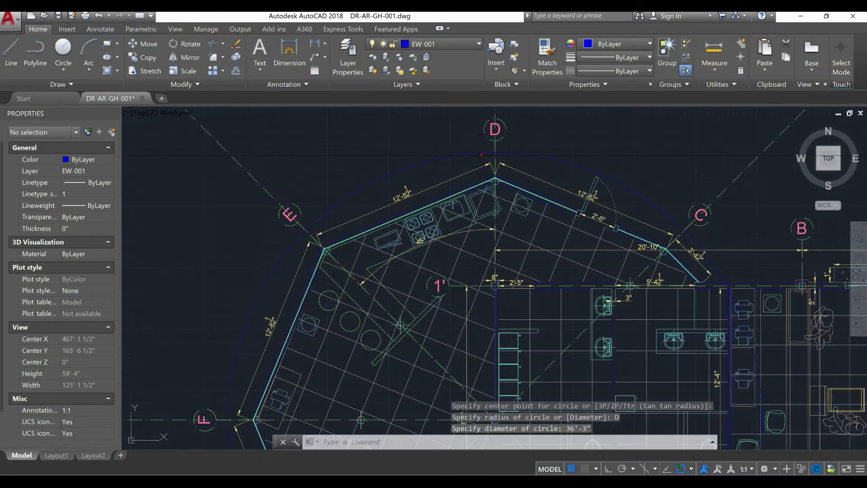
pyautogui.moveTo(509, 176); pyautogui.dragTo(439, 197, button='middle')
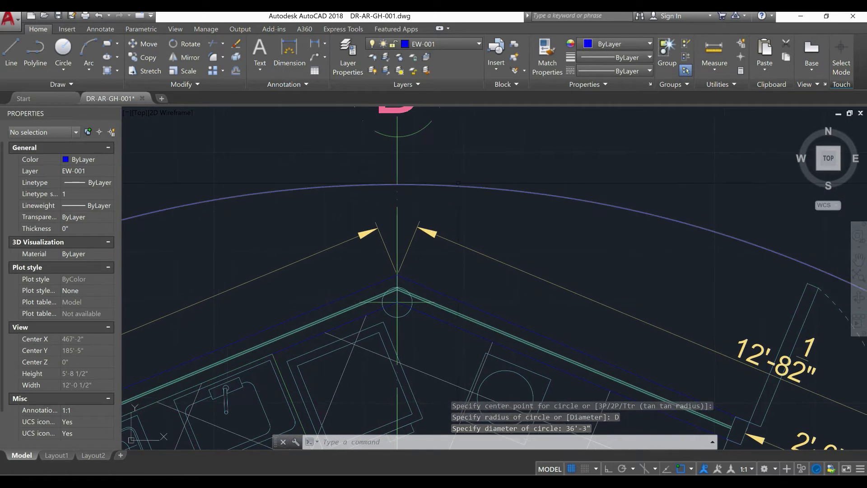
pyautogui.write('OFFSET')
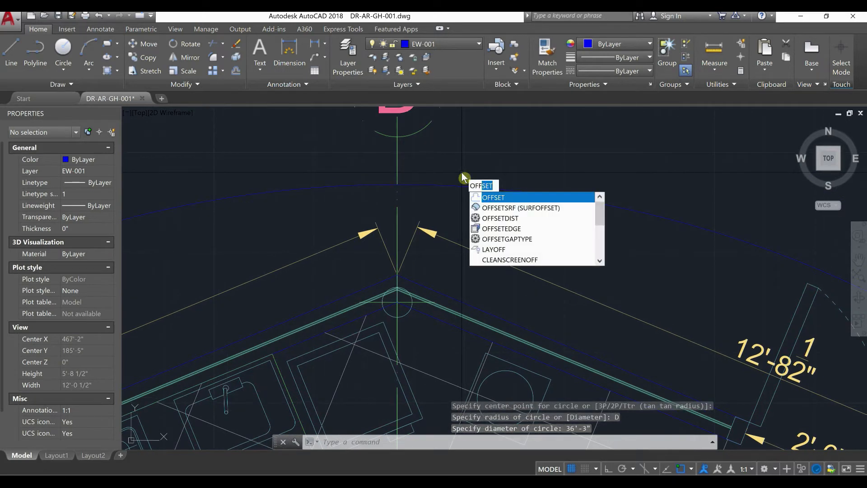
pyautogui.click(503, 197)
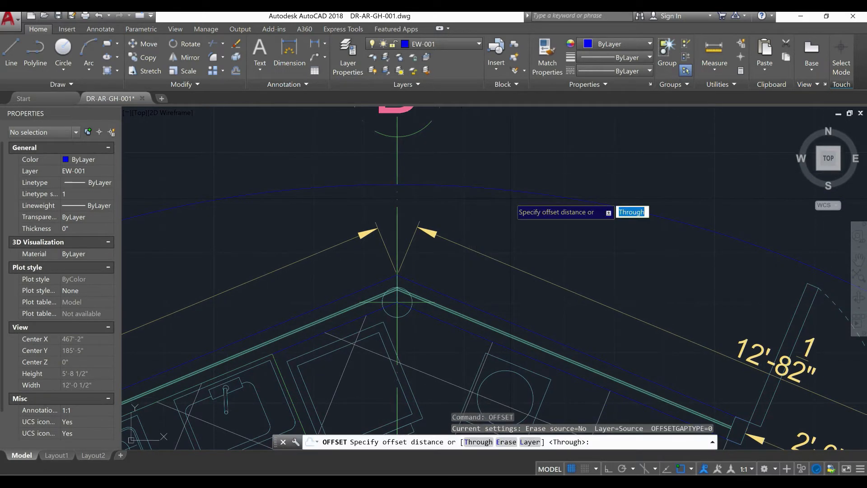
pyautogui.write('5')
pyautogui.press('Return')
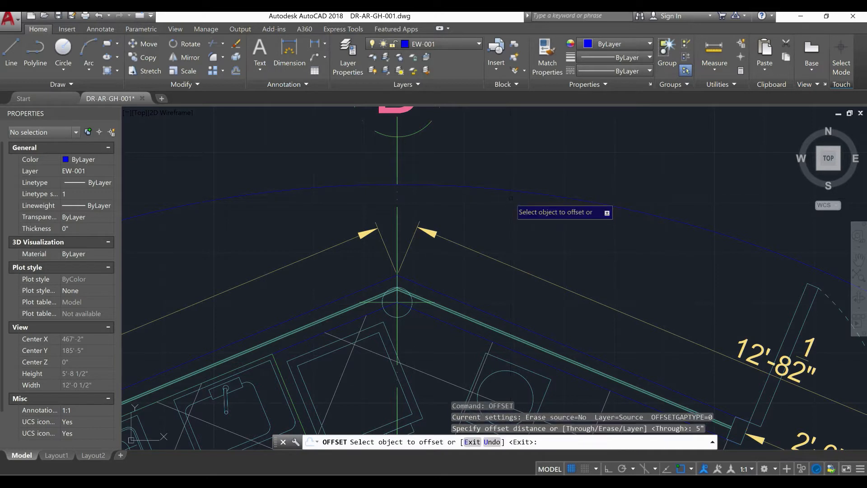
pyautogui.click(452, 185)
pyautogui.click(466, 165)
pyautogui.rightClick(467, 165)
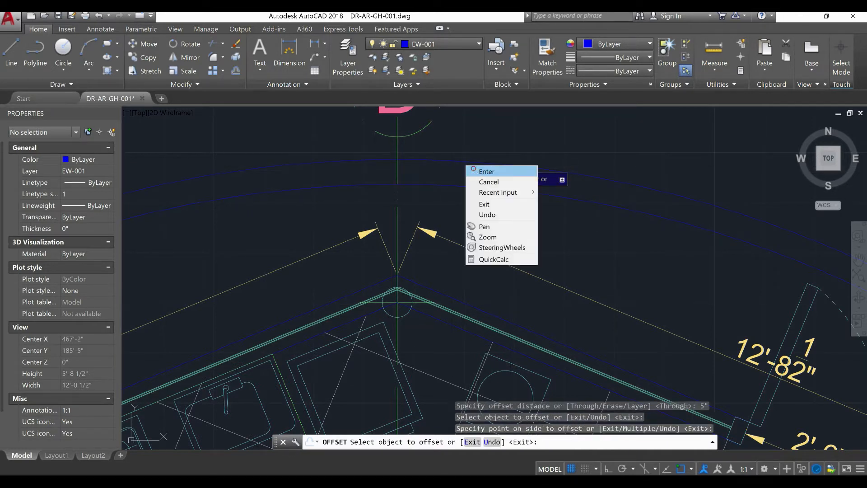
pyautogui.click(482, 171)
# Trim the two circular wall lines where they cross the horizontal wall on grid line 1
pyautogui.scroll(-4, 470, 167)
pyautogui.moveTo(432, 188); pyautogui.dragTo(320, 115, button='middle')
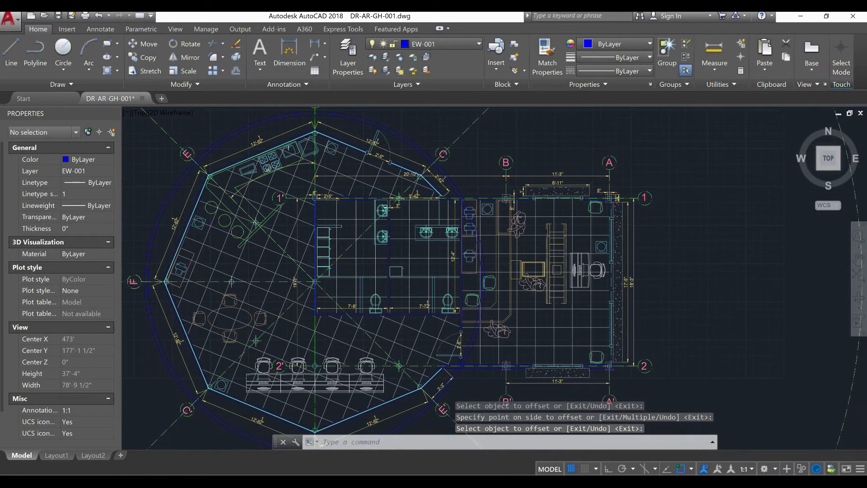
pyautogui.scroll(6, 469, 197)
pyautogui.scroll(-4, 435, 205)
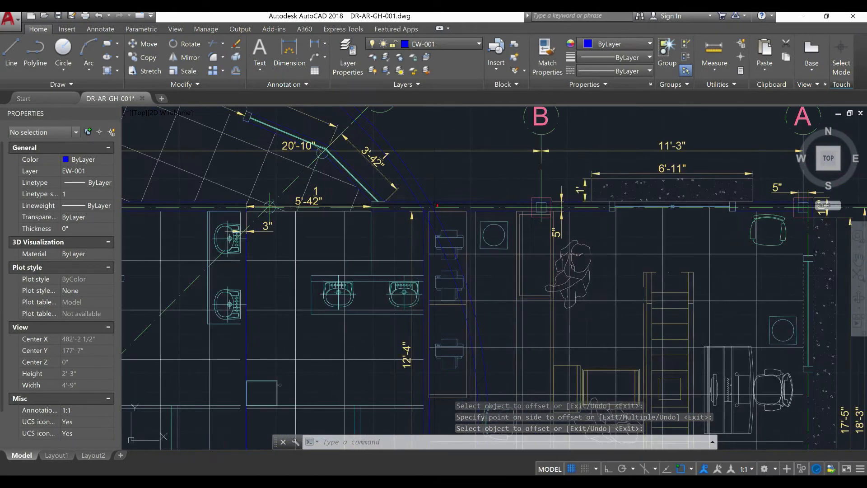
pyautogui.scroll(-3, 435, 204)
pyautogui.moveTo(470, 273); pyautogui.dragTo(452, 193, button='middle')
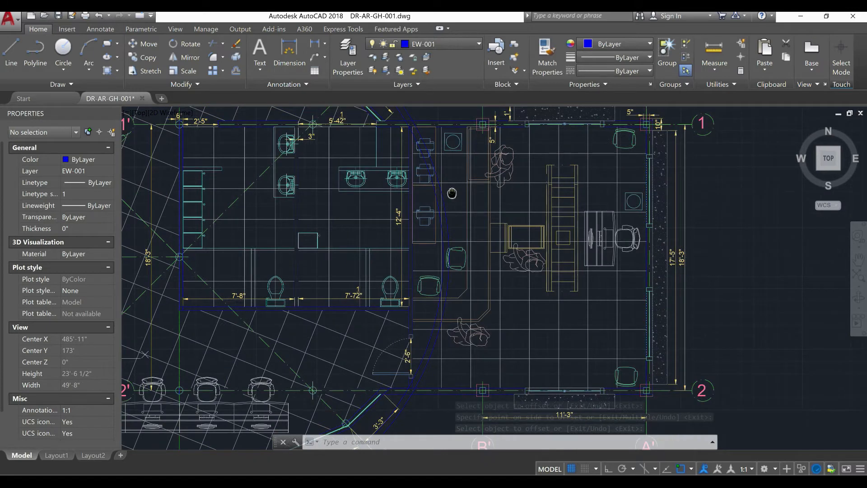
pyautogui.moveTo(455, 286)
pyautogui.mouseDown(button='middle')
pyautogui.moveTo(456, 256)
pyautogui.moveTo(450, 348)
pyautogui.mouseUp(button='middle')
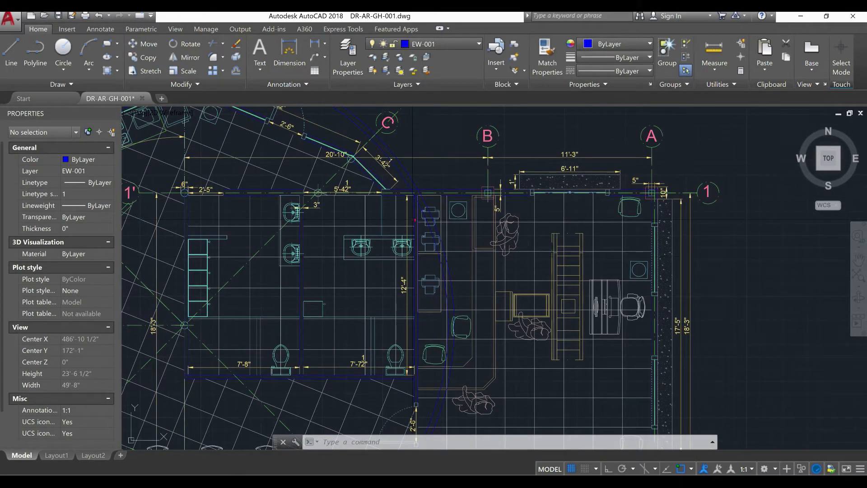
pyautogui.scroll(8, 412, 220)
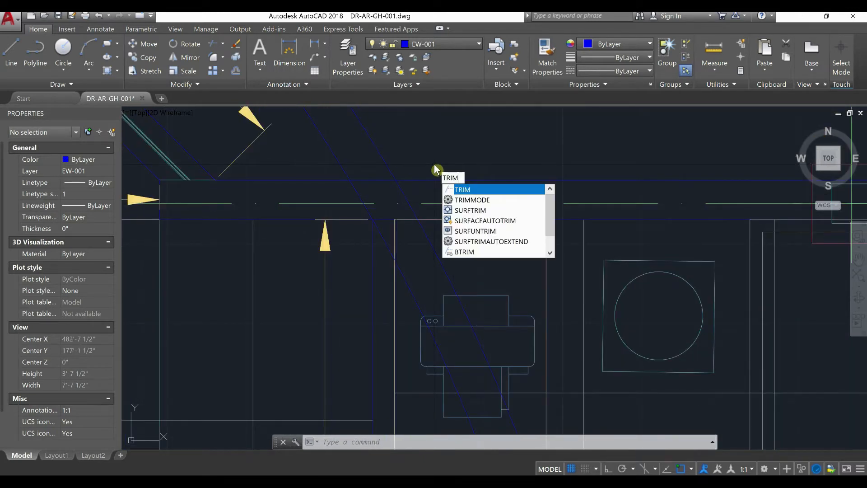
pyautogui.click(465, 190)
pyautogui.press('Return')
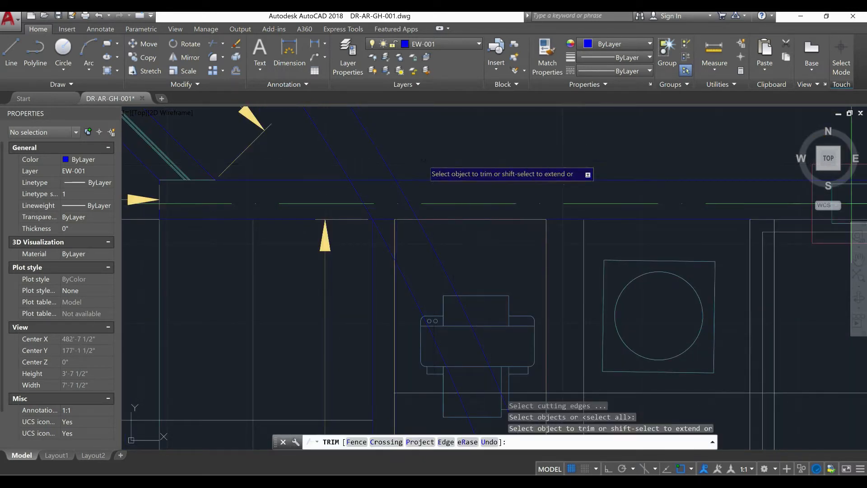
pyautogui.click(399, 185)
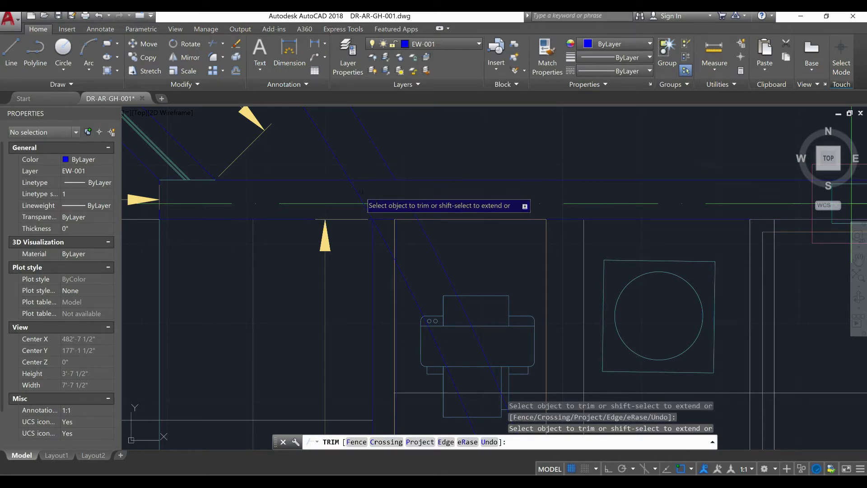
# Trim the two circular wall lines where they cross the horizontal wall on grid line 2, and finish trimming
pyautogui.scroll(-10, 424, 169)
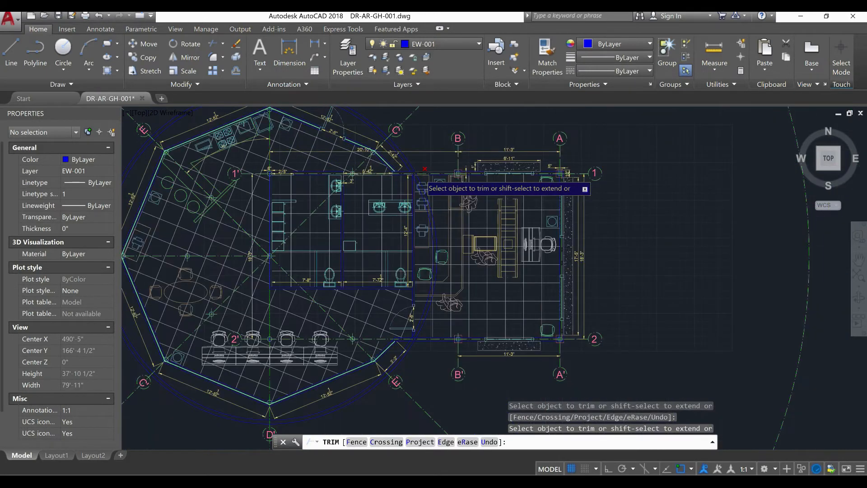
pyautogui.scroll(10, 420, 176)
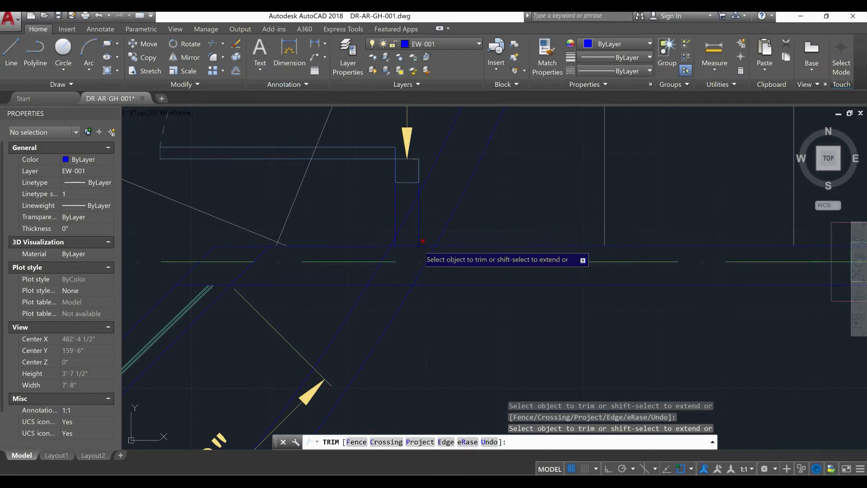
pyautogui.click(373, 275)
pyautogui.rightClick(478, 225)
pyautogui.click(494, 233)
# Erase the two leftover circular wall arcs inside the building between grid lines 1 and 2
pyautogui.click(503, 164)
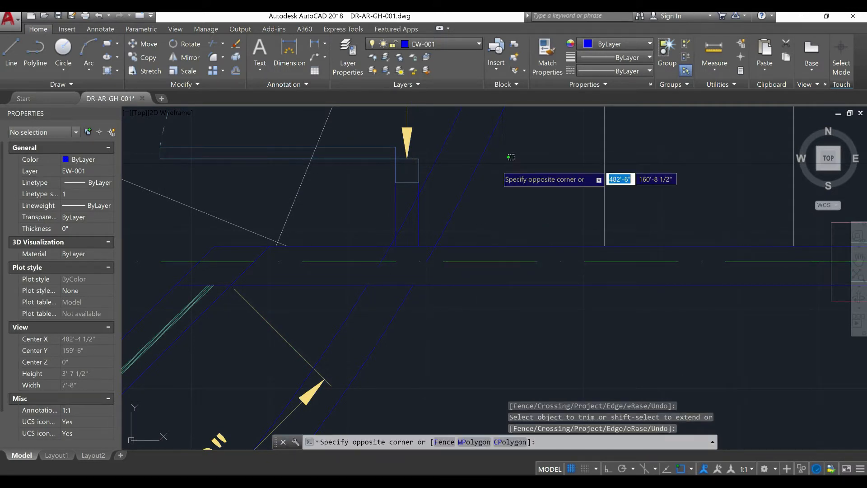
pyautogui.click(438, 133)
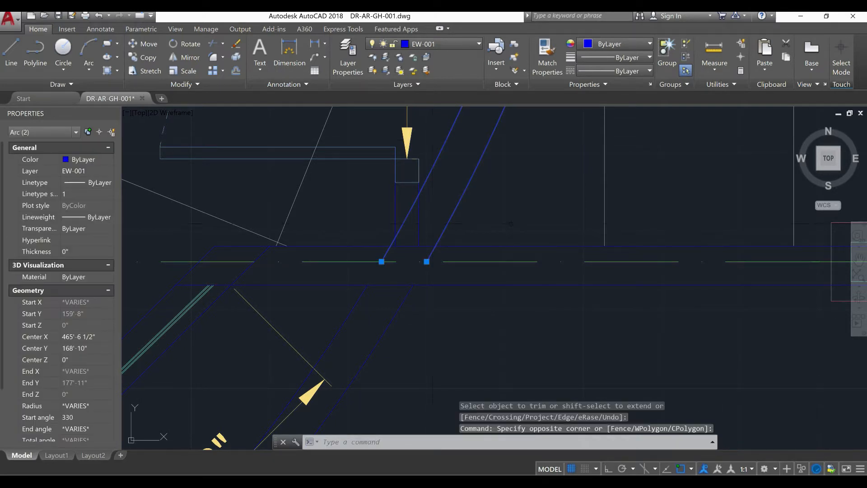
pyautogui.scroll(-6, 511, 253)
pyautogui.moveTo(504, 277); pyautogui.dragTo(401, 383, button='middle')
pyautogui.scroll(-2, 431, 316)
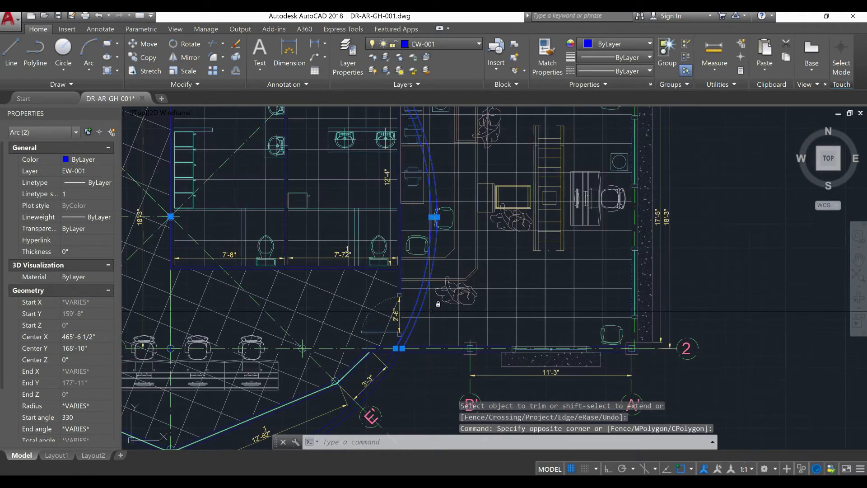
pyautogui.write('E')
pyautogui.press('Return')
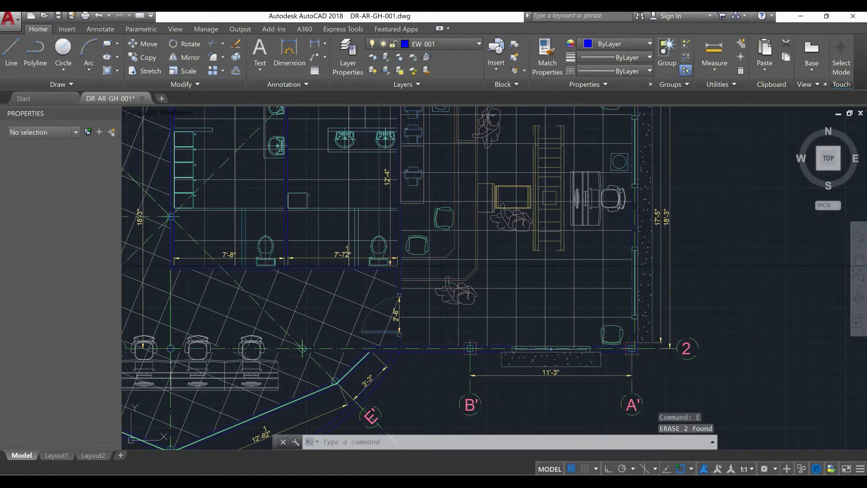
pyautogui.scroll(-4, 493, 341)
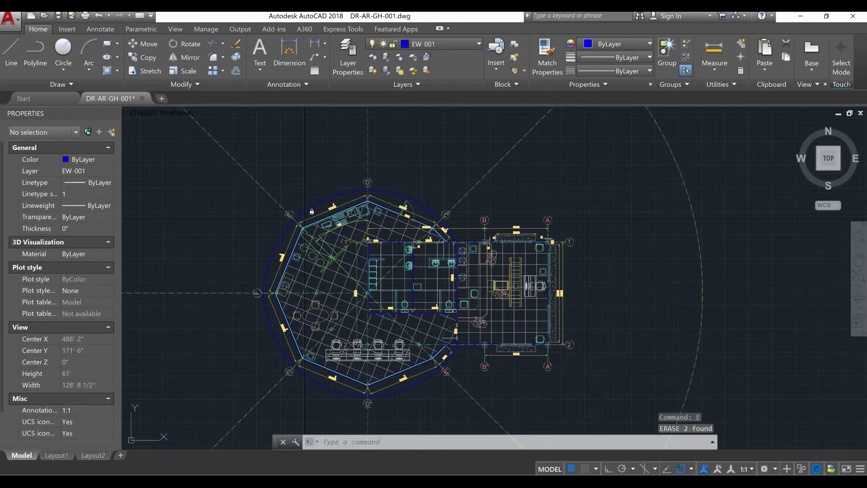
# Make DIM-001 the current layer and unlock it
pyautogui.scroll(15, 402, 211)
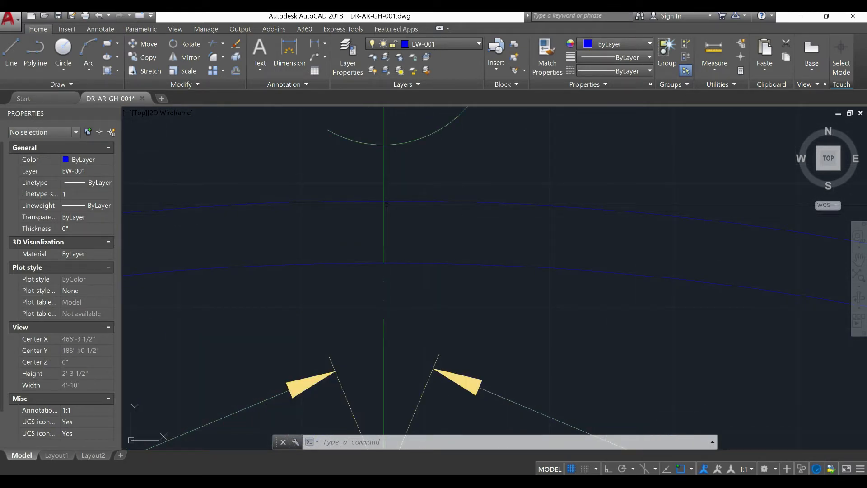
pyautogui.scroll(-4, 386, 204)
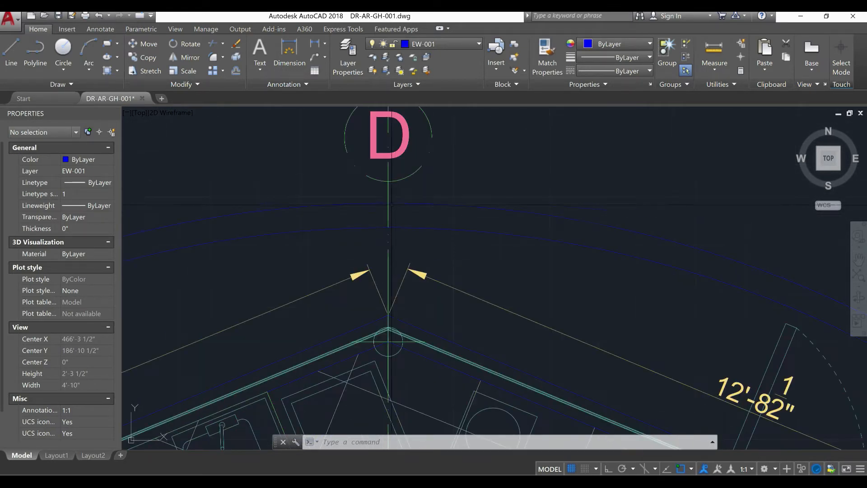
pyautogui.click(468, 44)
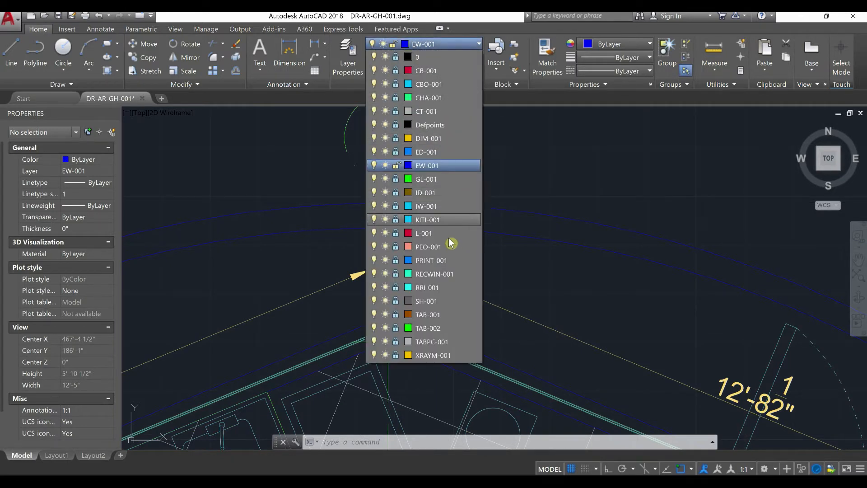
pyautogui.click(397, 139)
pyautogui.click(437, 138)
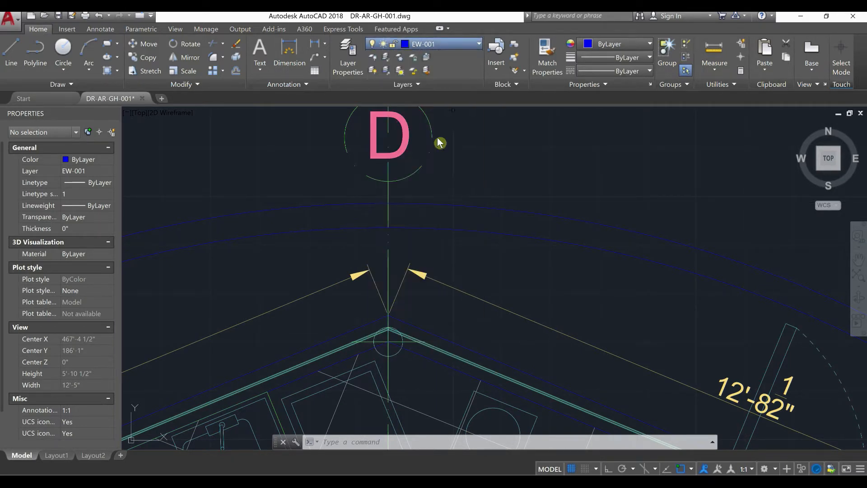
pyautogui.click(449, 45)
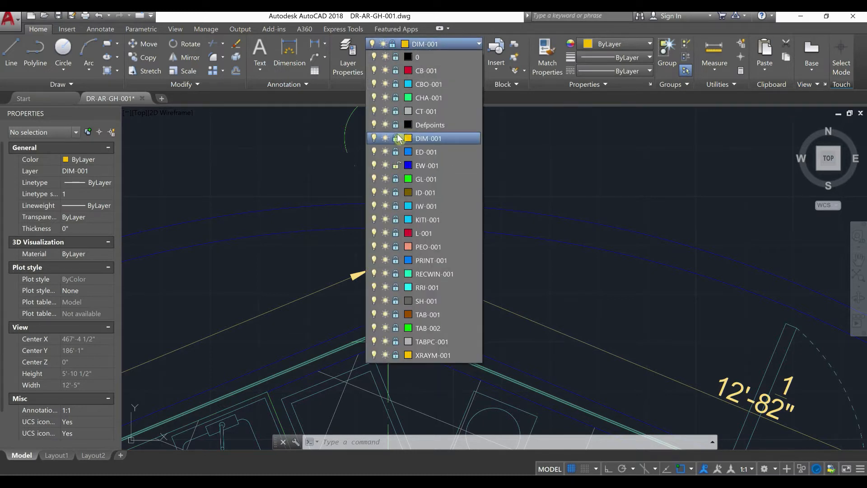
pyautogui.click(397, 140)
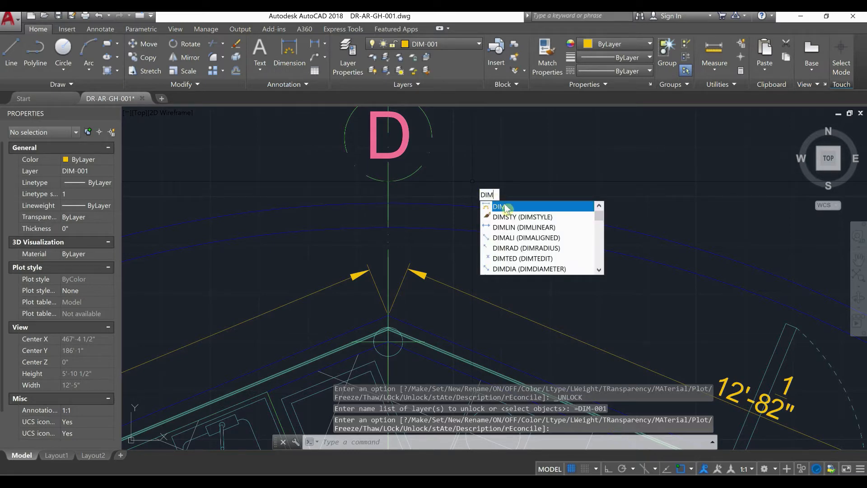
# Dimension the circular wall's thickness along axis D, from the inner line to the outer line
pyautogui.click(502, 207)
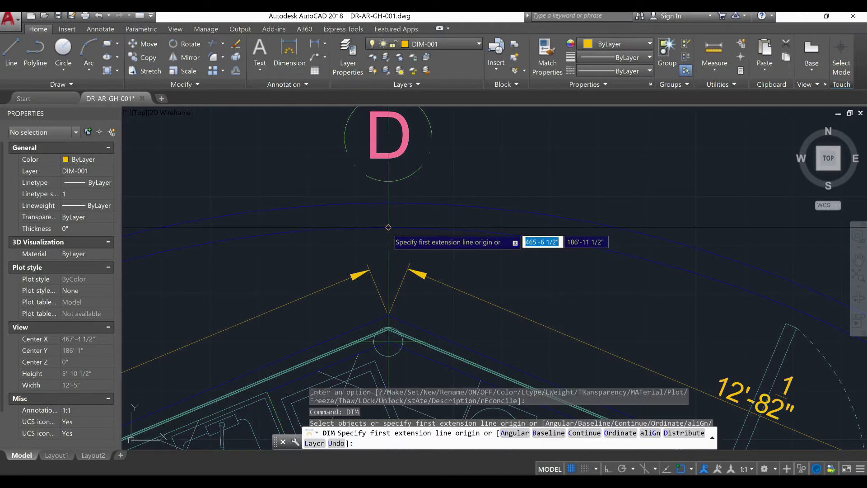
pyautogui.click(388, 227)
pyautogui.click(388, 182)
pyautogui.click(387, 203)
pyautogui.rightClick(418, 196)
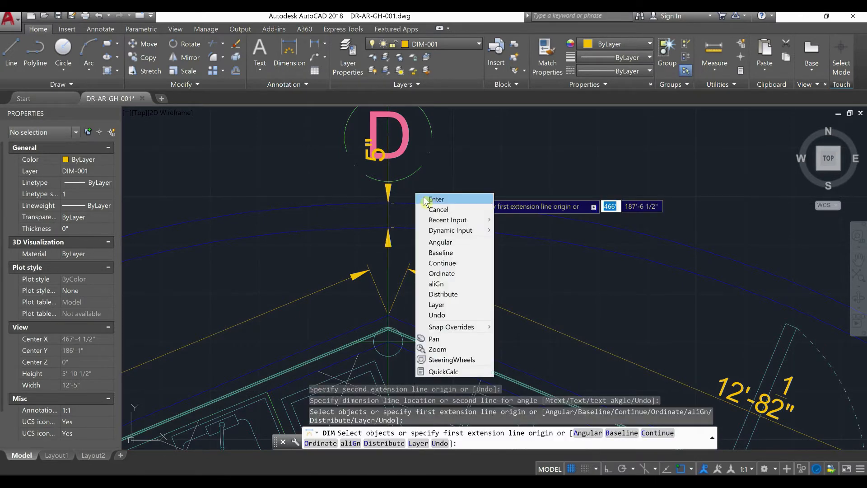
pyautogui.click(426, 199)
# Move the wall thickness dimension's text down between the two circular wall lines, beside axis D
pyautogui.click(378, 158)
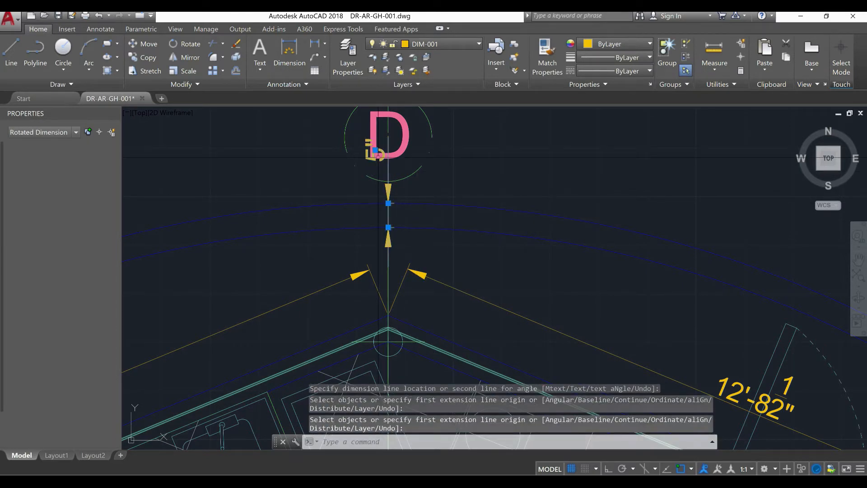
pyautogui.click(376, 150)
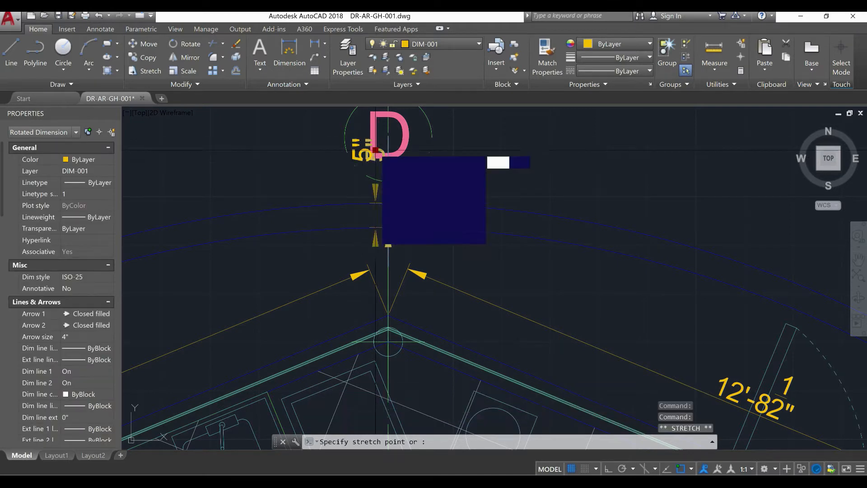
pyautogui.scroll(6, 388, 216)
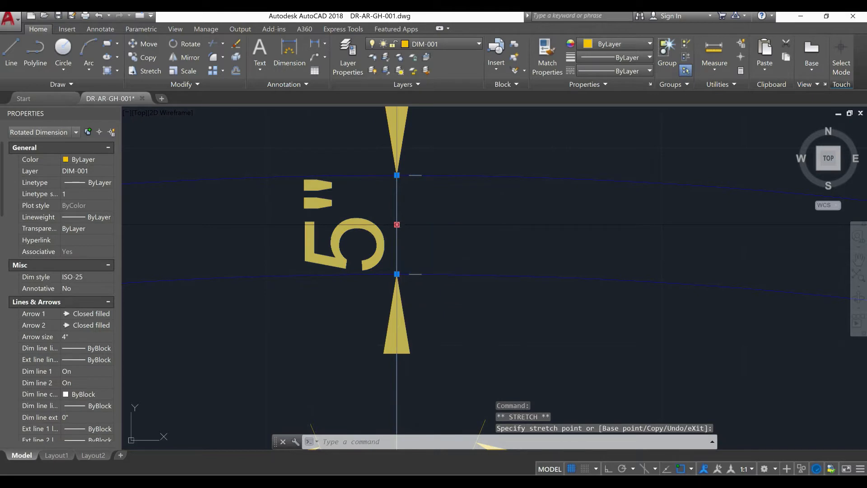
pyautogui.press('Escape')
pyautogui.scroll(-5, 397, 225)
pyautogui.scroll(-5, 421, 211)
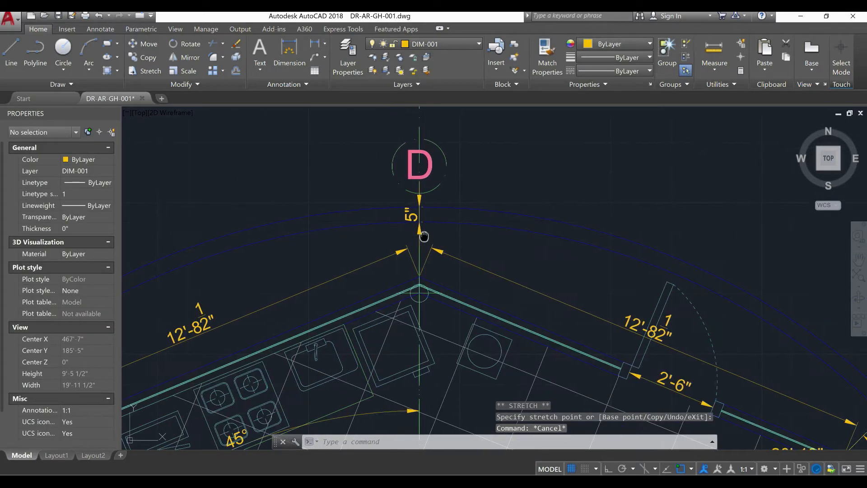
# Start a radius dimension on the inner line of the circular wall between axes D and C
pyautogui.moveTo(427, 255); pyautogui.dragTo(405, 165, button='middle')
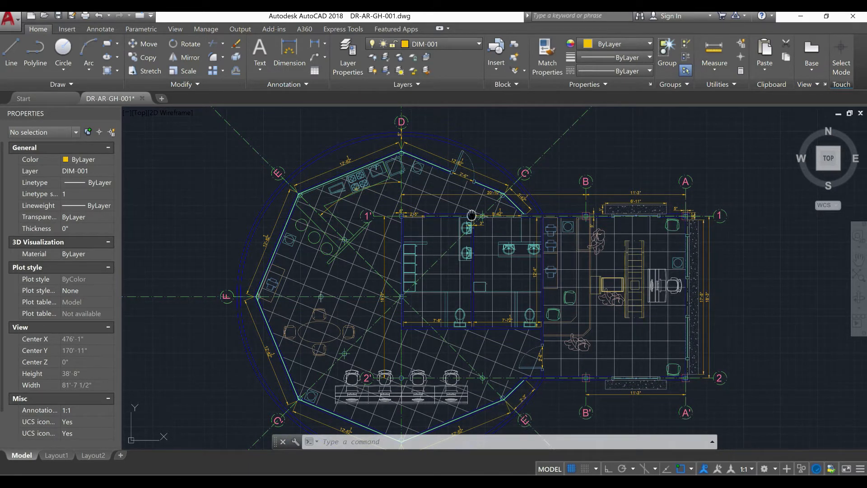
pyautogui.scroll(4, 491, 175)
pyautogui.scroll(-2, 498, 228)
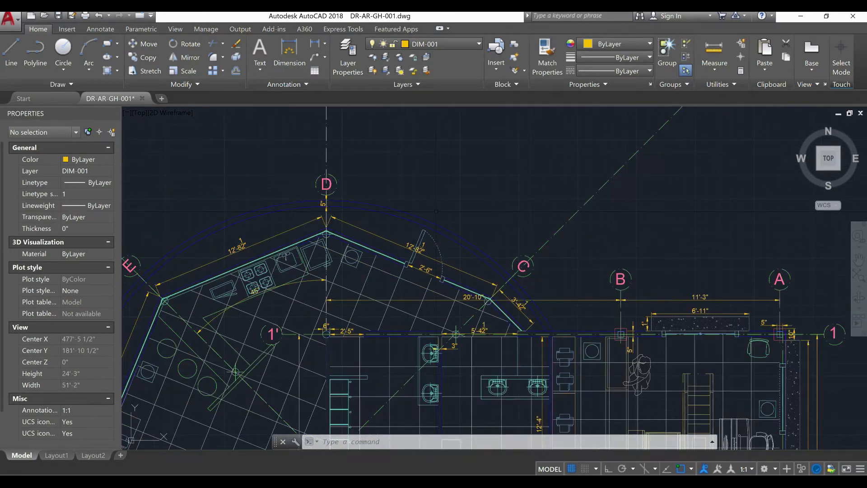
pyautogui.write('RAd')
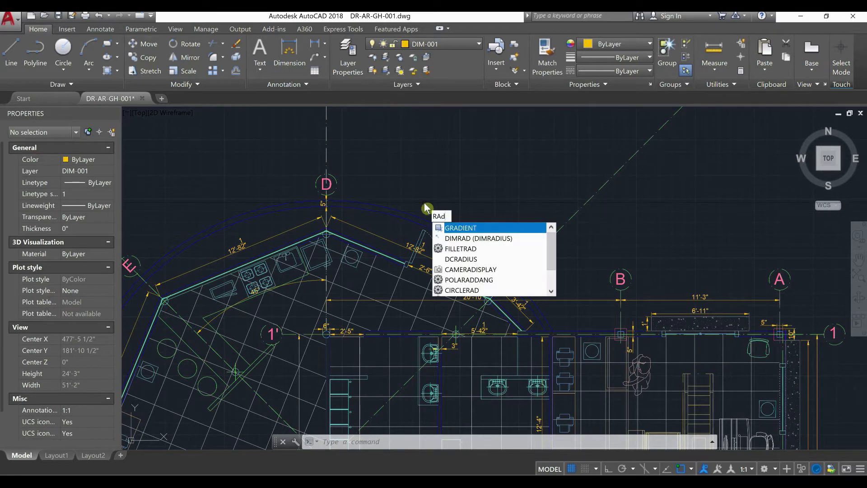
pyautogui.click(460, 241)
pyautogui.moveTo(418, 210); pyautogui.dragTo(438, 183, button='middle')
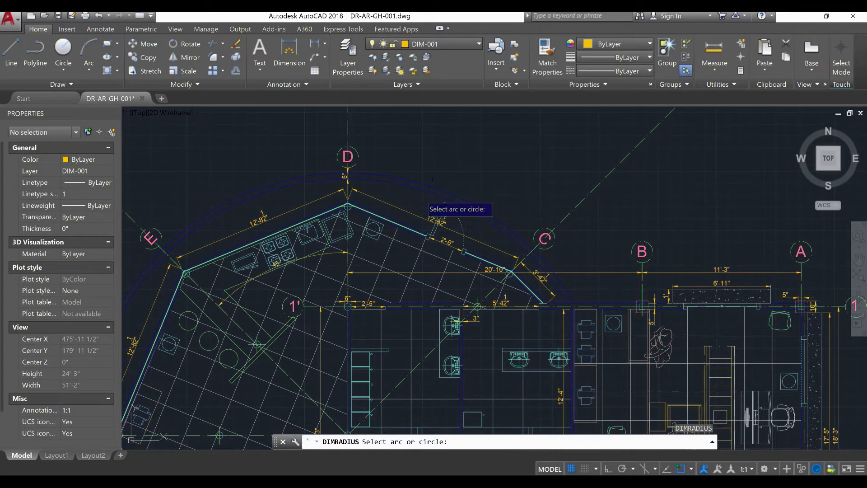
pyautogui.scroll(4, 410, 195)
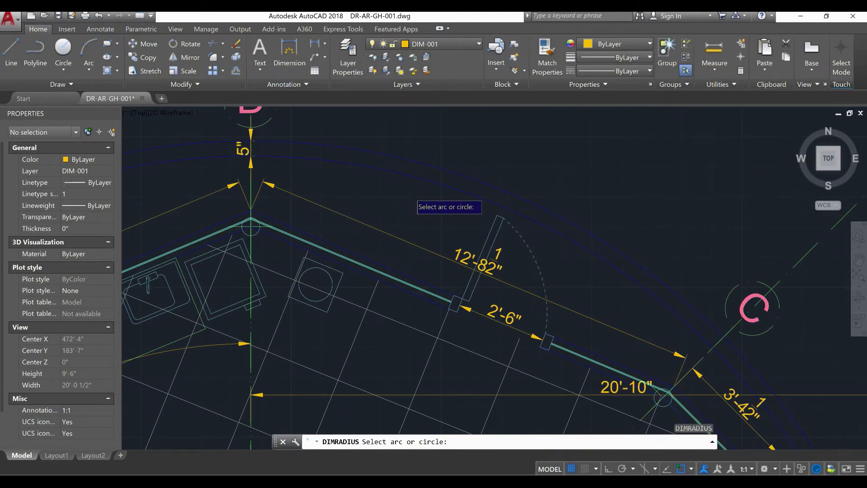
pyautogui.scroll(-6, 411, 195)
pyautogui.scroll(-2, 418, 201)
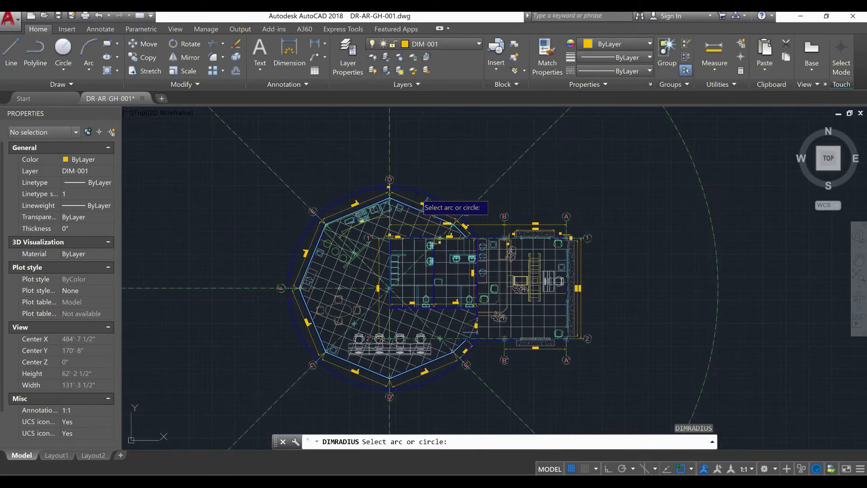
pyautogui.scroll(5, 416, 194)
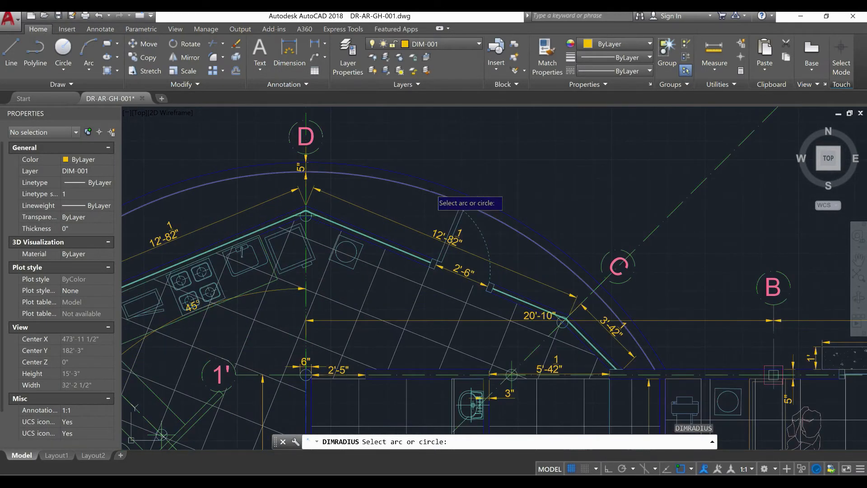
pyautogui.click(427, 193)
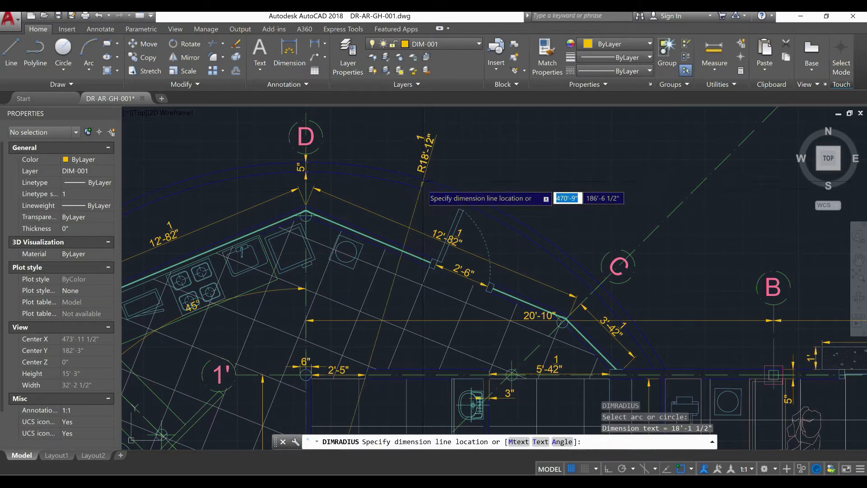
# Place the circular wall's radius dimension just inside its inner line, between axes F and E
pyautogui.scroll(3, 420, 212)
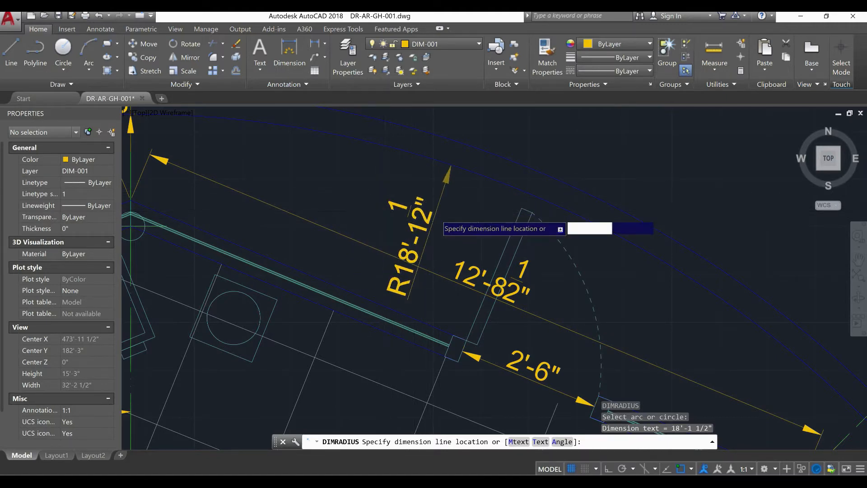
pyautogui.scroll(-5, 440, 217)
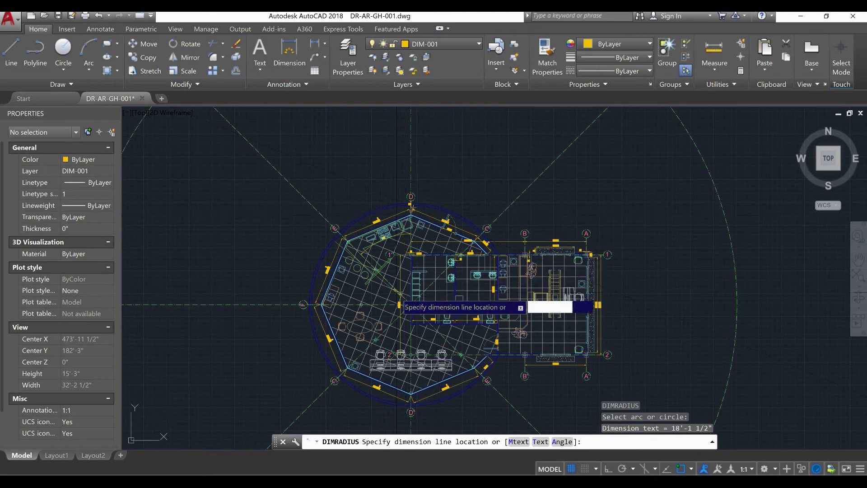
pyautogui.scroll(4, 413, 312)
pyautogui.scroll(2, 412, 313)
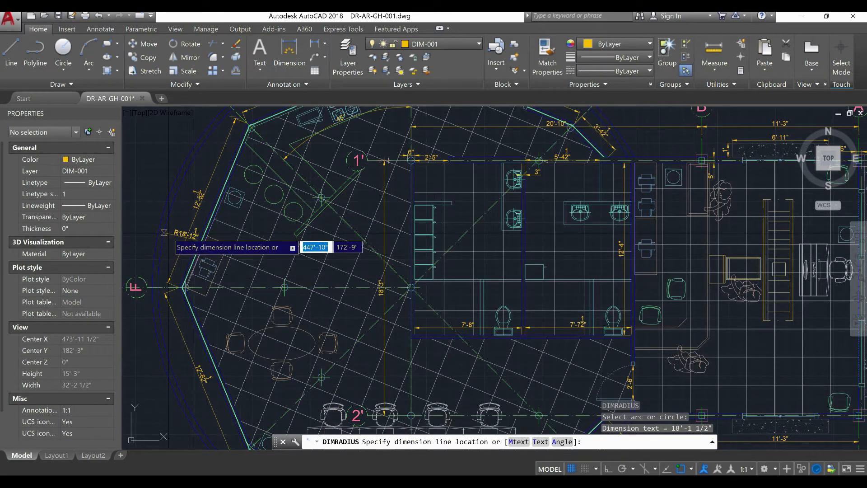
pyautogui.scroll(4, 165, 233)
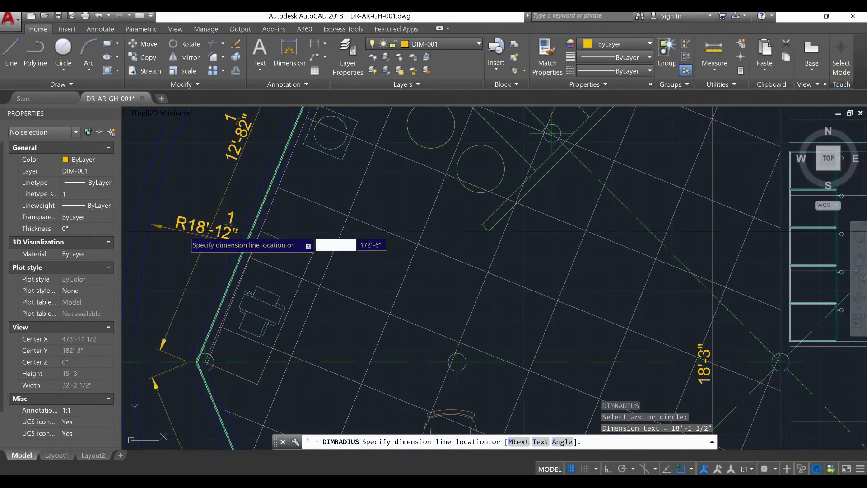
pyautogui.scroll(-5, 158, 226)
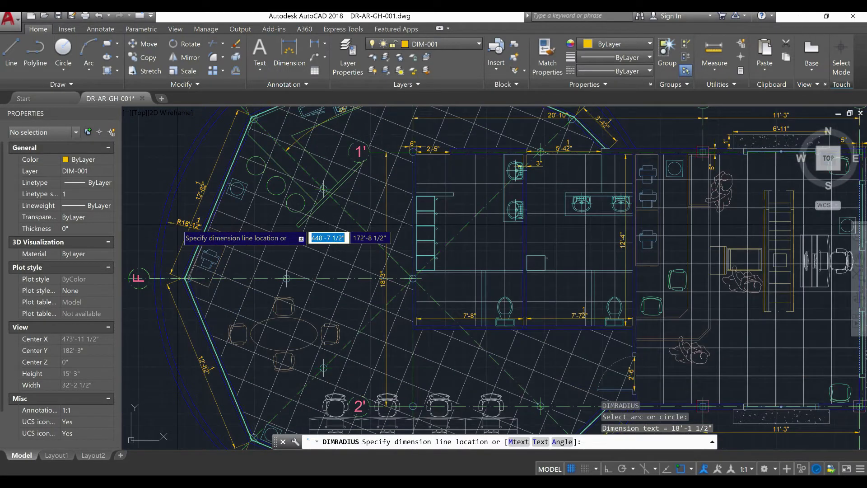
pyautogui.press('BackSpace')
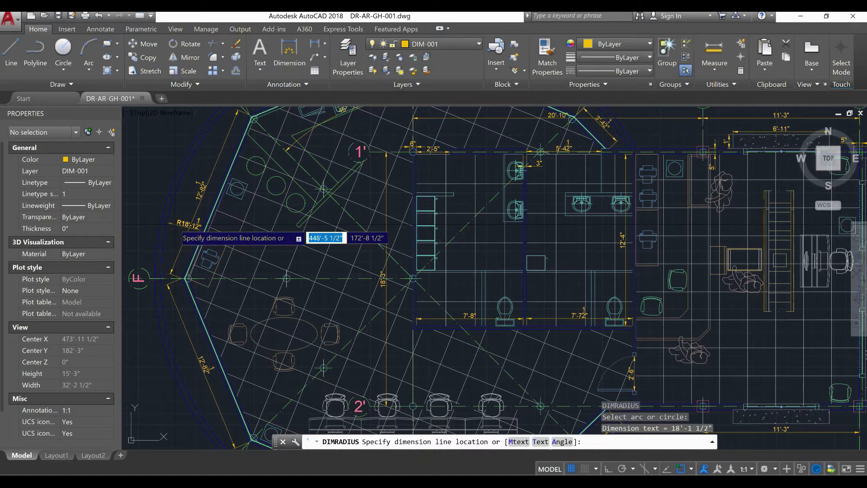
pyautogui.scroll(4, 164, 224)
pyautogui.press('BackSpace')
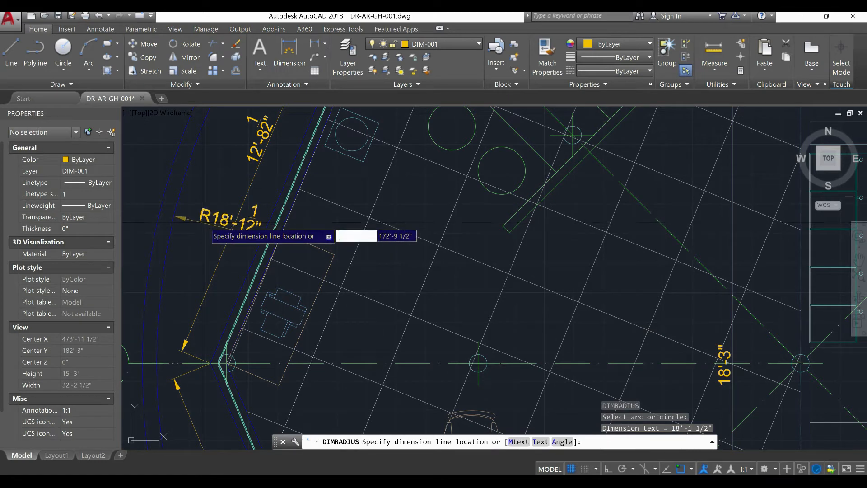
pyautogui.scroll(-4, 215, 223)
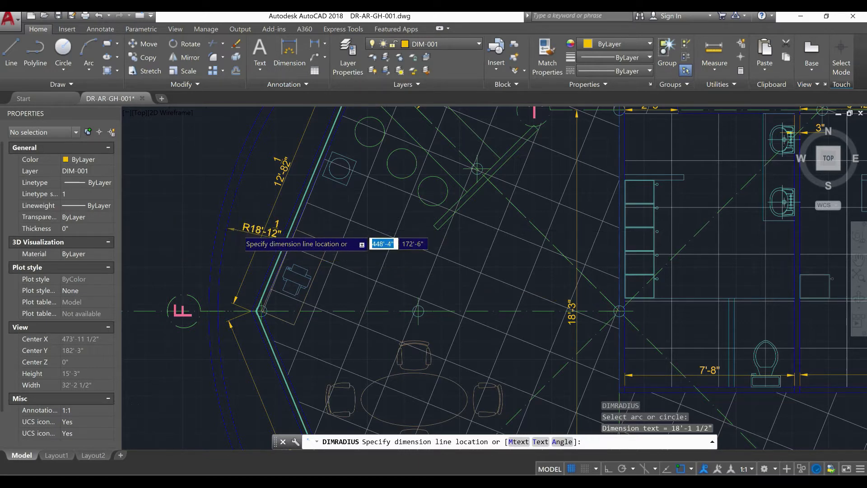
pyautogui.scroll(2, 228, 231)
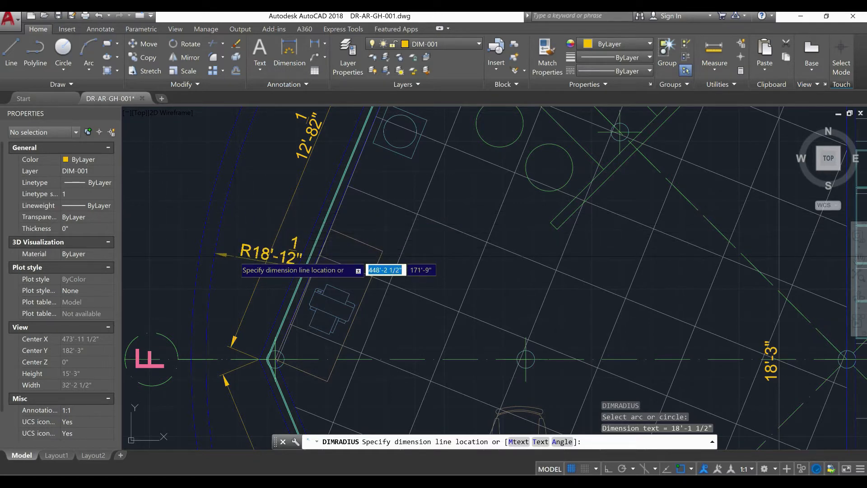
pyautogui.scroll(3, 237, 253)
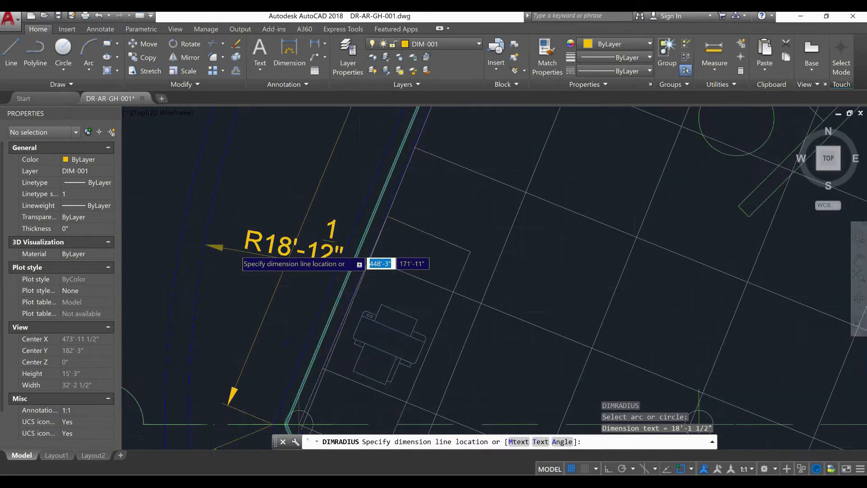
pyautogui.click(238, 237)
# Make layer 0 current and lock layers DIM-001 and EW-001
pyautogui.scroll(-5, 239, 244)
pyautogui.scroll(-4, 246, 239)
pyautogui.moveTo(326, 257); pyautogui.dragTo(286, 311, button='middle')
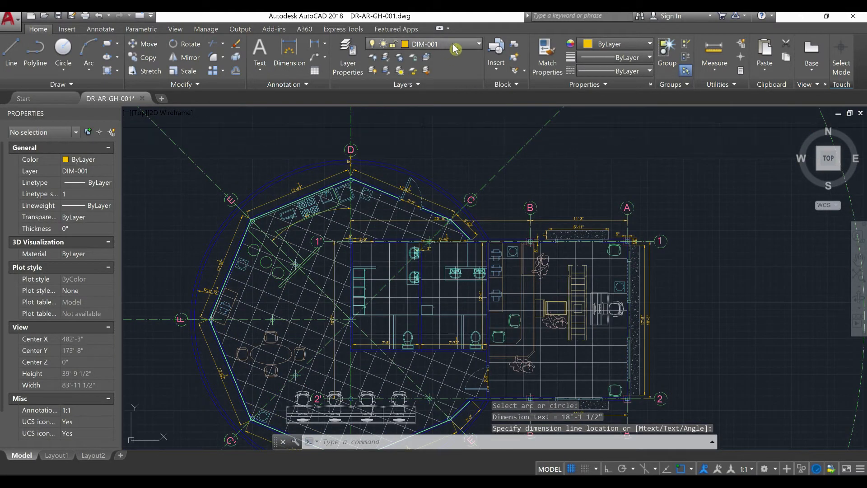
pyautogui.click(455, 47)
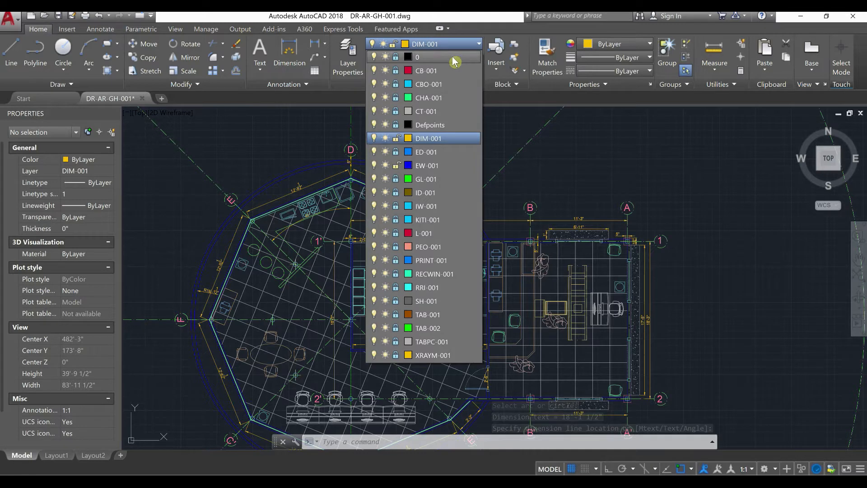
pyautogui.click(452, 57)
pyautogui.click(457, 43)
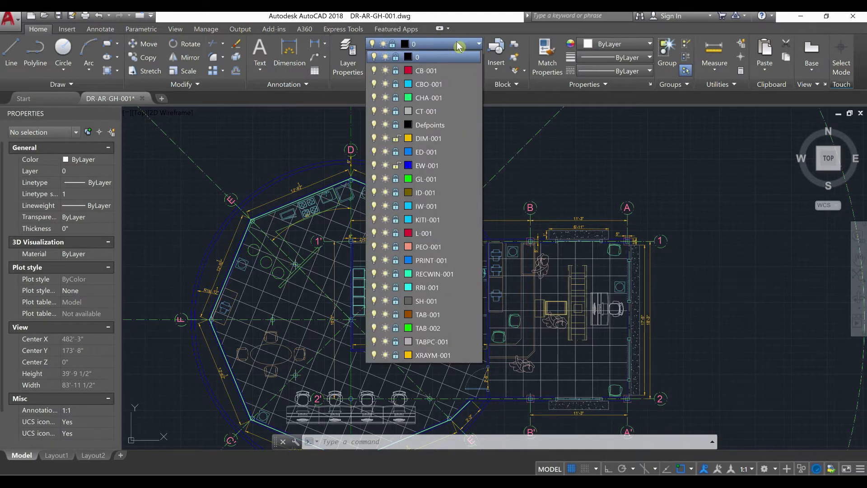
pyautogui.click(395, 140)
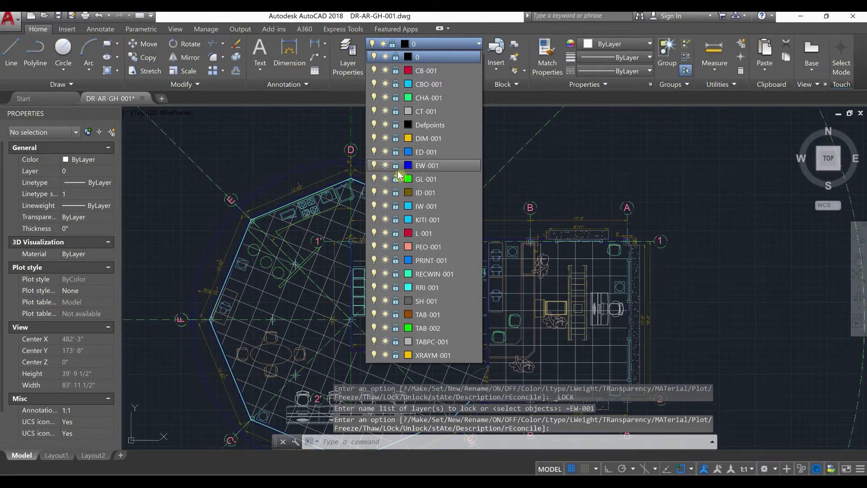
pyautogui.click(287, 168)
# Create a new layer named TEX-001 for the room texts
pyautogui.scroll(-4, 456, 188)
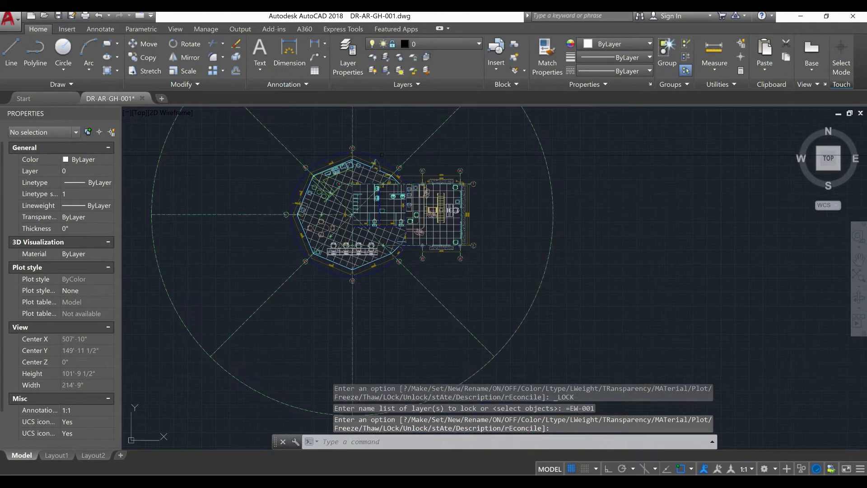
pyautogui.scroll(-2, 465, 215)
pyautogui.scroll(5, 465, 215)
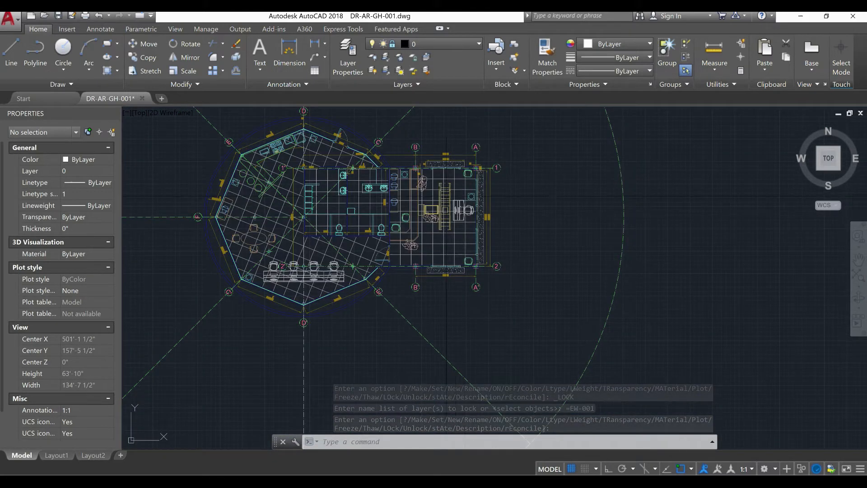
pyautogui.scroll(-2, 439, 213)
pyautogui.moveTo(379, 224); pyautogui.dragTo(384, 238, button='middle')
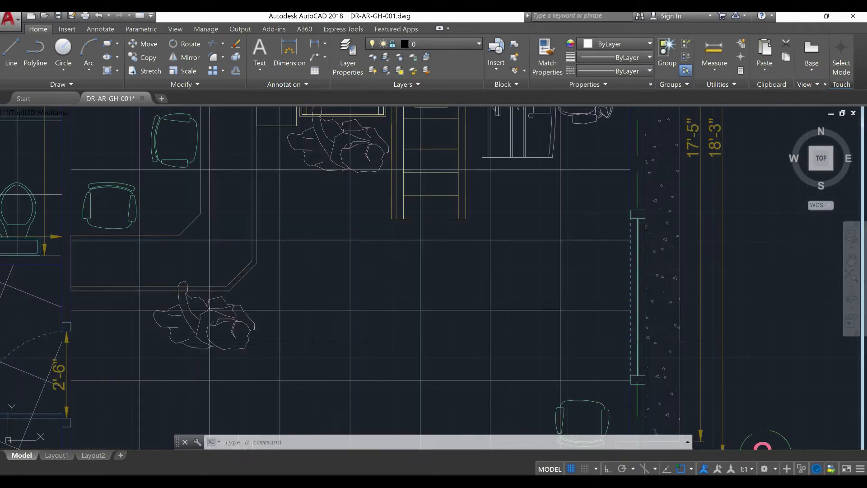
pyautogui.click(346, 54)
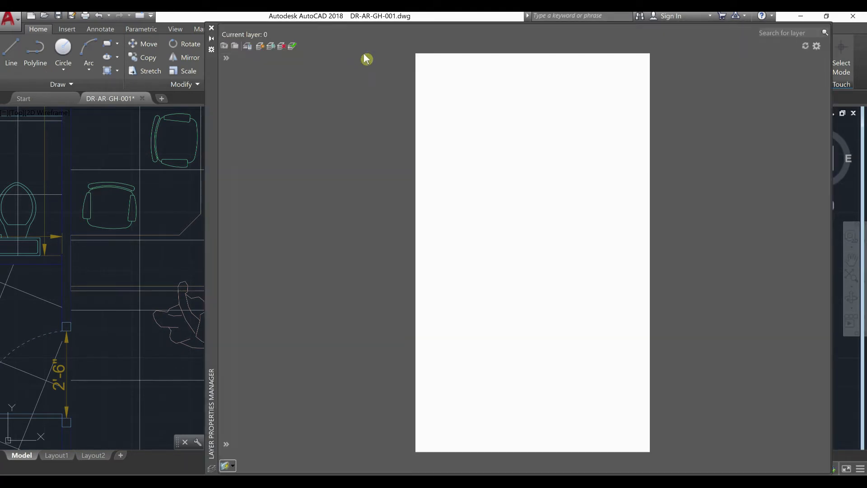
pyautogui.click(260, 46)
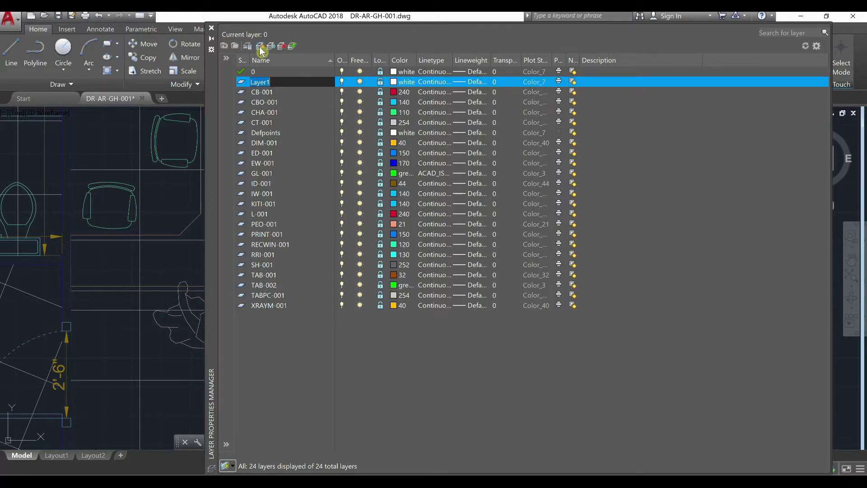
pyautogui.write('teX-001')
pyautogui.press('Return')
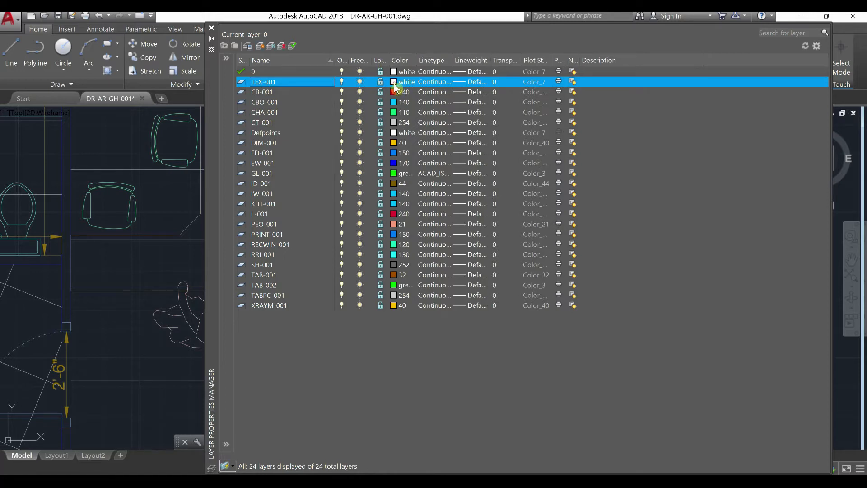
# Set the colour of layer TEX-001 to index 10 red and make it the current layer
pyautogui.click(394, 86)
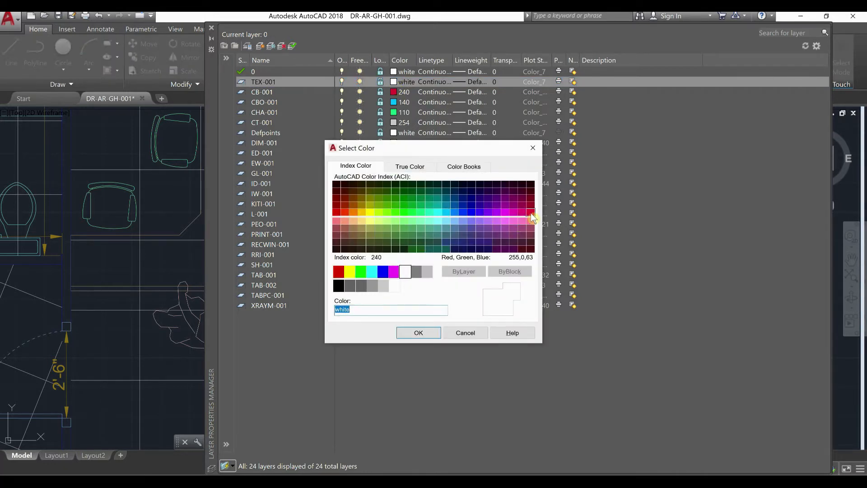
pyautogui.click(532, 216)
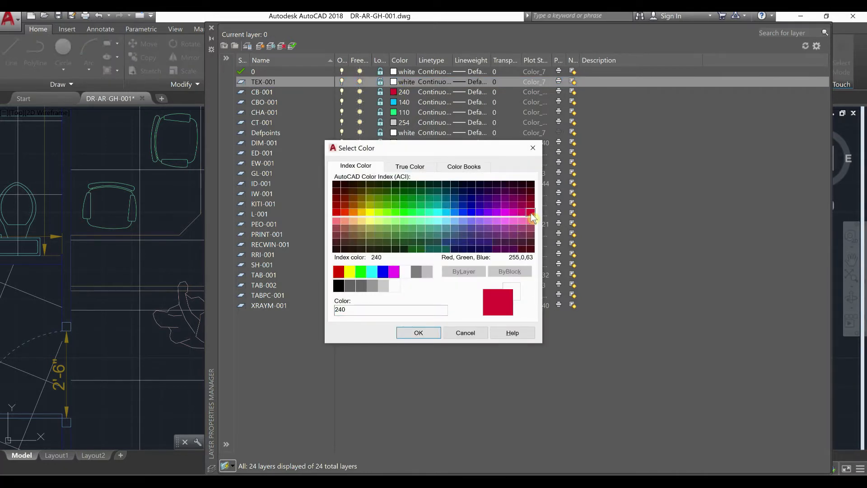
pyautogui.click(339, 213)
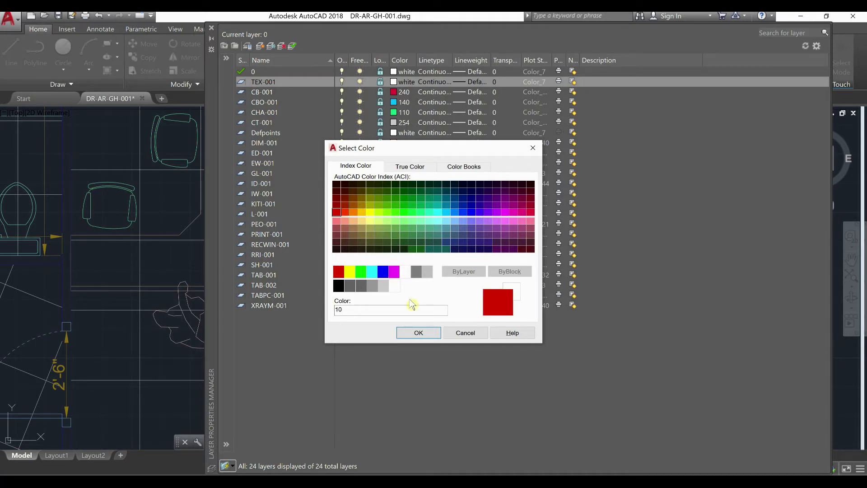
pyautogui.click(417, 333)
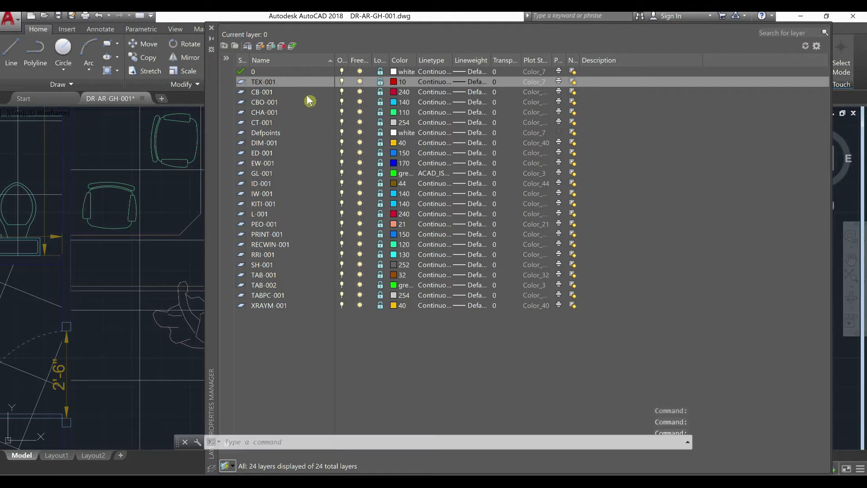
pyautogui.click(292, 46)
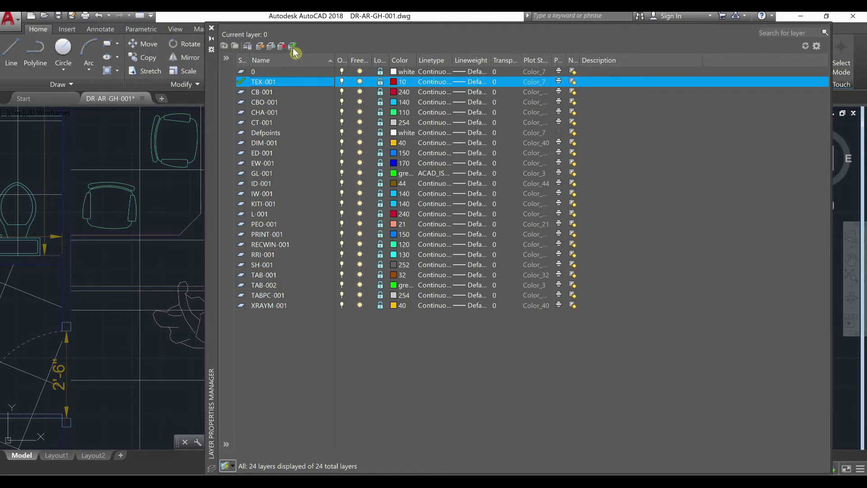
pyautogui.click(211, 28)
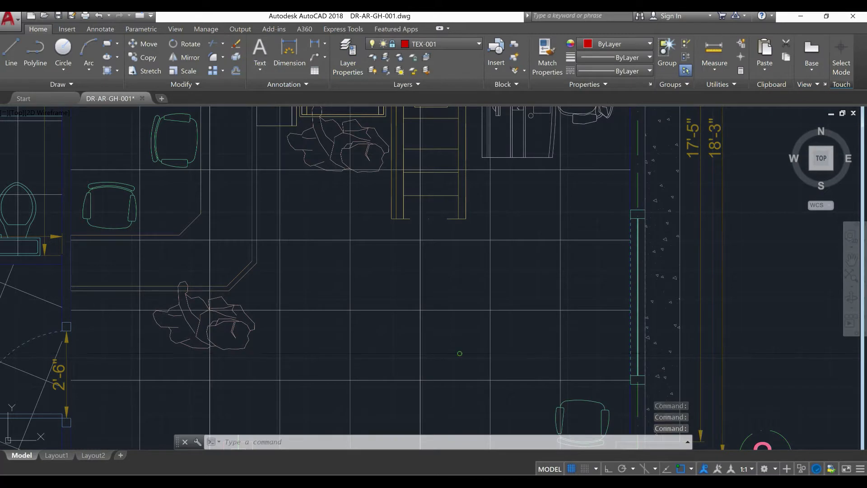
# Start a multiline text on the open floor between axes B' and A', above axis 2, with a text height of 5"
pyautogui.moveTo(458, 354); pyautogui.dragTo(443, 337, button='middle')
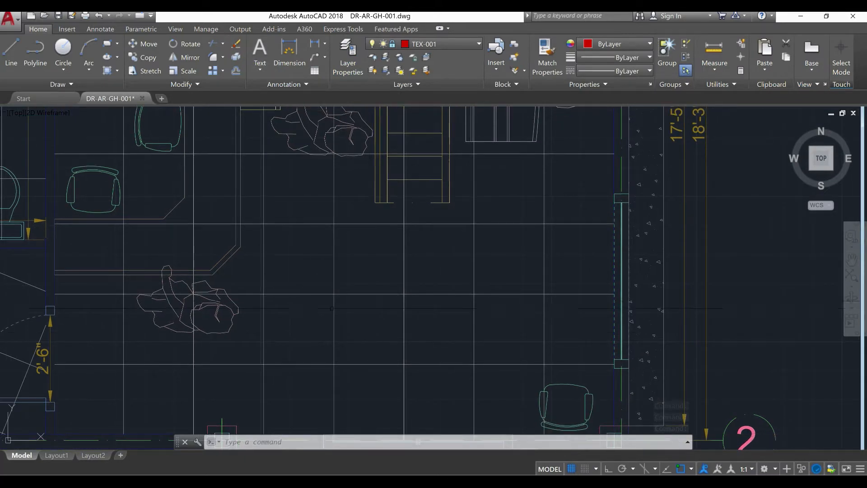
pyautogui.write('mtext')
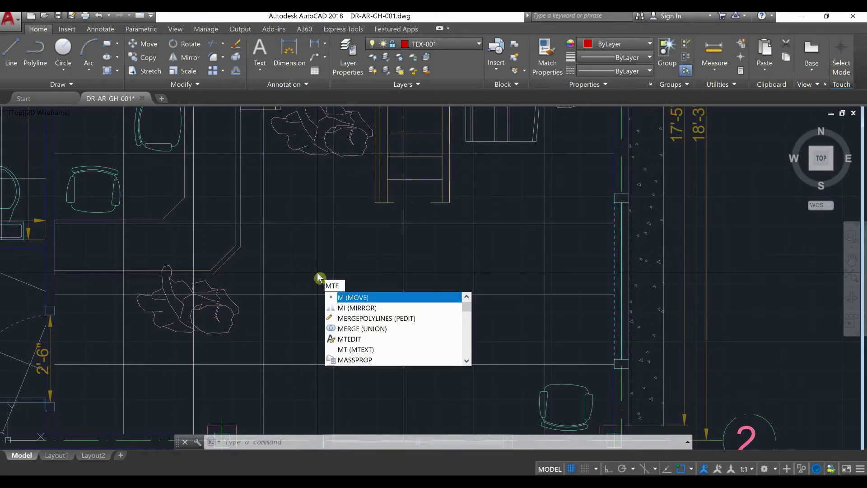
pyautogui.press('Return')
pyautogui.scroll(2, 321, 277)
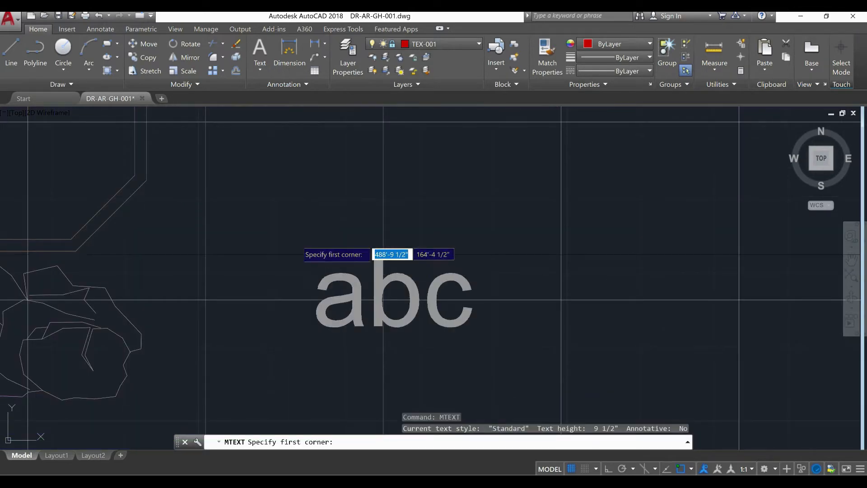
pyautogui.click(294, 214)
pyautogui.scroll(-6, 293, 214)
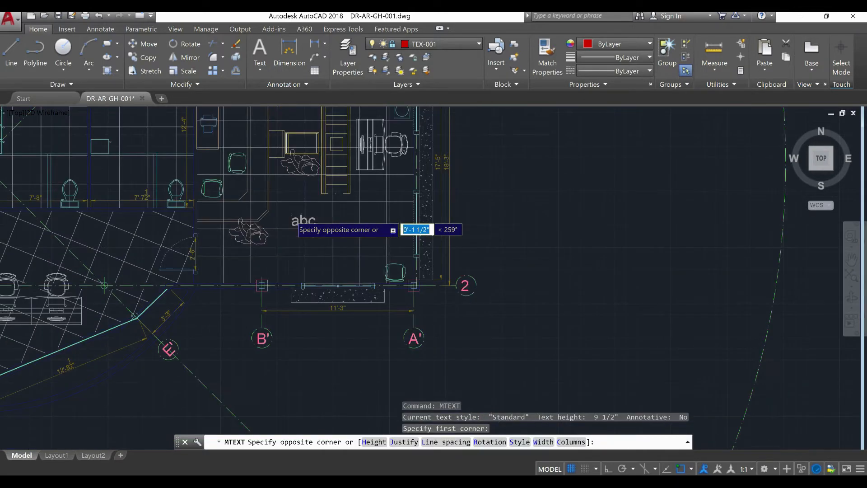
pyautogui.scroll(2, 312, 219)
pyautogui.scroll(6, 310, 220)
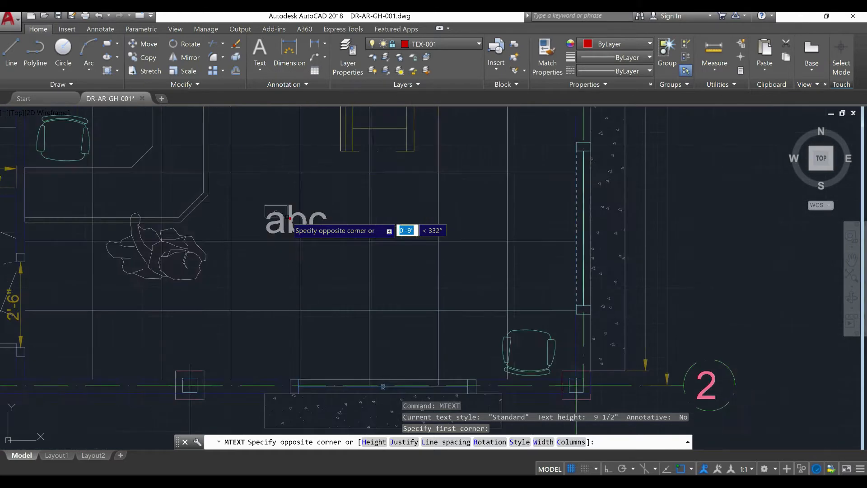
pyautogui.write('h')
pyautogui.press('Return')
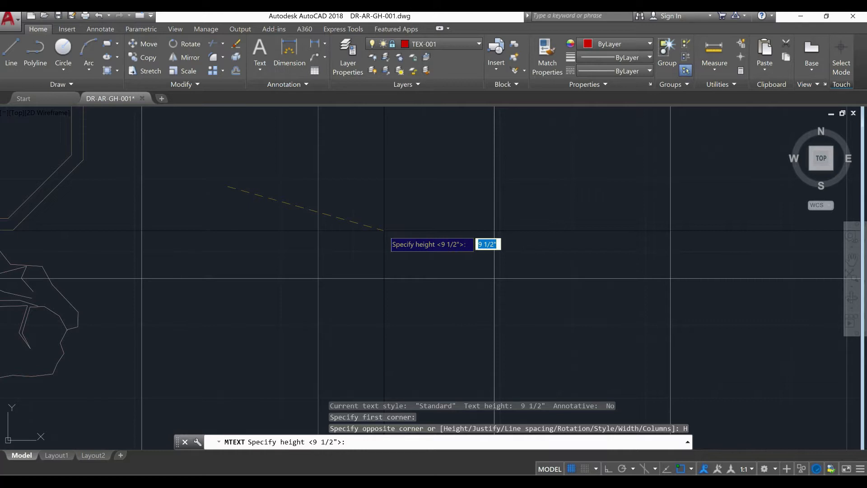
pyautogui.write('5"')
pyautogui.press('Return')
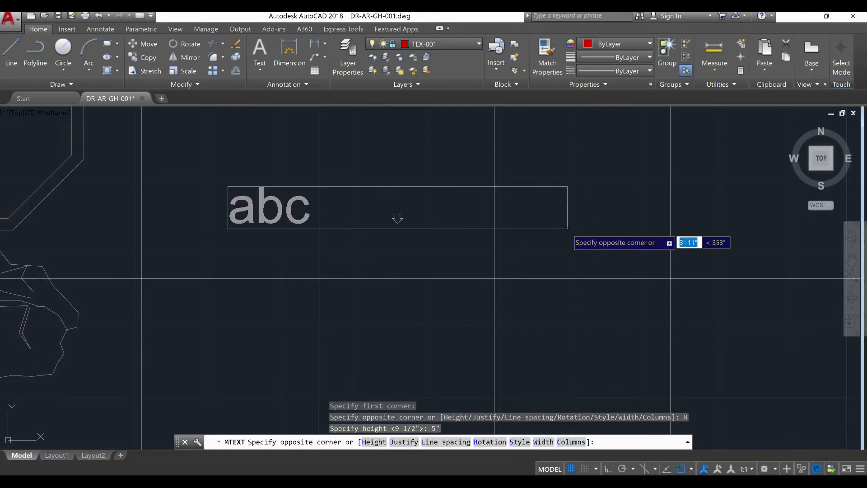
# Complete the text box on the floor between axes B' and A' and write RECEPTION in it
pyautogui.click(631, 225)
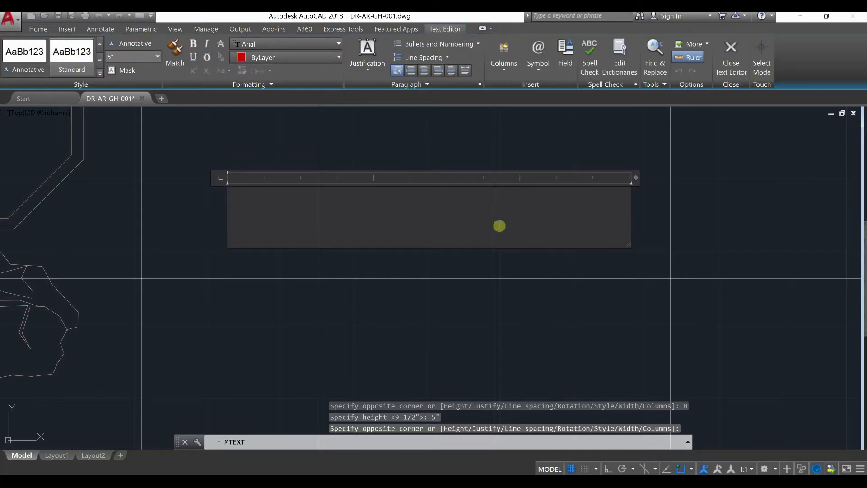
pyautogui.write('RECEPTION')
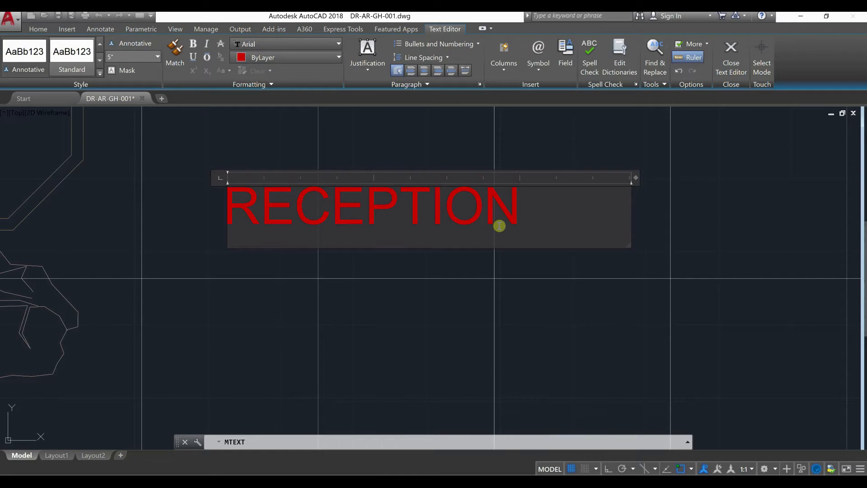
pyautogui.scroll(-8, 487, 256)
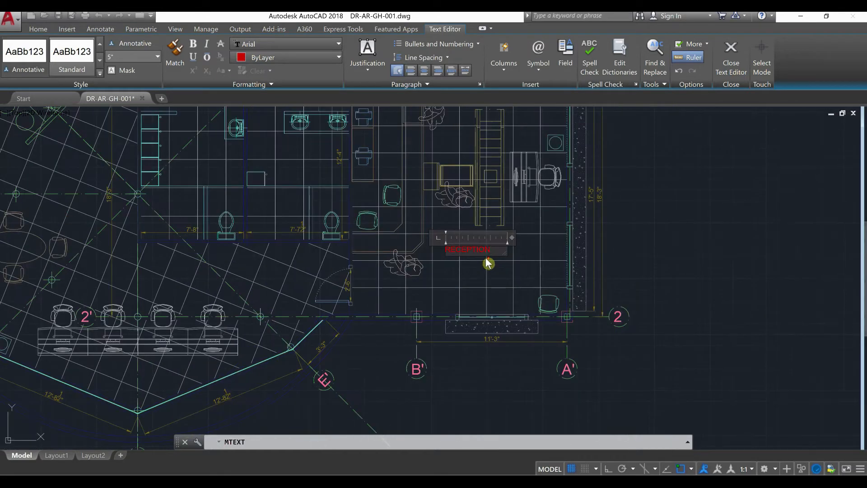
pyautogui.scroll(4, 488, 263)
pyautogui.click(489, 262)
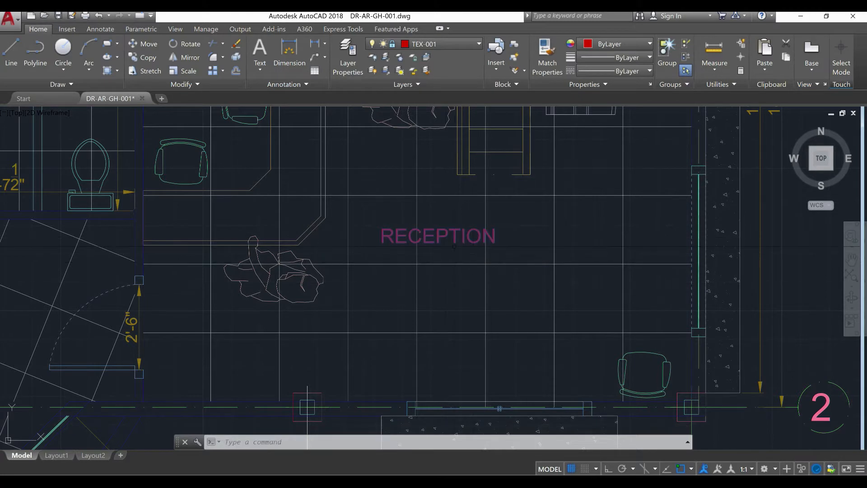
# Unlock layer TEX-001 and move the RECEPTION text slightly toward axis A', below the X-ray conveyor
pyautogui.click(452, 44)
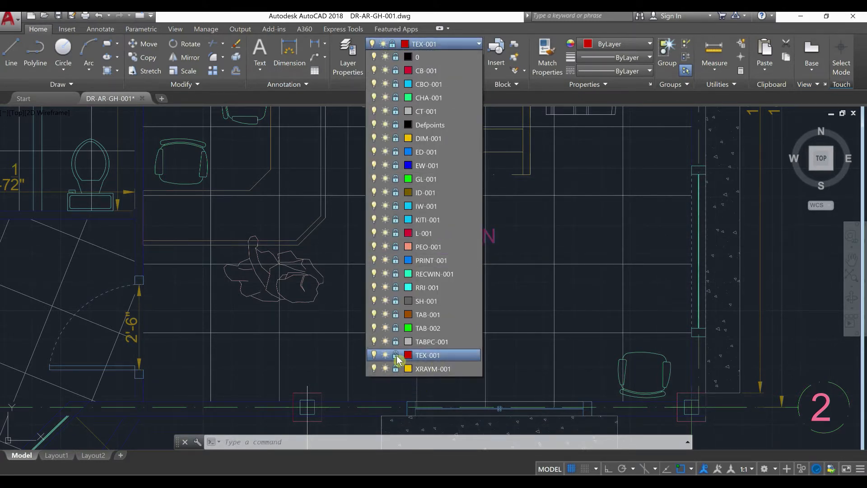
pyautogui.click(395, 355)
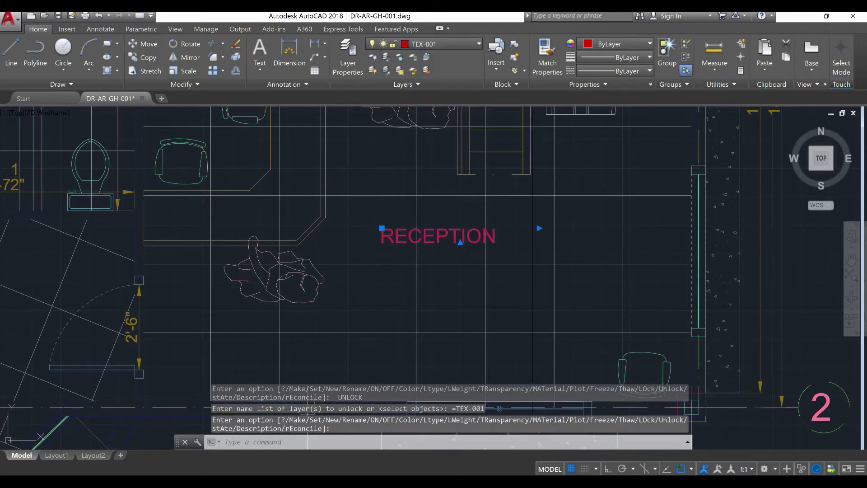
pyautogui.moveTo(490, 278); pyautogui.dragTo(463, 279, button='middle')
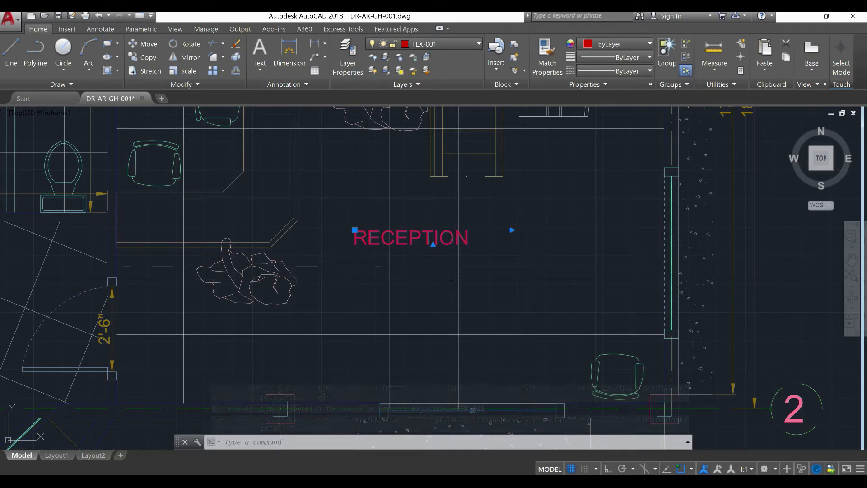
pyautogui.write('M')
pyautogui.press('Return')
pyautogui.click(435, 288)
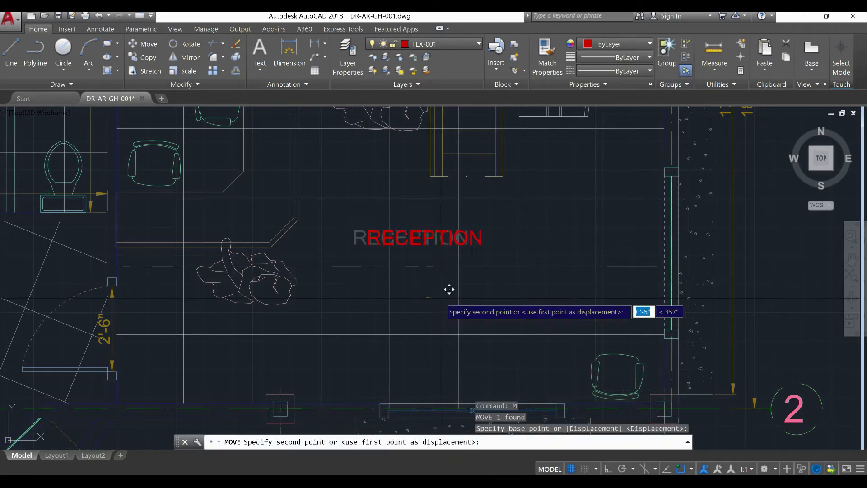
pyautogui.click(483, 290)
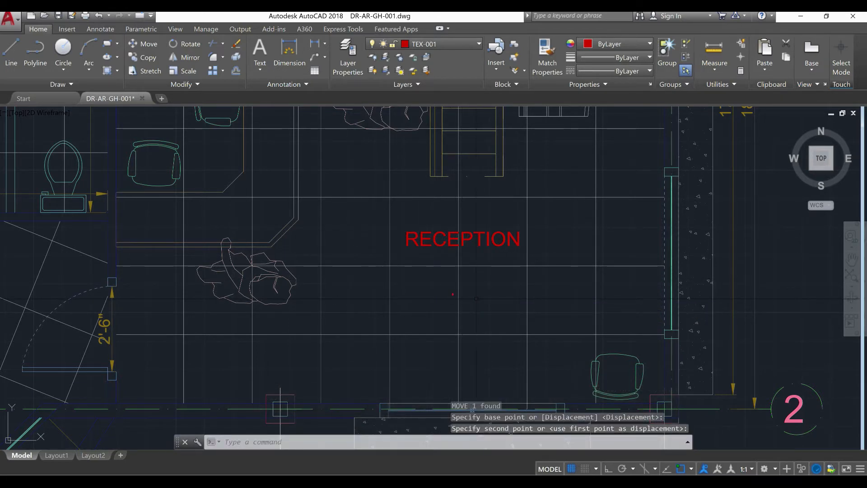
# Copy the RECEPTION text about 7" straight below the original with Ortho on
pyautogui.scroll(-4, 448, 295)
pyautogui.moveTo(449, 295); pyautogui.dragTo(448, 320, button='middle')
pyautogui.scroll(2, 449, 316)
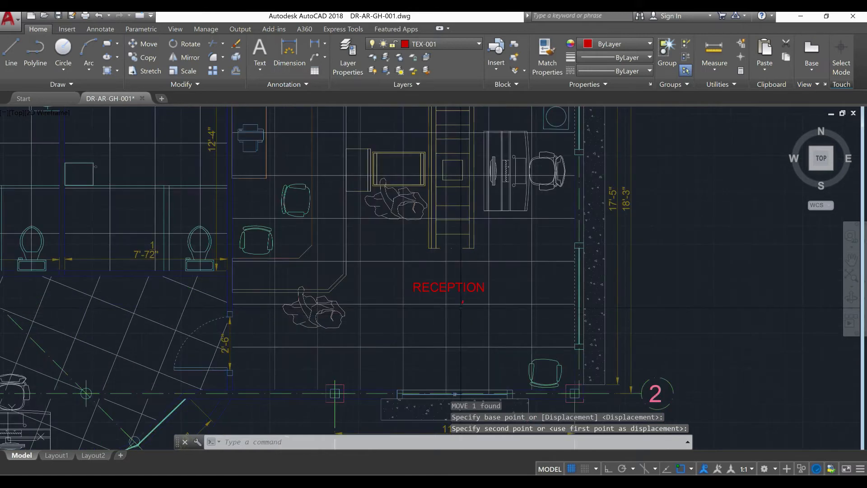
pyautogui.scroll(4, 459, 300)
pyautogui.scroll(-6, 461, 299)
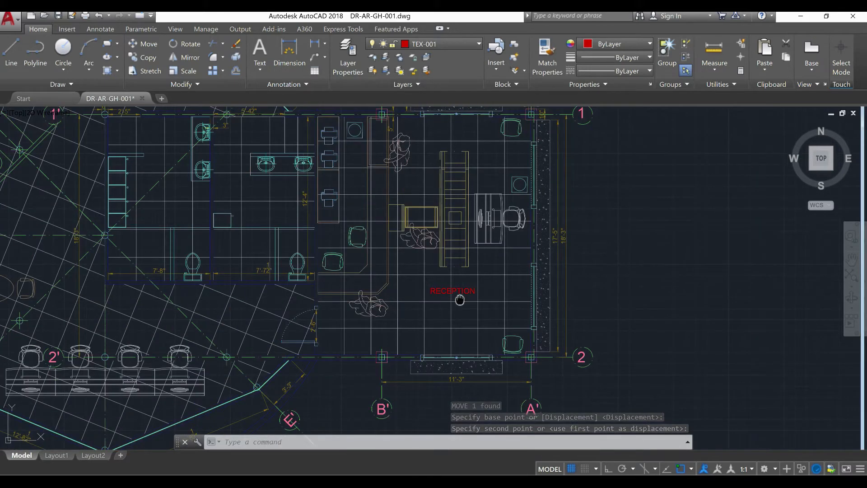
pyautogui.scroll(4, 446, 308)
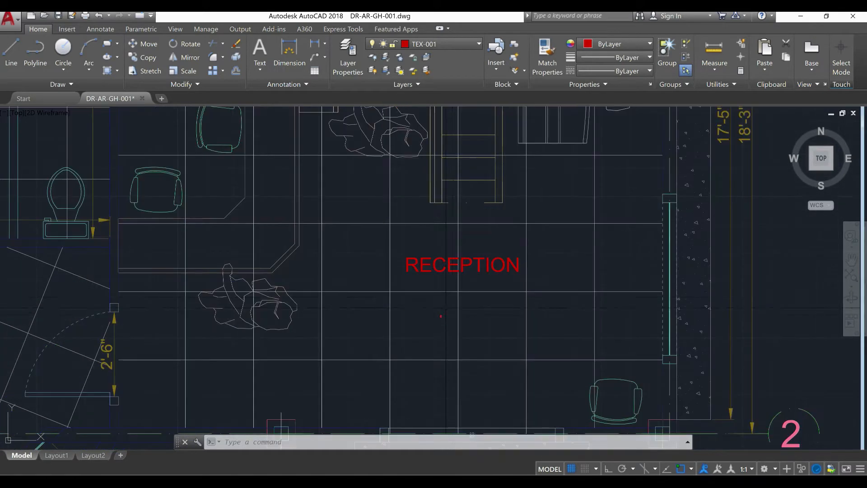
pyautogui.scroll(3, 458, 285)
pyautogui.click(435, 258)
pyautogui.click(427, 232)
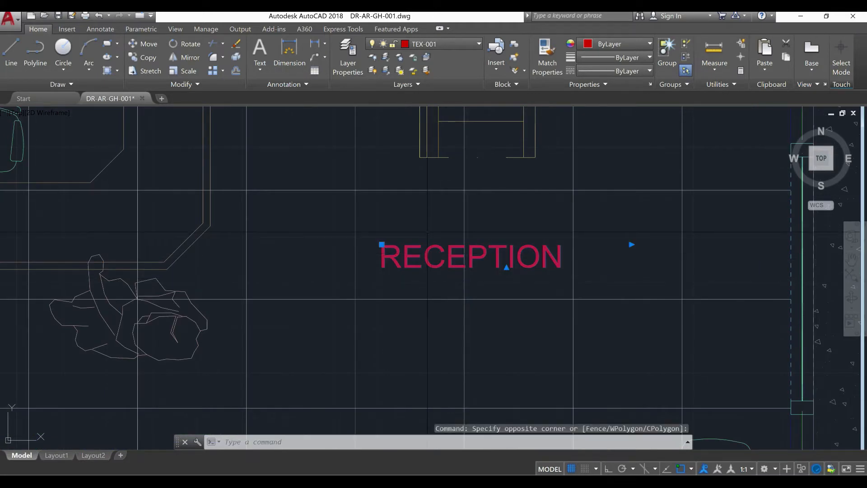
pyautogui.write('co')
pyautogui.press('Return')
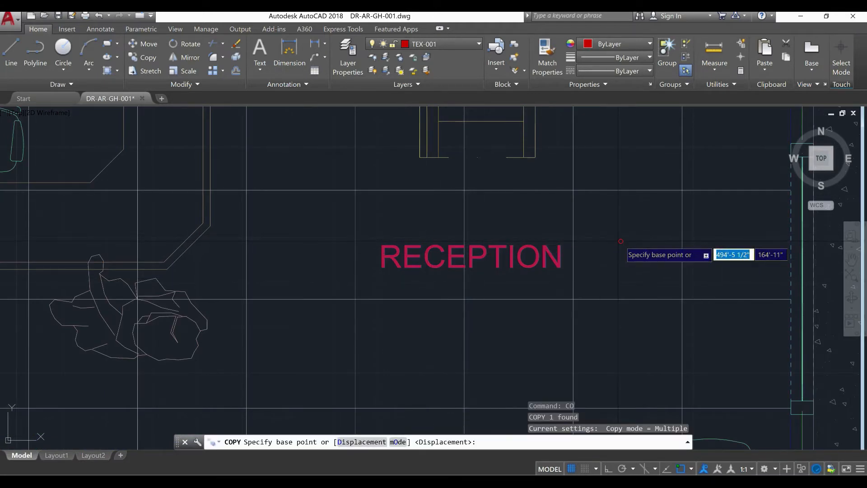
pyautogui.click(627, 235)
pyautogui.click(609, 469)
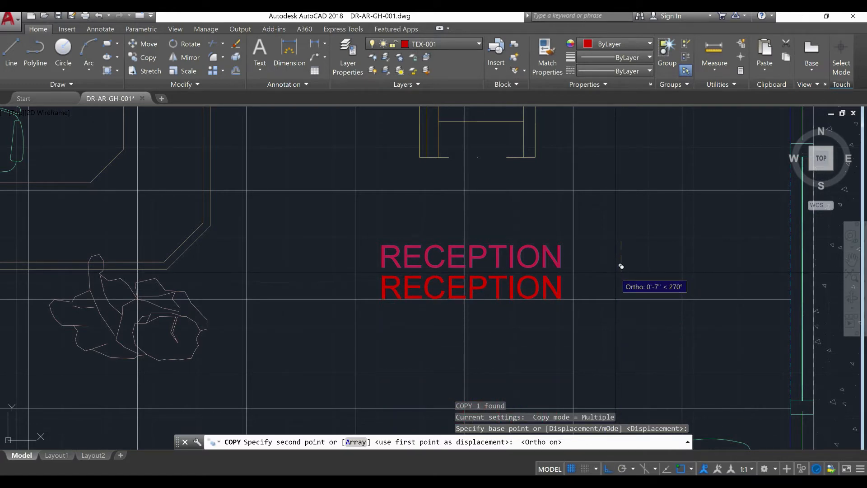
pyautogui.click(622, 266)
pyautogui.press('Escape')
pyautogui.press('Escape')
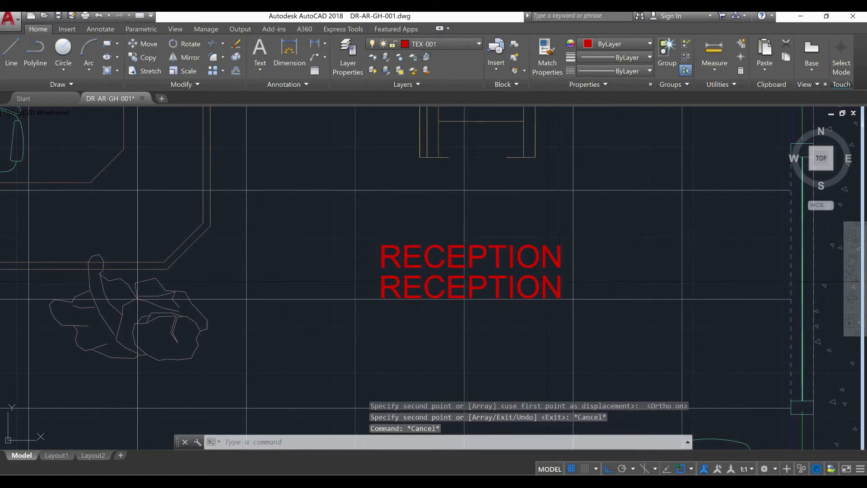
# Change the copied RECEPTION text to the RomanS_IV50 font with a height of 3.5"
pyautogui.doubleClick(548, 281)
pyautogui.moveTo(563, 282); pyautogui.dragTo(352, 293)
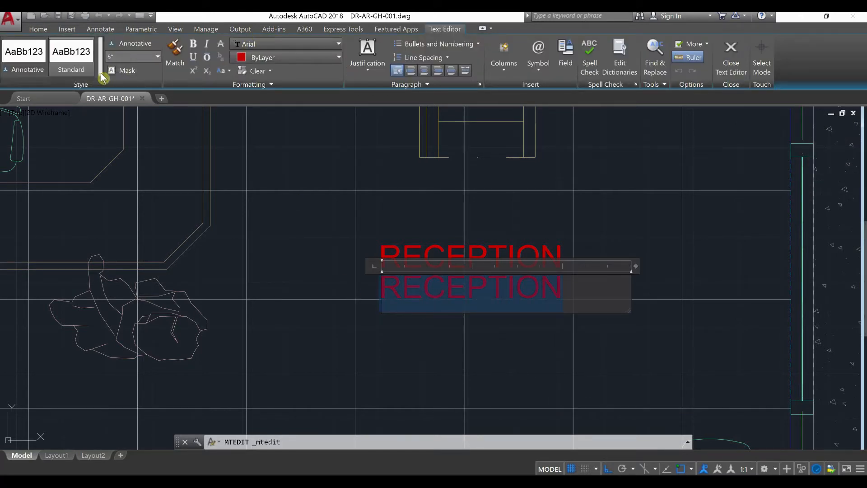
pyautogui.click(293, 47)
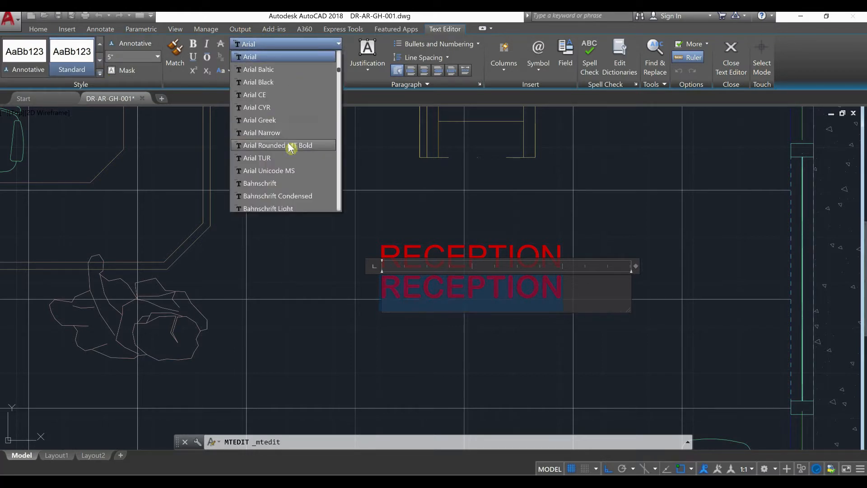
pyautogui.scroll(-20, 291, 147)
pyautogui.scroll(-1, 310, 176)
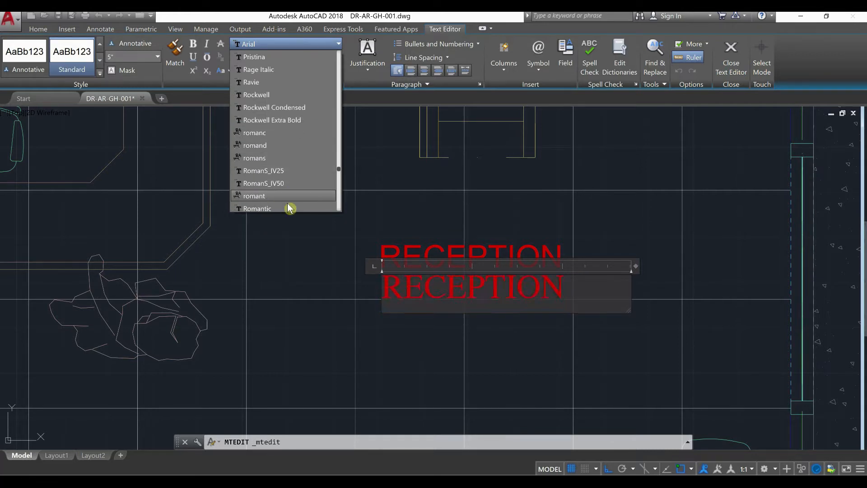
pyautogui.scroll(-1, 290, 189)
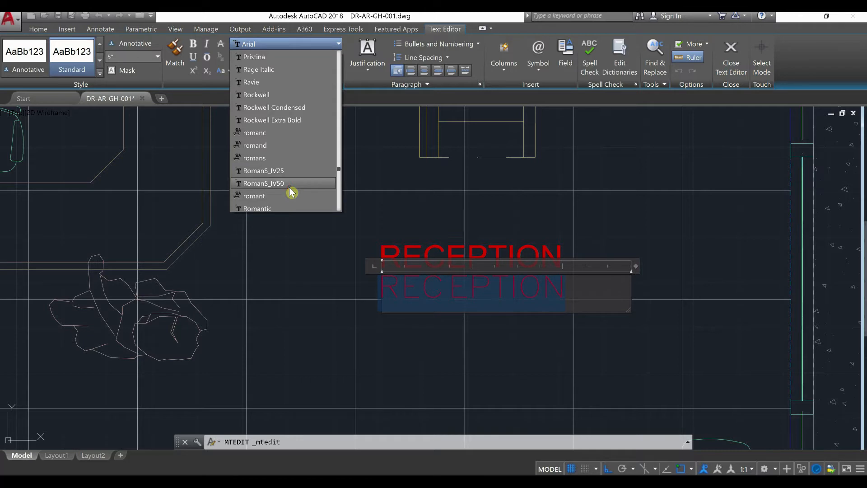
pyautogui.click(289, 186)
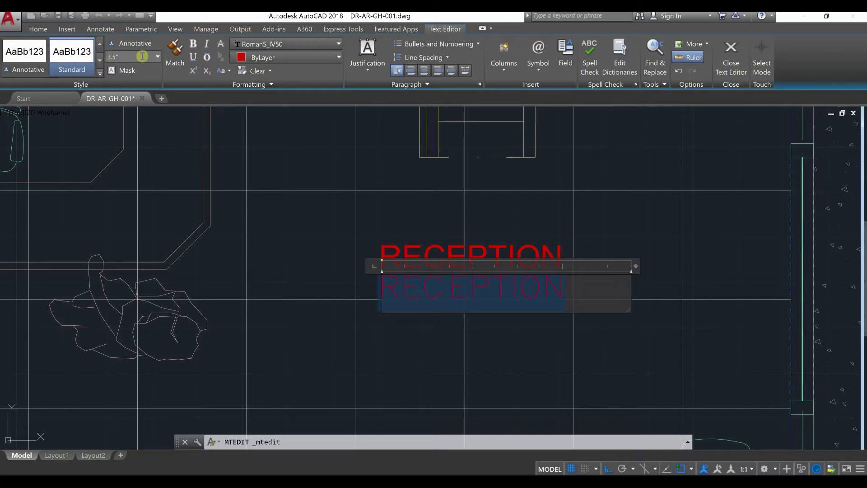
pyautogui.press('Return')
pyautogui.click(467, 336)
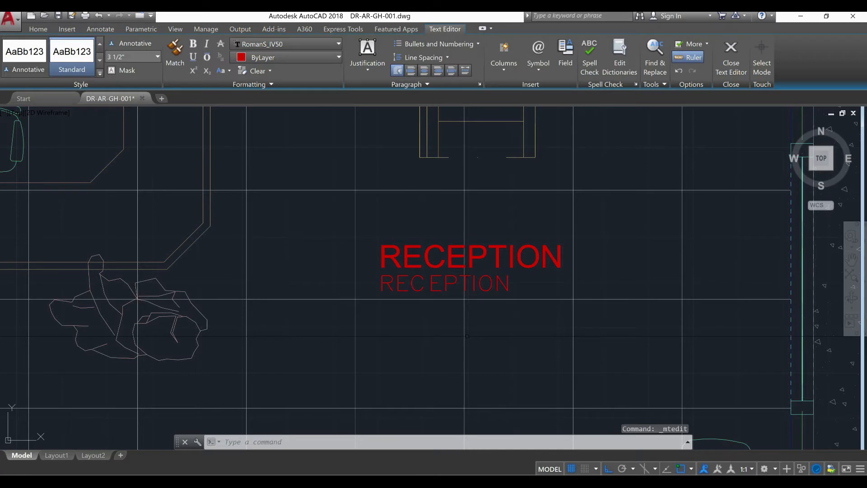
# Set the colour of the smaller RECEPTION text to Green
pyautogui.click(427, 284)
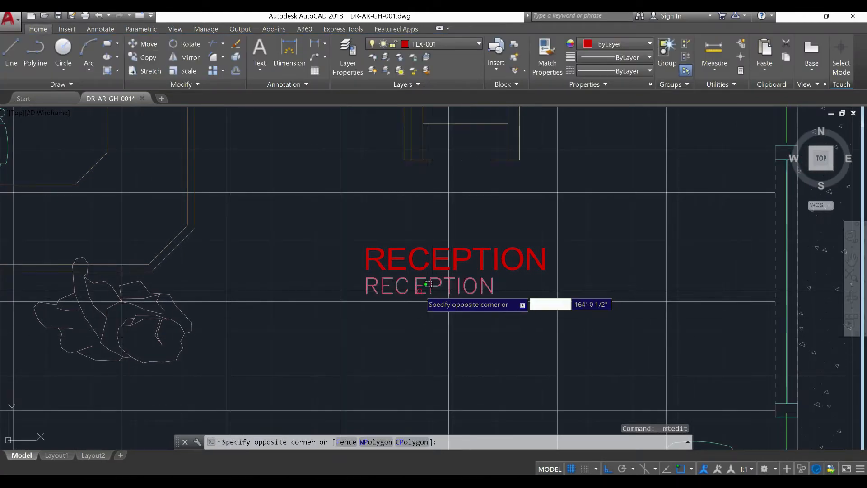
pyautogui.click(428, 284)
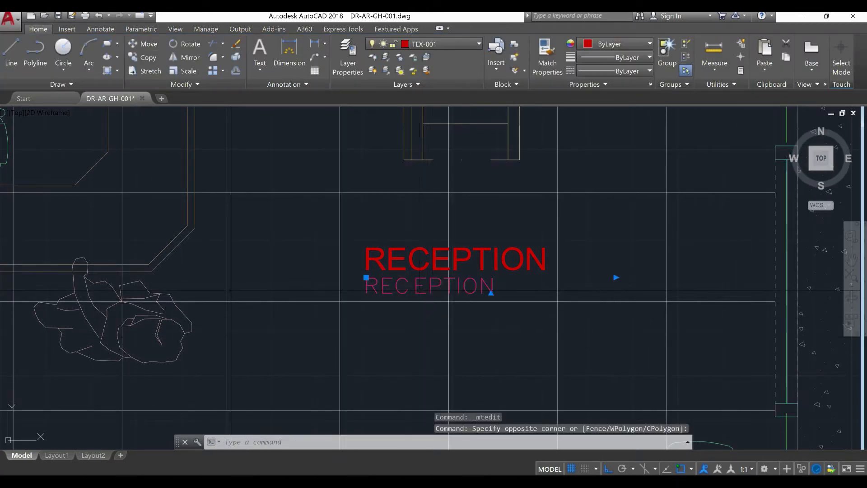
pyautogui.click(625, 44)
pyautogui.click(577, 159)
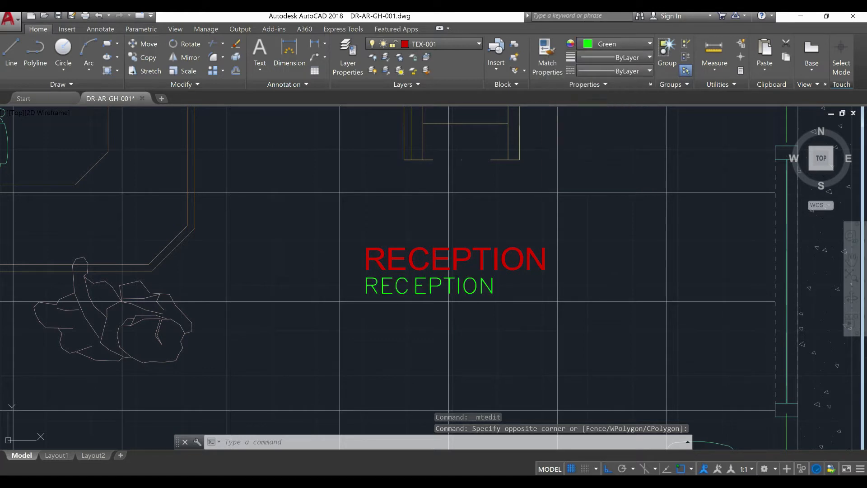
pyautogui.press('Escape')
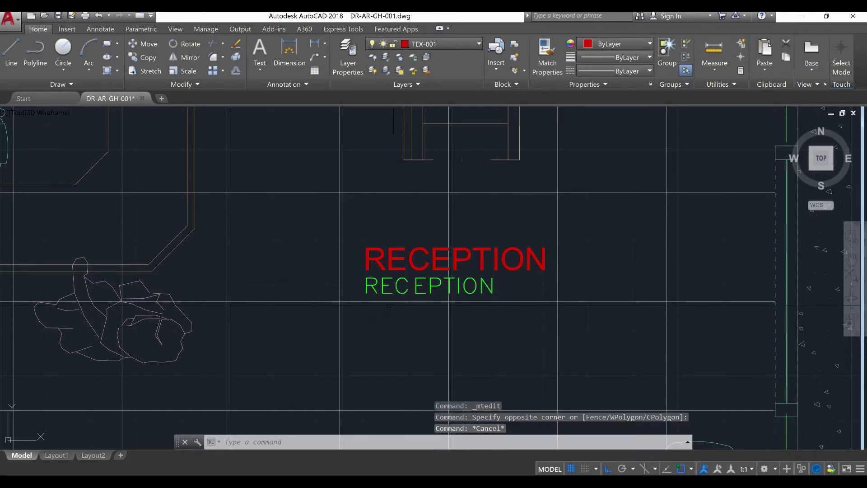
pyautogui.scroll(6, 389, 305)
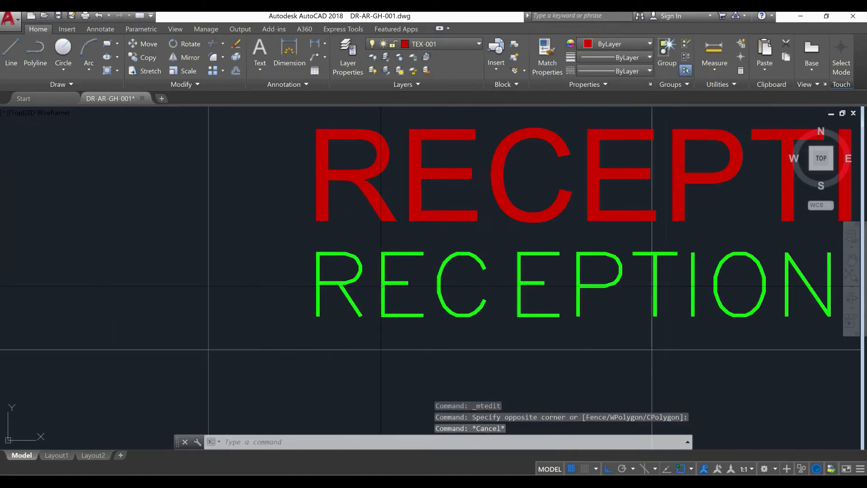
pyautogui.scroll(-5, 381, 285)
pyautogui.scroll(-2, 378, 294)
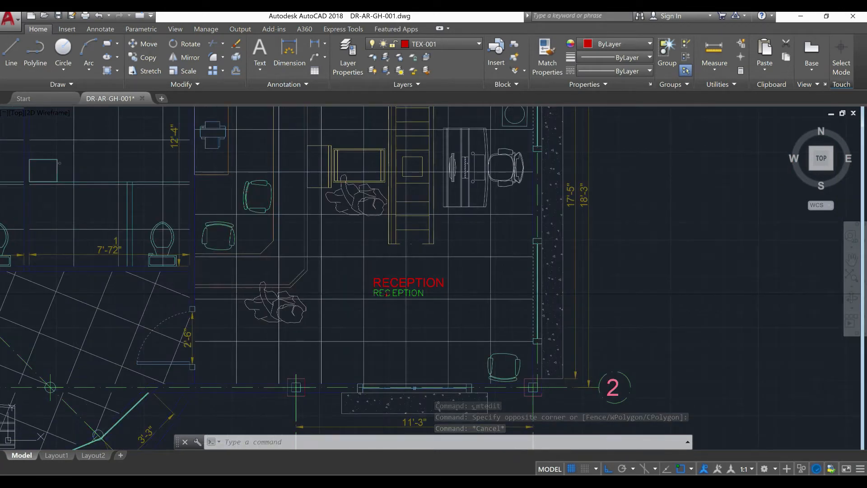
pyautogui.scroll(8, 388, 296)
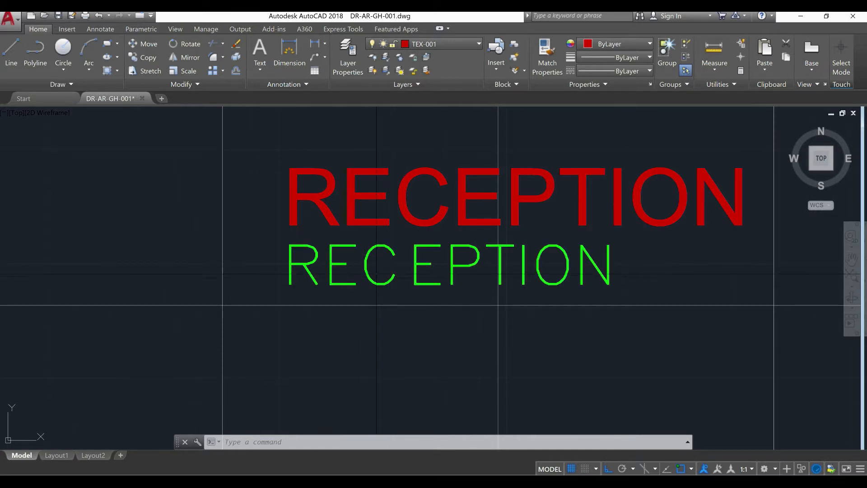
pyautogui.scroll(-5, 387, 289)
pyautogui.scroll(-5, 387, 292)
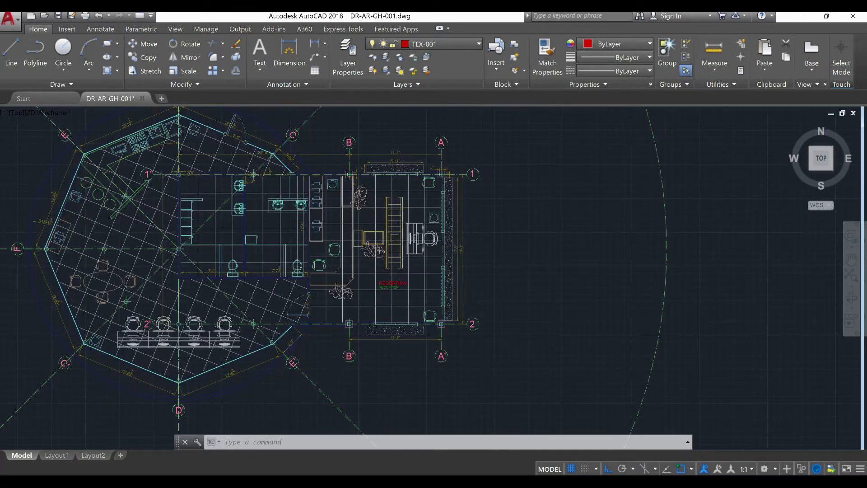
pyautogui.scroll(7, 381, 251)
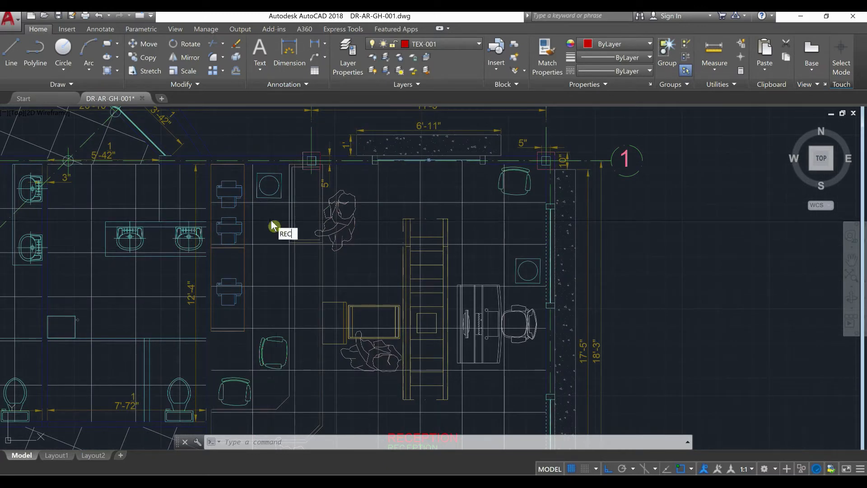
pyautogui.press('Return')
pyautogui.scroll(8, 225, 225)
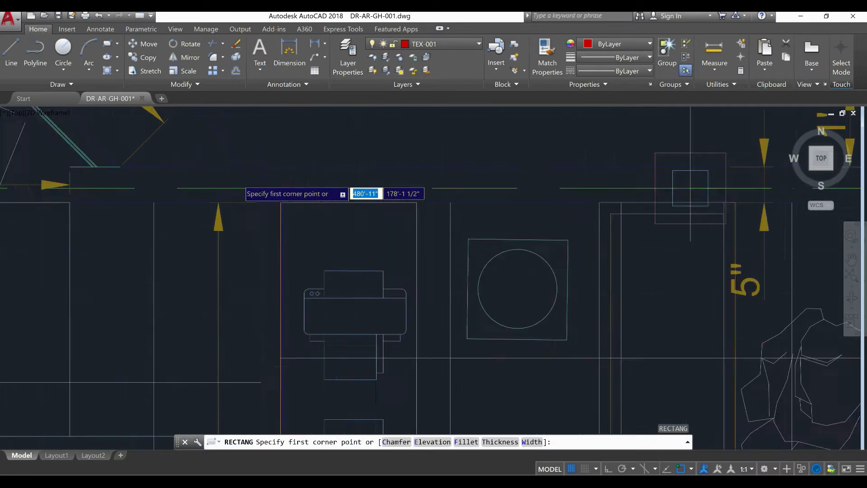
pyautogui.click(224, 226)
pyautogui.scroll(-8, 225, 229)
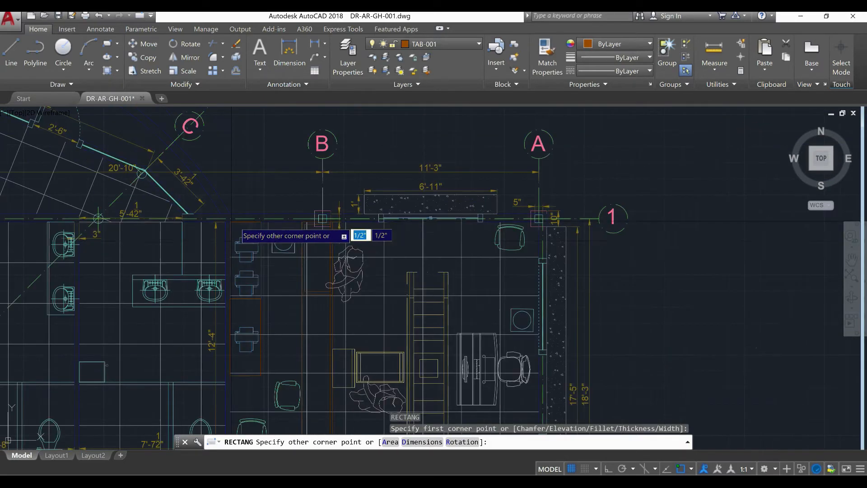
pyautogui.scroll(-4, 304, 202)
pyautogui.moveTo(303, 202); pyautogui.dragTo(300, 151, button='middle')
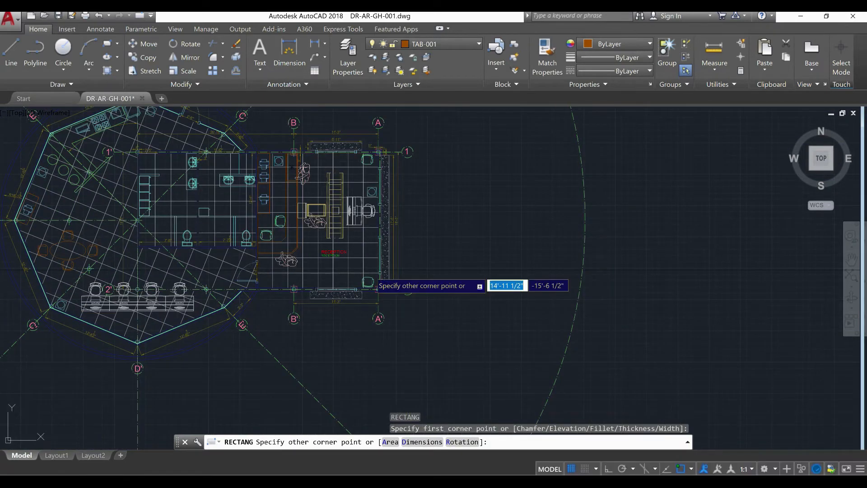
pyautogui.scroll(4, 373, 269)
pyautogui.press('Escape')
pyautogui.press('Escape')
pyautogui.press('Escape')
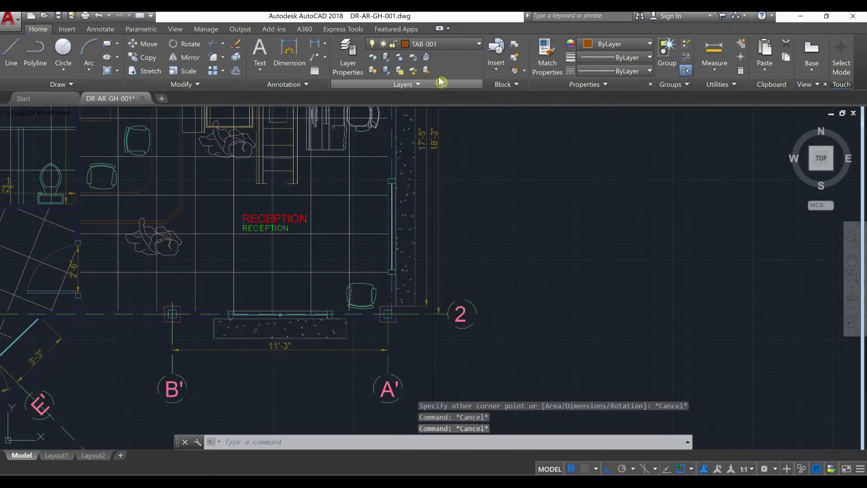
# Make TEX-001 the current layer and lock layer TAB-001
pyautogui.click(456, 45)
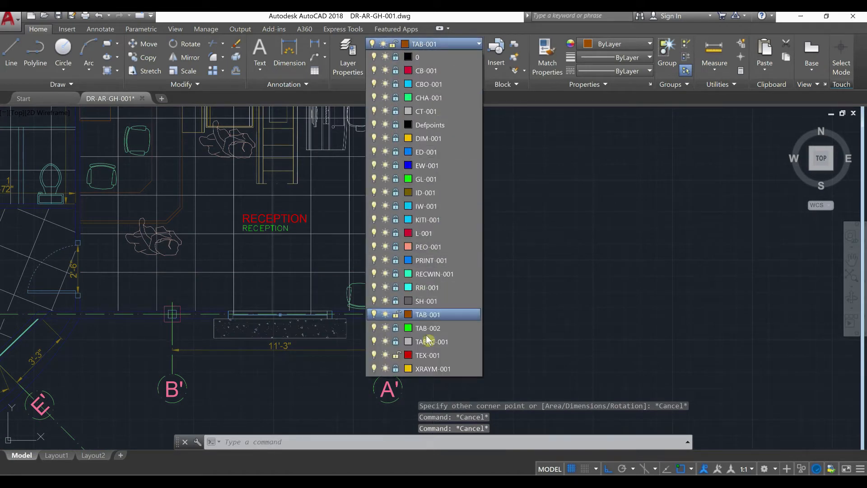
pyautogui.click(425, 355)
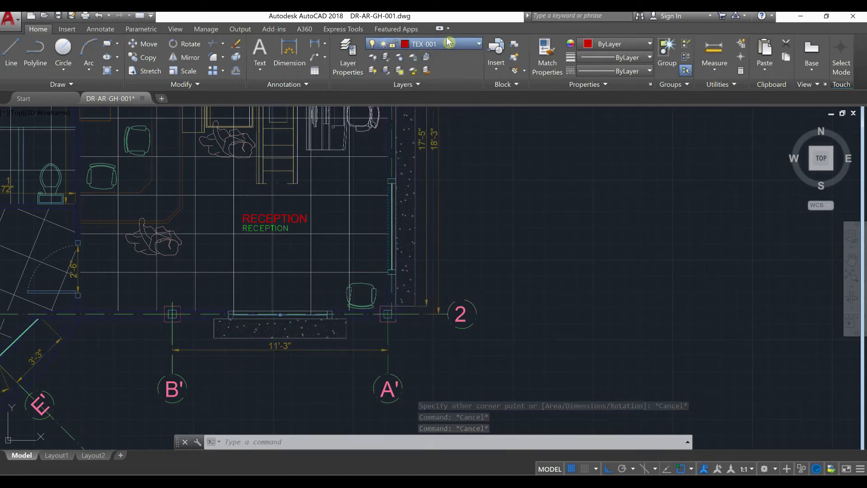
pyautogui.click(448, 43)
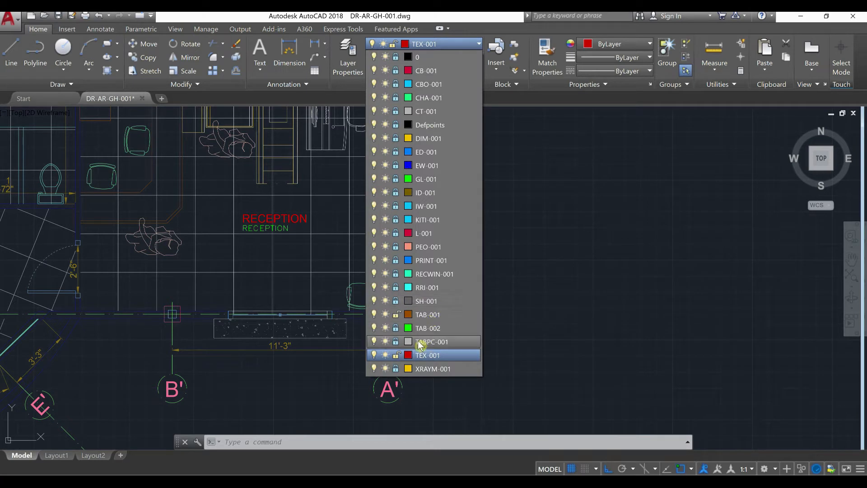
pyautogui.click(397, 314)
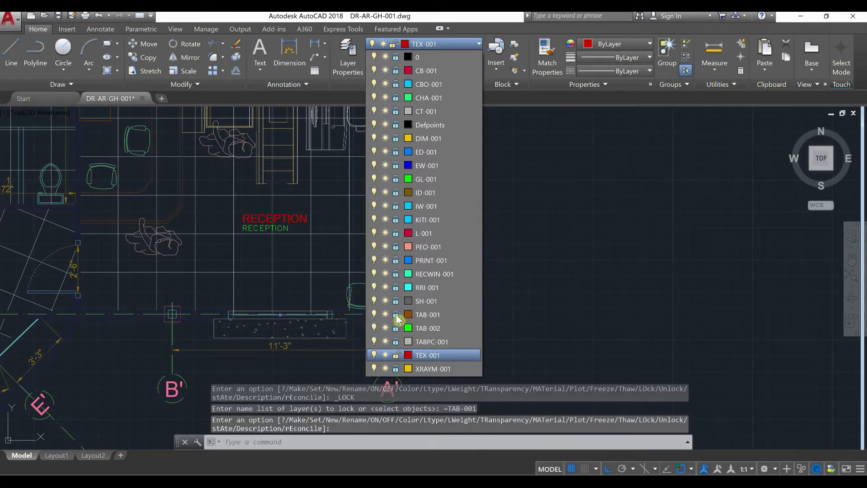
pyautogui.click(397, 315)
pyautogui.click(265, 271)
pyautogui.press('Escape')
pyautogui.press('Escape')
# Draw a rectangle of about 16' by 17'-11" along the reception room's inner walls, from the corner beside the printers to the column at A'/2
pyautogui.moveTo(325, 286); pyautogui.dragTo(361, 321, button='middle')
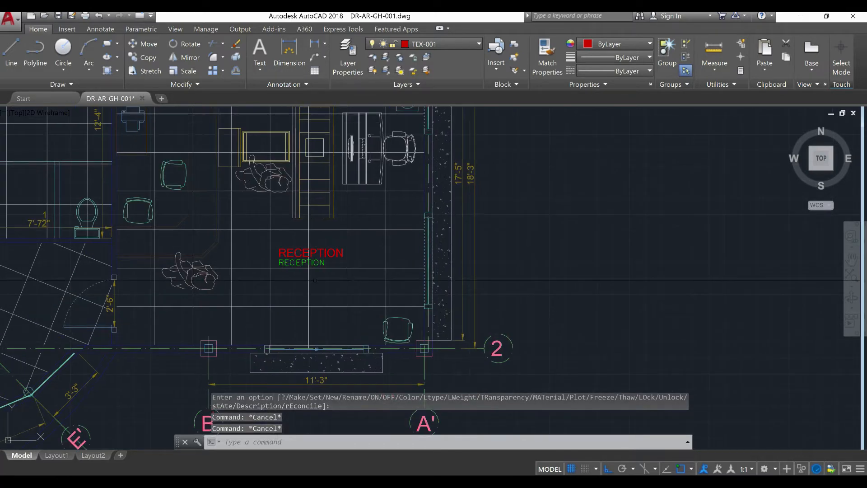
pyautogui.scroll(4, 315, 280)
pyautogui.write('REC')
pyautogui.press('Return')
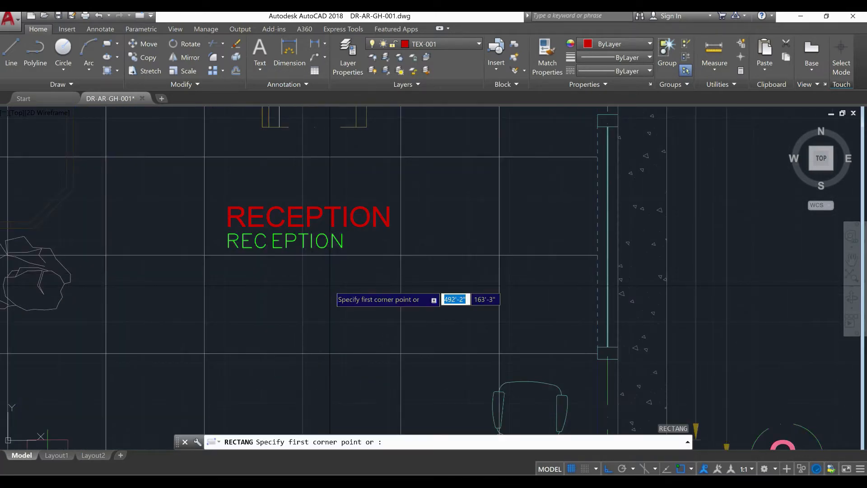
pyautogui.scroll(-1, 349, 299)
pyautogui.scroll(-1, 303, 226)
pyautogui.moveTo(285, 199); pyautogui.dragTo(463, 414, button='middle')
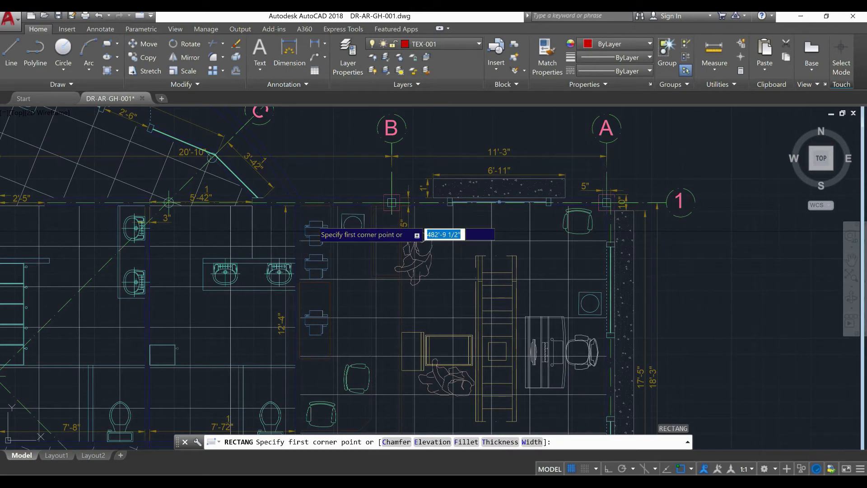
pyautogui.scroll(1, 294, 197)
pyautogui.scroll(1, 295, 199)
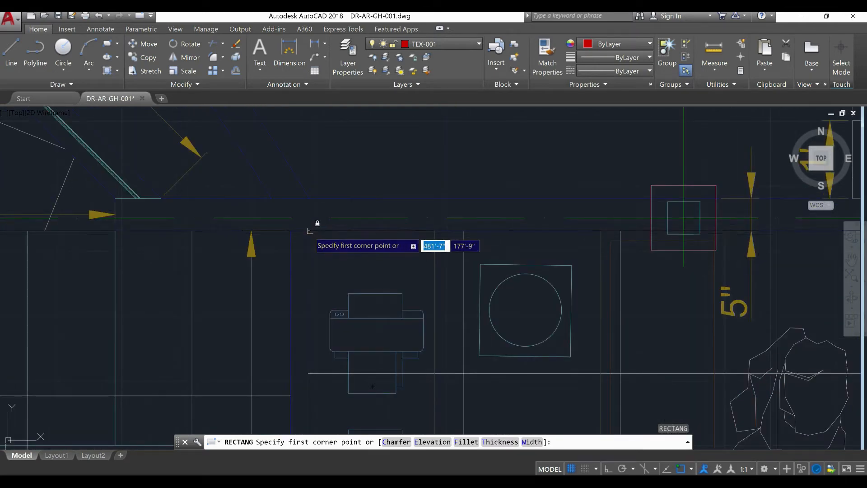
pyautogui.click(306, 227)
pyautogui.scroll(-5, 305, 227)
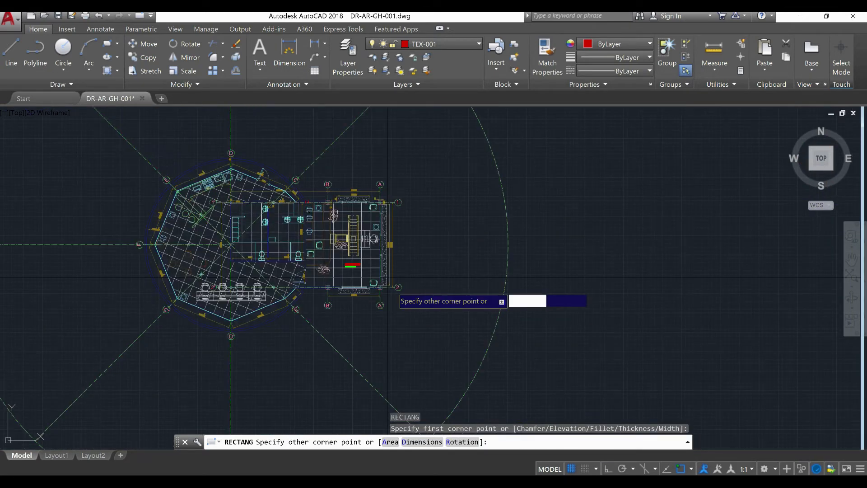
pyautogui.scroll(6, 387, 277)
pyautogui.scroll(2, 355, 245)
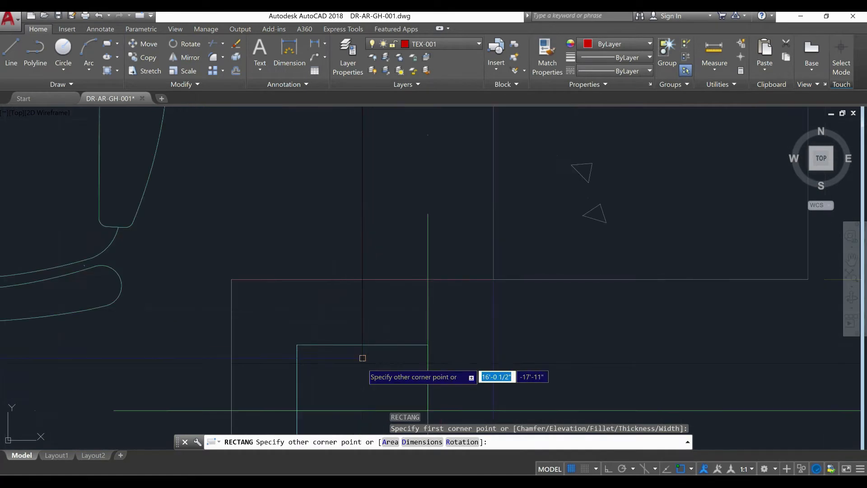
pyautogui.click(362, 358)
pyautogui.click(412, 326)
pyautogui.press('Escape')
pyautogui.press('Escape')
pyautogui.press('Escape')
pyautogui.scroll(-6, 412, 326)
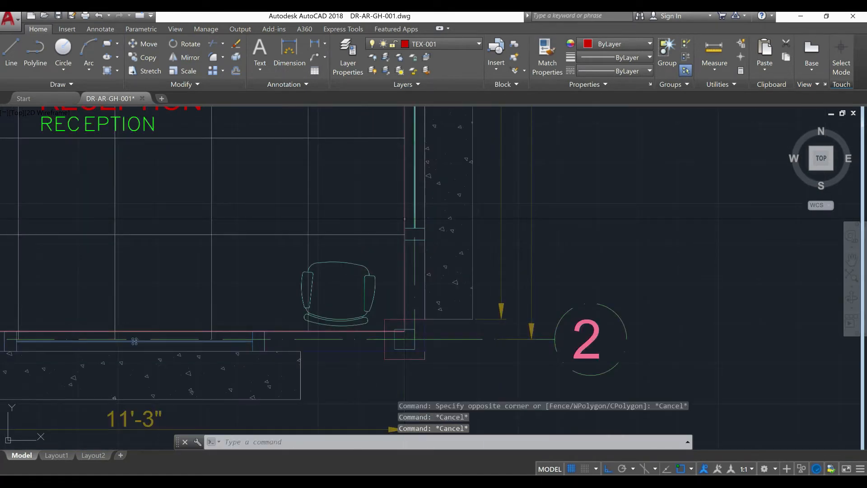
# Examine the area of the reception boundary rectangle in its properties
pyautogui.click(405, 218)
pyautogui.rightClick(367, 192)
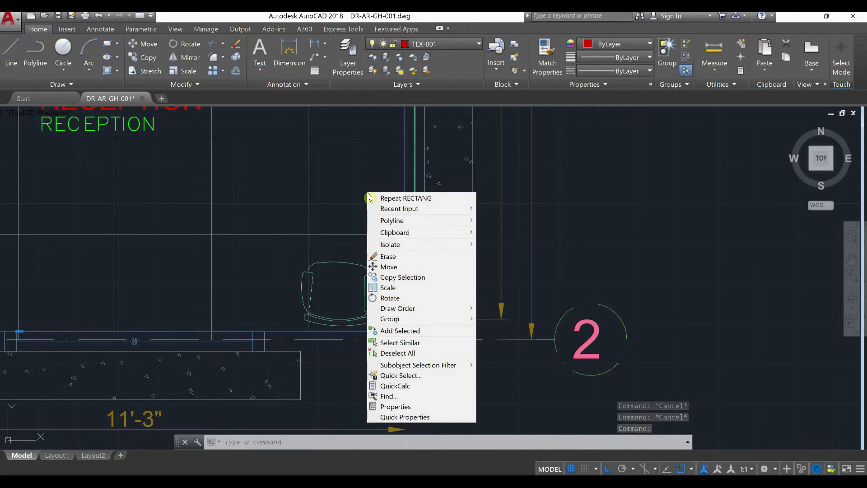
pyautogui.click(396, 406)
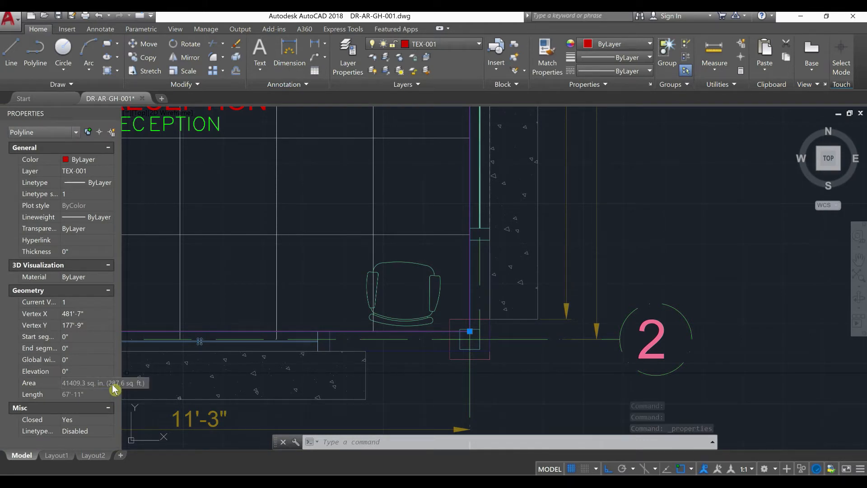
pyautogui.scroll(-4, 323, 319)
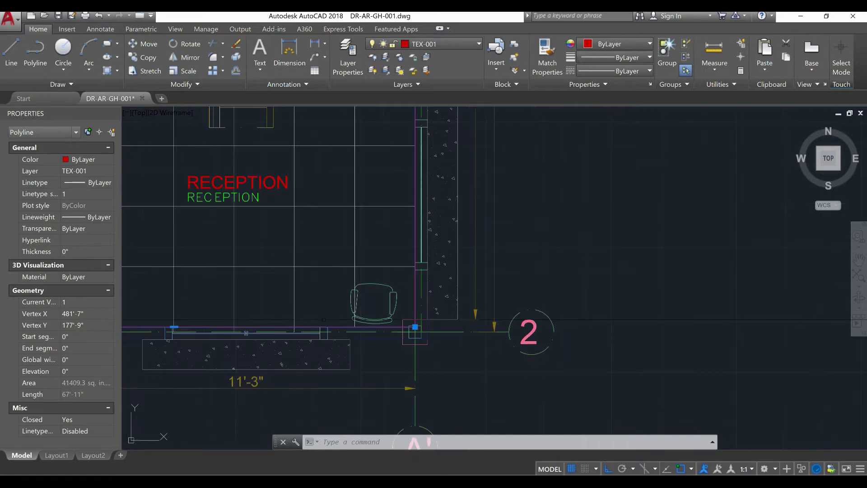
pyautogui.scroll(4, 250, 243)
pyautogui.click(249, 244)
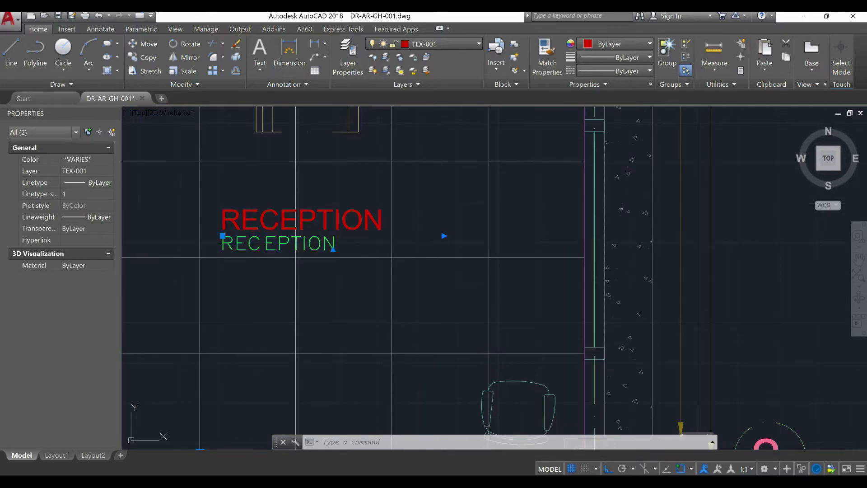
pyautogui.hotkey('ctrl', 'shift', 'p')
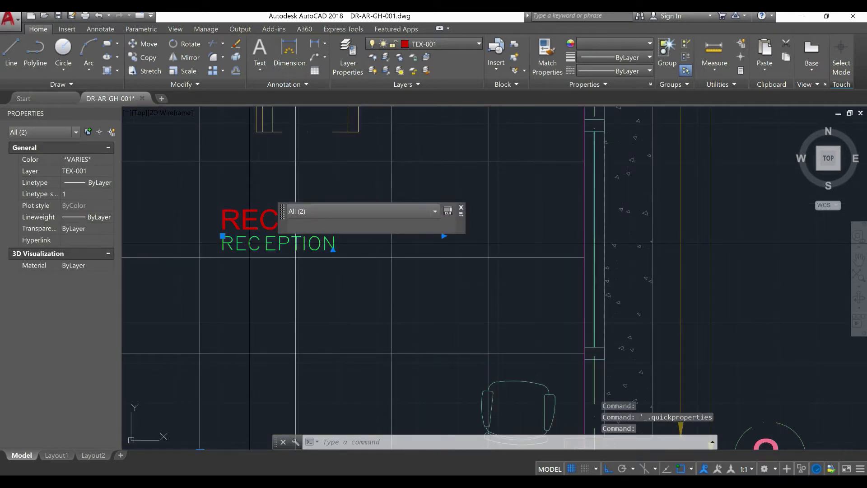
pyautogui.press('Escape')
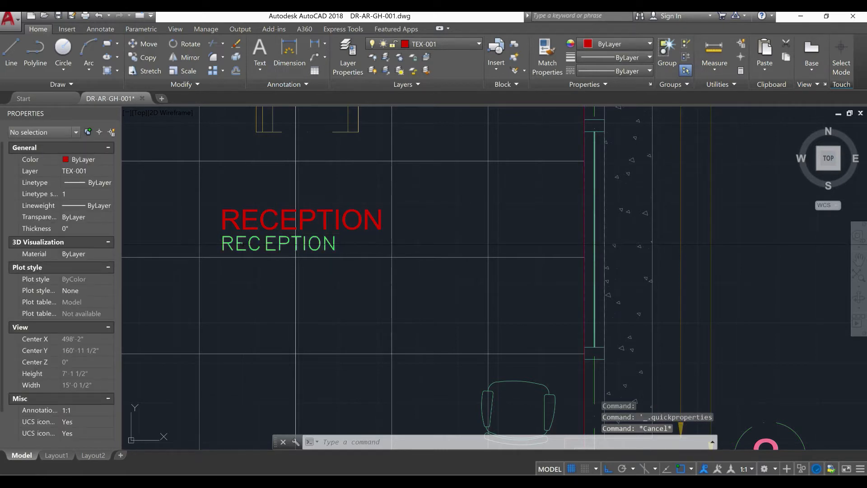
# Replace the wording of the smaller green RECEPTION text with 287.6 FT SQ
pyautogui.click(271, 244)
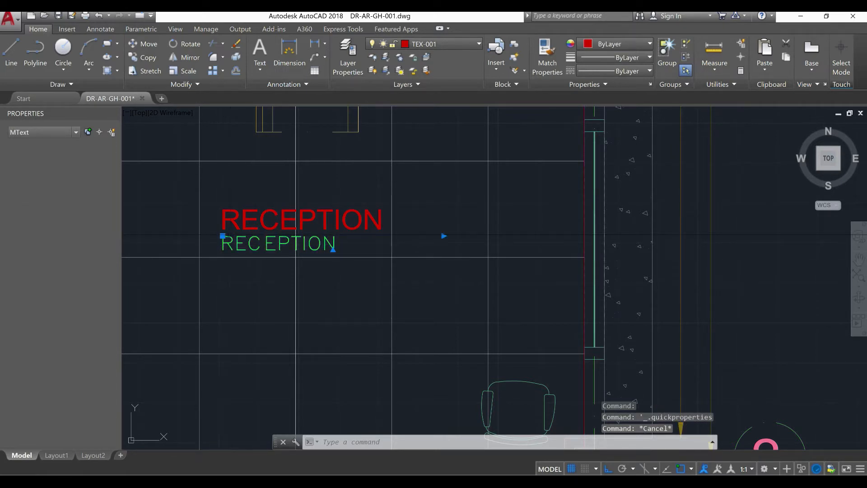
pyautogui.doubleClick(229, 242)
pyautogui.moveTo(337, 243); pyautogui.dragTo(190, 248)
pyautogui.write('287.6 FT SQ')
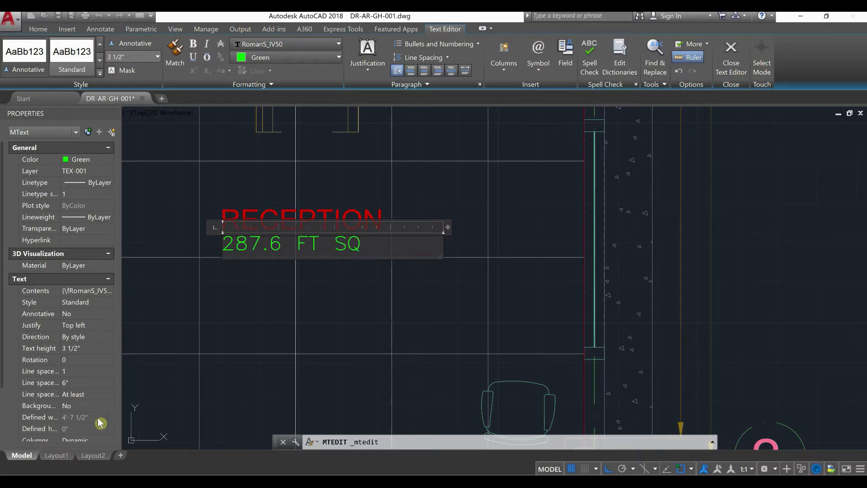
pyautogui.hotkey('ctrl', 'Return')
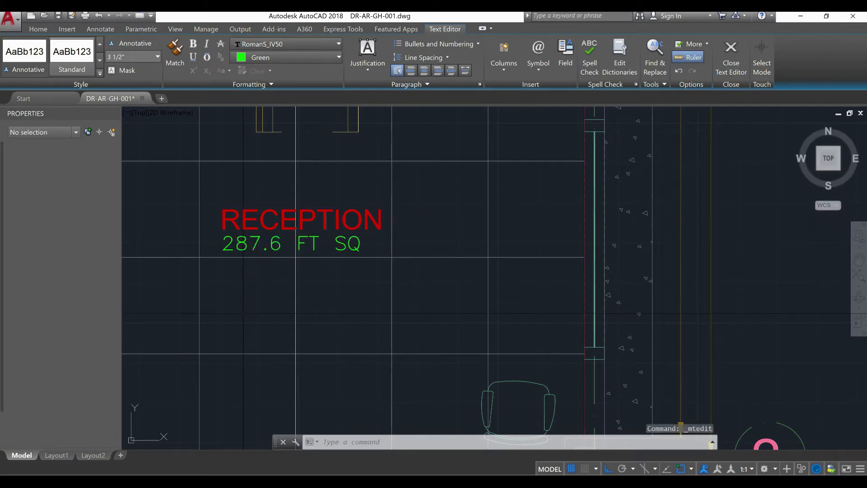
# Erase the red boundary rectangle around the reception room
pyautogui.scroll(-4, 368, 278)
pyautogui.moveTo(370, 279); pyautogui.dragTo(475, 416, button='middle')
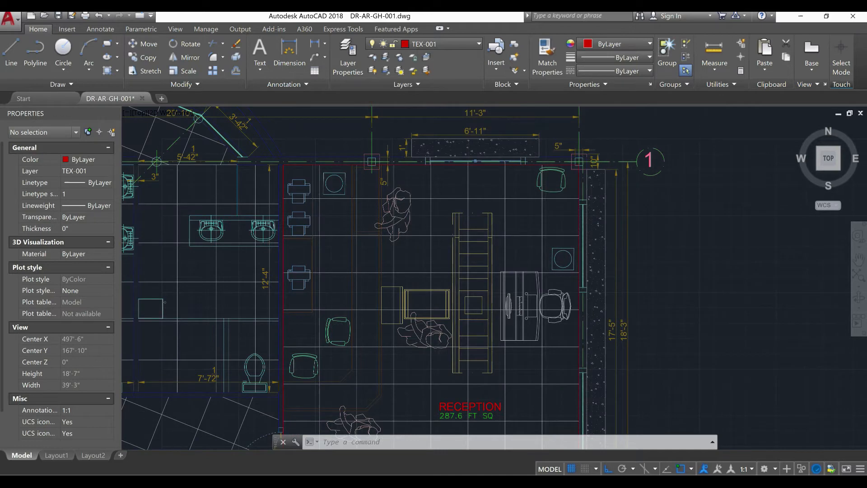
pyautogui.scroll(6, 287, 154)
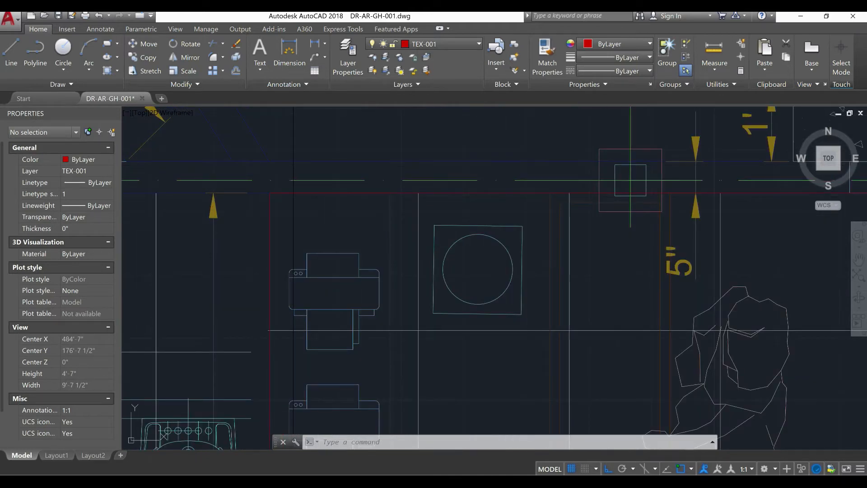
pyautogui.click(294, 193)
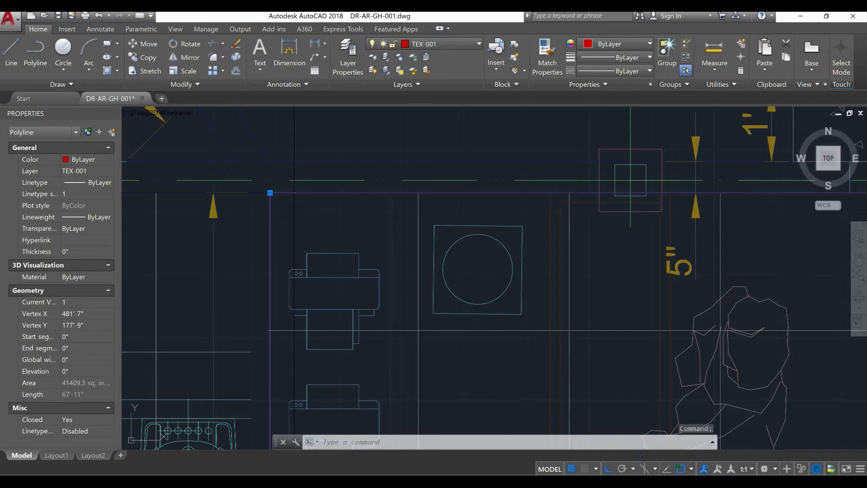
pyautogui.write('E')
pyautogui.press('Return')
# Copy the RECEPTION and 287.6 FT SQ texts with Ortho off into both washrooms and the octagonal hall near its center line
pyautogui.scroll(-4, 294, 193)
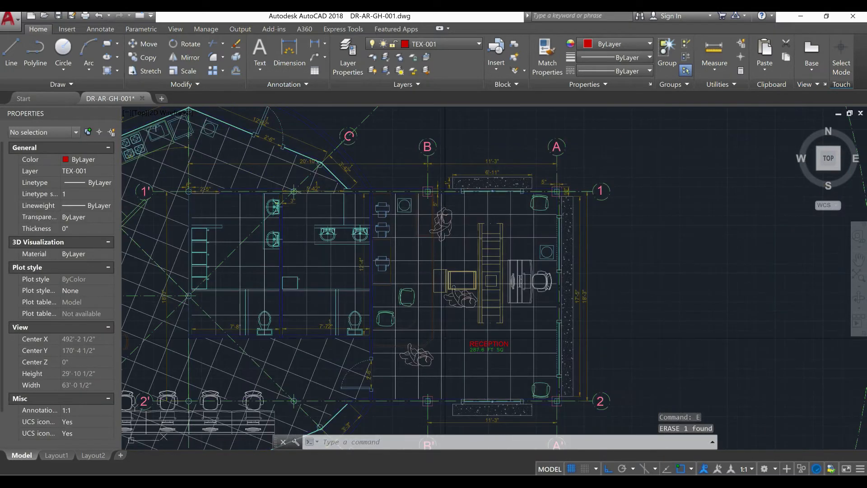
pyautogui.scroll(4, 499, 376)
pyautogui.click(510, 318)
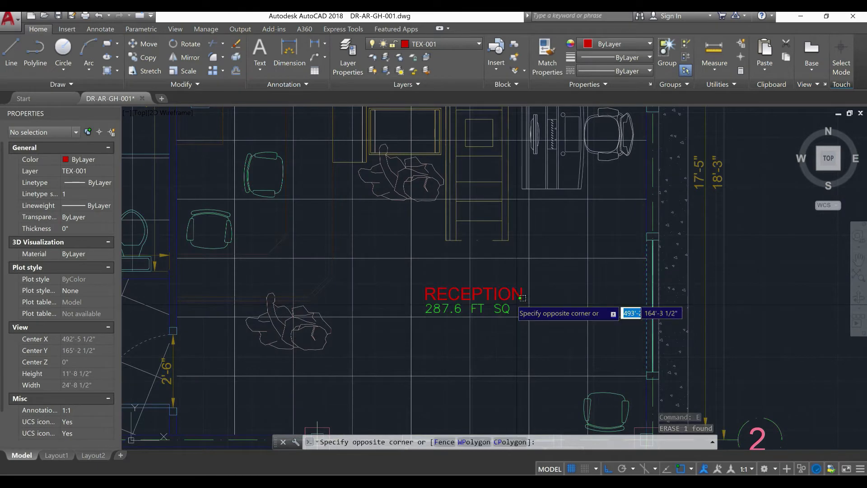
pyautogui.click(502, 286)
pyautogui.press('Return')
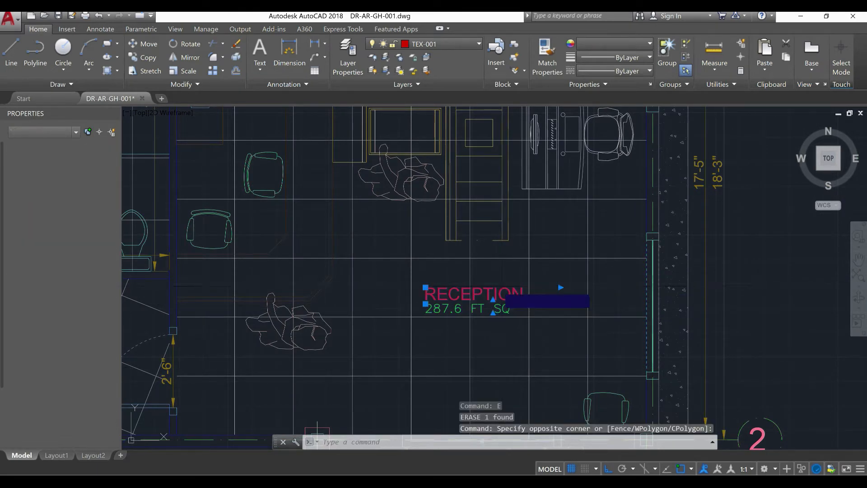
pyautogui.click(502, 306)
pyautogui.scroll(-2, 348, 255)
pyautogui.moveTo(380, 260); pyautogui.dragTo(609, 311, button='middle')
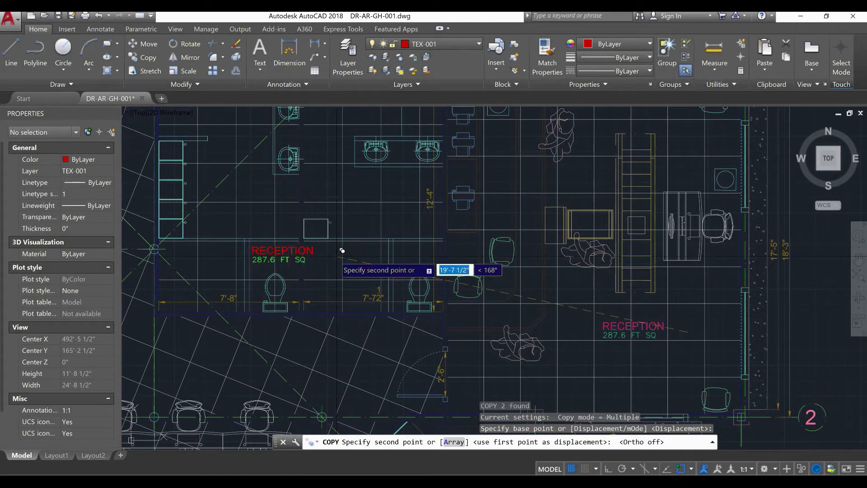
pyautogui.moveTo(340, 252); pyautogui.dragTo(522, 334, button='middle')
pyautogui.scroll(4, 459, 260)
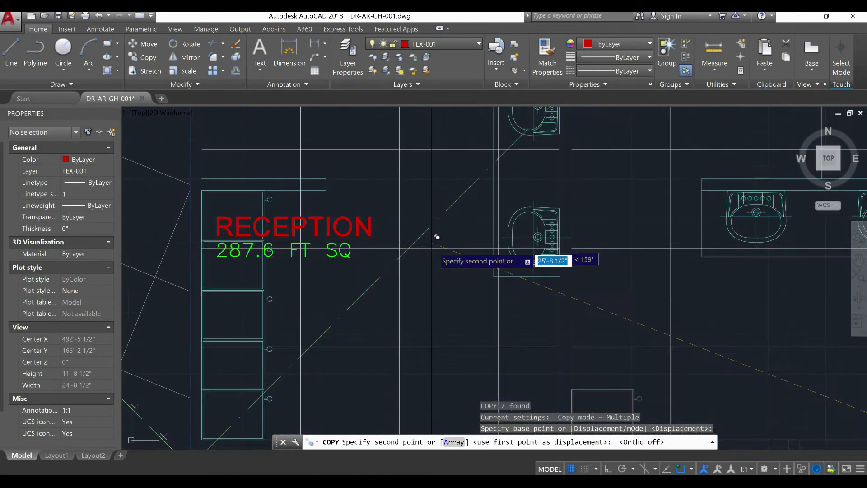
pyautogui.click(528, 285)
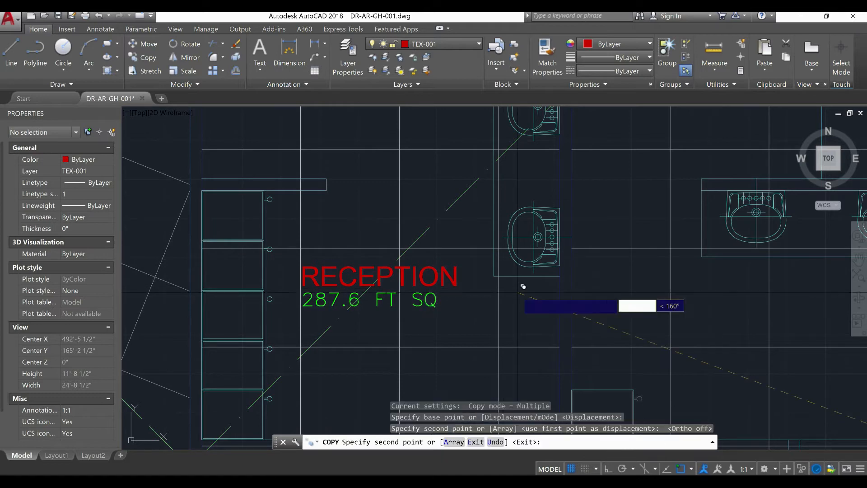
pyautogui.scroll(-4, 465, 287)
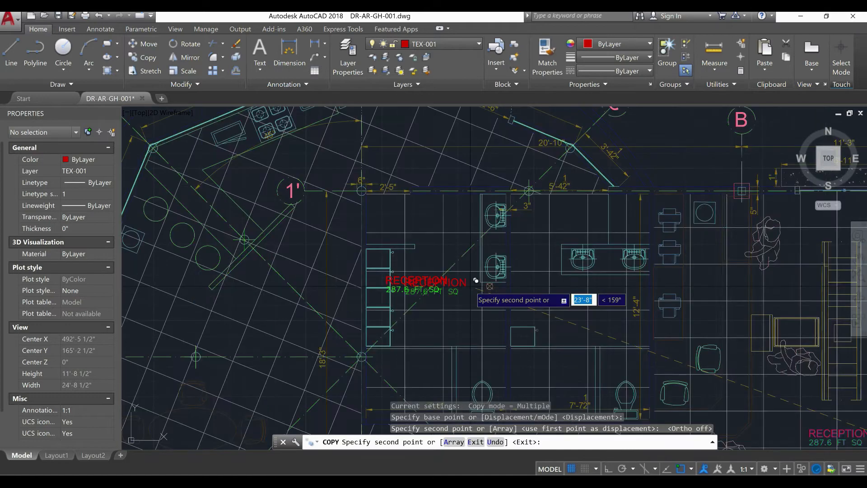
pyautogui.click(630, 284)
pyautogui.scroll(4, 497, 244)
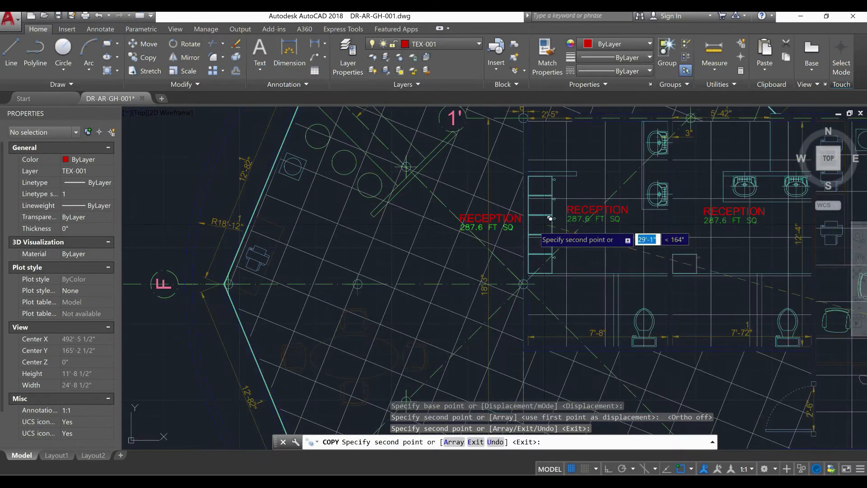
pyautogui.press('Escape')
pyautogui.press('Escape')
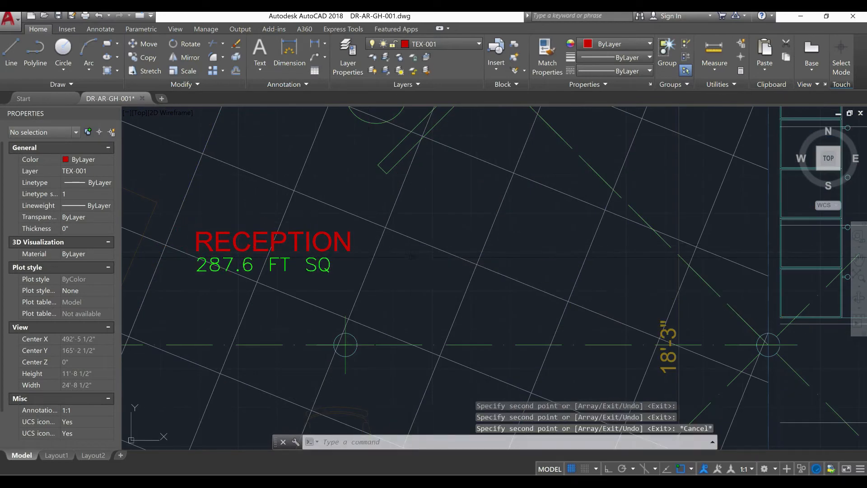
# Replace the red RECEPTION text in the western washroom with M. REST ROOM
pyautogui.scroll(-5, 386, 258)
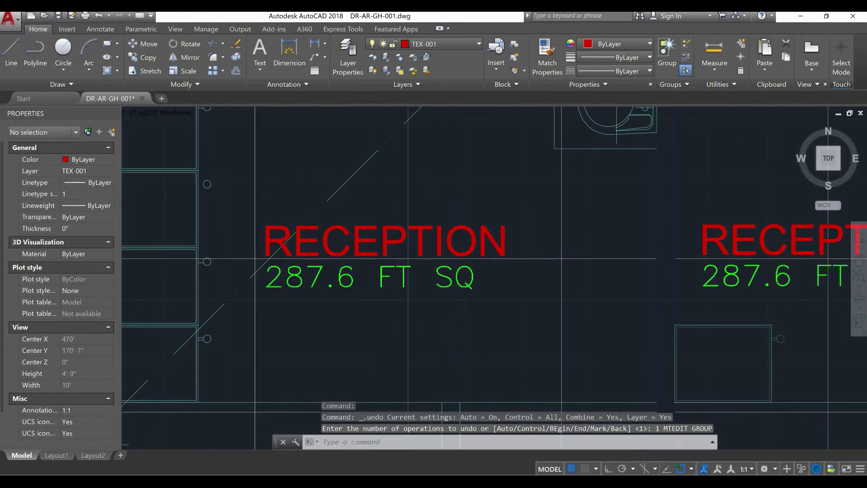
pyautogui.scroll(-5, 424, 281)
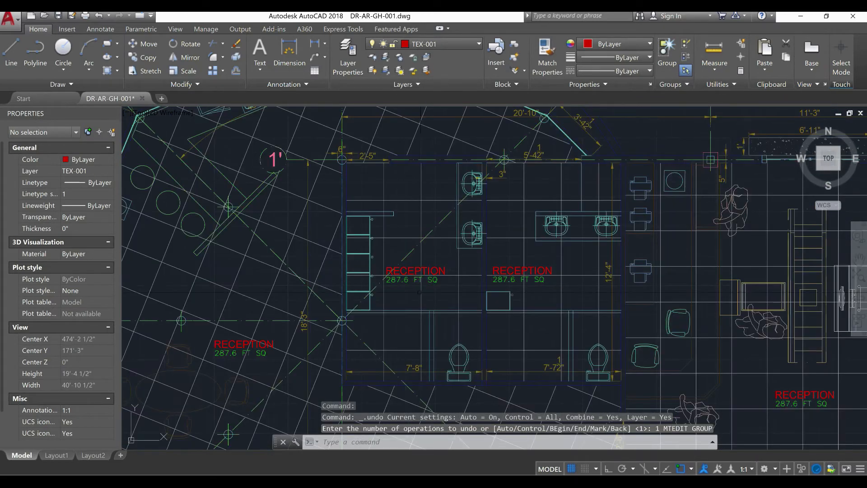
pyautogui.scroll(5, 417, 303)
pyautogui.click(374, 160)
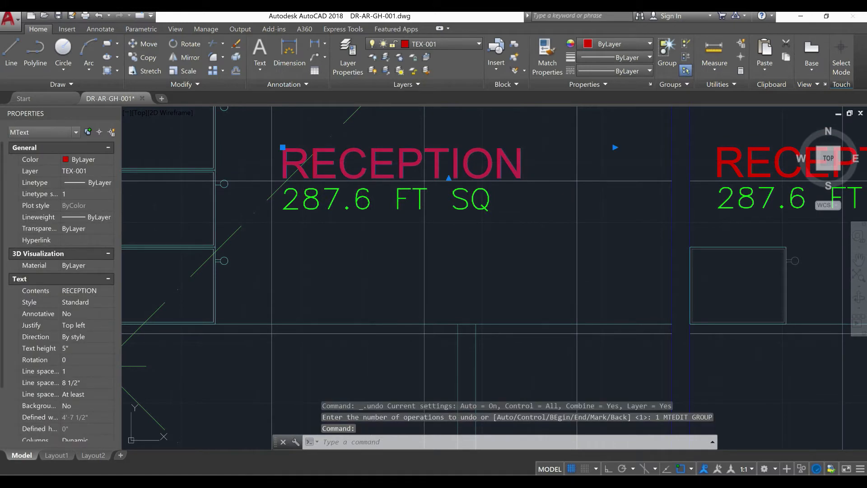
pyautogui.doubleClick(572, 172)
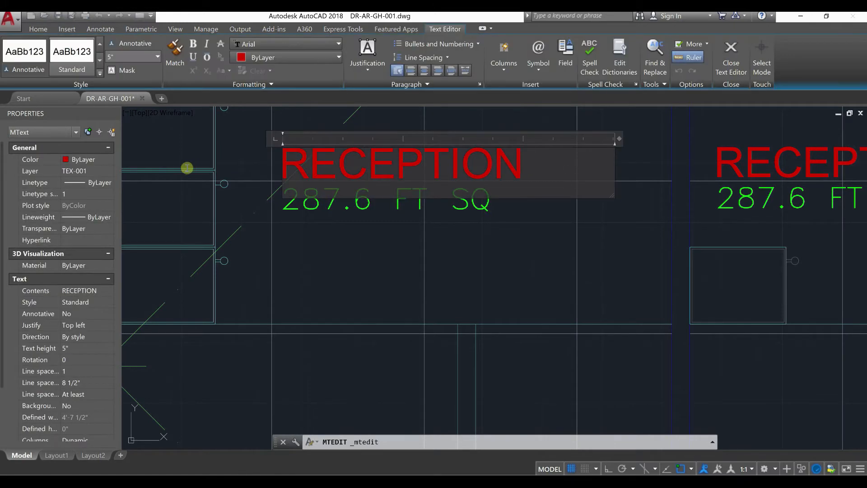
pyautogui.write('M. REST ROOM')
pyautogui.click(374, 283)
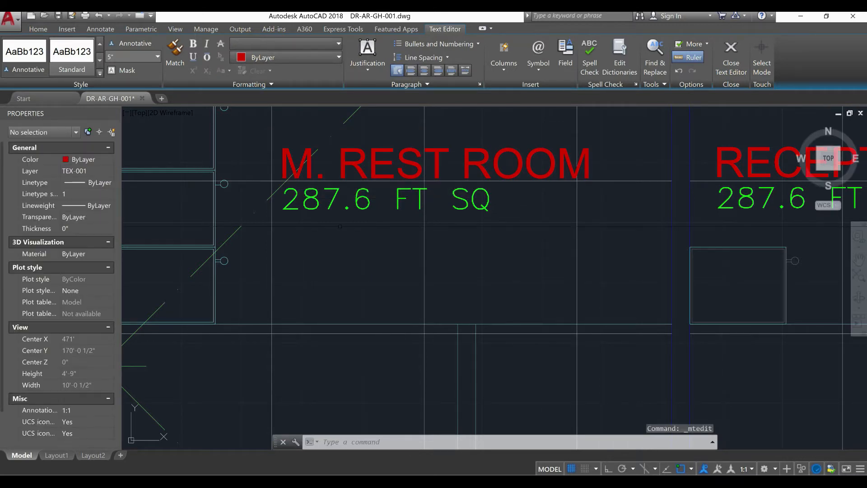
# Draw a 7'-8" by 12'-4" rectangle along the inner walls of the M. REST ROOM, between its opposite corners
pyautogui.scroll(-2, 400, 281)
pyautogui.write('rec')
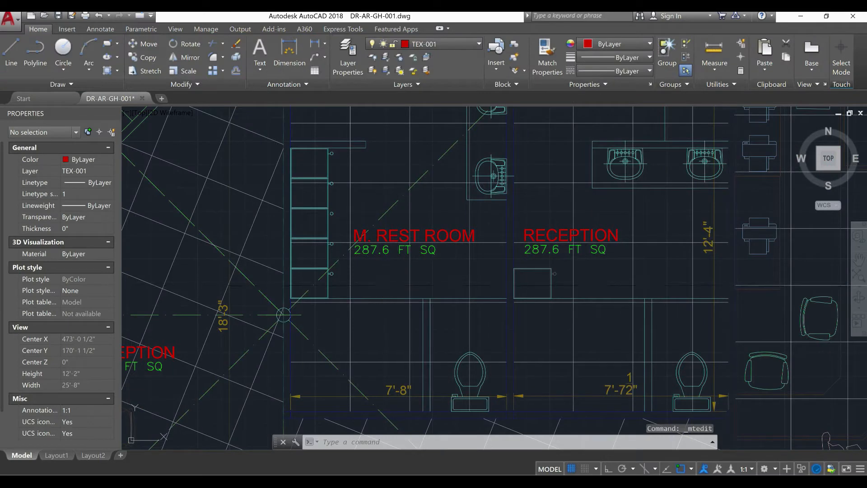
pyautogui.press('Return')
pyautogui.scroll(5, 292, 151)
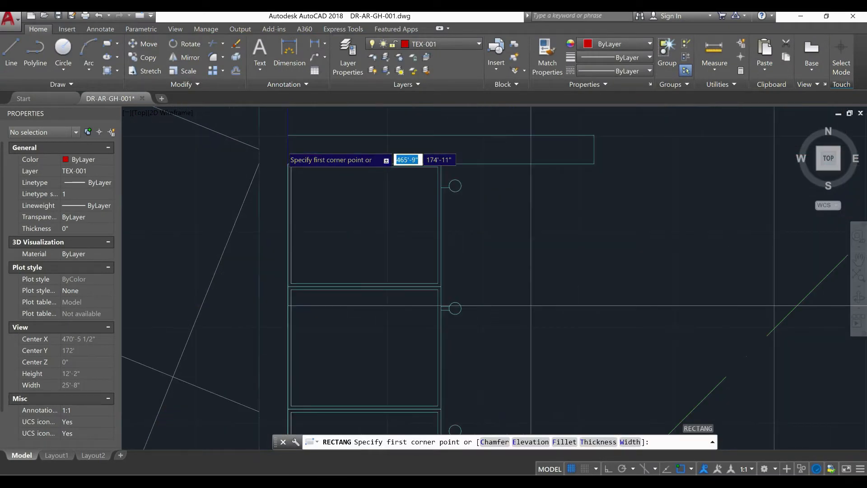
pyautogui.scroll(2, 282, 154)
pyautogui.scroll(-8, 305, 235)
pyautogui.moveTo(315, 295); pyautogui.dragTo(315, 375, button='middle')
pyautogui.scroll(6, 309, 252)
pyautogui.click(299, 208)
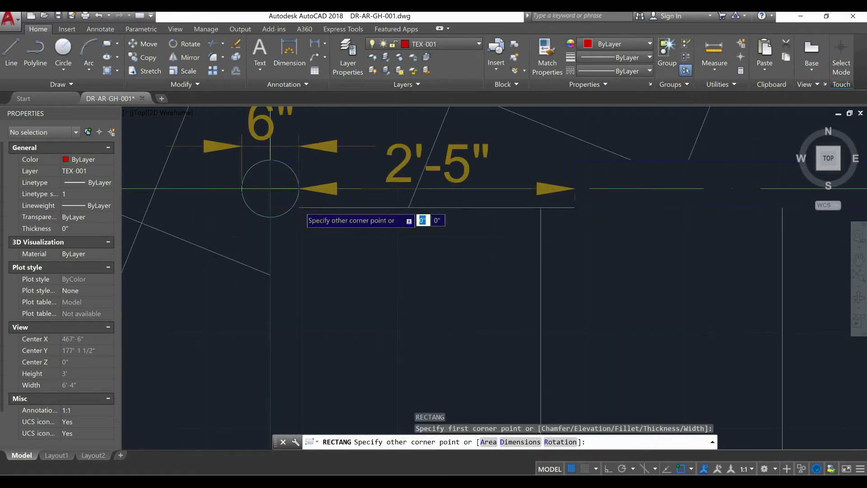
pyautogui.scroll(-8, 298, 212)
pyautogui.moveTo(406, 298); pyautogui.dragTo(406, 251, button='middle')
pyautogui.scroll(6, 453, 393)
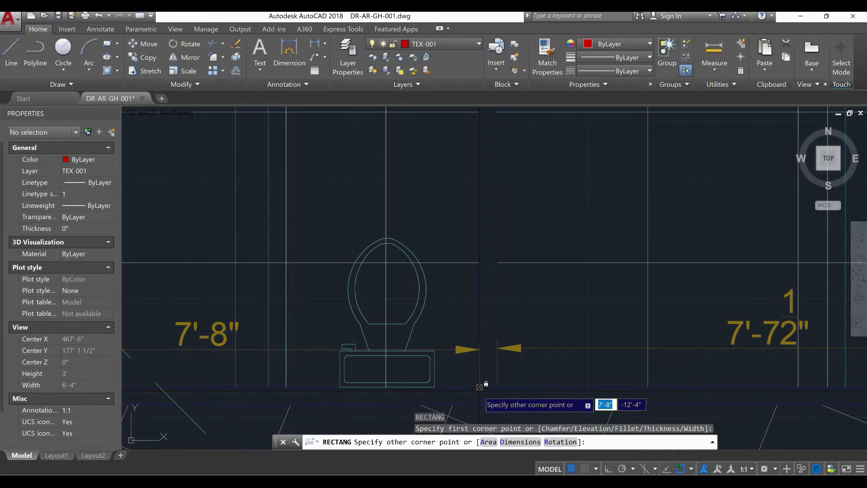
pyautogui.click(480, 387)
# Examine the area of the M. REST ROOM boundary rectangle in its properties
pyautogui.click(480, 386)
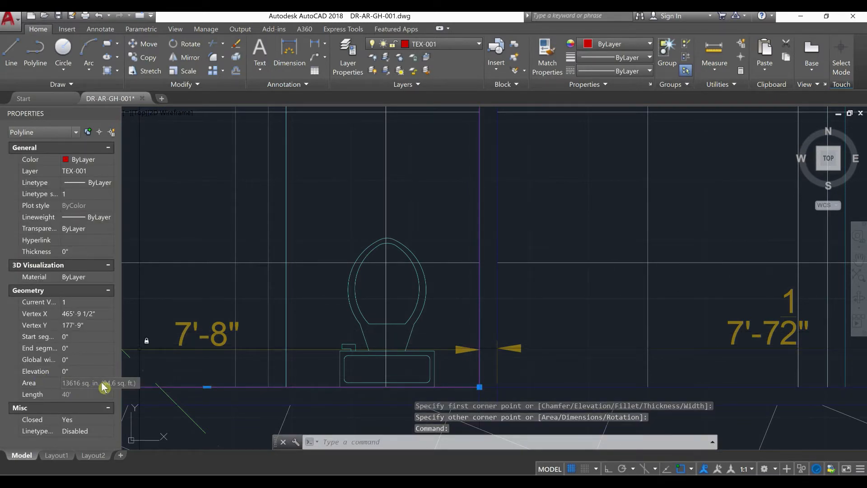
pyautogui.scroll(-6, 300, 342)
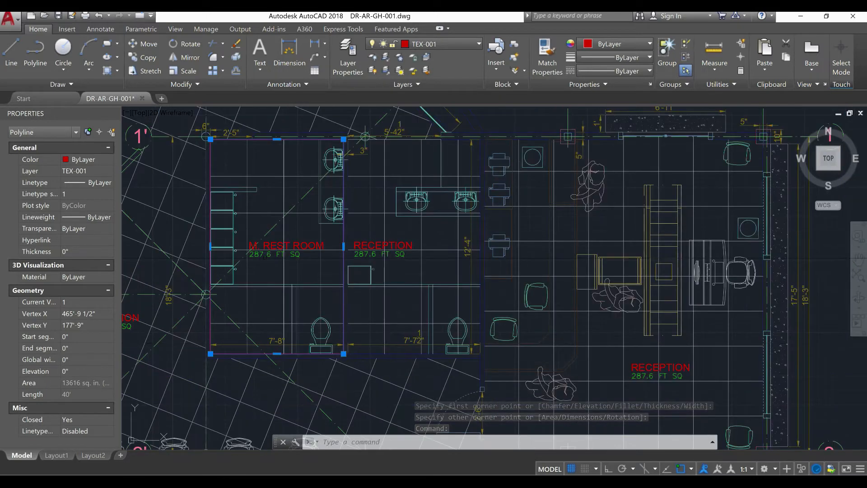
pyautogui.press('Escape')
# Change the green area text under M. REST ROOM to 94.6 FT SQ
pyautogui.scroll(2, 261, 251)
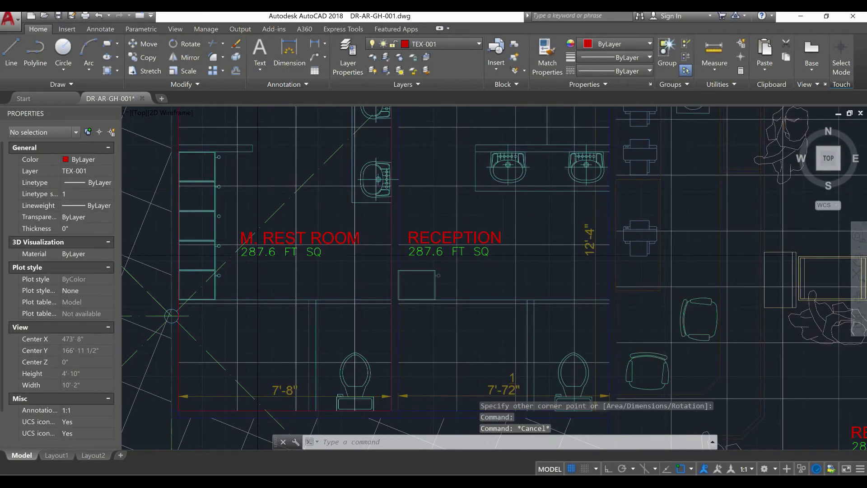
pyautogui.click(267, 251)
pyautogui.doubleClick(263, 252)
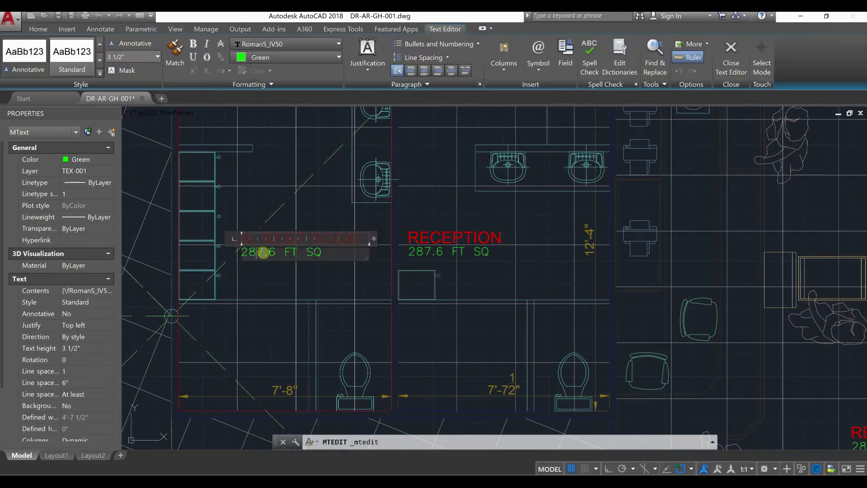
pyautogui.write('9')
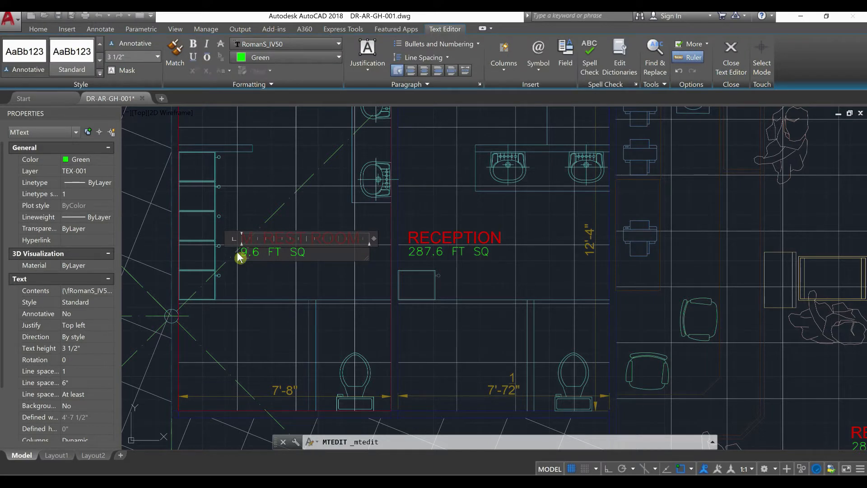
pyautogui.click(295, 342)
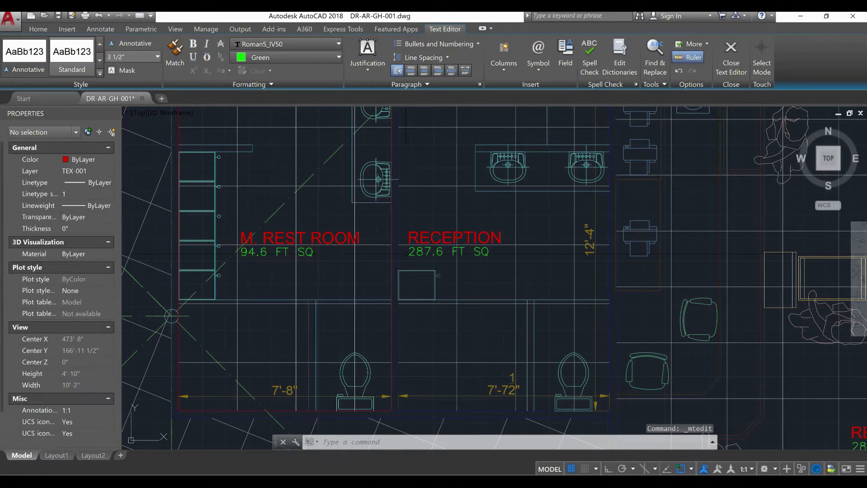
# Erase the red boundary rectangle around the M. REST ROOM
pyautogui.press('Escape')
pyautogui.click(391, 269)
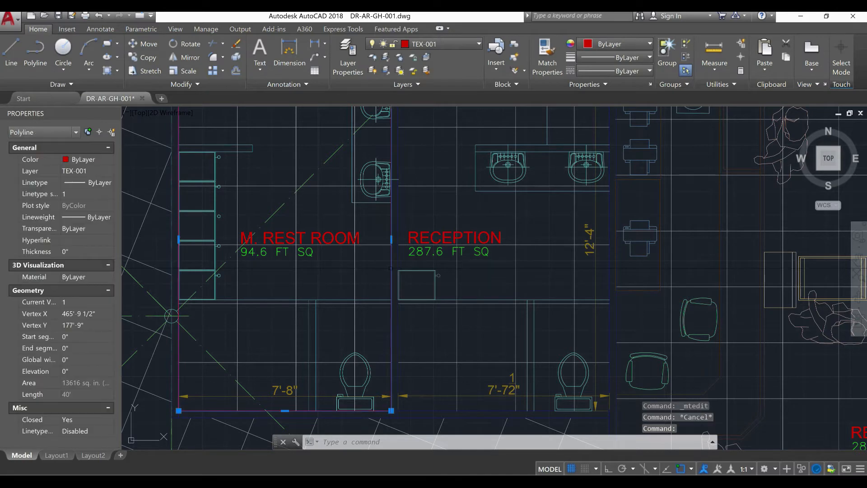
pyautogui.write('E')
pyautogui.press('Return')
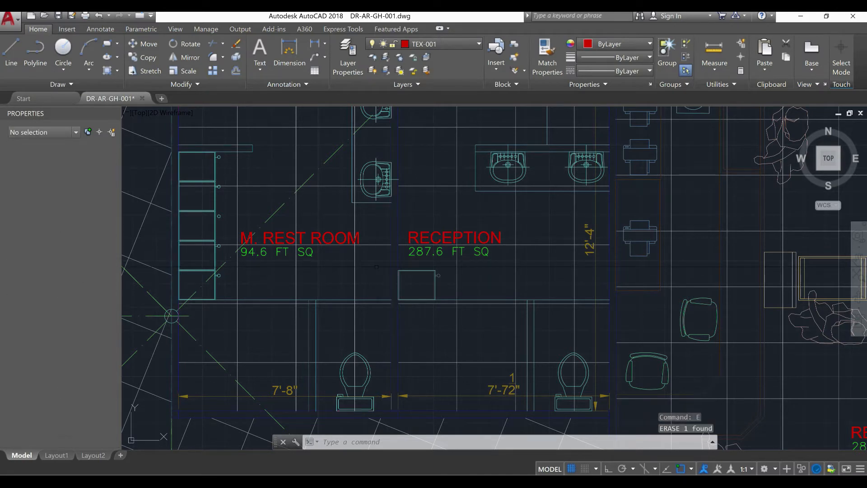
# Replace the red RECEPTION text in the eastern washroom with W. REST ROOM
pyautogui.scroll(4, 505, 252)
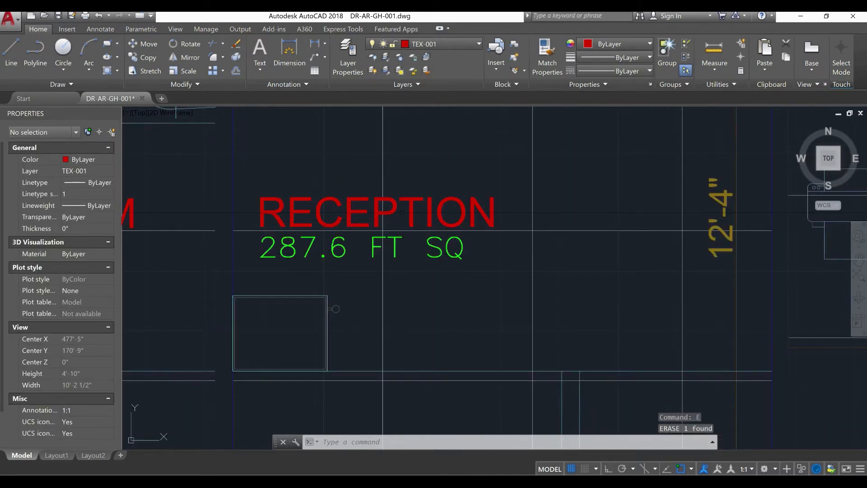
pyautogui.click(413, 210)
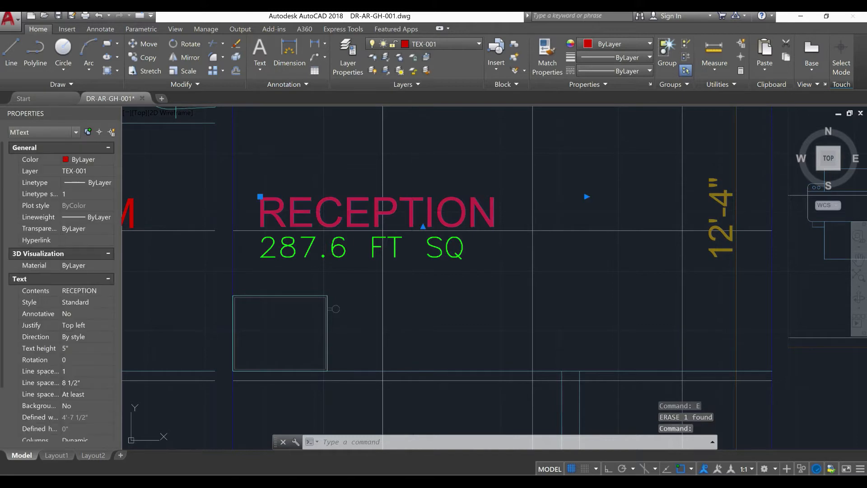
pyautogui.doubleClick(424, 213)
pyautogui.hotkey('ctrl', 'a')
pyautogui.write('W')
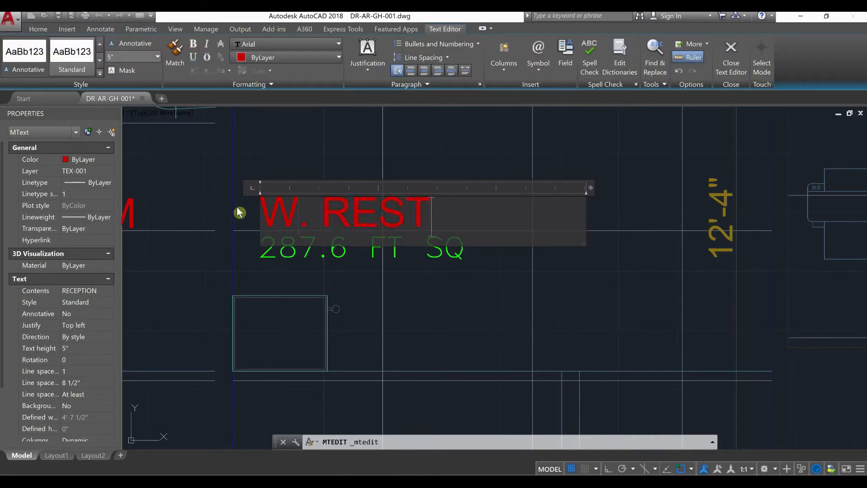
pyautogui.click(318, 278)
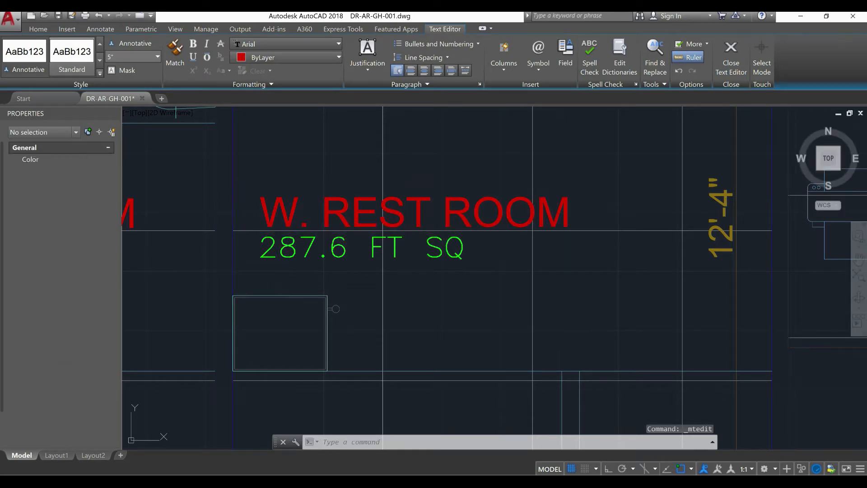
# Draw a 7'-7 1/2" by 12'-4" rectangle along the inner walls of the W. REST ROOM, between its opposite corners
pyautogui.scroll(-2, 318, 278)
pyautogui.write('REC')
pyautogui.press('Return')
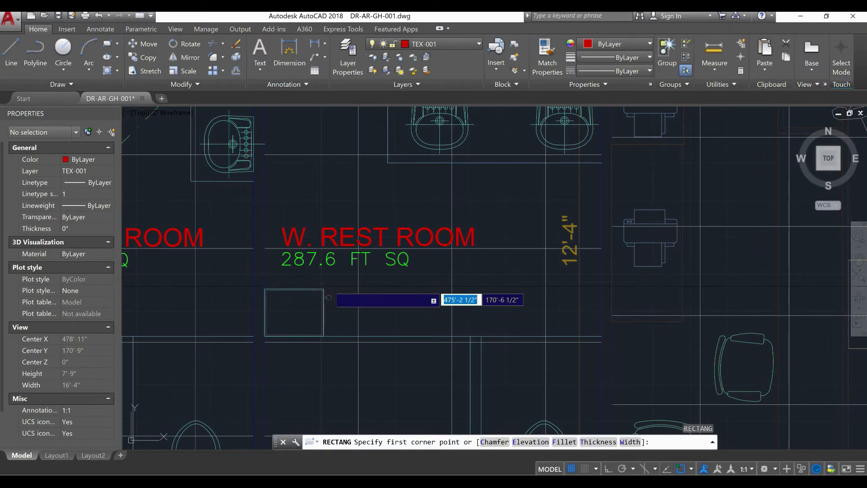
pyautogui.scroll(-4, 320, 285)
pyautogui.scroll(10, 321, 160)
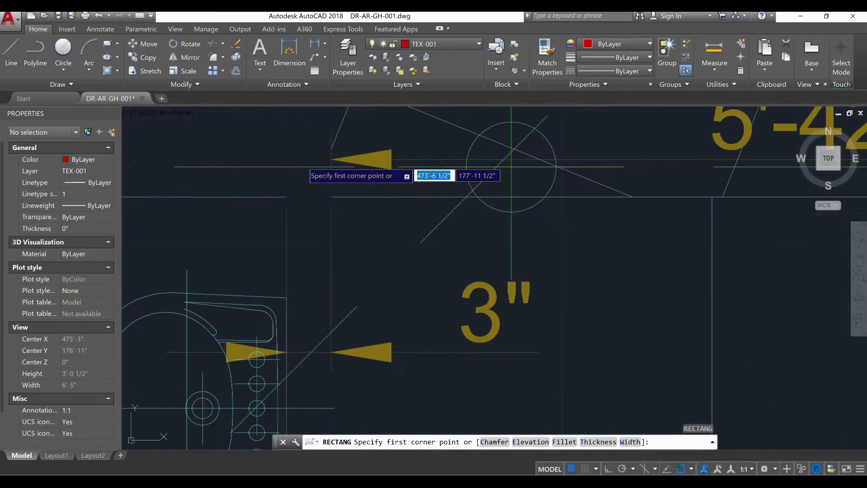
pyautogui.click(331, 197)
pyautogui.scroll(-8, 331, 197)
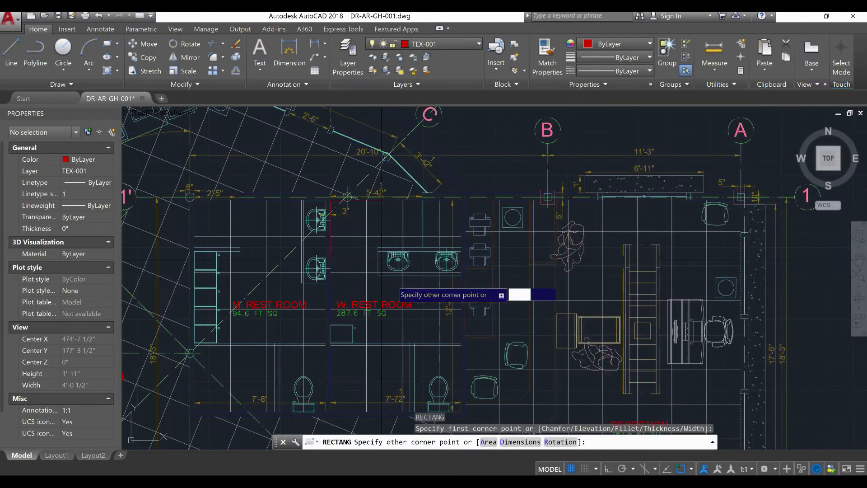
pyautogui.scroll(10, 437, 326)
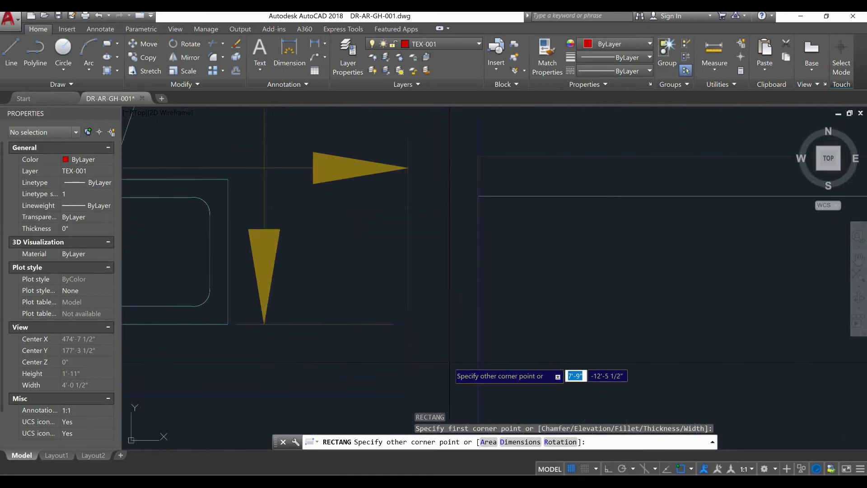
pyautogui.click(406, 324)
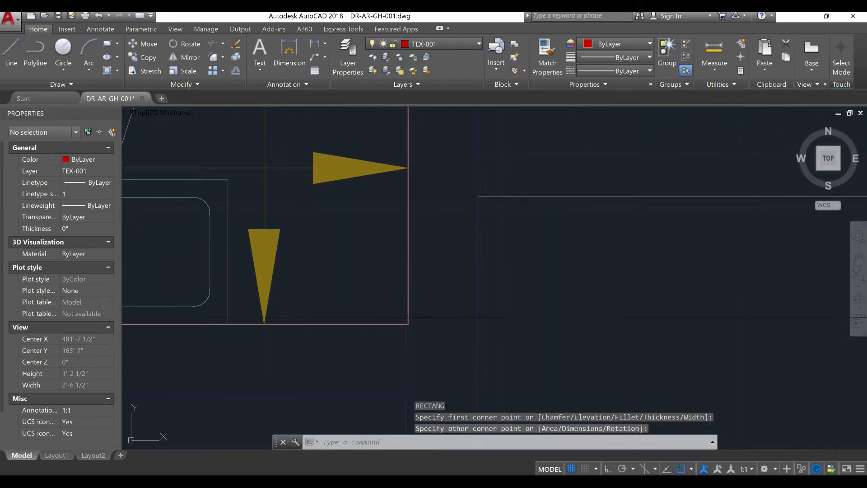
# Check the area of the W. REST ROOM boundary rectangle in its properties and erase the rectangle
pyautogui.click(408, 316)
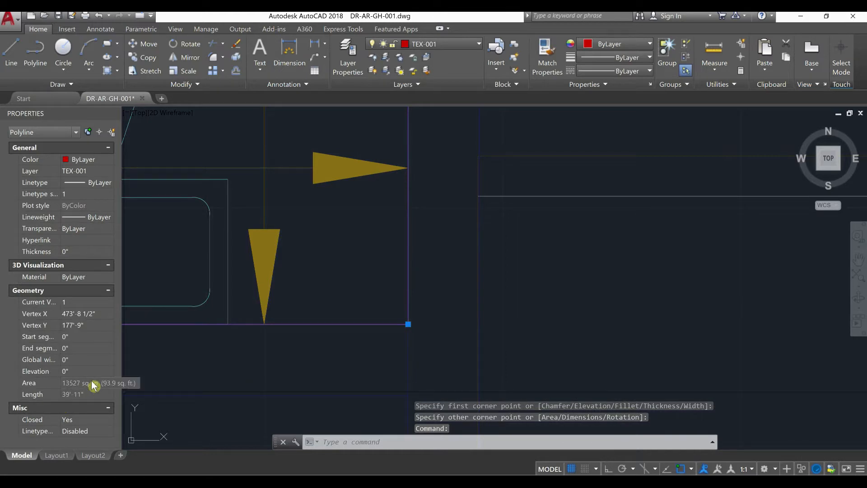
pyautogui.scroll(-5, 216, 367)
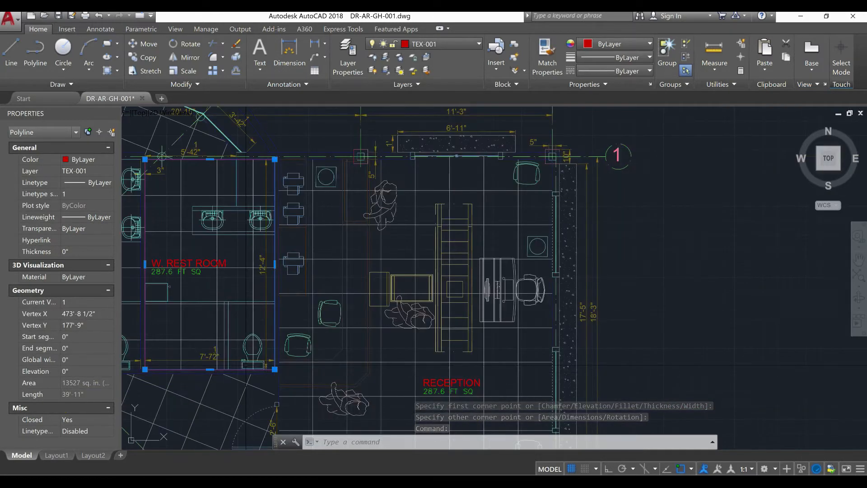
pyautogui.press('Return')
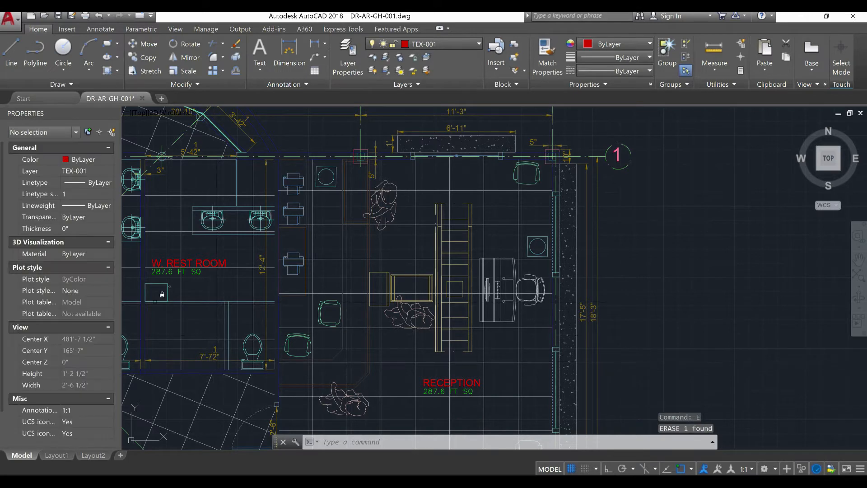
# Change the green area text under W. REST ROOM to 93.9 FT SQ
pyautogui.scroll(6, 123, 274)
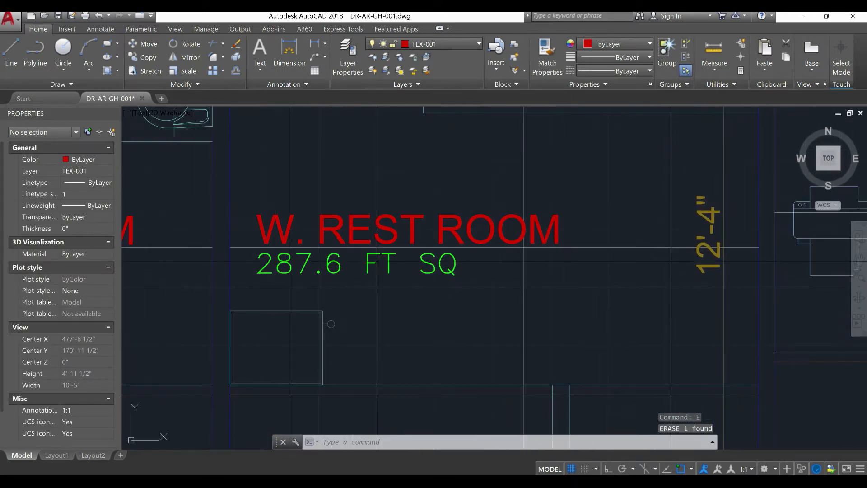
pyautogui.click(280, 259)
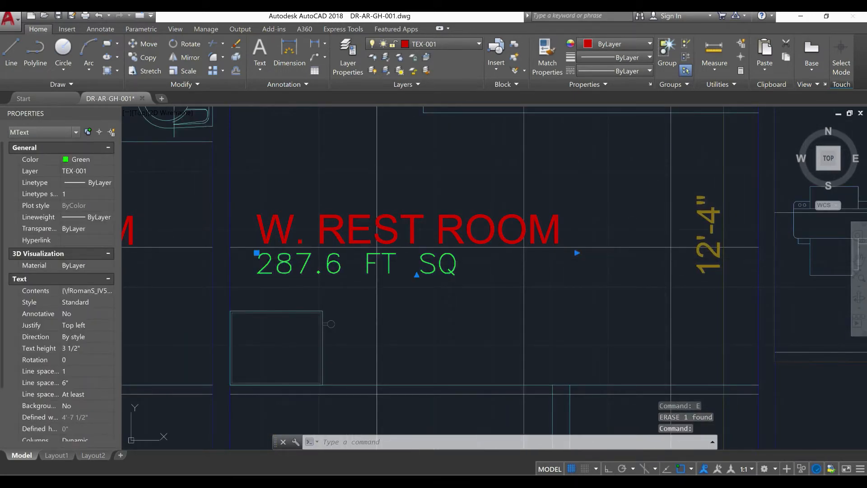
pyautogui.doubleClick(302, 271)
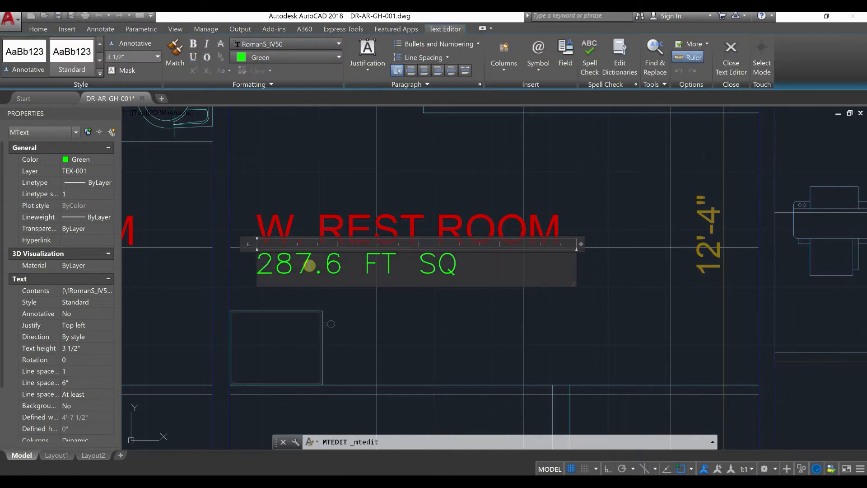
pyautogui.moveTo(309, 266); pyautogui.dragTo(258, 266)
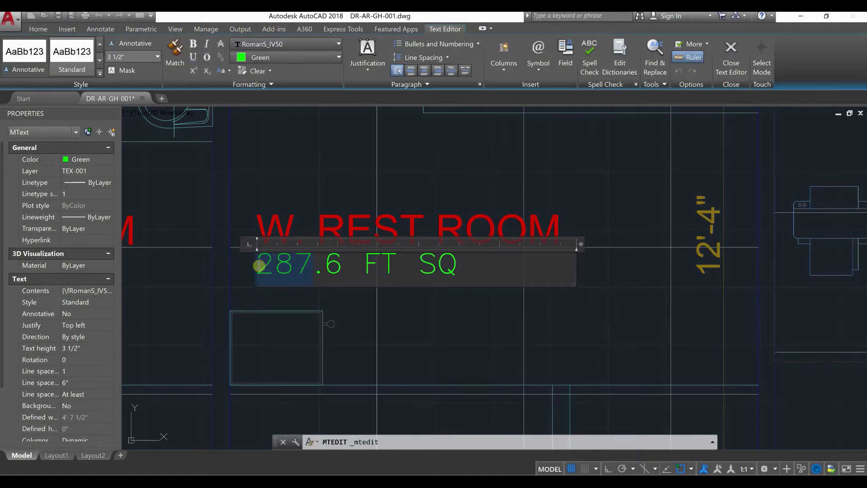
pyautogui.press('BackSpace')
pyautogui.write('93')
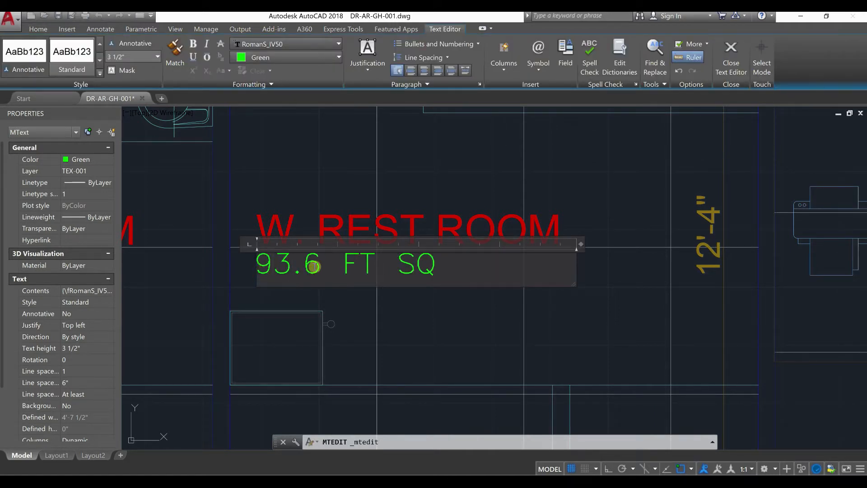
pyautogui.moveTo(312, 266); pyautogui.dragTo(310, 270)
pyautogui.write('9')
pyautogui.hotkey('ctrl', 'Return')
pyautogui.press('Escape')
# Examine the RECEPTION label in the polygonal room and the outer walls that enclose the room
pyautogui.scroll(-4, 380, 293)
pyautogui.moveTo(403, 280); pyautogui.dragTo(468, 282, button='middle')
pyautogui.moveTo(313, 283); pyautogui.dragTo(461, 264, button='middle')
pyautogui.scroll(4, 337, 317)
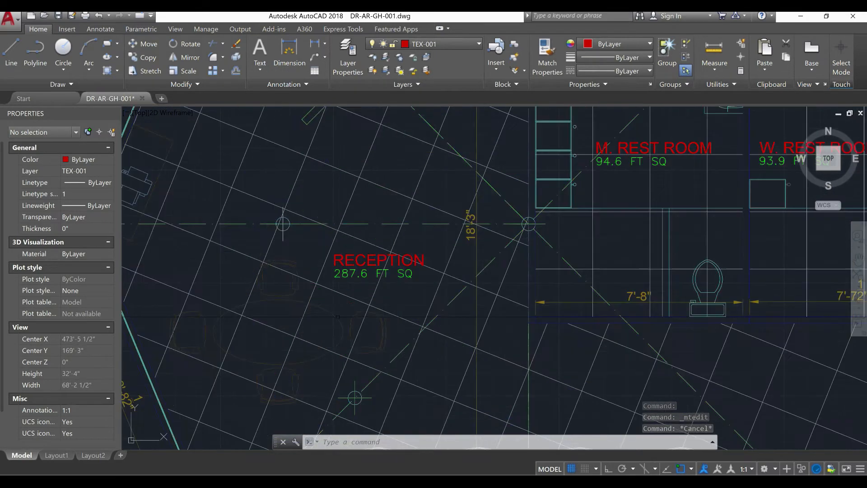
pyautogui.scroll(4, 403, 267)
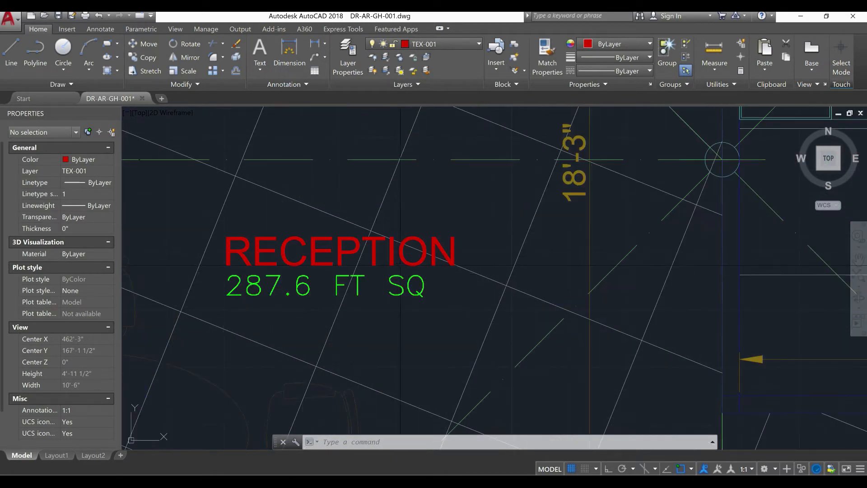
pyautogui.scroll(-5, 397, 265)
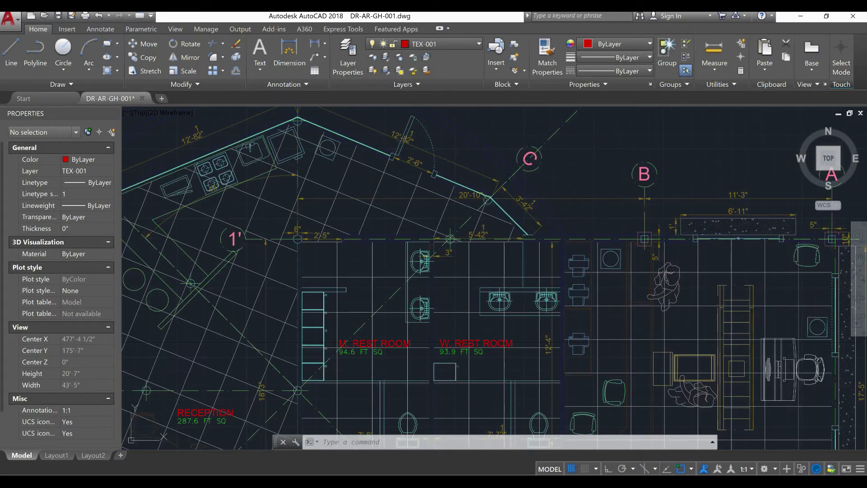
pyautogui.moveTo(325, 342); pyautogui.dragTo(335, 330, button='middle')
pyautogui.moveTo(485, 213)
pyautogui.mouseDown(button='middle')
pyautogui.moveTo(543, 247)
pyautogui.moveTo(574, 246)
pyautogui.mouseUp(button='middle')
pyautogui.scroll(2, 599, 240)
pyautogui.scroll(-2, 599, 241)
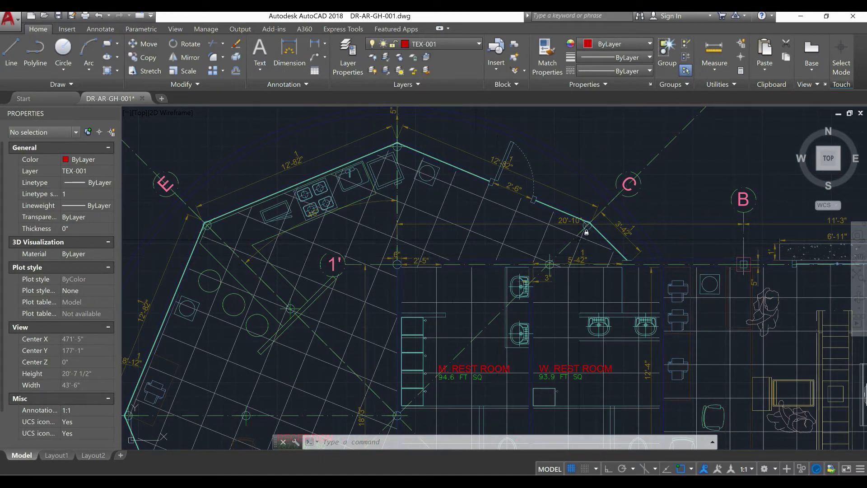
pyautogui.moveTo(482, 209); pyautogui.dragTo(431, 232, button='middle')
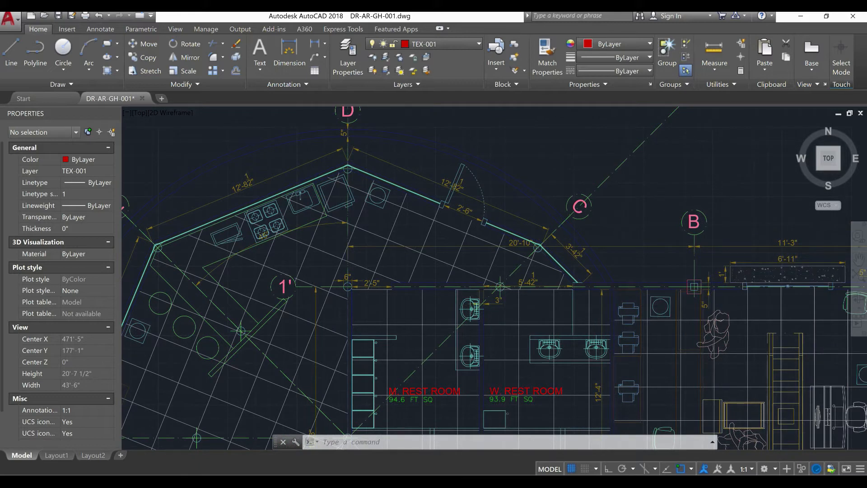
# Start a polyline at the free end of the short angled wall near grid C and run it to the column centre at grid C
pyautogui.scroll(6, 563, 265)
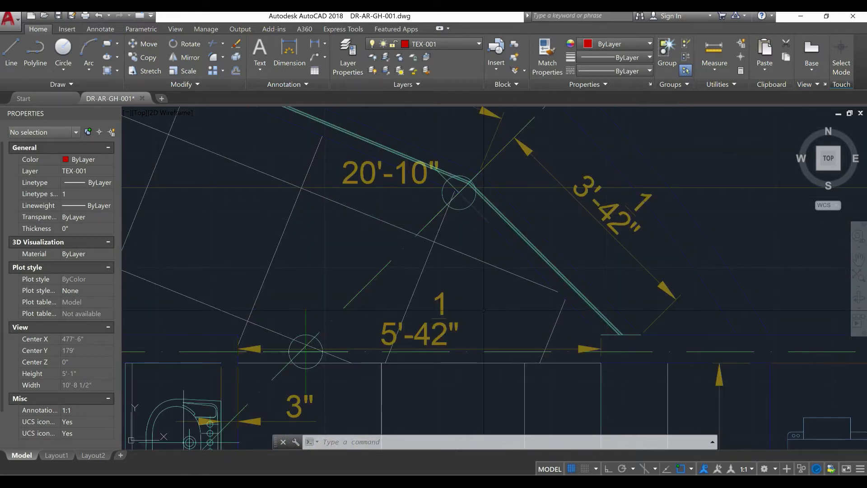
pyautogui.write('YLINE')
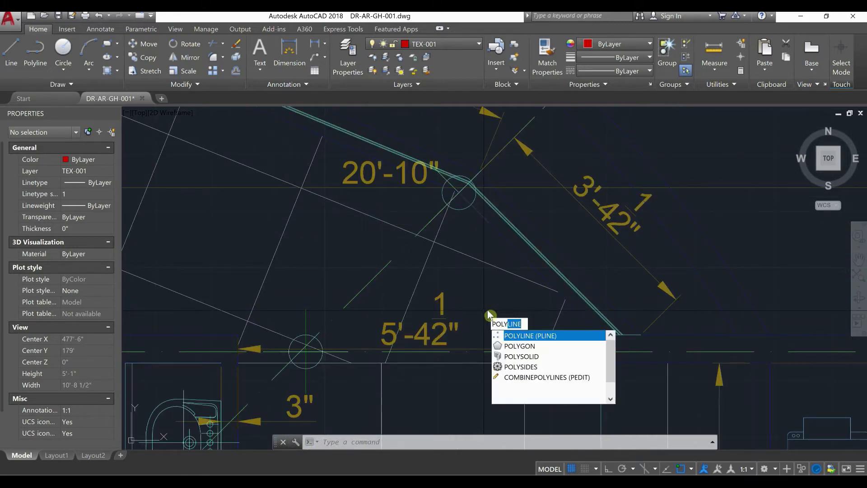
pyautogui.click(517, 335)
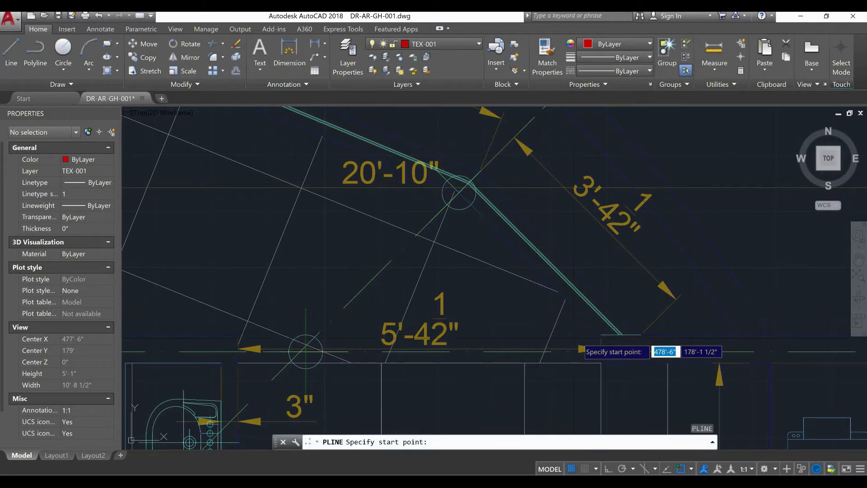
pyautogui.scroll(4, 578, 338)
pyautogui.click(626, 330)
pyautogui.scroll(-2, 533, 334)
pyautogui.moveTo(512, 329); pyautogui.dragTo(583, 486, button='middle')
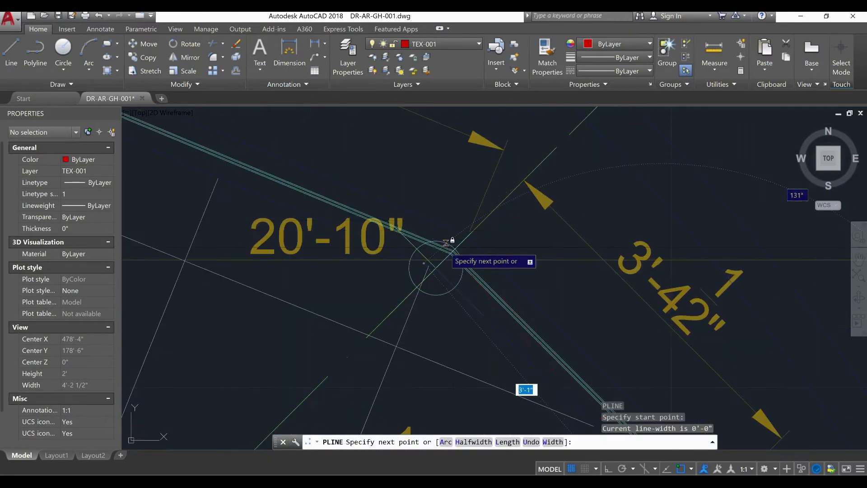
pyautogui.click(444, 249)
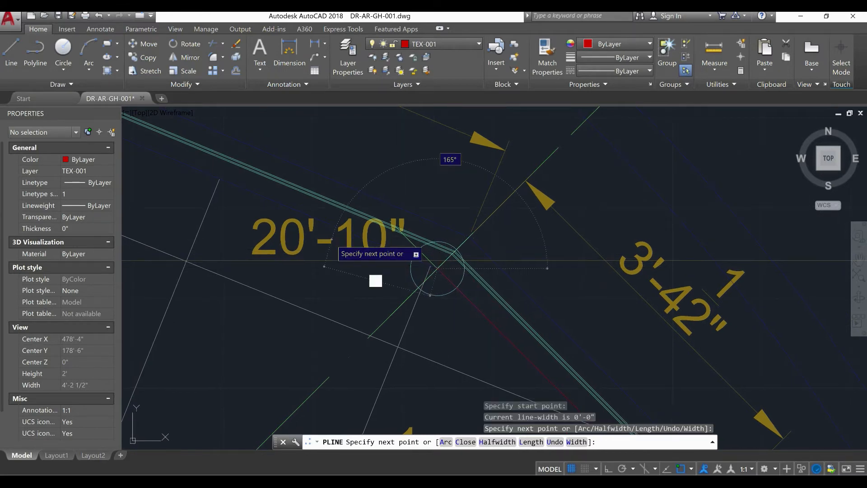
# Continue the boundary polyline along the northern walls through the column centres at grids D and E
pyautogui.moveTo(334, 232); pyautogui.dragTo(754, 390, button='middle')
pyautogui.moveTo(262, 219); pyautogui.dragTo(726, 406, button='middle')
pyautogui.moveTo(420, 300); pyautogui.dragTo(808, 420, button='middle')
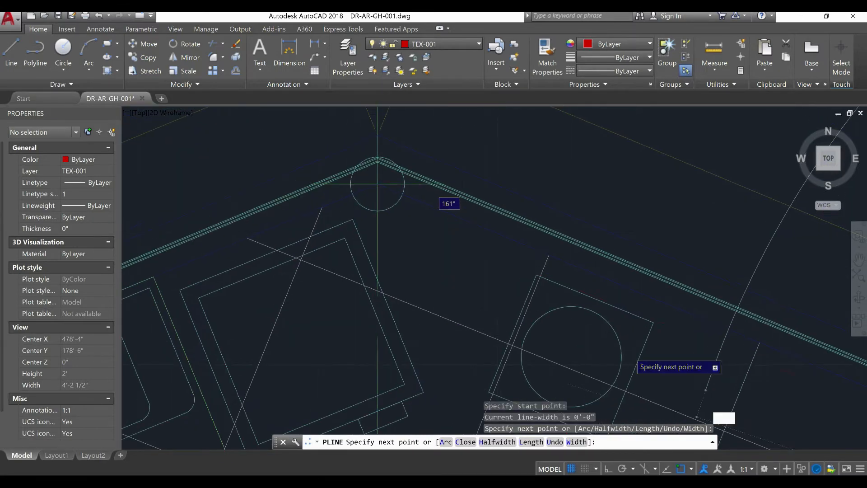
pyautogui.click(378, 184)
pyautogui.scroll(-5, 504, 287)
pyautogui.moveTo(499, 297); pyautogui.dragTo(505, 288, button='middle')
pyautogui.scroll(4, 502, 305)
pyautogui.scroll(4, 454, 298)
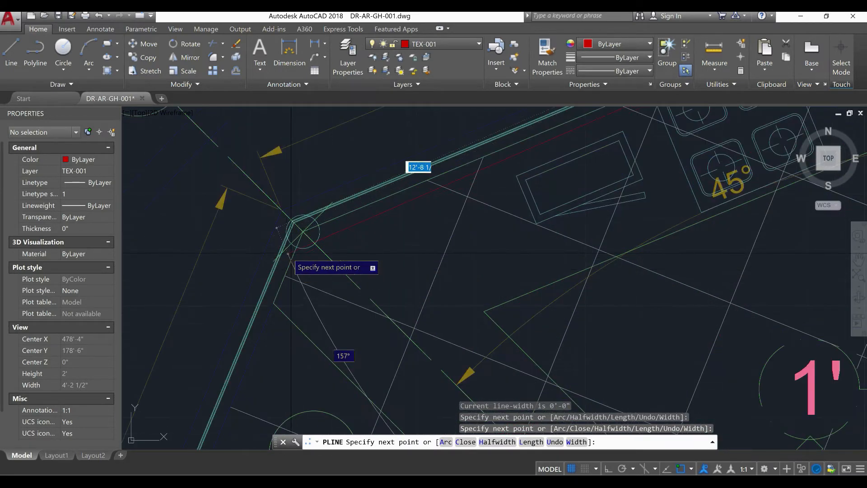
pyautogui.click(303, 230)
# Extend the boundary polyline along the western walls through the column centres at grids F and C'
pyautogui.scroll(-4, 307, 230)
pyautogui.scroll(-4, 312, 222)
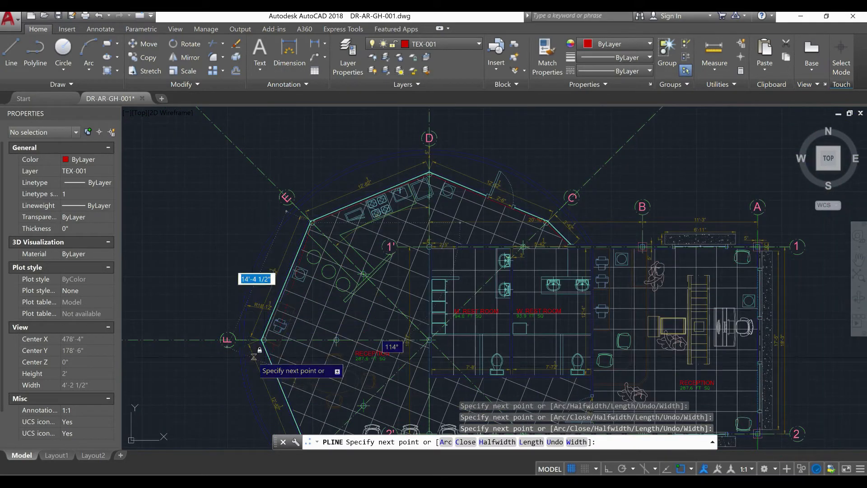
pyautogui.scroll(6, 284, 325)
pyautogui.scroll(5, 346, 253)
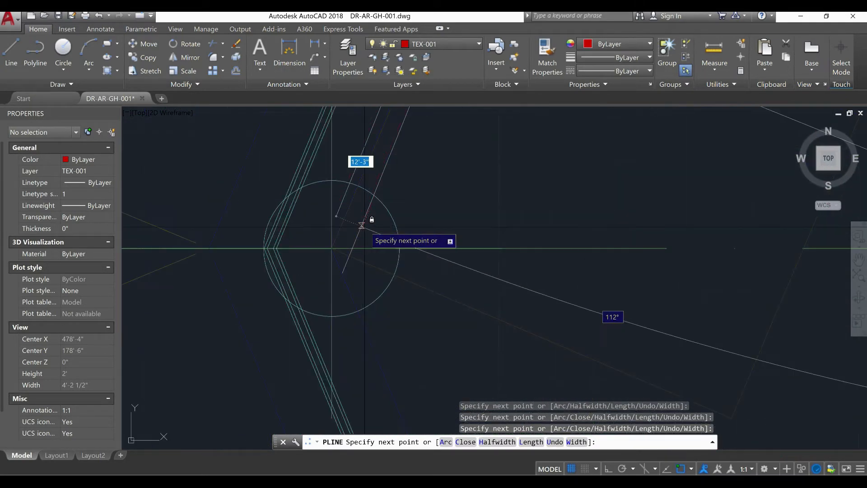
pyautogui.click(331, 247)
pyautogui.scroll(-10, 332, 248)
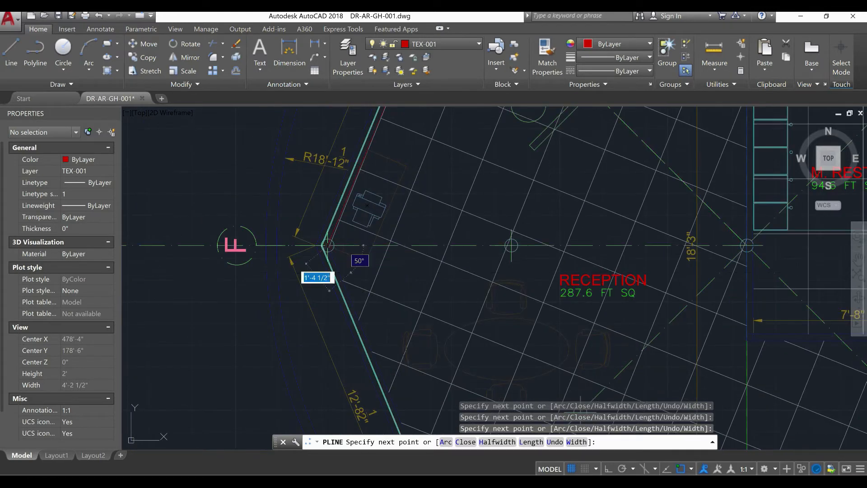
pyautogui.moveTo(380, 305); pyautogui.dragTo(362, 192, button='middle')
pyautogui.moveTo(407, 299); pyautogui.dragTo(367, 224, button='middle')
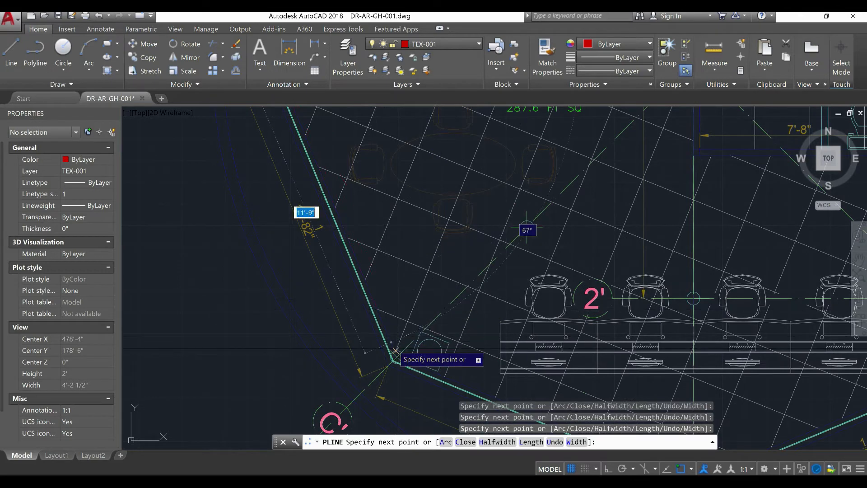
pyautogui.scroll(6, 396, 351)
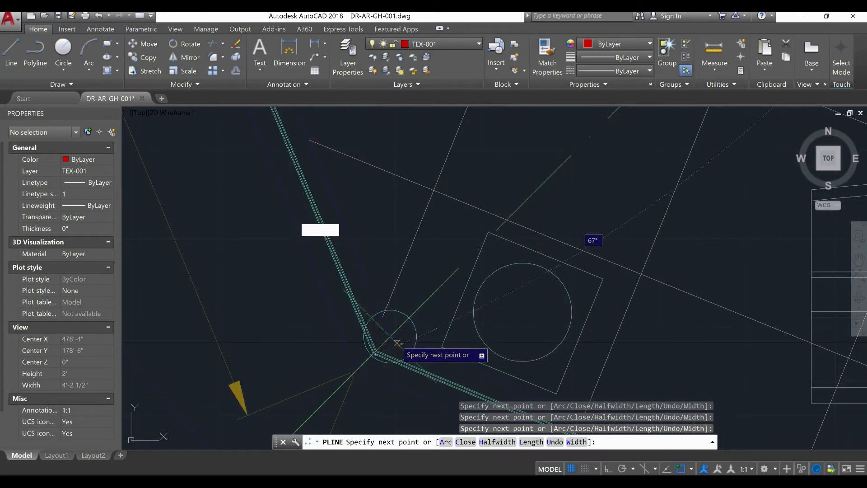
# Extend the boundary polyline along the southern walls through the column centres at grids D' and E'
pyautogui.scroll(-5, 390, 337)
pyautogui.scroll(3, 475, 376)
pyautogui.scroll(2, 475, 376)
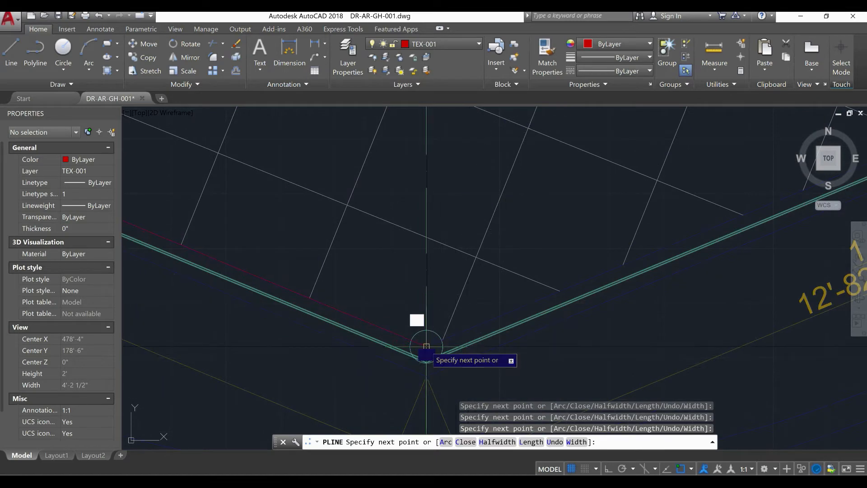
pyautogui.scroll(-3, 426, 354)
pyautogui.scroll(-2, 372, 347)
pyautogui.scroll(6, 457, 291)
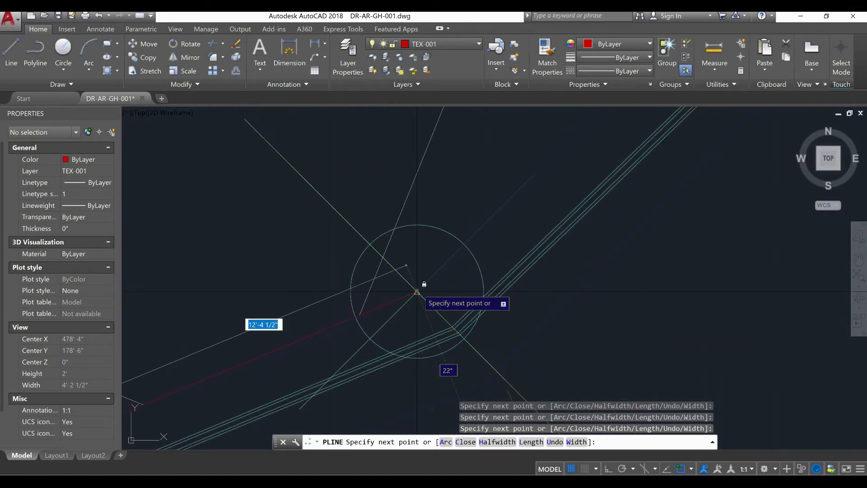
# Trace the short angled wall past E' and the wall by the door, going north about 5'-4" to the washrooms' south wall
pyautogui.scroll(-1, 401, 294)
pyautogui.scroll(-5, 375, 299)
pyautogui.moveTo(377, 299); pyautogui.dragTo(367, 320, button='middle')
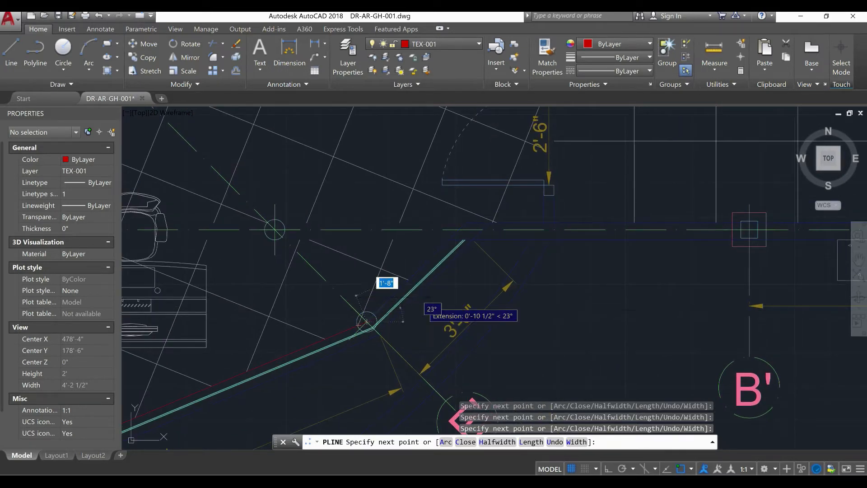
pyautogui.scroll(-2, 368, 321)
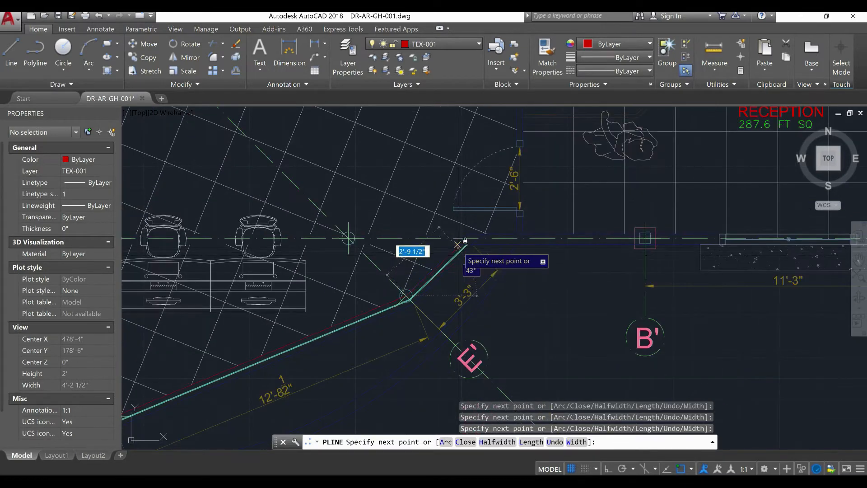
pyautogui.scroll(5, 457, 245)
pyautogui.click(519, 162)
pyautogui.scroll(-2, 422, 190)
pyautogui.moveTo(416, 195); pyautogui.dragTo(171, 314, button='middle')
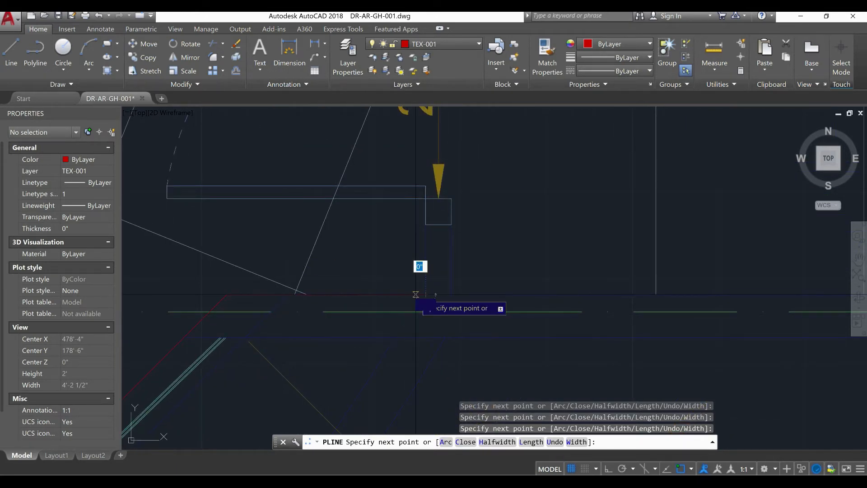
pyautogui.scroll(-4, 416, 295)
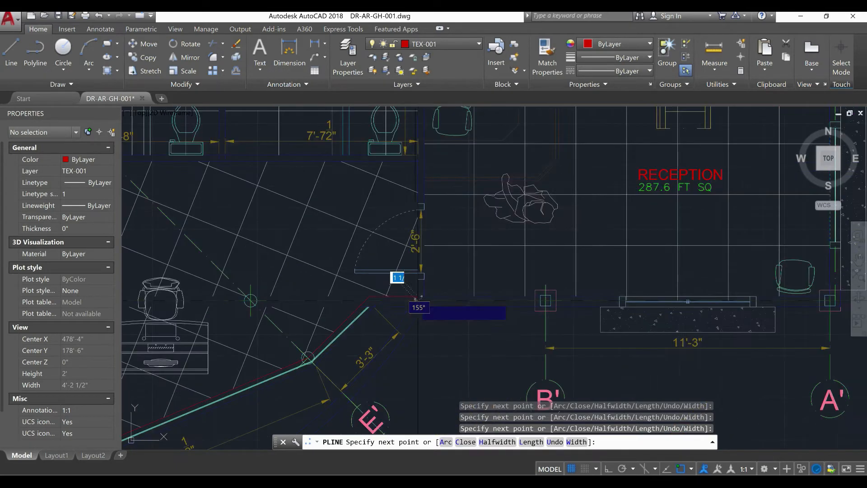
pyautogui.click(418, 161)
# Run the boundary polyline west along the washrooms' south wall to the grid D axis and north along their west wall
pyautogui.moveTo(207, 177); pyautogui.dragTo(376, 244, button='middle')
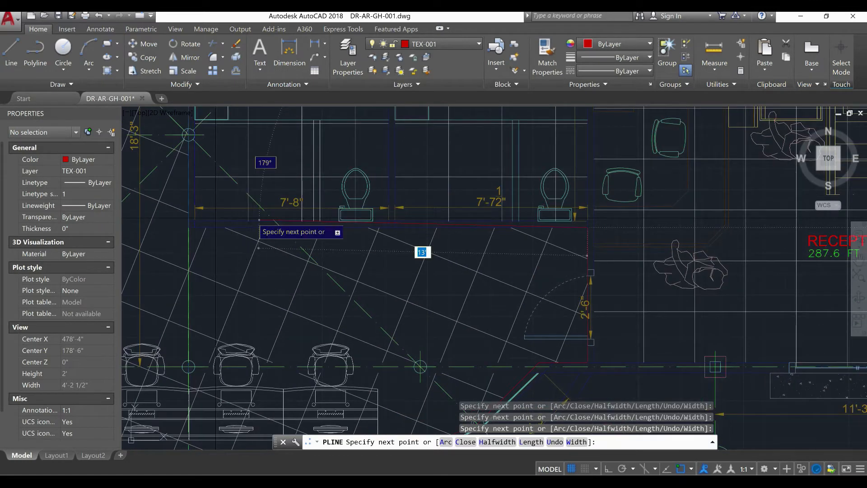
pyautogui.scroll(5, 259, 220)
pyautogui.click(273, 232)
pyautogui.scroll(-5, 273, 241)
pyautogui.moveTo(273, 275); pyautogui.dragTo(284, 456, button='middle')
pyautogui.moveTo(283, 247); pyautogui.dragTo(279, 395, button='middle')
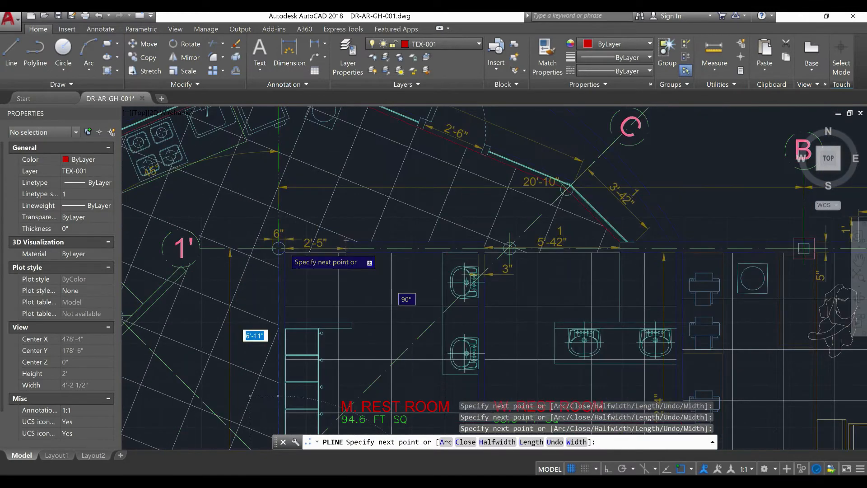
pyautogui.scroll(6, 281, 249)
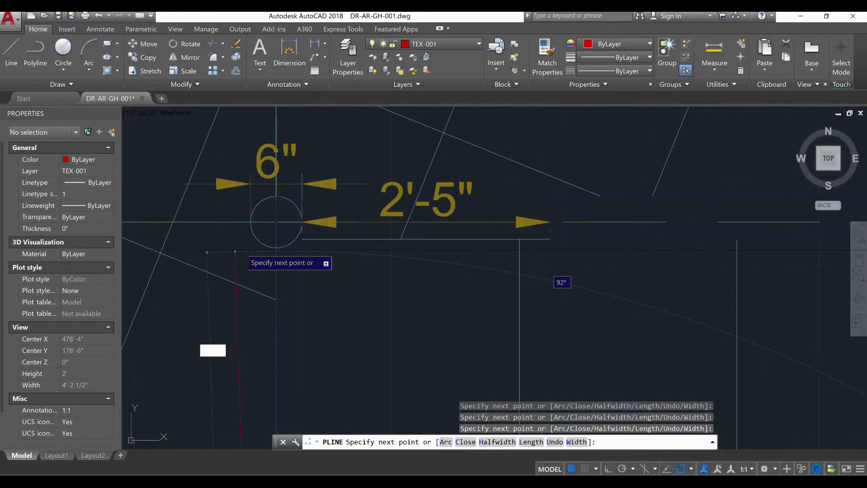
pyautogui.click(277, 196)
# Bring the boundary polyline east along the washrooms' north side back to its start point and finish it
pyautogui.scroll(-5, 276, 196)
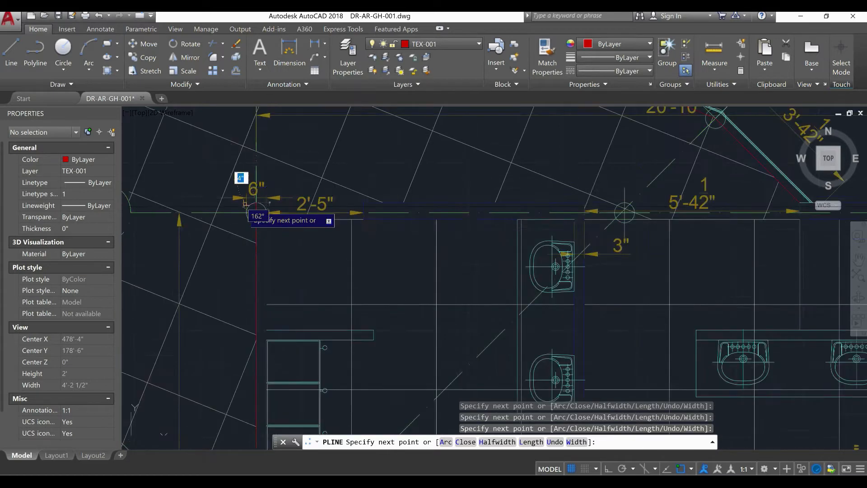
pyautogui.scroll(2, 586, 201)
pyautogui.scroll(4, 585, 201)
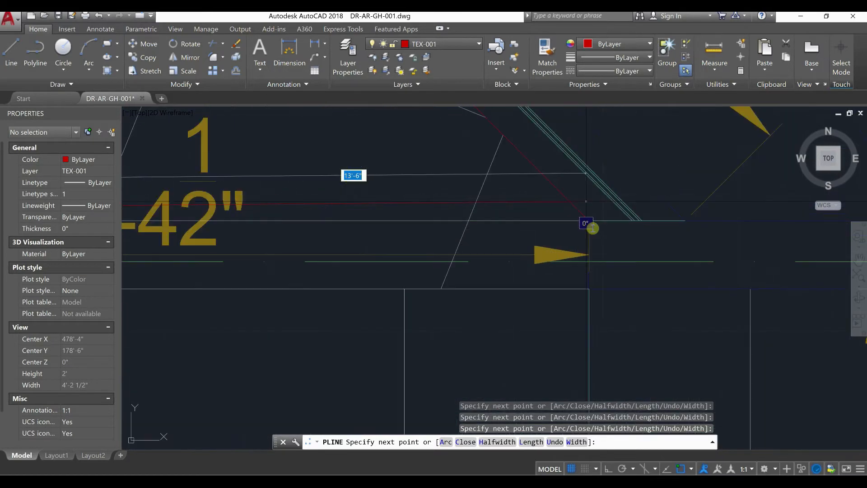
pyautogui.click(589, 221)
pyautogui.rightClick(589, 221)
pyautogui.click(605, 223)
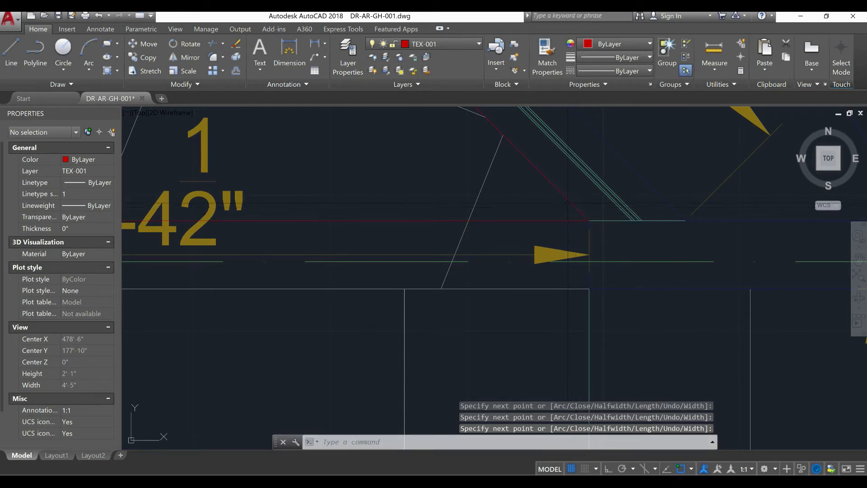
# Select the polygonal room's boundary polyline and check its area in its properties
pyautogui.click(568, 203)
pyautogui.scroll(-5, 565, 204)
pyautogui.scroll(-6, 394, 219)
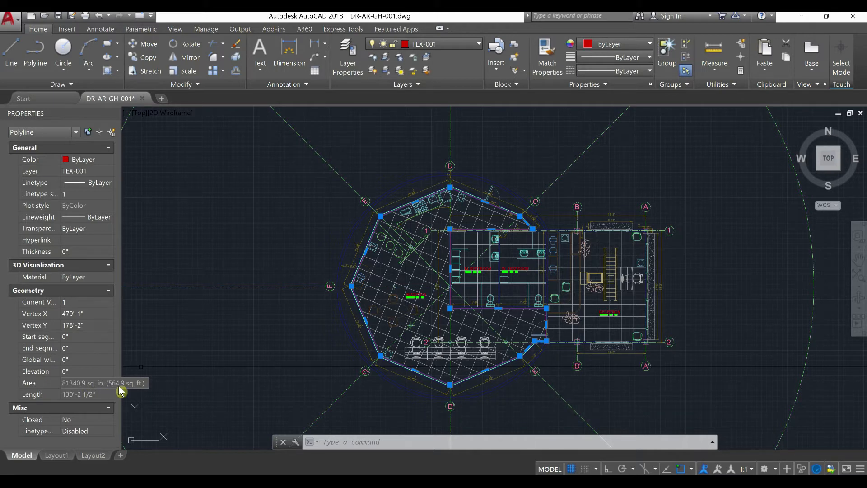
pyautogui.scroll(6, 418, 262)
pyautogui.moveTo(331, 331); pyautogui.dragTo(323, 239, button='middle')
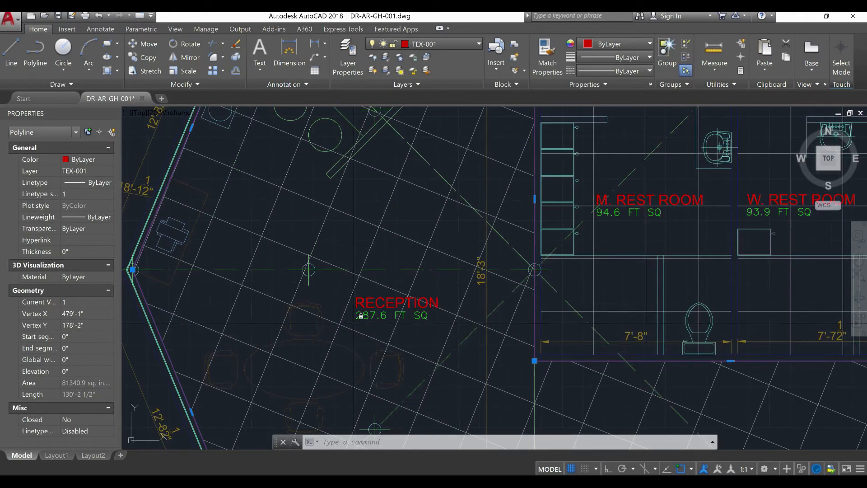
pyautogui.click(355, 319)
pyautogui.hotkey('ctrl', 'shift', 'p')
pyautogui.doubleClick(364, 319)
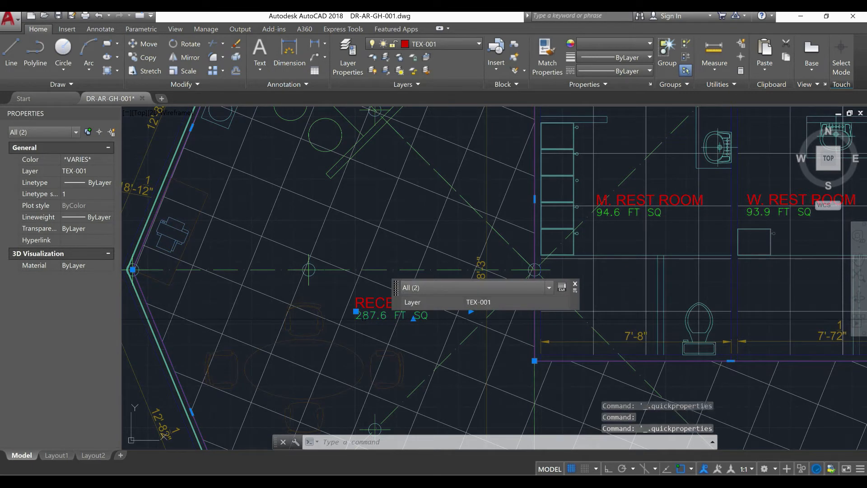
pyautogui.press('Escape')
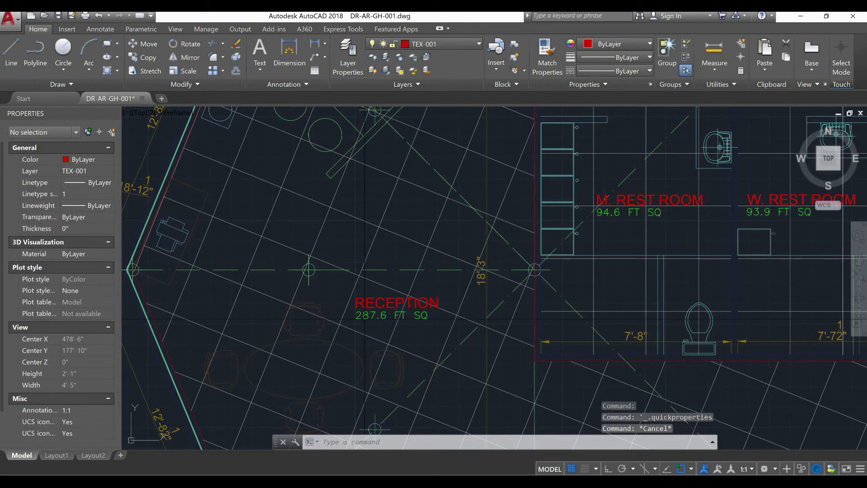
# Change the green area text under RECEPTION in the polygonal room to 564.9 FT SQ
pyautogui.click(365, 316)
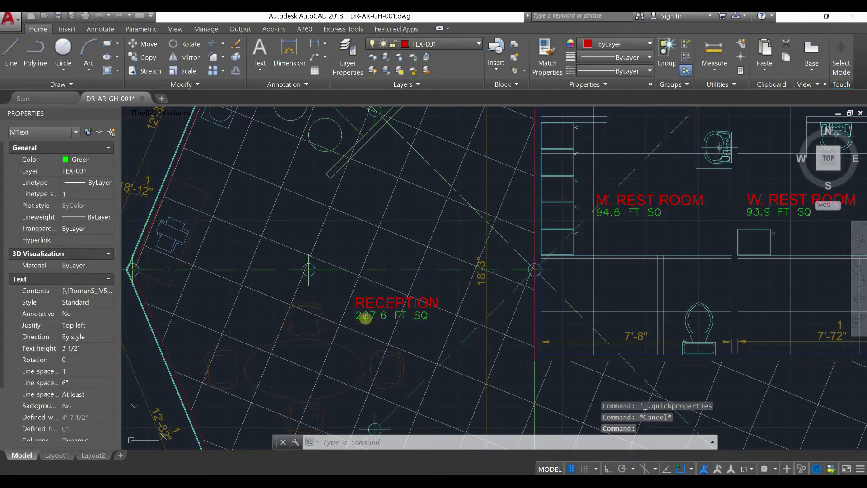
pyautogui.doubleClick(366, 318)
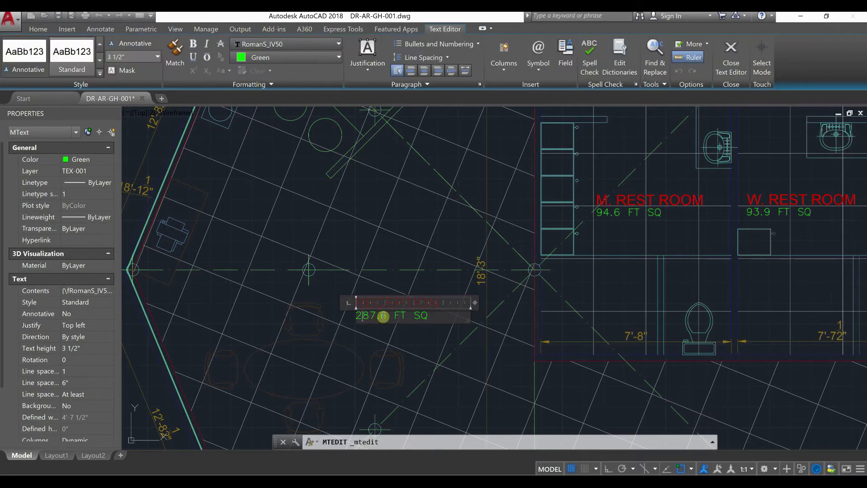
# Finish the area text edit and change the polygonal room's RECEPTION heading to OFFICES/KITCHEN
pyautogui.click(361, 329)
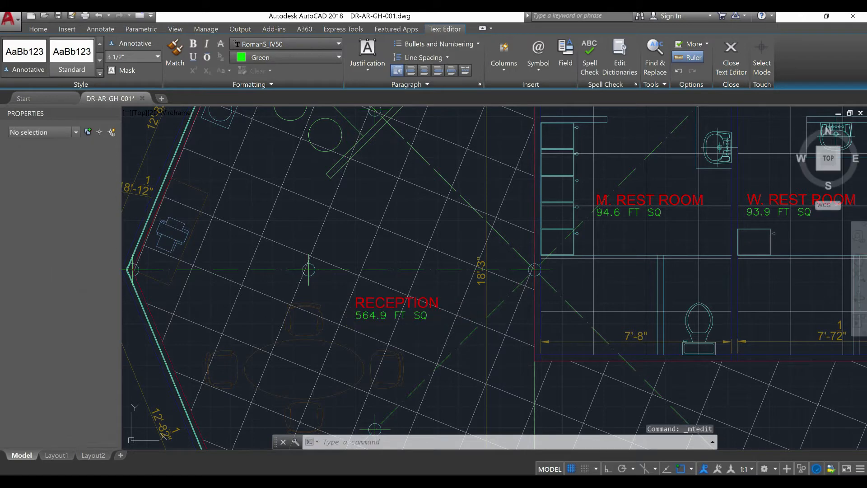
pyautogui.click(380, 296)
pyautogui.doubleClick(380, 301)
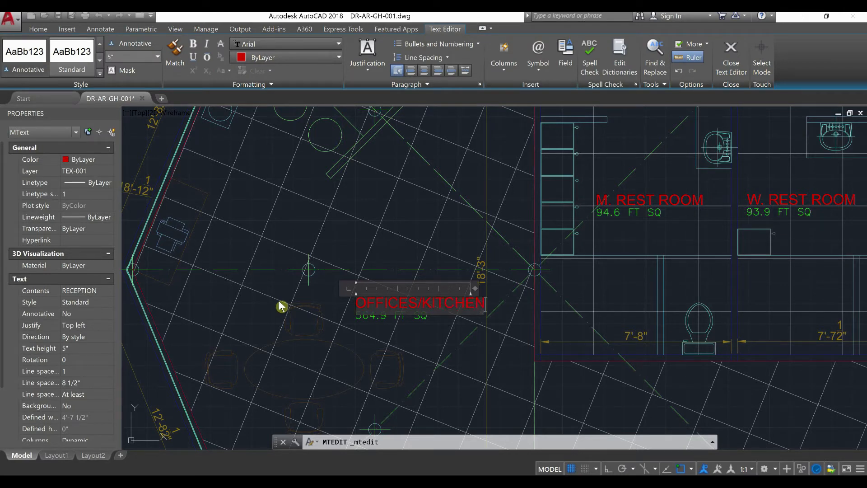
pyautogui.click(292, 329)
pyautogui.press('Escape')
# Erase the temporary boundary polyline around the polygonal room
pyautogui.scroll(-2, 332, 256)
pyautogui.moveTo(331, 256)
pyautogui.mouseDown(button='middle')
pyautogui.moveTo(306, 280)
pyautogui.moveTo(310, 354)
pyautogui.mouseUp(button='middle')
pyautogui.scroll(4, 277, 171)
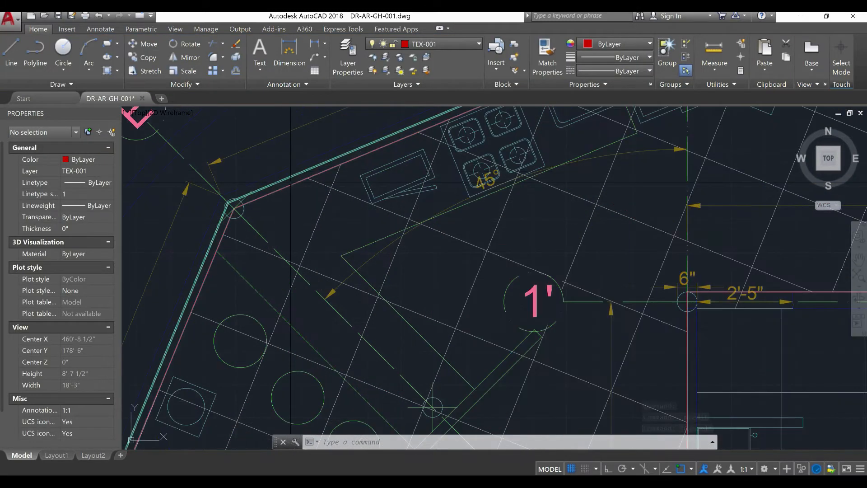
pyautogui.click(288, 186)
pyautogui.press('Escape')
pyautogui.write('E')
pyautogui.press('Return')
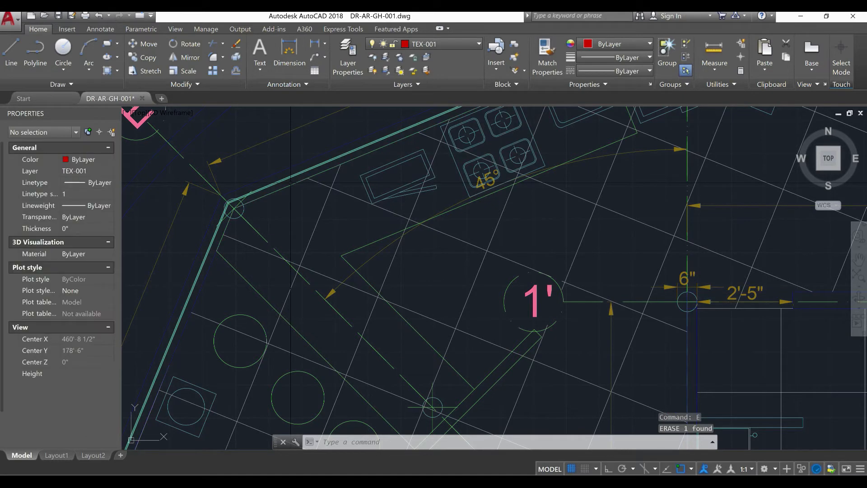
# Copy the reception room's name and area texts twice, side by side below the building between grid bubbles B' and A'
pyautogui.scroll(-8, 432, 278)
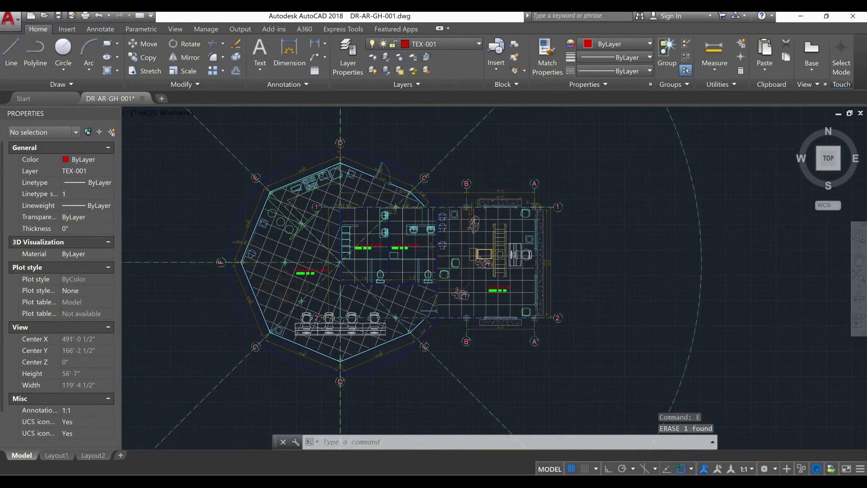
pyautogui.scroll(6, 452, 287)
pyautogui.moveTo(469, 289); pyautogui.dragTo(364, 256, button='middle')
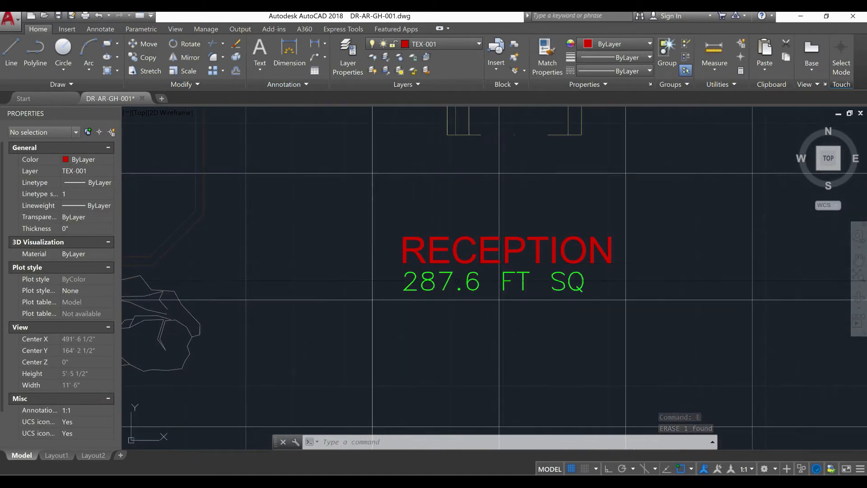
pyautogui.click(478, 294)
pyautogui.click(438, 250)
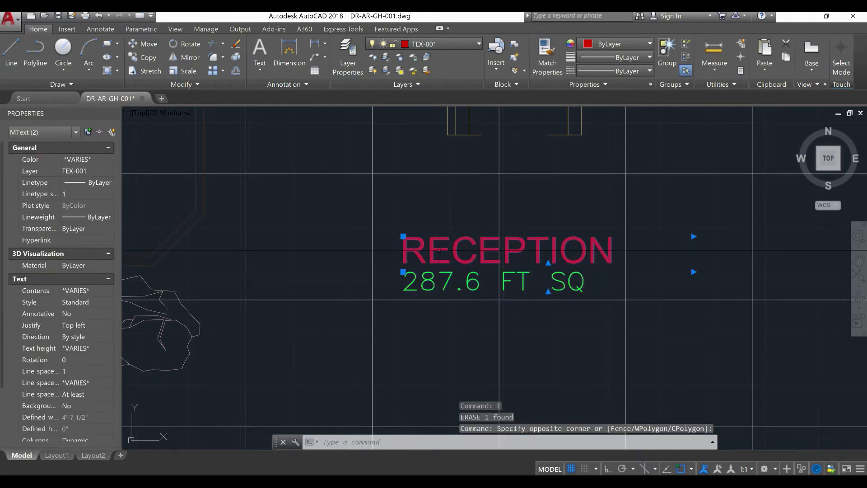
pyautogui.press('Return')
pyautogui.scroll(-2, 429, 283)
pyautogui.moveTo(410, 277); pyautogui.dragTo(400, 107, button='middle')
pyautogui.click(438, 271)
pyautogui.moveTo(331, 302); pyautogui.dragTo(357, 135, button='middle')
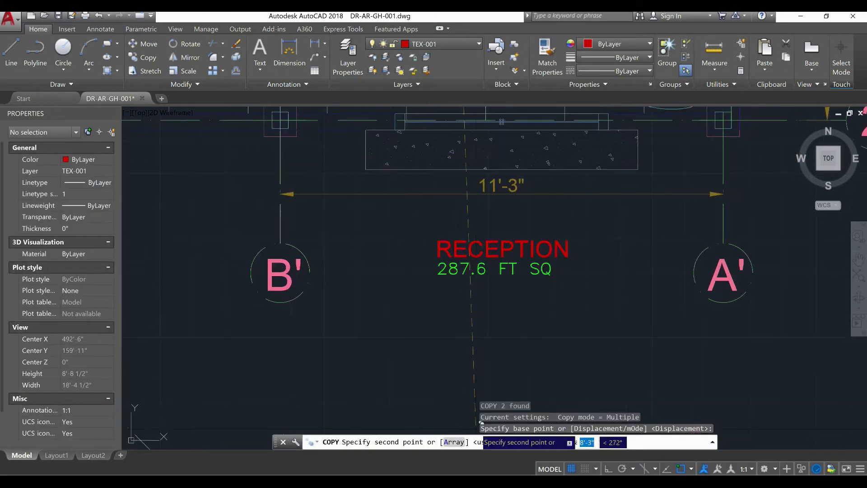
pyautogui.moveTo(417, 400); pyautogui.dragTo(387, 343, button='middle')
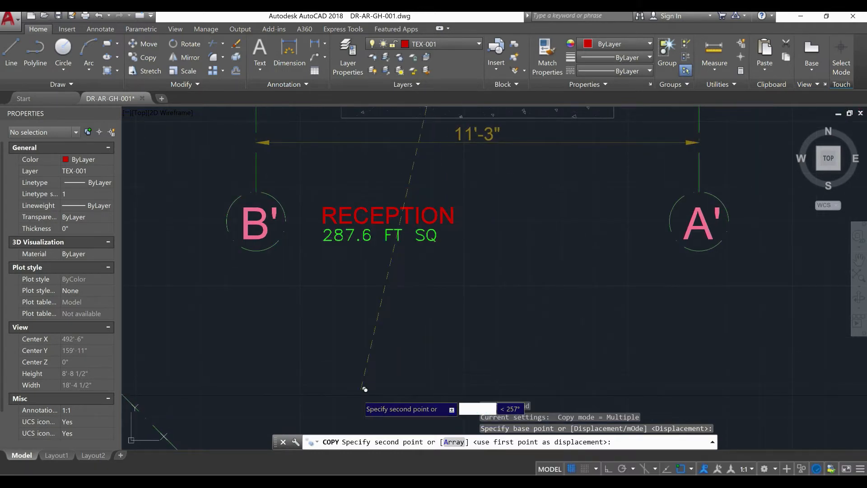
pyautogui.click(345, 386)
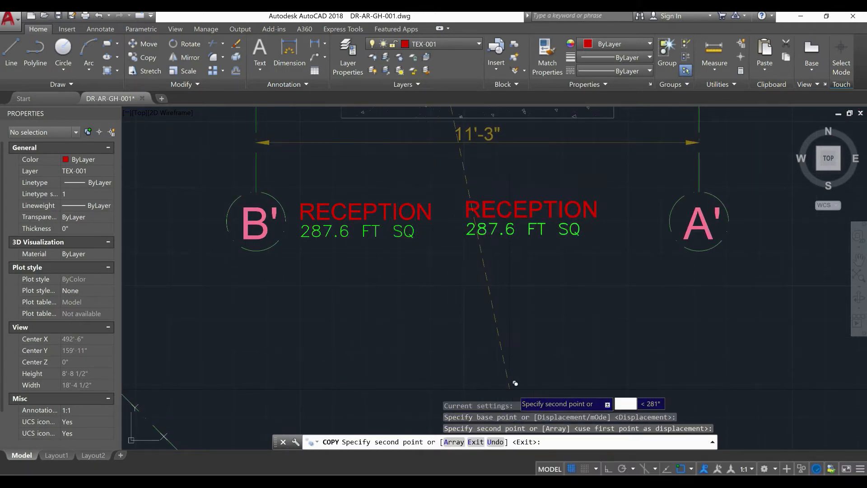
pyautogui.click(540, 390)
pyautogui.press('Escape')
# Change the heading of the copied label beside grid bubble B' to FLOOR
pyautogui.click(368, 211)
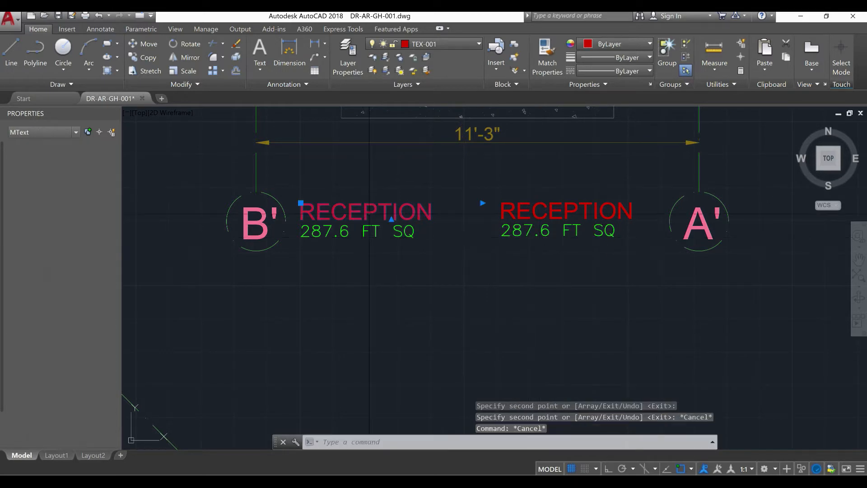
pyautogui.doubleClick(392, 214)
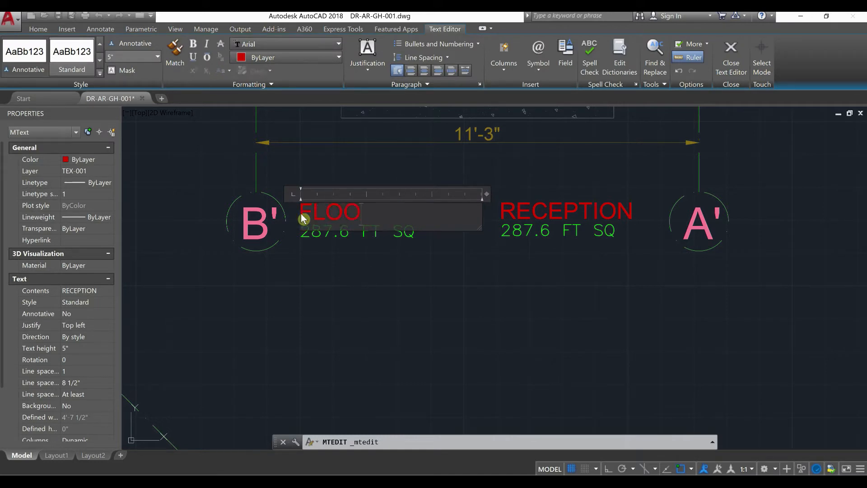
pyautogui.press('Escape')
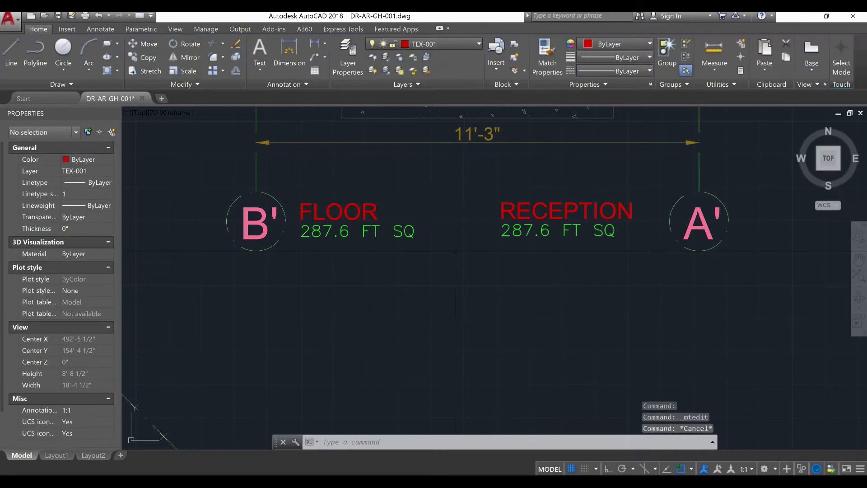
# Change the heading of the copied label beside grid bubble A' to ROOF
pyautogui.click(530, 204)
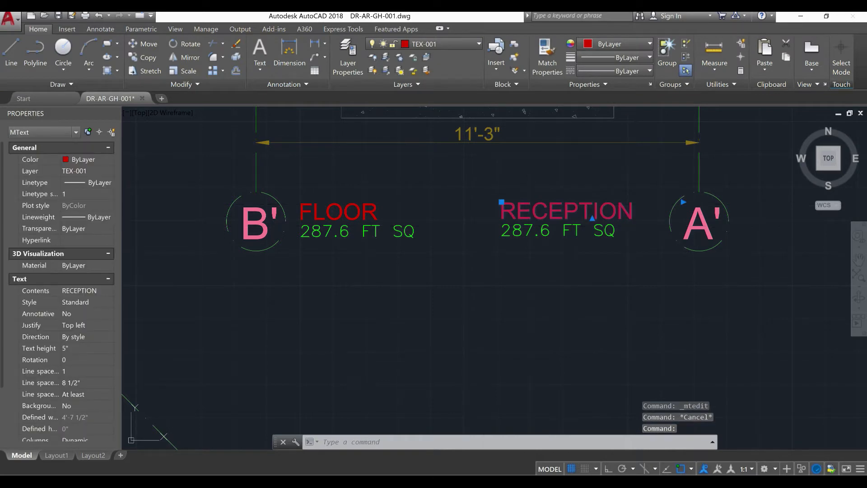
pyautogui.doubleClick(532, 209)
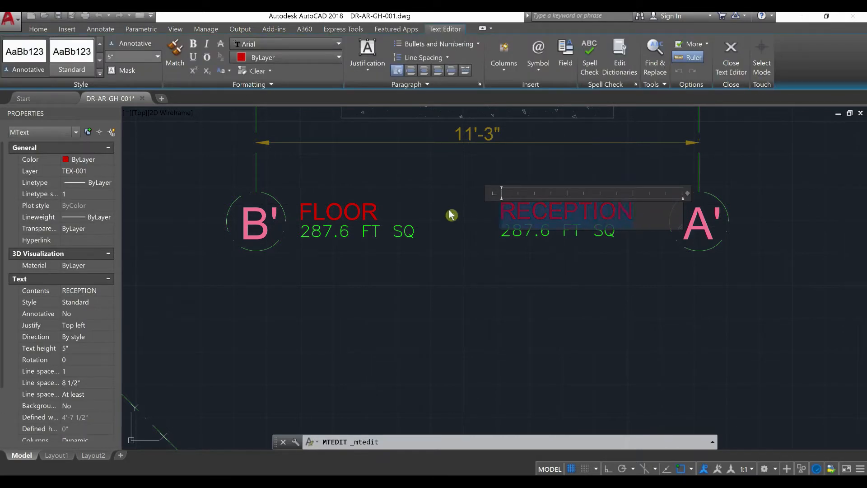
pyautogui.click(457, 281)
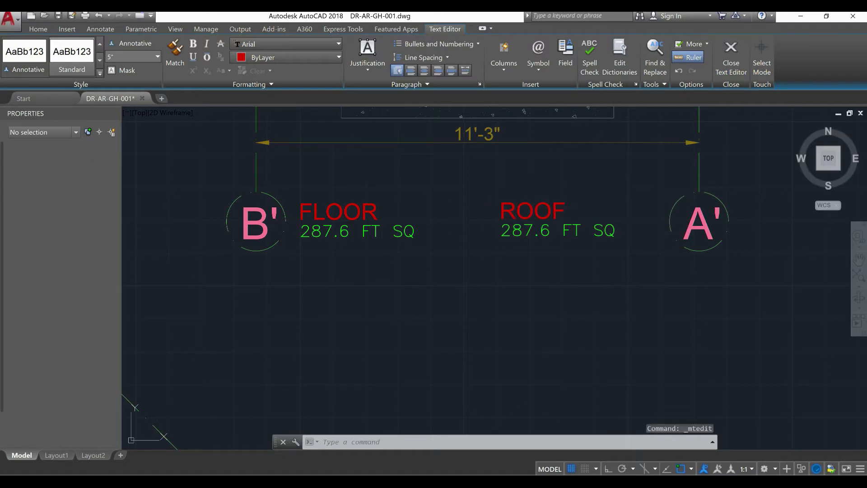
pyautogui.press('Escape')
# Start a polyline for the building's outer boundary at the outer wall corner by the column at grids A and 1
pyautogui.scroll(-6, 456, 282)
pyautogui.moveTo(451, 291); pyautogui.dragTo(525, 382, button='middle')
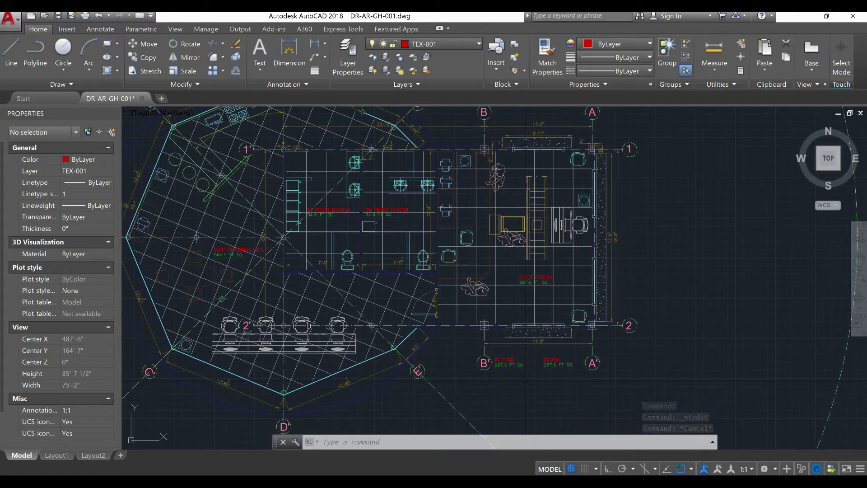
pyautogui.moveTo(435, 316); pyautogui.dragTo(448, 347, button='middle')
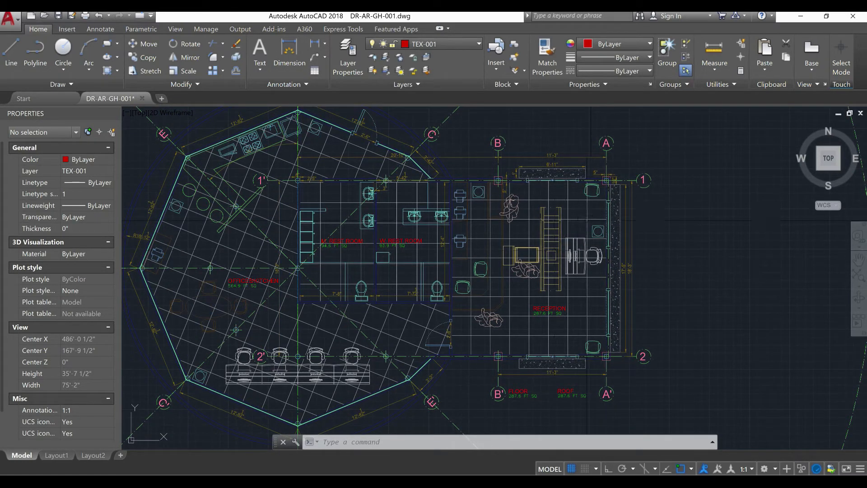
pyautogui.scroll(3, 484, 293)
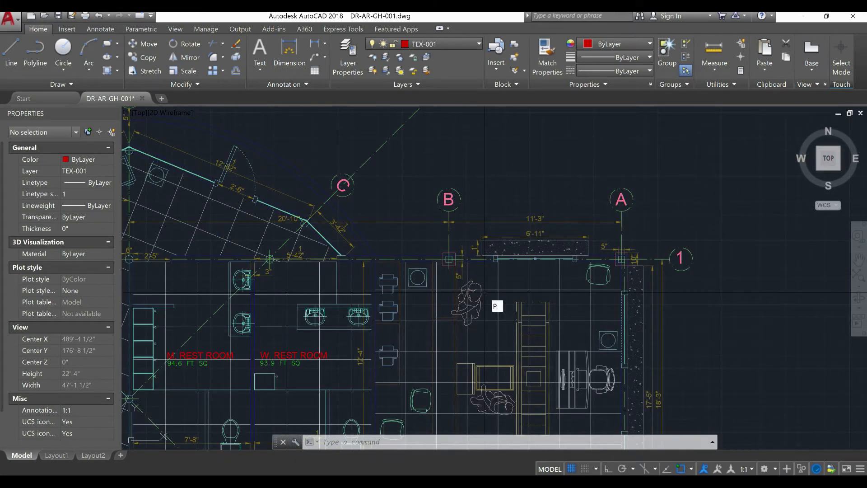
pyautogui.write('O')
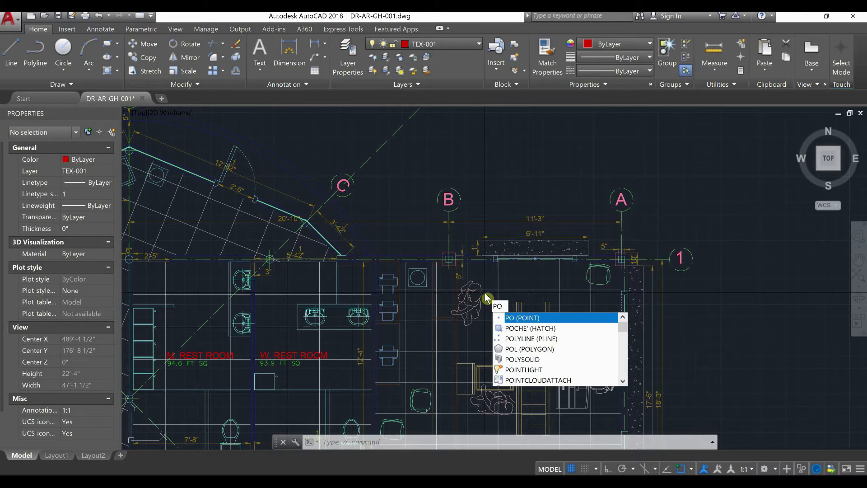
pyautogui.press('Down')
pyautogui.press('Down')
pyautogui.press('Return')
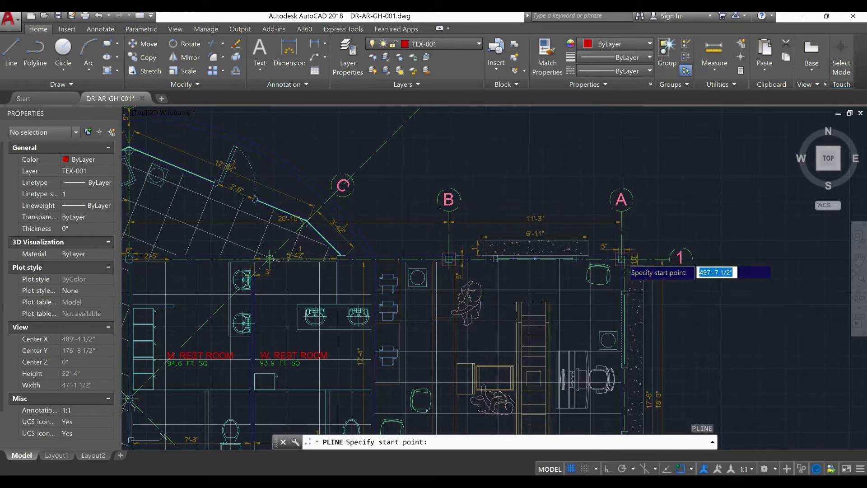
pyautogui.scroll(5, 617, 260)
pyautogui.scroll(7, 617, 260)
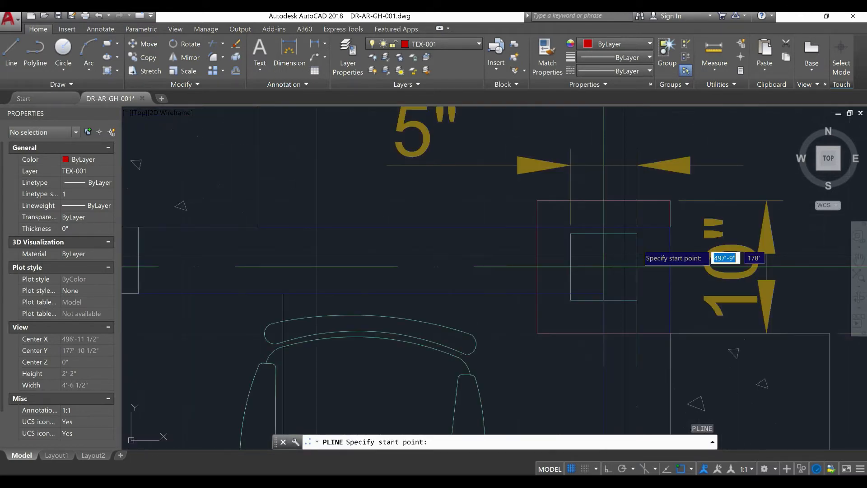
pyautogui.click(671, 227)
# Run the boundary polyline west along the outer face of the grid 1 wall to where it meets the polygonal room
pyautogui.scroll(-2, 560, 248)
pyautogui.moveTo(394, 298); pyautogui.dragTo(633, 295, button='middle')
pyautogui.scroll(-2, 629, 292)
pyautogui.scroll(-2, 610, 292)
pyautogui.moveTo(398, 295); pyautogui.dragTo(560, 292, button='middle')
pyautogui.moveTo(326, 290); pyautogui.dragTo(385, 293, button='middle')
pyautogui.moveTo(254, 295); pyautogui.dragTo(375, 310, button='middle')
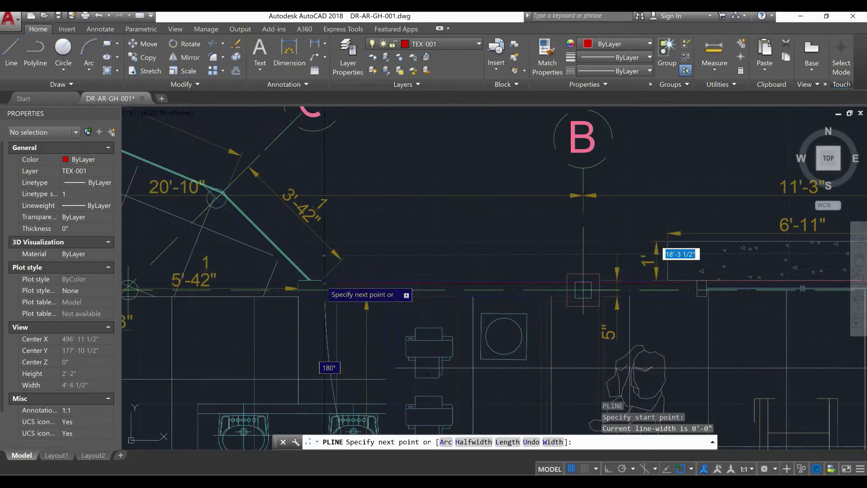
pyautogui.scroll(5, 343, 298)
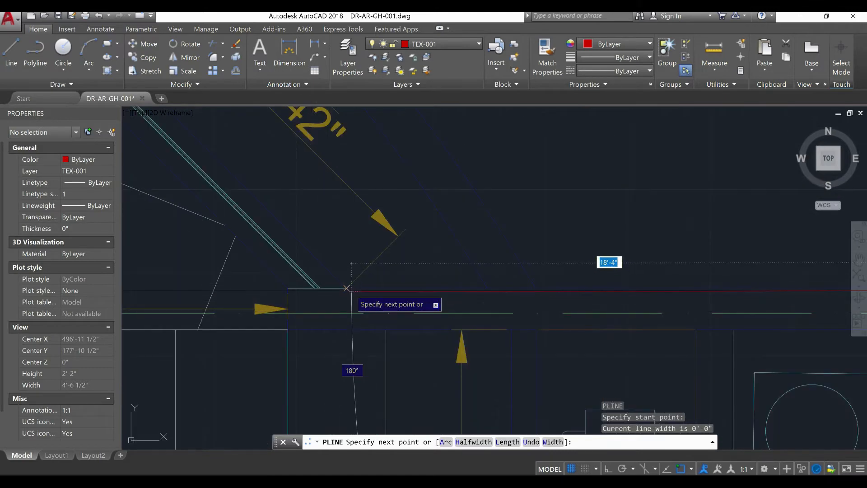
pyautogui.click(346, 288)
# Continue the boundary polyline up the short slanted wall to the outer corner on the grid C axis
pyautogui.scroll(-2, 312, 288)
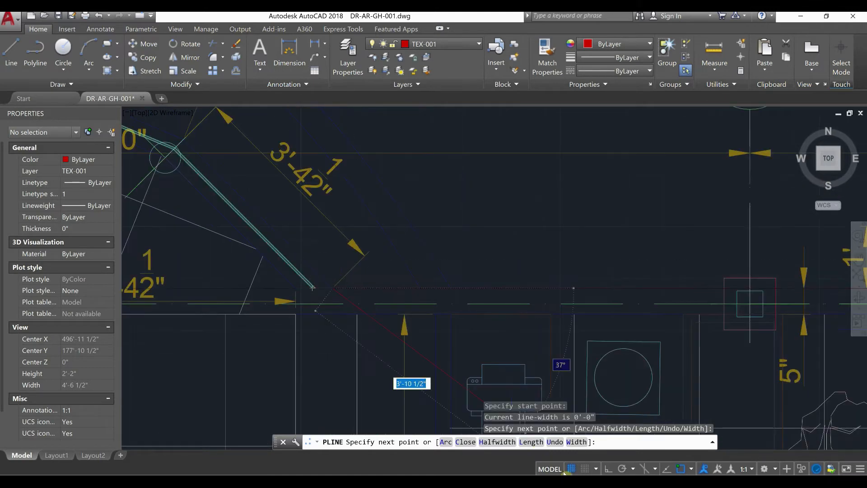
pyautogui.scroll(-2, 310, 305)
pyautogui.scroll(5, 316, 307)
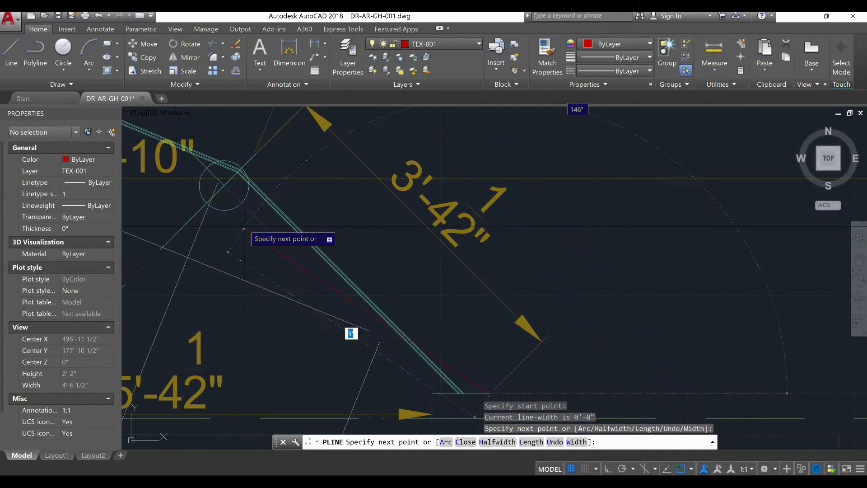
pyautogui.click(253, 156)
# Extend the boundary polyline past the door wall to the point just outside the polygonal room's corner on the grid D axis
pyautogui.scroll(-6, 412, 309)
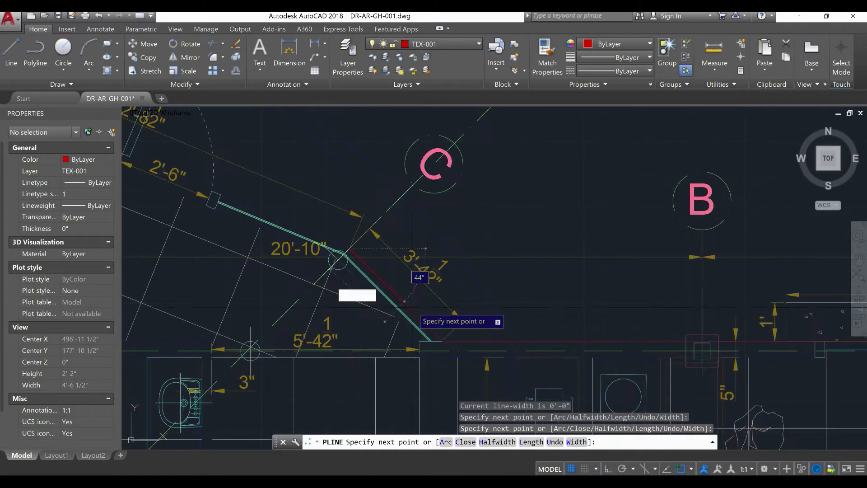
pyautogui.moveTo(418, 307); pyautogui.dragTo(705, 327, button='middle')
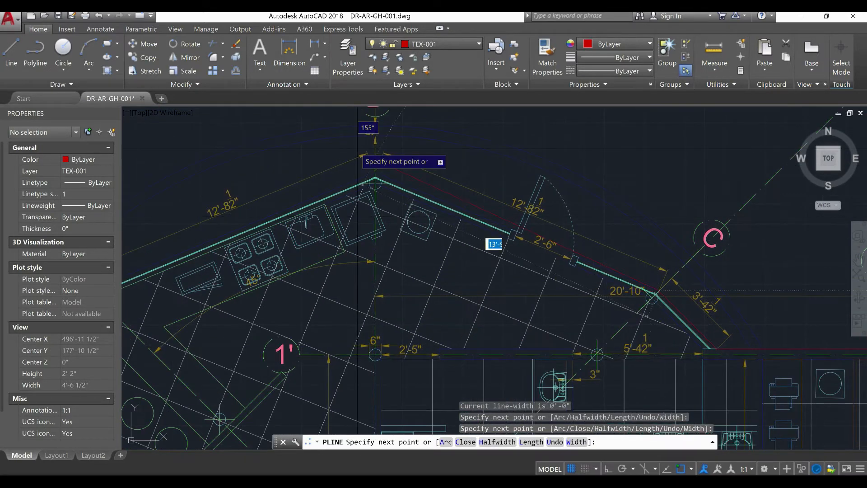
pyautogui.scroll(4, 369, 158)
pyautogui.scroll(-2, 357, 155)
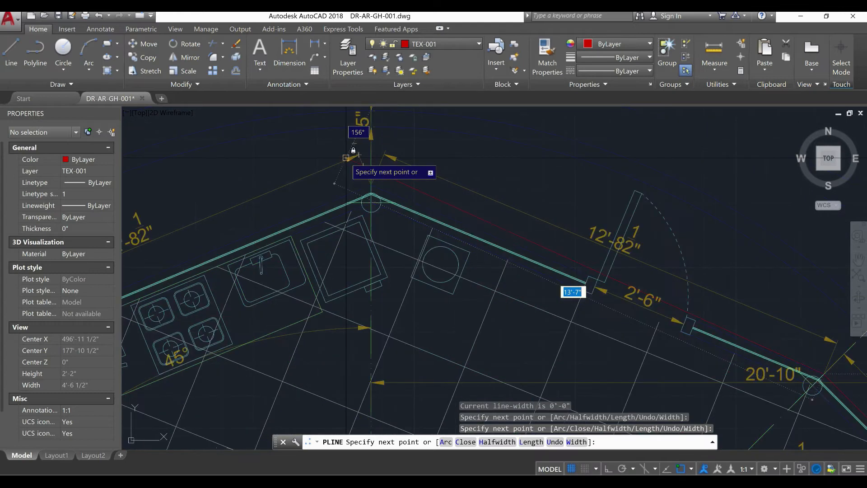
pyautogui.scroll(8, 367, 183)
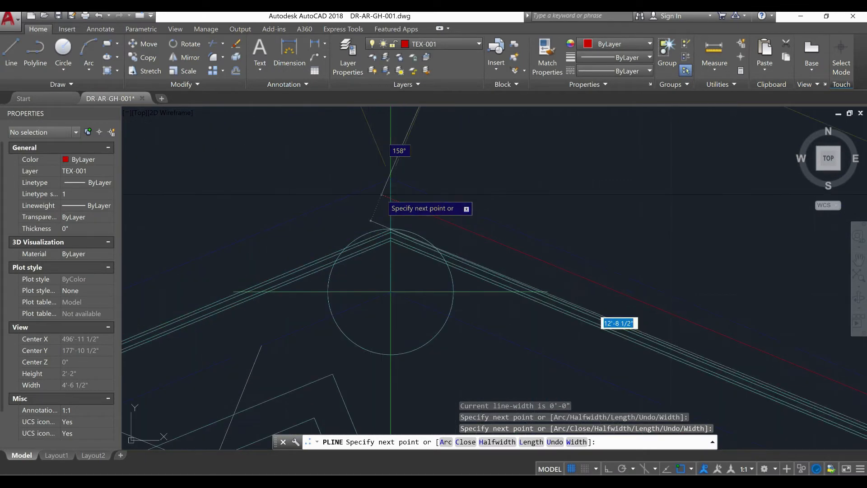
pyautogui.click(391, 178)
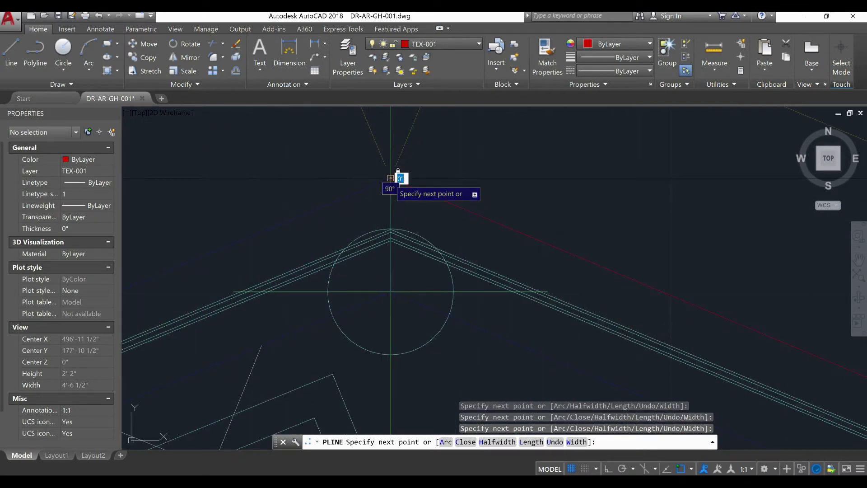
# Extend the boundary polyline along the kitchen wall to the point just outside the corner on the grid E axis
pyautogui.scroll(-5, 425, 189)
pyautogui.scroll(-5, 426, 206)
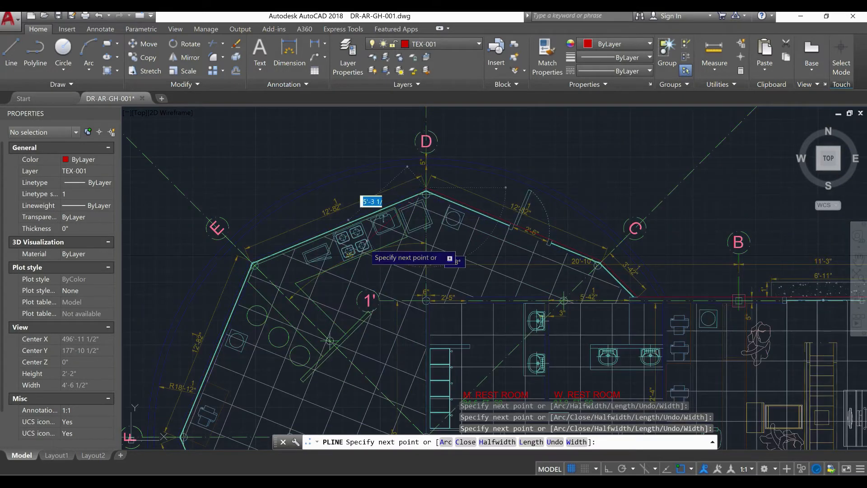
pyautogui.scroll(6, 271, 244)
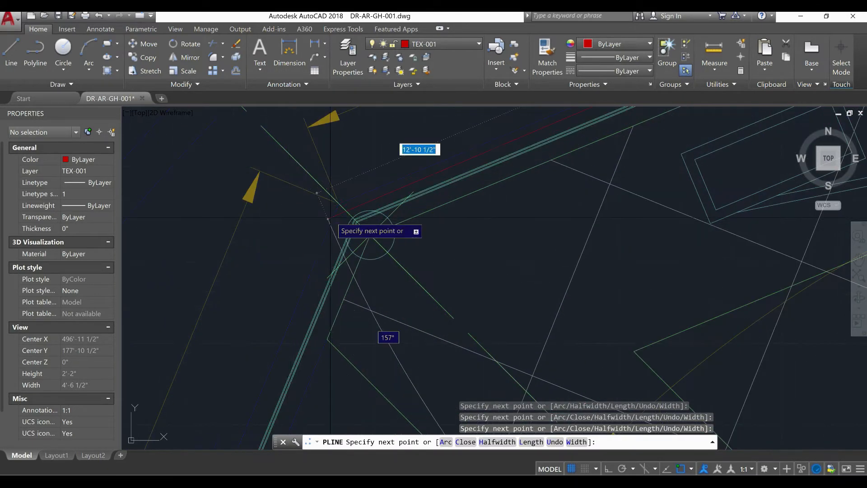
pyautogui.click(339, 203)
pyautogui.scroll(-5, 253, 260)
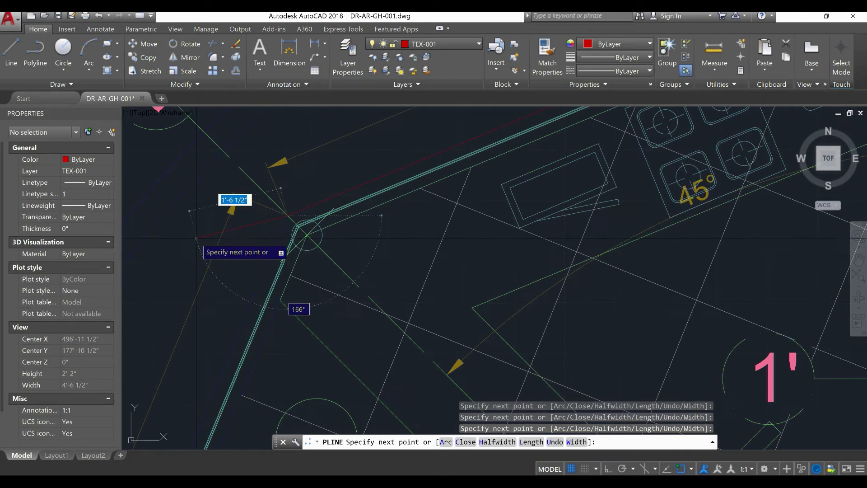
pyautogui.moveTo(257, 265)
pyautogui.mouseDown(button='middle')
pyautogui.moveTo(260, 287)
pyautogui.moveTo(134, 381)
pyautogui.mouseUp(button='middle')
pyautogui.scroll(2, 337, 256)
pyautogui.scroll(-5, 424, 248)
pyautogui.scroll(5, 455, 247)
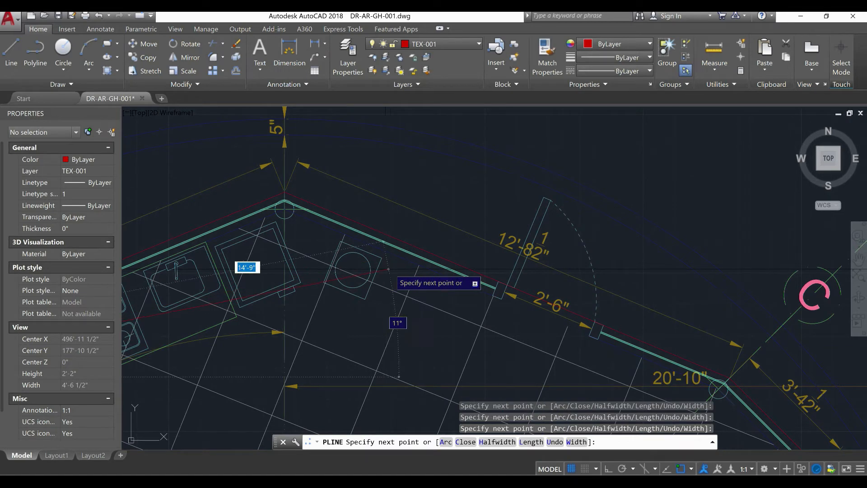
# Extend the boundary polyline around the polygonal room's west walls, through the corner on the F axis, to just outside the C' axis corner
pyautogui.scroll(-5, 434, 267)
pyautogui.scroll(8, 236, 389)
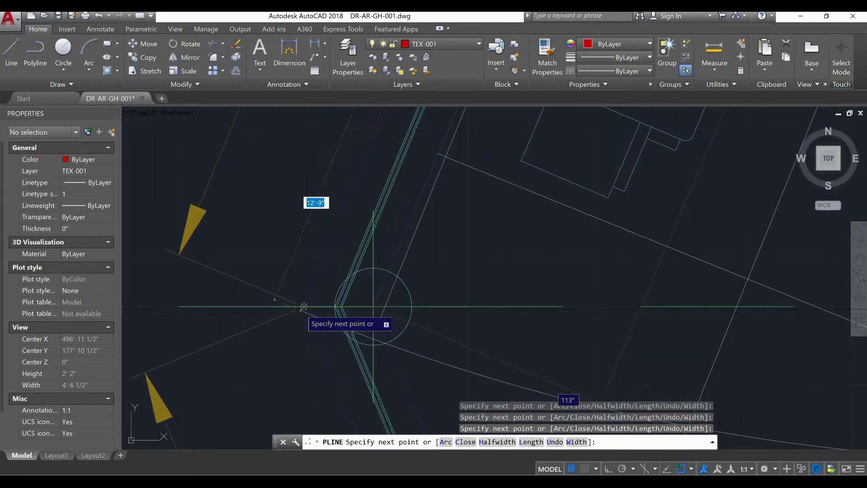
pyautogui.scroll(-5, 303, 298)
pyautogui.moveTo(302, 298); pyautogui.dragTo(264, 192, button='middle')
pyautogui.moveTo(320, 403); pyautogui.dragTo(312, 351, button='middle')
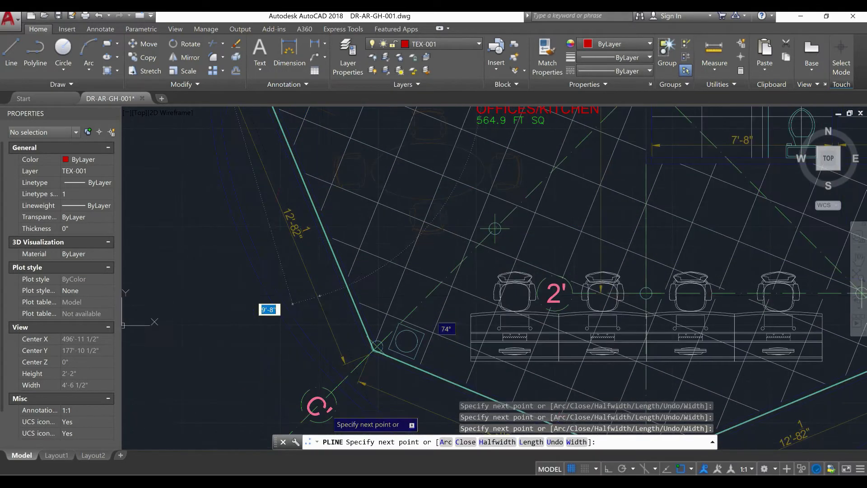
pyautogui.scroll(4, 384, 362)
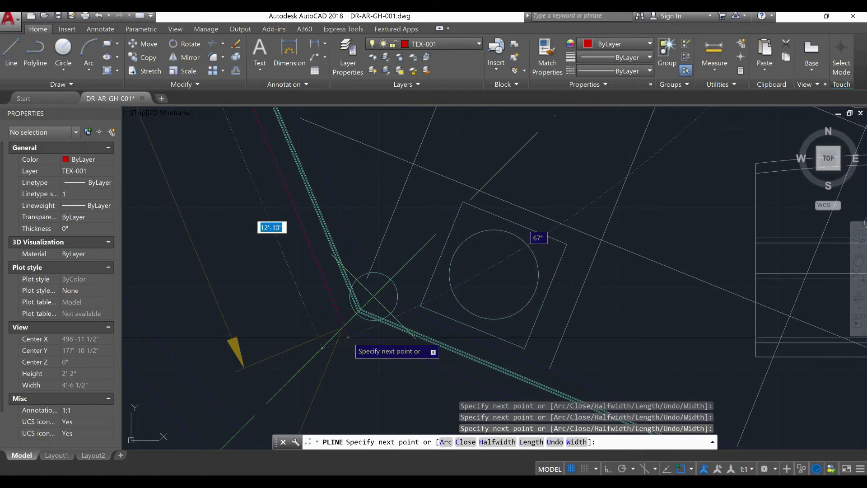
# Extend the boundary polyline along the wall from the C' axis to the point just outside the corner on the D' axis
pyautogui.scroll(-4, 344, 326)
pyautogui.scroll(-4, 344, 326)
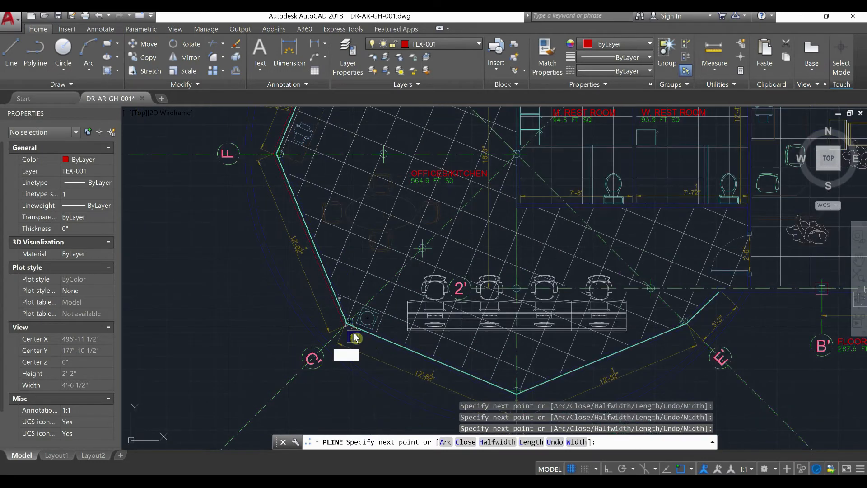
pyautogui.moveTo(428, 355); pyautogui.dragTo(320, 228, button='middle')
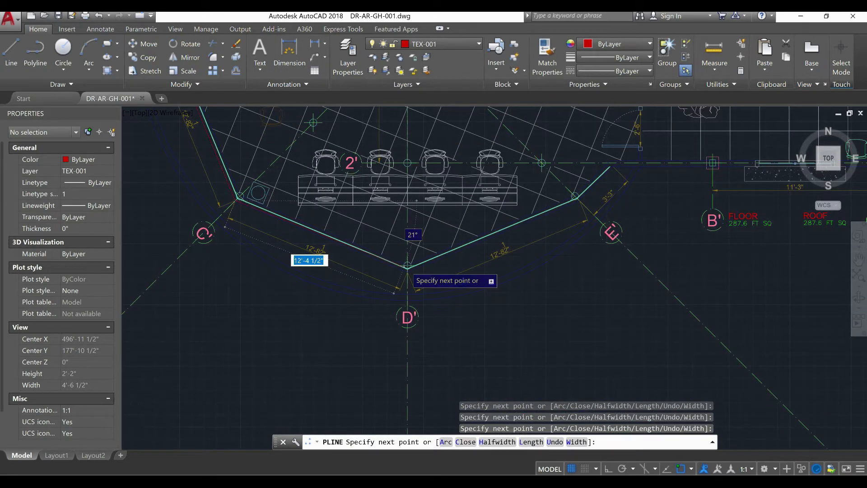
pyautogui.scroll(5, 408, 266)
pyautogui.scroll(5, 409, 284)
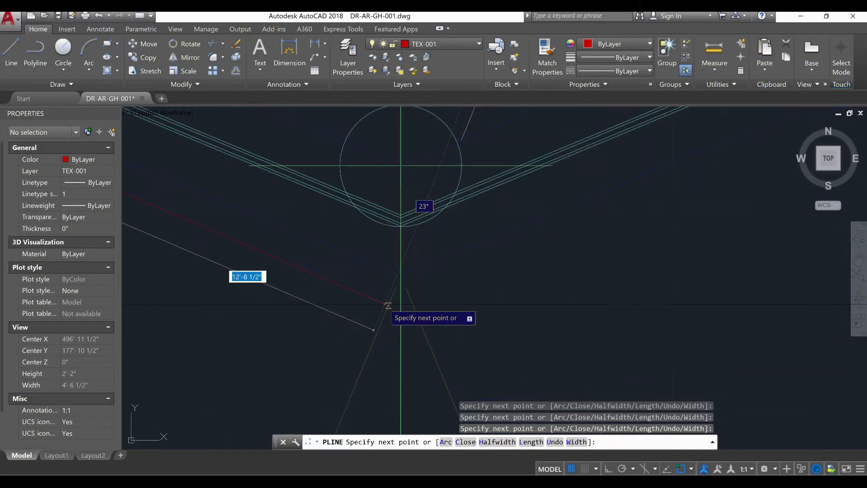
# Extend the boundary polyline past the E' axis corner and up the short slanted wall to the outer line of the grid 2 wall
pyautogui.scroll(-5, 301, 292)
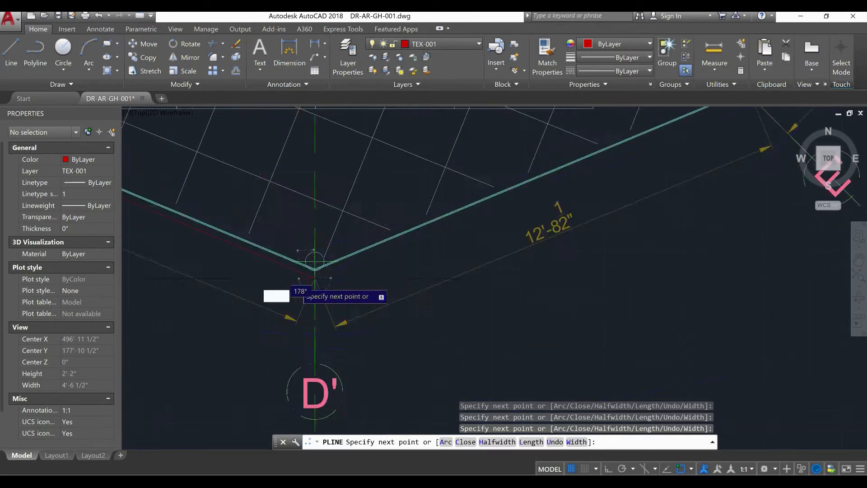
pyautogui.scroll(5, 299, 285)
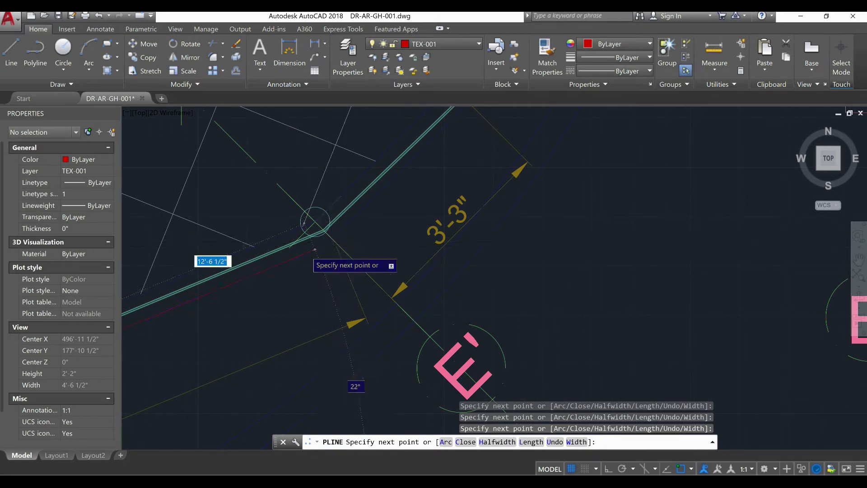
pyautogui.scroll(3, 309, 251)
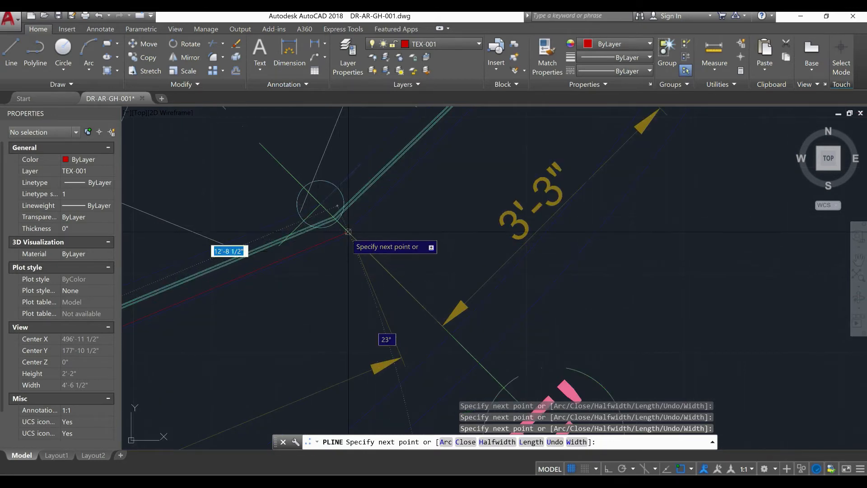
pyautogui.scroll(-3, 323, 242)
pyautogui.moveTo(339, 271); pyautogui.dragTo(364, 342, button='middle')
pyautogui.scroll(2, 411, 251)
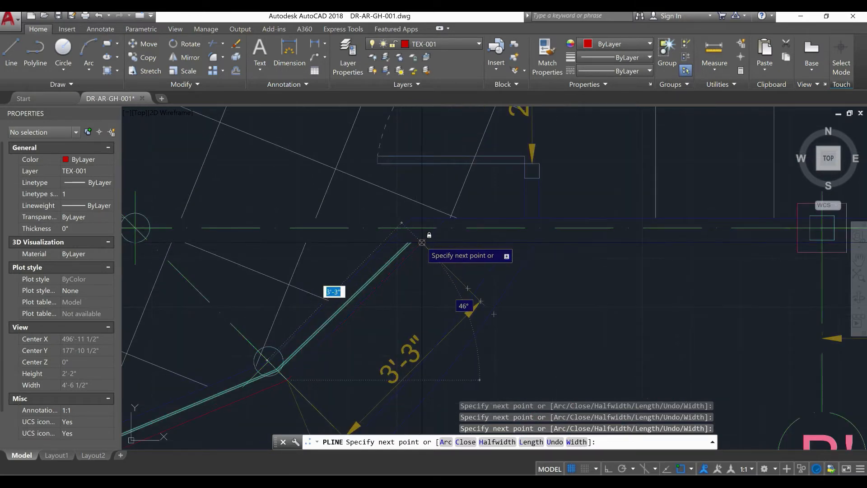
# Run the boundary polyline east along the outer face of the grid 2 wall to the outer corner at grids A' and 2
pyautogui.scroll(-5, 273, 248)
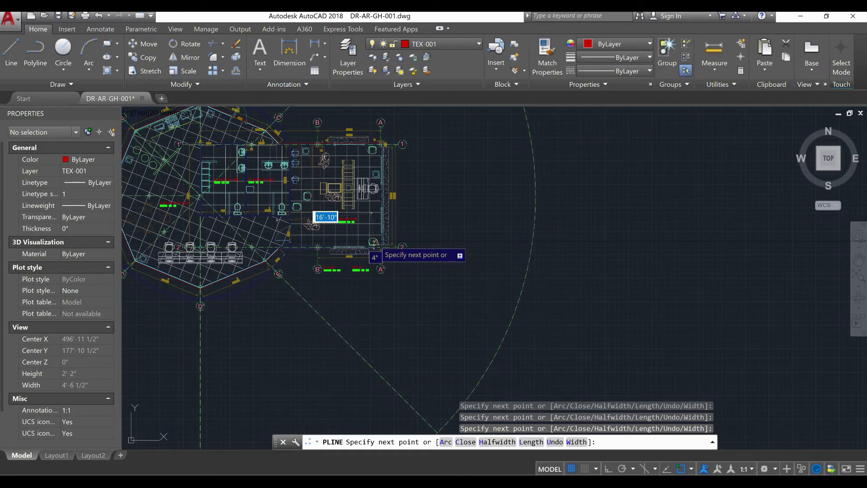
pyautogui.scroll(6, 373, 245)
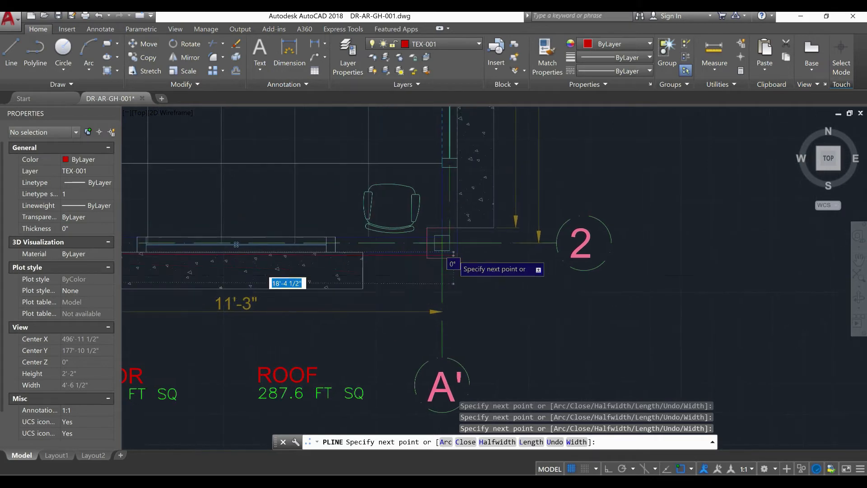
pyautogui.scroll(3, 453, 253)
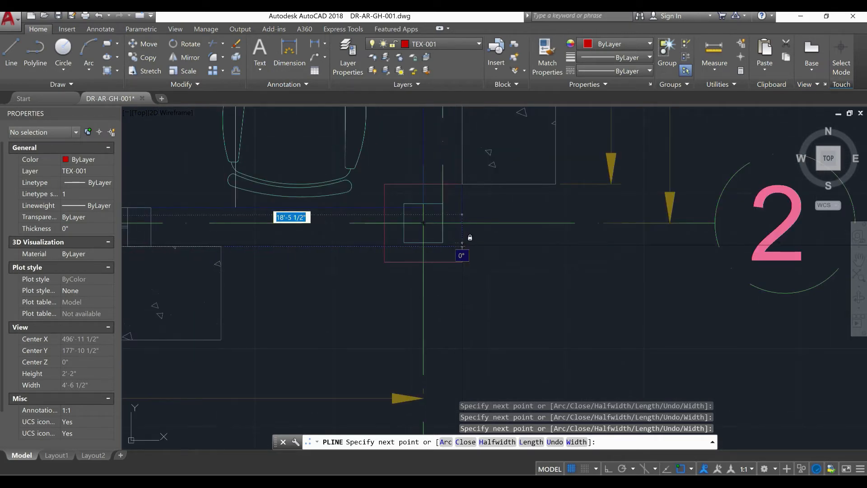
# Turn on Ortho, run the boundary polyline north along the grid A wall to its start corner at grid 1, and finish it
pyautogui.scroll(-6, 457, 248)
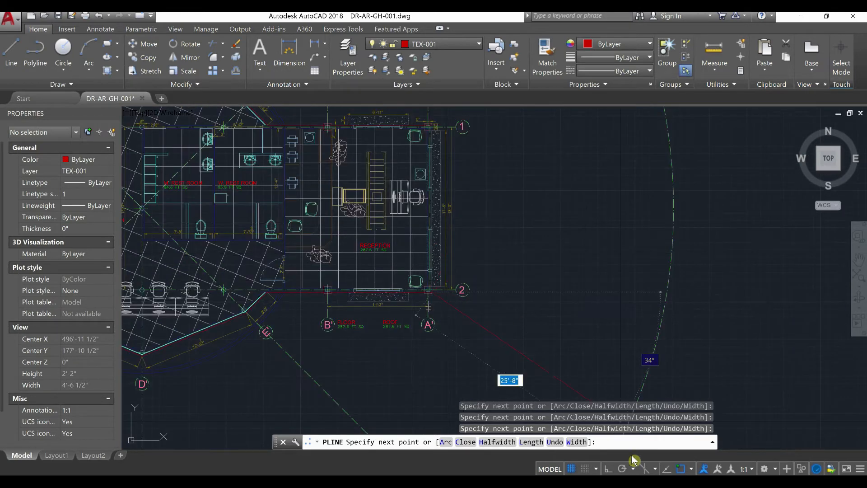
pyautogui.click(607, 469)
pyautogui.moveTo(476, 194); pyautogui.dragTo(476, 233, button='middle')
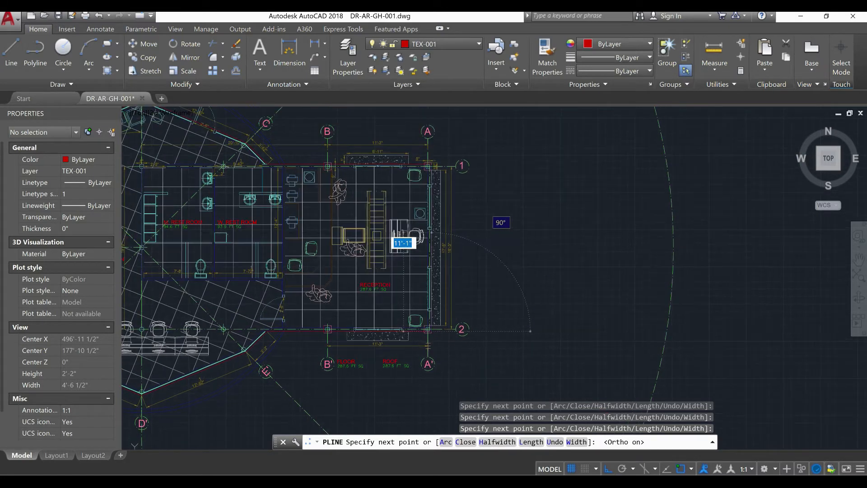
pyautogui.scroll(10, 446, 173)
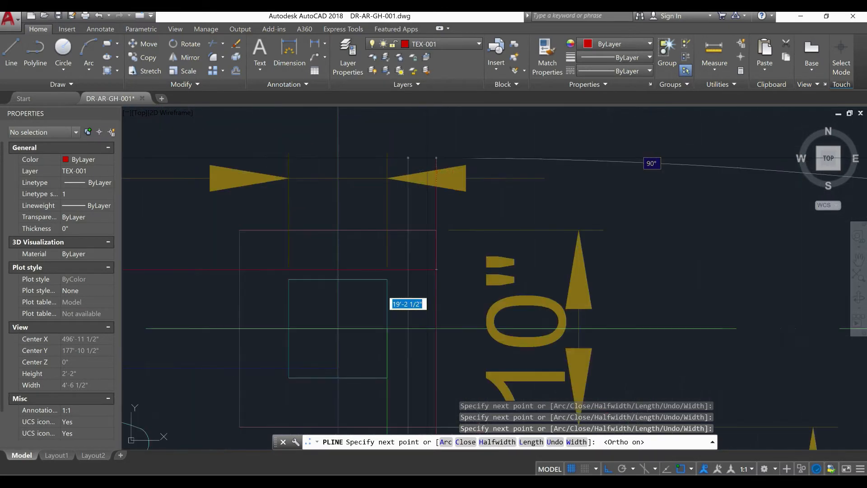
pyautogui.rightClick(439, 277)
pyautogui.click(454, 278)
# Select the finished boundary polyline at the grid 1 wall and examine its area and extent around the whole building
pyautogui.scroll(-6, 442, 274)
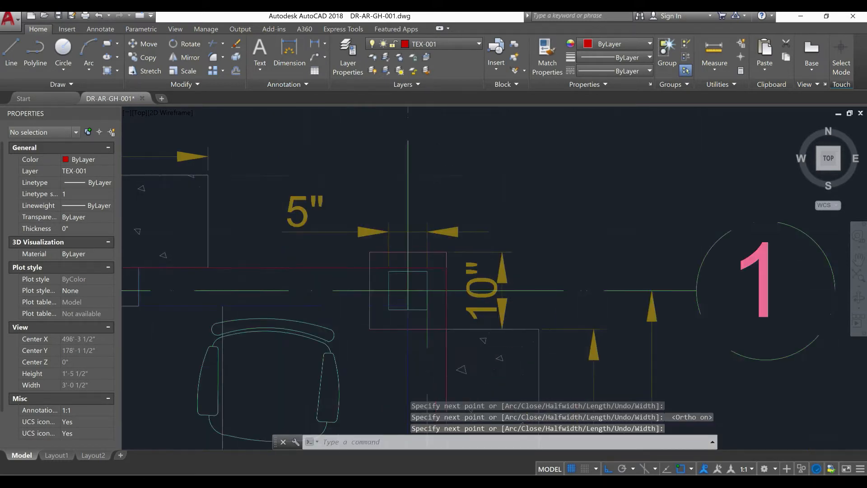
pyautogui.scroll(4, 410, 266)
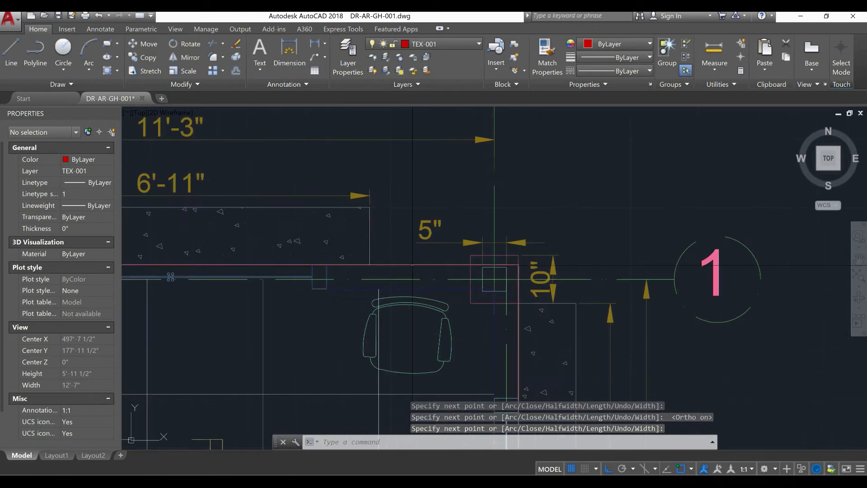
pyautogui.click(479, 265)
pyautogui.scroll(-10, 494, 237)
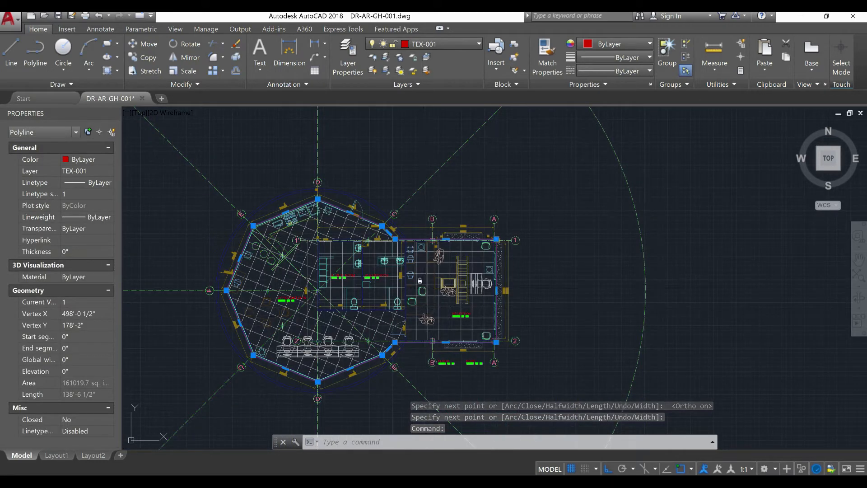
# Undo the last operation and select the boundary polyline again along the grid 2 wall
pyautogui.hotkey('ctrl', 'z')
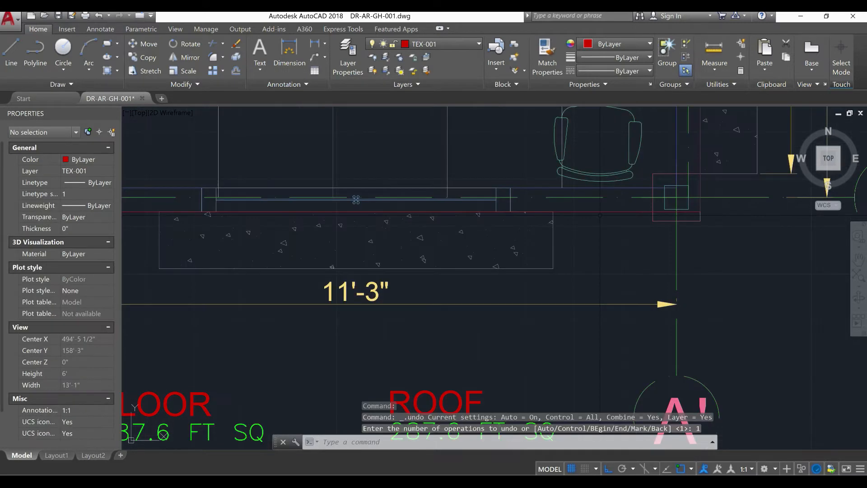
pyautogui.click(606, 209)
pyautogui.click(603, 211)
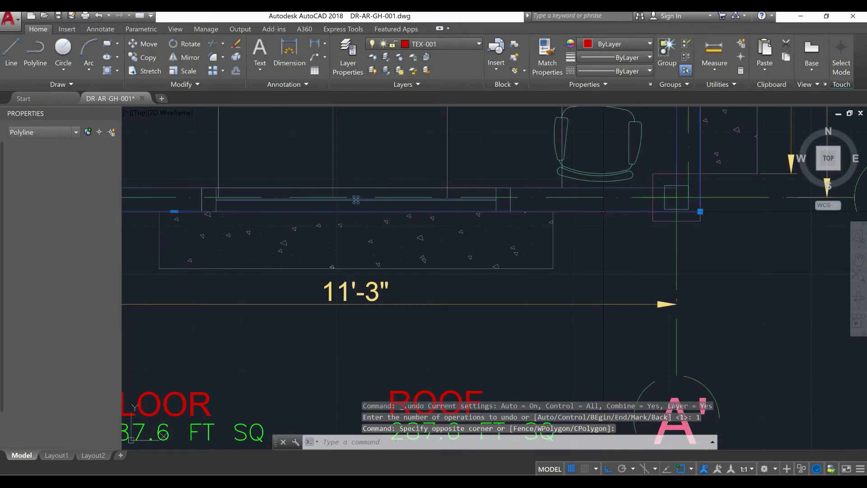
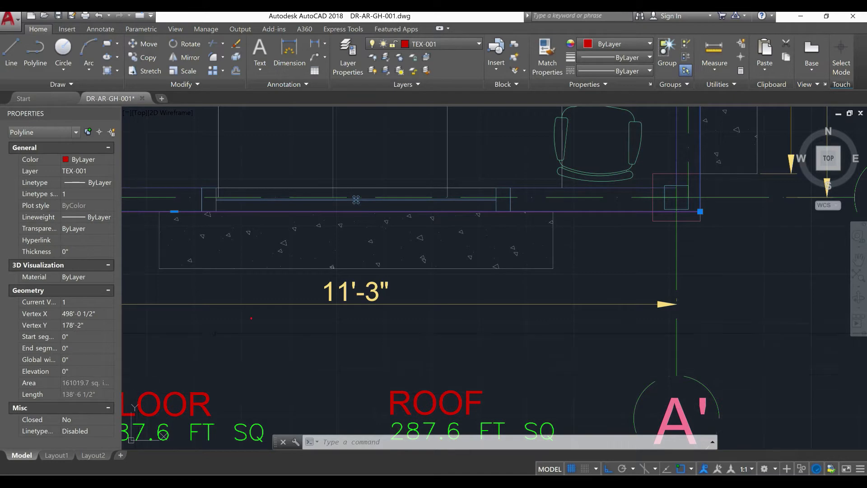
# Change the green area text under the ROOF label to 1118.2 FT SQ
pyautogui.scroll(-6, 251, 330)
pyautogui.scroll(6, 281, 342)
pyautogui.press('Escape')
pyautogui.press('Escape')
pyautogui.press('Escape')
pyautogui.click(305, 393)
pyautogui.click(290, 365)
pyautogui.rightClick(294, 122)
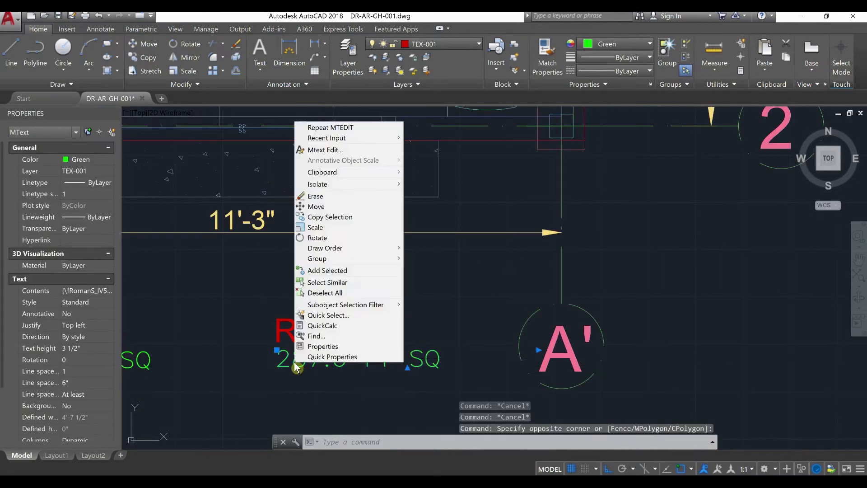
pyautogui.moveTo(338, 138)
pyautogui.click(339, 150)
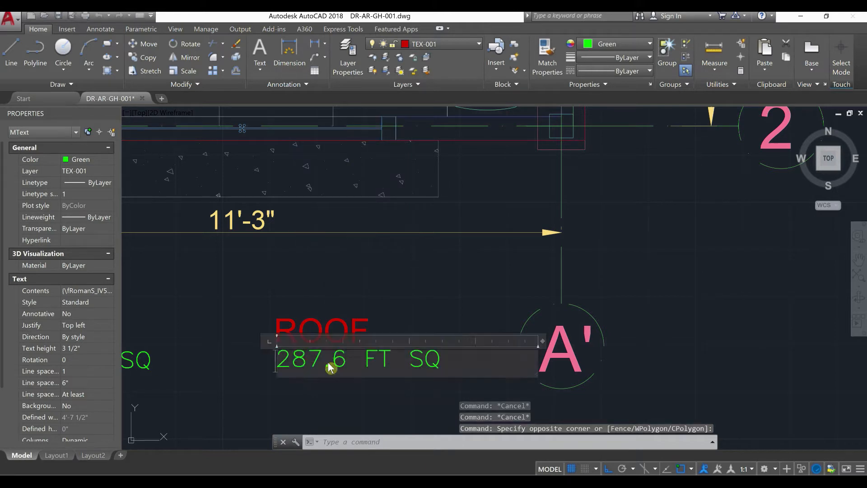
pyautogui.moveTo(331, 360); pyautogui.dragTo(280, 360)
pyautogui.write('111')
pyautogui.write('8.2')
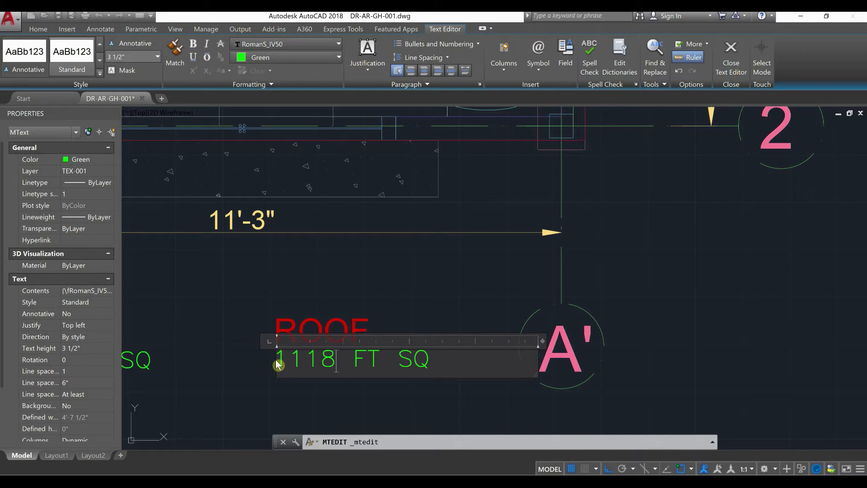
pyautogui.click(336, 284)
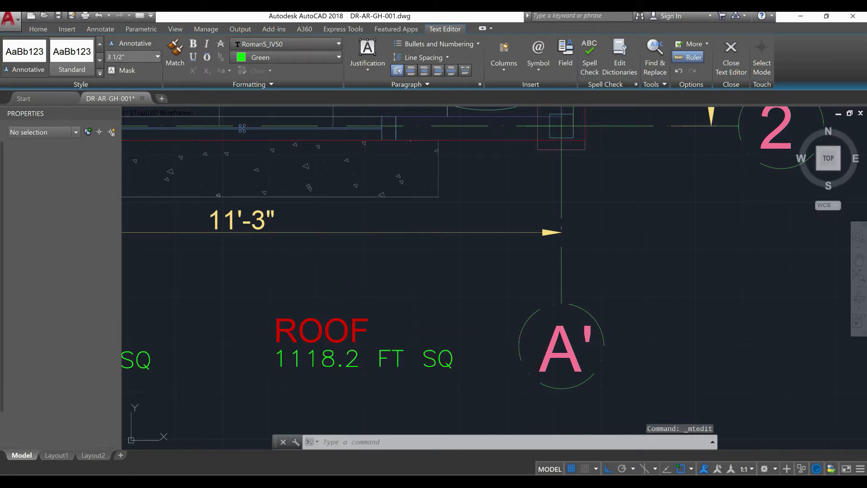
# Offset the building's outer boundary polyline 5" inward to trace the inner face of the walls
pyautogui.scroll(-2, 373, 318)
pyautogui.moveTo(374, 317); pyautogui.dragTo(441, 353, button='middle')
pyautogui.scroll(2, 401, 325)
pyautogui.scroll(-2, 401, 325)
pyautogui.moveTo(445, 284); pyautogui.dragTo(373, 337, button='middle')
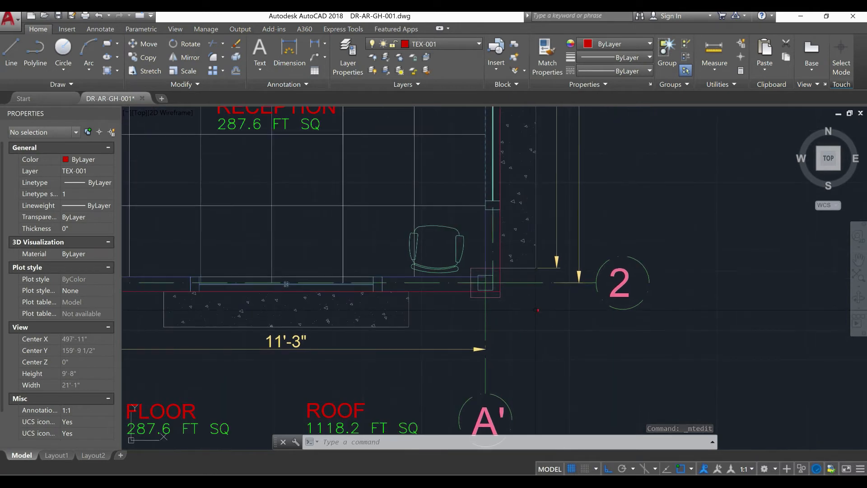
pyautogui.scroll(2, 534, 311)
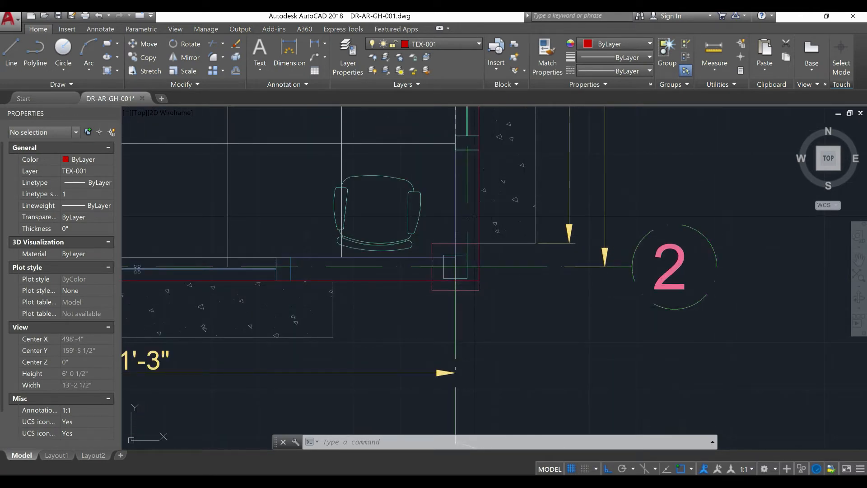
pyautogui.write('off')
pyautogui.press('Return')
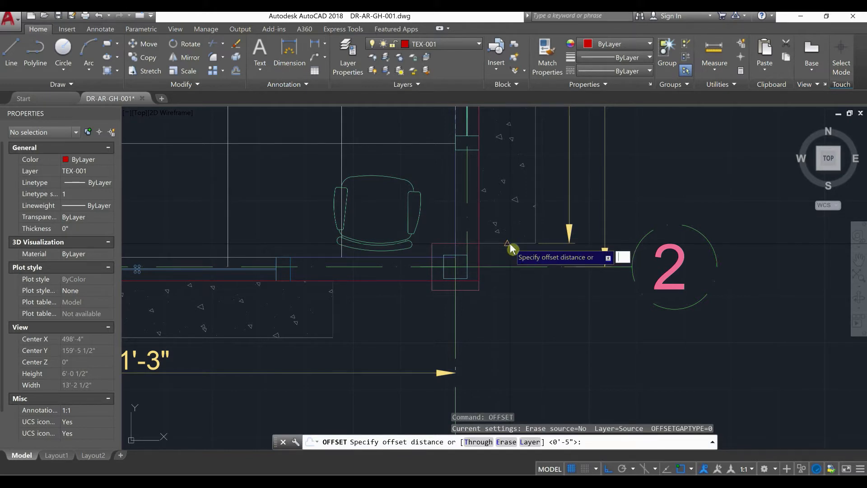
pyautogui.press('Return')
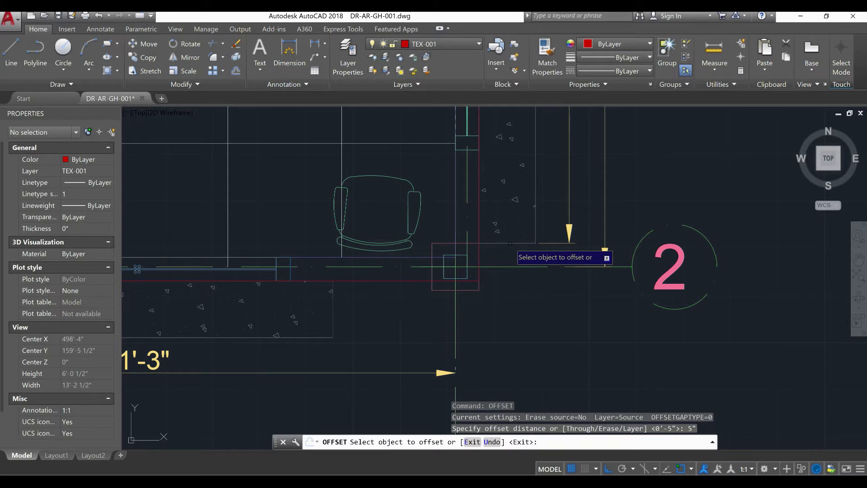
pyautogui.click(479, 231)
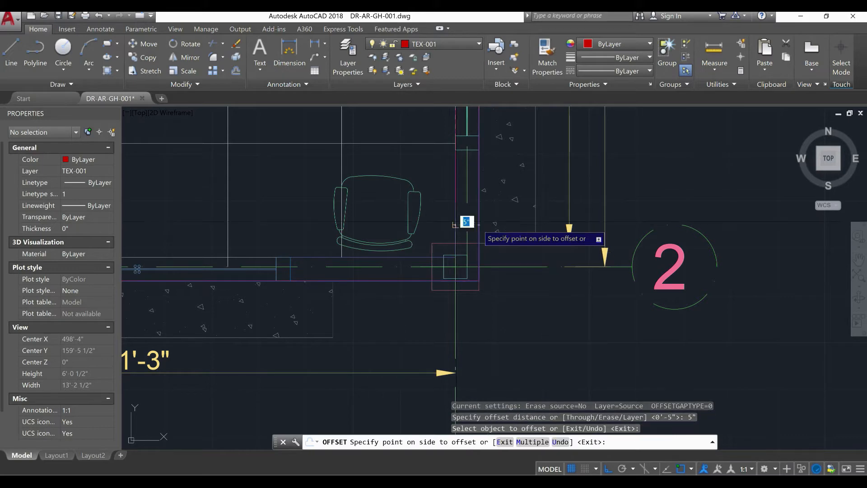
pyautogui.click(448, 221)
pyautogui.rightClick(447, 220)
pyautogui.click(466, 221)
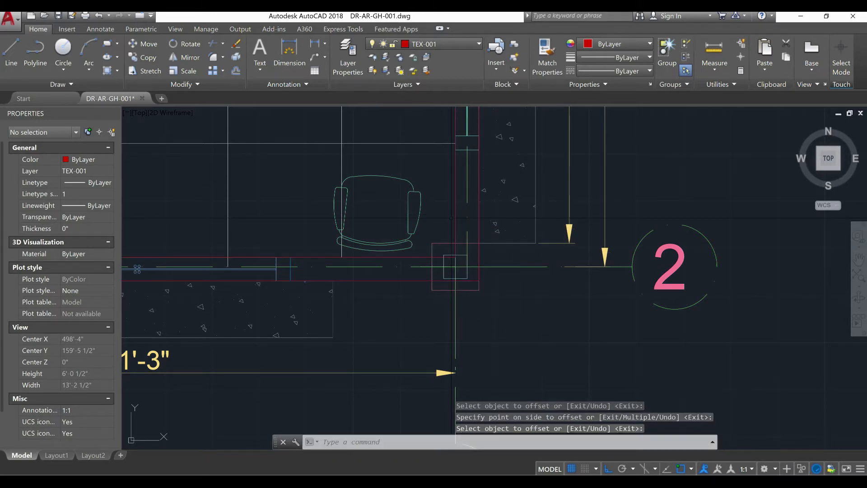
# Select the inner boundary polyline at the corner of grids A and 1, read its area, and deselect it
pyautogui.scroll(-8, 474, 251)
pyautogui.moveTo(475, 266); pyautogui.dragTo(525, 358, button='middle')
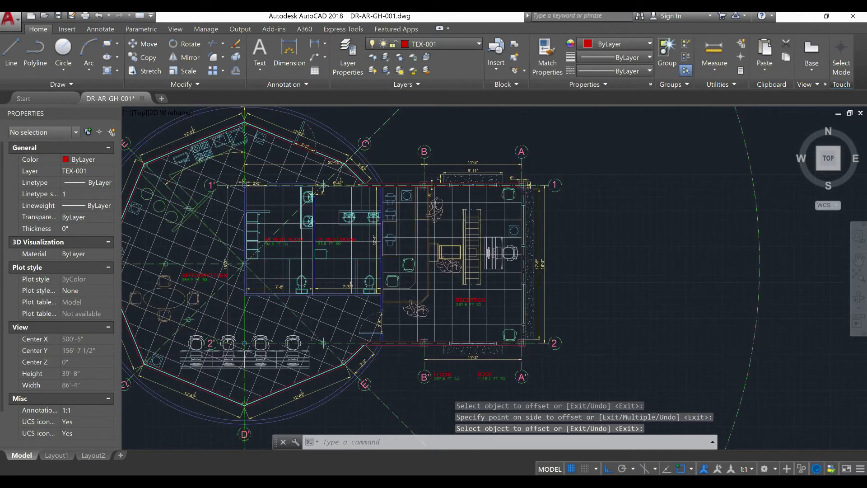
pyautogui.scroll(4, 500, 181)
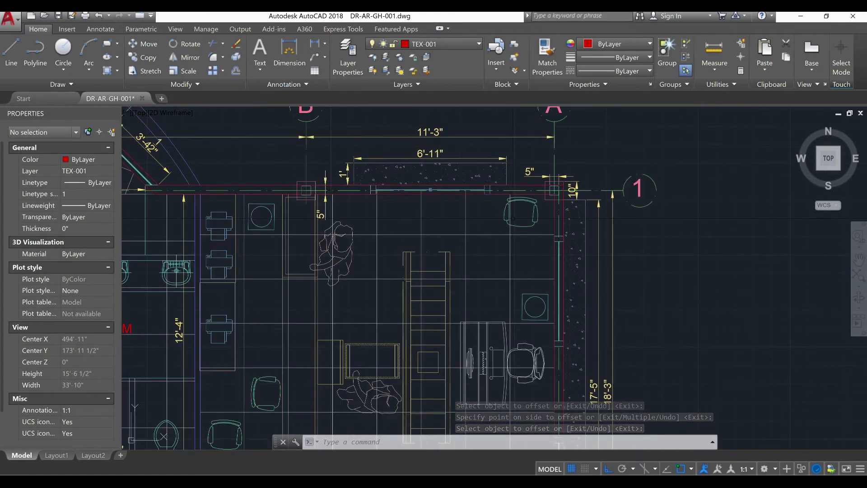
pyautogui.scroll(-4, 510, 223)
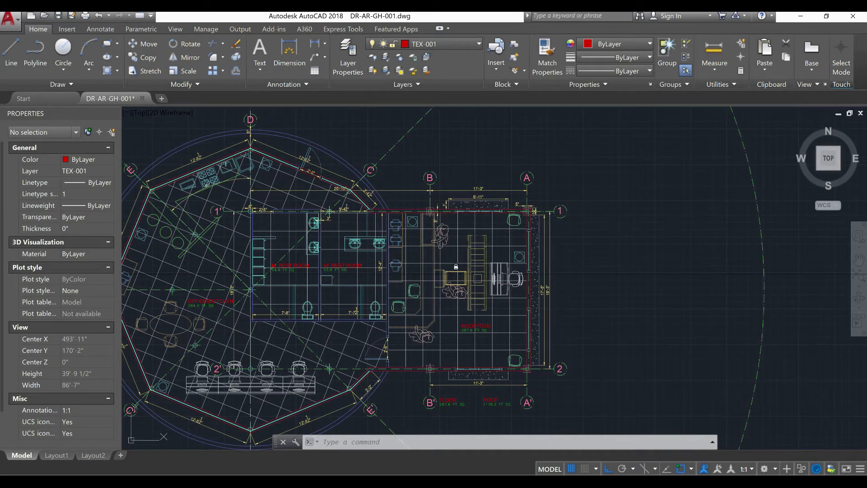
pyautogui.scroll(8, 528, 212)
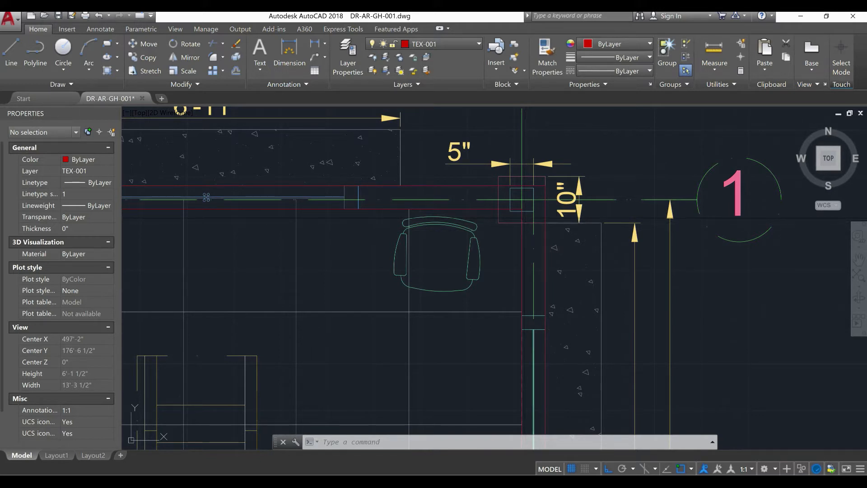
pyautogui.click(522, 209)
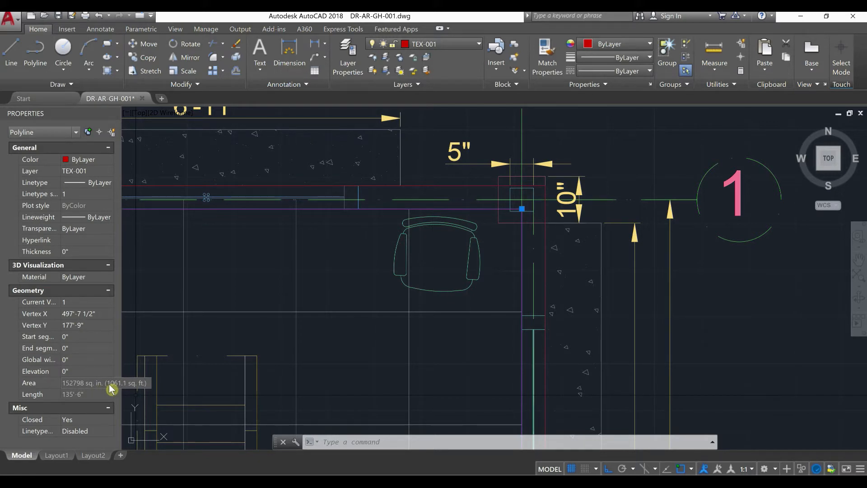
pyautogui.scroll(-10, 396, 329)
pyautogui.moveTo(397, 330)
pyautogui.mouseDown(button='middle')
pyautogui.moveTo(492, 169)
pyautogui.moveTo(498, 120)
pyautogui.mouseUp(button='middle')
pyautogui.press('Escape')
pyautogui.press('Escape')
# Change the green area text under the FLOOR label to 1061.1 FT SQ
pyautogui.scroll(12, 460, 229)
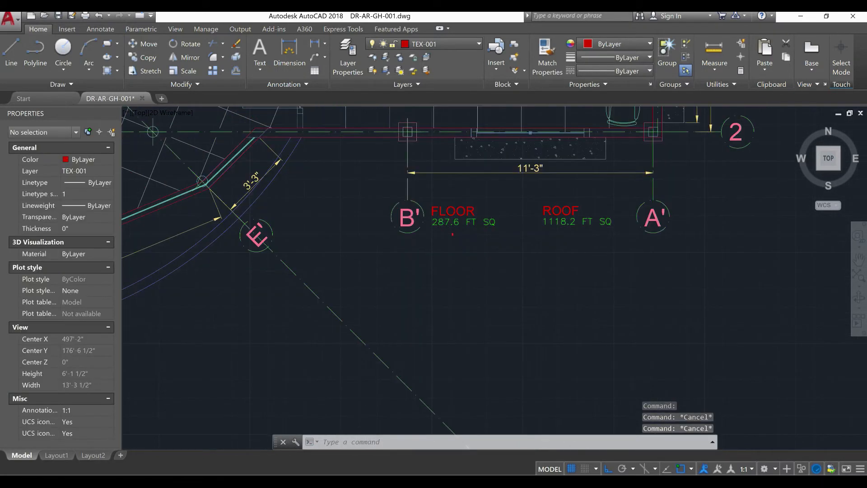
pyautogui.click(599, 206)
pyautogui.click(394, 169)
pyautogui.rightClick(420, 185)
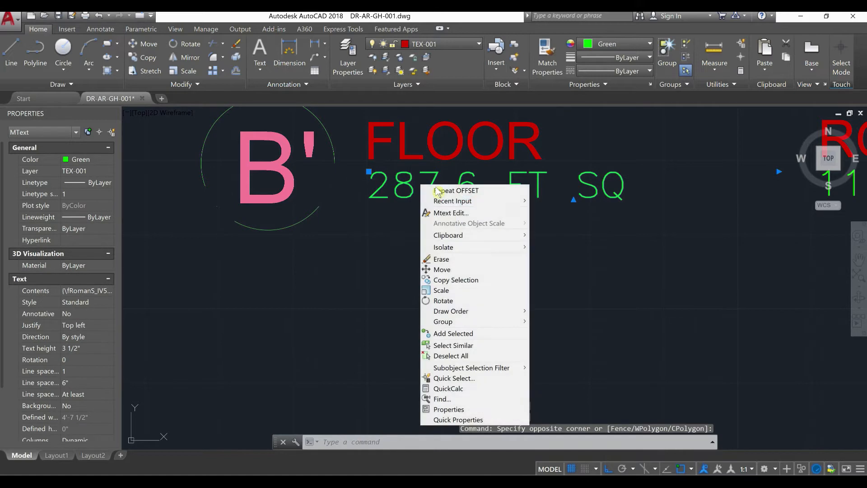
pyautogui.click(448, 213)
pyautogui.doubleClick(469, 186)
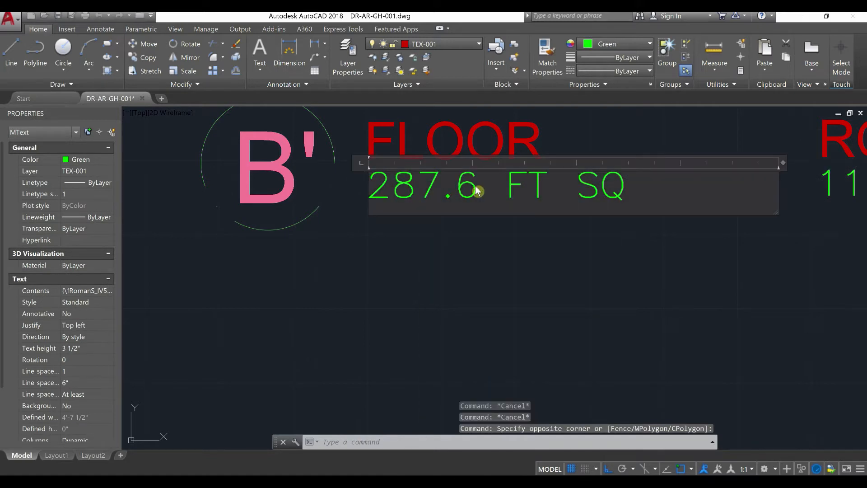
pyautogui.moveTo(471, 186); pyautogui.dragTo(349, 192)
pyautogui.write('1')
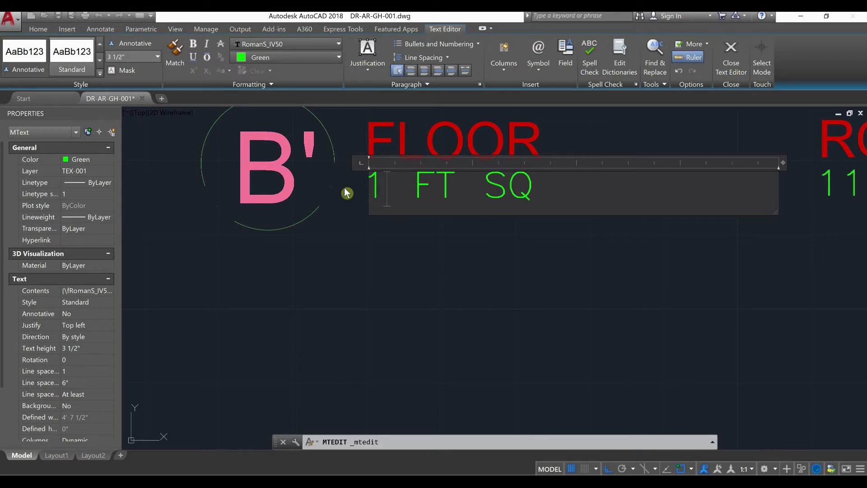
pyautogui.write('0')
pyautogui.write('61.1')
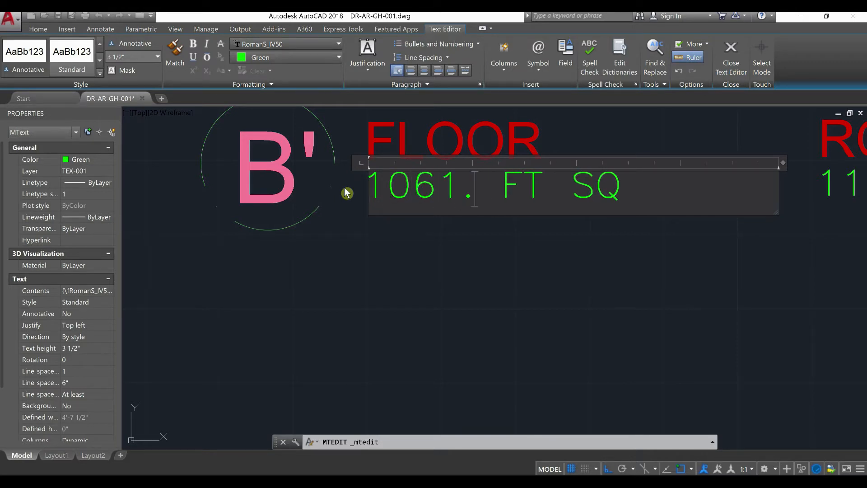
pyautogui.click(317, 336)
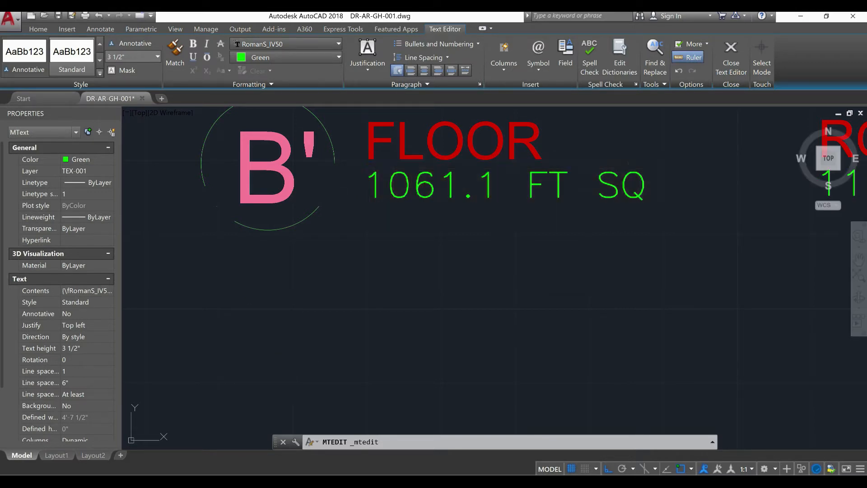
# Select the inner and outer boundary polylines along the grid 2 wall and erase both
pyautogui.scroll(-2, 317, 336)
pyautogui.moveTo(417, 236); pyautogui.dragTo(339, 396, button='middle')
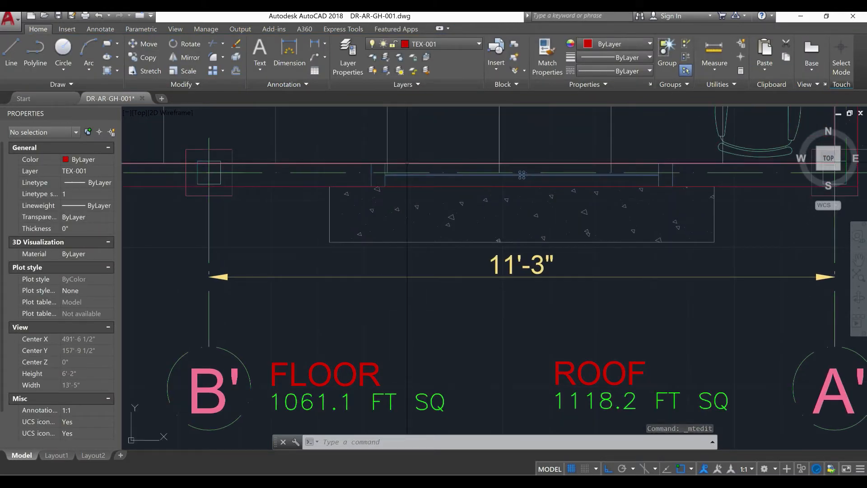
pyautogui.click(831, 163)
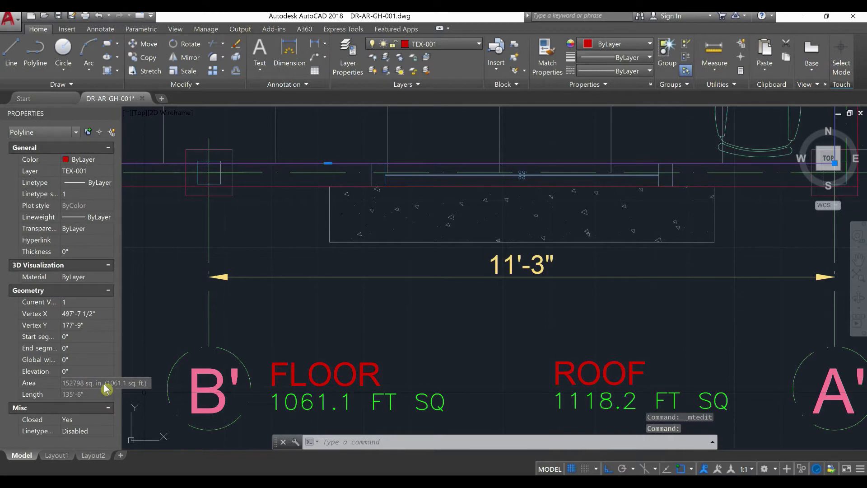
pyautogui.scroll(-4, 479, 276)
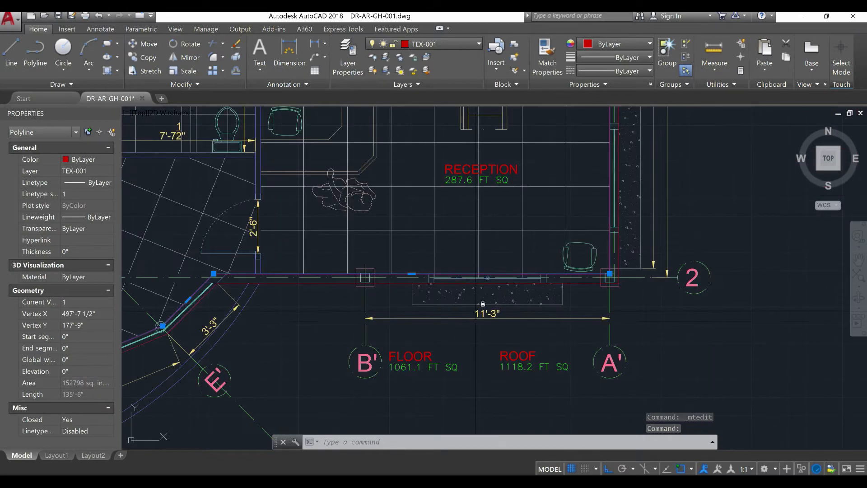
pyautogui.scroll(6, 472, 271)
pyautogui.click(474, 271)
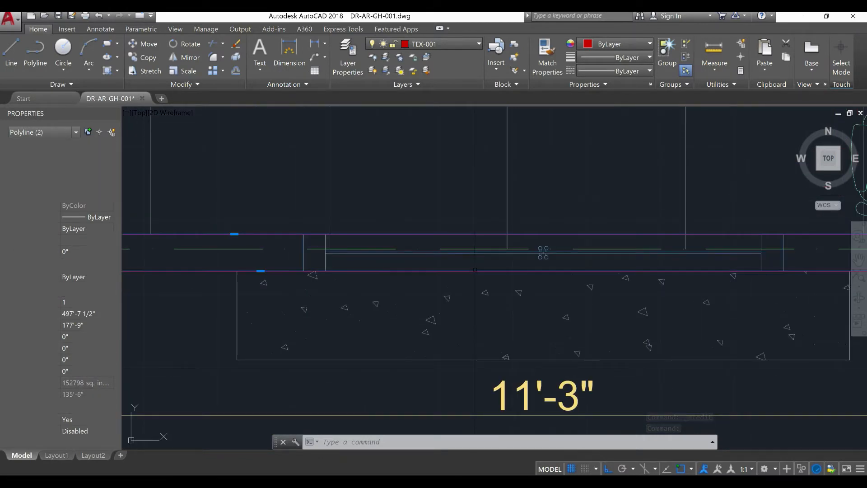
pyautogui.write('E')
pyautogui.press('Return')
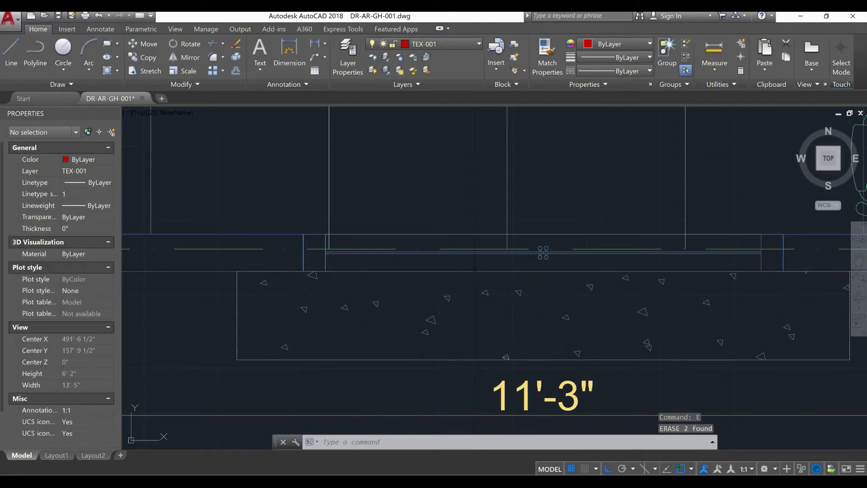
# Examine the room names and area labels across the whole floor plan, including the kitchen, rest rooms and reception
pyautogui.scroll(-5, 475, 269)
pyautogui.scroll(-2, 453, 293)
pyautogui.moveTo(453, 308); pyautogui.dragTo(577, 376, button='middle')
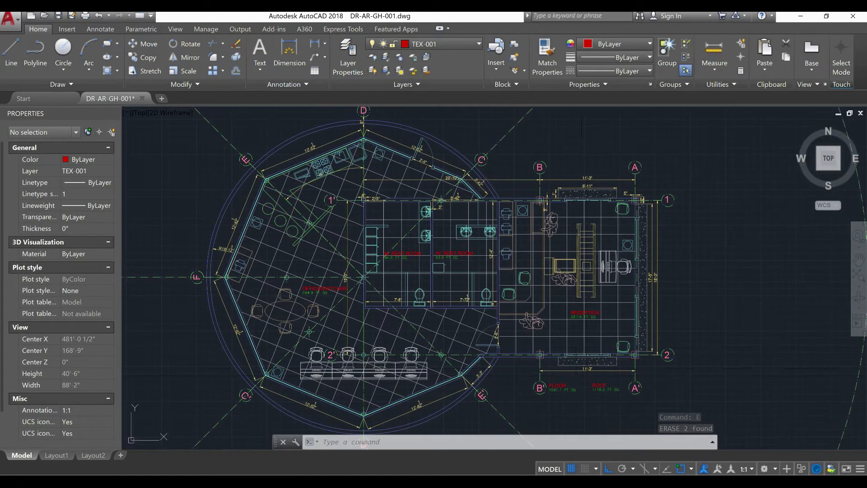
pyautogui.scroll(4, 612, 320)
pyautogui.moveTo(569, 313); pyautogui.dragTo(660, 346, button='middle')
pyautogui.scroll(-2, 562, 335)
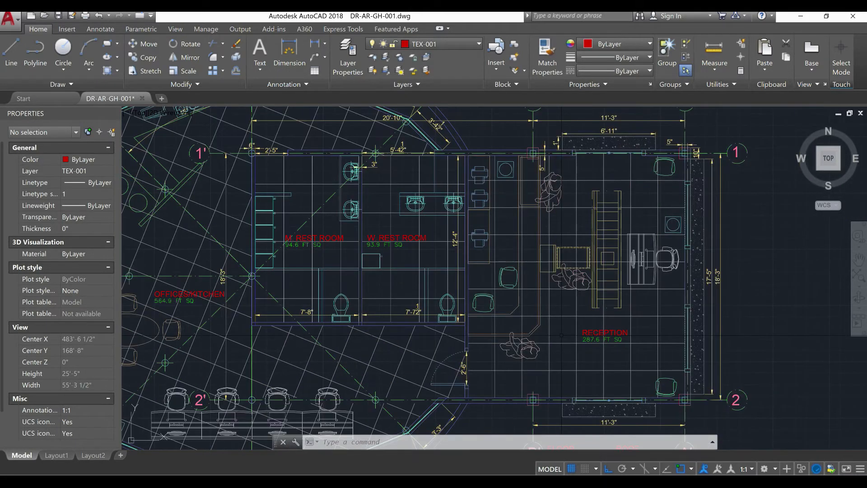
pyautogui.moveTo(562, 335); pyautogui.dragTo(587, 295, button='middle')
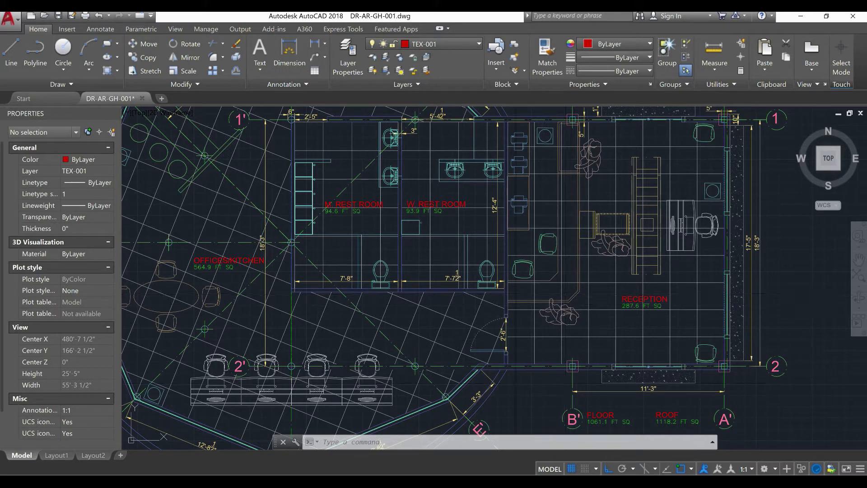
pyautogui.scroll(4, 318, 387)
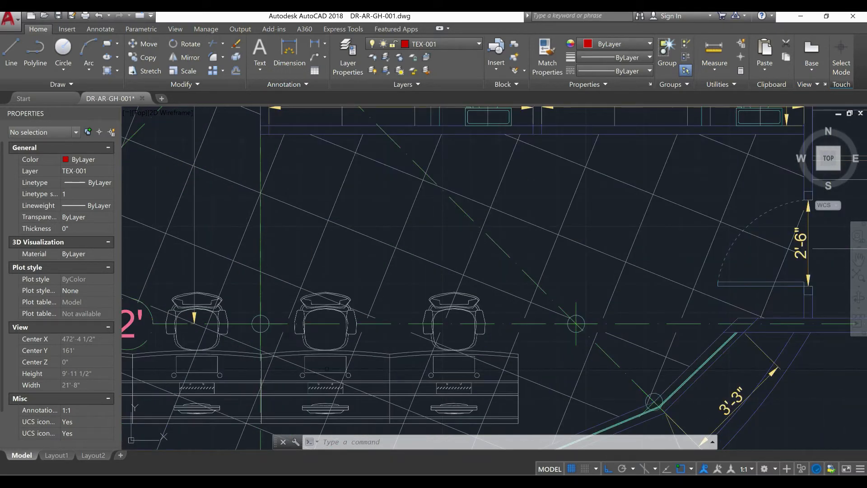
pyautogui.scroll(-6, 346, 357)
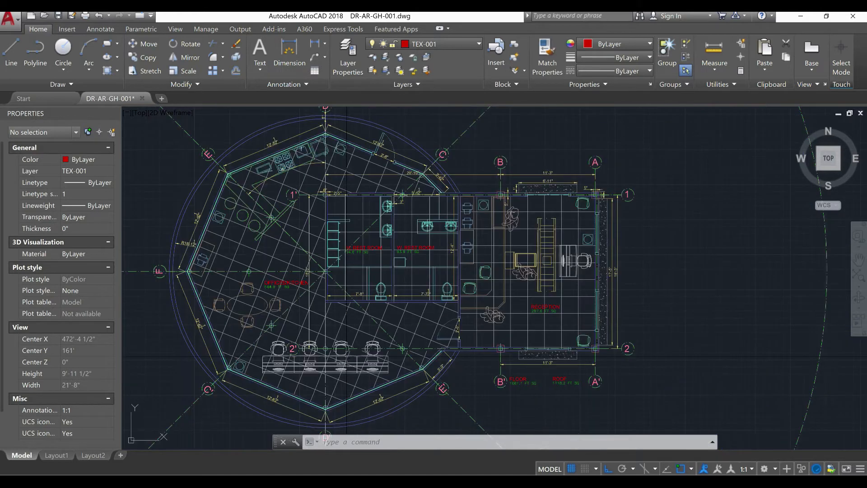
pyautogui.scroll(6, 258, 195)
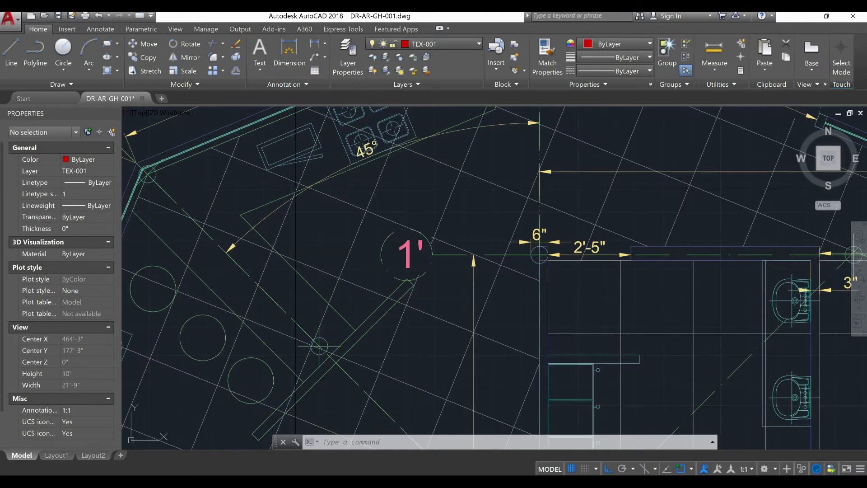
pyautogui.scroll(-2, 263, 198)
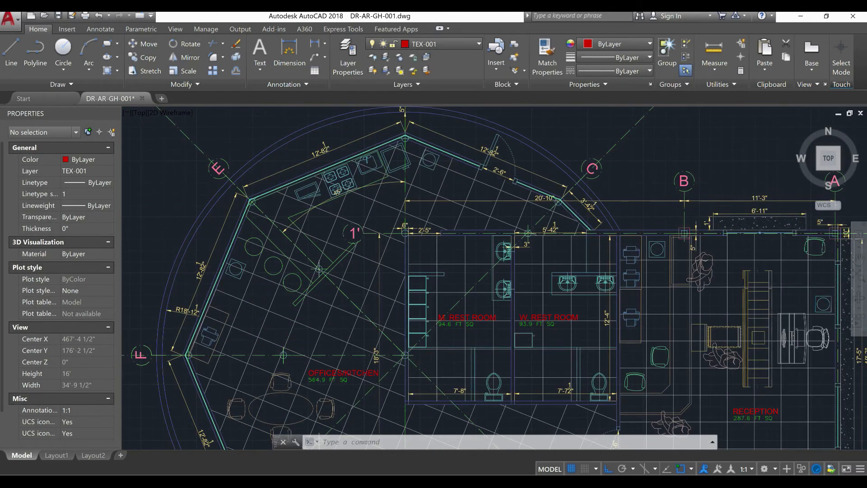
pyautogui.moveTo(321, 219); pyautogui.dragTo(311, 245, button='middle')
pyautogui.scroll(8, 344, 190)
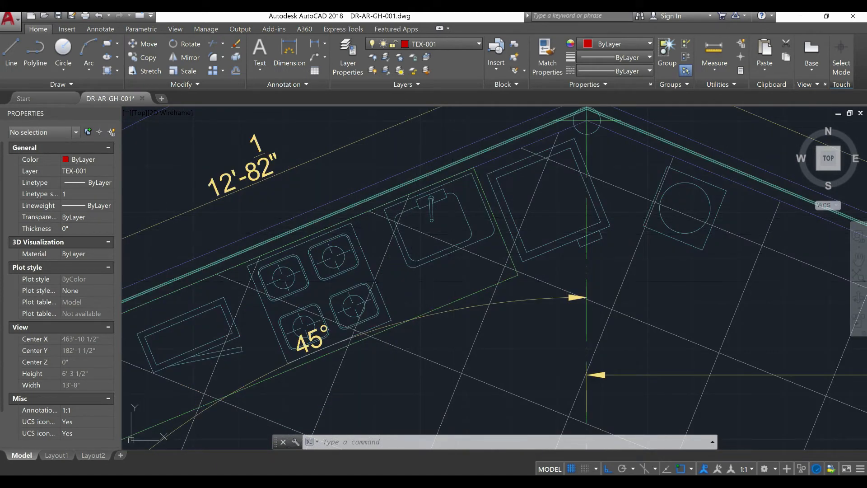
pyautogui.scroll(-4, 298, 262)
pyautogui.moveTo(536, 295); pyautogui.dragTo(353, 174, button='middle')
pyautogui.moveTo(789, 444)
pyautogui.mouseDown(button='middle')
pyautogui.moveTo(665, 331)
pyautogui.moveTo(509, 270)
pyautogui.moveTo(509, 323)
pyautogui.mouseUp(button='middle')
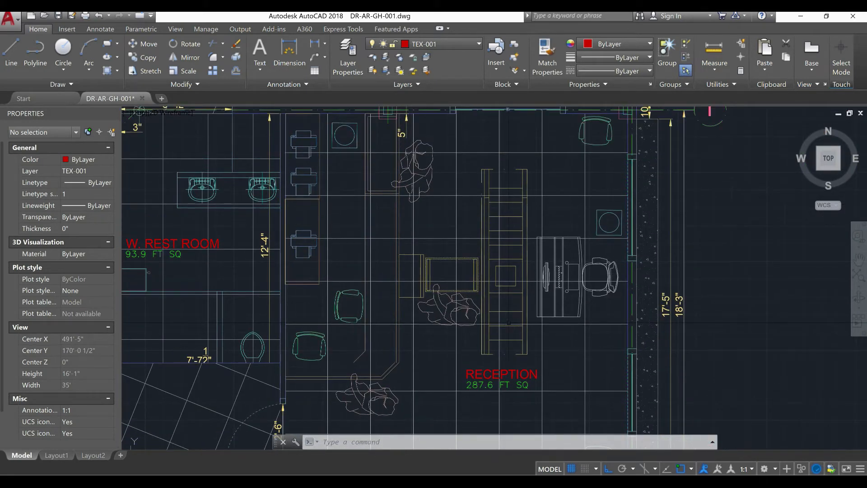
# Examine the reception area, the surrounding plan, and the FLOOR and ROOF area labels between grids B' and A'
pyautogui.scroll(-4, 439, 220)
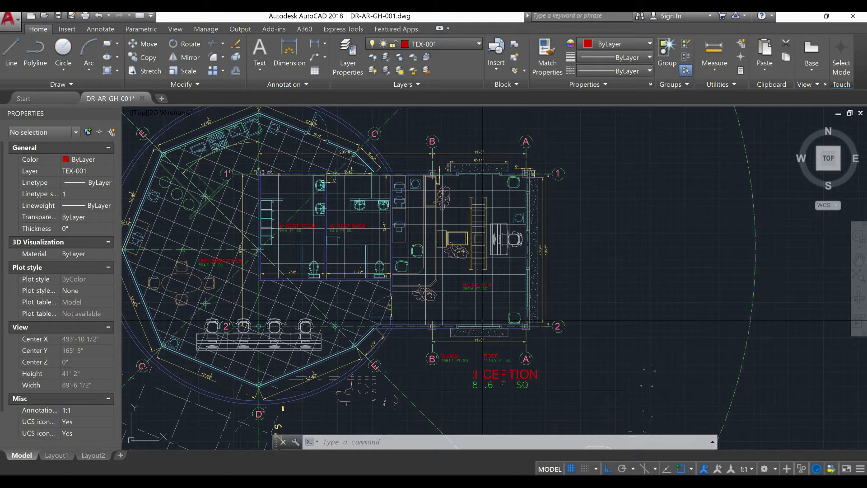
pyautogui.scroll(6, 504, 308)
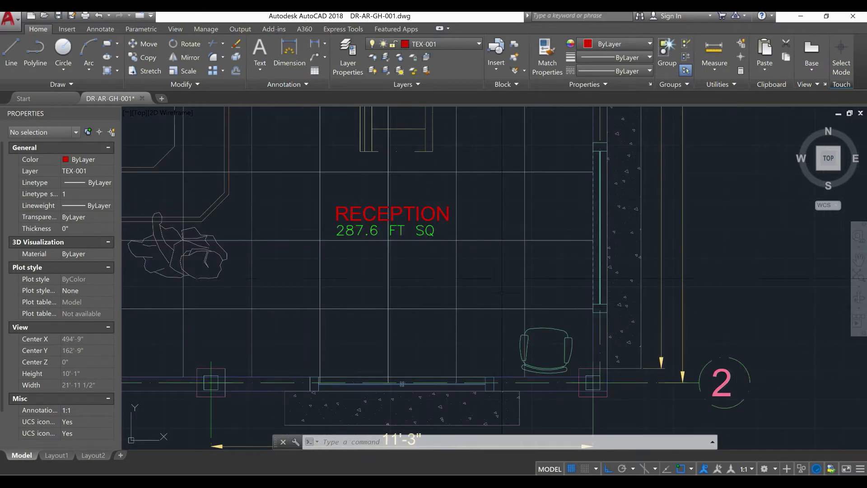
pyautogui.scroll(-8, 504, 308)
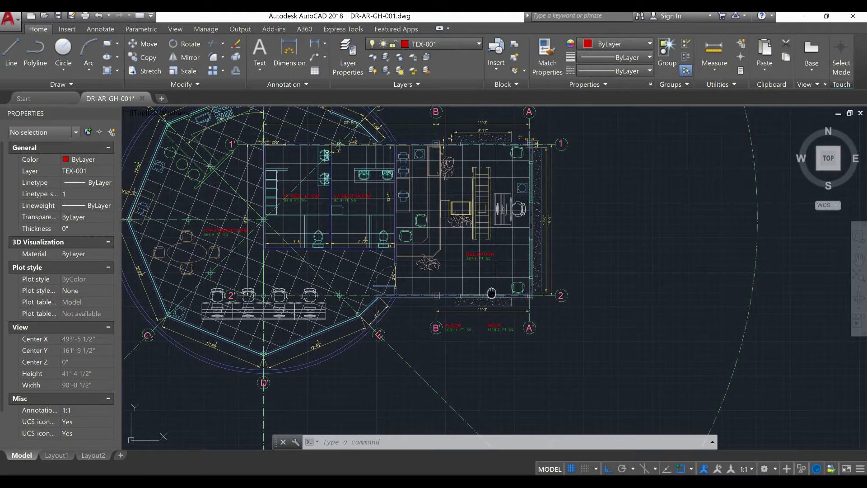
pyautogui.moveTo(497, 288); pyautogui.dragTo(532, 294, button='middle')
pyautogui.moveTo(349, 270); pyautogui.dragTo(373, 307, button='middle')
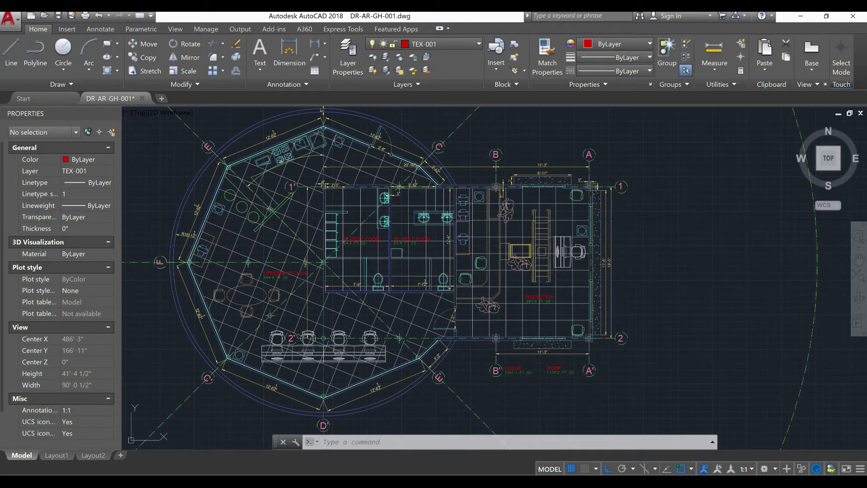
pyautogui.scroll(2, 422, 232)
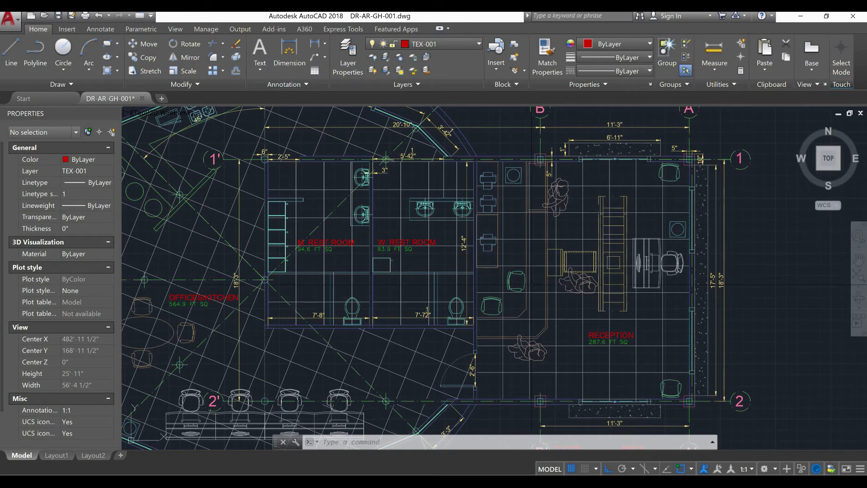
pyautogui.scroll(-2, 518, 292)
pyautogui.moveTo(517, 293)
pyautogui.mouseDown(button='middle')
pyautogui.moveTo(473, 265)
pyautogui.moveTo(514, 281)
pyautogui.moveTo(607, 279)
pyautogui.moveTo(512, 216)
pyautogui.mouseUp(button='middle')
pyautogui.scroll(2, 486, 279)
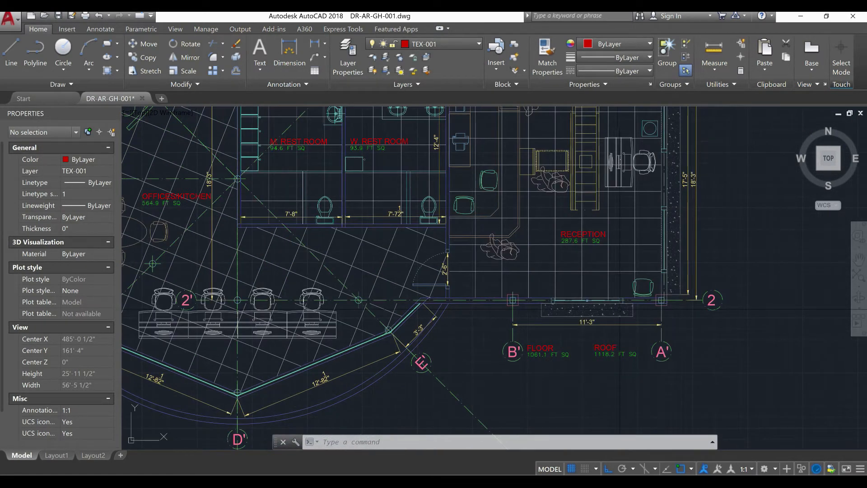
pyautogui.scroll(4, 620, 309)
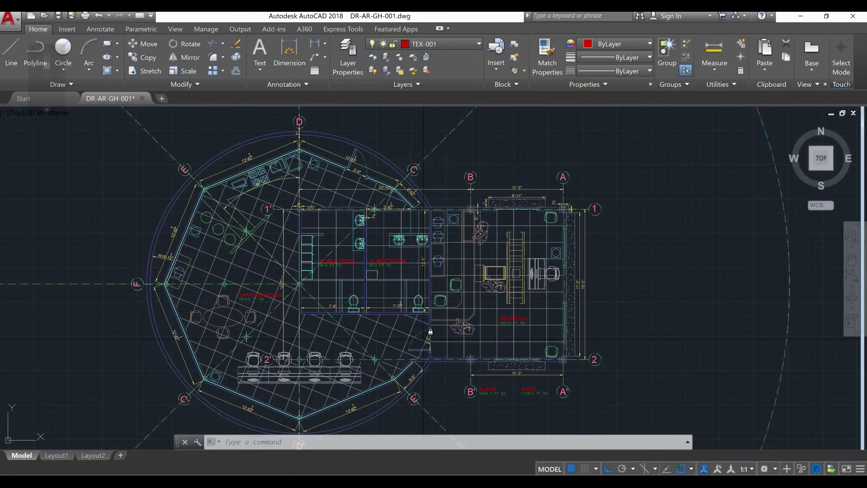
pyautogui.moveTo(356, 334); pyautogui.dragTo(377, 305, button='middle')
# Switch to Layout1 and look over its sheet and the existing viewport
pyautogui.click(60, 455)
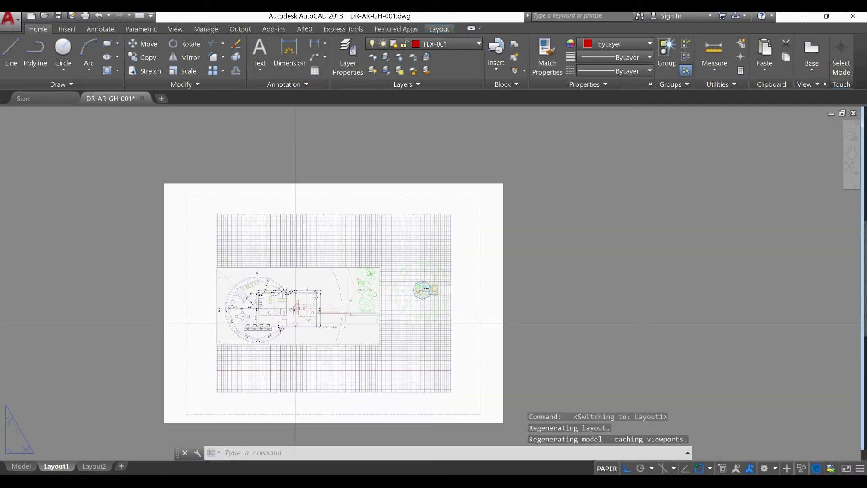
pyautogui.scroll(4, 296, 331)
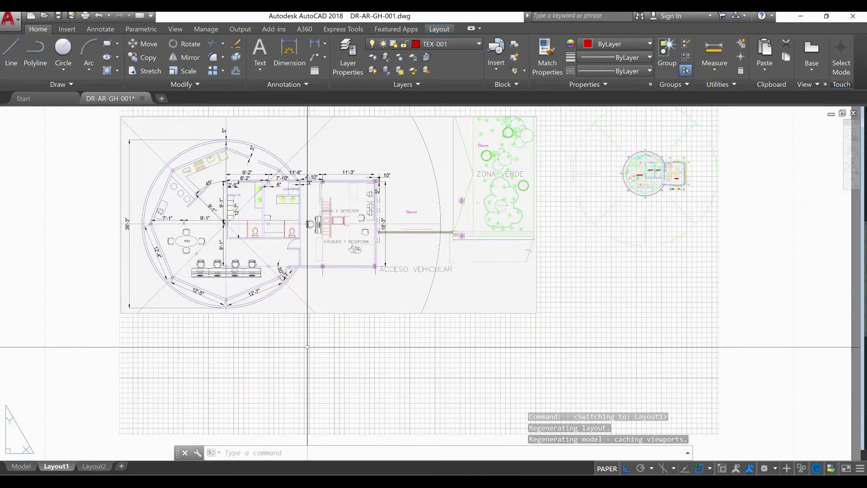
pyautogui.scroll(-4, 307, 347)
pyautogui.moveTo(307, 347); pyautogui.dragTo(310, 353, button='middle')
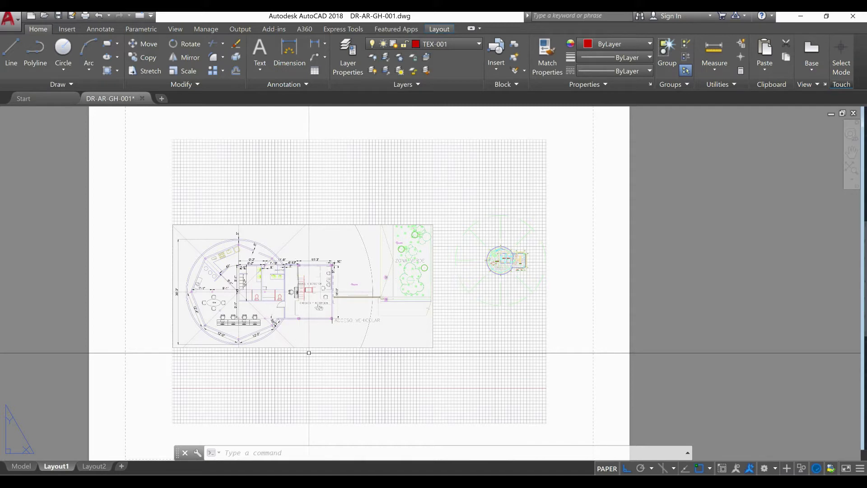
pyautogui.moveTo(494, 332); pyautogui.dragTo(488, 335, button='middle')
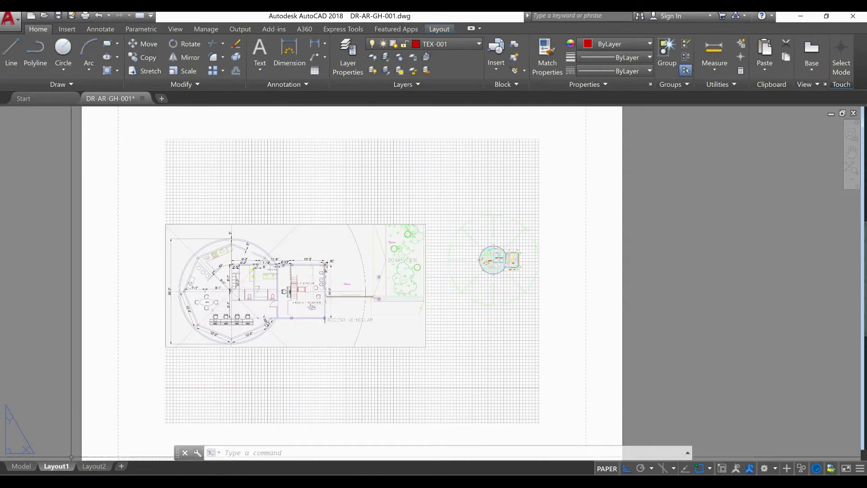
# Rename the Layout1 sheet as DR-AR-001
pyautogui.rightClick(53, 467)
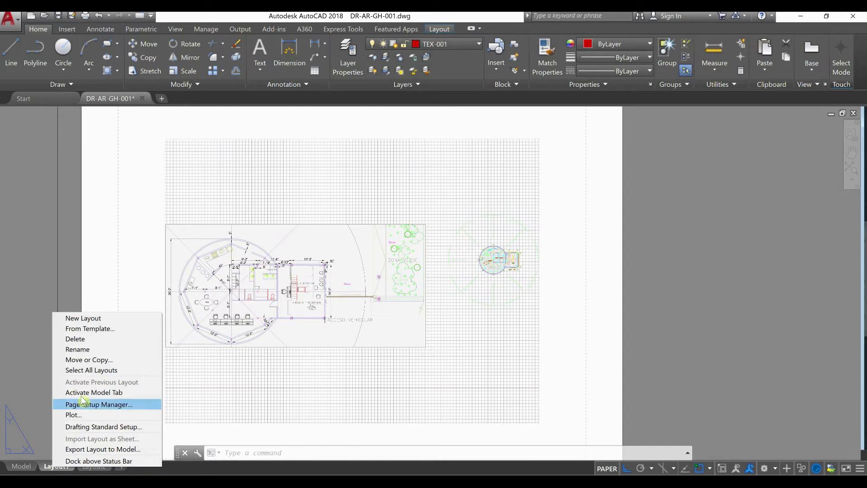
pyautogui.click(104, 351)
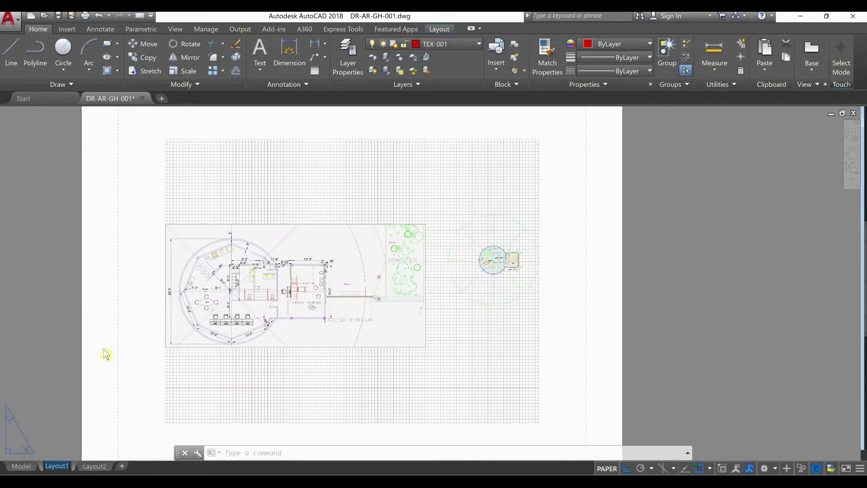
pyautogui.write('PM-')
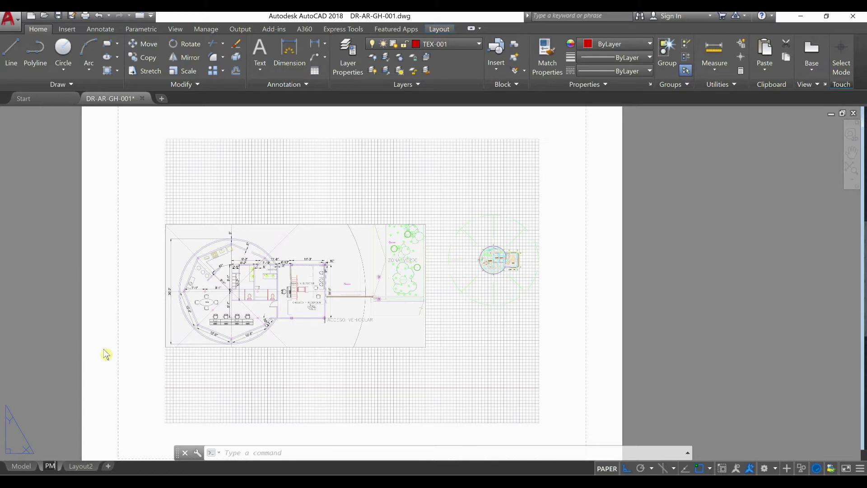
pyautogui.press('BackSpace')
pyautogui.press('BackSpace')
pyautogui.press('BackSpace')
pyautogui.write('D')
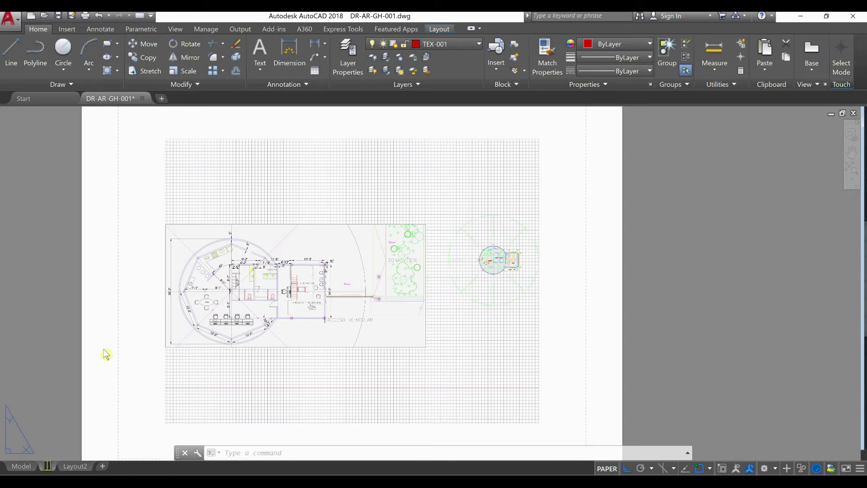
pyautogui.write('R-')
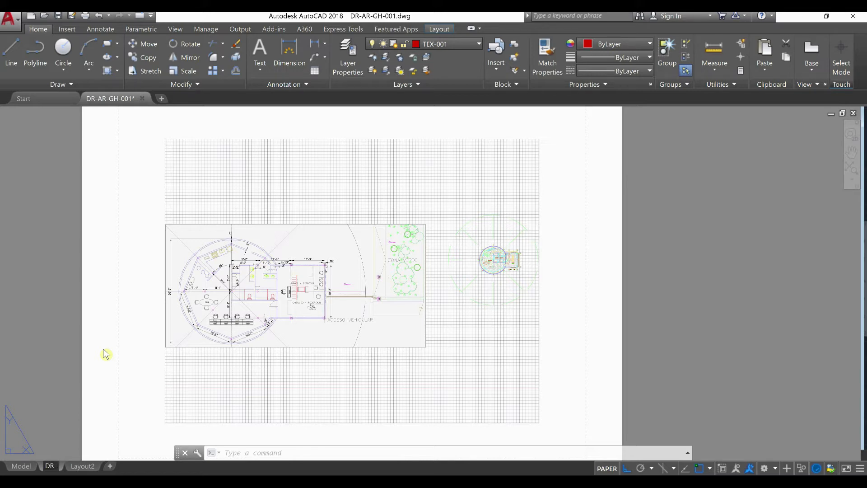
pyautogui.write('AR-')
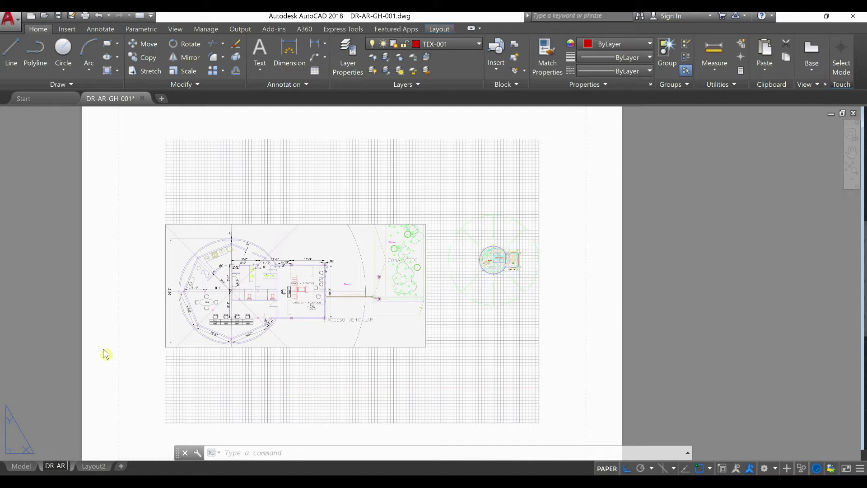
pyautogui.write('001')
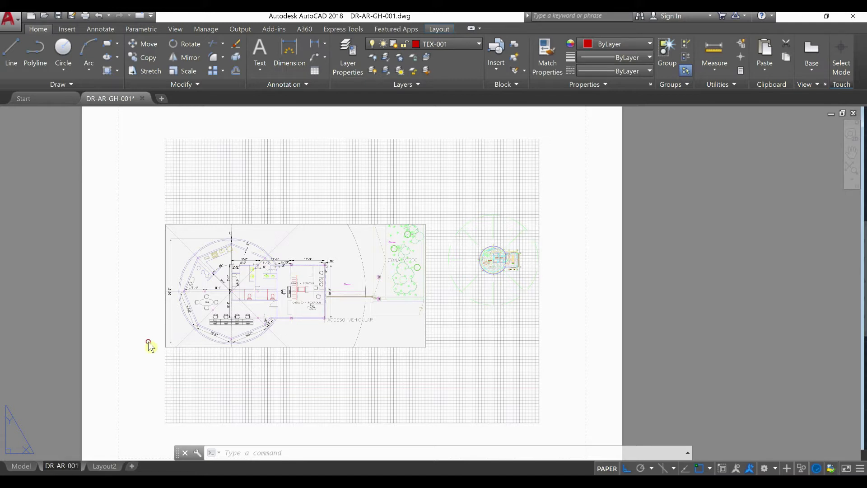
pyautogui.click(149, 346)
pyautogui.click(123, 392)
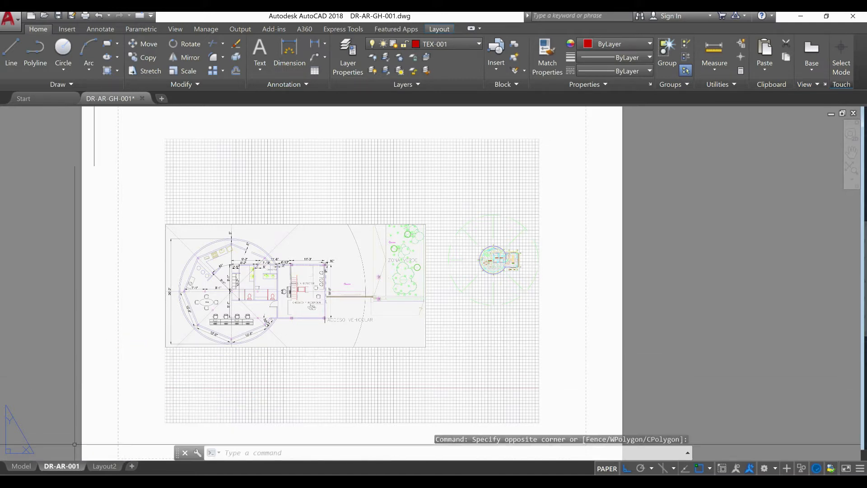
# Modify the DR-AR-001 layout's page setup to use the ISO A2 (594.00 x 420.00 MM) paper size
pyautogui.rightClick(63, 468)
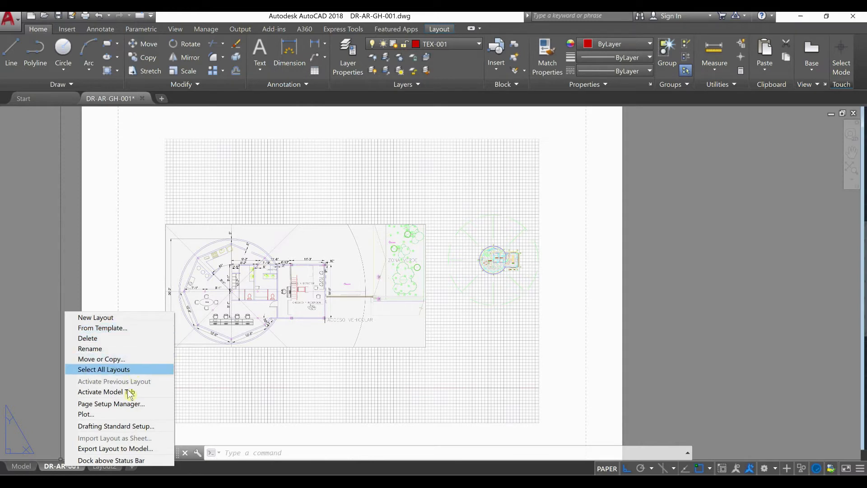
pyautogui.click(131, 403)
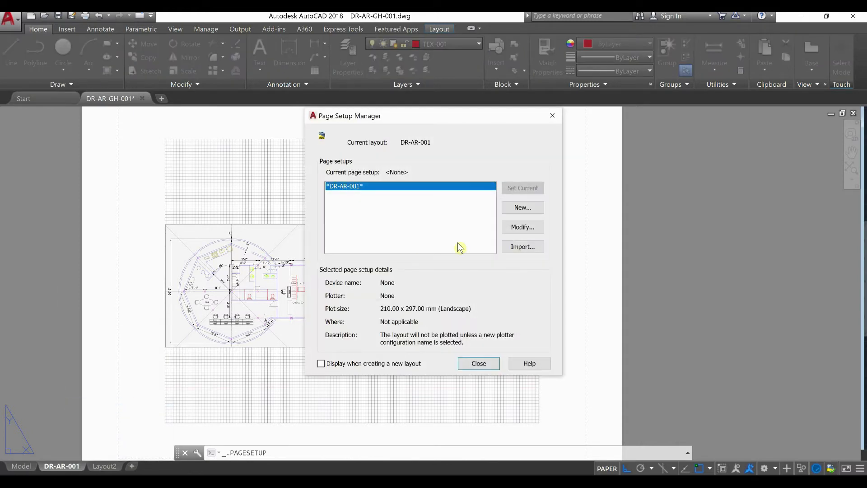
pyautogui.click(526, 227)
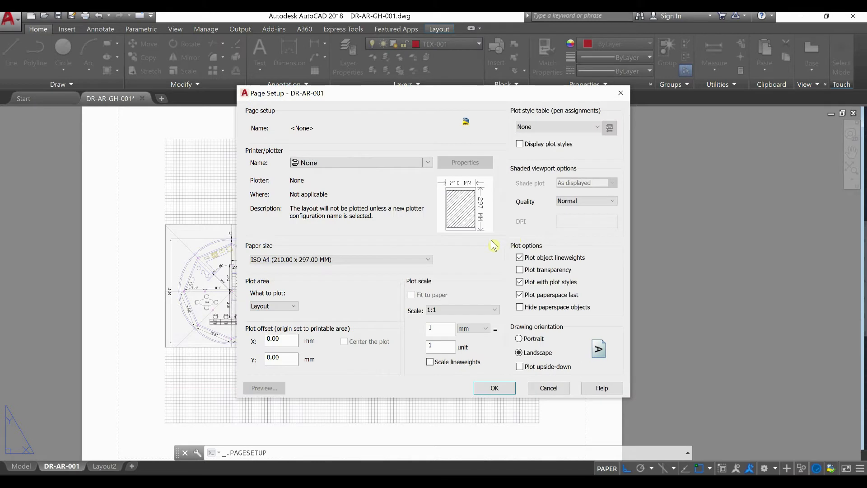
pyautogui.click(322, 260)
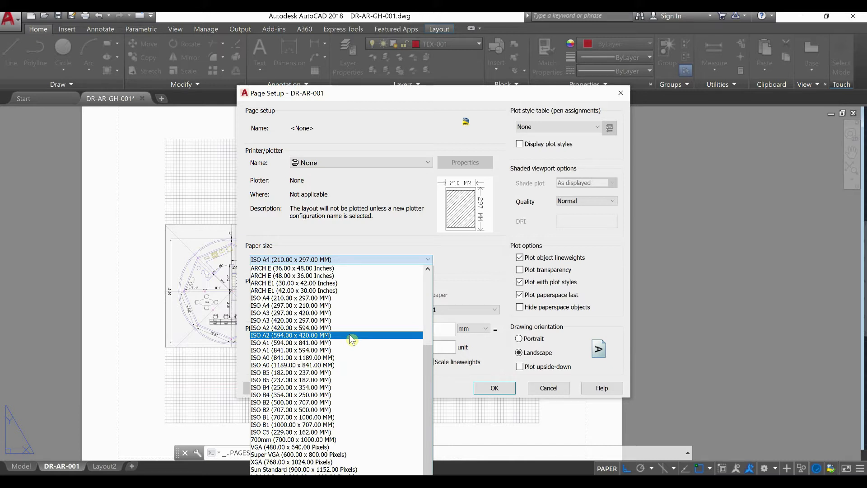
pyautogui.click(350, 336)
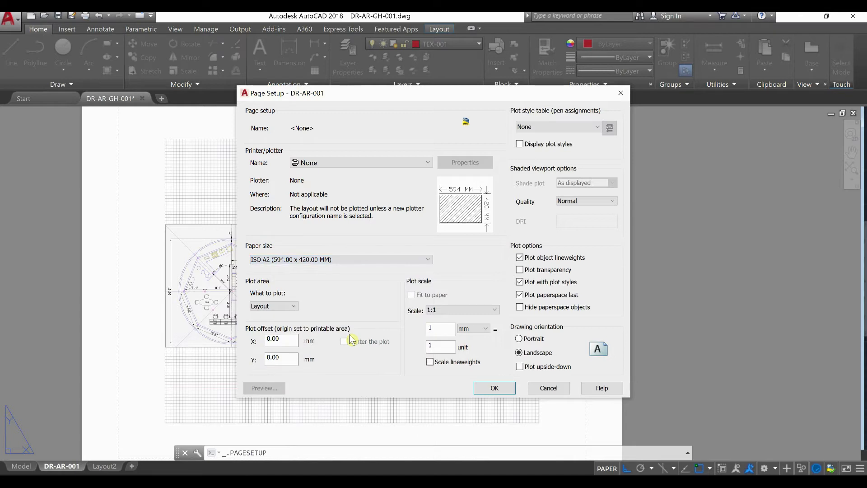
pyautogui.click(491, 389)
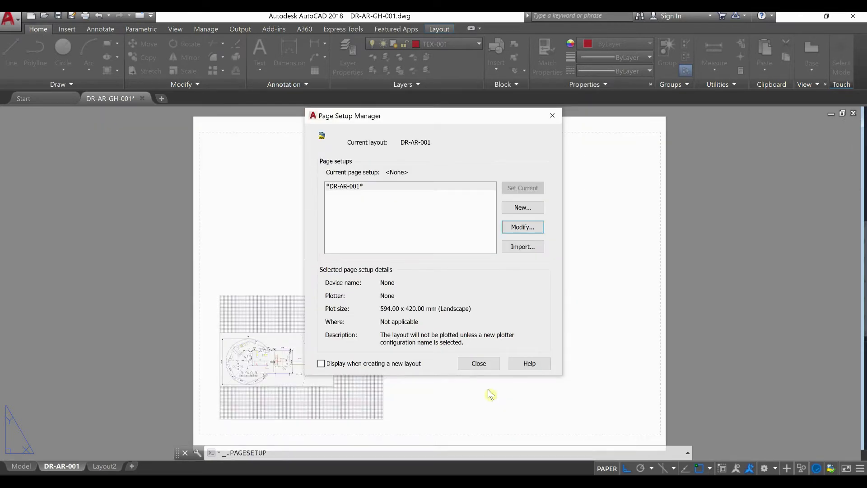
pyautogui.click(492, 363)
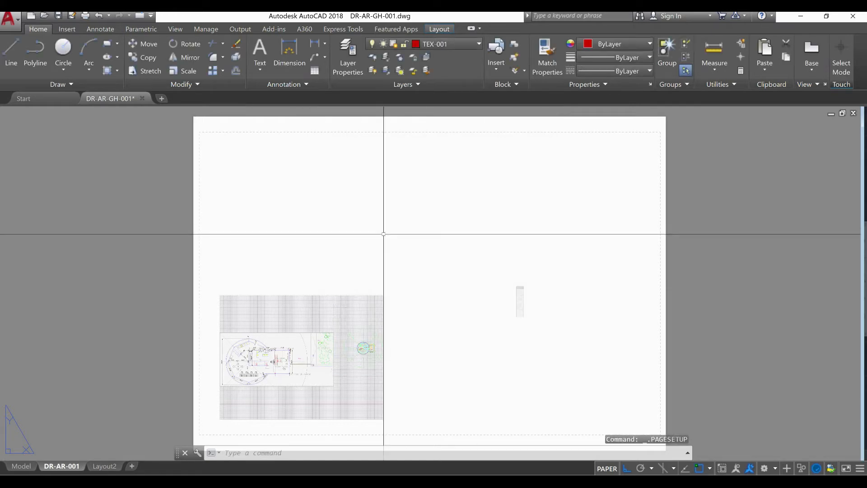
# Examine the upper-left corner of the DR-AR-001 sheet, comparing the paper edge with the dashed printable margin
pyautogui.scroll(2, 207, 128)
pyautogui.scroll(3, 204, 132)
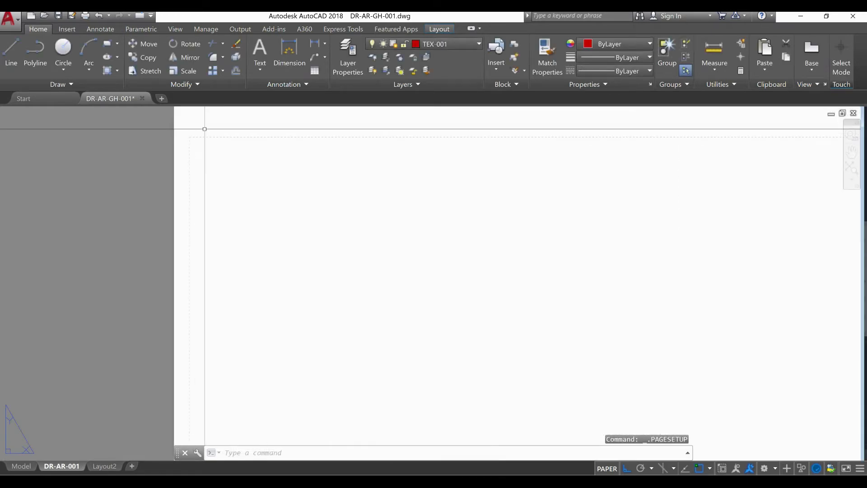
pyautogui.moveTo(193, 143); pyautogui.dragTo(187, 187, button='middle')
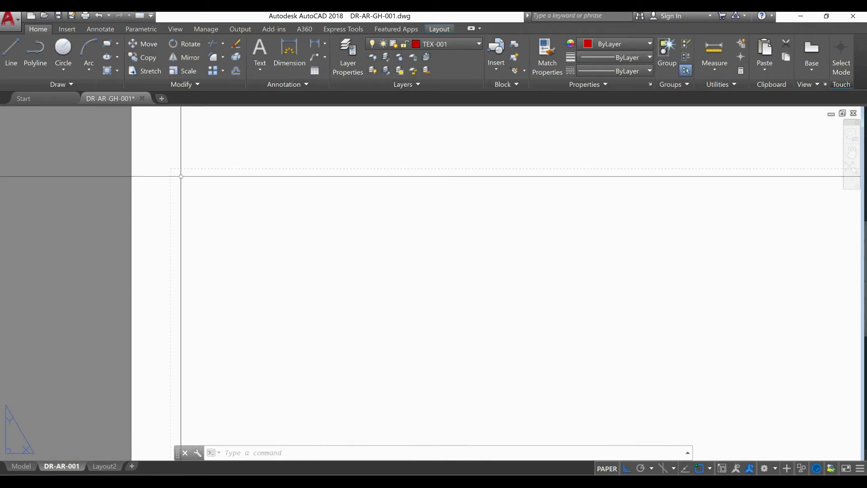
pyautogui.scroll(-3, 181, 181)
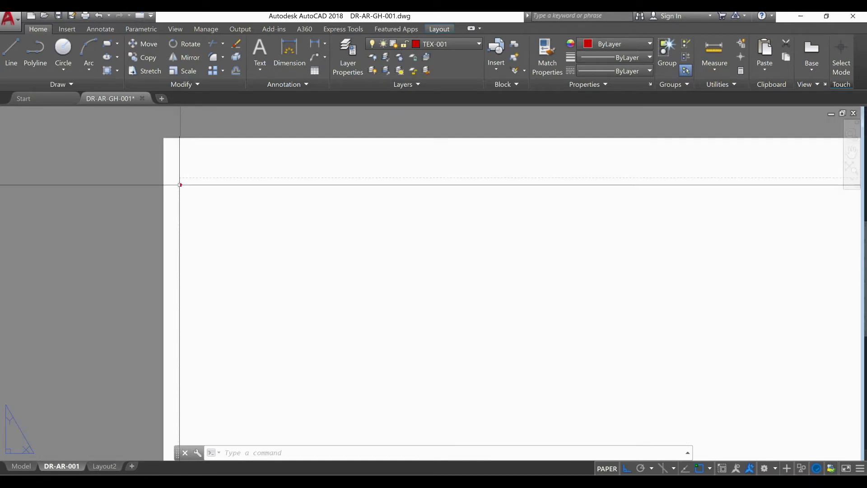
pyautogui.scroll(5, 182, 186)
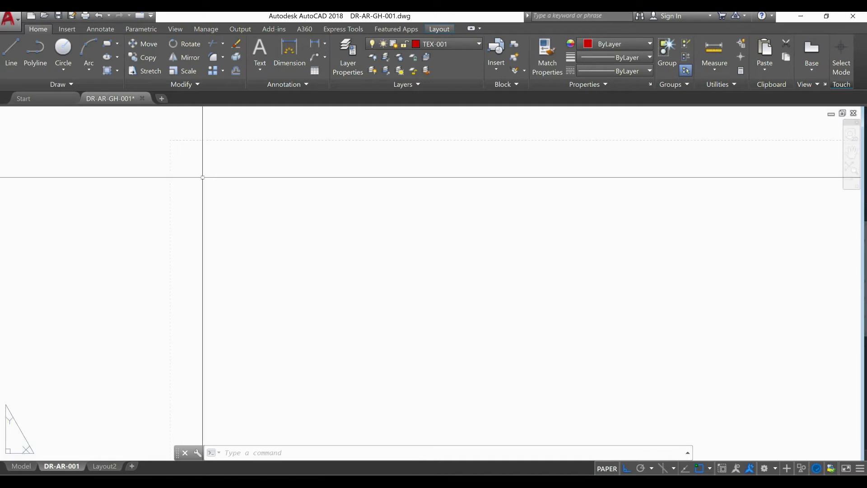
pyautogui.scroll(-3, 199, 176)
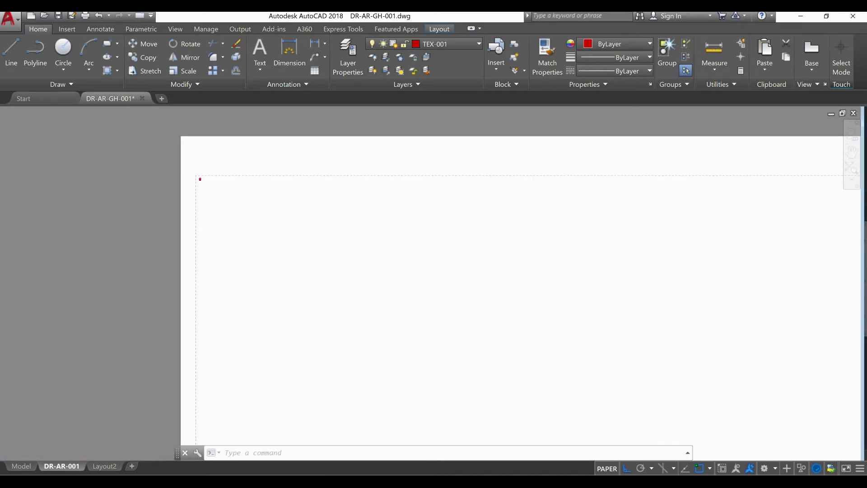
pyautogui.scroll(-5, 198, 177)
pyautogui.scroll(8, 352, 236)
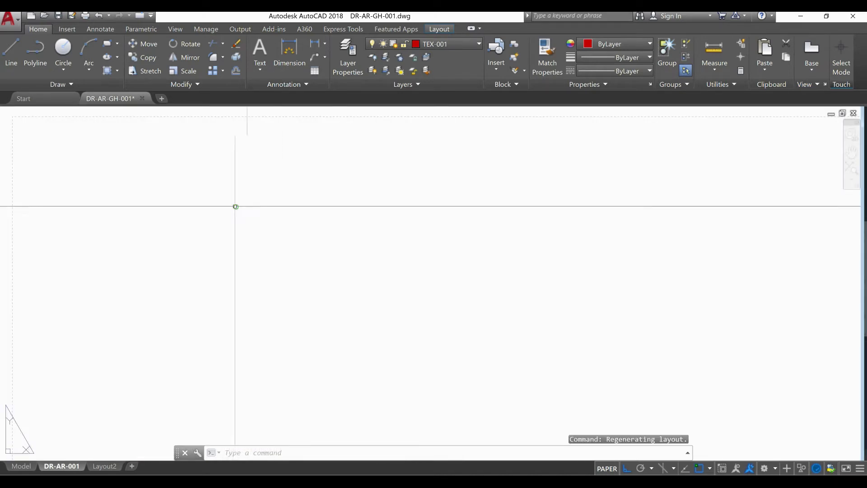
pyautogui.moveTo(235, 206); pyautogui.dragTo(364, 233, button='middle')
pyautogui.scroll(6, 152, 141)
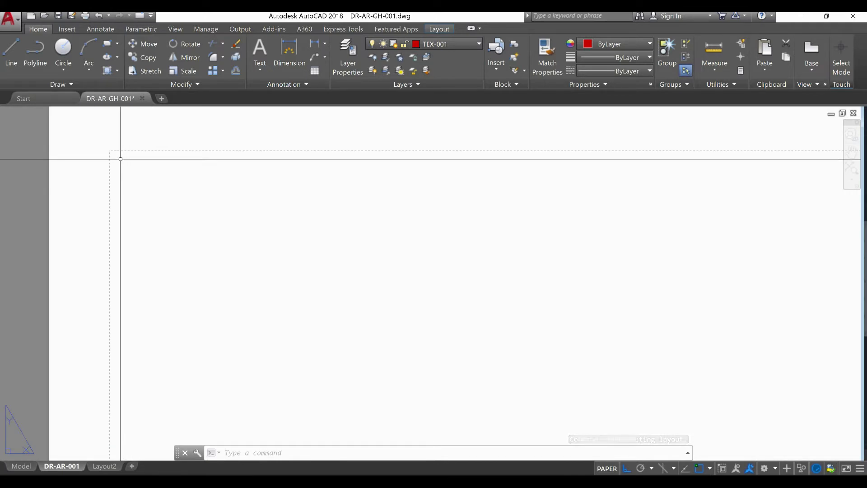
# Draw a rectangle on the DR-AR-001 sheet along the dashed printable margin, from its upper-left corner to its lower-right corner
pyautogui.write('REC')
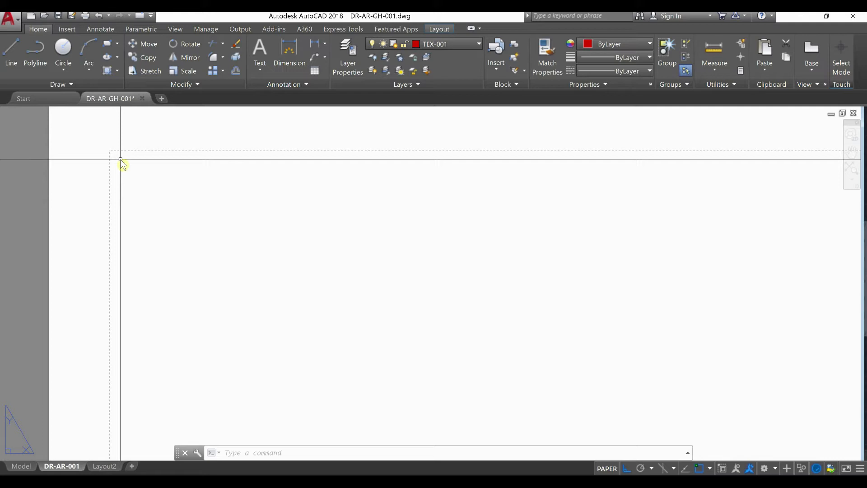
pyautogui.click(165, 185)
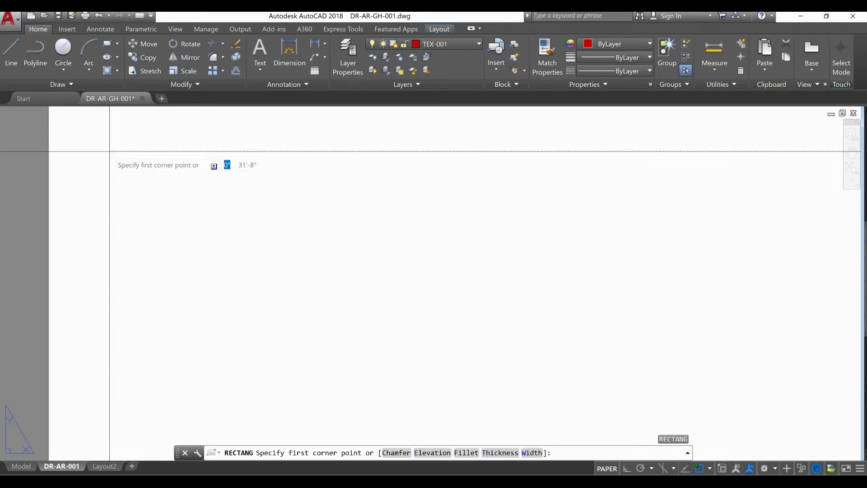
pyautogui.click(111, 150)
pyautogui.scroll(-4, 162, 203)
pyautogui.scroll(-4, 161, 204)
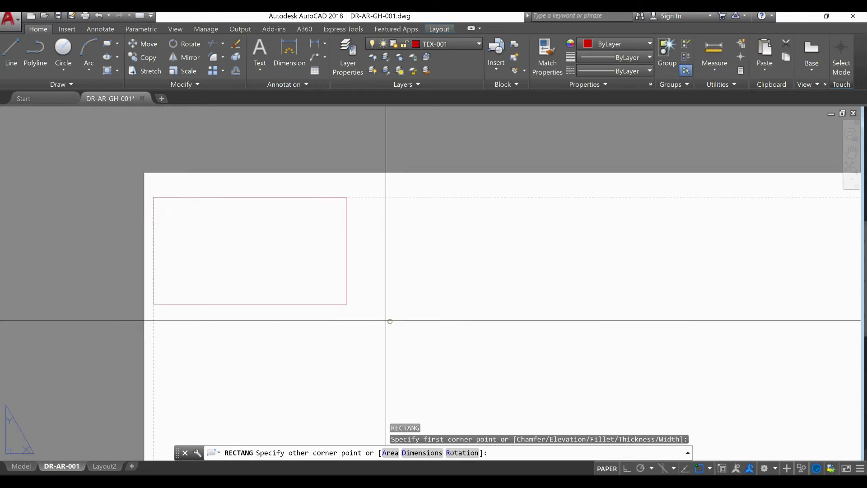
pyautogui.moveTo(390, 321); pyautogui.dragTo(181, 136, button='middle')
pyautogui.scroll(-2, 182, 137)
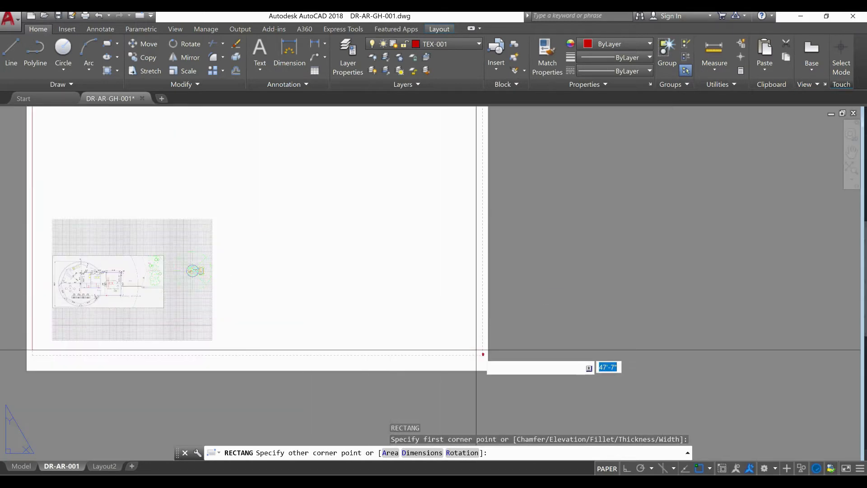
pyautogui.scroll(2, 484, 359)
pyautogui.scroll(3, 486, 362)
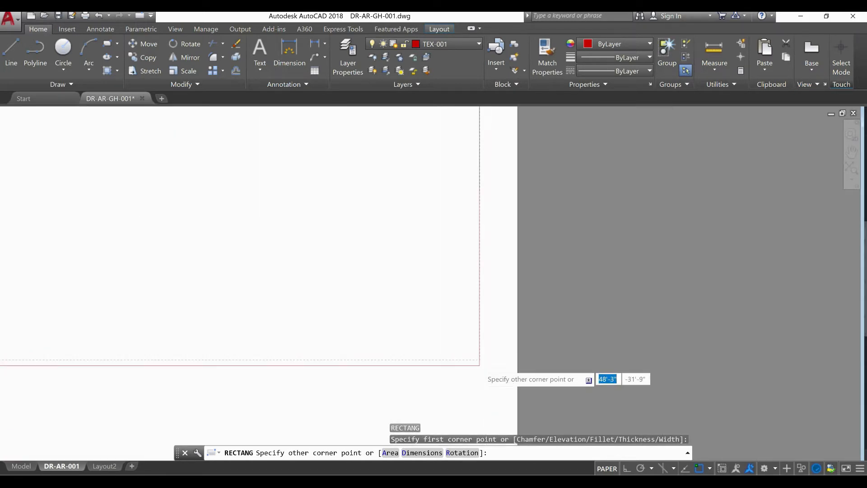
pyautogui.click(480, 357)
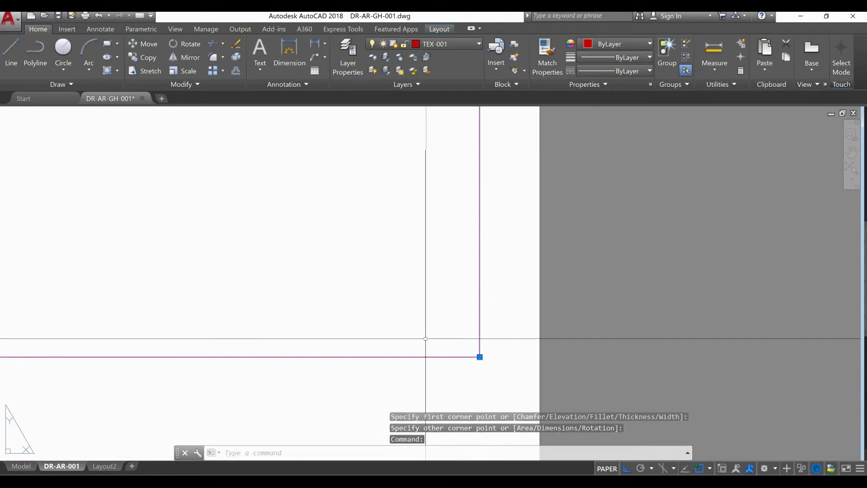
# Copy the sheet's border rectangle and paste it into model space in the empty area right of the floor plan
pyautogui.hotkey('ctrl', 'c')
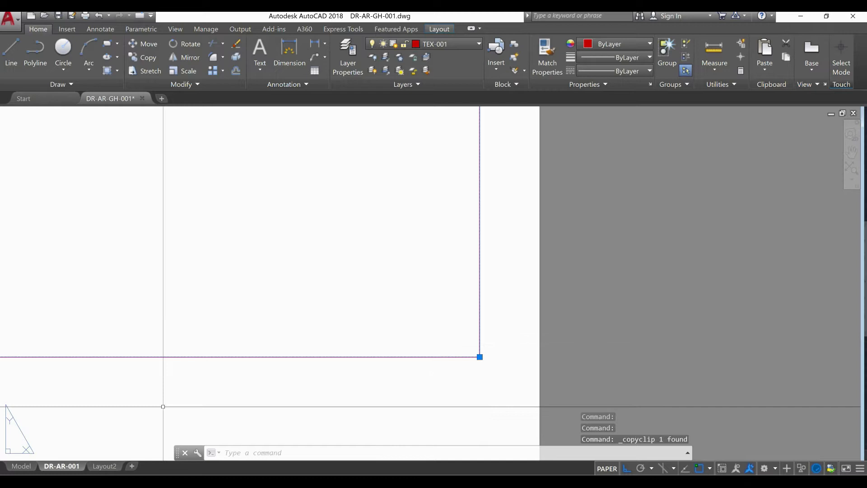
pyautogui.click(21, 466)
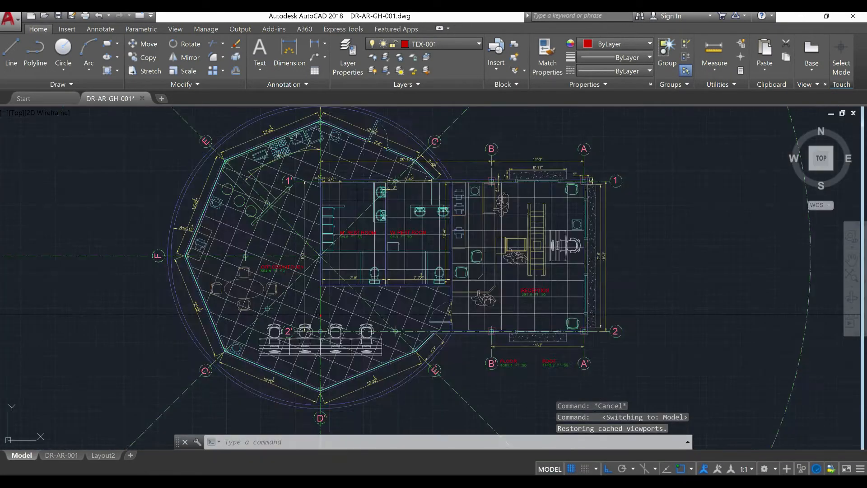
pyautogui.scroll(-2, 318, 307)
pyautogui.moveTo(406, 331); pyautogui.dragTo(212, 332, button='middle')
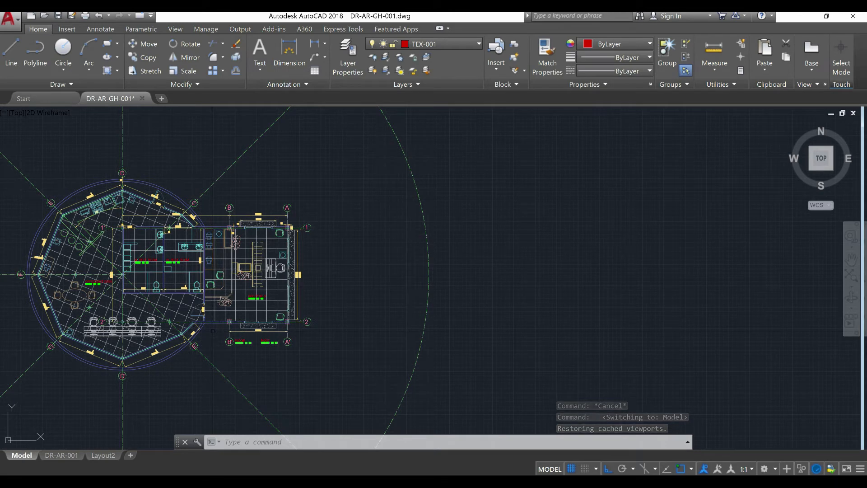
pyautogui.hotkey('ctrl', 'c')
pyautogui.scroll(-2, 381, 329)
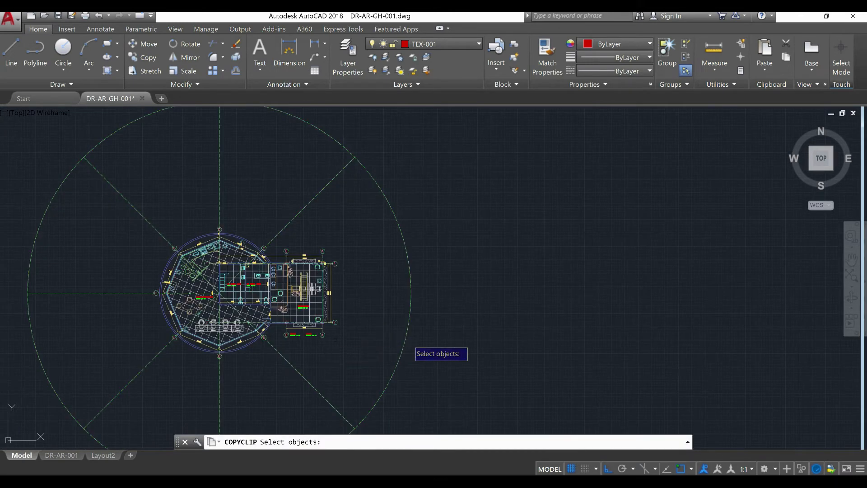
pyautogui.press('Escape')
pyautogui.press('Escape')
pyautogui.hotkey('ctrl', 'v')
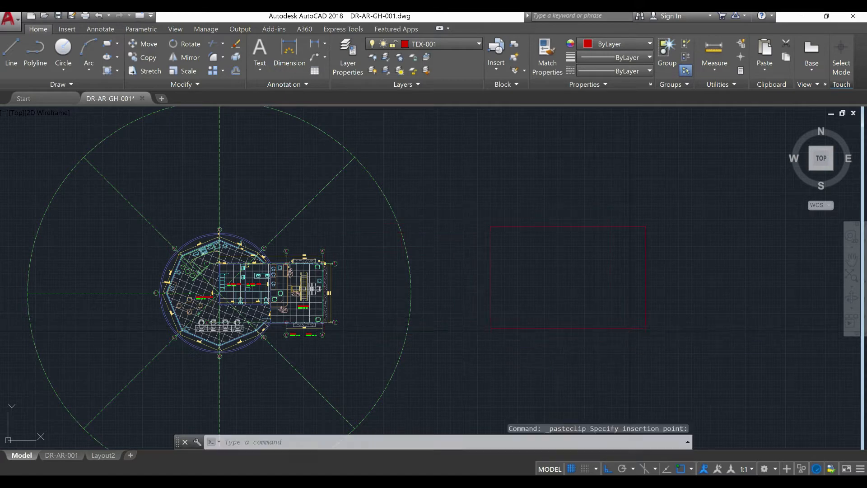
pyautogui.moveTo(615, 343); pyautogui.dragTo(335, 347, button='middle')
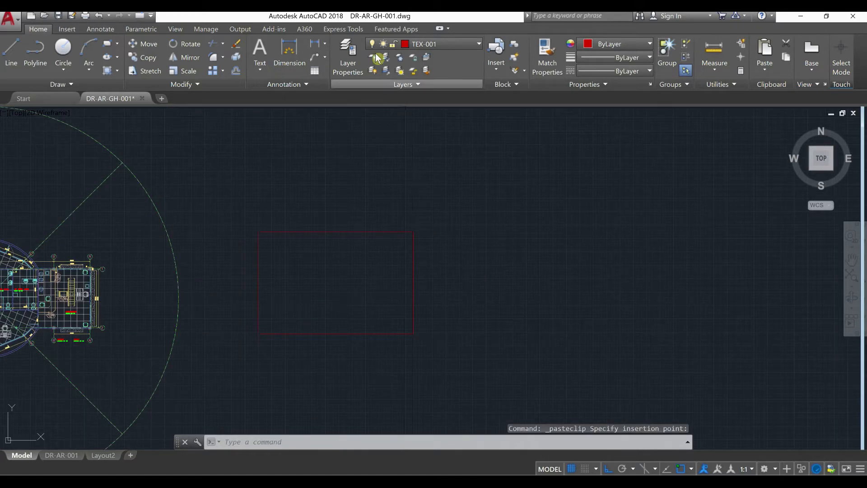
# Create a new layer named FF-001
pyautogui.click(348, 58)
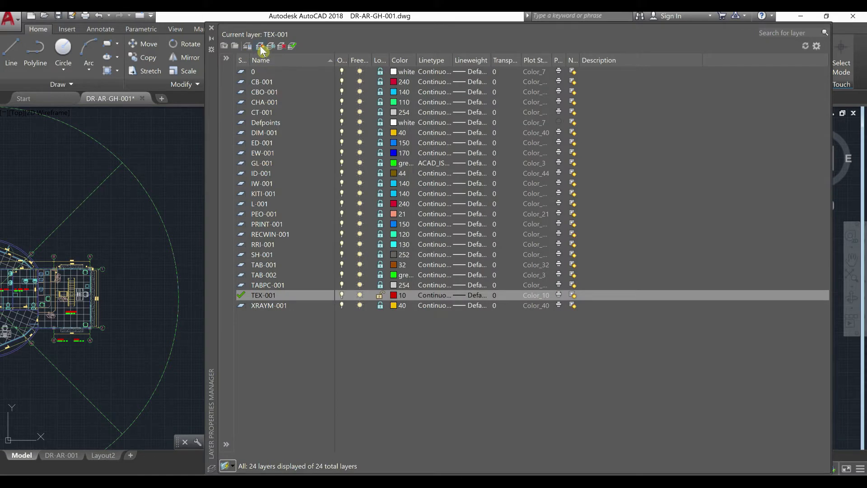
pyautogui.click(261, 47)
pyautogui.write('DRA')
pyautogui.press('BackSpace')
pyautogui.press('BackSpace')
pyautogui.press('BackSpace')
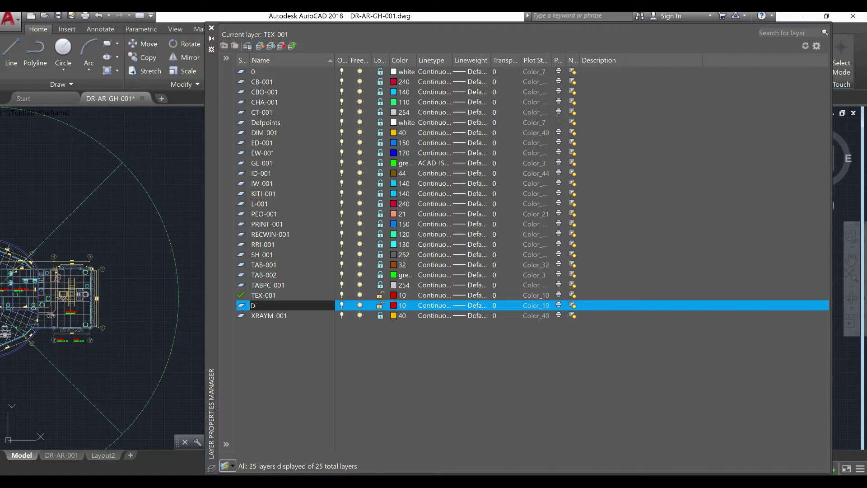
pyautogui.write('FF-001')
pyautogui.press('Return')
# Set the FF-001 layer's color to 253 and make it the current layer
pyautogui.click(394, 308)
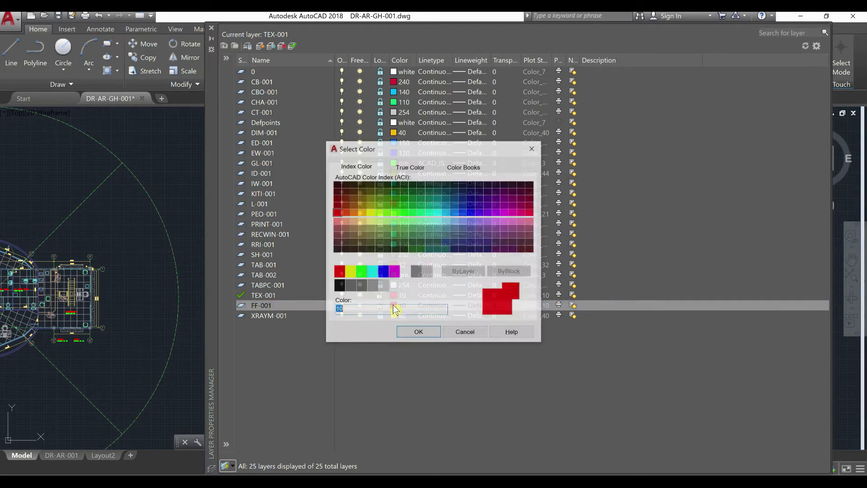
pyautogui.click(371, 286)
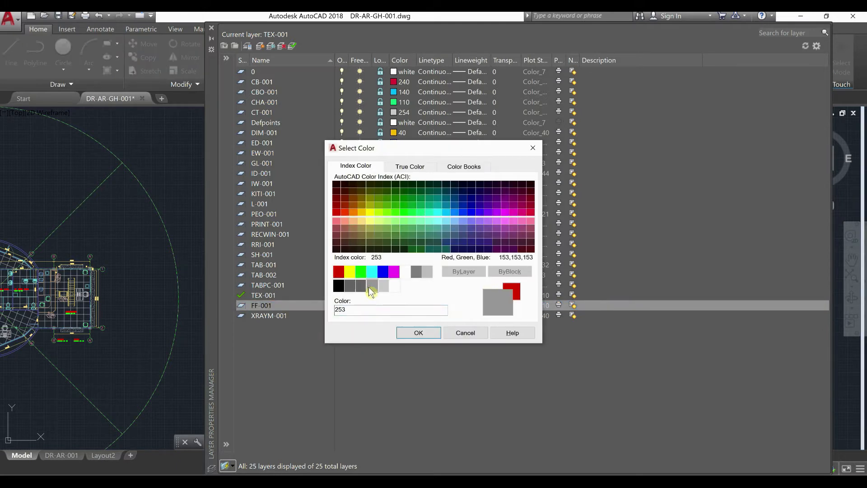
pyautogui.click(419, 333)
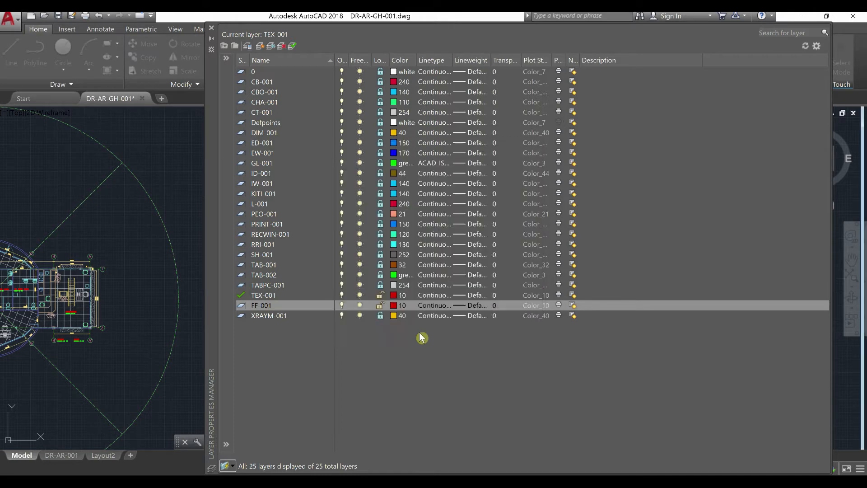
pyautogui.click(293, 47)
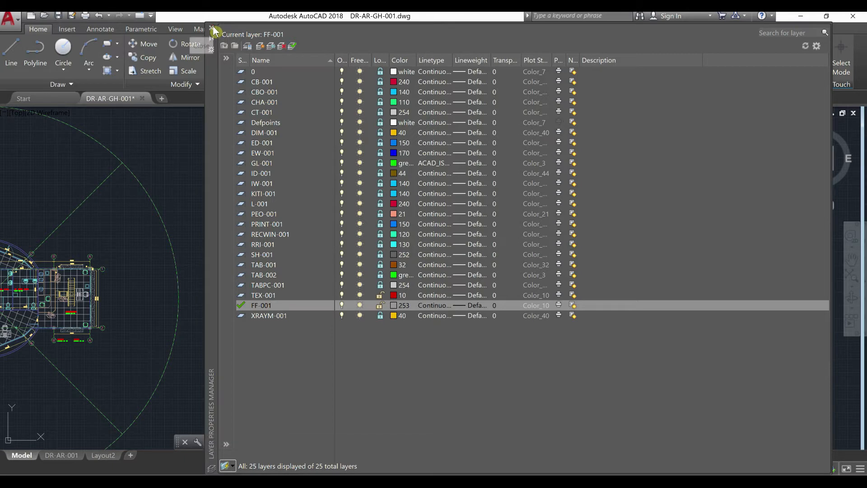
pyautogui.click(212, 28)
# Move the pasted border rectangle to the FF-001 layer and clear the selection
pyautogui.click(478, 317)
pyautogui.click(388, 289)
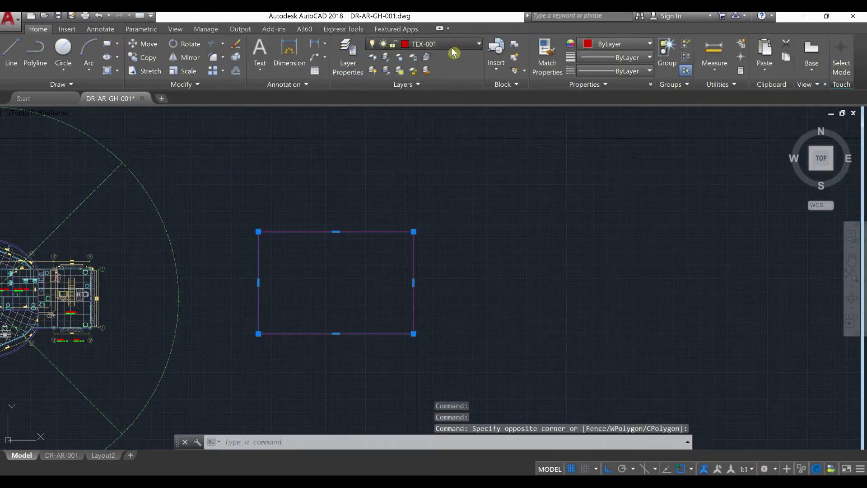
pyautogui.click(457, 44)
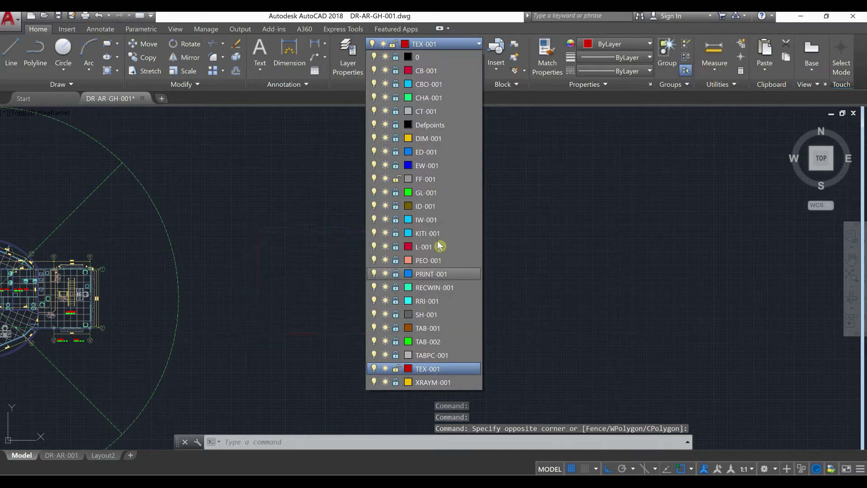
pyautogui.click(441, 179)
pyautogui.click(456, 267)
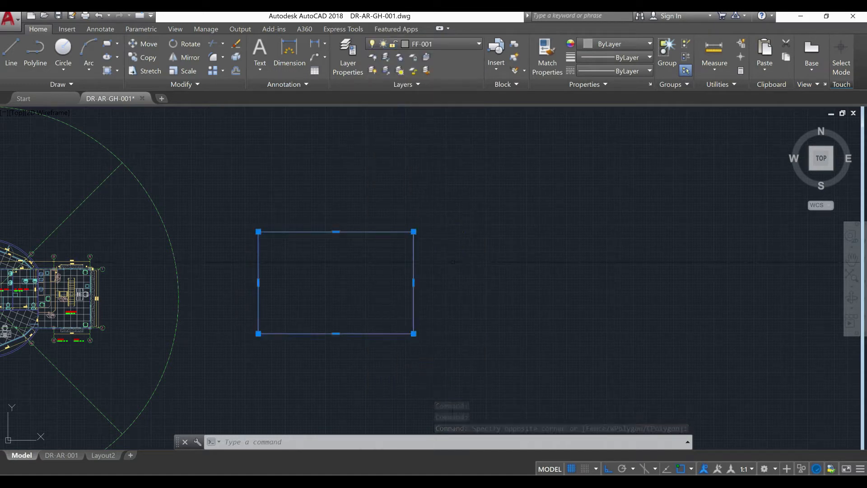
pyautogui.press('Escape')
pyautogui.press('Escape')
pyautogui.press('Escape')
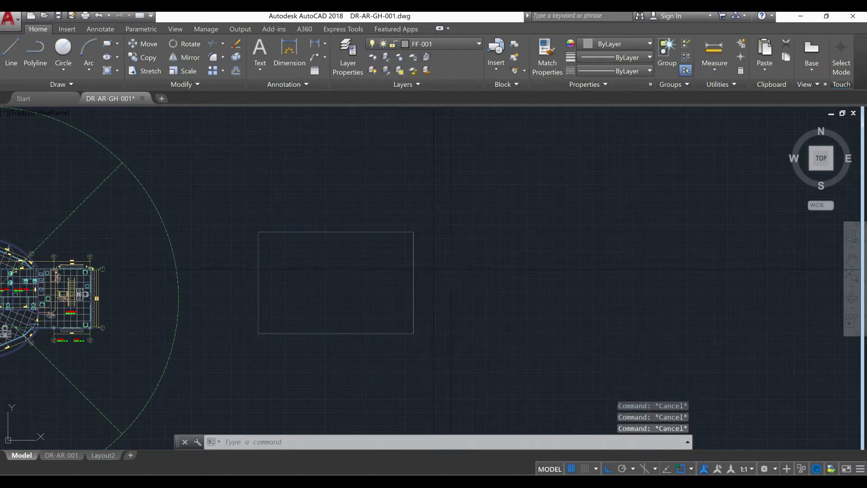
# Lock the TEX-001 layer
pyautogui.click(457, 45)
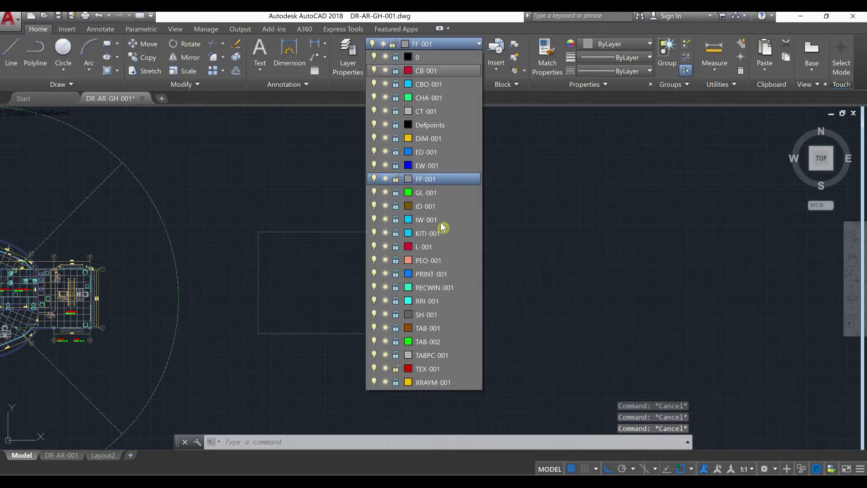
pyautogui.click(397, 369)
pyautogui.click(398, 368)
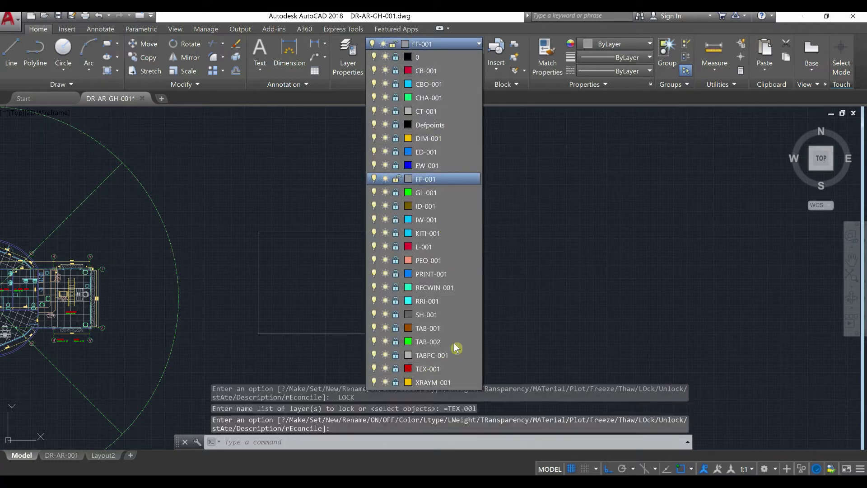
pyautogui.click(536, 246)
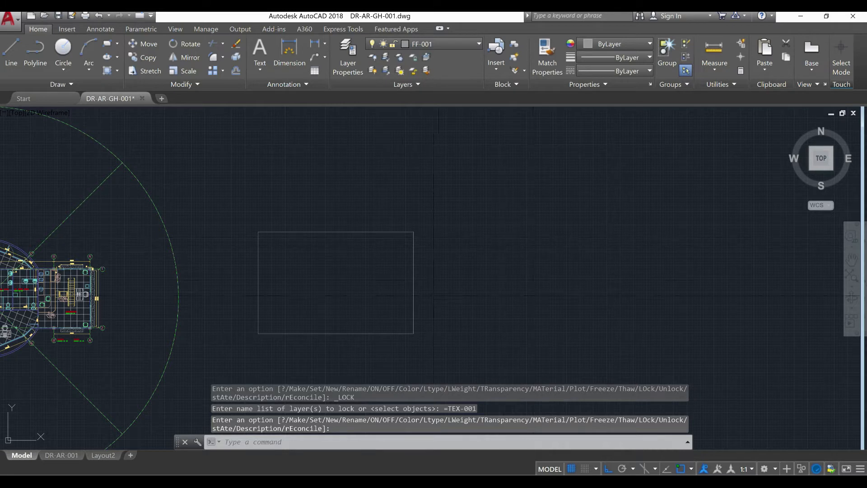
# Offset the border rectangle 5" inward to form a double frame
pyautogui.scroll(4, 393, 299)
pyautogui.moveTo(394, 300)
pyautogui.mouseDown(button='middle')
pyautogui.moveTo(503, 296)
pyautogui.moveTo(490, 305)
pyautogui.mouseUp(button='middle')
pyautogui.scroll(-2, 438, 299)
pyautogui.scroll(2, 492, 295)
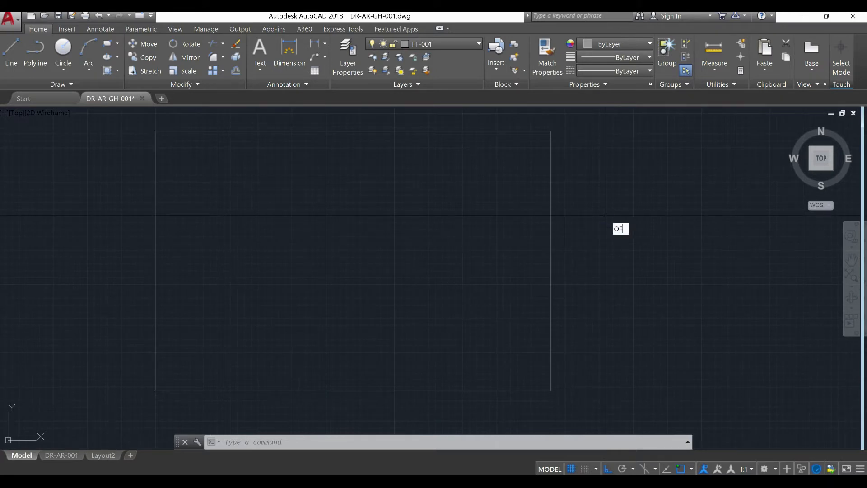
pyautogui.press('Return')
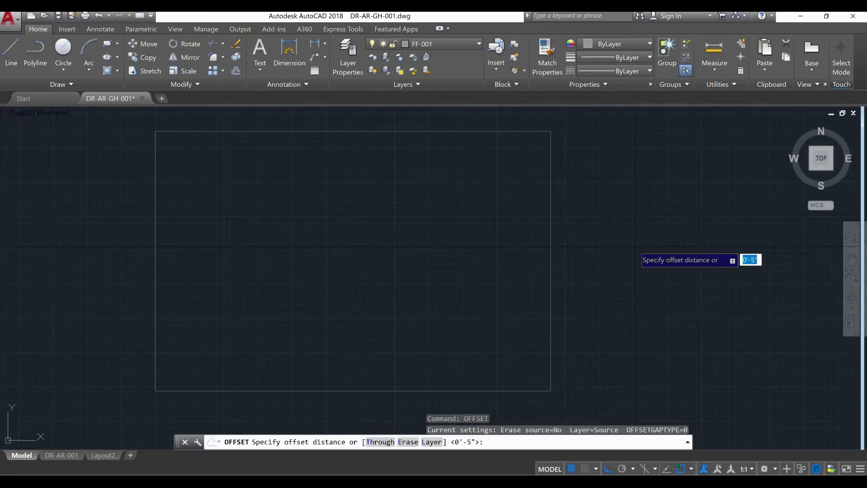
pyautogui.write('5"')
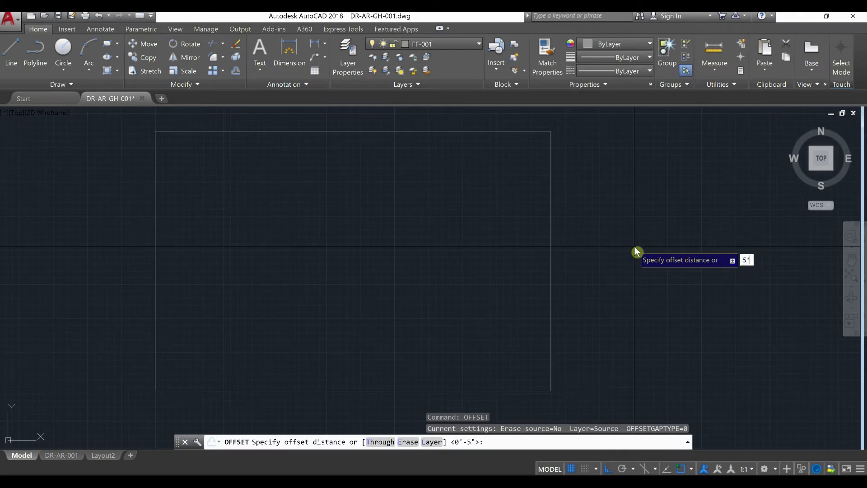
pyautogui.press('Return')
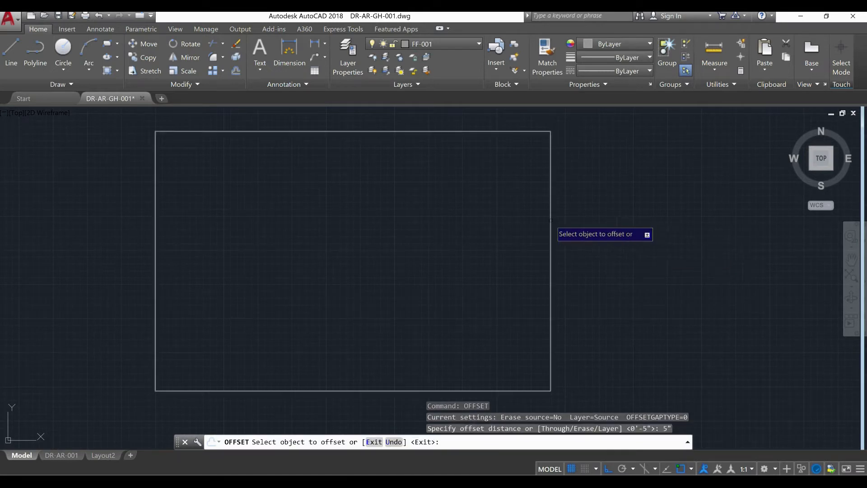
pyautogui.click(551, 213)
pyautogui.rightClick(527, 181)
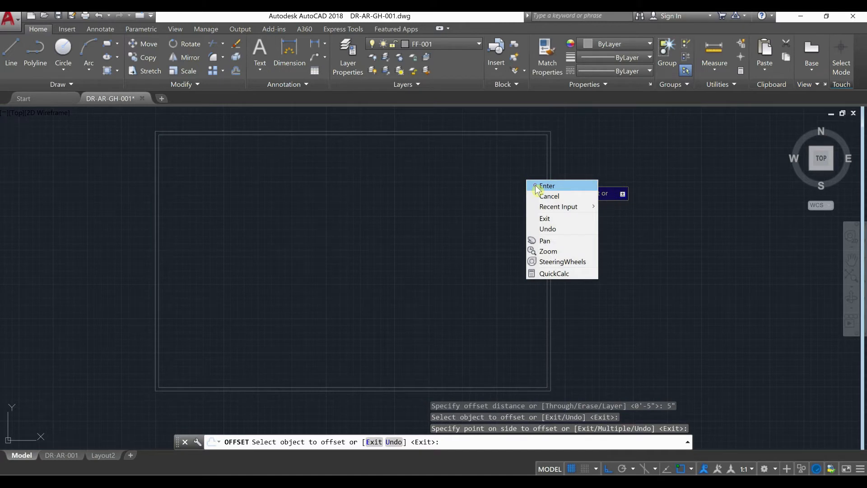
pyautogui.click(547, 185)
# Examine the gap between the outer and inner frame rectangles around the upper-right corner
pyautogui.scroll(4, 125, 174)
pyautogui.scroll(-4, 312, 181)
pyautogui.moveTo(368, 217); pyautogui.dragTo(323, 217, button='middle')
pyautogui.moveTo(450, 231); pyautogui.dragTo(324, 229, button='middle')
pyautogui.scroll(3, 488, 184)
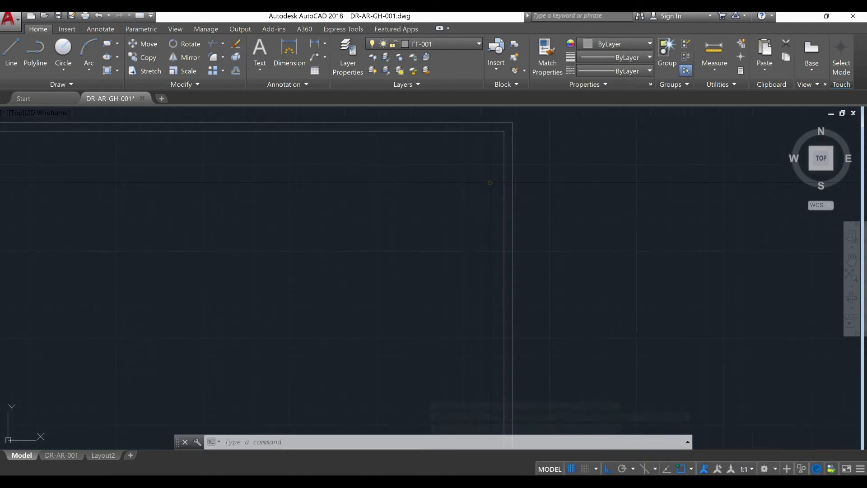
pyautogui.scroll(6, 494, 172)
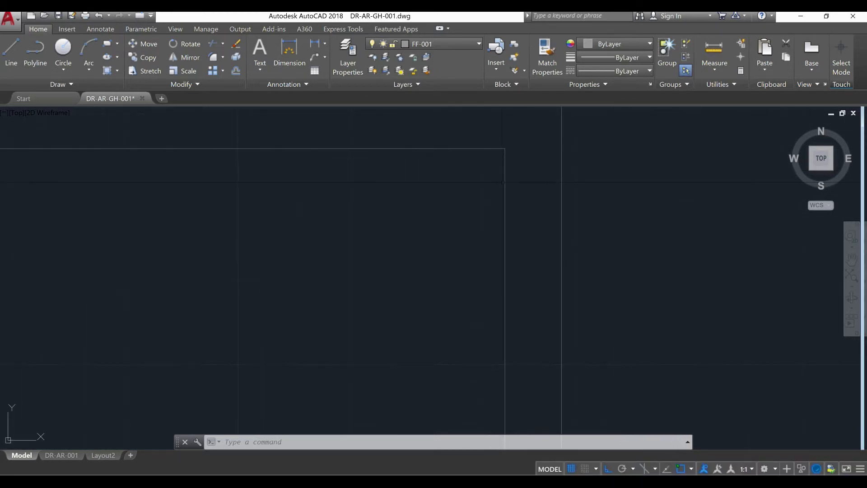
pyautogui.scroll(-4, 503, 182)
pyautogui.scroll(3, 511, 201)
pyautogui.moveTo(511, 201); pyautogui.dragTo(508, 235, button='middle')
pyautogui.scroll(-6, 470, 217)
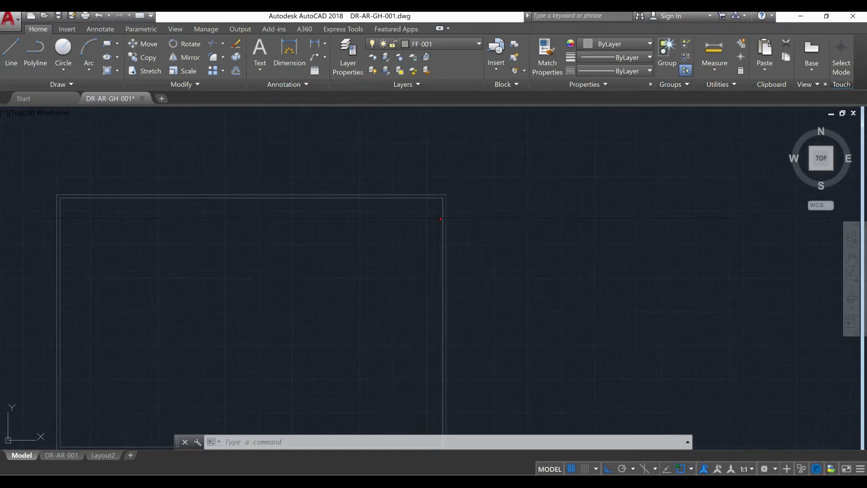
pyautogui.scroll(2, 438, 218)
pyautogui.scroll(4, 437, 208)
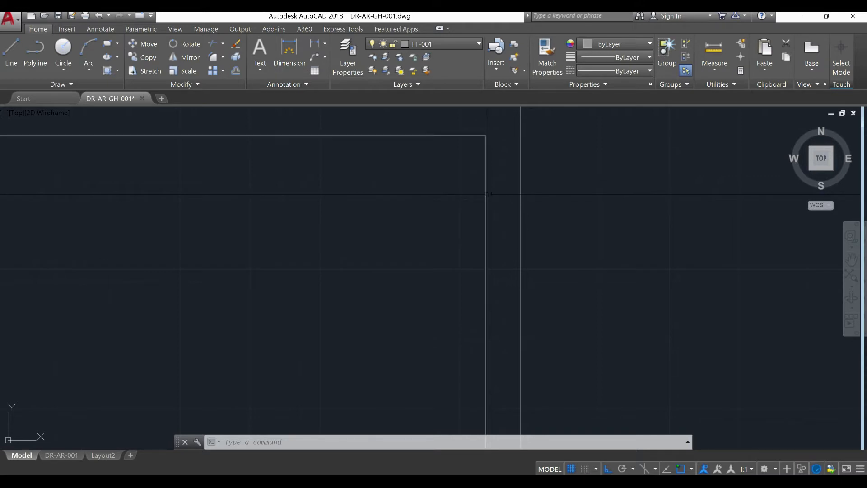
pyautogui.scroll(-6, 490, 195)
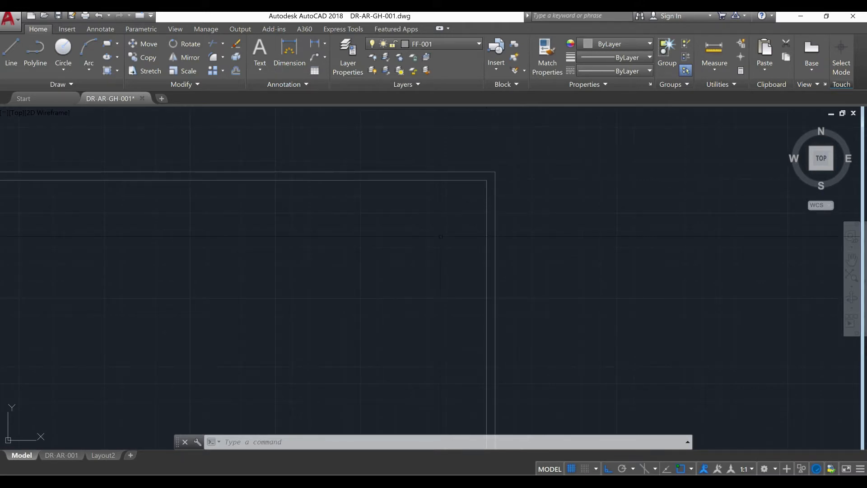
pyautogui.scroll(-5, 441, 236)
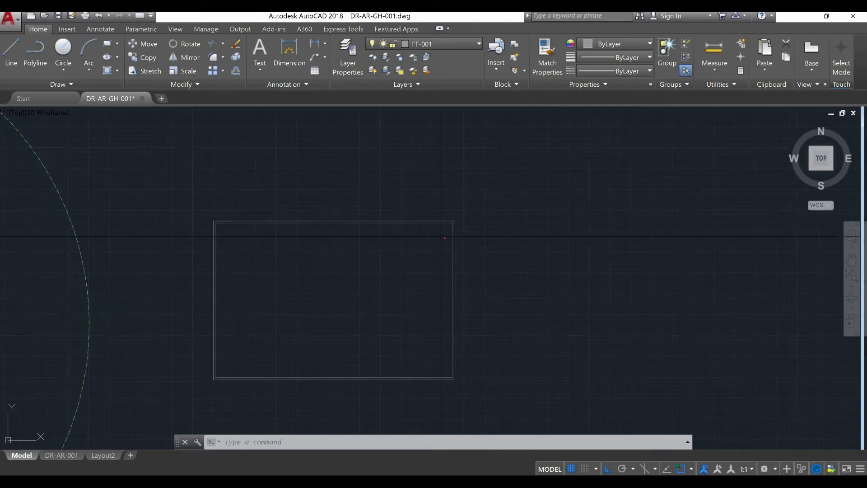
# Draw construction lines from the inner frame's upper-right corner, 5" down and then 5" to the left
pyautogui.moveTo(482, 266); pyautogui.dragTo(467, 247, button='middle')
pyautogui.scroll(8, 434, 234)
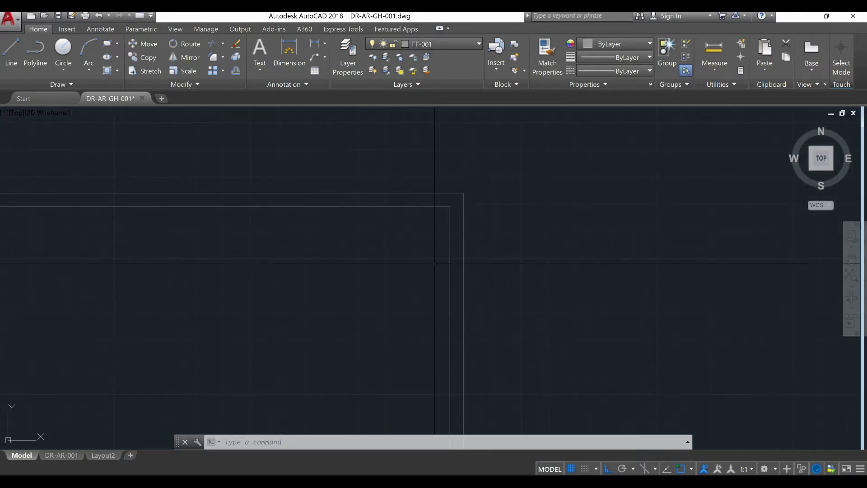
pyautogui.press('Return')
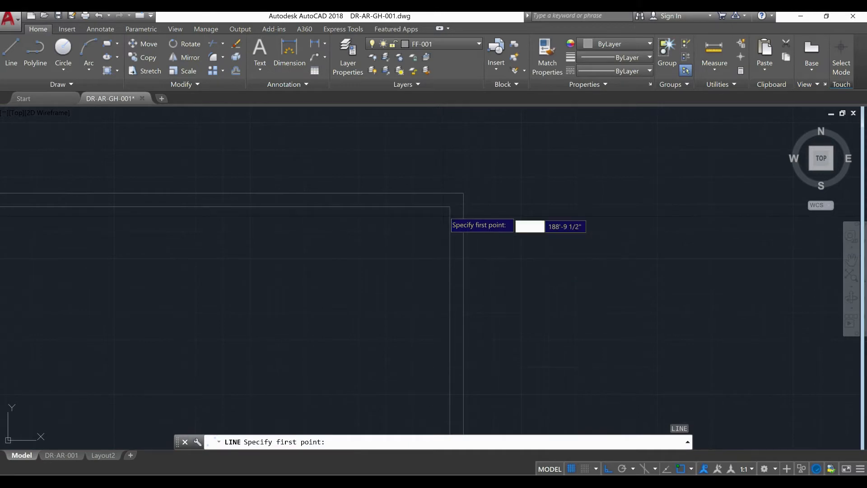
pyautogui.click(450, 206)
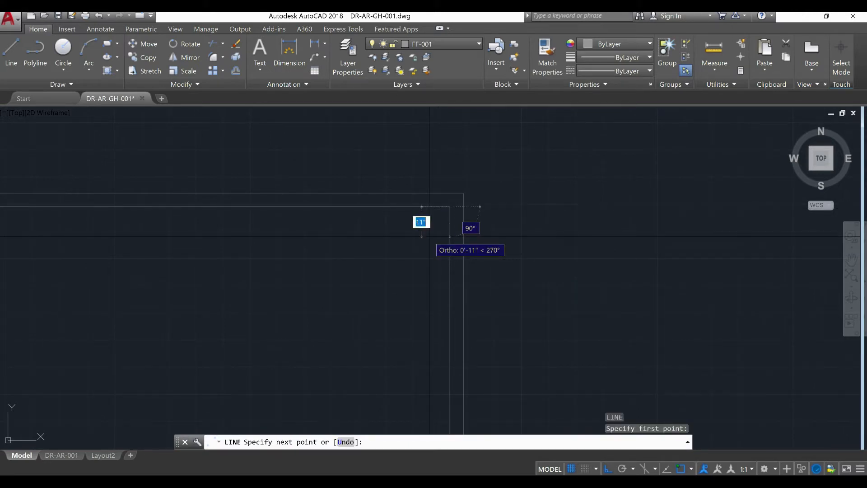
pyautogui.write('5')
pyautogui.press('Return')
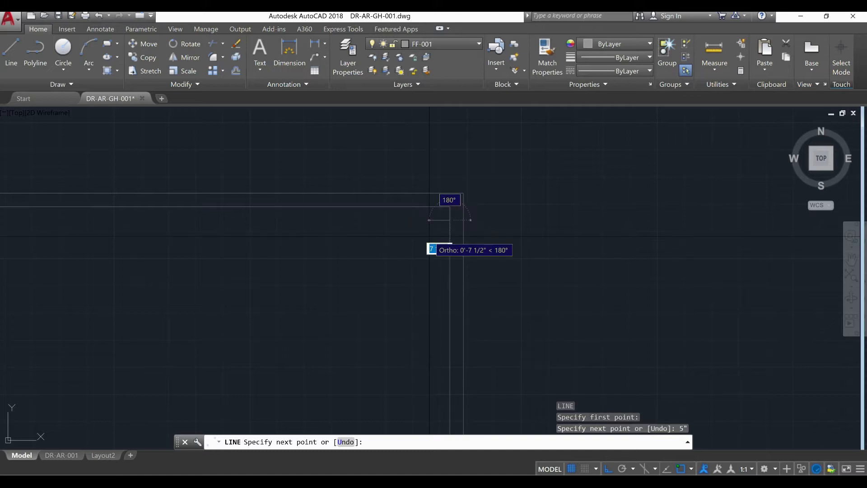
pyautogui.write('5')
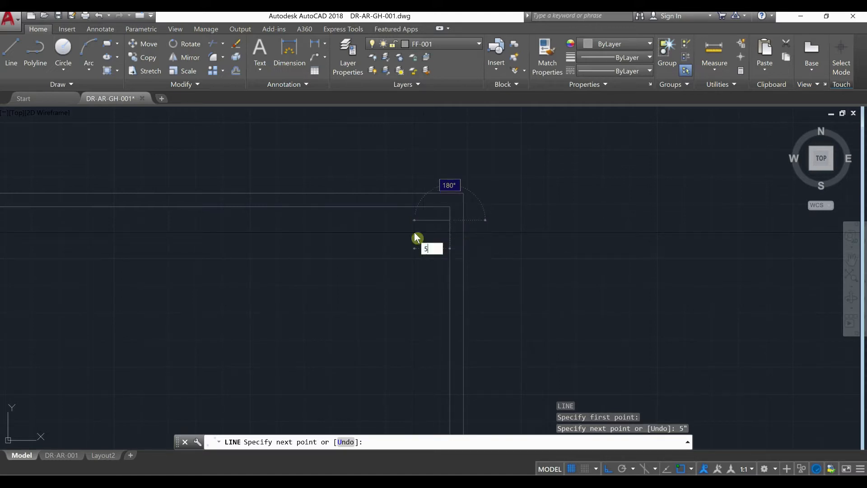
pyautogui.press('Return')
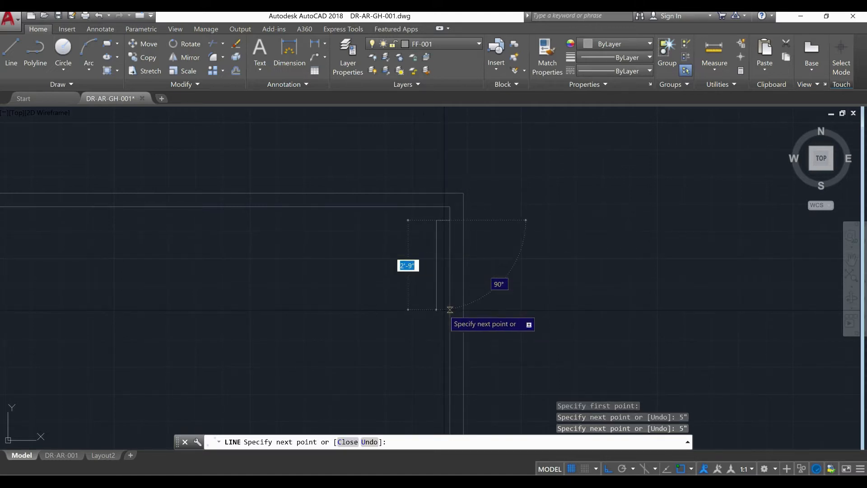
pyautogui.press('Escape')
# Mirror the short horizontal construction line across the frame's horizontal midline to the lower-right corner, keeping the source line
pyautogui.click(437, 220)
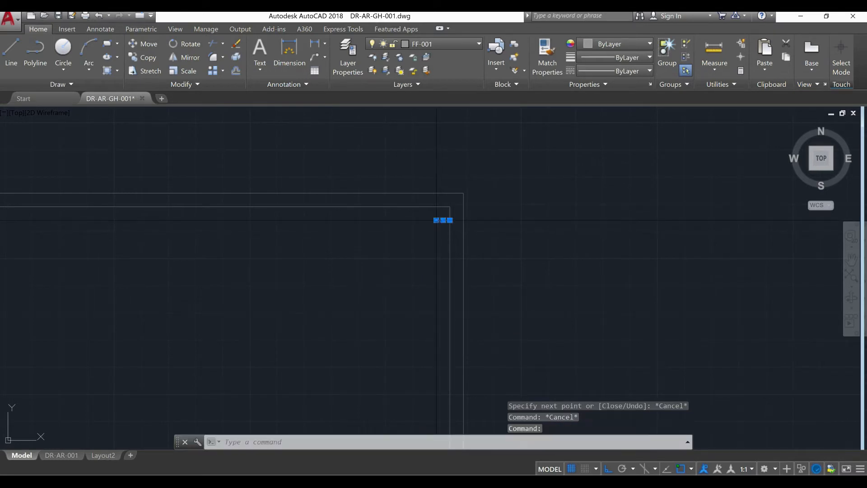
pyautogui.scroll(-5, 366, 236)
pyautogui.moveTo(380, 293); pyautogui.dragTo(402, 293, button='middle')
pyautogui.write('MIRROR')
pyautogui.press('Return')
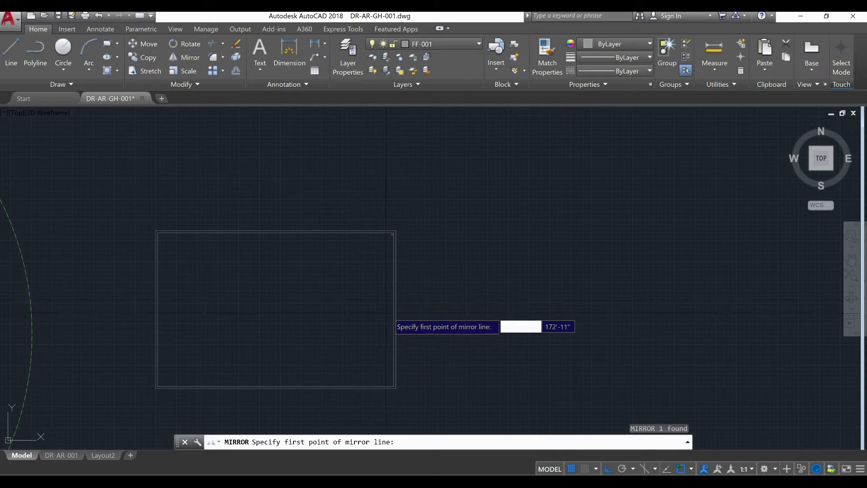
pyautogui.click(386, 299)
pyautogui.click(316, 299)
pyautogui.rightClick(322, 320)
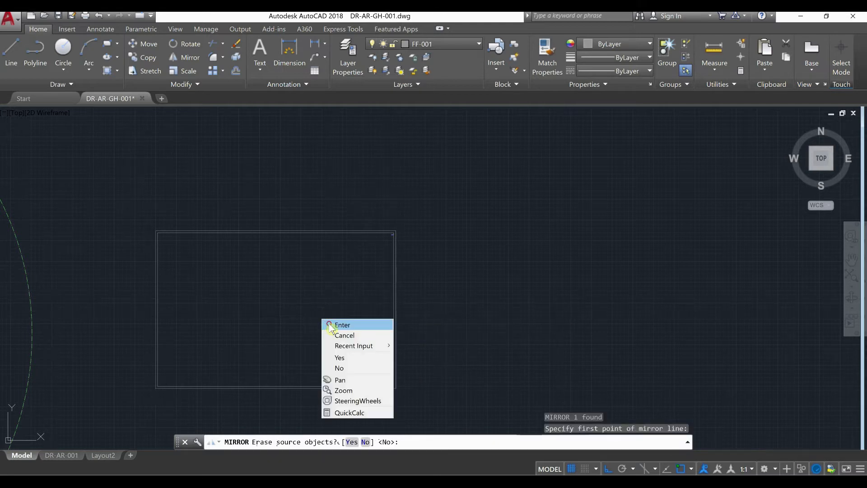
pyautogui.click(331, 325)
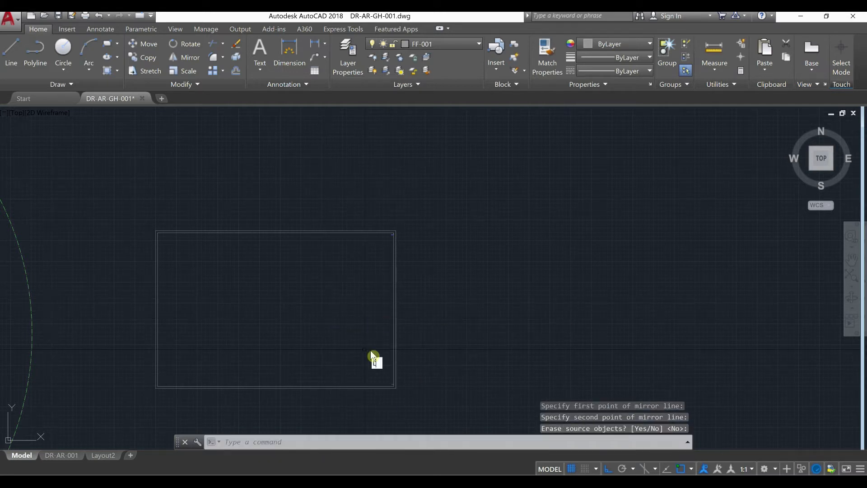
# Draw a vertical line joining the inner ends of the lower and upper short construction lines, alongside the frame's right edge
pyautogui.write('L')
pyautogui.press('Return')
pyautogui.scroll(5, 397, 386)
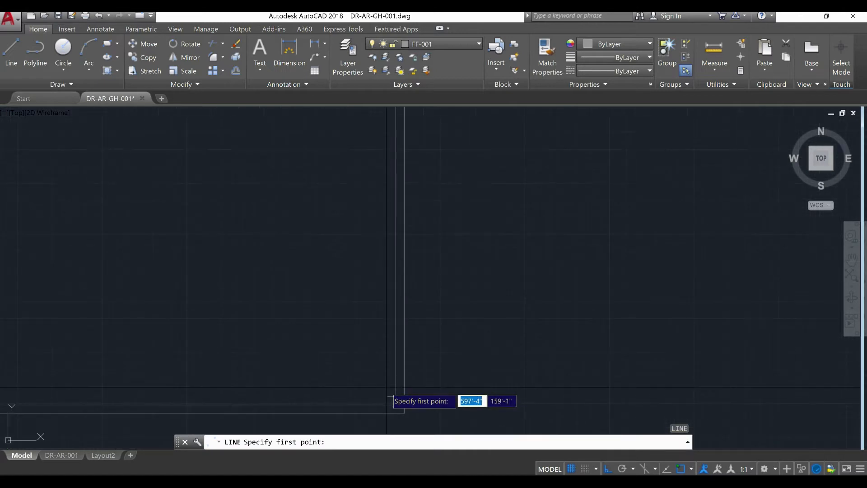
pyautogui.click(388, 391)
pyautogui.moveTo(393, 236); pyautogui.dragTo(390, 389, button='middle')
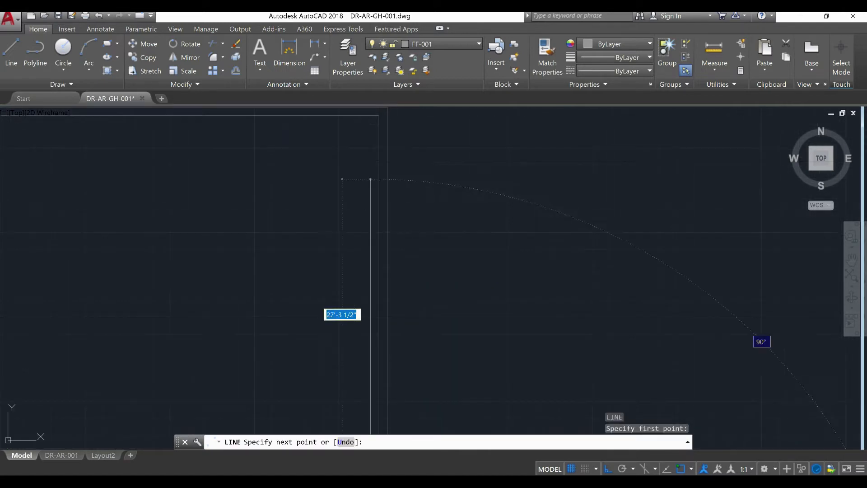
pyautogui.rightClick(371, 128)
pyautogui.click(389, 134)
pyautogui.press('Return')
# Erase the two short horizontal construction lines and the 5" vertical one at the inner frame's right corners
pyautogui.scroll(-6, 370, 128)
pyautogui.scroll(14, 371, 279)
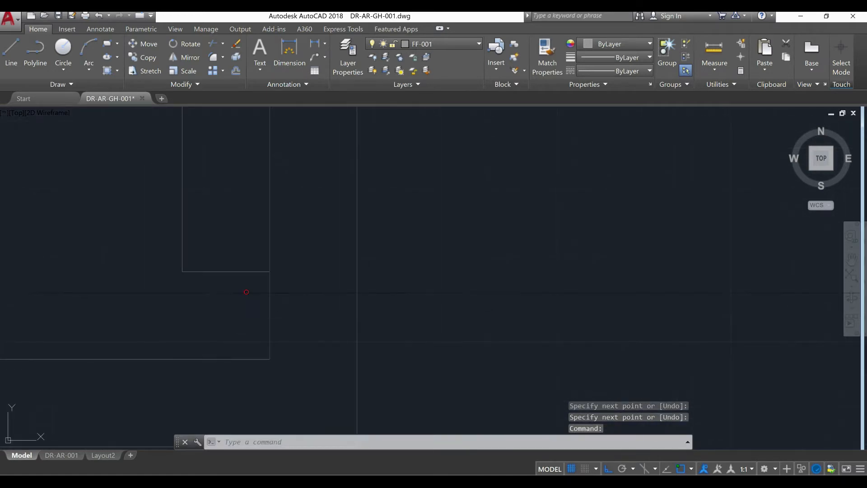
pyautogui.moveTo(246, 291); pyautogui.dragTo(234, 253)
pyautogui.press('Return')
pyautogui.scroll(-5, 399, 256)
pyautogui.scroll(4, 383, 275)
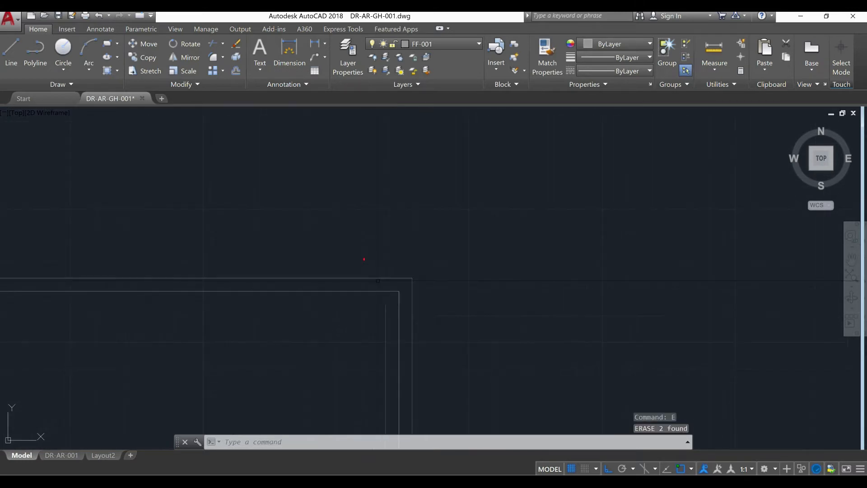
pyautogui.click(403, 301)
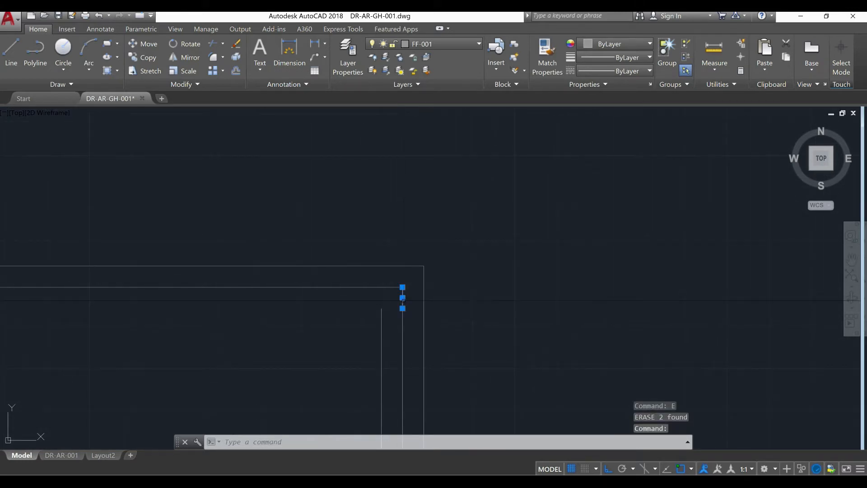
pyautogui.write('E')
pyautogui.press('Return')
# Draw a 6' horizontal line leftward from the upper end of the new vertical line
pyautogui.scroll(4, 336, 340)
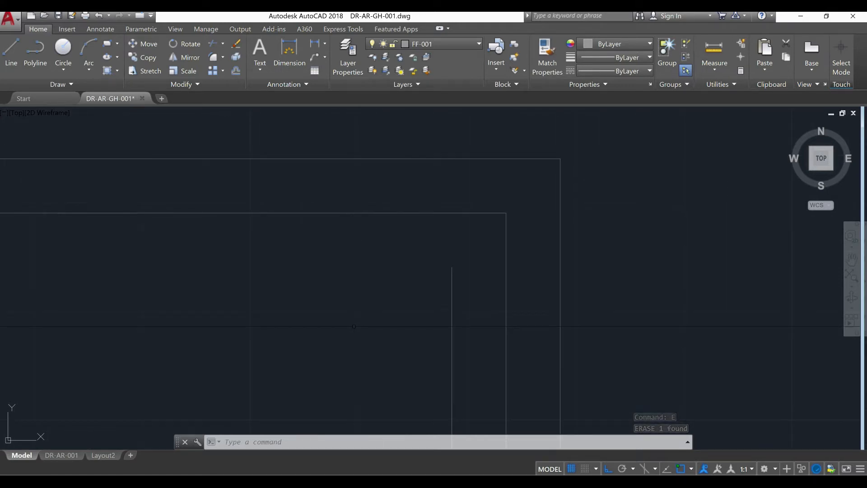
pyautogui.scroll(-4, 380, 310)
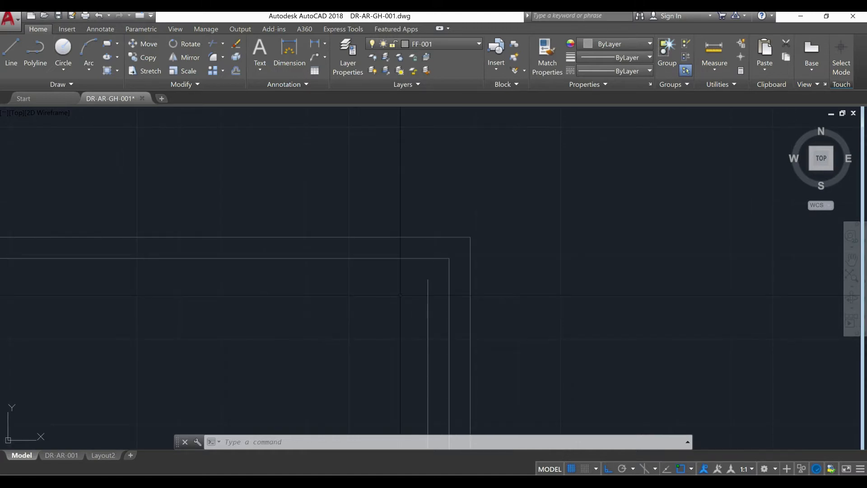
pyautogui.press('Return')
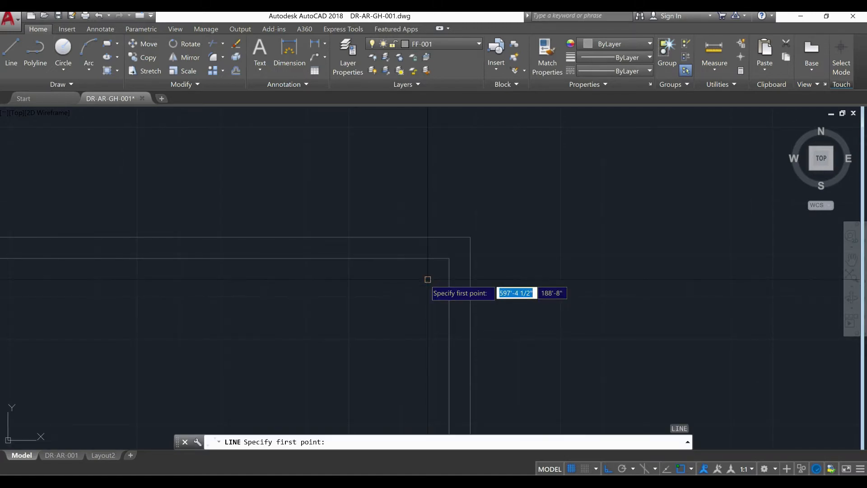
pyautogui.click(427, 279)
pyautogui.click(249, 296)
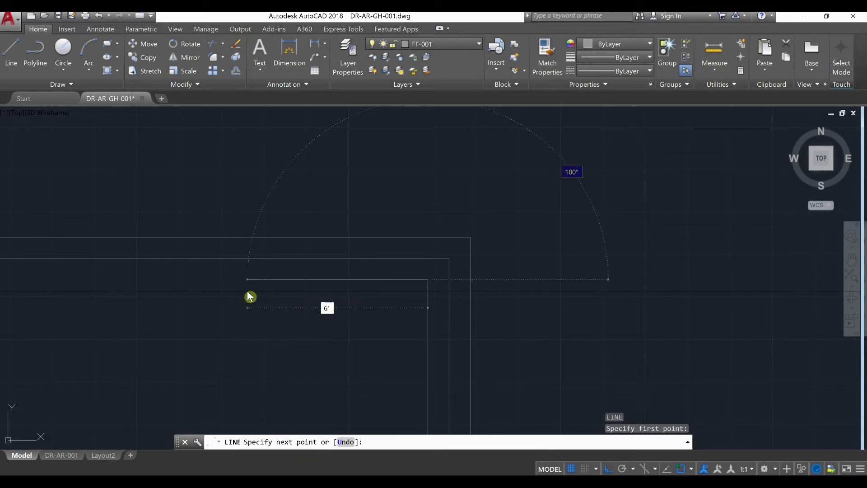
pyautogui.press('Return')
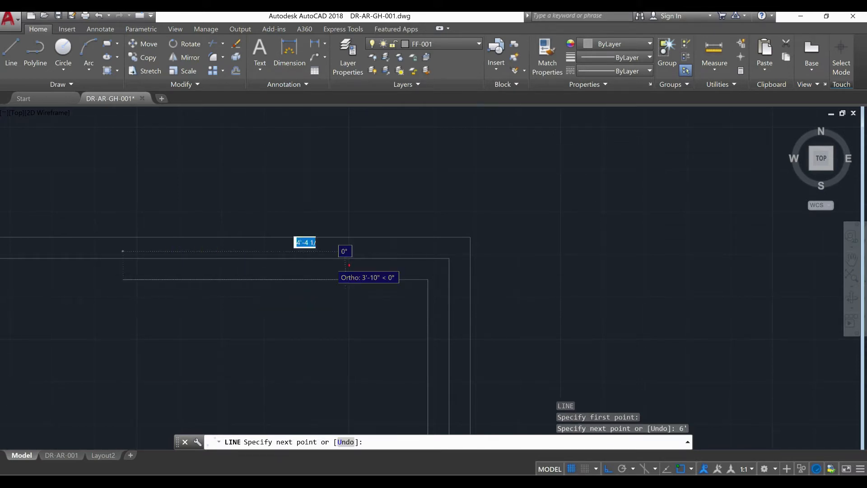
pyautogui.press('Escape')
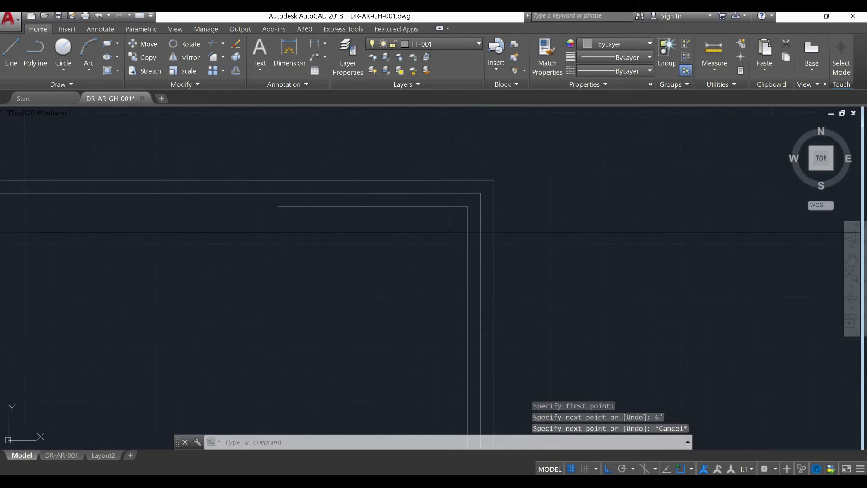
# Copy the vertical line to the left end of the 6' horizontal line
pyautogui.click(468, 231)
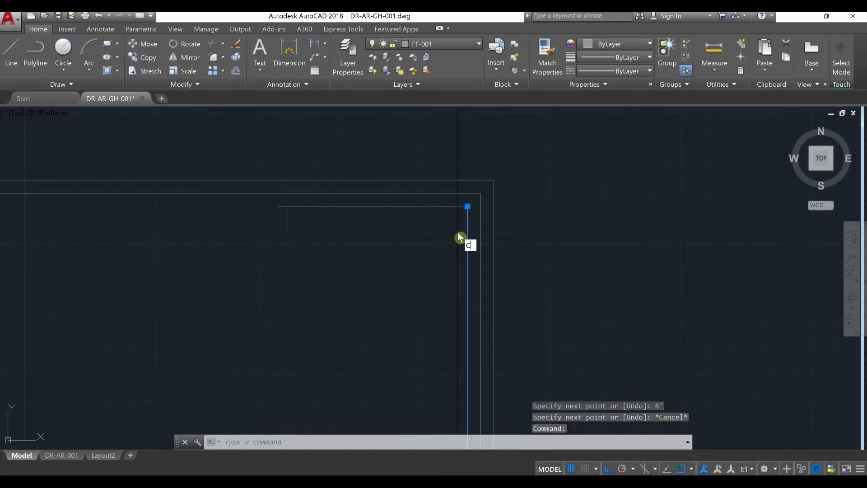
pyautogui.write('O')
pyautogui.press('Return')
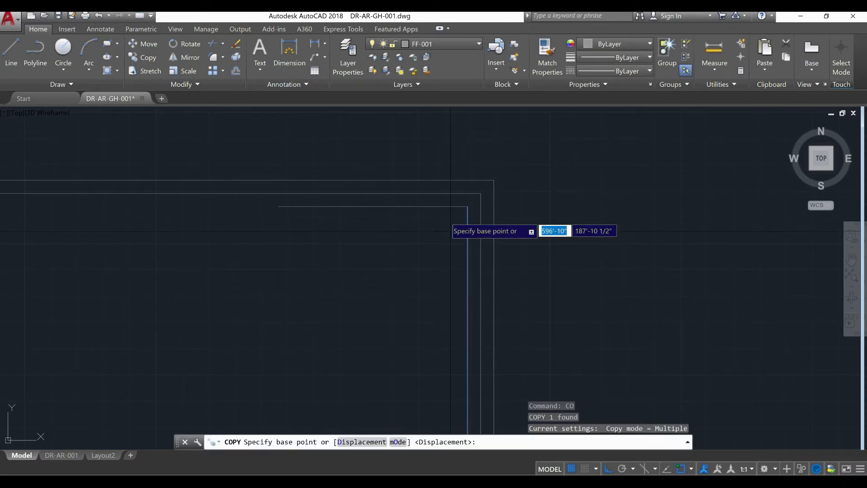
pyautogui.click(457, 206)
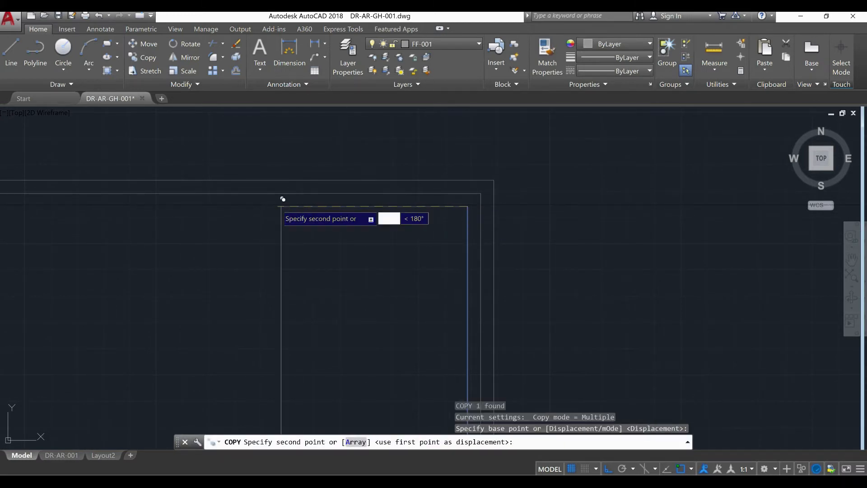
pyautogui.click(281, 198)
pyautogui.press('Escape')
pyautogui.press('Escape')
# Copy the panel's 6' top line down to the lower ends of the vertical lines to close the panel
pyautogui.click(319, 221)
pyautogui.click(315, 204)
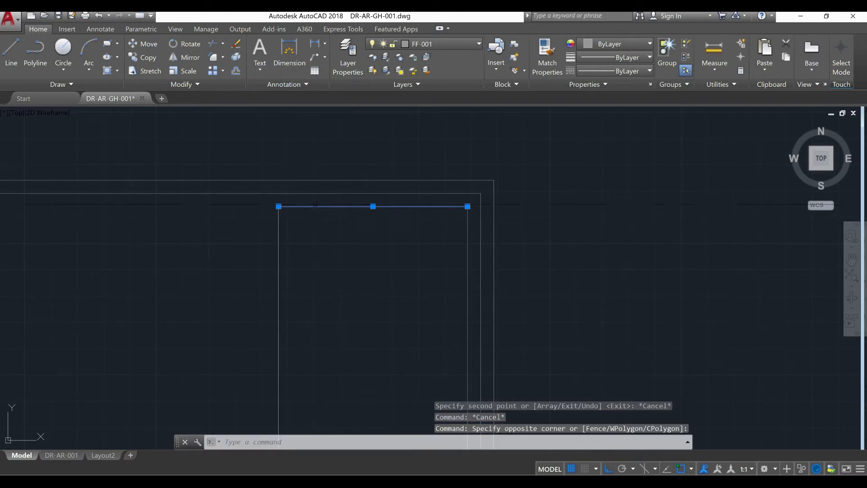
pyautogui.write('c')
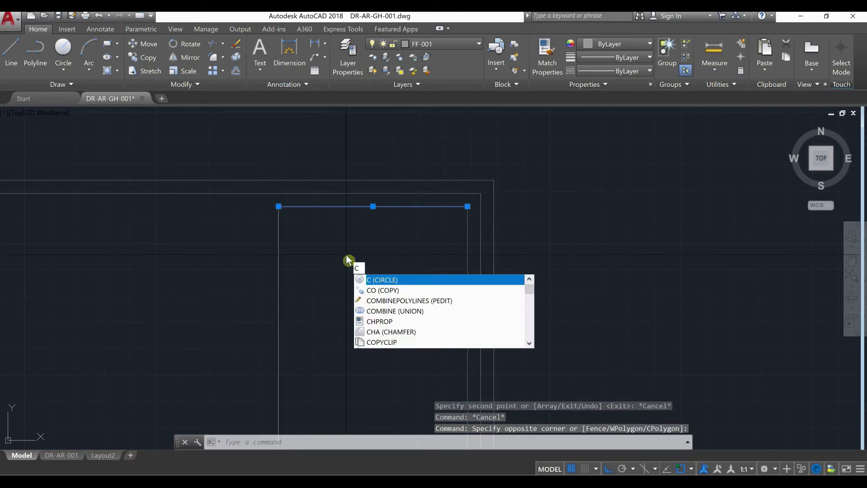
pyautogui.write('o')
pyautogui.press('Return')
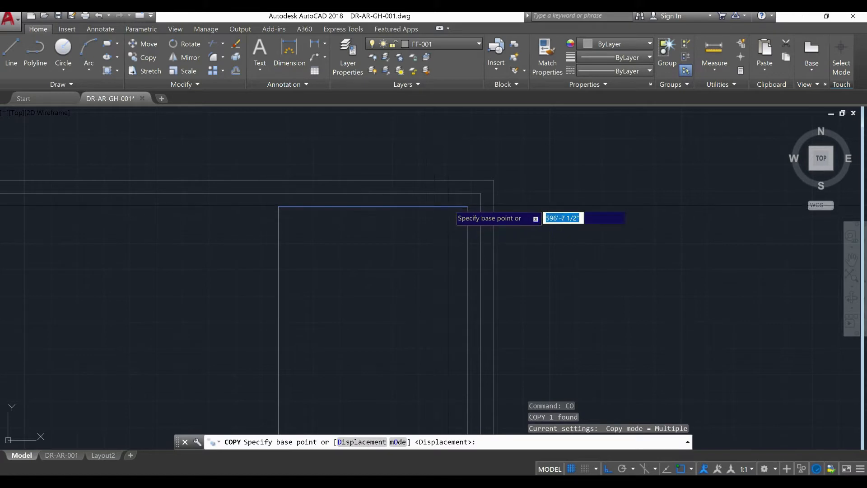
pyautogui.click(467, 206)
pyautogui.scroll(-6, 451, 201)
pyautogui.moveTo(451, 314); pyautogui.dragTo(445, 195, button='middle')
pyautogui.scroll(4, 432, 307)
pyautogui.scroll(6, 467, 351)
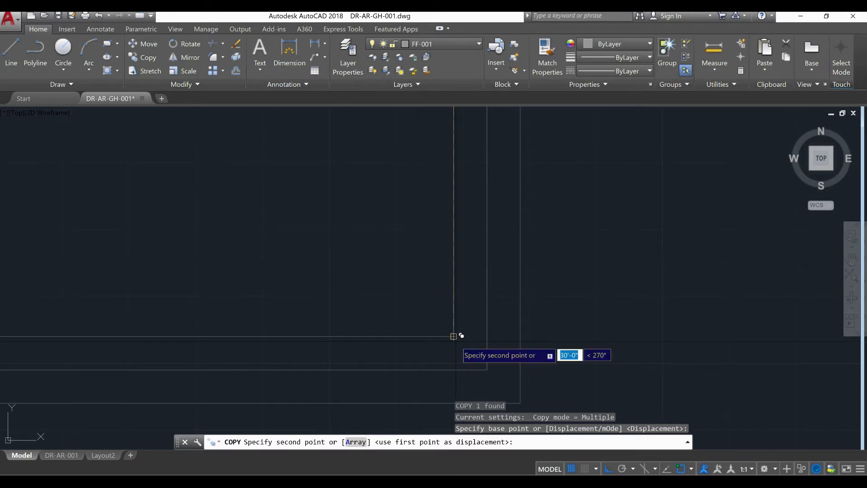
pyautogui.click(454, 336)
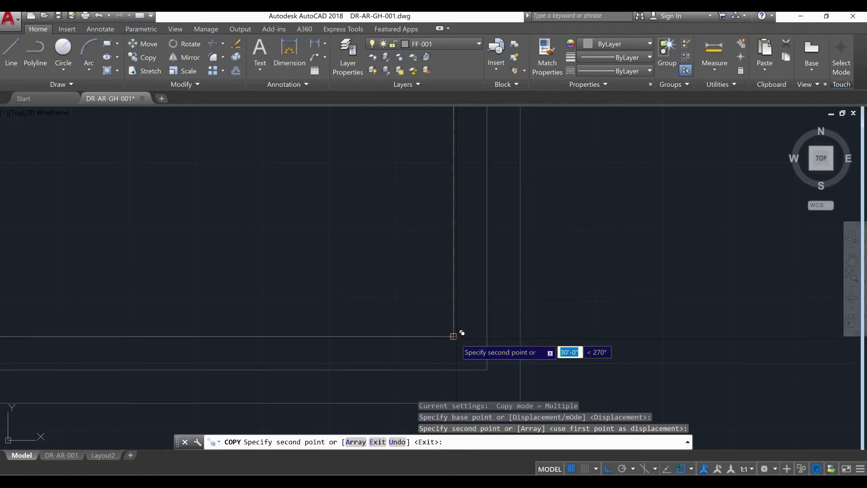
pyautogui.press('Escape')
pyautogui.press('Escape')
# Examine the closed panel outline inside the frame, checking its top line and the length of its left vertical line
pyautogui.scroll(-5, 444, 340)
pyautogui.scroll(-5, 440, 341)
pyautogui.moveTo(430, 349); pyautogui.dragTo(425, 378, button='middle')
pyautogui.scroll(5, 425, 174)
pyautogui.moveTo(424, 163); pyautogui.dragTo(420, 205, button='middle')
pyautogui.scroll(-2, 420, 205)
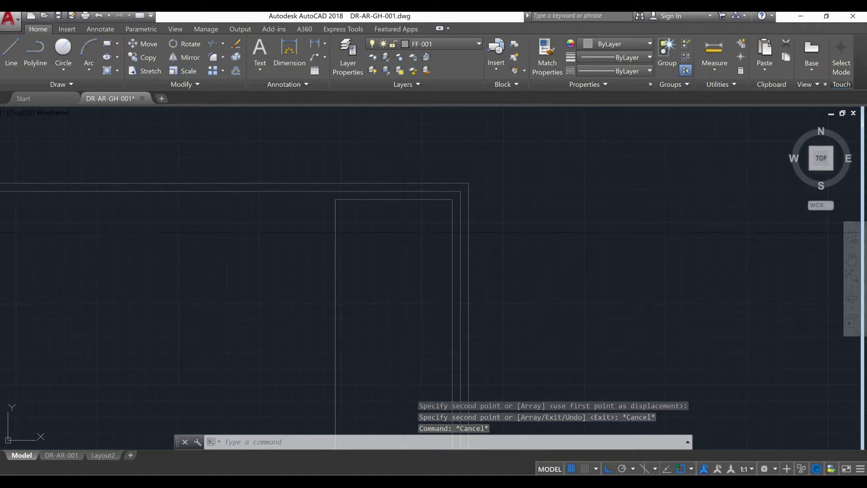
pyautogui.moveTo(418, 237)
pyautogui.mouseDown(button='middle')
pyautogui.moveTo(417, 272)
pyautogui.moveTo(389, 194)
pyautogui.mouseUp(button='middle')
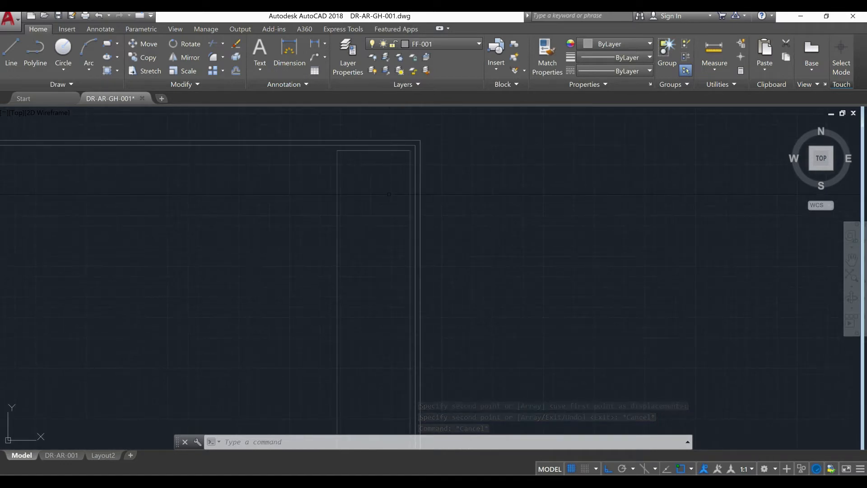
pyautogui.moveTo(389, 197); pyautogui.dragTo(393, 207, button='middle')
pyautogui.scroll(-2, 393, 207)
pyautogui.scroll(5, 389, 183)
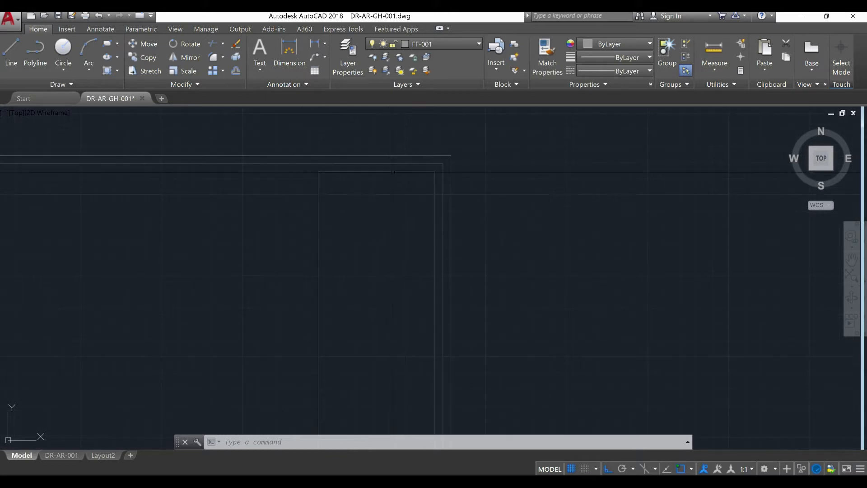
pyautogui.click(393, 172)
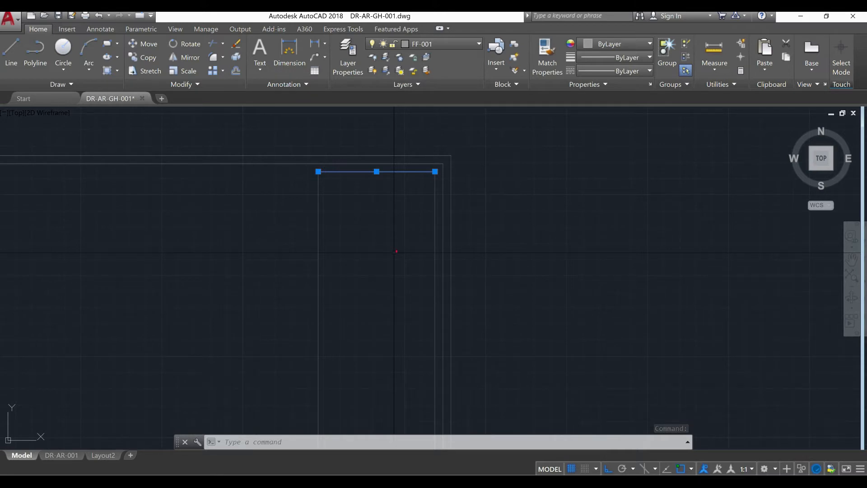
pyautogui.scroll(-2, 394, 252)
pyautogui.moveTo(388, 252); pyautogui.dragTo(389, 224, button='middle')
pyautogui.scroll(-2, 389, 224)
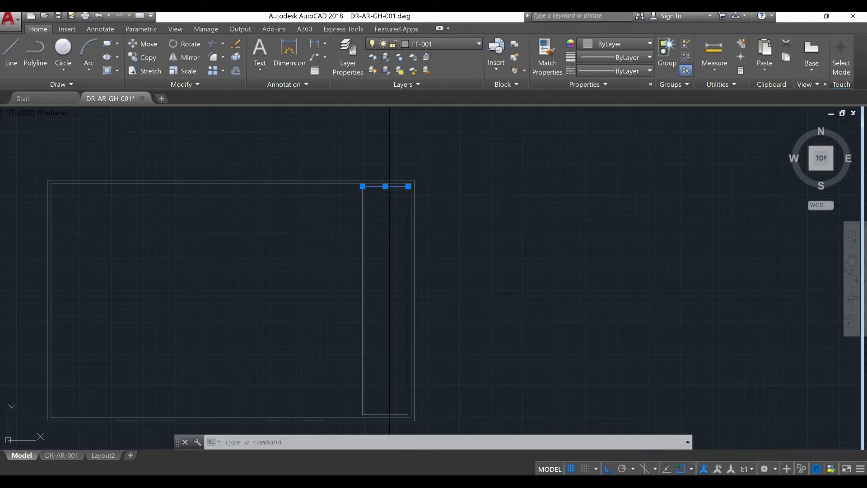
pyautogui.press('Escape')
pyautogui.moveTo(368, 281); pyautogui.dragTo(360, 284)
pyautogui.scroll(2, 362, 283)
pyautogui.moveTo(362, 130)
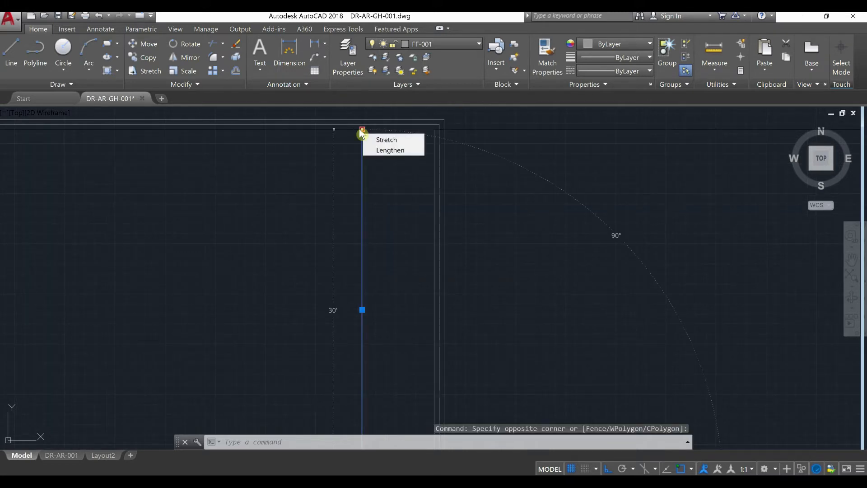
pyautogui.press('Escape')
pyautogui.press('Escape')
pyautogui.press('Escape')
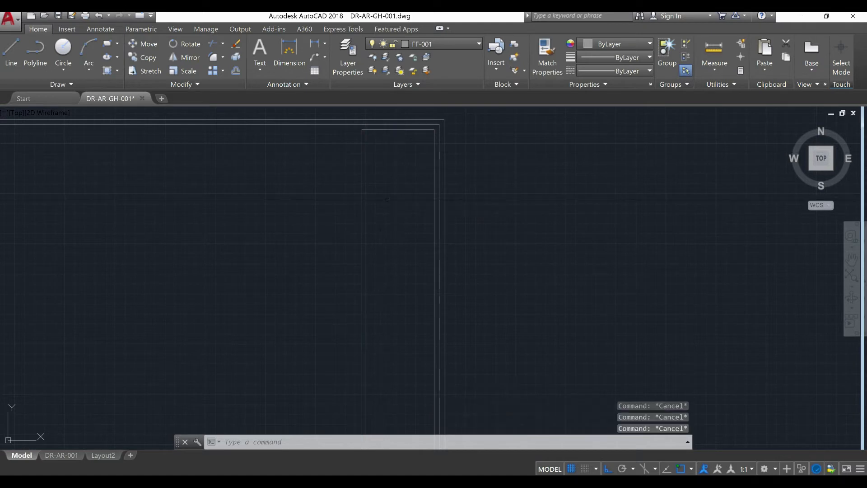
# Copy the panel's top line 20' and 10' straight down to divide the panel into three sections
pyautogui.moveTo(404, 242)
pyautogui.mouseDown(button='middle')
pyautogui.moveTo(393, 216)
pyautogui.moveTo(389, 260)
pyautogui.mouseUp(button='middle')
pyautogui.scroll(-3, 391, 259)
pyautogui.scroll(3, 384, 257)
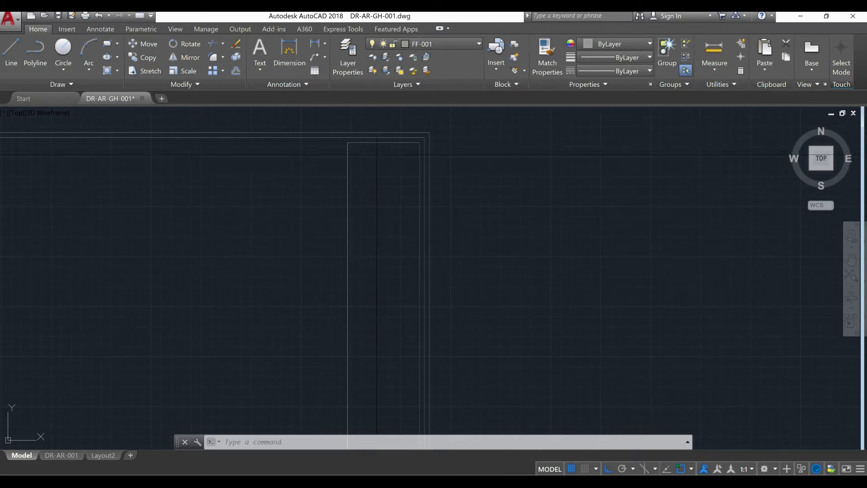
pyautogui.press('Escape')
pyautogui.press('Escape')
pyautogui.scroll(6, 383, 143)
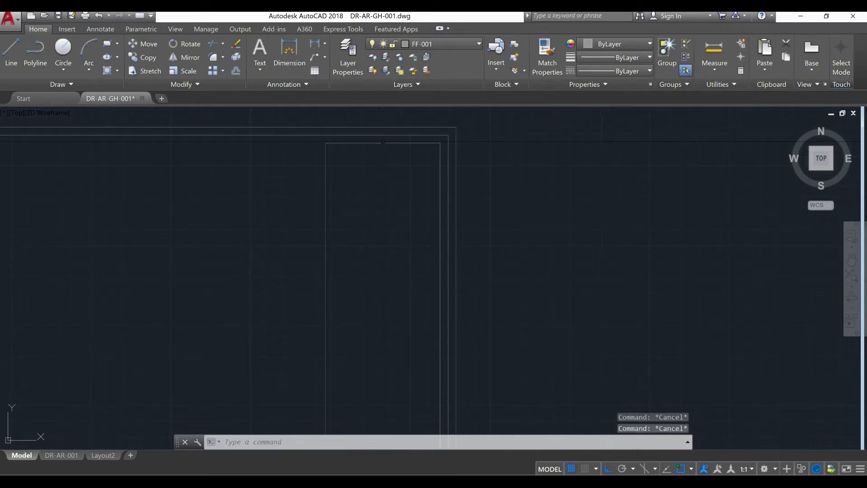
pyautogui.click(381, 146)
pyautogui.write('co')
pyautogui.press('Return')
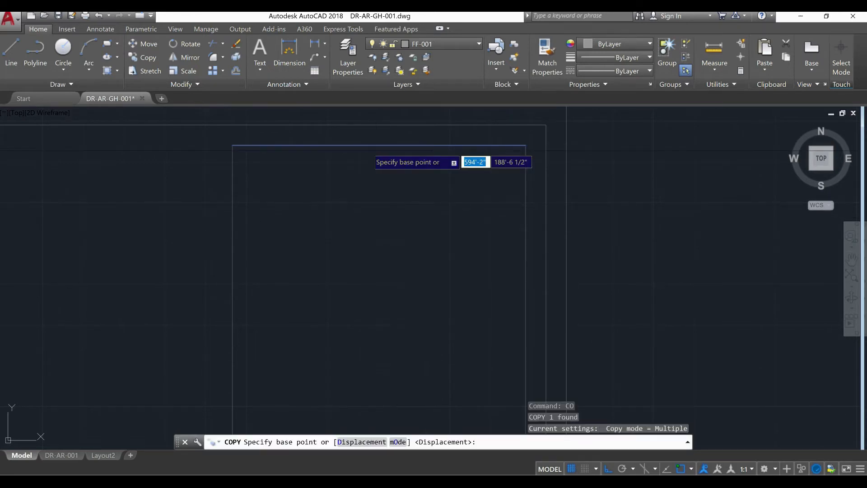
pyautogui.click(381, 144)
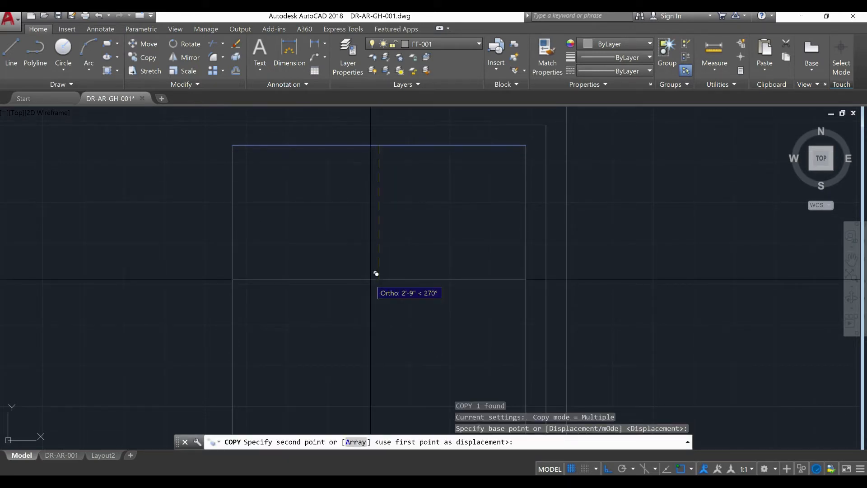
pyautogui.write("20'")
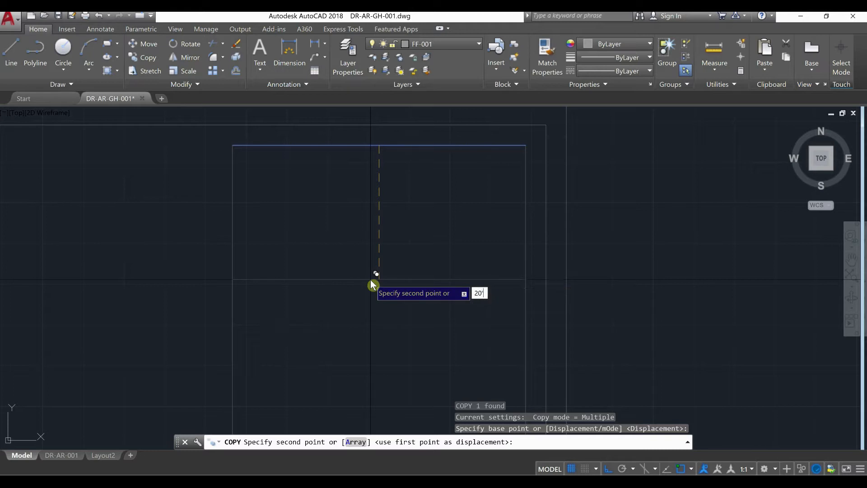
pyautogui.press('Return')
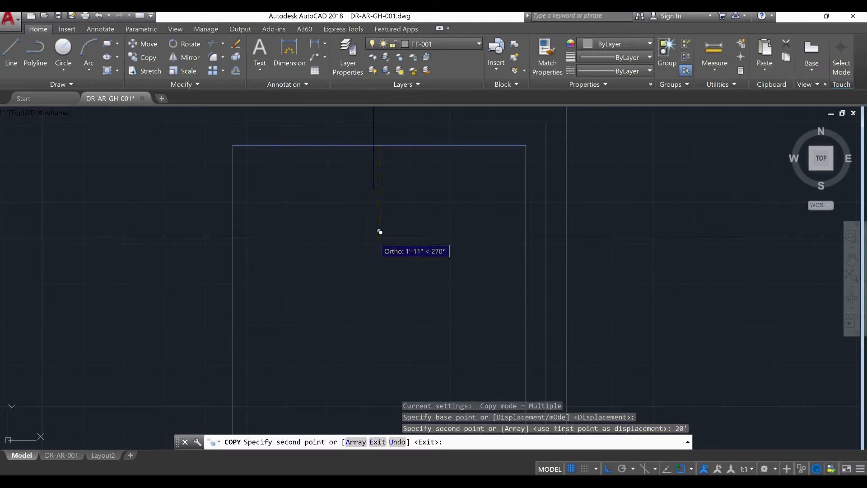
pyautogui.write("10'")
pyautogui.press('Return')
pyautogui.click(386, 268)
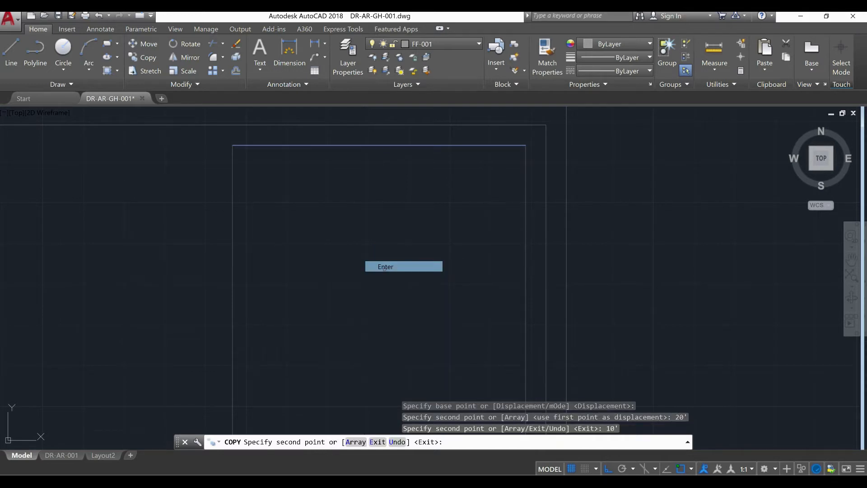
# Examine the divided panel and its sections in relation to the double border frame
pyautogui.scroll(-10, 385, 232)
pyautogui.moveTo(397, 262); pyautogui.dragTo(397, 239, button='middle')
pyautogui.scroll(2, 388, 254)
pyautogui.scroll(4, 400, 294)
pyautogui.moveTo(396, 199); pyautogui.dragTo(398, 295, button='middle')
pyautogui.scroll(-4, 369, 222)
pyautogui.moveTo(359, 192); pyautogui.dragTo(378, 225, button='middle')
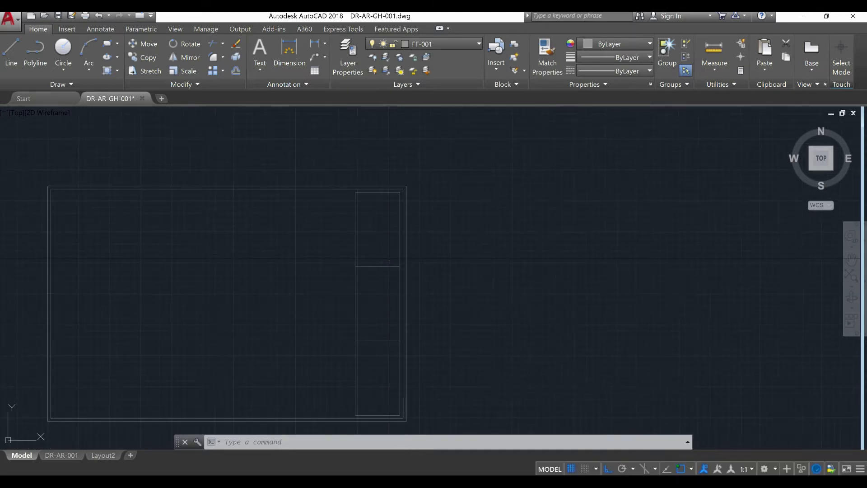
pyautogui.scroll(4, 383, 245)
pyautogui.moveTo(383, 249); pyautogui.dragTo(383, 317, button='middle')
pyautogui.scroll(-2, 379, 278)
pyautogui.moveTo(370, 260); pyautogui.dragTo(351, 182, button='middle')
pyautogui.moveTo(411, 206); pyautogui.dragTo(409, 239, button='middle')
pyautogui.scroll(2, 370, 203)
pyautogui.moveTo(367, 203); pyautogui.dragTo(361, 215, button='middle')
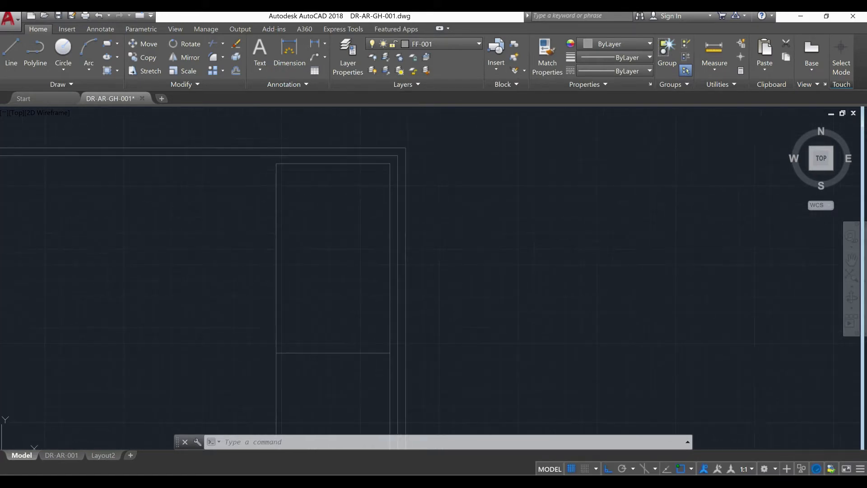
pyautogui.scroll(2, 360, 214)
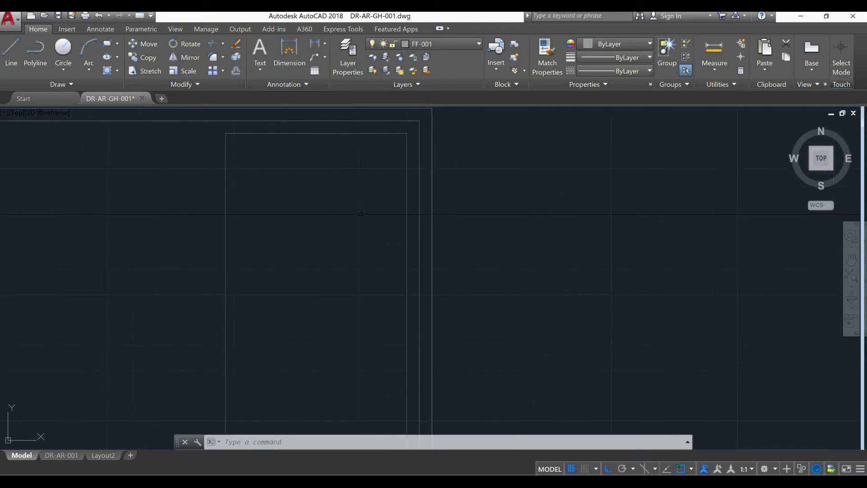
pyautogui.scroll(-2, 360, 214)
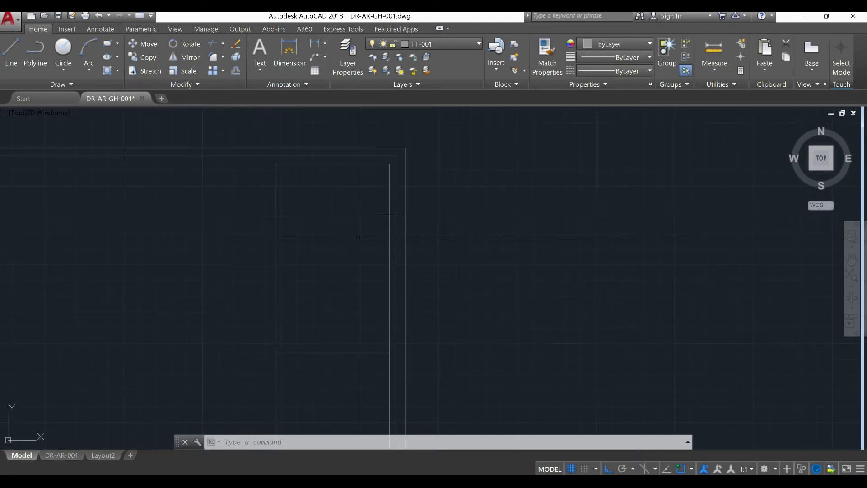
pyautogui.scroll(2, 317, 235)
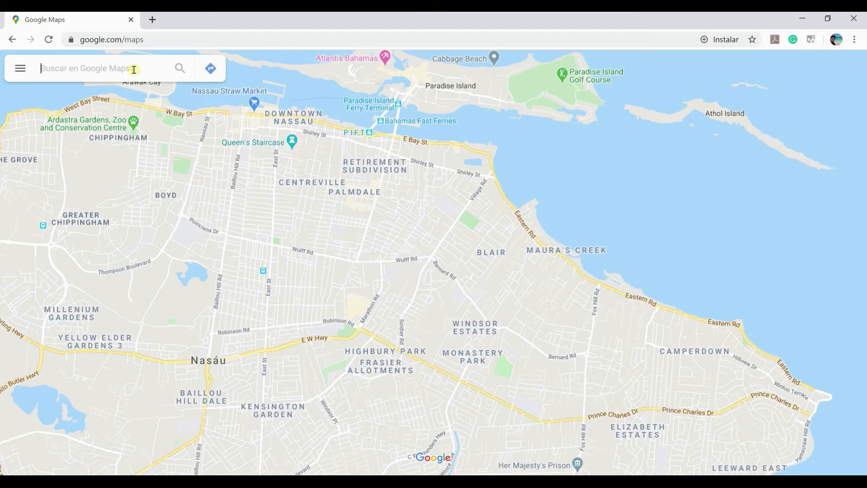
# Switch to Google Maps, open the location Caseta de Vigilancia La Cabaña and show it as satellite imagery
pyautogui.write('C')
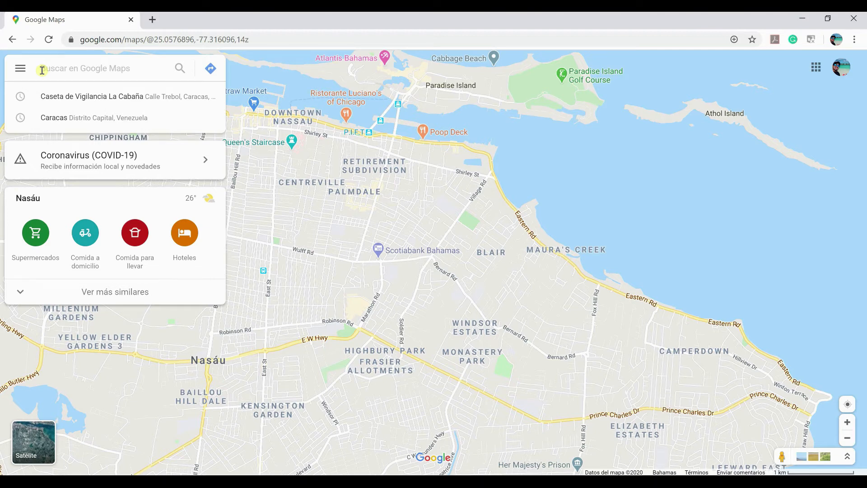
pyautogui.click(79, 95)
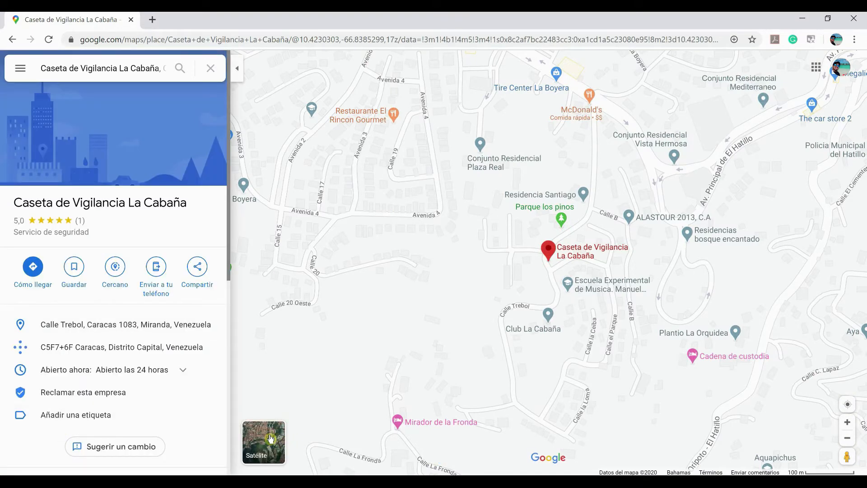
pyautogui.click(270, 438)
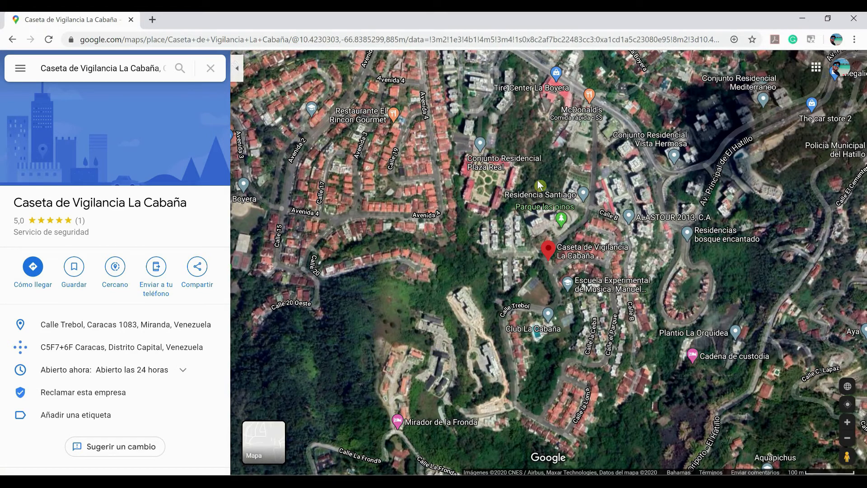
pyautogui.scroll(1, 627, 154)
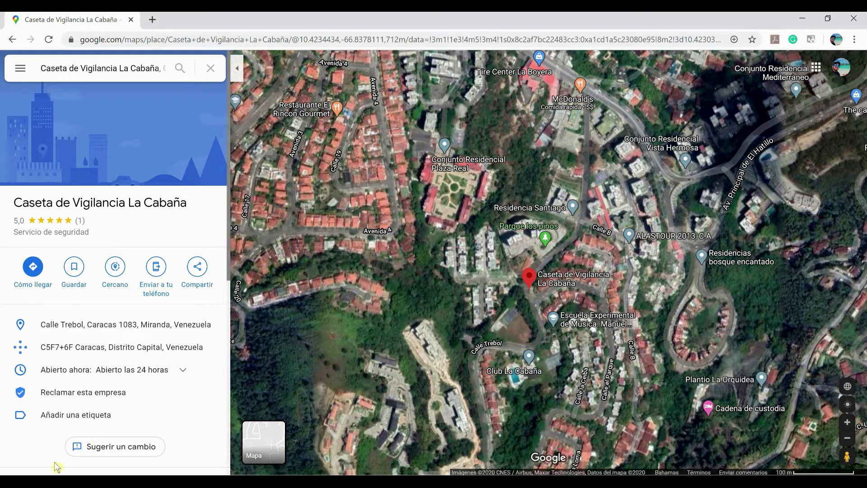
# Open Paint and paste the captured screenshot of the satellite map into a blank image
pyautogui.click(40, 481)
pyautogui.write('PAINT')
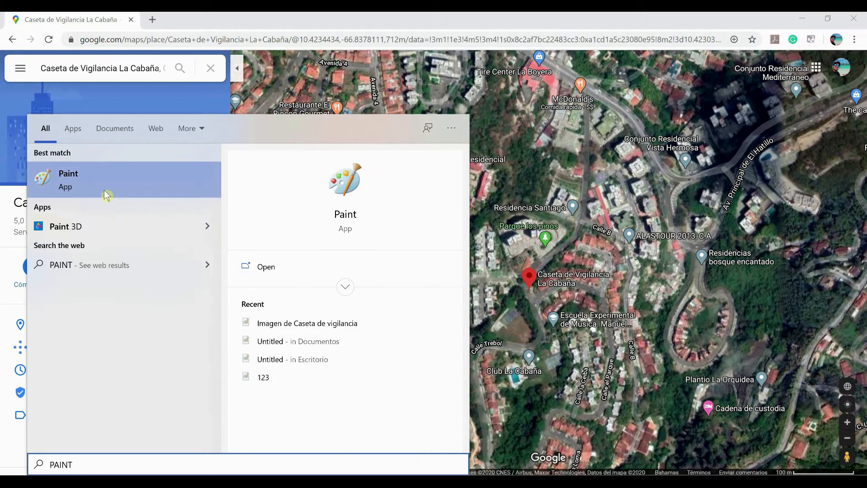
pyautogui.click(106, 192)
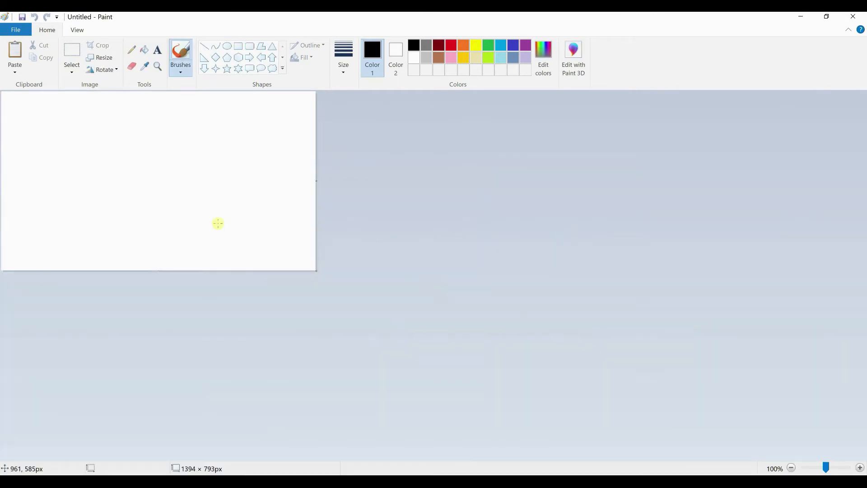
pyautogui.hotkey('ctrl', 'v')
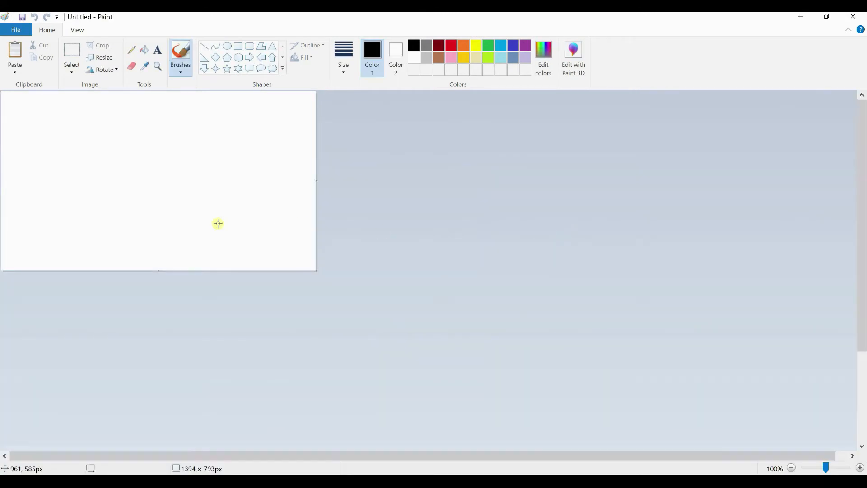
pyautogui.scroll(-4, 241, 226)
pyautogui.scroll(3, 241, 226)
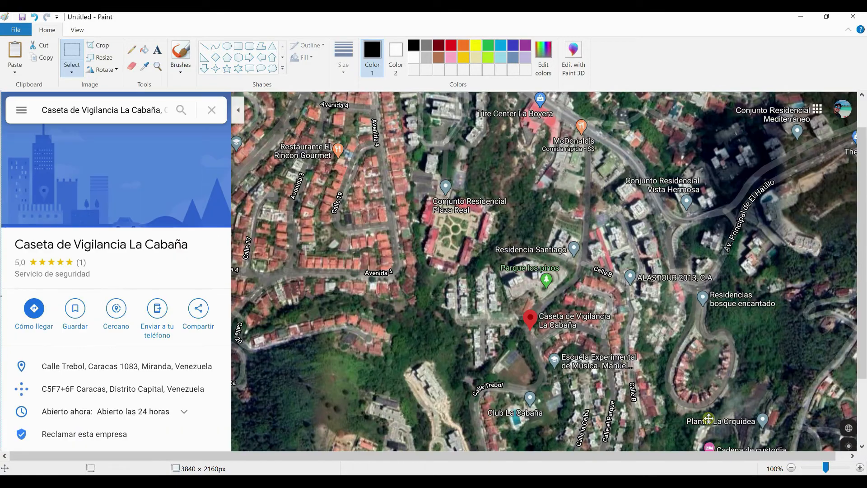
# Crop the pasted screenshot to the satellite map area, about 2460 × 1765 px
pyautogui.click(791, 468)
pyautogui.click(791, 467)
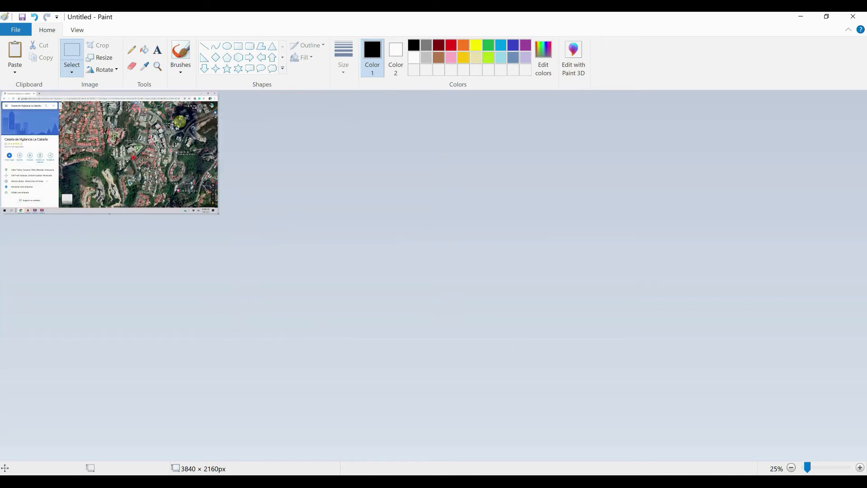
pyautogui.moveTo(68, 106); pyautogui.dragTo(219, 203)
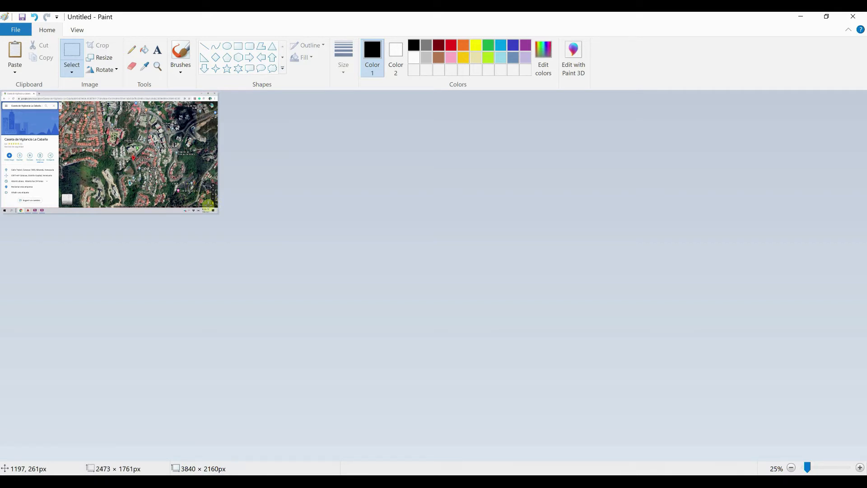
pyautogui.click(98, 45)
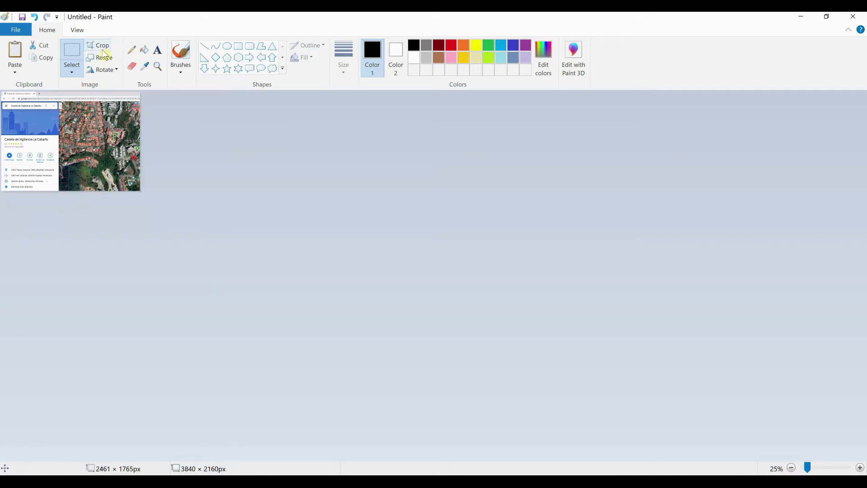
# Start saving the cropped satellite map as a JPEG picture and browse the folders for its destination
pyautogui.click(16, 30)
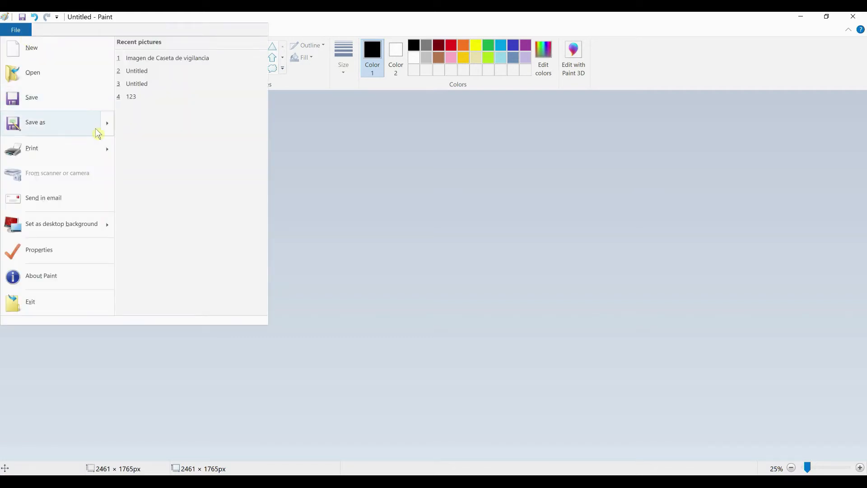
pyautogui.moveTo(109, 130)
pyautogui.click(159, 91)
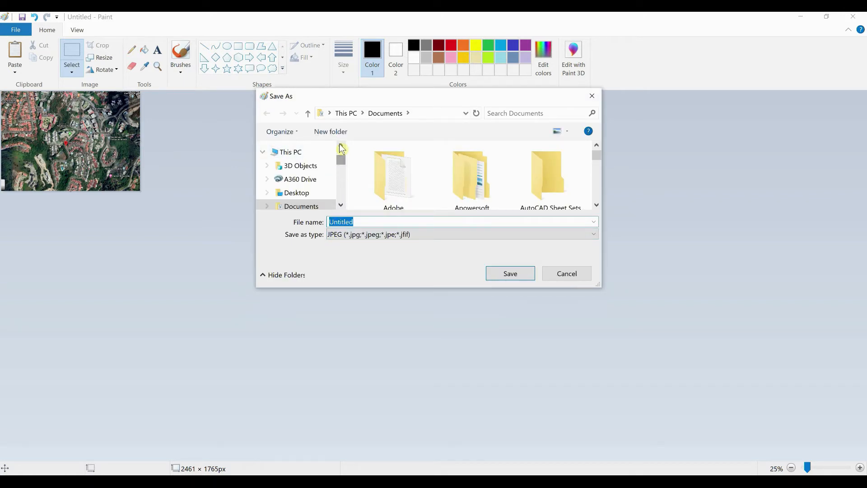
pyautogui.scroll(5, 334, 180)
pyautogui.scroll(-1, 344, 162)
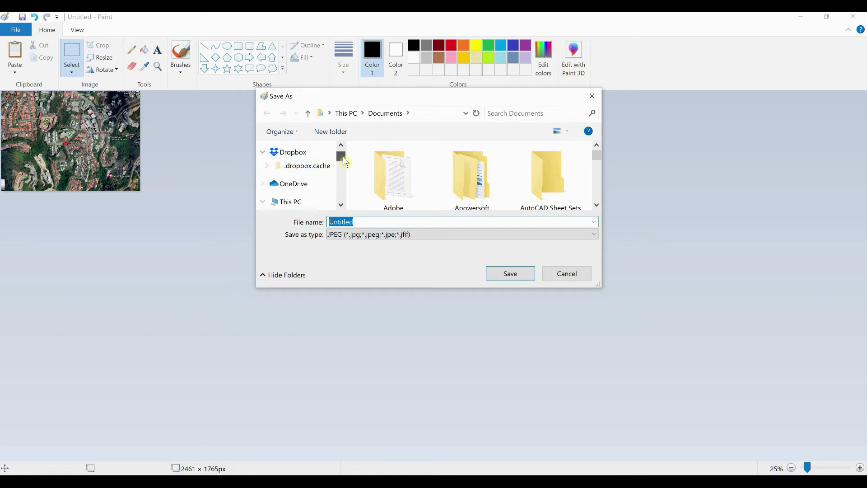
pyautogui.scroll(-2, 337, 174)
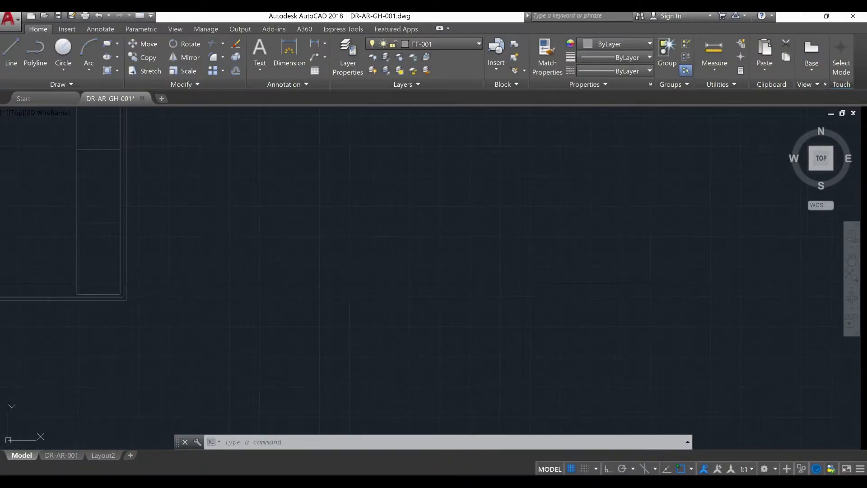
# Switch to AutoCAD and paste the satellite map into the empty area beside the sheet, scaling it freehand and keeping it horizontal with Ortho on
pyautogui.moveTo(468, 319); pyautogui.dragTo(500, 372, button='middle')
pyautogui.hotkey('ctrl', 'v')
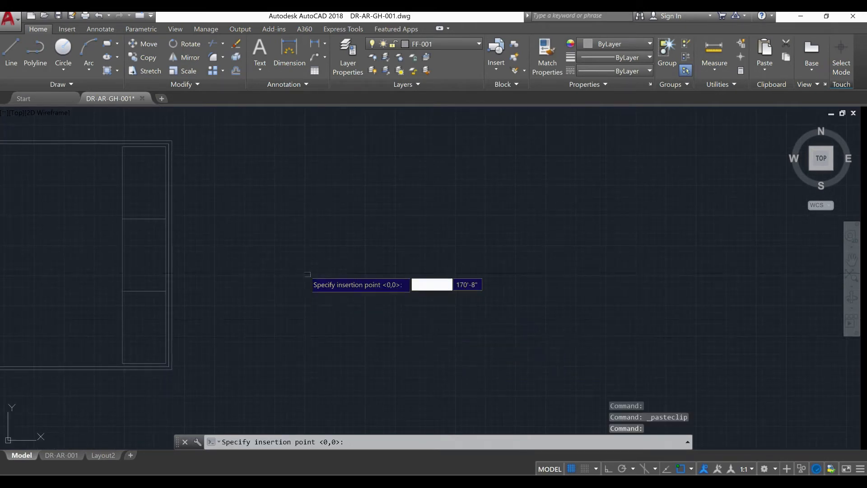
pyautogui.click(306, 271)
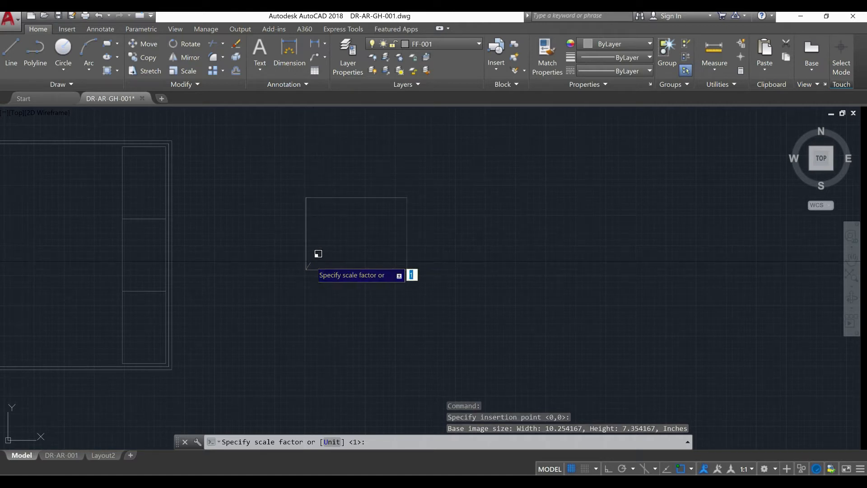
pyautogui.click(322, 253)
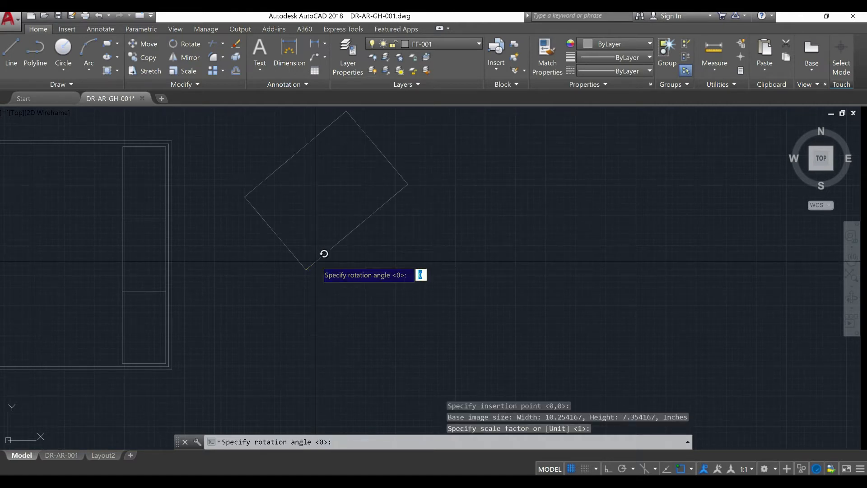
pyautogui.press('F8')
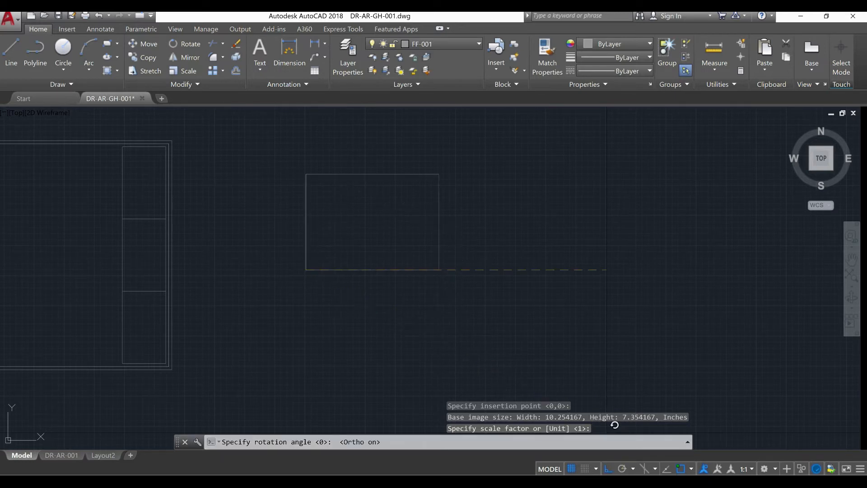
pyautogui.click(563, 340)
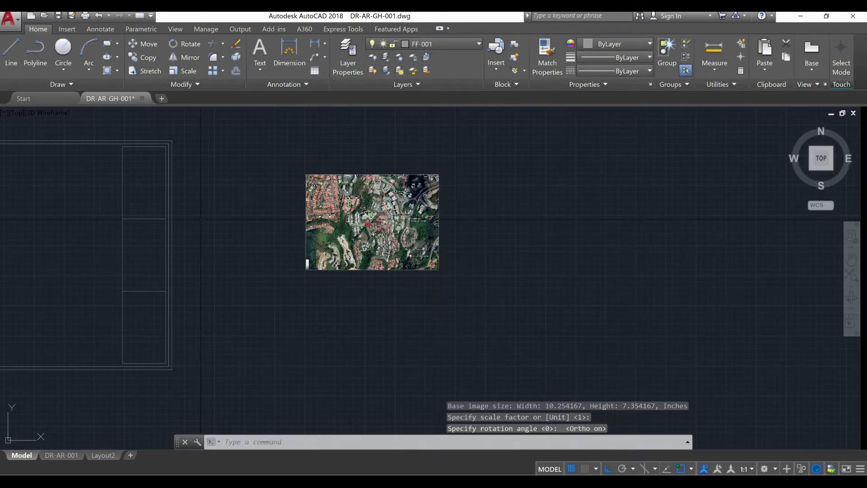
# Draw a rectangle tracing the upper section of the sheet's title block panel from corner to corner
pyautogui.scroll(4, 96, 153)
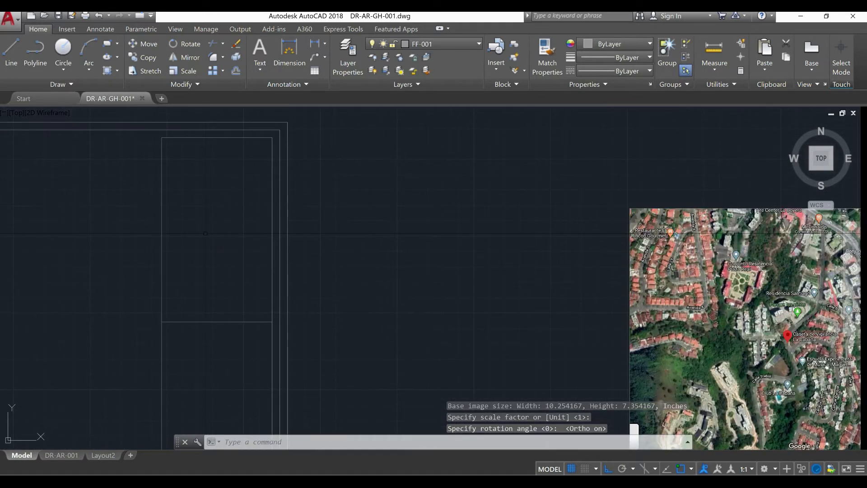
pyautogui.press('Return')
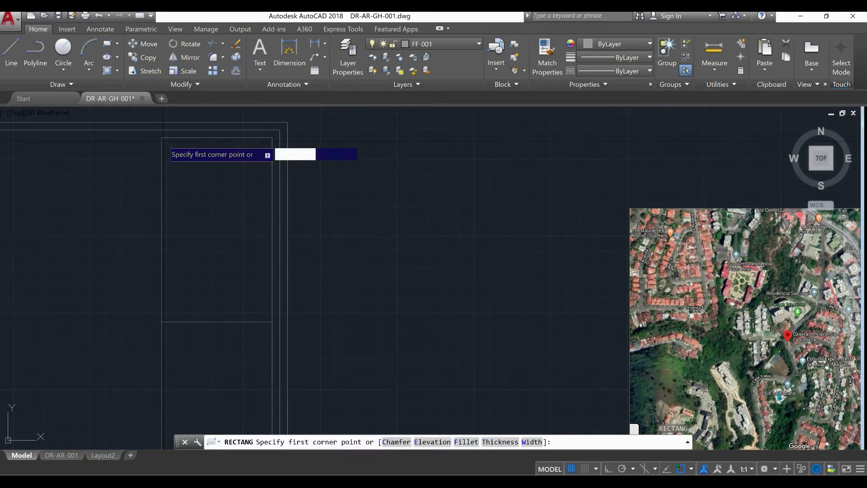
pyautogui.click(162, 138)
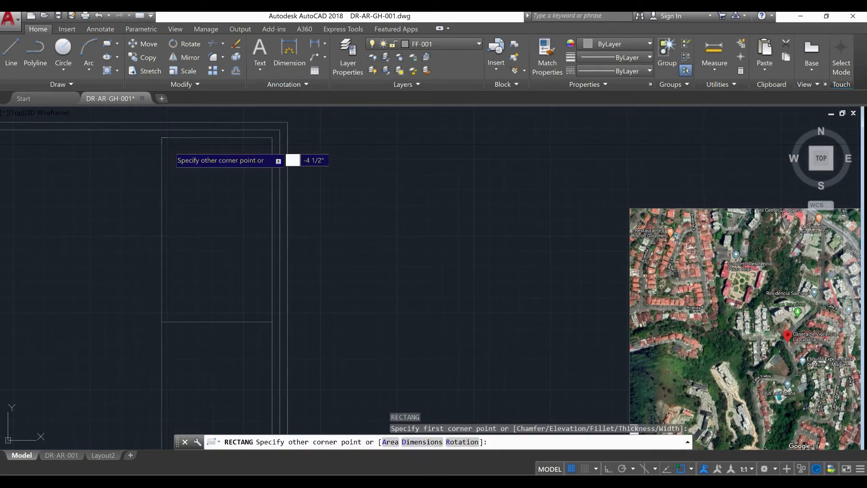
pyautogui.click(272, 322)
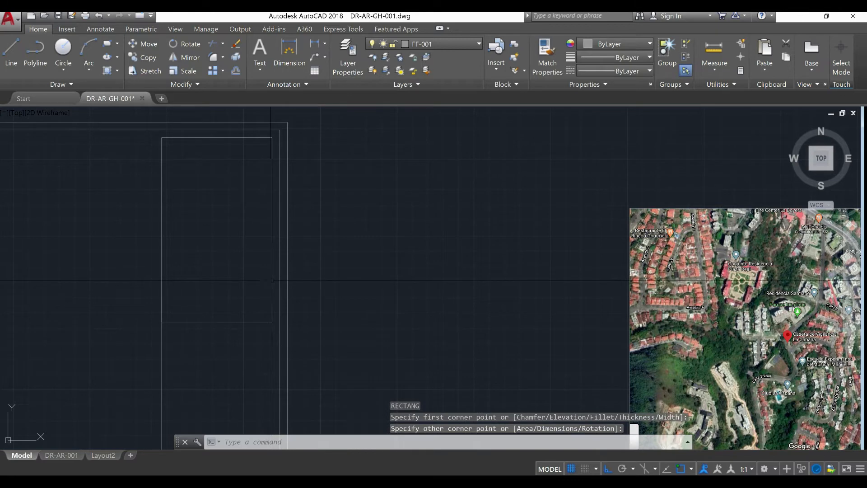
# Move the traced rectangle onto the satellite map with Ortho off, framing the area around the Caseta de Vigilancia La Cabaña marker
pyautogui.click(272, 280)
pyautogui.write('m')
pyautogui.press('Return')
pyautogui.click(273, 280)
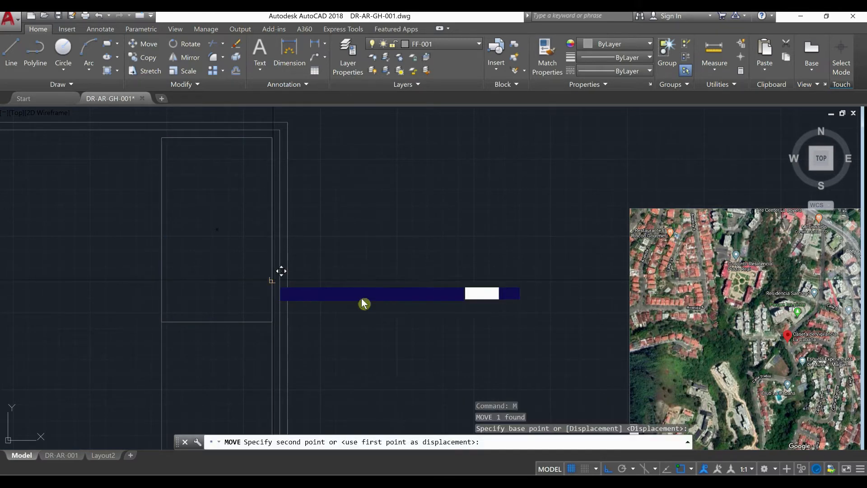
pyautogui.scroll(-2, 484, 337)
pyautogui.moveTo(484, 337); pyautogui.dragTo(246, 285, button='middle')
pyautogui.click(608, 470)
pyautogui.scroll(3, 520, 311)
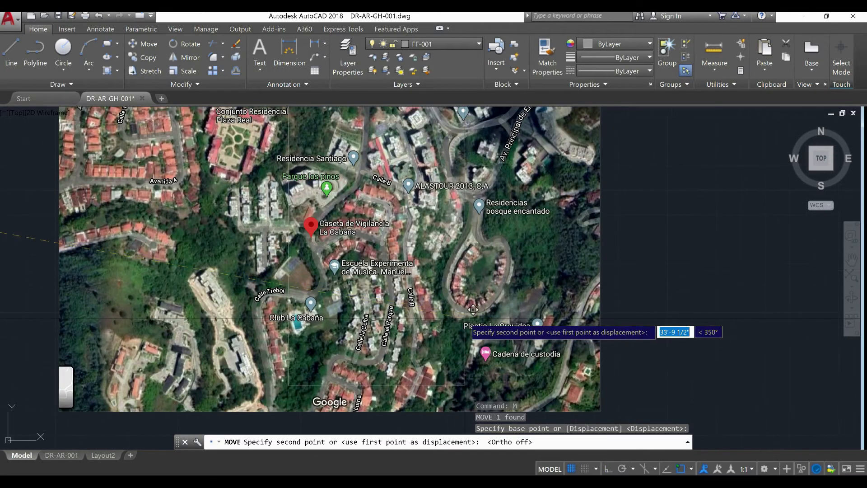
pyautogui.moveTo(437, 319); pyautogui.dragTo(437, 332, button='middle')
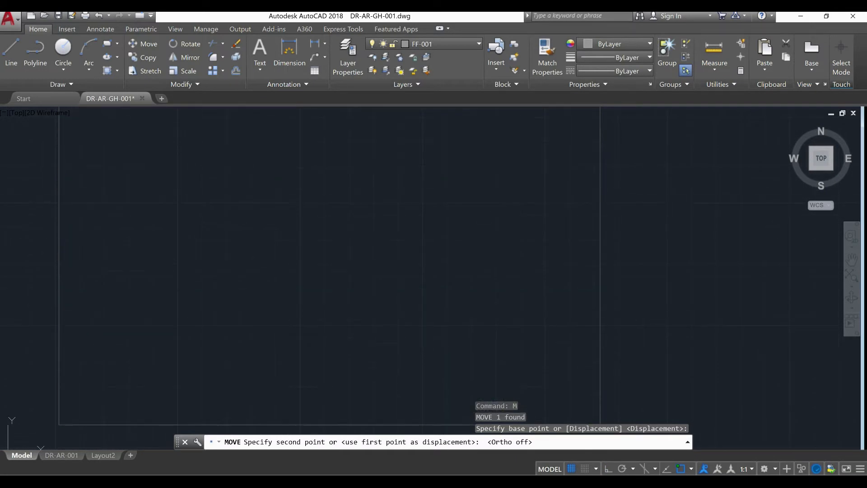
pyautogui.scroll(-2, 448, 325)
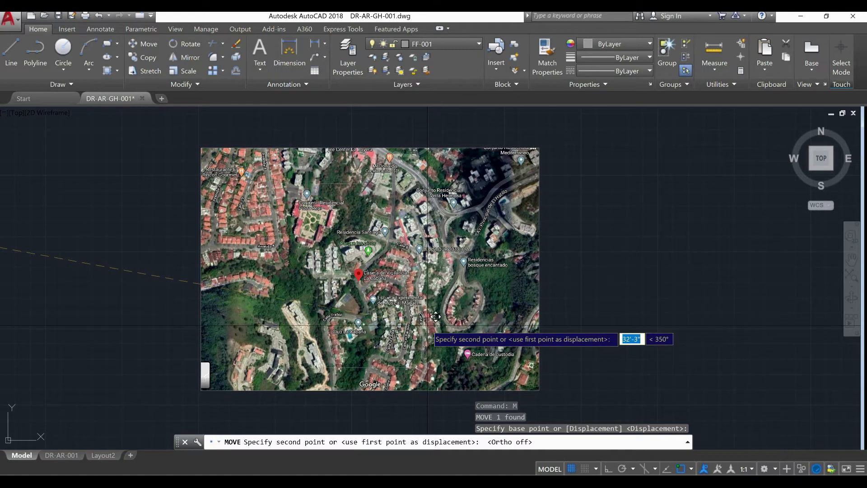
pyautogui.click(427, 325)
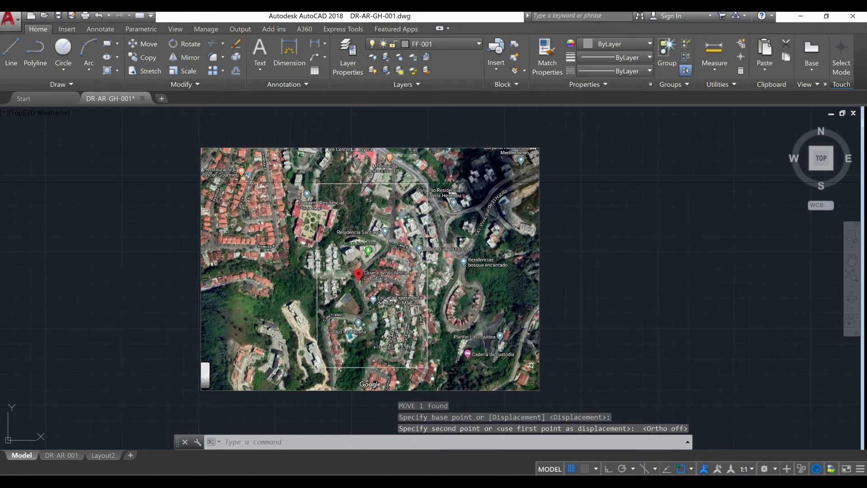
# Set the colour of the rectangle on the satellite map to red
pyautogui.click(361, 182)
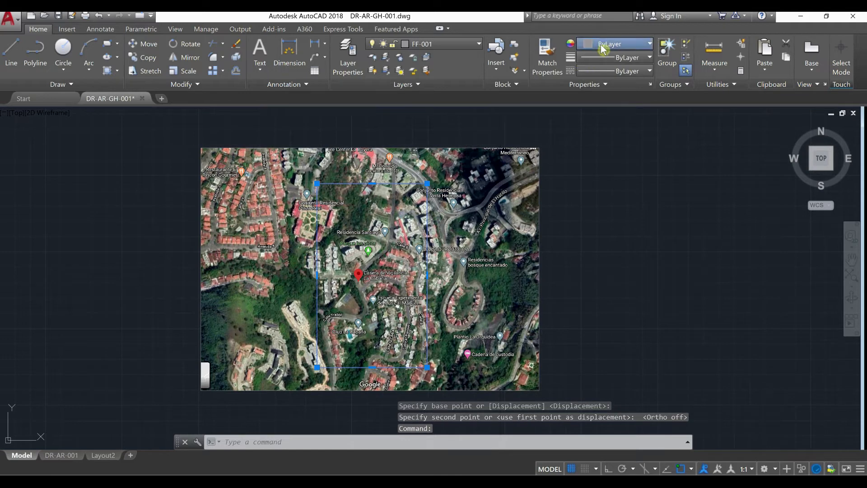
pyautogui.click(603, 47)
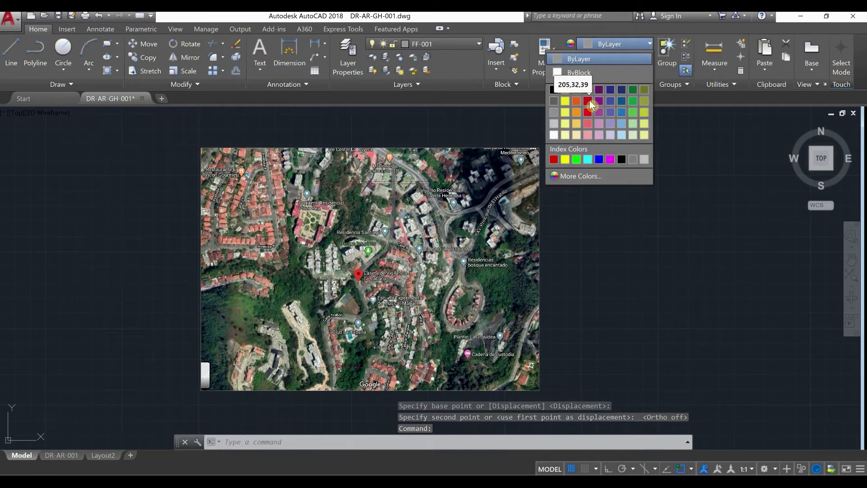
pyautogui.click(590, 100)
pyautogui.press('Escape')
pyautogui.press('Escape')
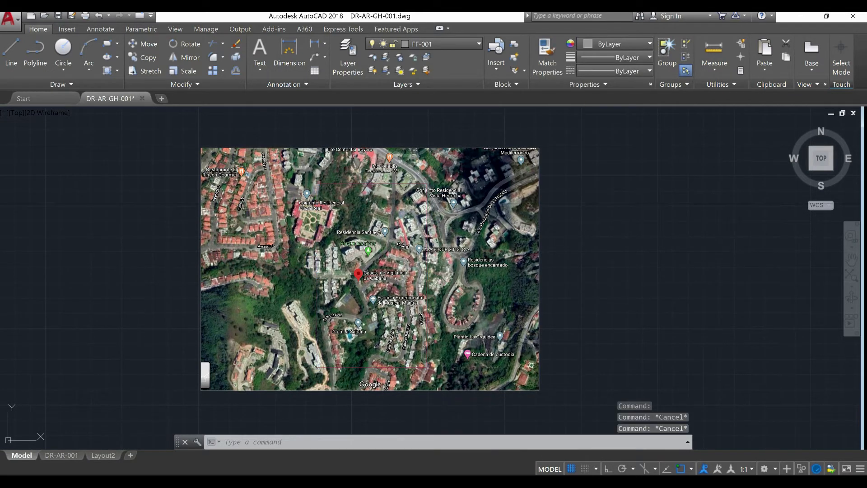
# Draw a circle centred on the red rectangle's upper-left corner and set its colour to red
pyautogui.scroll(2, 324, 196)
pyautogui.scroll(2, 325, 198)
pyautogui.moveTo(324, 198); pyautogui.dragTo(331, 254, button='middle')
pyautogui.scroll(-2, 319, 249)
pyautogui.scroll(-4, 316, 247)
pyautogui.write('c')
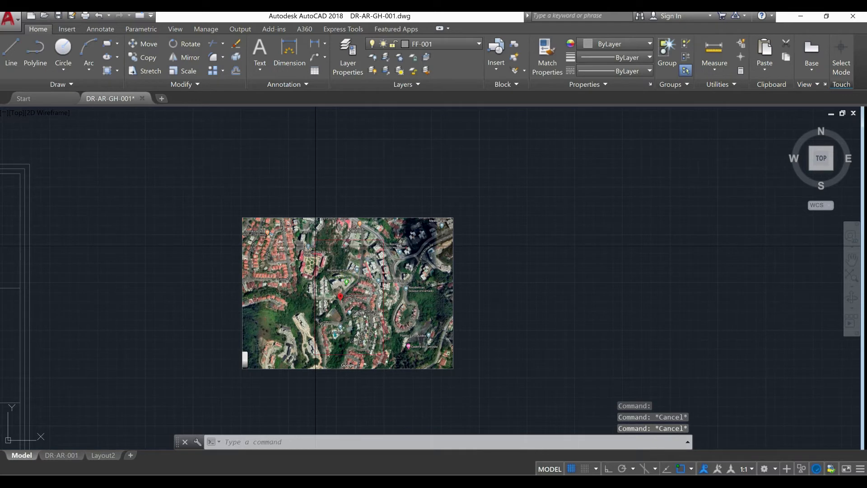
pyautogui.press('Return')
pyautogui.scroll(4, 316, 246)
pyautogui.click(338, 200)
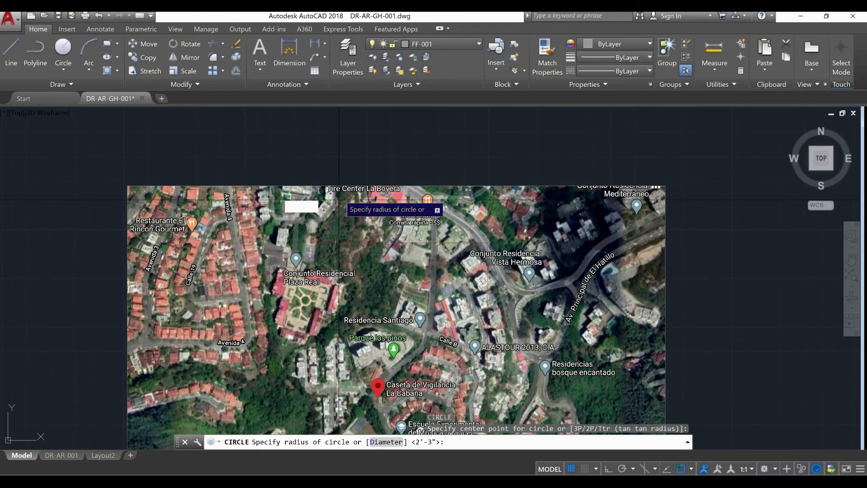
pyautogui.click(332, 156)
pyautogui.click(342, 142)
pyautogui.click(337, 176)
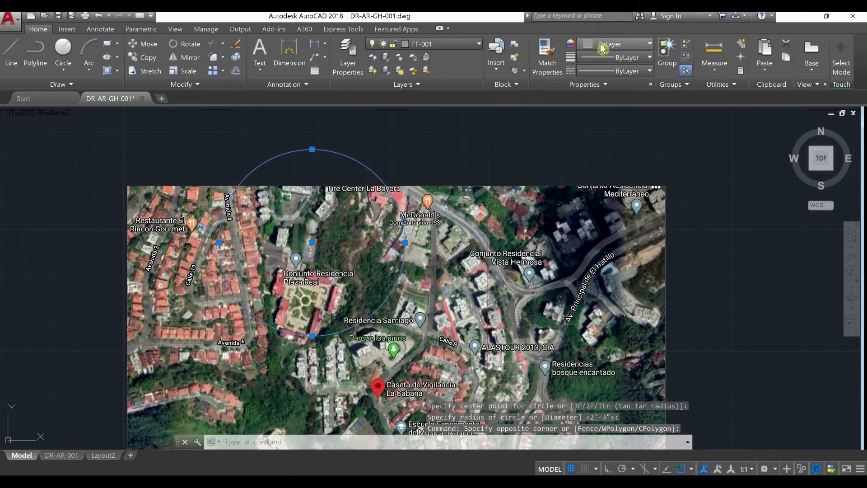
pyautogui.click(602, 48)
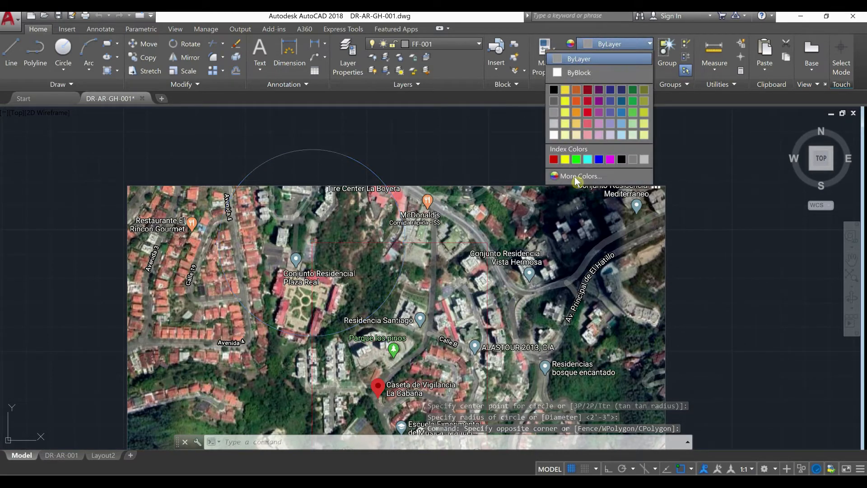
pyautogui.click(556, 161)
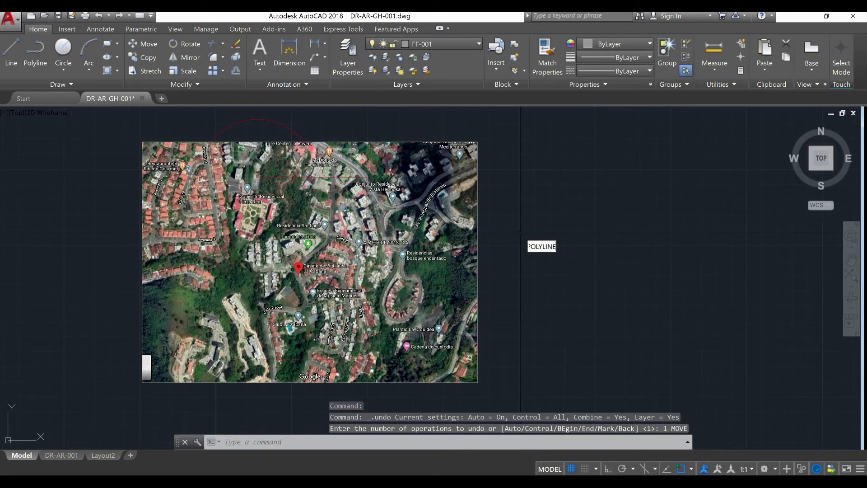
# Set the rectangle's line width to 2" for all segments with the Edit Polyline command's Multiple option
pyautogui.press('Return')
pyautogui.write('m')
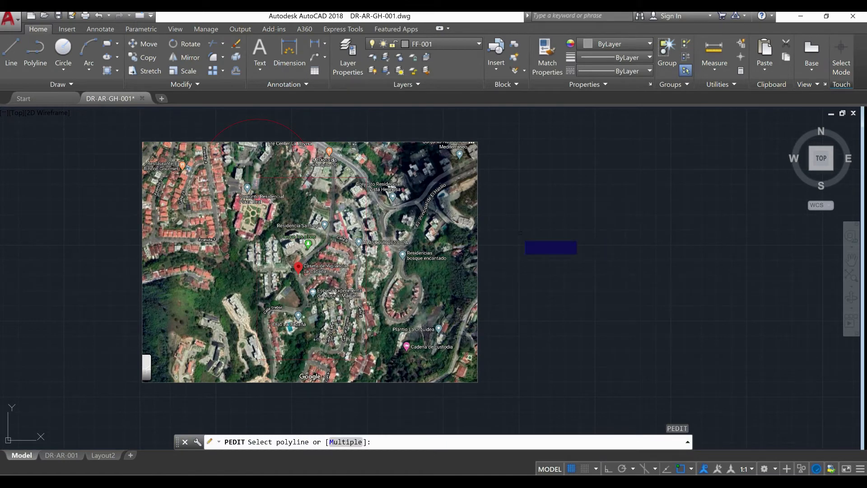
pyautogui.press('Return')
pyautogui.click(298, 180)
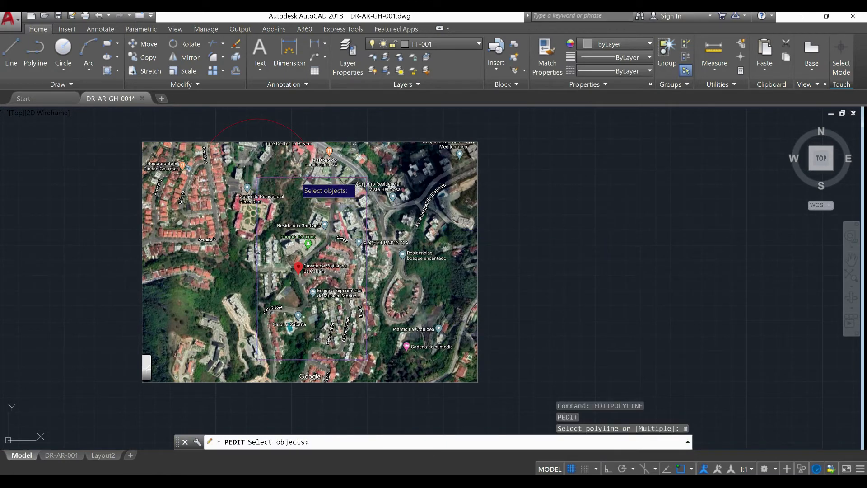
pyautogui.press('Return')
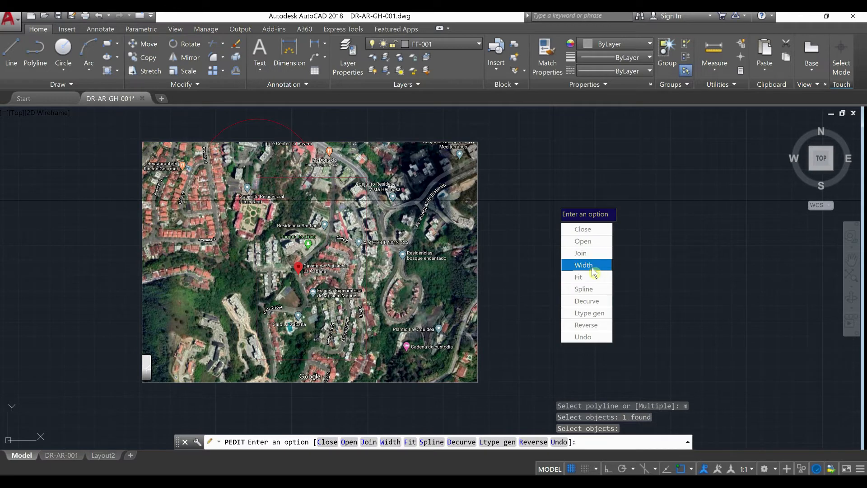
pyautogui.click(593, 269)
pyautogui.write('2')
pyautogui.press('Return')
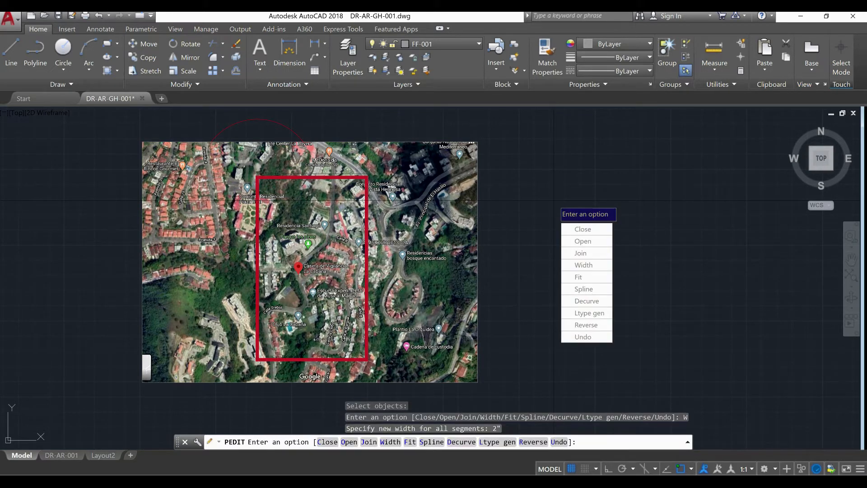
pyautogui.press('Escape')
pyautogui.press('Escape')
pyautogui.press('Escape')
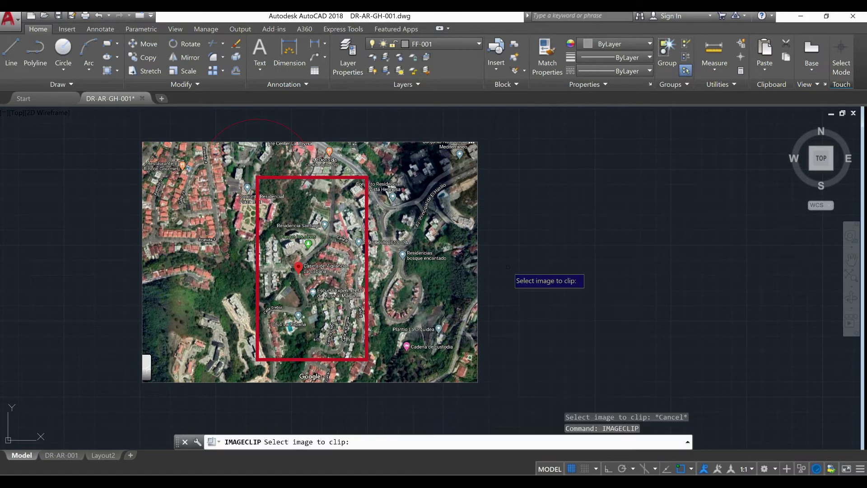
# Clip the satellite image with a new Image Clip boundary, using the Select polyline option on the red rectangle
pyautogui.press('Escape')
pyautogui.press('Escape')
pyautogui.press('Escape')
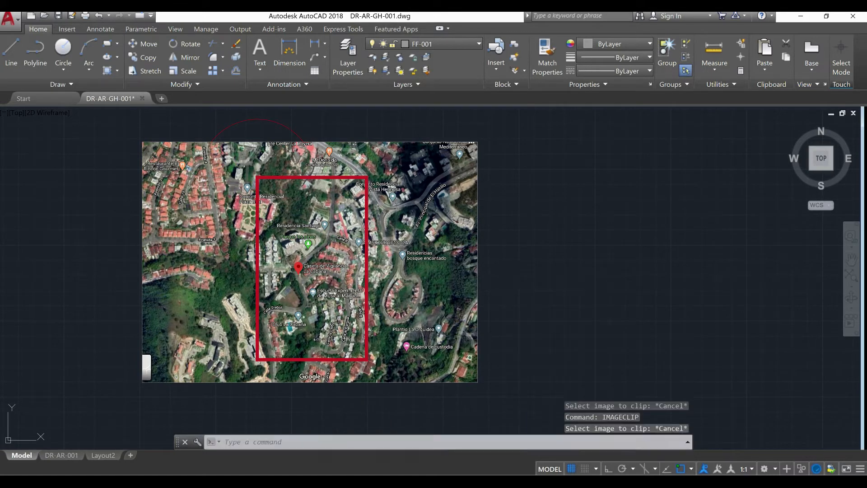
pyautogui.write('ICL')
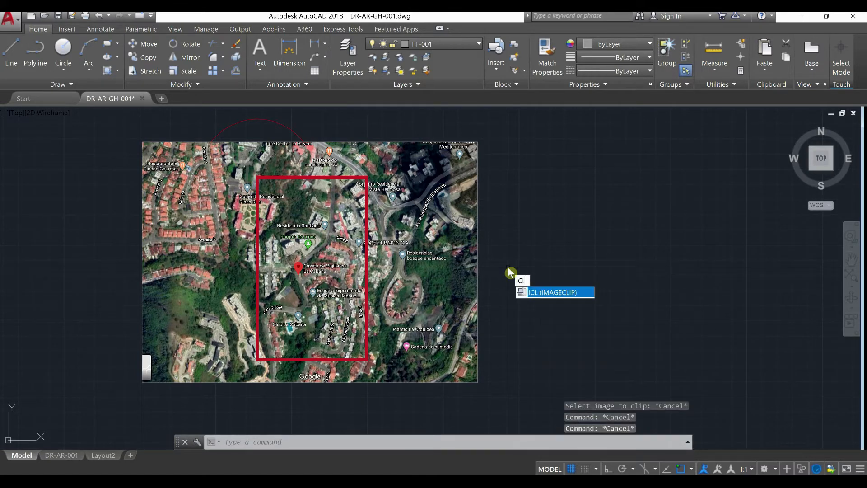
pyautogui.press('Return')
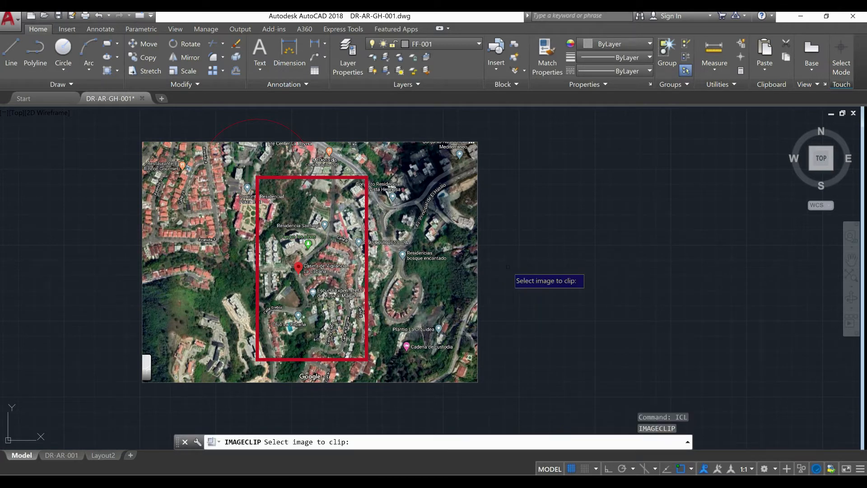
pyautogui.click(493, 193)
pyautogui.click(431, 133)
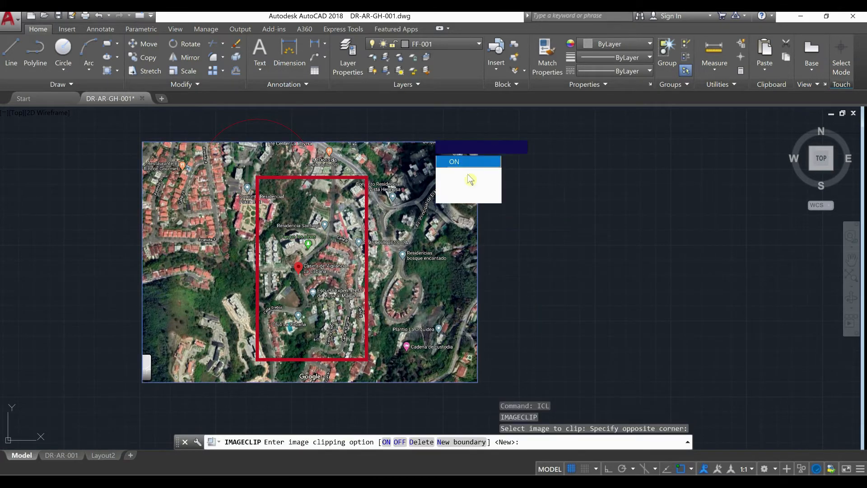
pyautogui.click(472, 194)
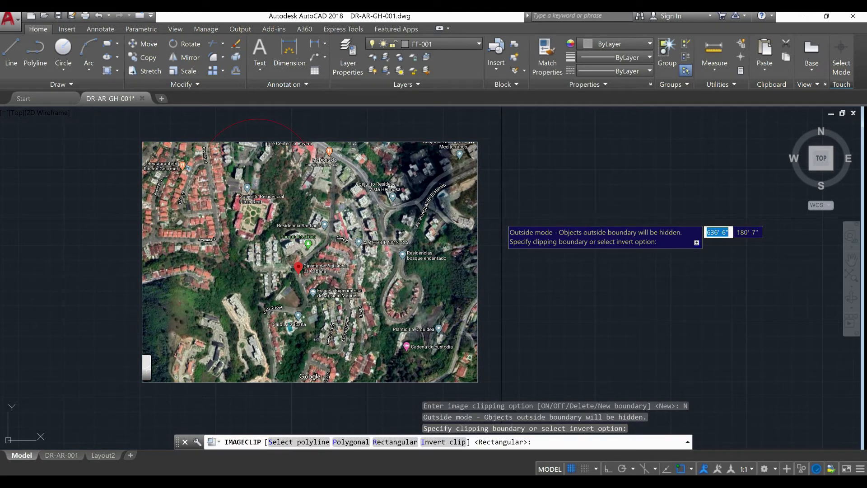
pyautogui.write('s')
pyautogui.press('Return')
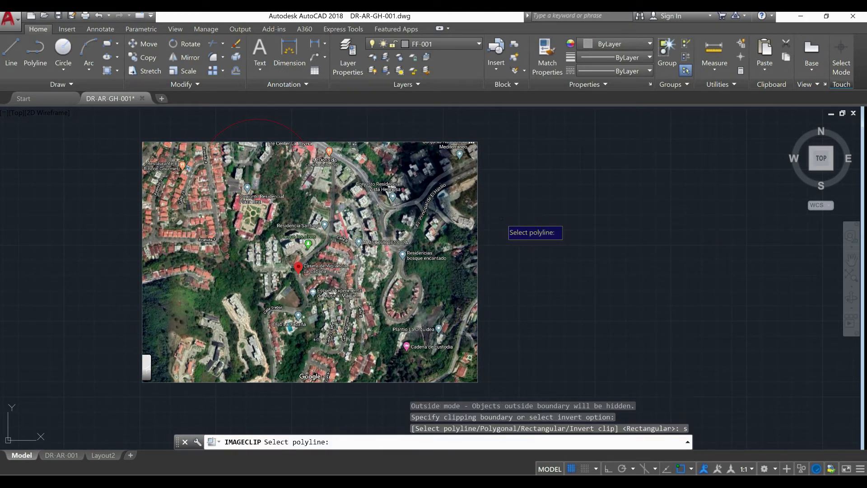
pyautogui.click(270, 177)
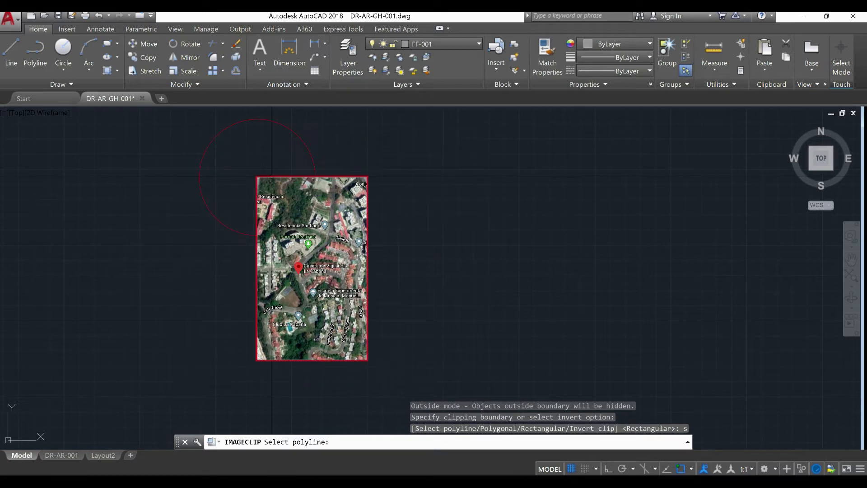
pyautogui.scroll(-2, 289, 162)
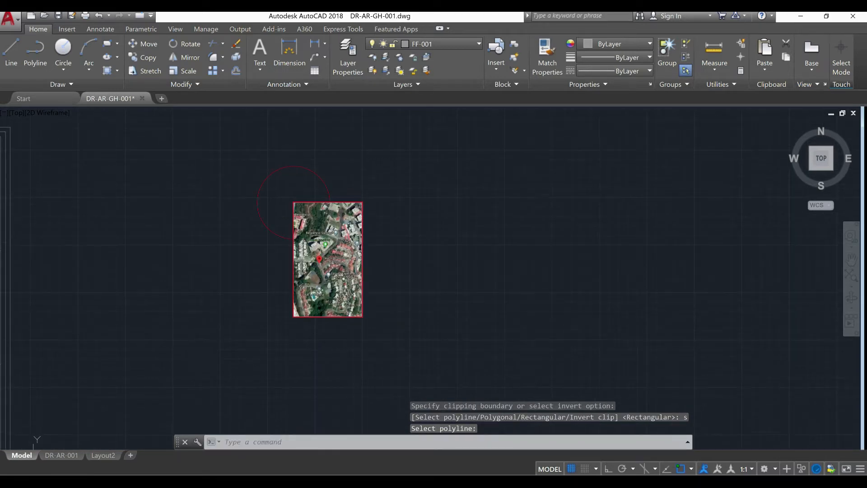
pyautogui.scroll(4, 291, 192)
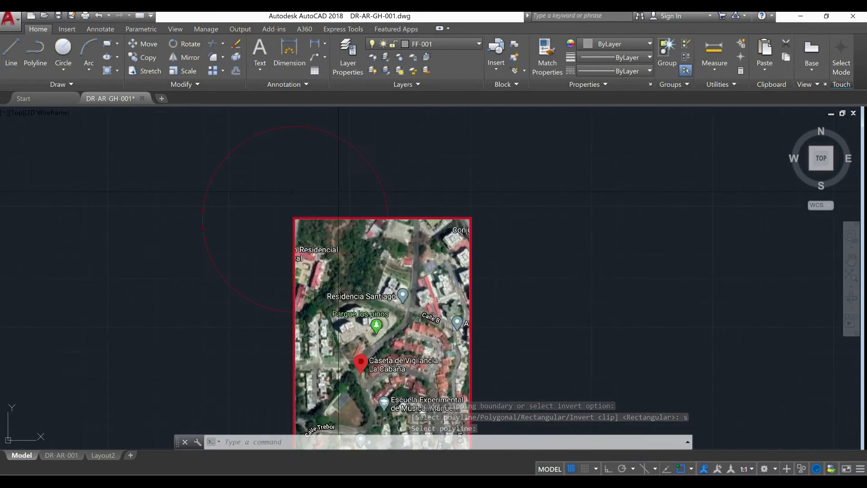
pyautogui.click(433, 178)
pyautogui.click(244, 163)
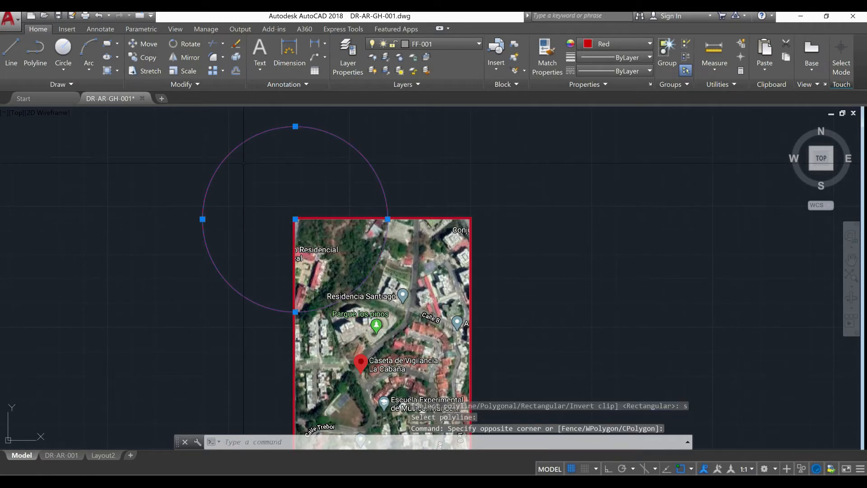
pyautogui.write('c')
pyautogui.press('Return')
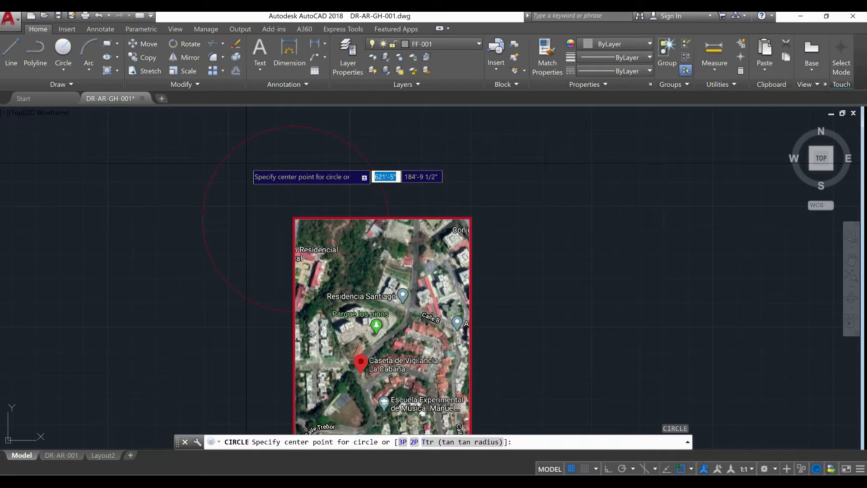
pyautogui.press('Escape')
pyautogui.press('Escape')
# Erase the red circle centred on the clipped map's upper-left corner
pyautogui.click(246, 163)
pyautogui.click(193, 153)
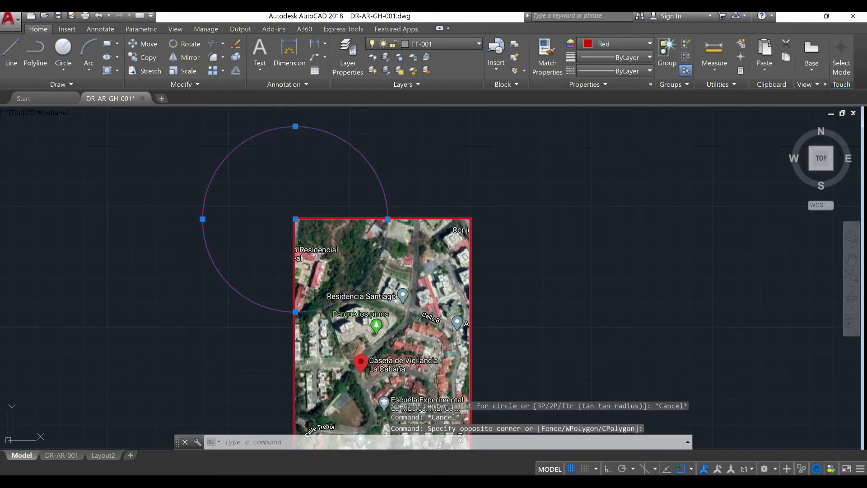
pyautogui.write('e')
pyautogui.press('Return')
# Set the colour of the clipped map's red frame to ByLayer
pyautogui.scroll(-2, 322, 208)
pyautogui.scroll(5, 381, 207)
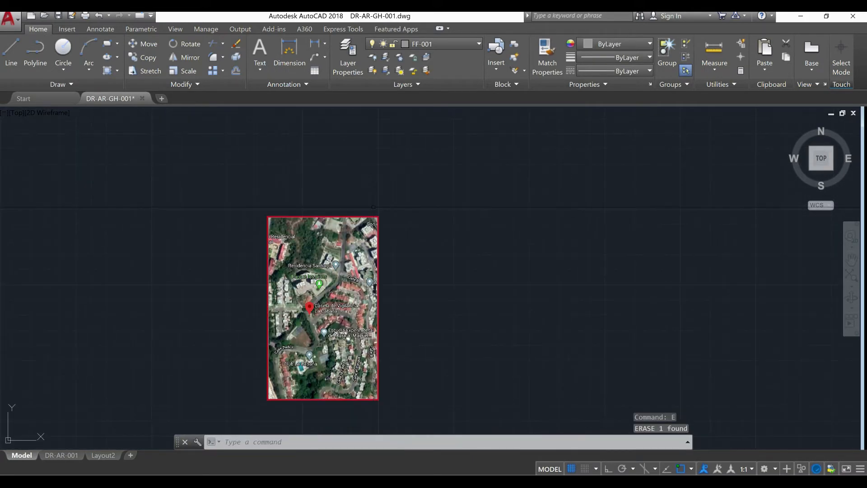
pyautogui.click(384, 227)
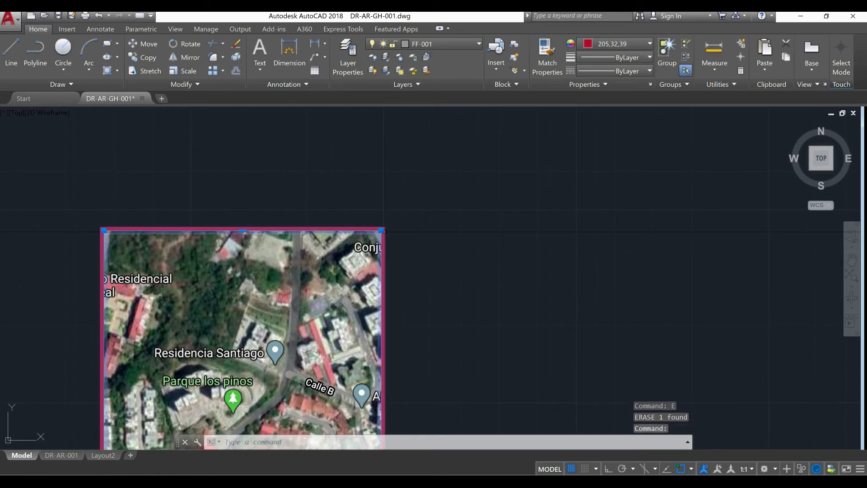
pyautogui.click(401, 243)
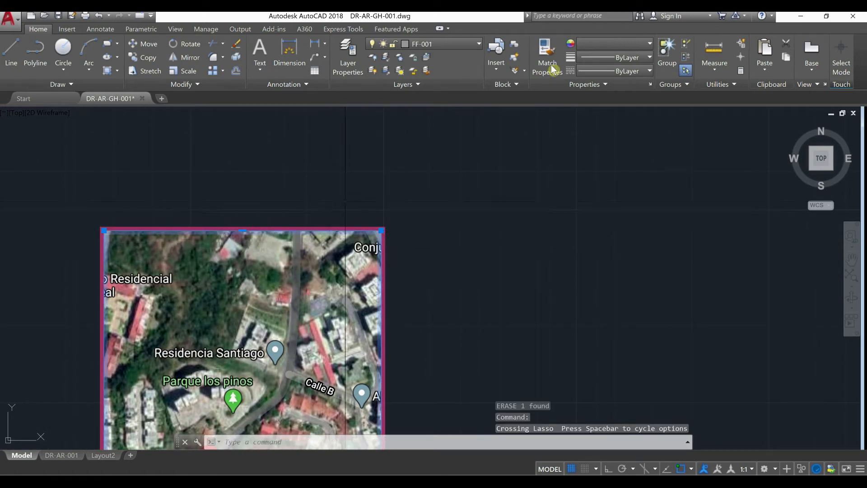
pyautogui.click(605, 45)
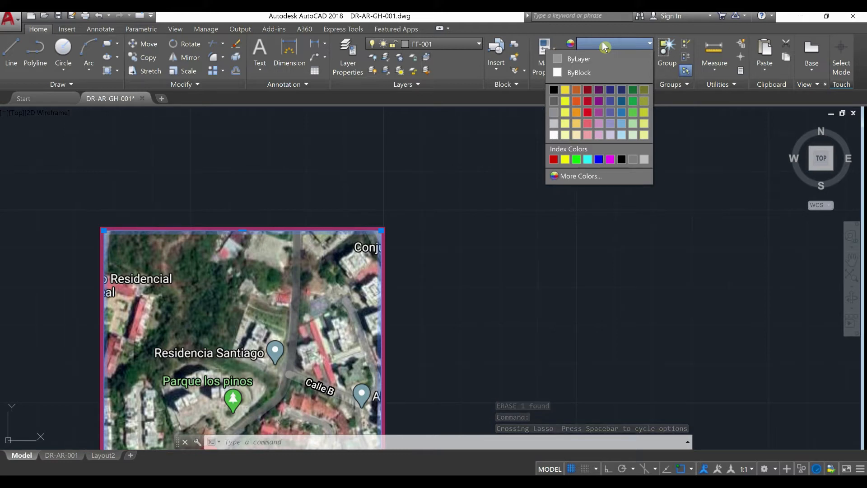
pyautogui.click(608, 58)
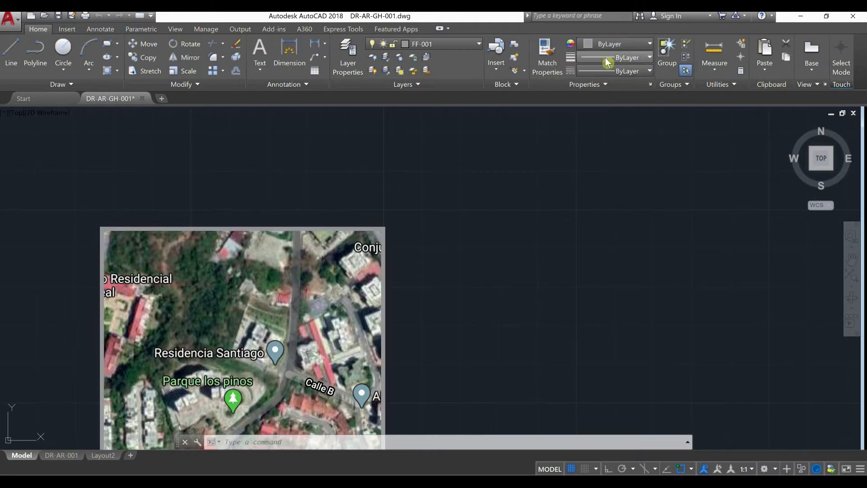
pyautogui.moveTo(445, 221); pyautogui.dragTo(432, 219)
pyautogui.press('Escape')
pyautogui.press('Escape')
pyautogui.scroll(-4, 452, 212)
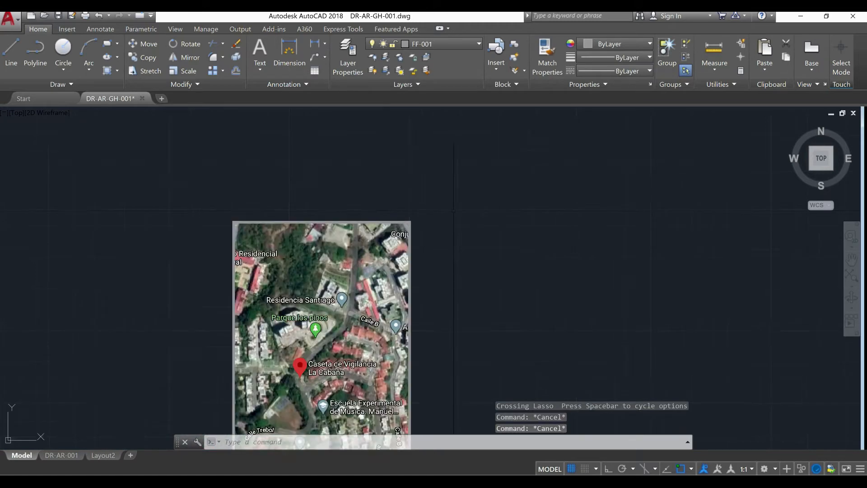
# Move the clipped map and its frame by the upper-left corner into the uppermost section of the title block panel
pyautogui.click(451, 401)
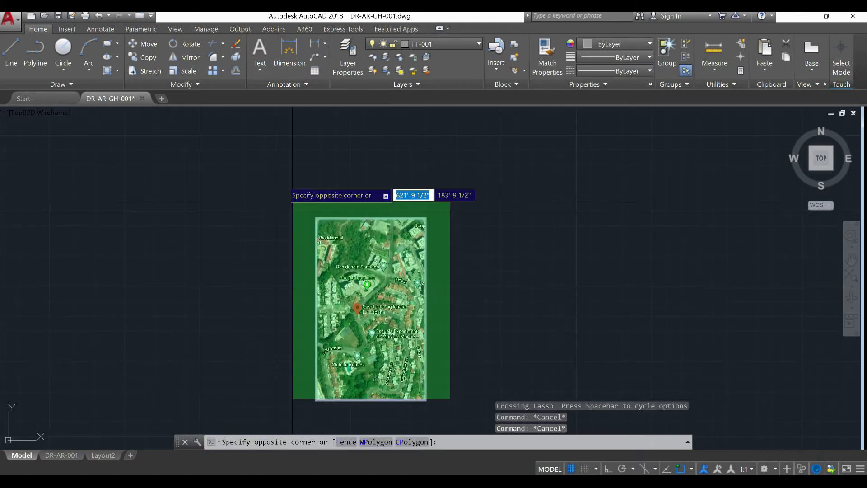
pyautogui.click(273, 162)
pyautogui.write('m')
pyautogui.press('Return')
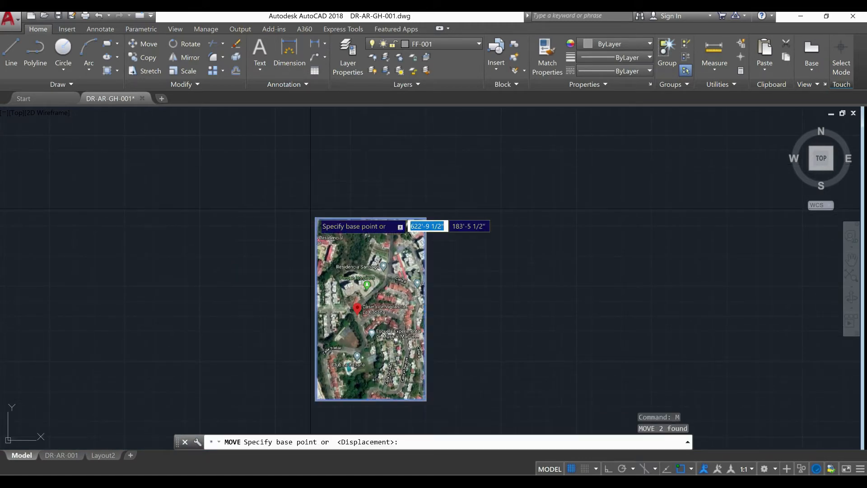
pyautogui.click(317, 219)
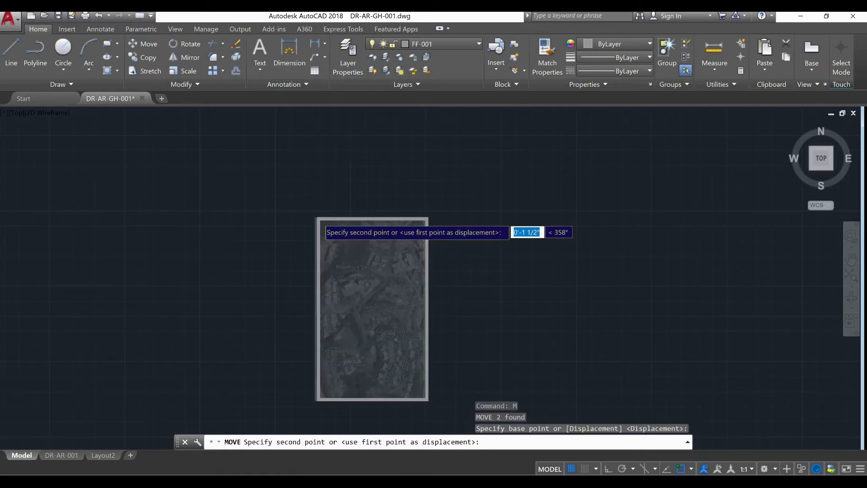
pyautogui.scroll(-5, 506, 276)
pyautogui.scroll(3, 328, 234)
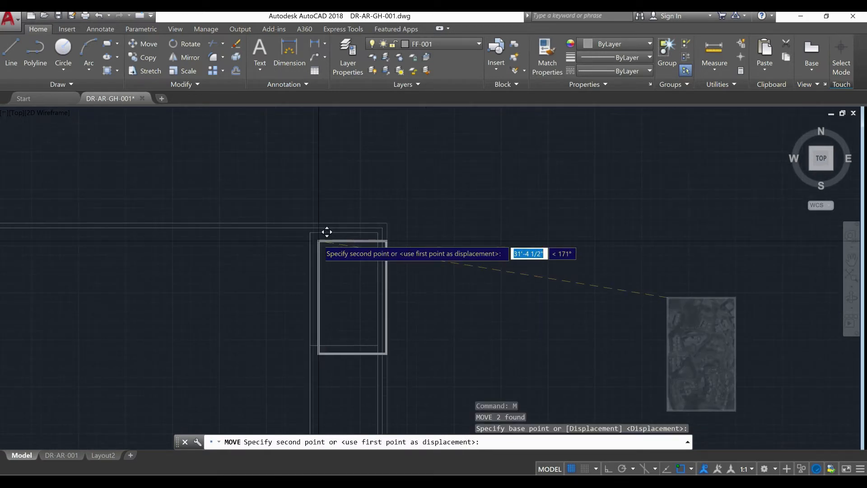
pyautogui.click(318, 223)
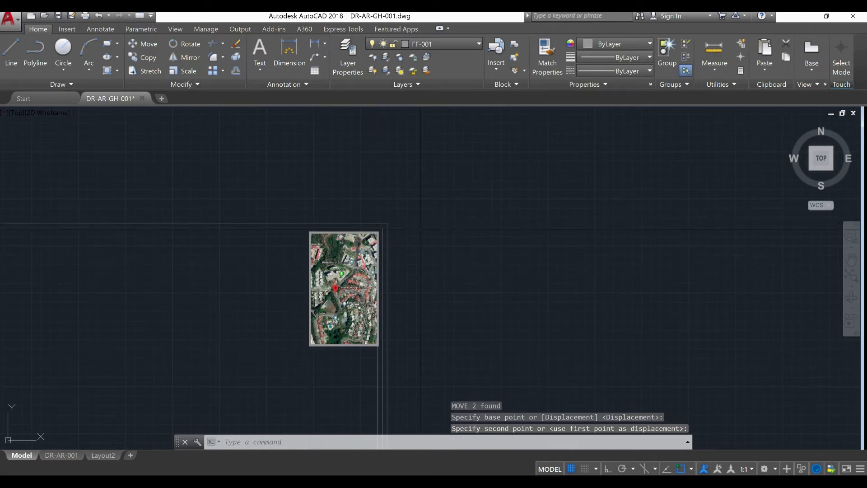
# Examine the placed location map up close, its fit in the title block panel, and the empty sections below it
pyautogui.moveTo(414, 262); pyautogui.dragTo(428, 201, button='middle')
pyautogui.scroll(4, 349, 257)
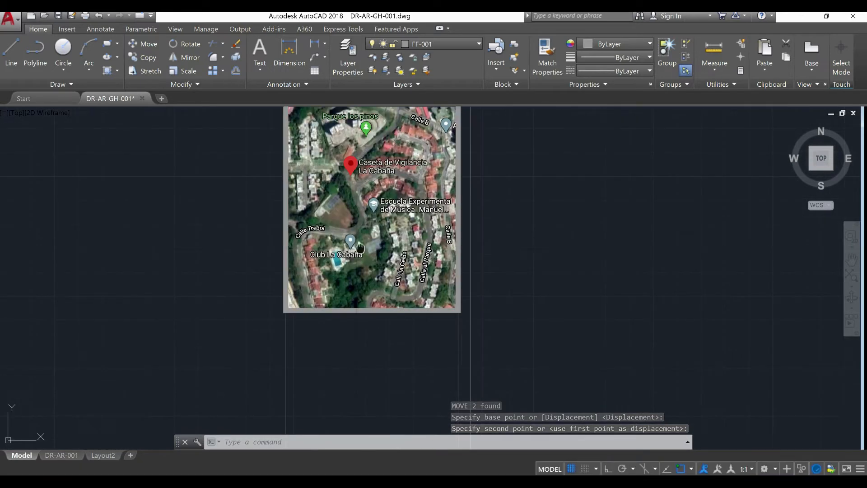
pyautogui.moveTo(360, 248); pyautogui.dragTo(368, 338, button='middle')
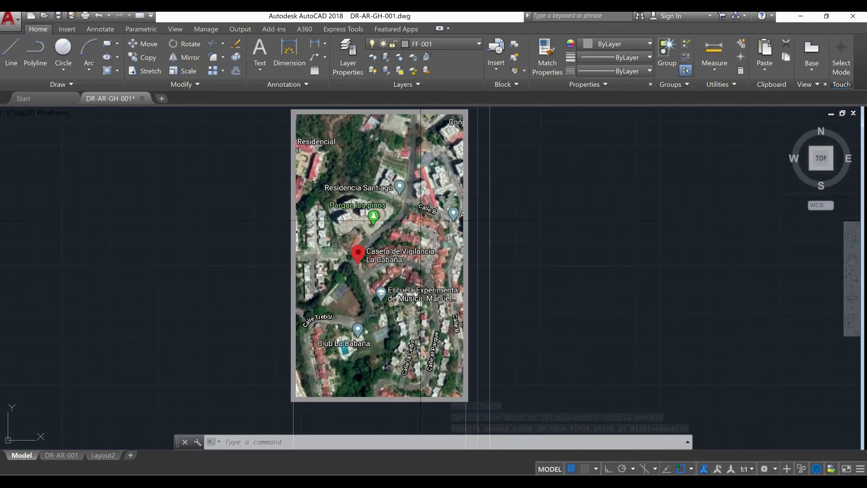
pyautogui.scroll(-2, 420, 228)
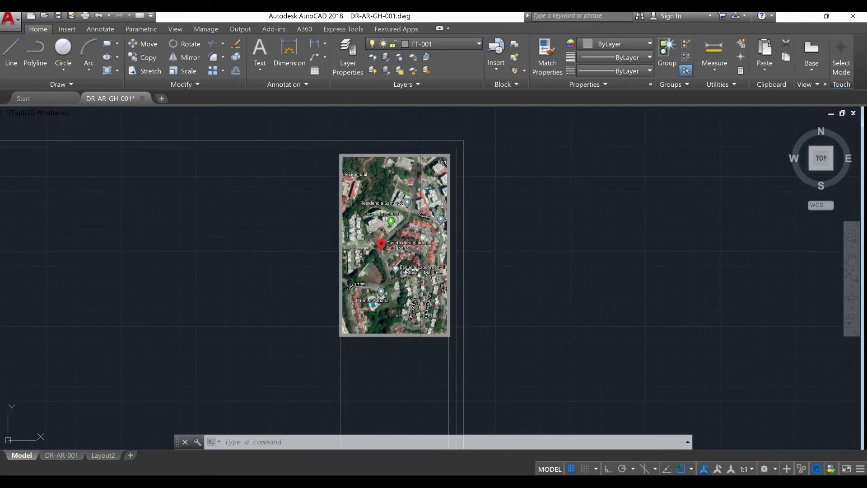
pyautogui.moveTo(418, 244)
pyautogui.mouseDown(button='middle')
pyautogui.moveTo(378, 202)
pyautogui.moveTo(362, 136)
pyautogui.moveTo(260, 236)
pyautogui.moveTo(299, 282)
pyautogui.mouseUp(button='middle')
pyautogui.scroll(3, 214, 227)
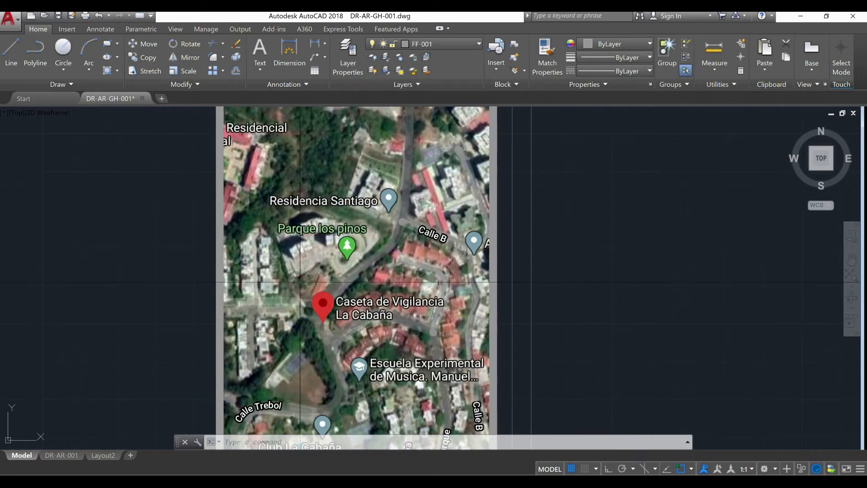
pyautogui.scroll(-4, 300, 282)
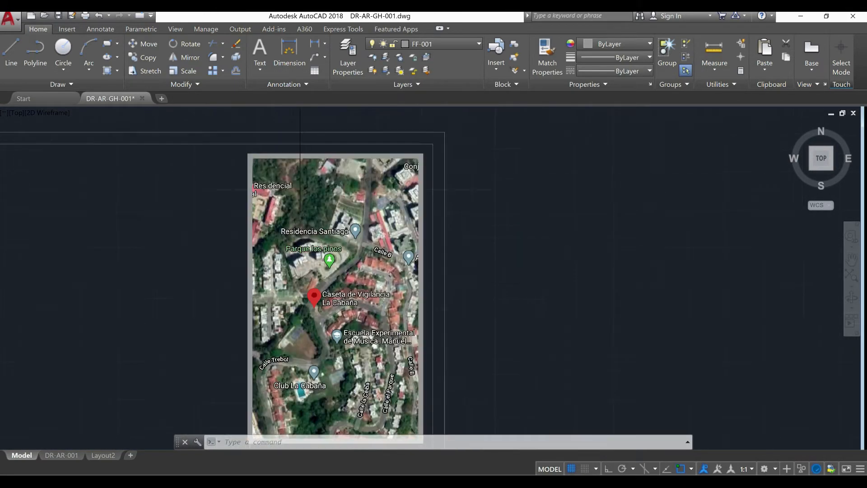
pyautogui.scroll(1, 337, 236)
pyautogui.moveTo(336, 236); pyautogui.dragTo(356, 186, button='middle')
pyautogui.scroll(-1, 356, 187)
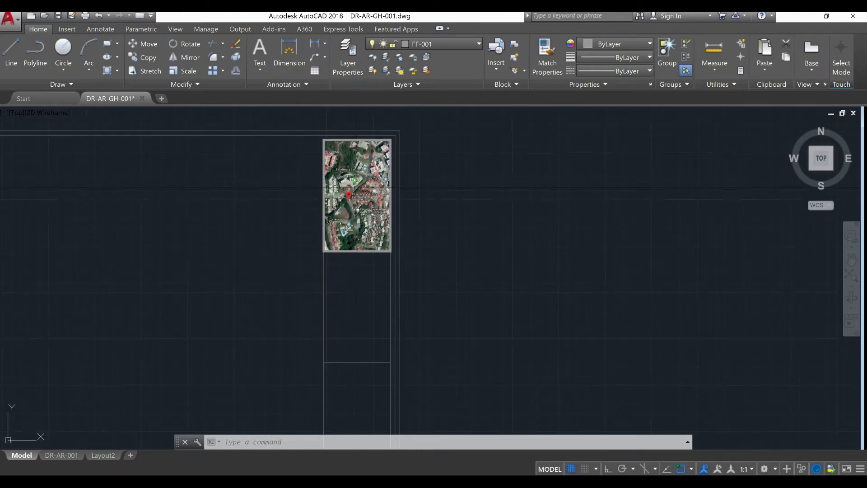
pyautogui.scroll(2, 363, 282)
pyautogui.moveTo(363, 281)
pyautogui.mouseDown(button='middle')
pyautogui.moveTo(375, 266)
pyautogui.moveTo(376, 294)
pyautogui.mouseUp(button='middle')
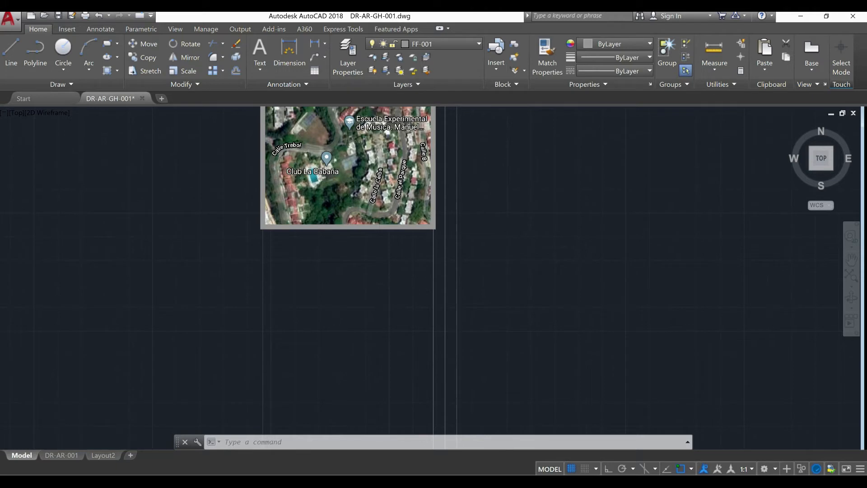
pyautogui.scroll(-3, 382, 212)
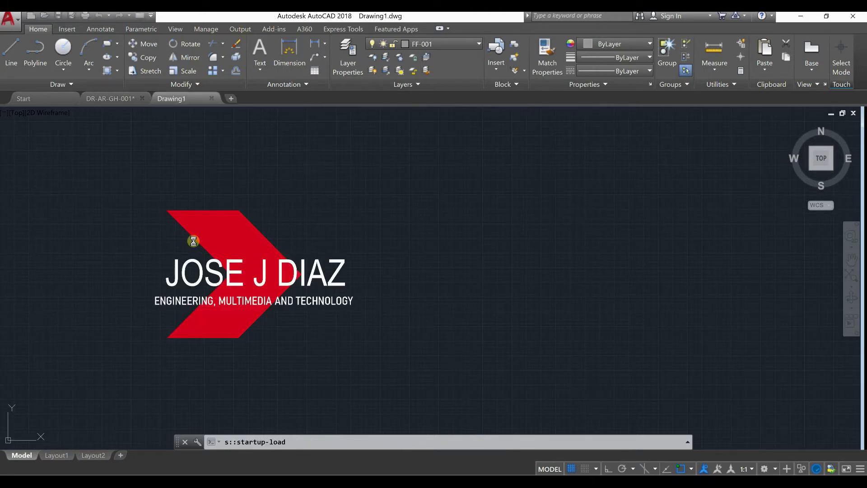
# Copy the red arrow logo block from Drawing1 to the clipboard and return to the DR-AR-GH-001 drawing
pyautogui.click(333, 335)
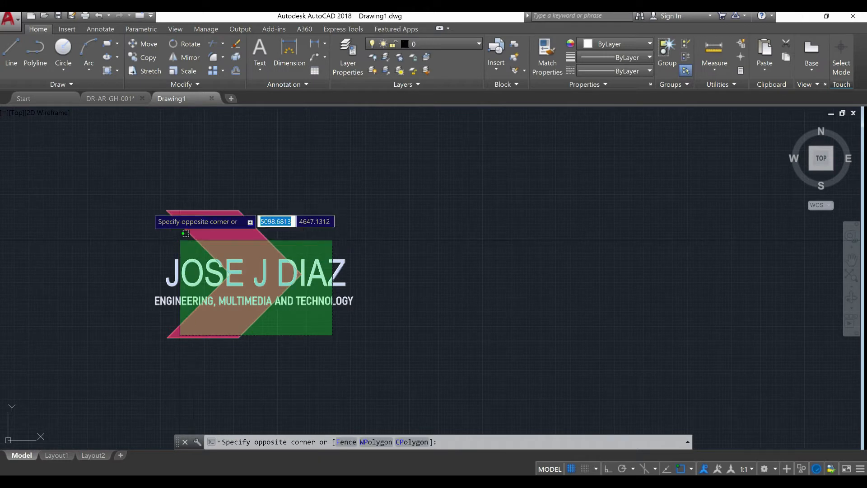
pyautogui.click(180, 239)
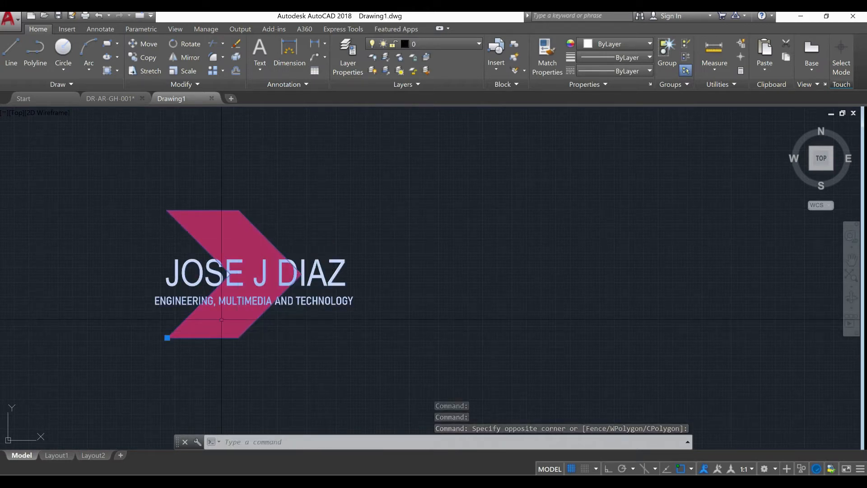
pyautogui.hotkey('ctrl', 'c')
pyautogui.click(130, 97)
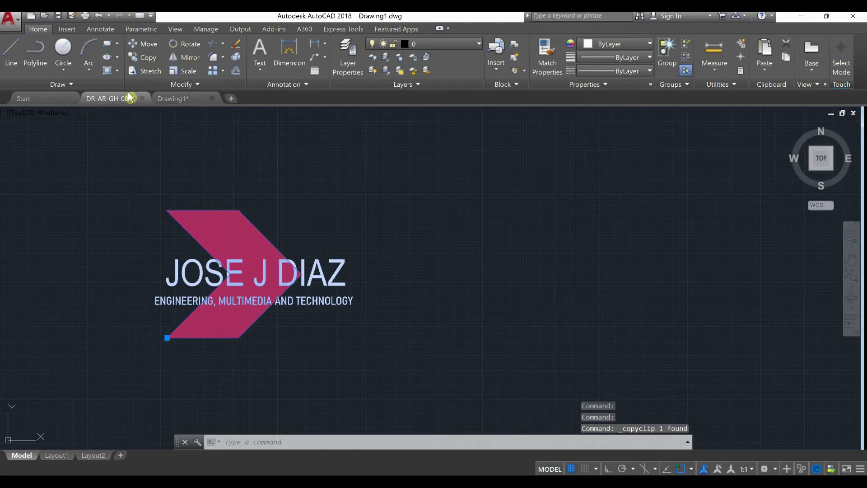
pyautogui.scroll(-4, 183, 284)
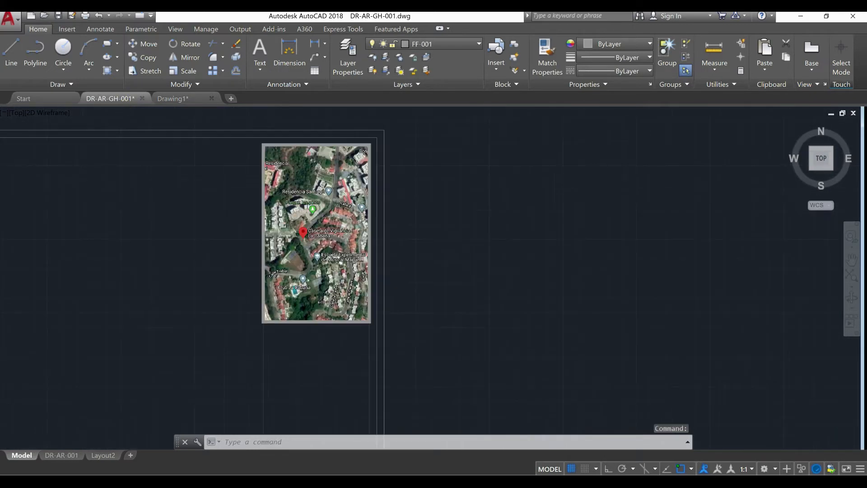
pyautogui.moveTo(326, 361); pyautogui.dragTo(309, 346, button='middle')
pyautogui.scroll(4, 308, 311)
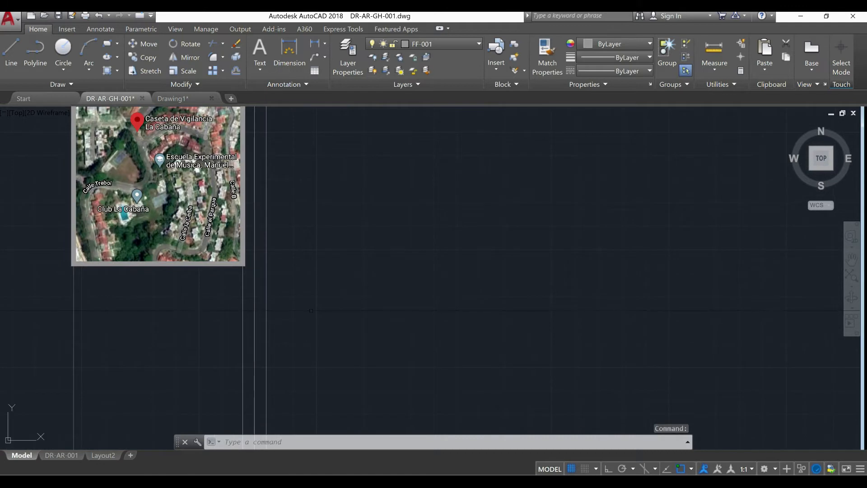
pyautogui.scroll(-2, 338, 311)
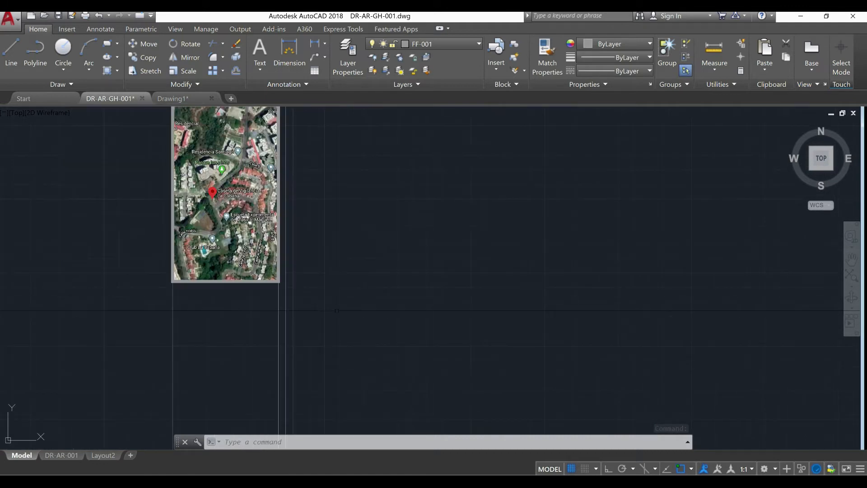
pyautogui.moveTo(336, 310); pyautogui.dragTo(302, 342, button='middle')
pyautogui.scroll(2, 303, 344)
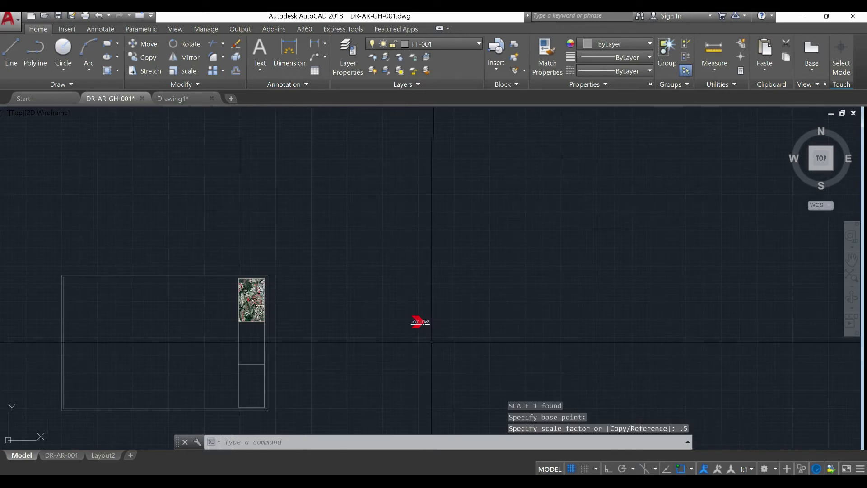
# Move the logo by its lower-left corner into the title block panel, directly below the location map and between the panel's side lines
pyautogui.click(428, 341)
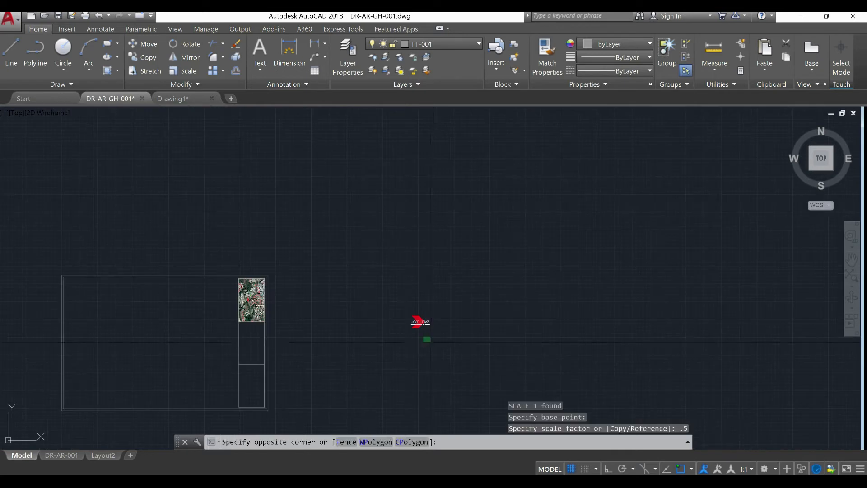
pyautogui.click(405, 318)
pyautogui.press('Escape')
pyautogui.write('m')
pyautogui.press('Return')
pyautogui.click(413, 327)
pyautogui.scroll(5, 257, 354)
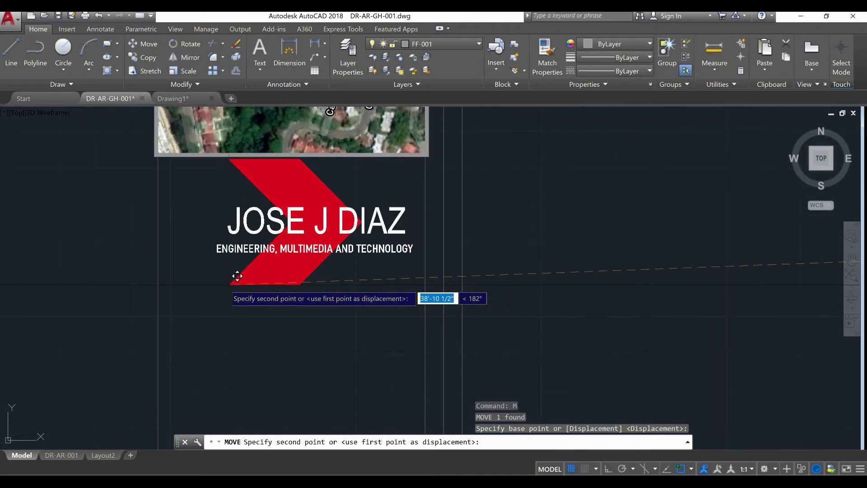
pyautogui.click(225, 276)
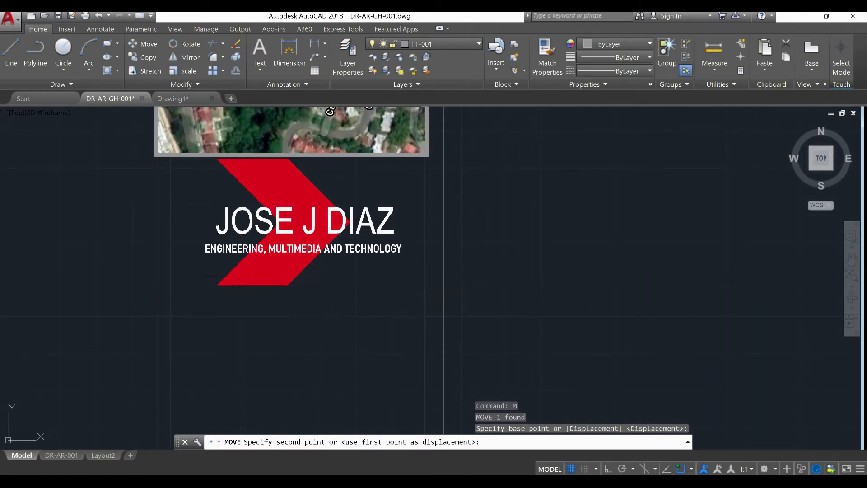
pyautogui.click(391, 155)
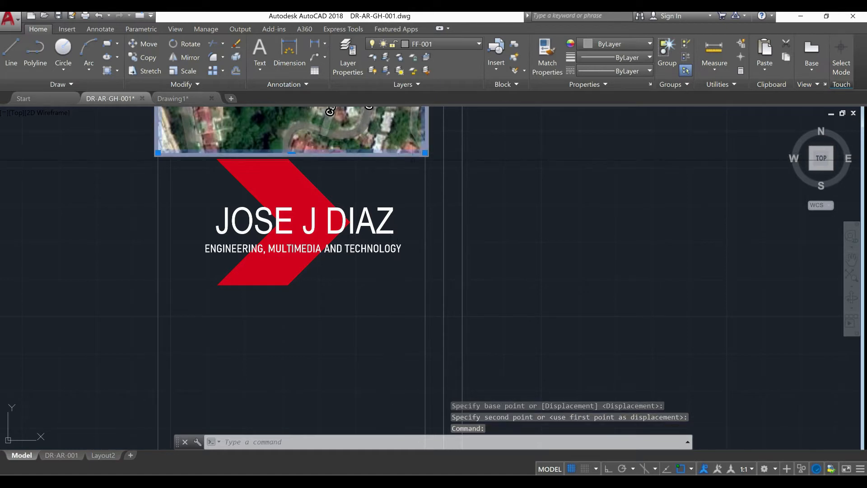
pyautogui.scroll(-6, 400, 171)
pyautogui.press('Escape')
pyautogui.press('Escape')
# Copy the panel's horizontal divider line straight up with Ortho on, placing the copy along the lower edge of the logo
pyautogui.click(385, 267)
pyautogui.click(382, 274)
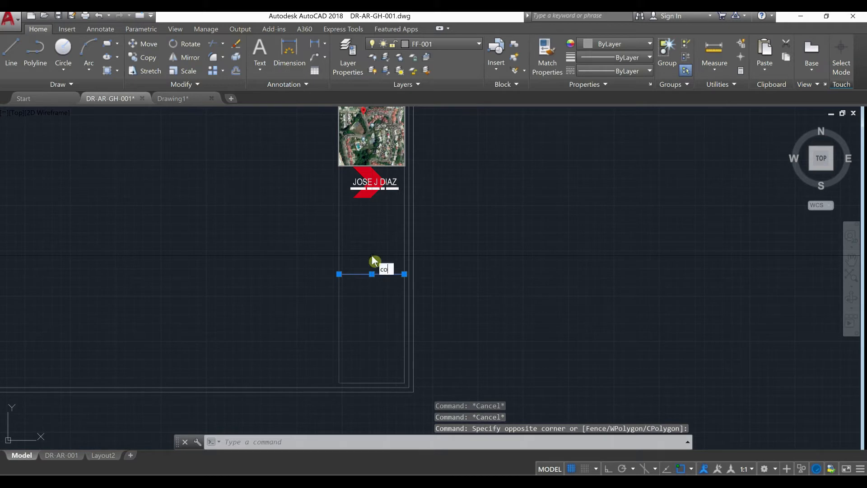
pyautogui.write('co')
pyautogui.press('Return')
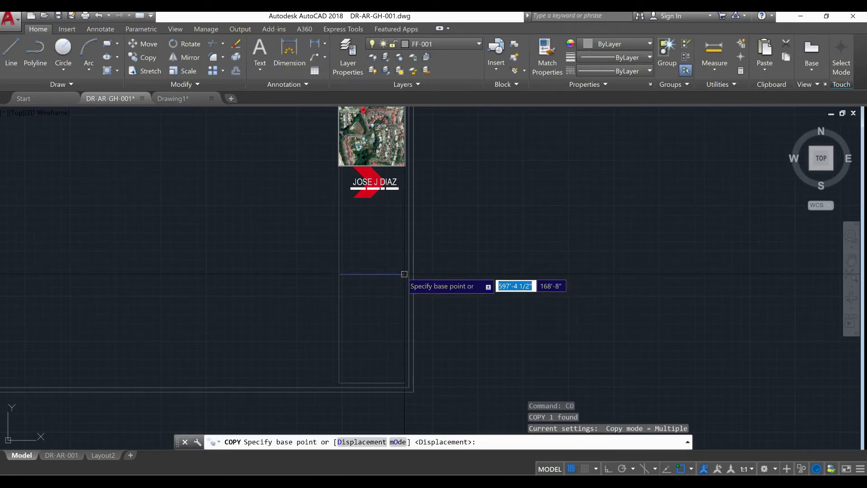
pyautogui.click(404, 274)
pyautogui.scroll(4, 403, 213)
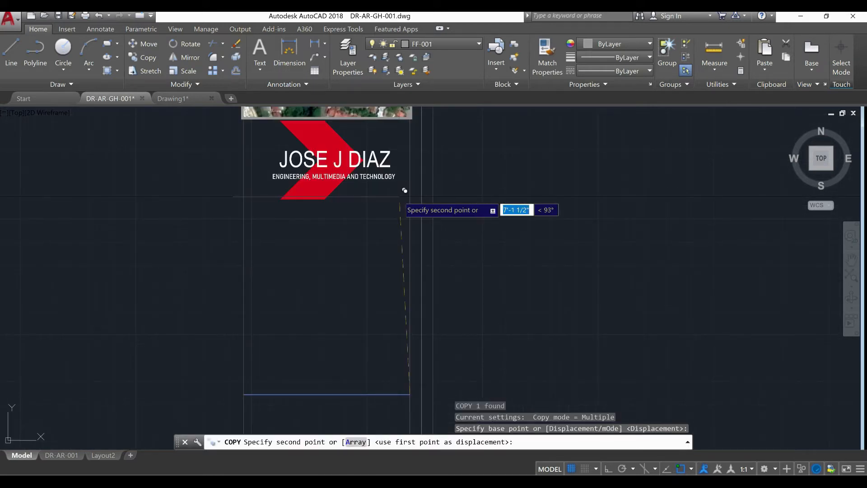
pyautogui.click(606, 468)
pyautogui.scroll(4, 384, 203)
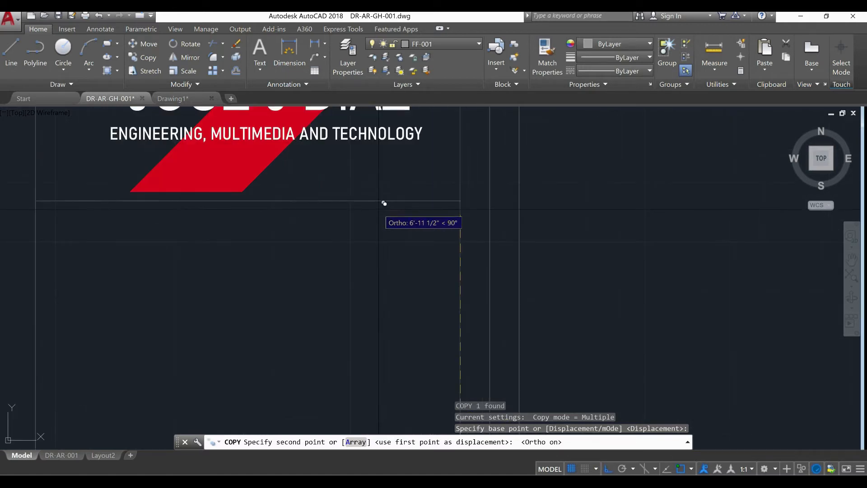
pyautogui.click(392, 183)
pyautogui.scroll(-4, 391, 183)
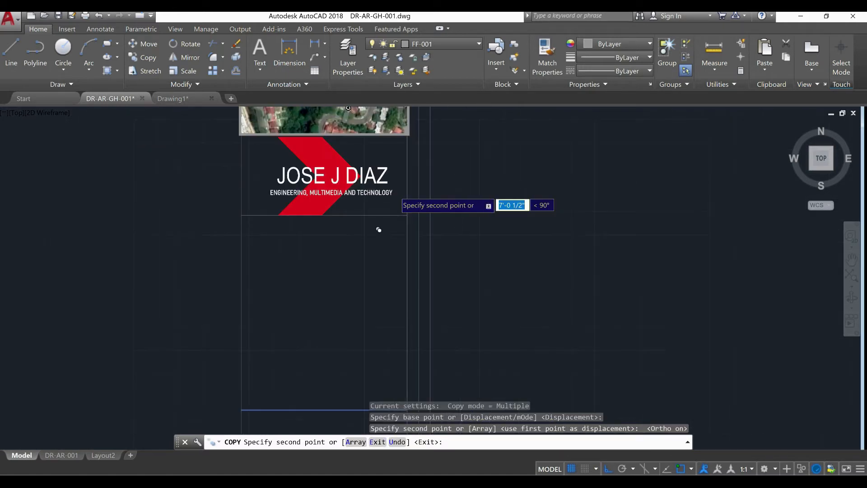
pyautogui.rightClick(384, 242)
pyautogui.click(397, 251)
# Create a multiline text box across the panel width just under the logo's divider line, with a text height of 3.5"
pyautogui.scroll(-3, 358, 250)
pyautogui.moveTo(359, 250); pyautogui.dragTo(345, 225, button='middle')
pyautogui.scroll(-2, 341, 233)
pyautogui.scroll(2, 313, 237)
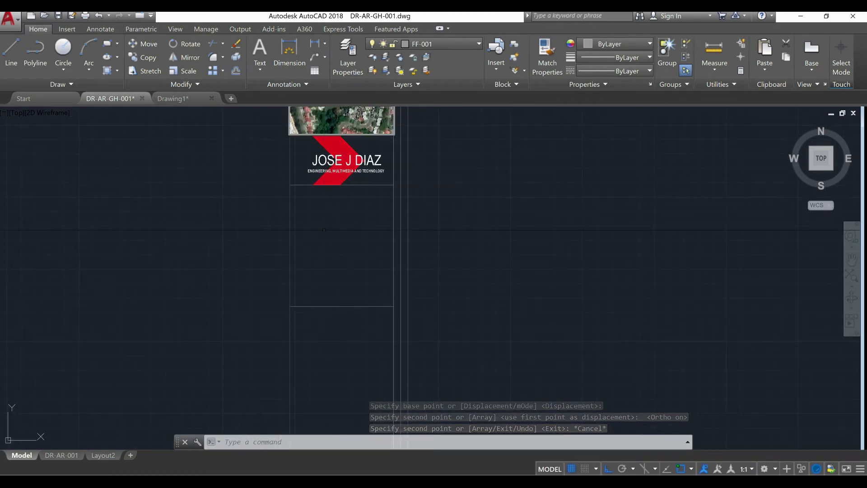
pyautogui.scroll(5, 321, 192)
pyautogui.moveTo(321, 194); pyautogui.dragTo(300, 234, button='middle')
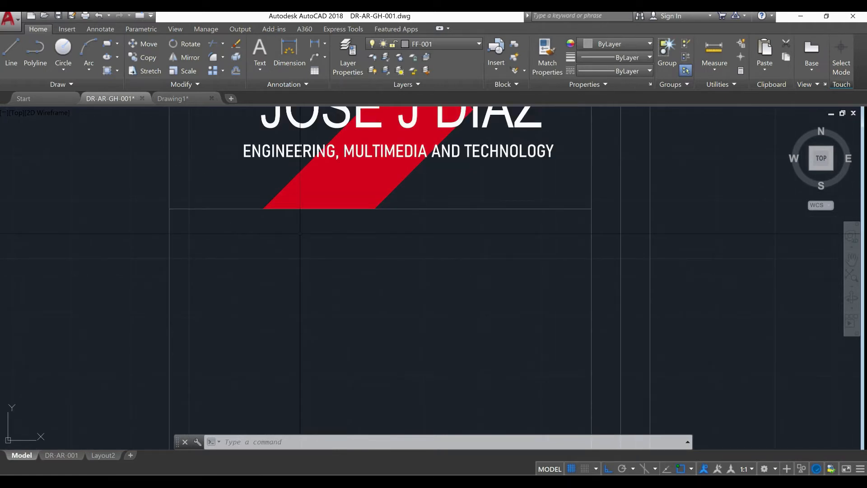
pyautogui.write('MT')
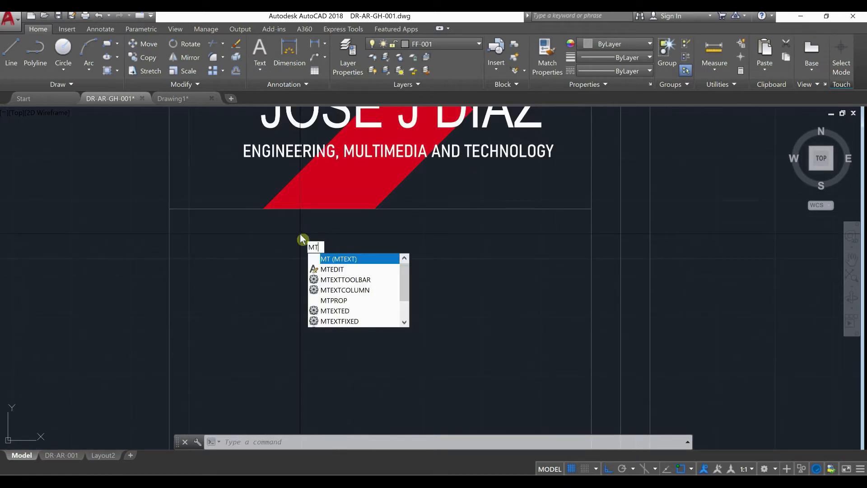
pyautogui.press('Return')
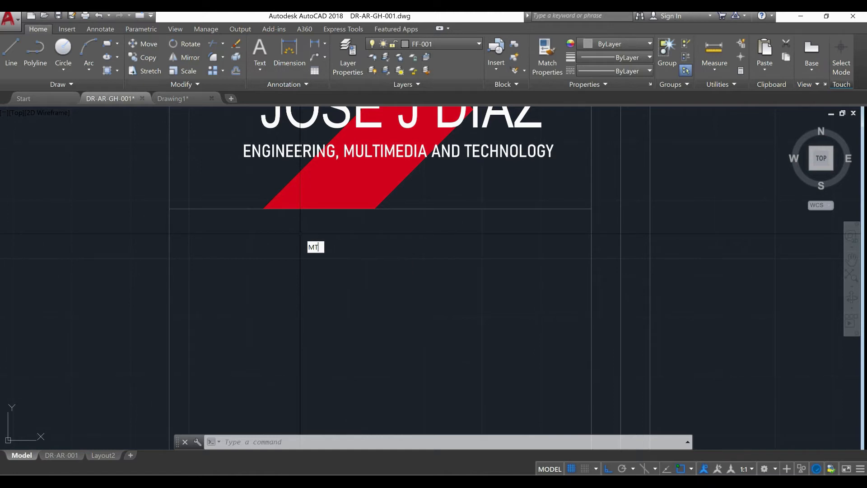
pyautogui.scroll(4, 209, 222)
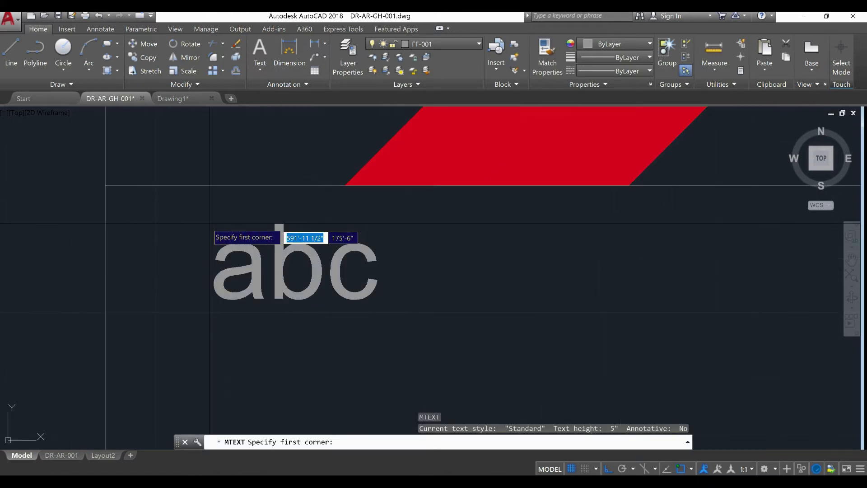
pyautogui.click(150, 197)
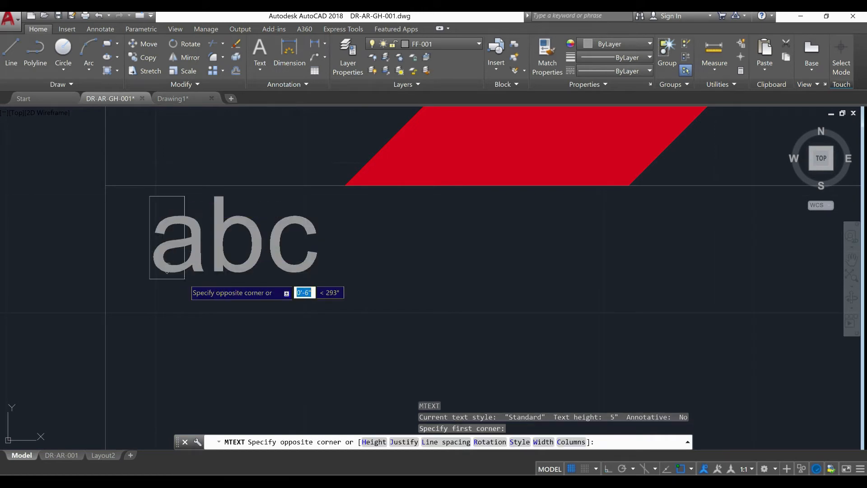
pyautogui.write('h')
pyautogui.press('Return')
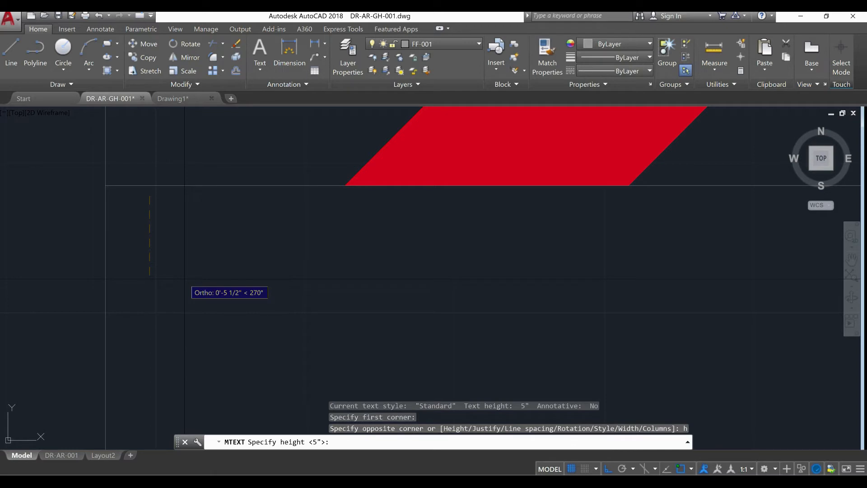
pyautogui.write('5')
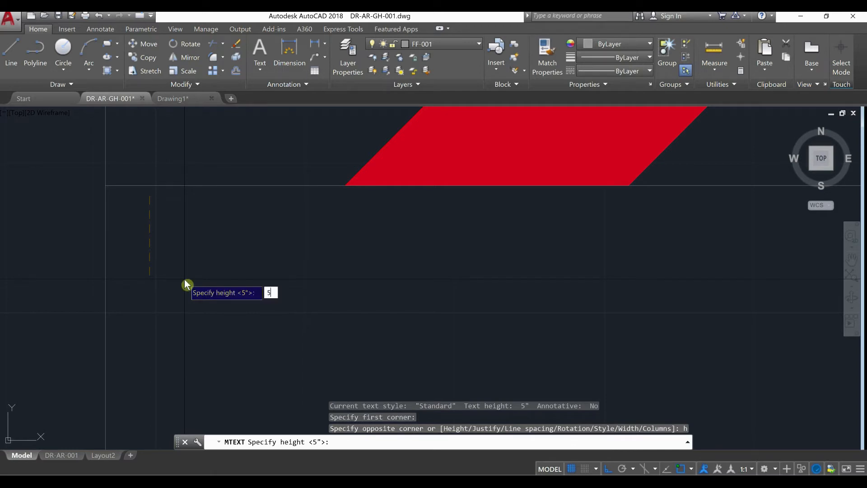
pyautogui.write('"')
pyautogui.press('BackSpace')
pyautogui.write('3.5"')
pyautogui.press('Return')
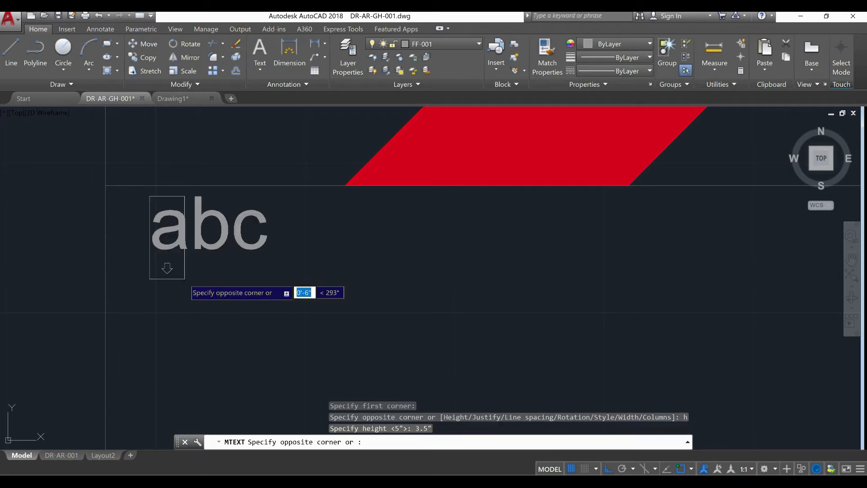
pyautogui.scroll(-2, 189, 280)
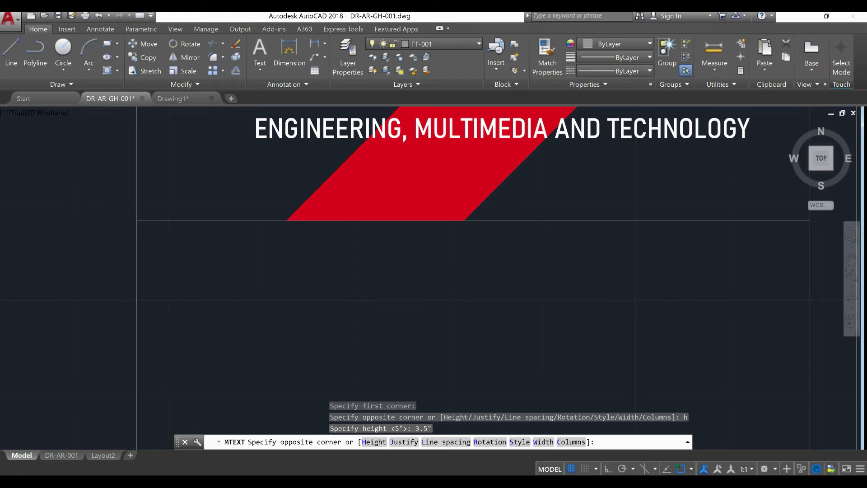
pyautogui.click(767, 273)
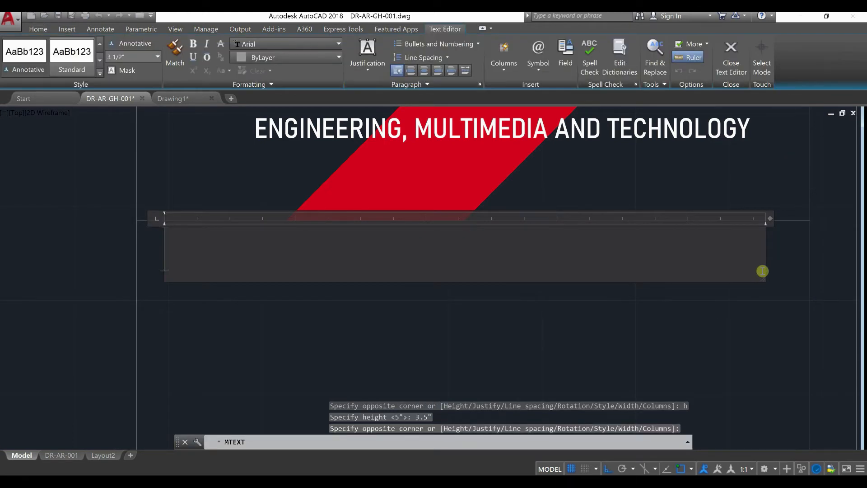
# Enter the heading GENERAL NOTES in the text box and select the whole heading
pyautogui.write('GENERAL NOTES')
pyautogui.moveTo(762, 271); pyautogui.dragTo(158, 244)
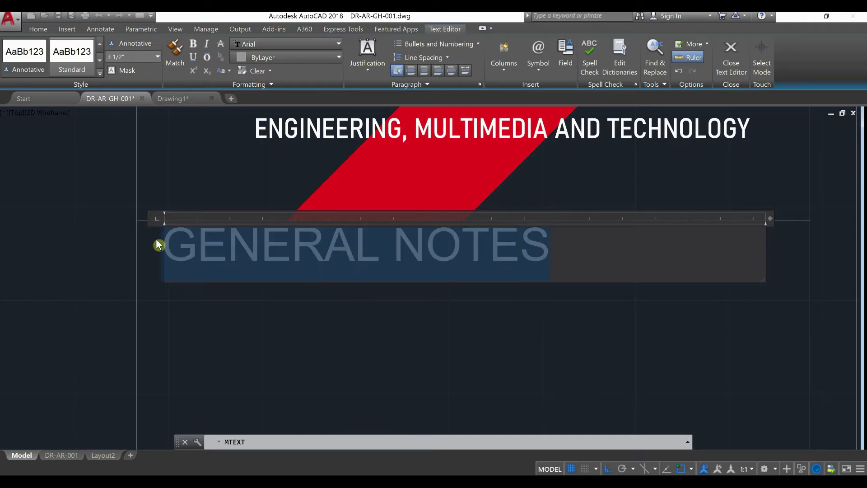
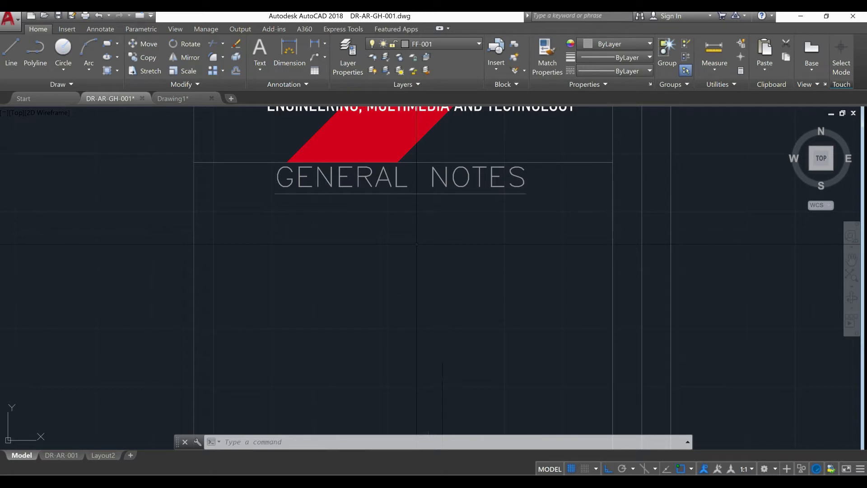
# Copy the panel's divider line below the GENERAL NOTES area straight down by 4"
pyautogui.scroll(-5, 416, 244)
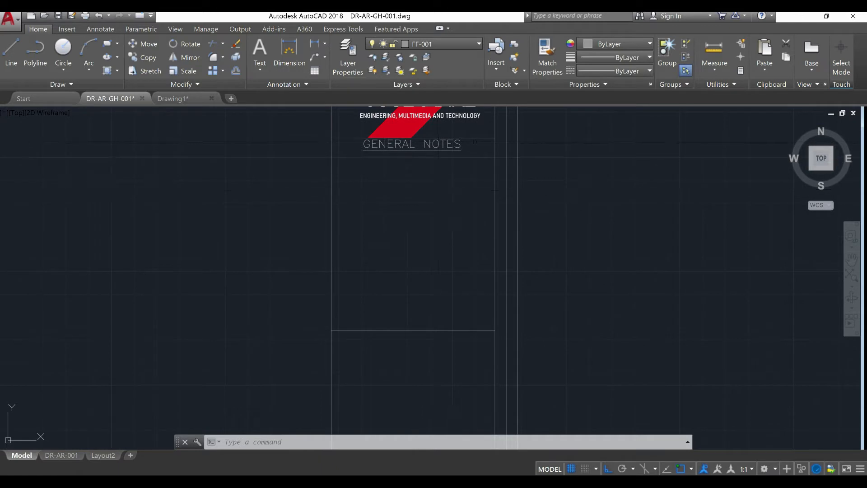
pyautogui.scroll(1, 448, 325)
pyautogui.moveTo(449, 323); pyautogui.dragTo(444, 201, button='middle')
pyautogui.scroll(-3, 426, 201)
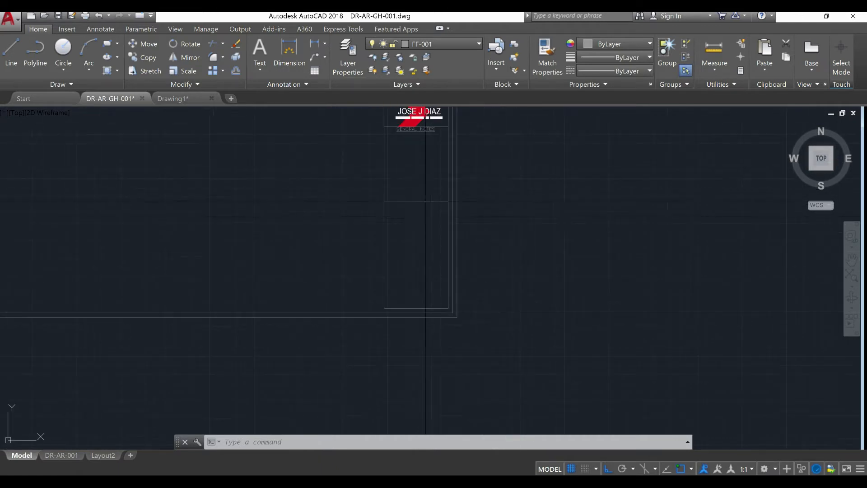
pyautogui.scroll(4, 407, 219)
pyautogui.click(443, 201)
pyautogui.click(429, 171)
pyautogui.scroll(6, 420, 168)
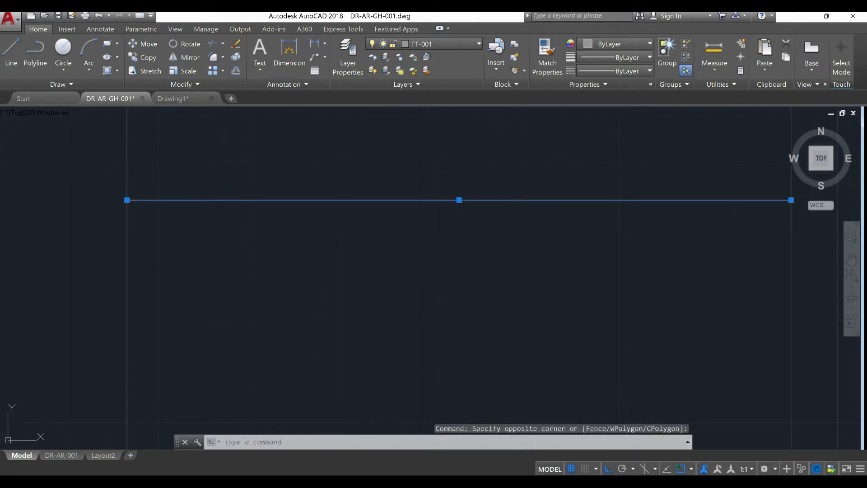
pyautogui.write('co')
pyautogui.press('Return')
pyautogui.click(459, 200)
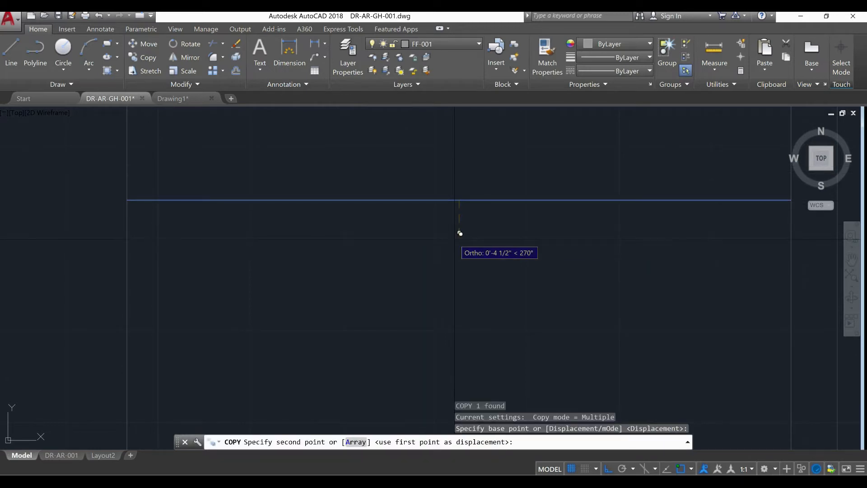
pyautogui.write('4"')
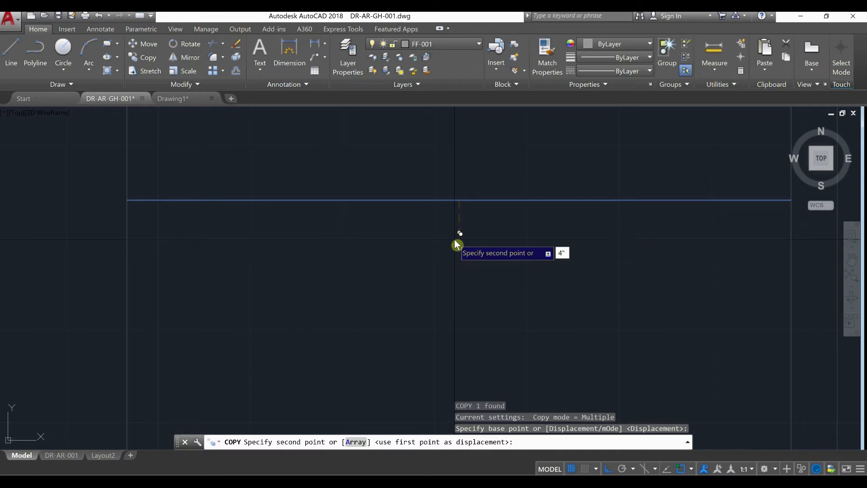
pyautogui.press('Return')
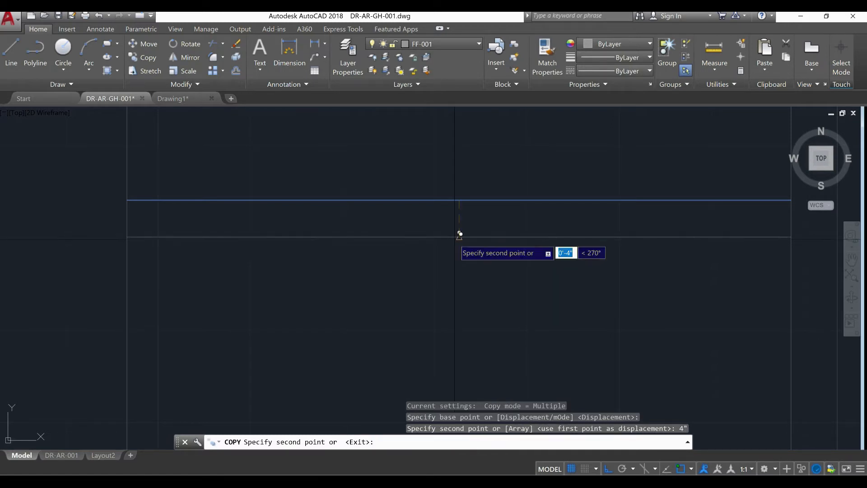
pyautogui.press('Escape')
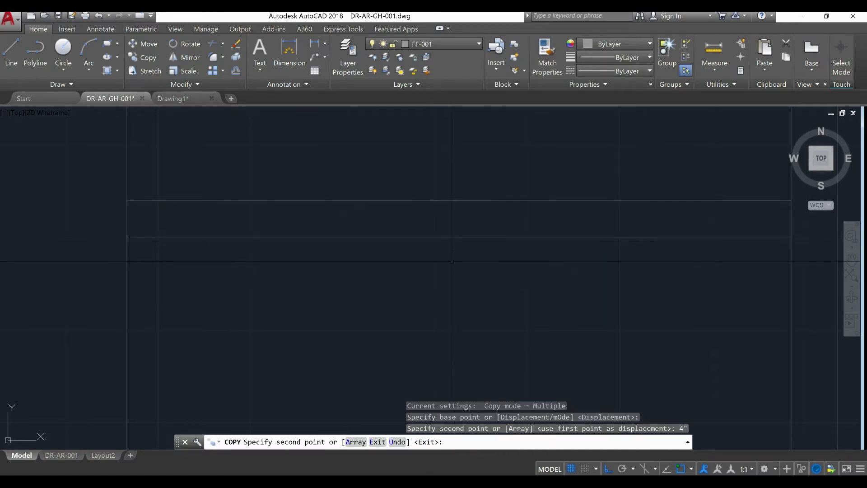
# Copy the new lower line three more times straight down, continuing the 4" row spacing
pyautogui.click(450, 256)
pyautogui.click(429, 228)
pyautogui.scroll(-4, 409, 234)
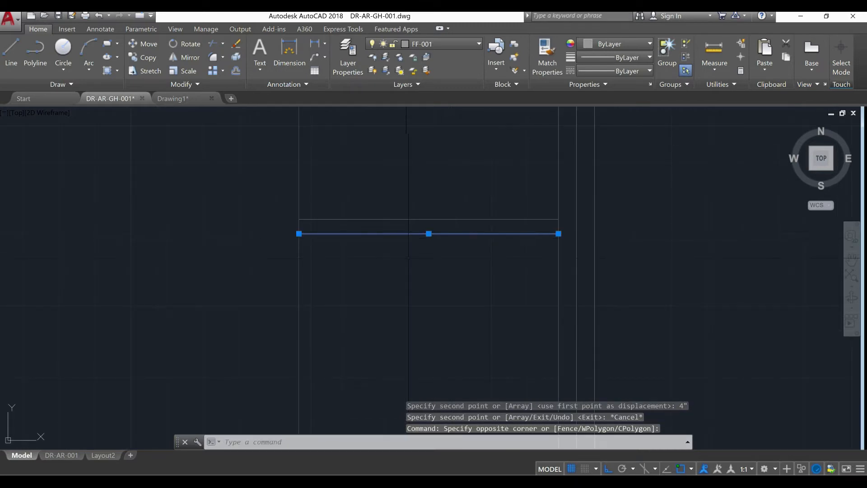
pyautogui.write('co')
pyautogui.press('Return')
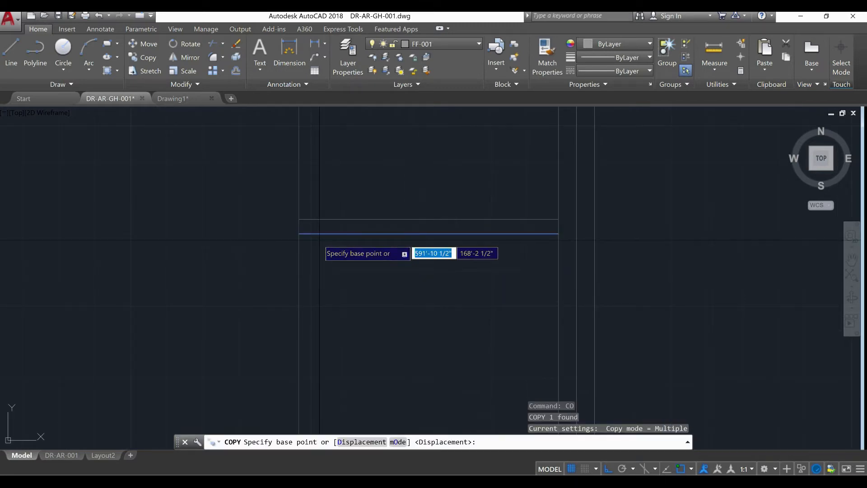
pyautogui.click(299, 233)
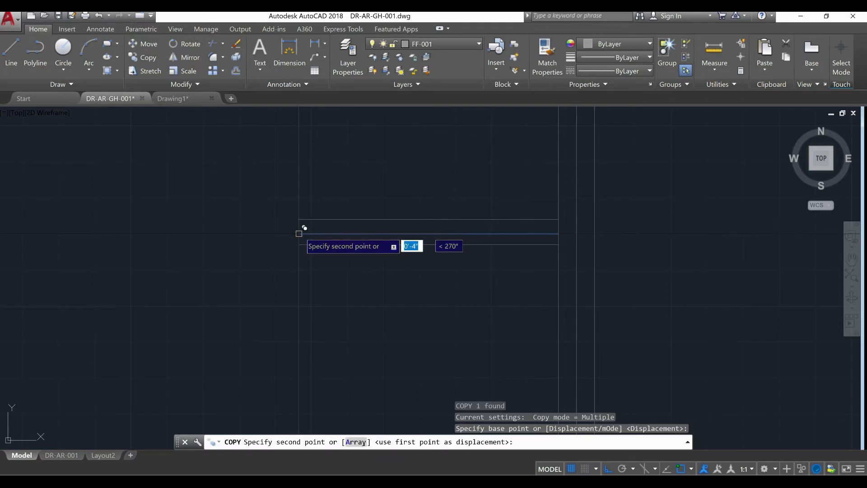
pyautogui.click(299, 248)
pyautogui.click(299, 248)
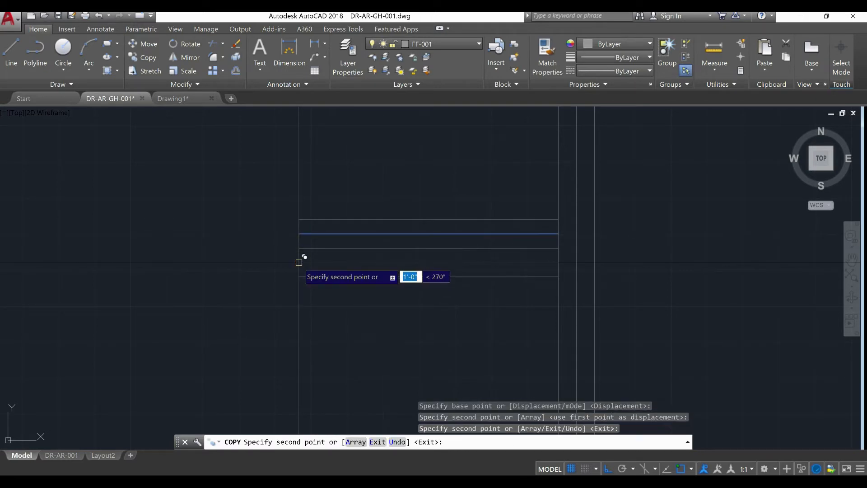
pyautogui.click(299, 262)
pyautogui.rightClick(338, 244)
pyautogui.click(349, 246)
# Copy the four row lines repeatedly down the panel with the divider's left endpoint as base, each set continuing the 4" spacing
pyautogui.click(395, 286)
pyautogui.click(385, 227)
pyautogui.write('co')
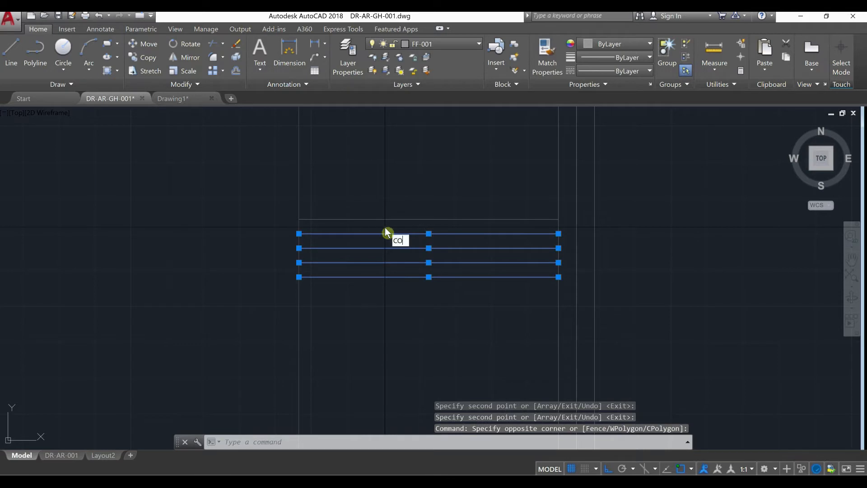
pyautogui.press('Return')
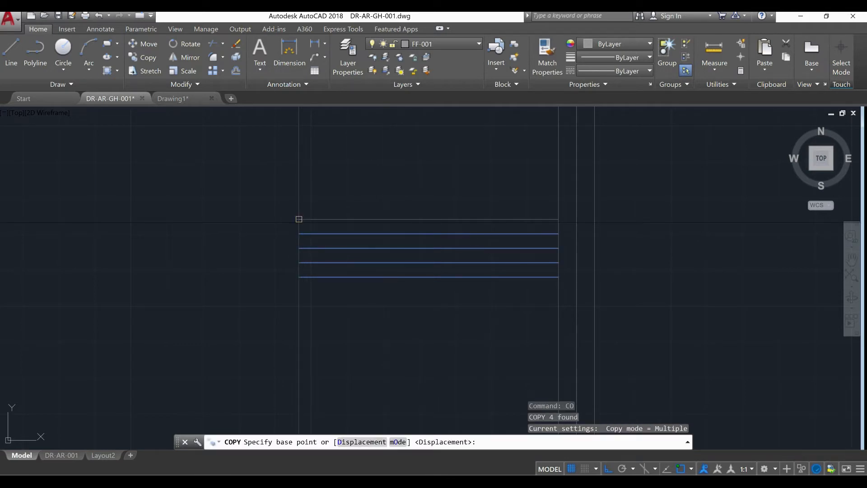
pyautogui.click(299, 219)
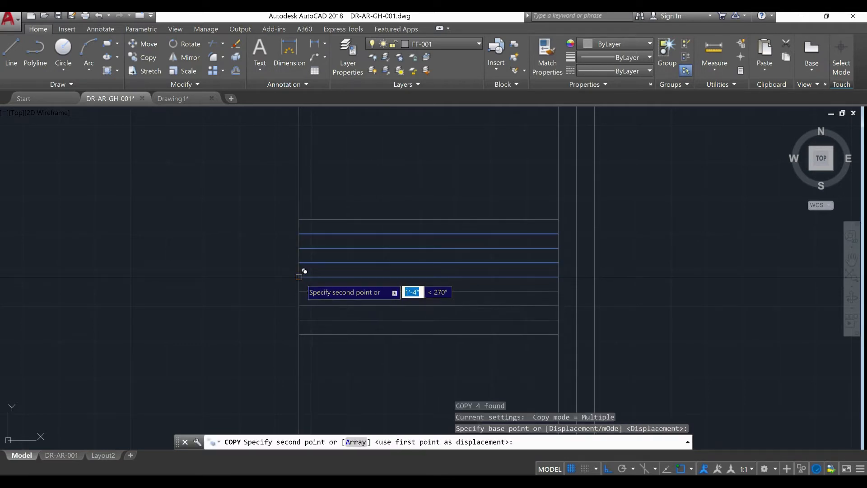
pyautogui.click(301, 273)
pyautogui.moveTo(441, 358); pyautogui.dragTo(448, 135, button='middle')
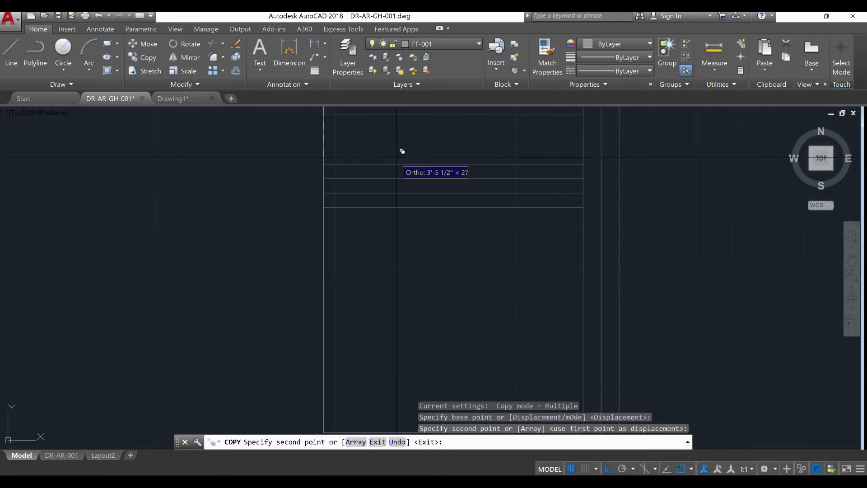
pyautogui.click(324, 143)
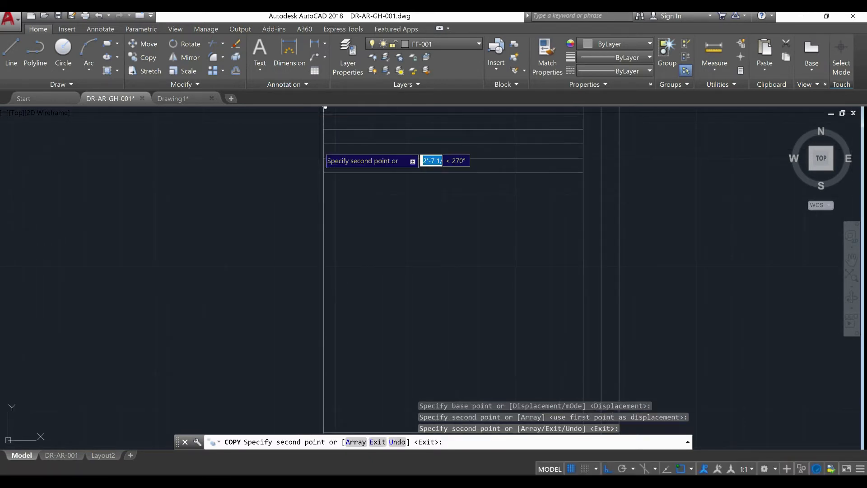
pyautogui.click(326, 167)
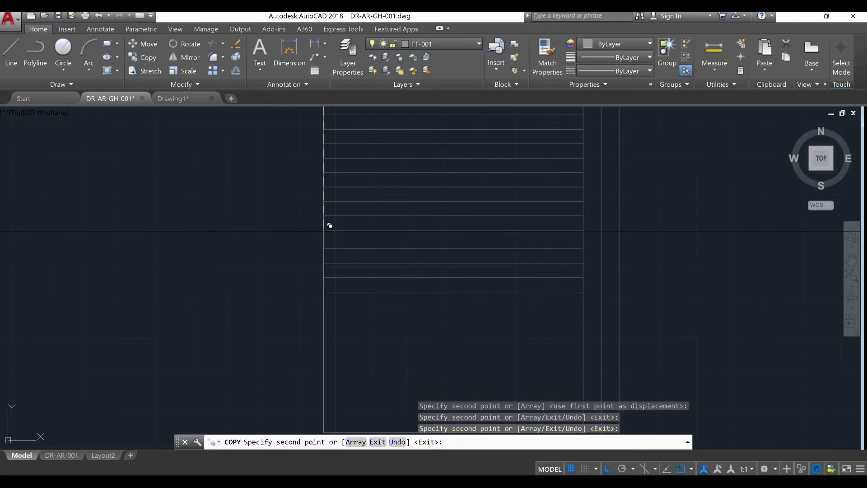
pyautogui.click(327, 229)
pyautogui.scroll(-5, 369, 170)
pyautogui.scroll(2, 371, 174)
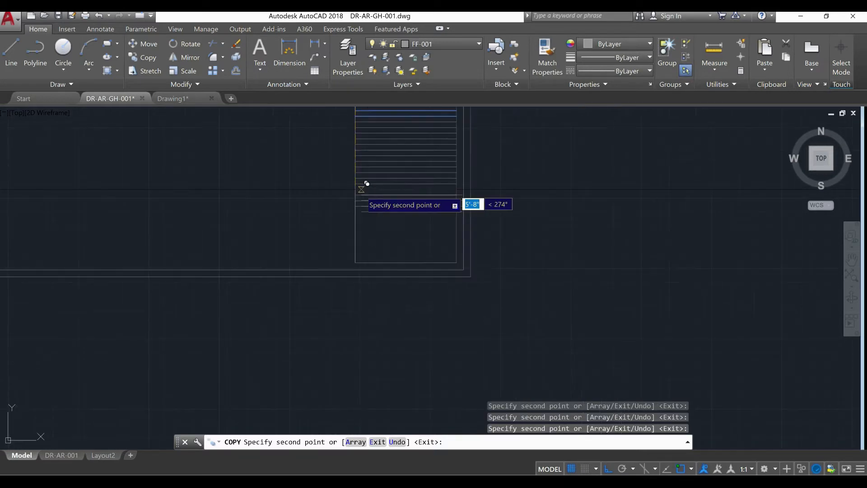
pyautogui.scroll(2, 370, 210)
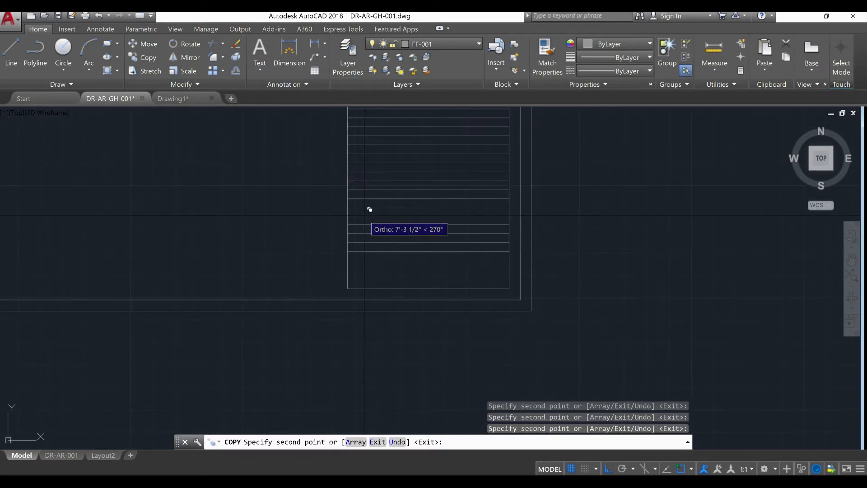
pyautogui.click(347, 199)
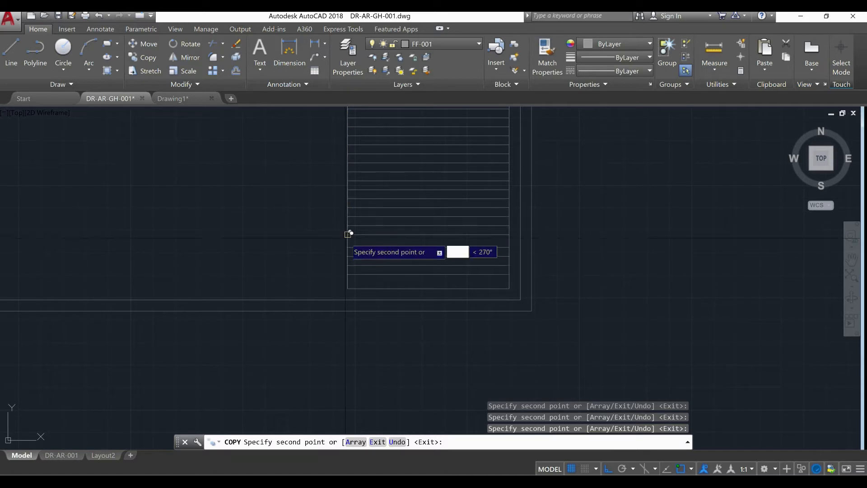
pyautogui.press('Escape')
# Copy the lowest row line once more, 4" down, to fill the remaining gap above the panel's bottom edge
pyautogui.scroll(4, 361, 271)
pyautogui.scroll(2, 361, 271)
pyautogui.click(526, 275)
pyautogui.click(354, 252)
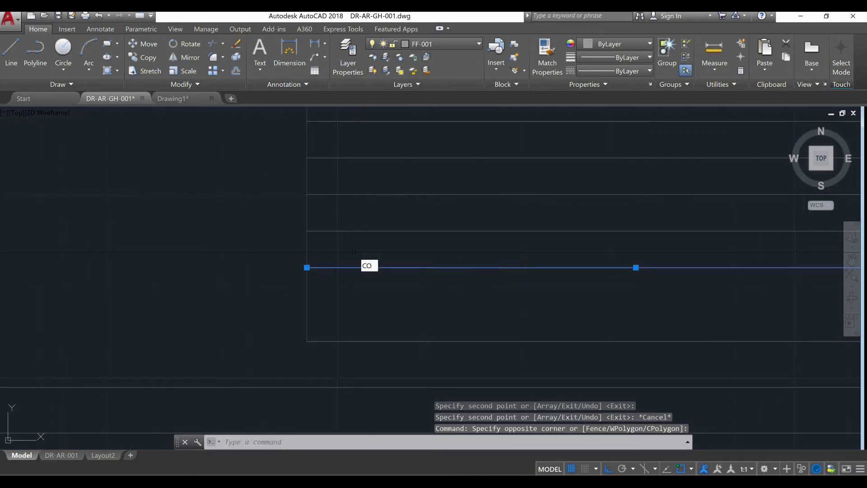
pyautogui.write('CO')
pyautogui.press('Return')
pyautogui.click(306, 231)
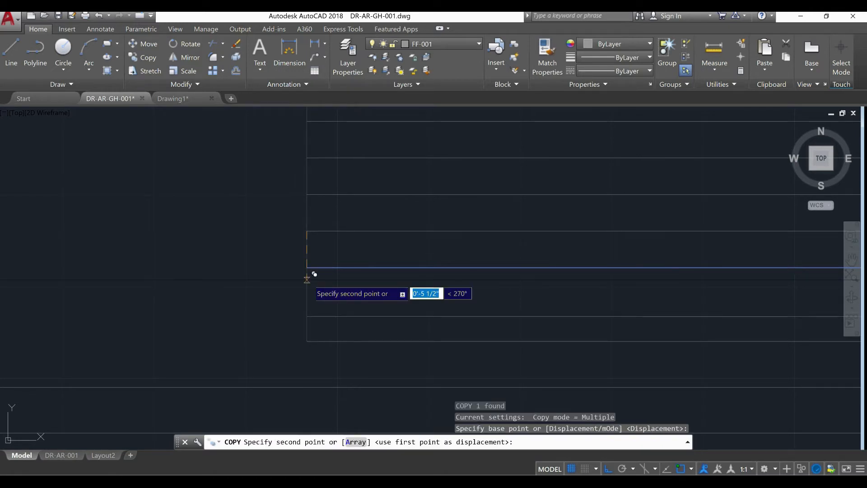
pyautogui.click(310, 267)
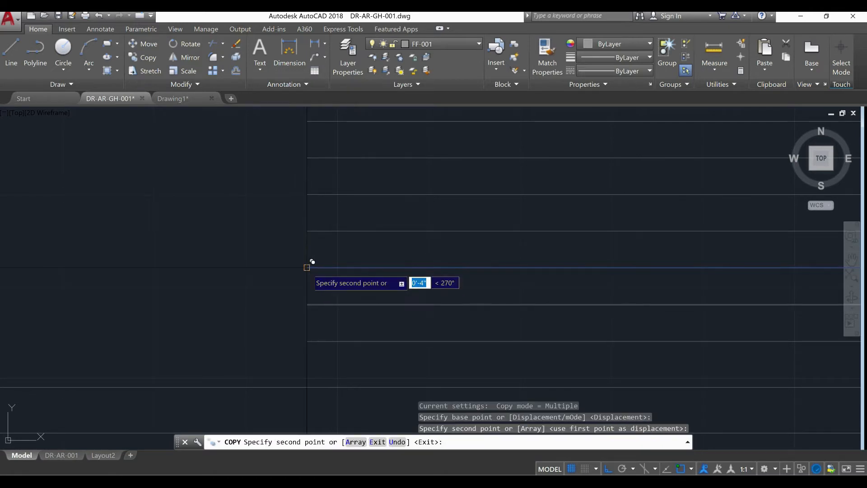
pyautogui.press('Escape')
pyautogui.scroll(-5, 288, 277)
pyautogui.scroll(4, 375, 281)
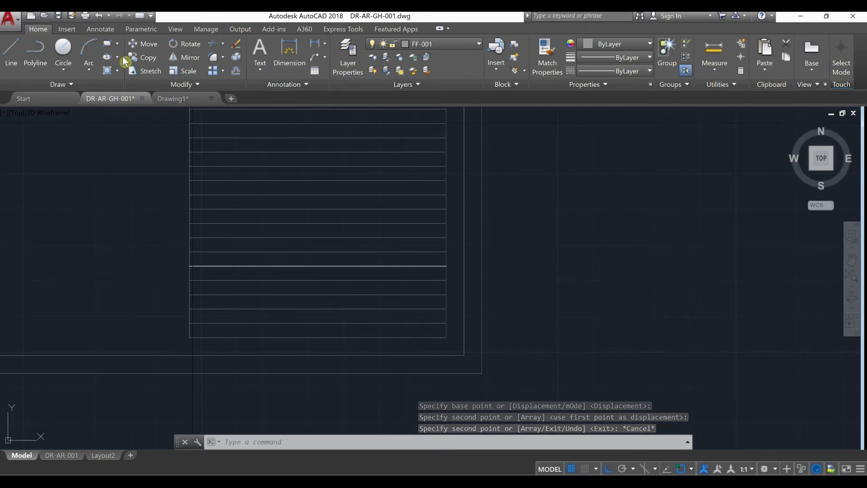
pyautogui.click(107, 44)
pyautogui.press('Escape')
pyautogui.press('Escape')
pyautogui.press('Escape')
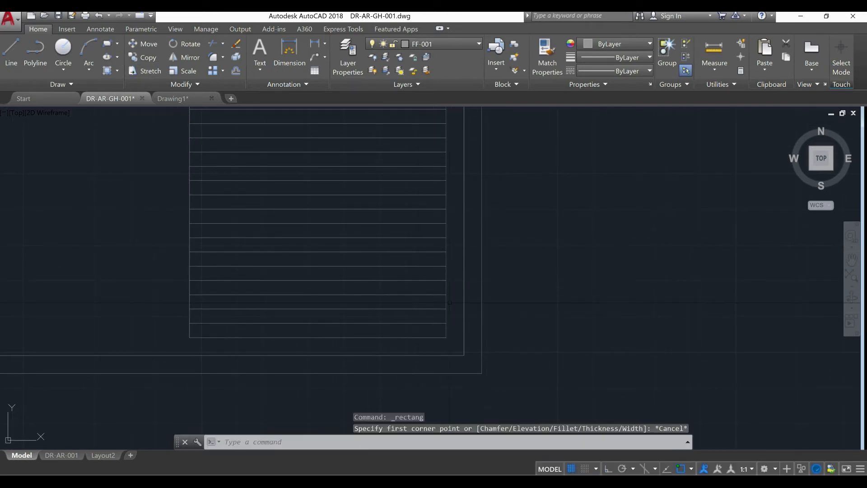
# Draw a rectangle 3' wide and 3'-4" high from the midpoint of the panel's bottom edge to its right side line
pyautogui.write('RE')
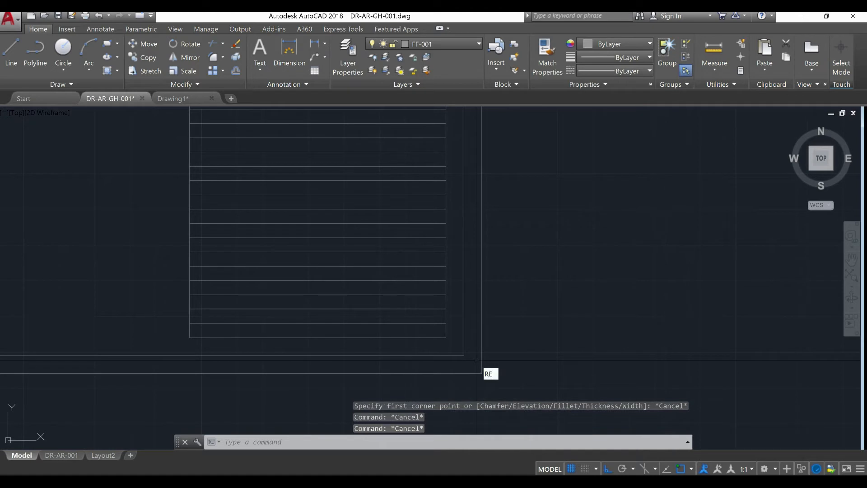
pyautogui.write('C')
pyautogui.press('Return')
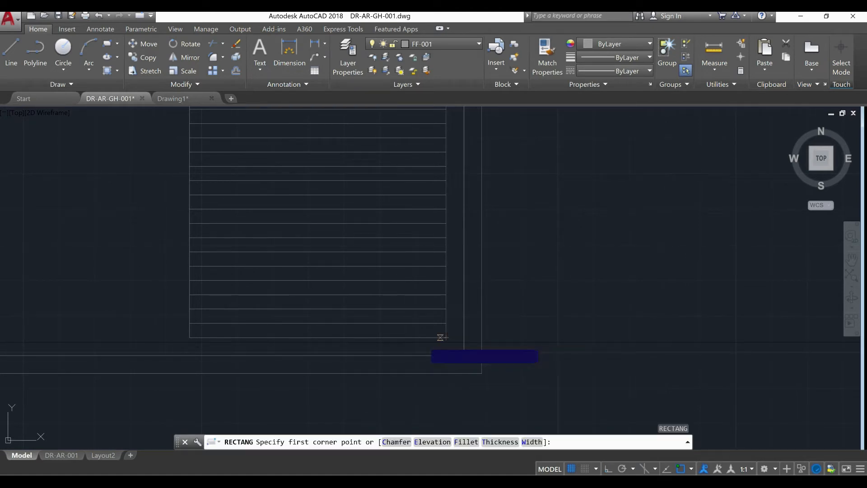
pyautogui.click(317, 337)
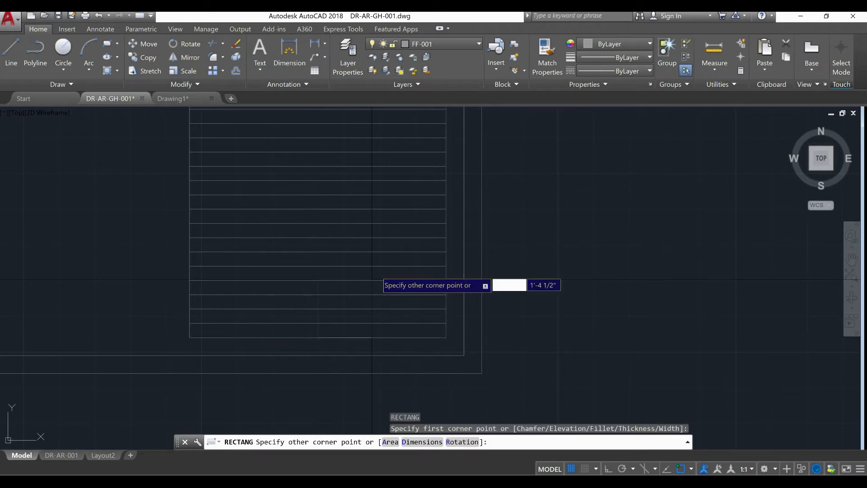
pyautogui.click(445, 194)
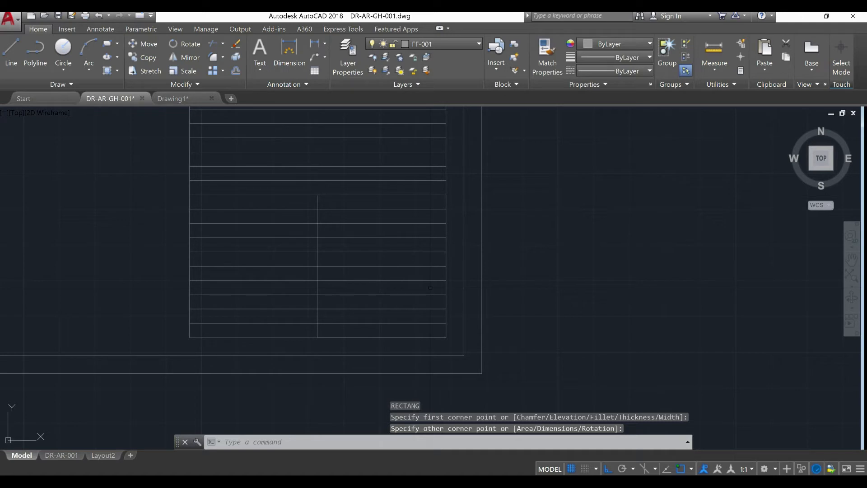
# Trim away all the row lines inside the new rectangle in the panel's lower-right corner
pyautogui.write('tr')
pyautogui.press('Return')
pyautogui.press('Return')
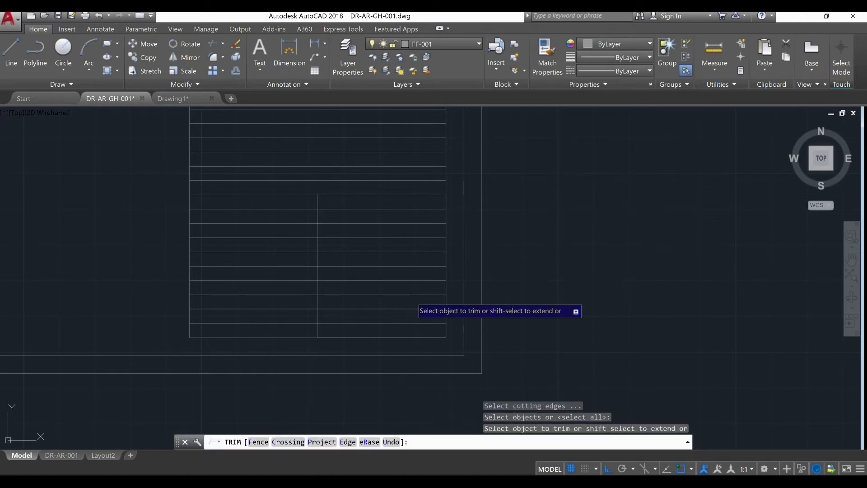
pyautogui.click(416, 328)
pyautogui.click(376, 200)
pyautogui.rightClick(375, 218)
pyautogui.click(384, 222)
# Erase the four uppermost lines of the title block rows beneath the general notes area
pyautogui.scroll(-4, 404, 278)
pyautogui.moveTo(405, 281)
pyautogui.mouseDown(button='middle')
pyautogui.moveTo(407, 321)
pyautogui.moveTo(418, 312)
pyautogui.mouseUp(button='middle')
pyautogui.scroll(-3, 417, 293)
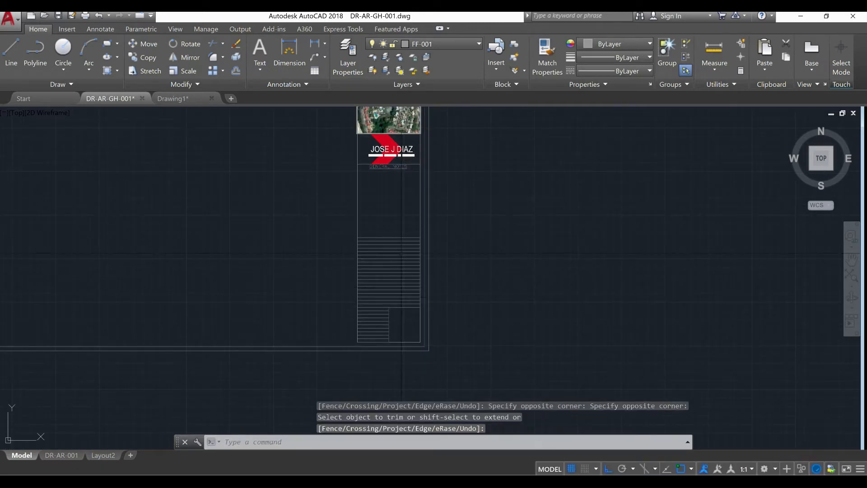
pyautogui.scroll(6, 401, 253)
pyautogui.click(537, 249)
pyautogui.click(357, 172)
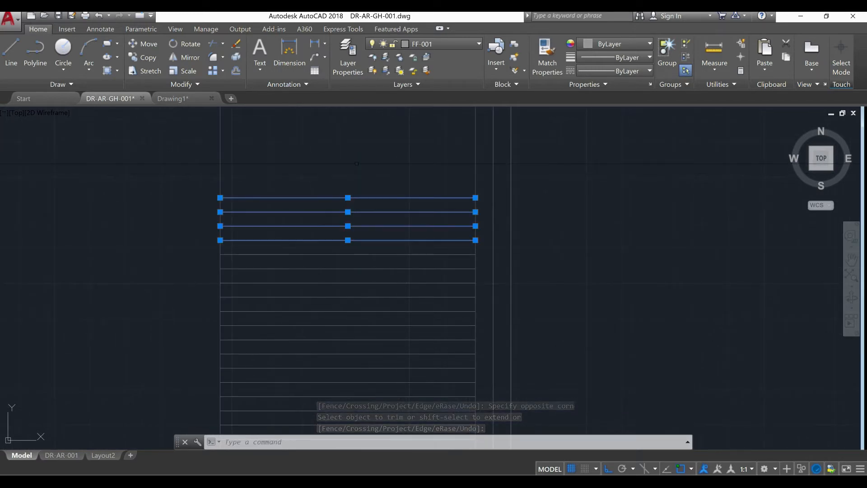
pyautogui.write('e')
pyautogui.press('Return')
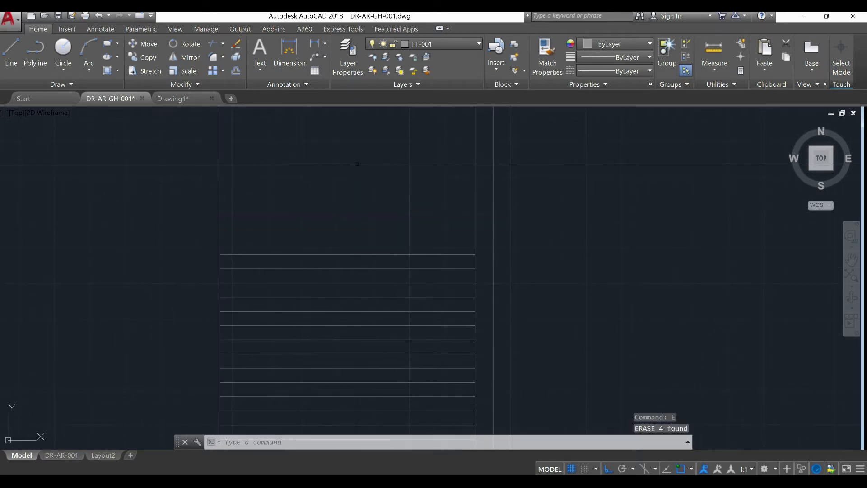
# Erase the three uppermost remaining row lines beneath the general notes area
pyautogui.scroll(-4, 413, 276)
pyautogui.moveTo(413, 278)
pyautogui.mouseDown(button='middle')
pyautogui.moveTo(416, 291)
pyautogui.moveTo(398, 226)
pyautogui.moveTo(402, 267)
pyautogui.mouseUp(button='middle')
pyautogui.scroll(-2, 401, 239)
pyautogui.scroll(6, 401, 267)
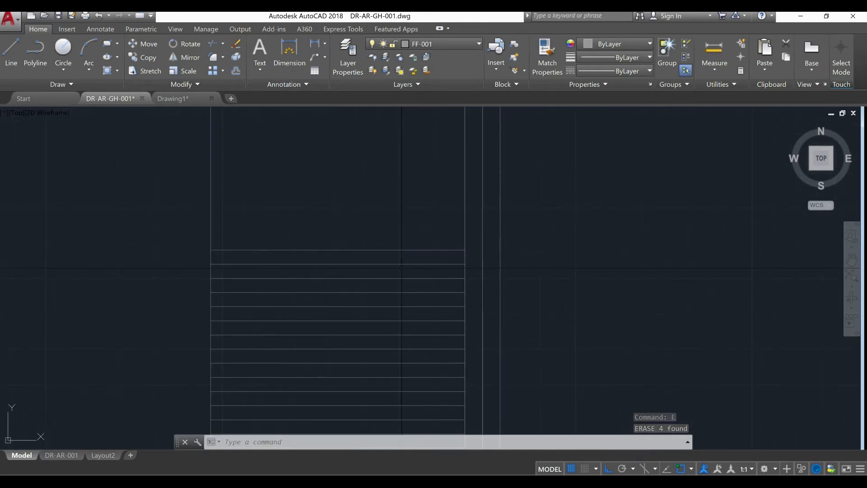
pyautogui.click(401, 274)
pyautogui.click(363, 233)
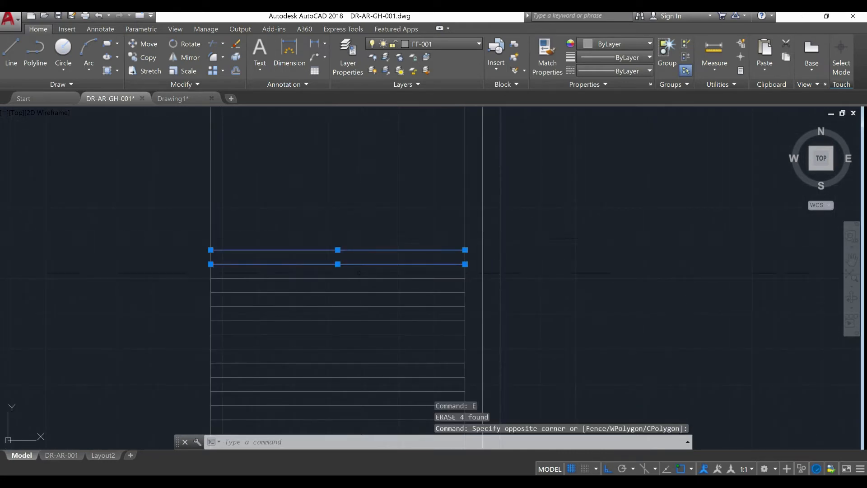
pyautogui.click(358, 282)
pyautogui.click(353, 275)
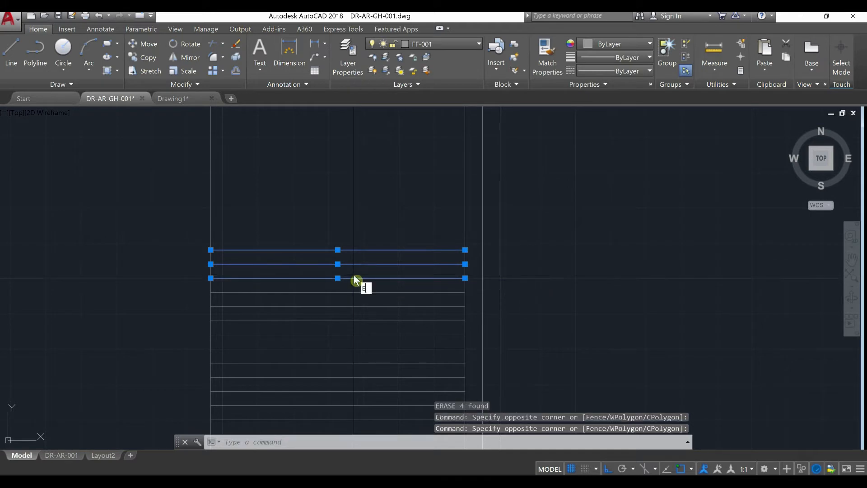
pyautogui.write('E')
pyautogui.press('Return')
# Create a multiline text box with 3" text height spanning the full width of the uppermost title block row
pyautogui.scroll(-2, 347, 277)
pyautogui.scroll(-3, 347, 278)
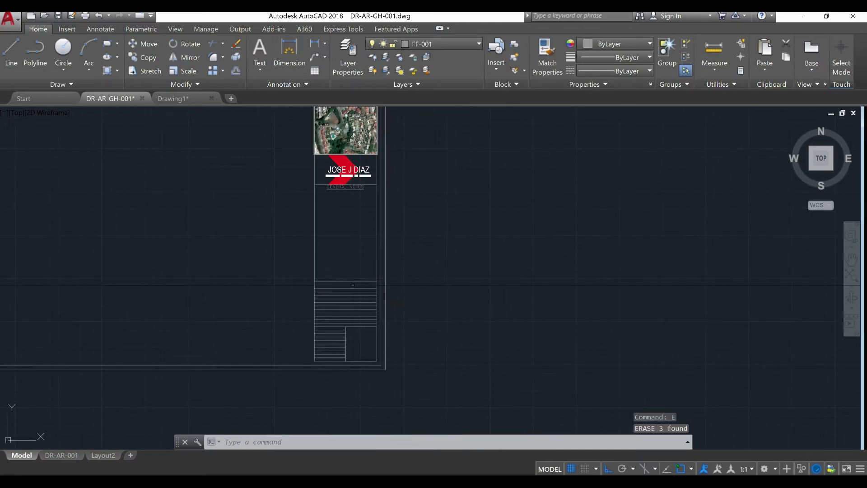
pyautogui.scroll(3, 322, 320)
pyautogui.scroll(5, 312, 319)
pyautogui.moveTo(274, 274); pyautogui.dragTo(272, 330, button='middle')
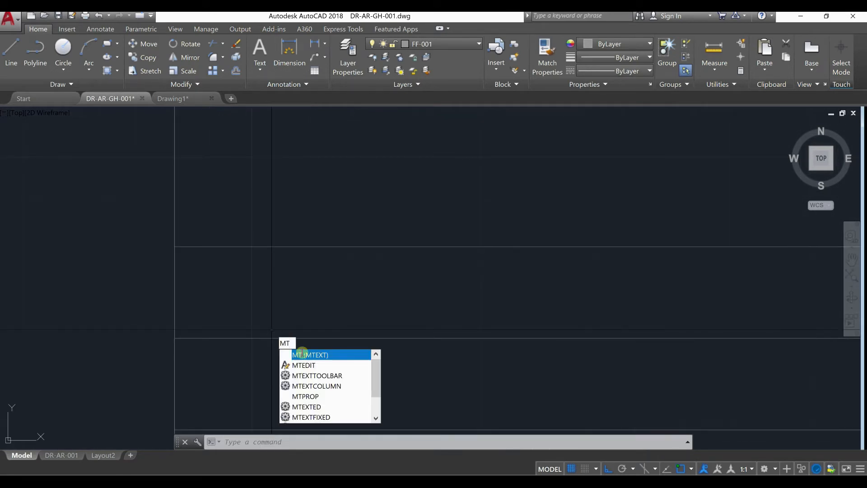
pyautogui.press('Return')
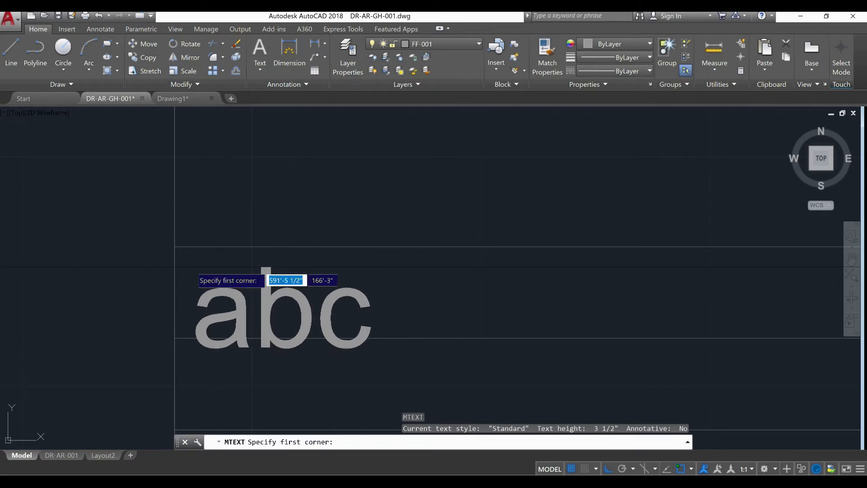
pyautogui.scroll(2, 195, 291)
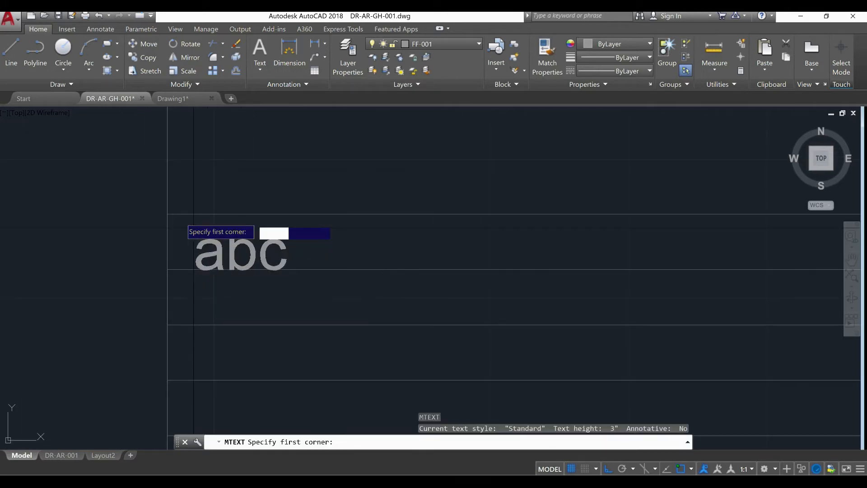
pyautogui.click(164, 221)
pyautogui.scroll(-5, 162, 226)
pyautogui.scroll(4, 358, 237)
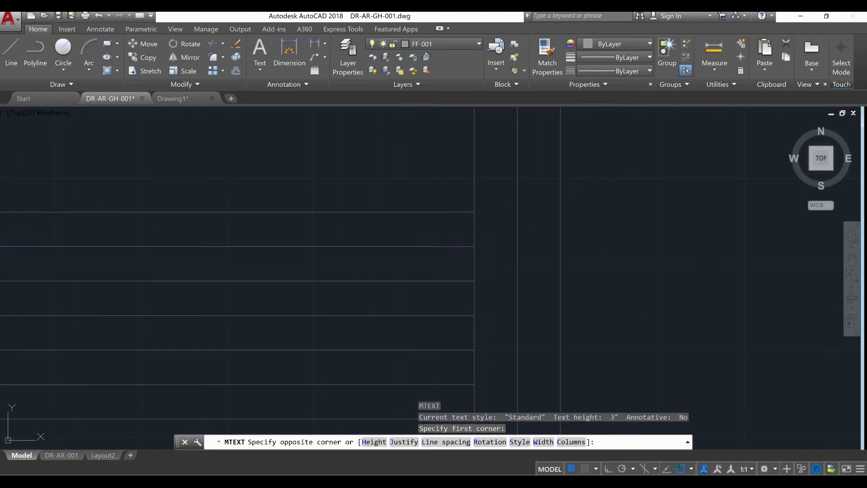
pyautogui.click(473, 247)
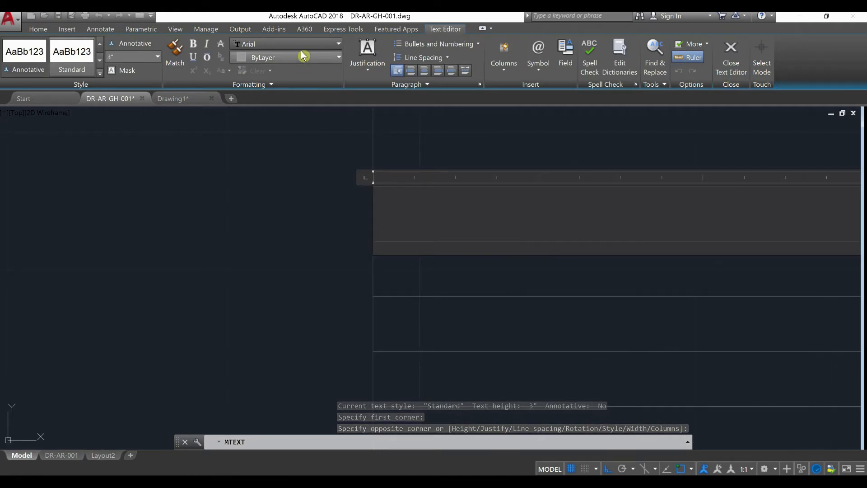
# Set the font of the new multiline text to RomanS_IV25
pyautogui.click(293, 43)
pyautogui.scroll(-20, 303, 198)
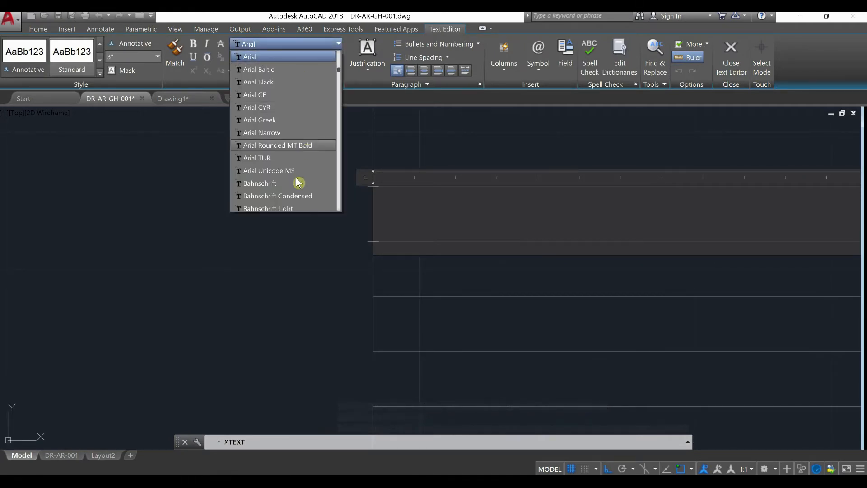
pyautogui.scroll(-5, 292, 177)
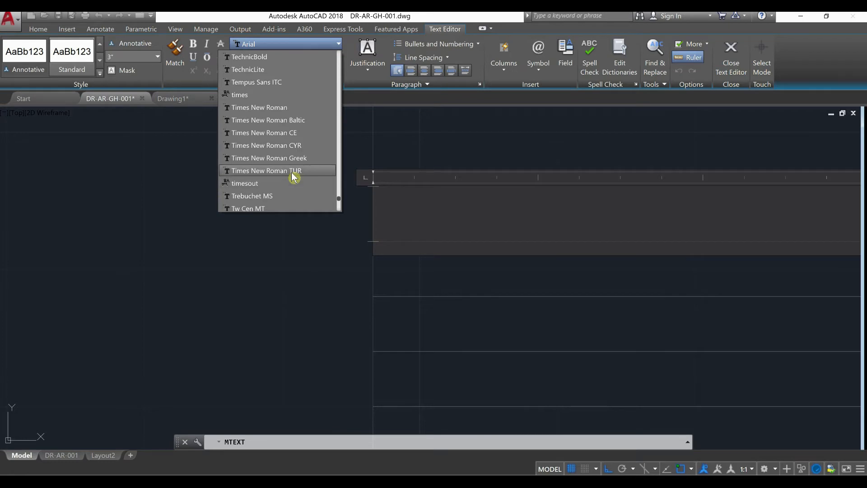
pyautogui.scroll(20, 294, 171)
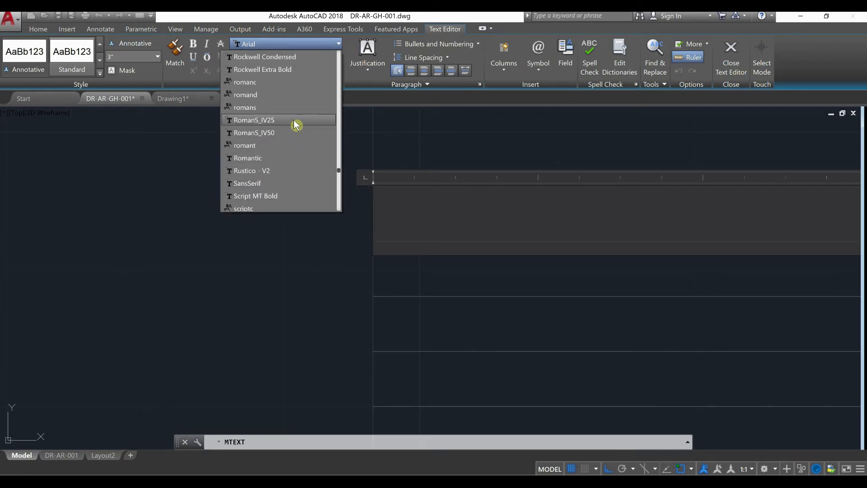
pyautogui.click(296, 120)
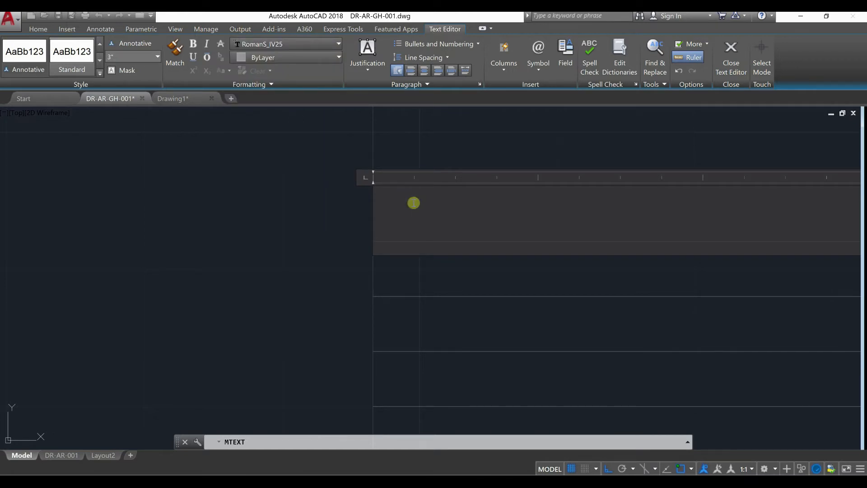
# Enter the label "PROYECT #:" in the uppermost row and finish the text
pyautogui.write('PROYECT')
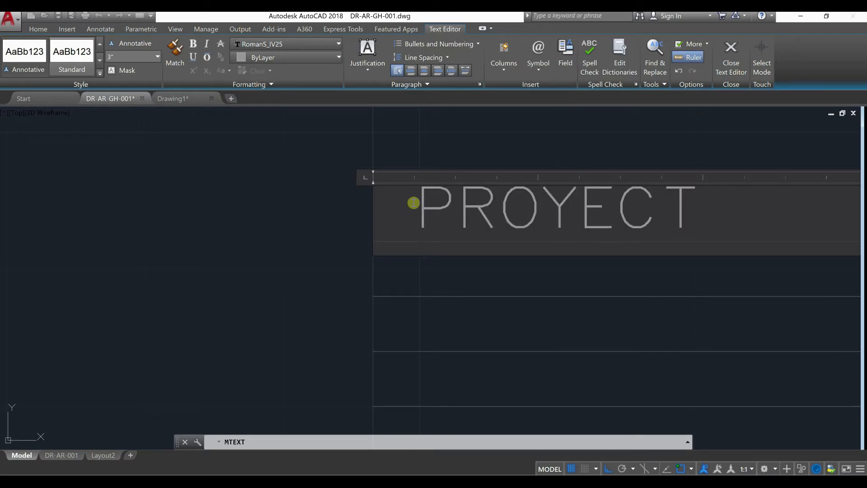
pyautogui.write(' #')
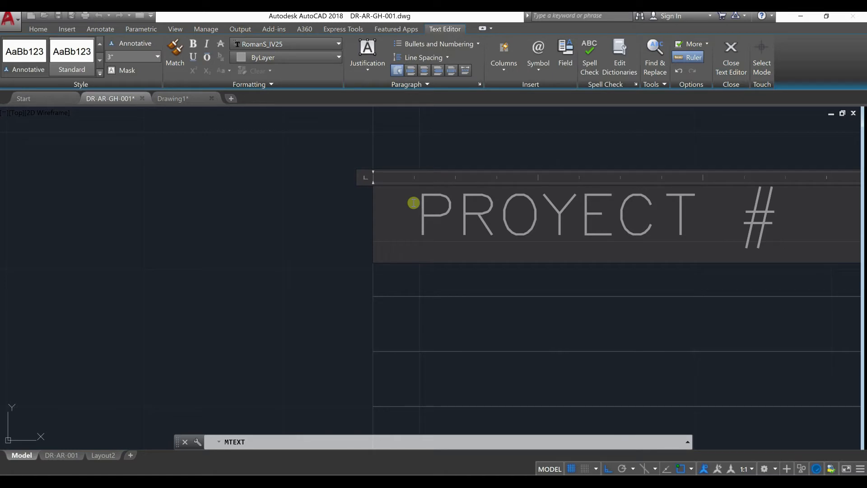
pyautogui.press('Return')
pyautogui.press('Return')
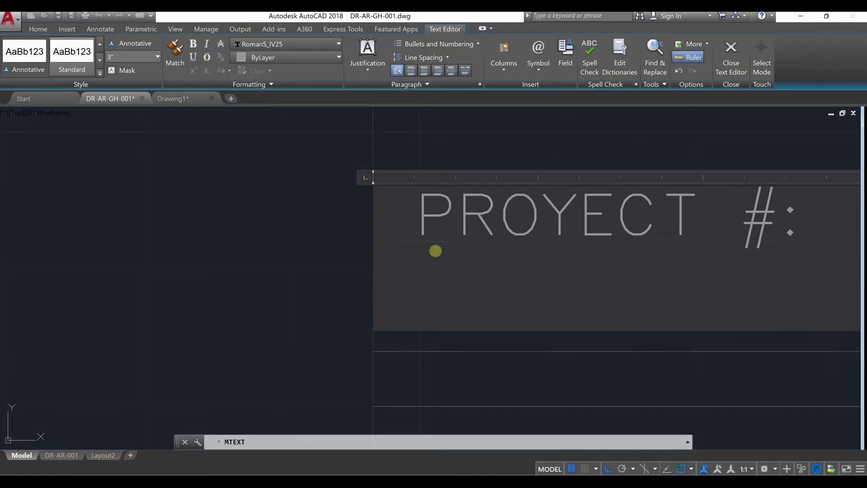
pyautogui.press('Escape')
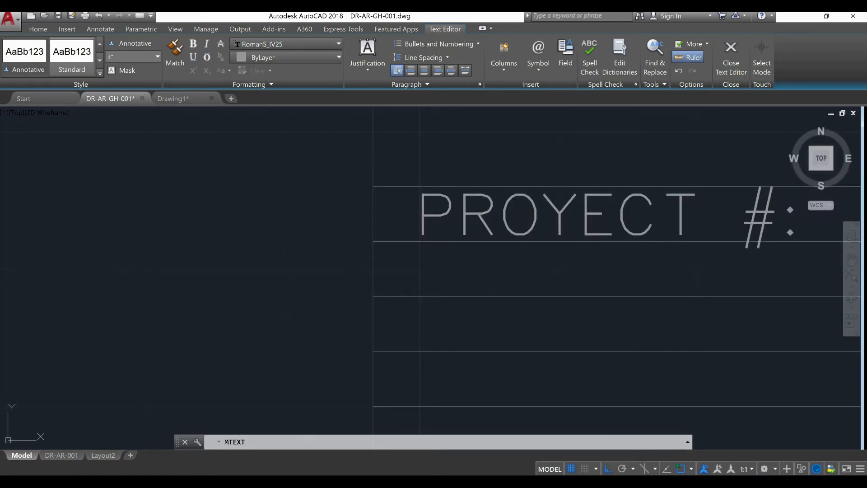
pyautogui.scroll(-6, 306, 304)
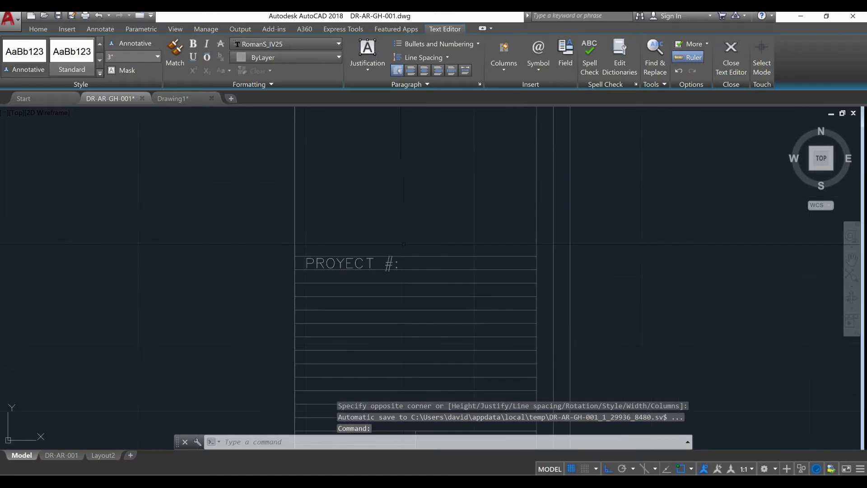
# Copy the "PROYECT #:" label into the two rows directly below it
pyautogui.scroll(2, 402, 258)
pyautogui.click(368, 263)
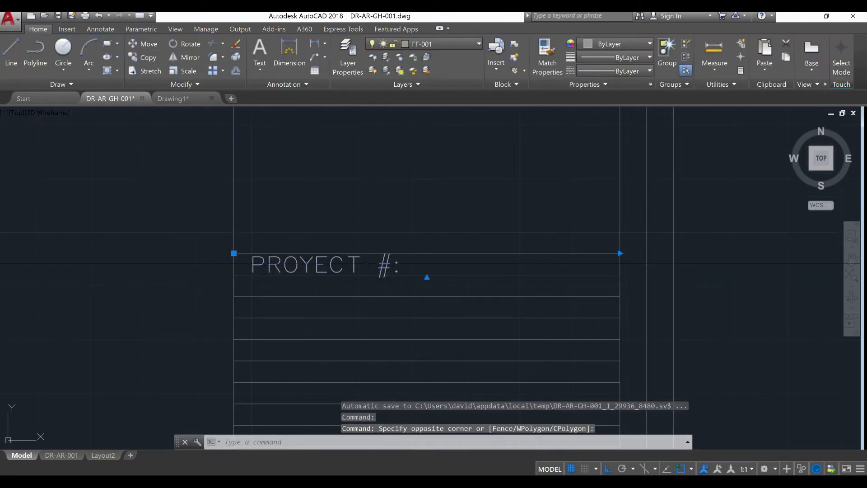
pyautogui.write('co')
pyautogui.press('Return')
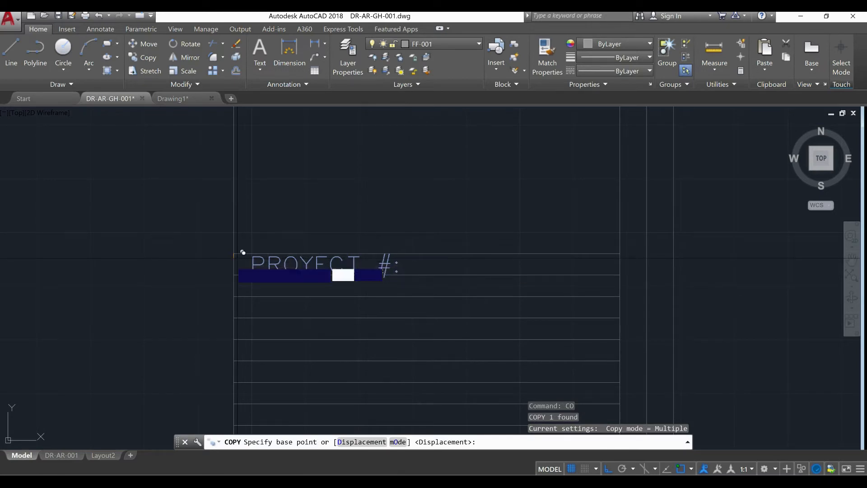
pyautogui.click(234, 254)
pyautogui.scroll(4, 233, 289)
pyautogui.click(242, 244)
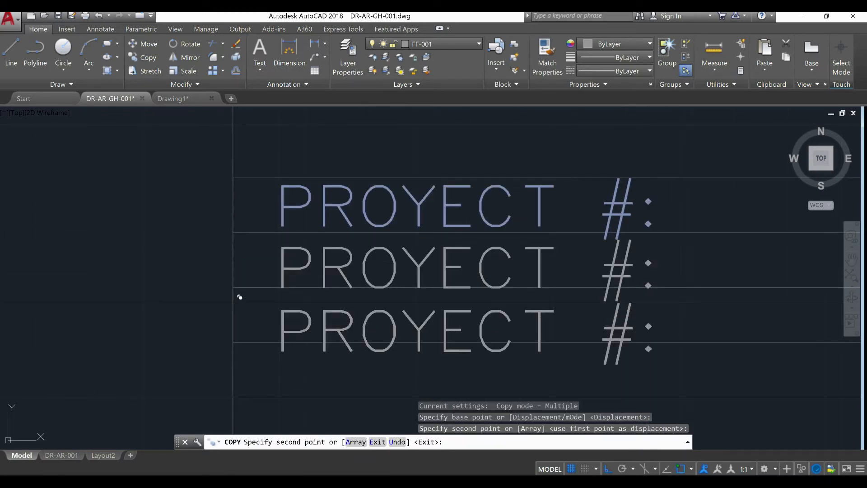
pyautogui.click(244, 282)
pyautogui.press('Escape')
pyautogui.press('Escape')
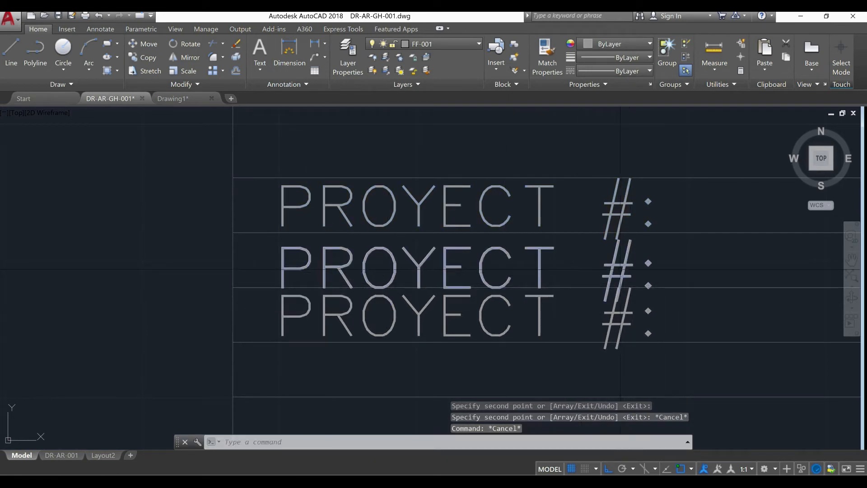
# Change the label in the uppermost row to read "PROYECT NO:"
pyautogui.click(625, 201)
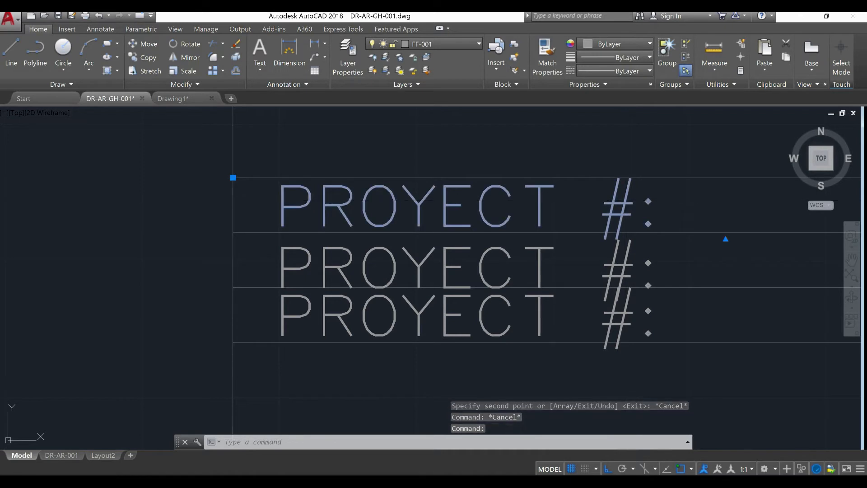
pyautogui.doubleClick(625, 201)
pyautogui.moveTo(628, 201); pyautogui.dragTo(611, 201)
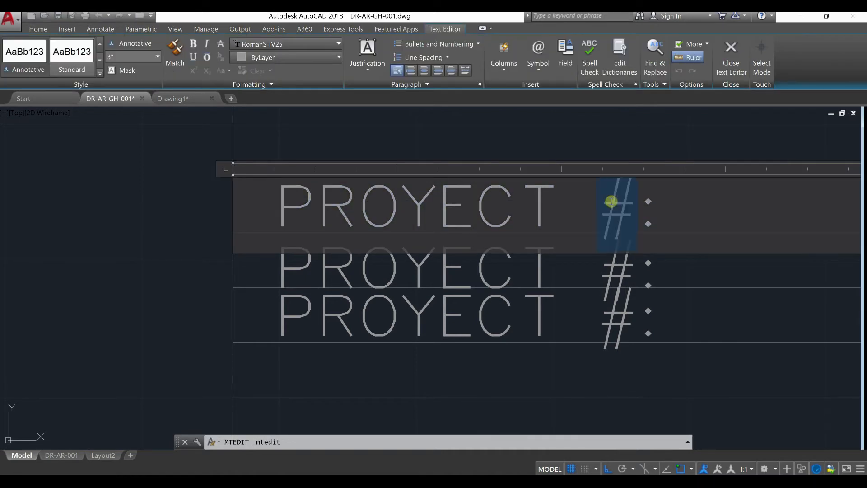
pyautogui.write('NO')
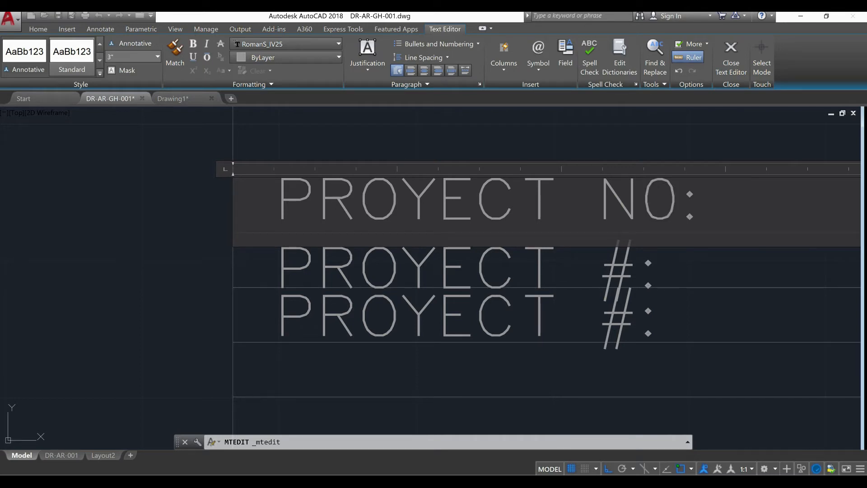
pyautogui.hotkey('ctrl', 'Return')
# Move the "PROYECT NO:" label straight down about 1/2" to centre it between its row lines
pyautogui.click(577, 221)
pyautogui.click(497, 205)
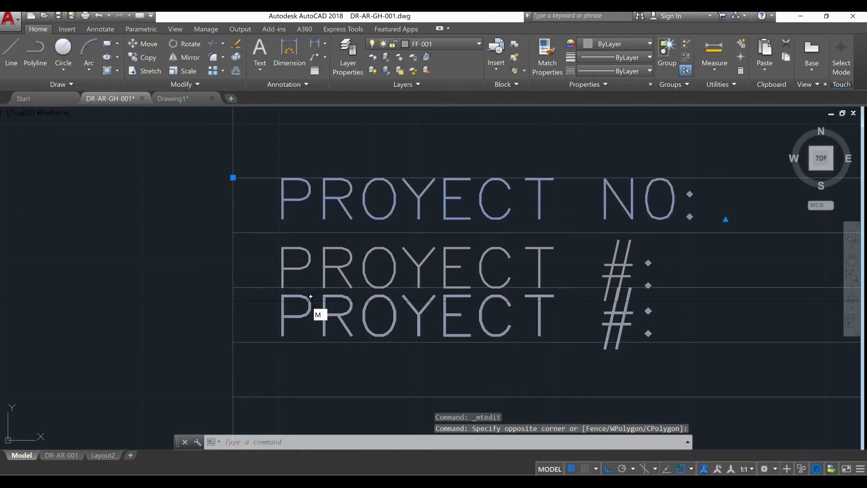
pyautogui.write('M')
pyautogui.press('Return')
pyautogui.click(161, 248)
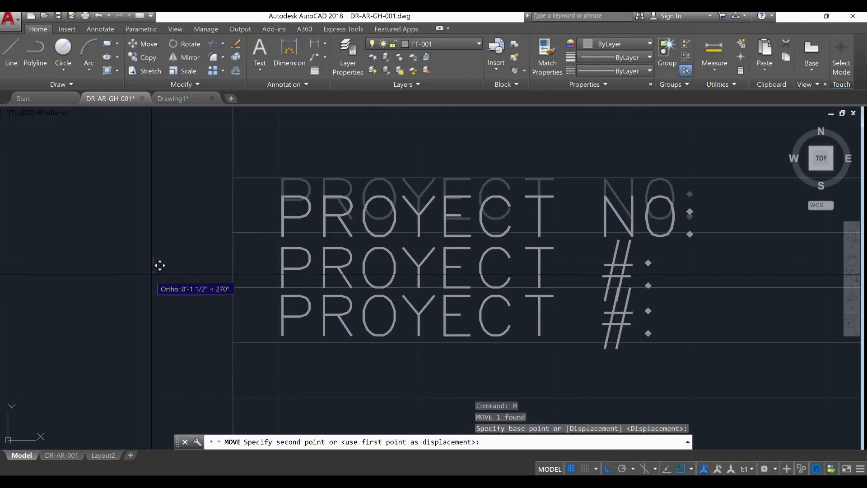
pyautogui.click(154, 263)
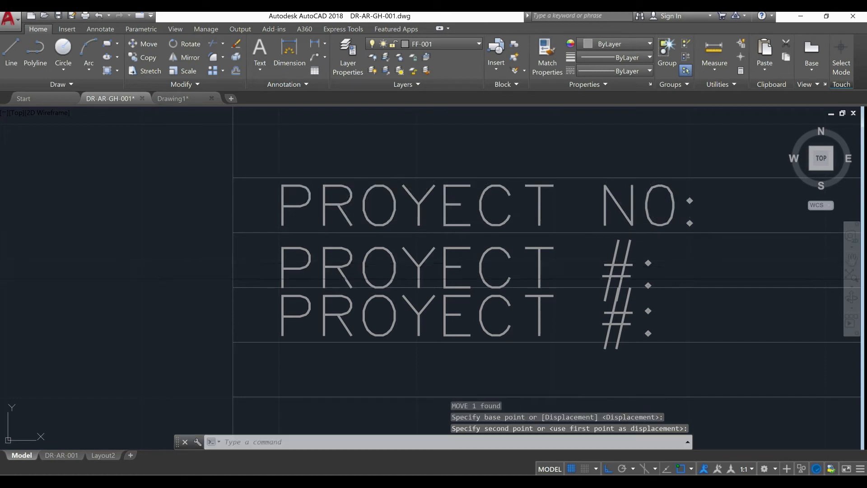
# Move the second row's "PROYECT #:" label straight up about 1/2" so it sits between its row lines
pyautogui.click(399, 256)
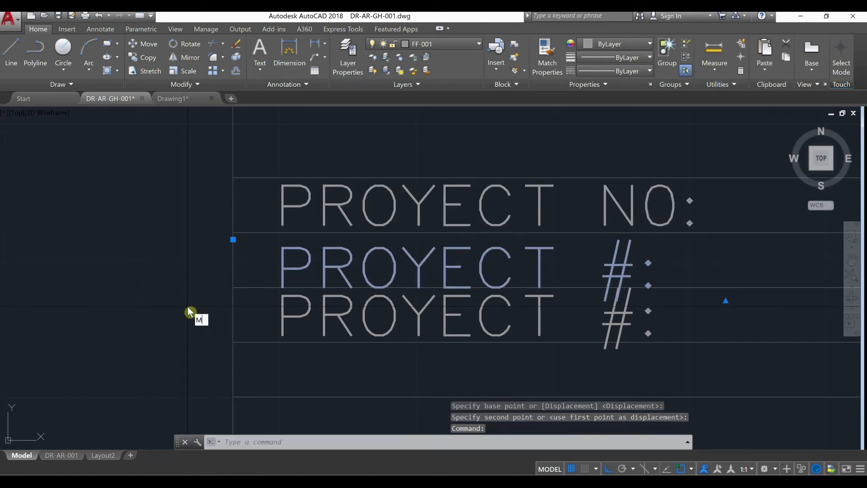
pyautogui.write('m')
pyautogui.press('Return')
pyautogui.click(177, 290)
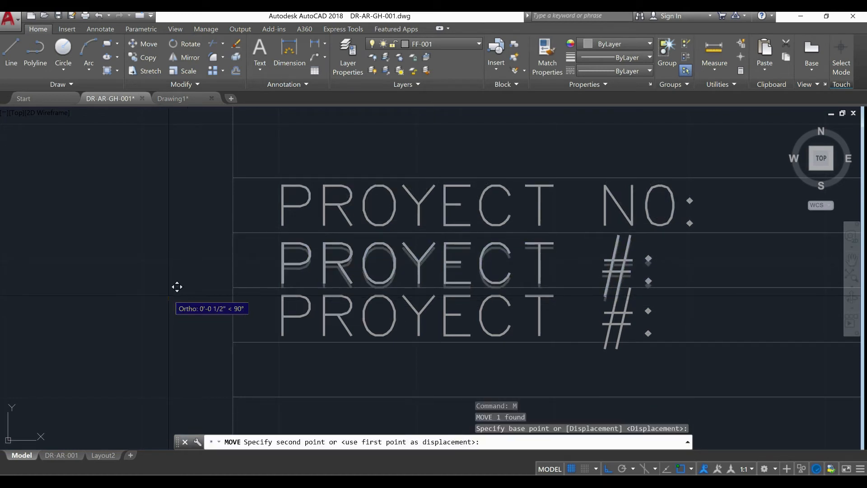
pyautogui.click(169, 293)
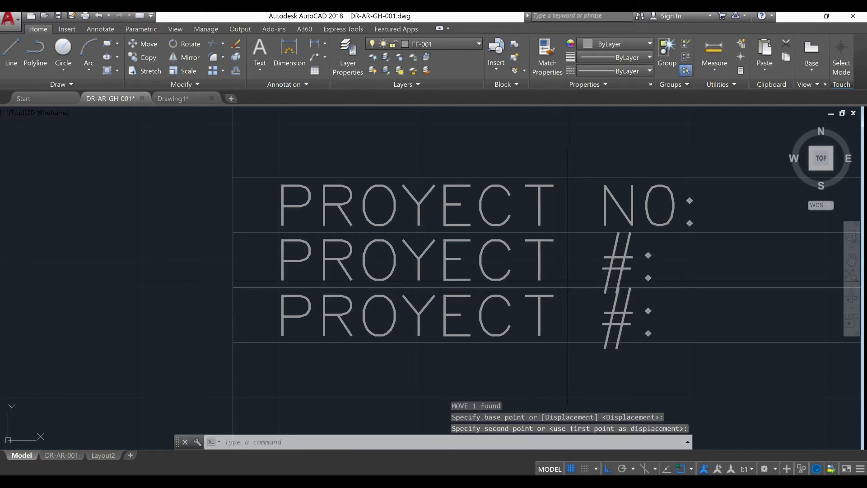
# Change the label in the second row to read "PROYECT TITLE:"
pyautogui.click(607, 263)
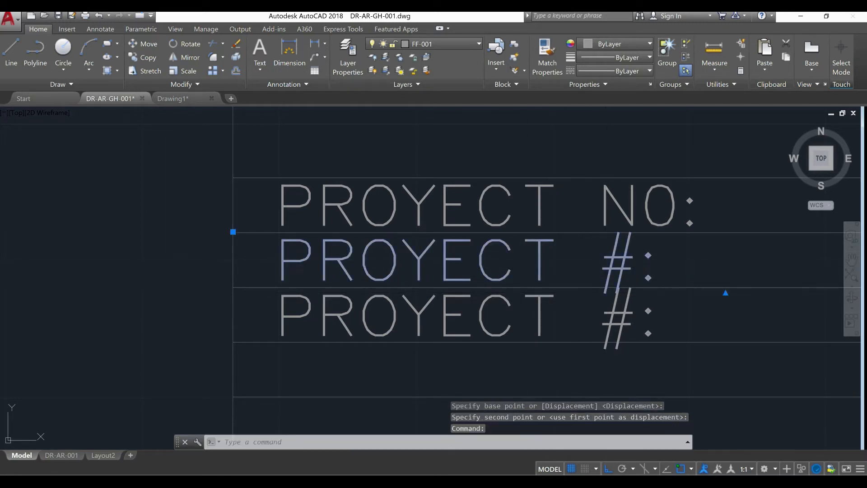
pyautogui.doubleClick(608, 265)
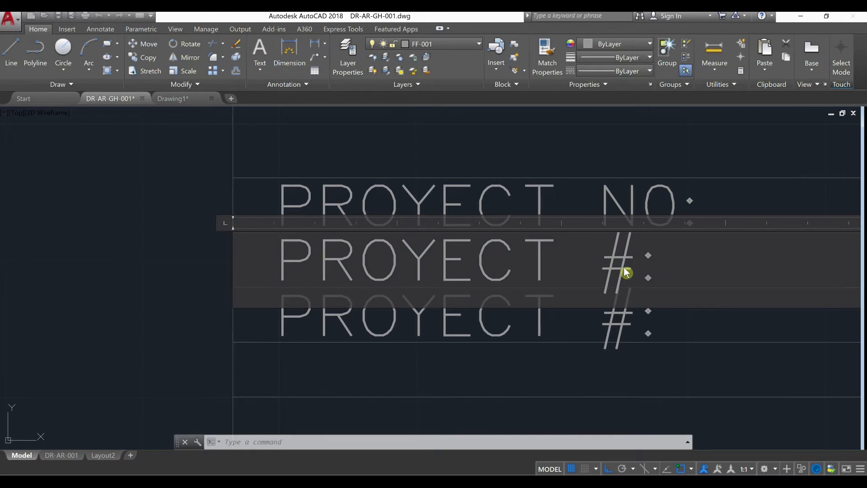
pyautogui.doubleClick(606, 267)
pyautogui.write('TITLE')
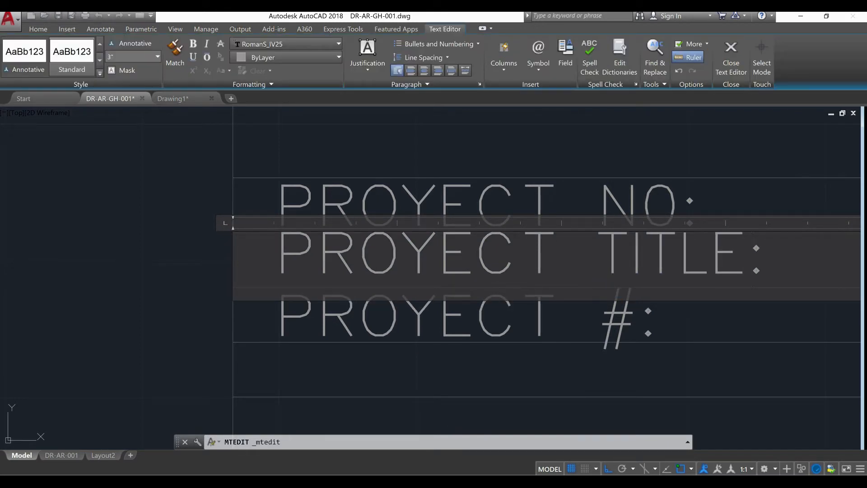
pyautogui.click(560, 309)
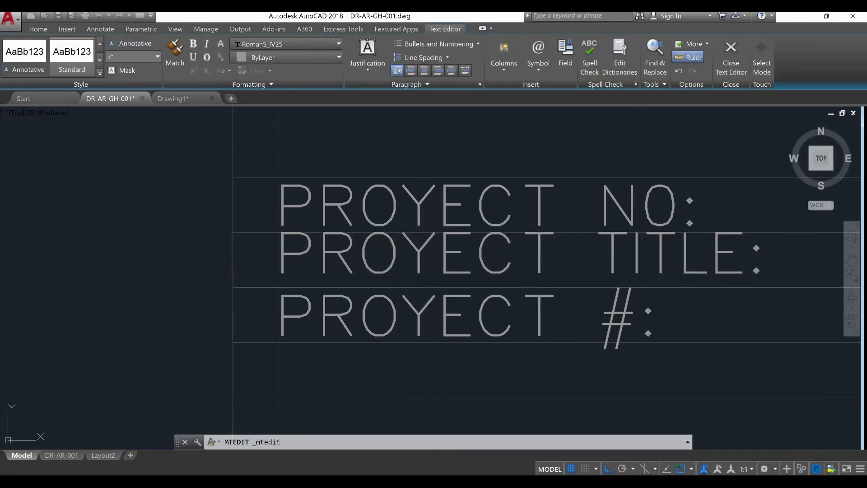
# Move the "PROYECT TITLE:" label slightly straight down to centre it between the second row's lines
pyautogui.click(511, 264)
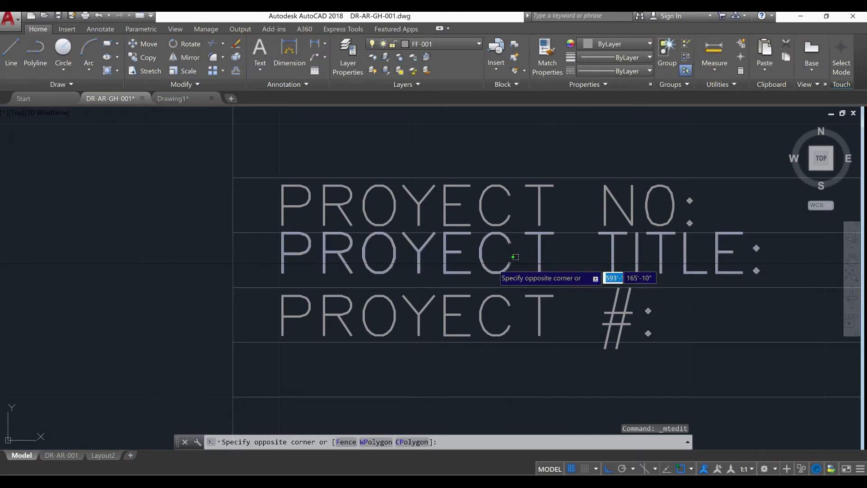
pyautogui.click(492, 267)
pyautogui.write('m')
pyautogui.press('Return')
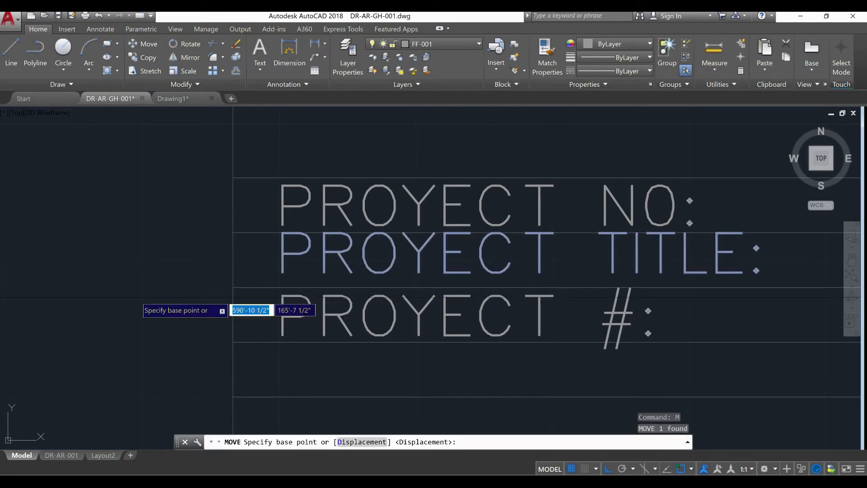
pyautogui.click(81, 277)
pyautogui.click(81, 282)
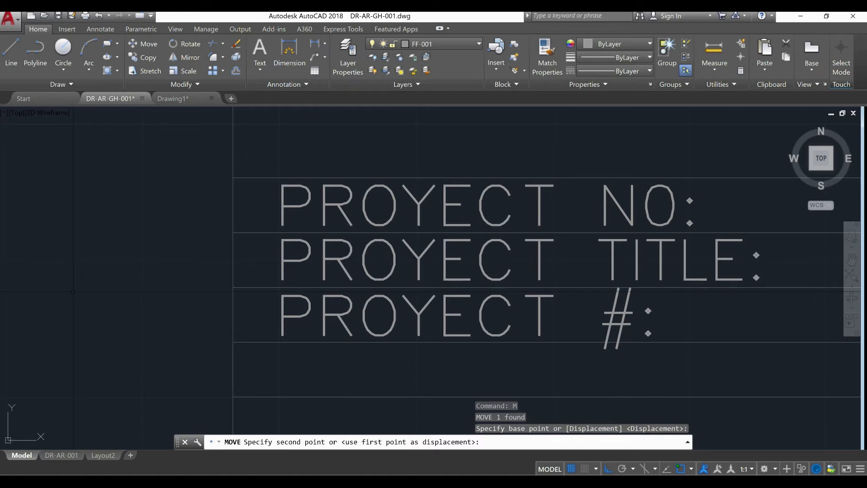
# Change the "PROYECT #:" label in the third row to read "DISCIPLINE:"
pyautogui.doubleClick(351, 310)
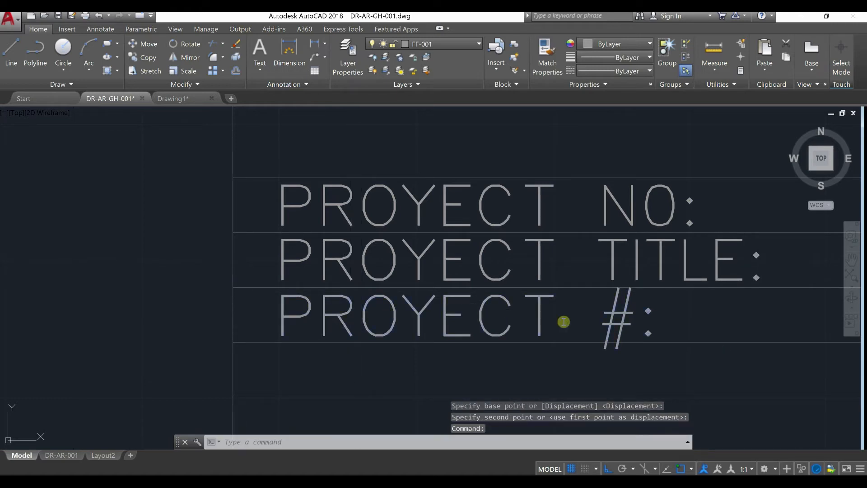
pyautogui.moveTo(623, 320); pyautogui.dragTo(265, 311)
pyautogui.write('DISCIPL')
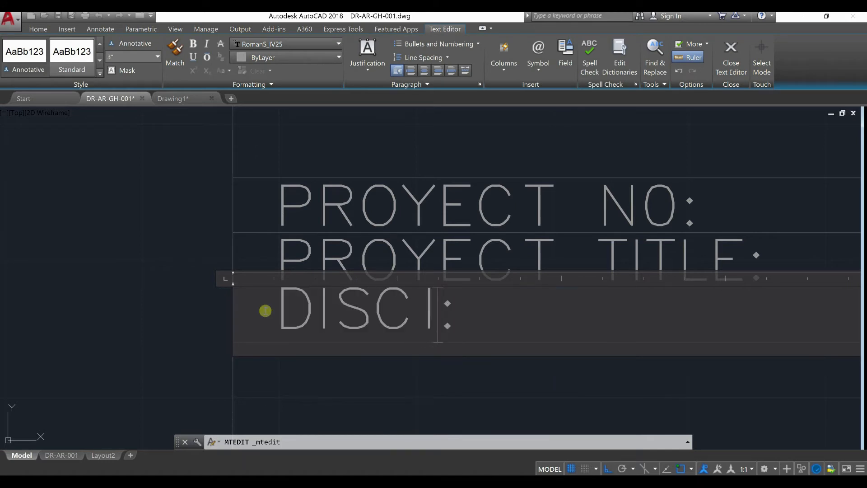
pyautogui.write('INE')
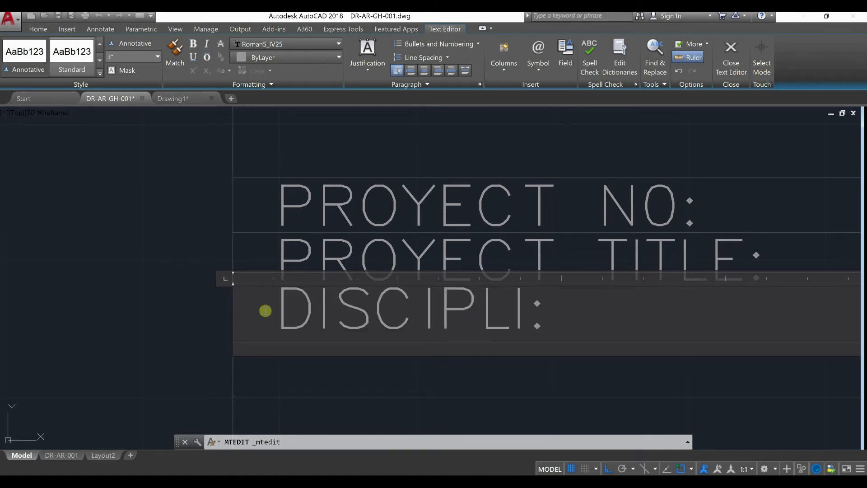
pyautogui.click(336, 395)
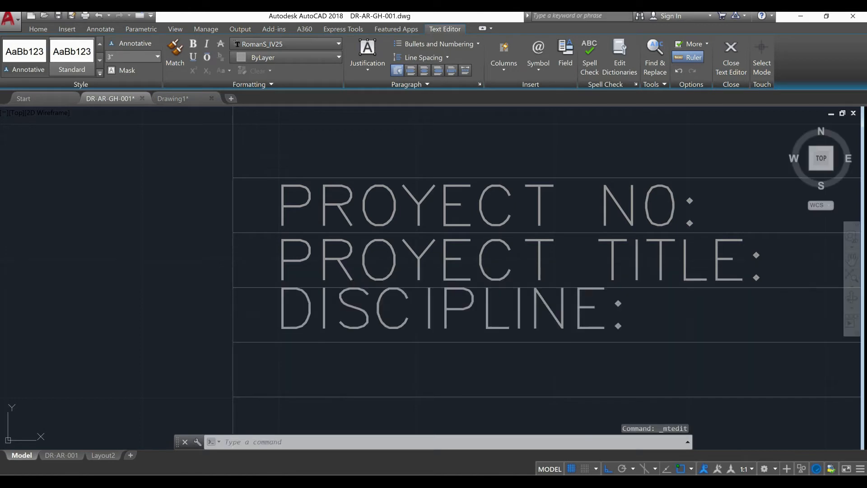
# Move the "DISCIPLINE:" label straight down about 1/2" to centre it between the third row's lines
pyautogui.click(358, 312)
pyautogui.write('M')
pyautogui.press('Return')
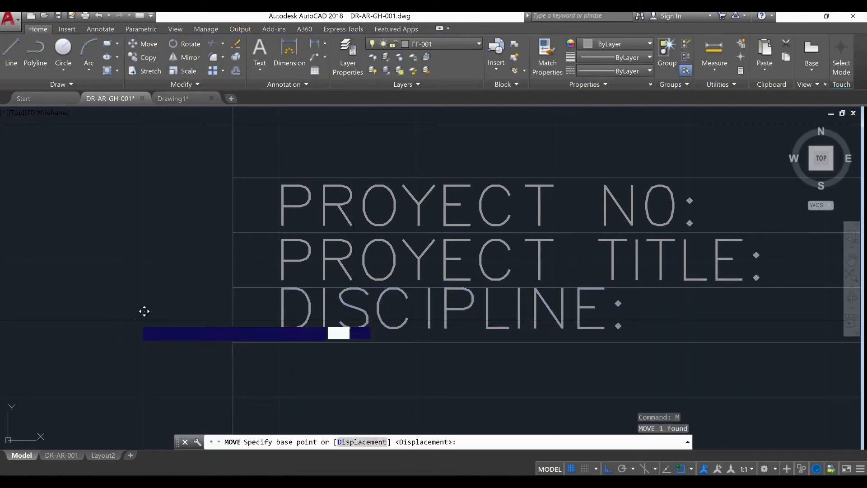
pyautogui.click(145, 311)
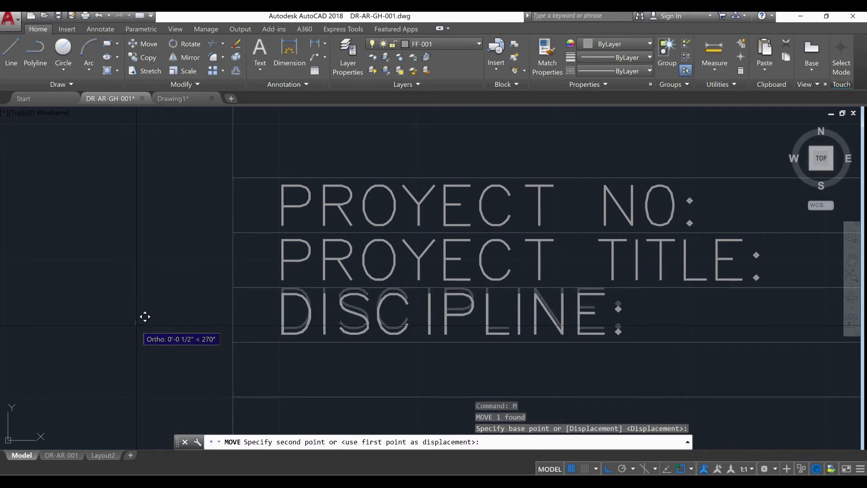
pyautogui.click(145, 315)
# Copy the "DISCIPLINE:" label straight down into the fourth and fifth rows, using the row line ends as reference points
pyautogui.scroll(-2, 230, 302)
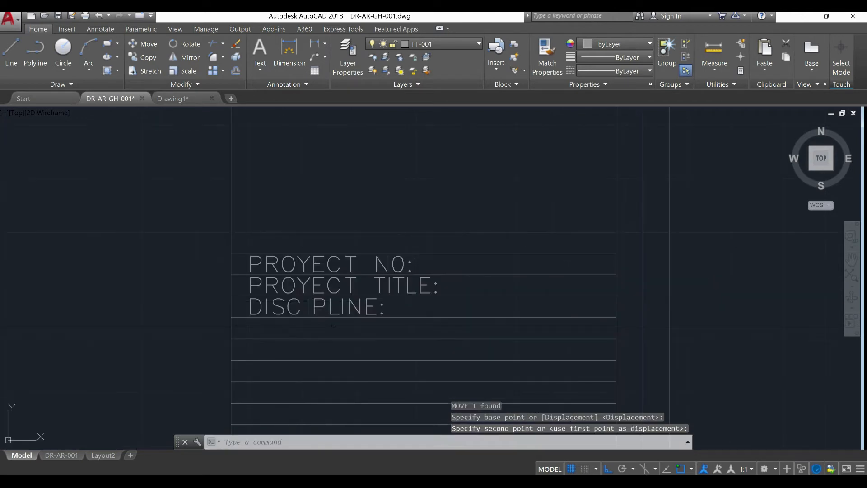
pyautogui.click(333, 306)
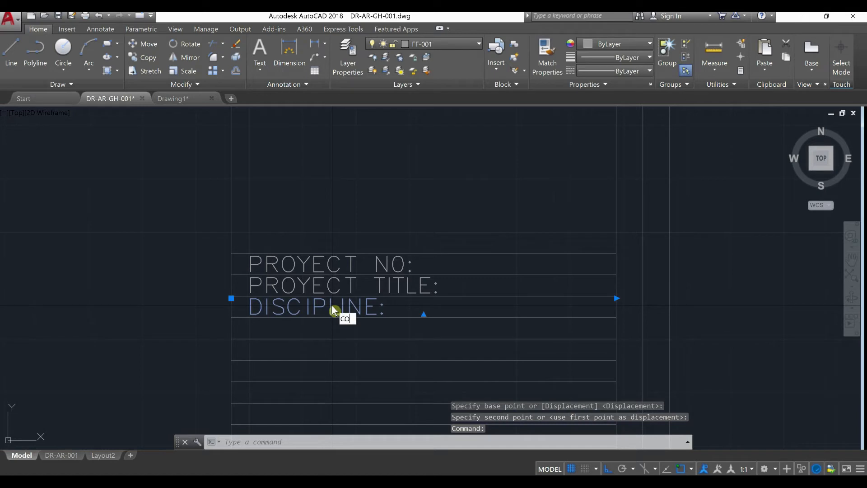
pyautogui.write('co')
pyautogui.press('Return')
pyautogui.scroll(2, 227, 325)
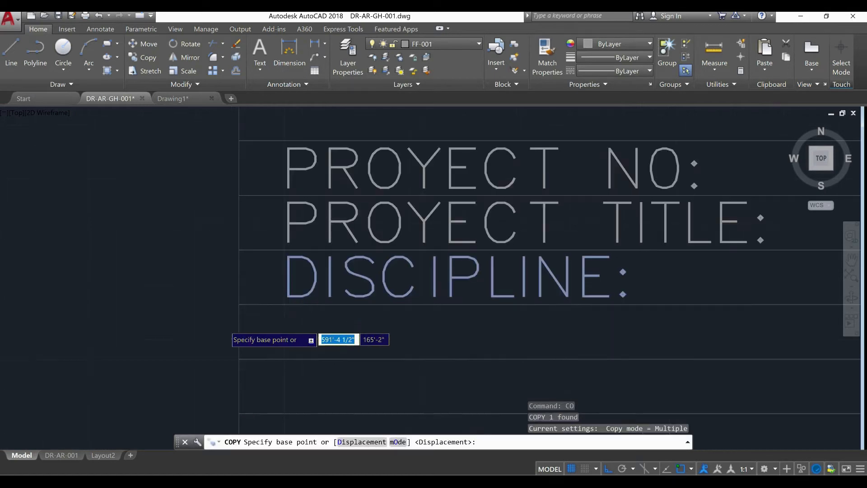
pyautogui.click(231, 317)
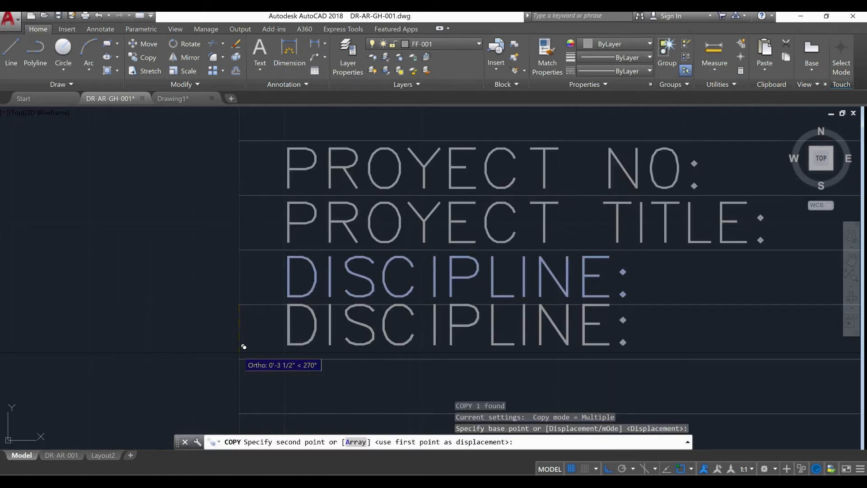
pyautogui.click(243, 358)
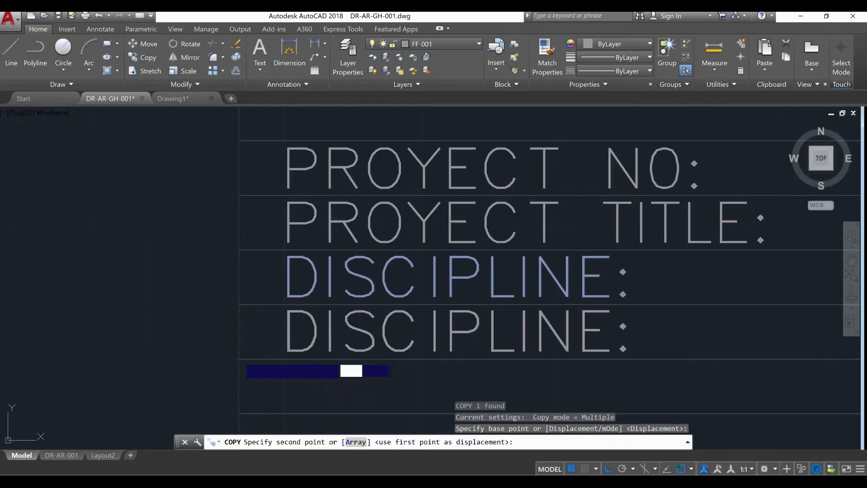
pyautogui.click(244, 410)
pyautogui.press('Escape')
pyautogui.press('Escape')
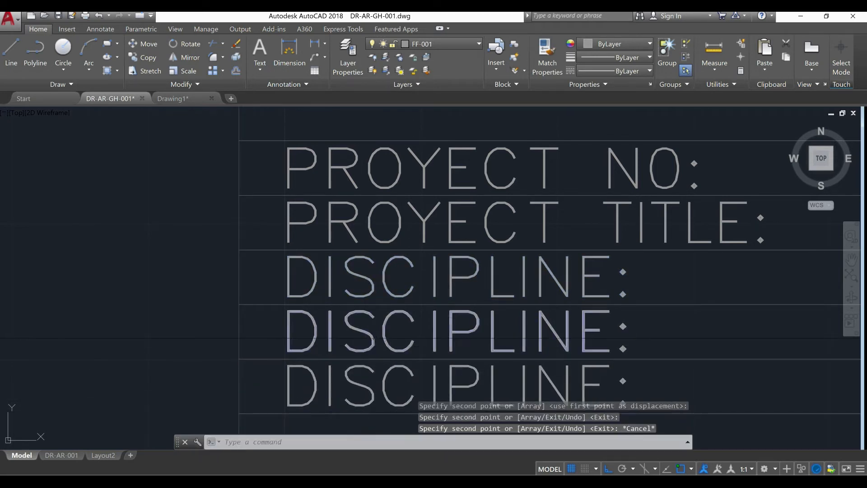
# Change the copied label in the fourth row to read "DRAFT BY:"
pyautogui.click(382, 335)
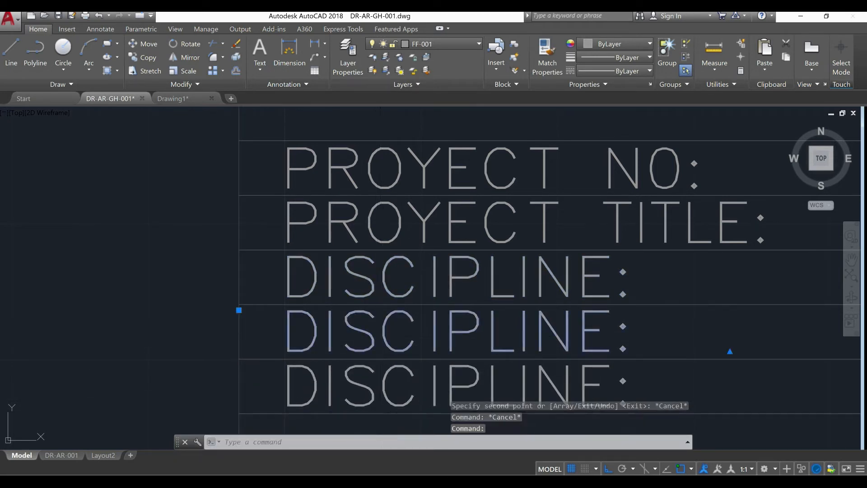
pyautogui.doubleClick(591, 335)
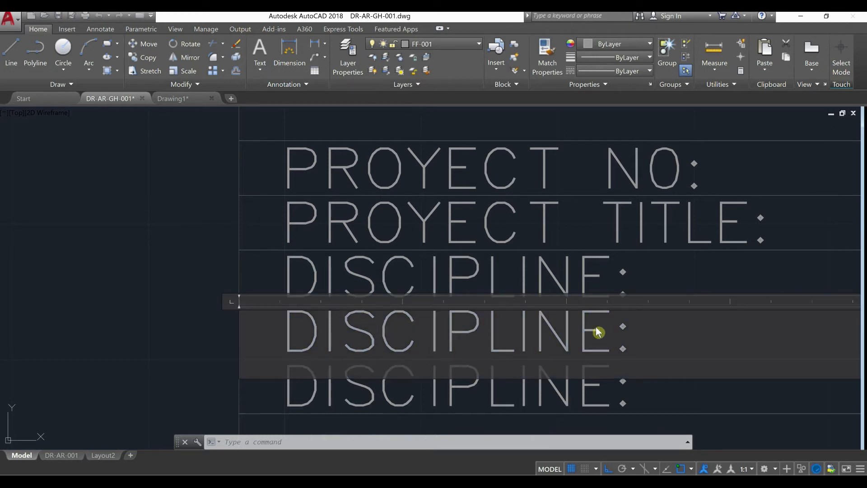
pyautogui.doubleClick(263, 336)
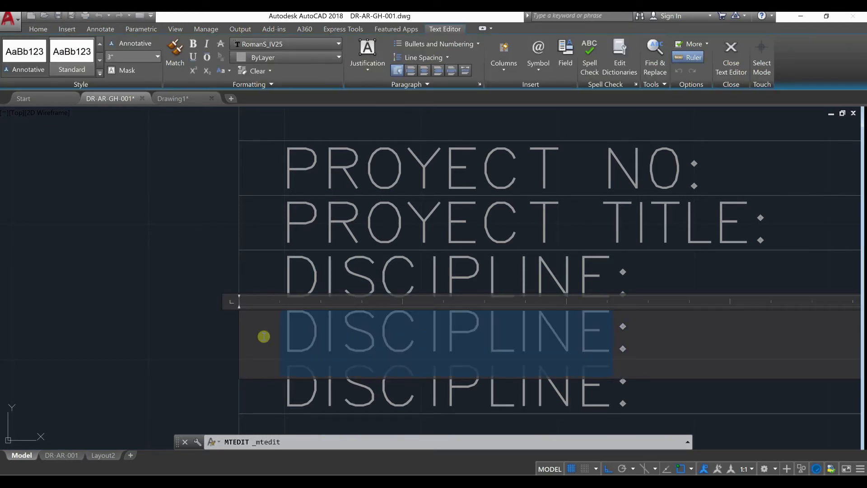
pyautogui.write('DRAFT ')
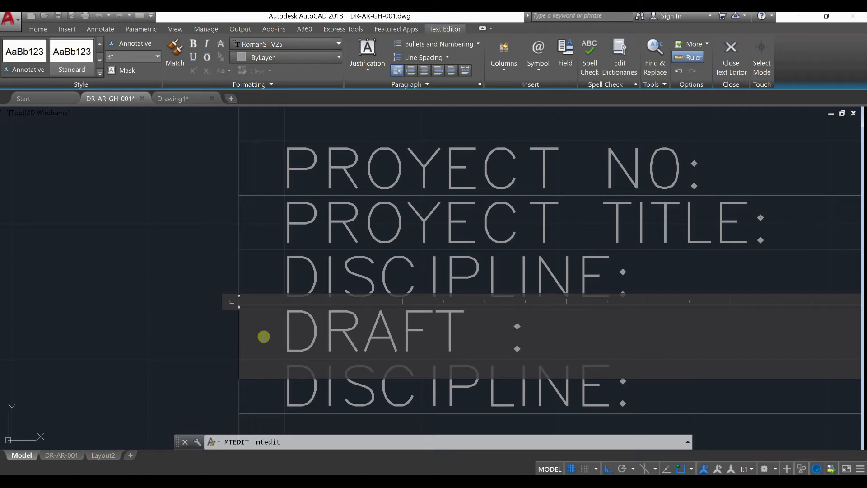
pyautogui.write('BY')
pyautogui.click(147, 369)
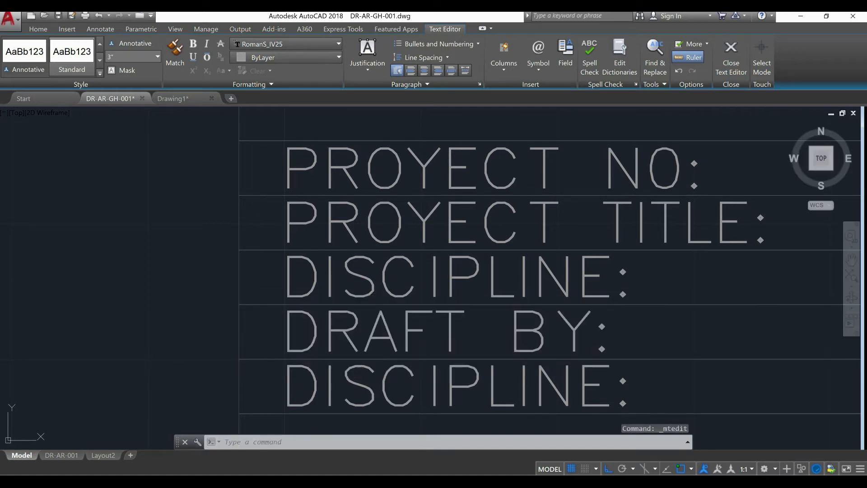
# Change the copied label in the fifth row to read "DESIGNER:"
pyautogui.moveTo(270, 343)
pyautogui.mouseDown(button='middle')
pyautogui.moveTo(215, 286)
pyautogui.moveTo(175, 265)
pyautogui.mouseUp(button='middle')
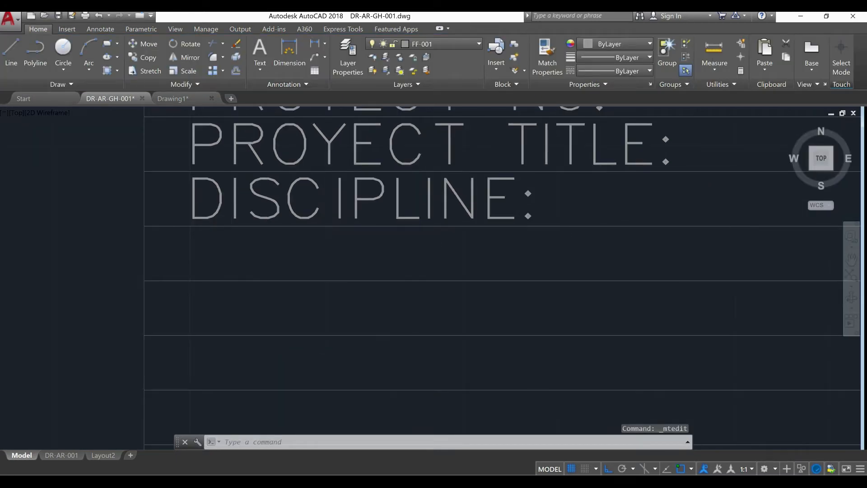
pyautogui.moveTo(306, 271); pyautogui.dragTo(288, 323, button='middle')
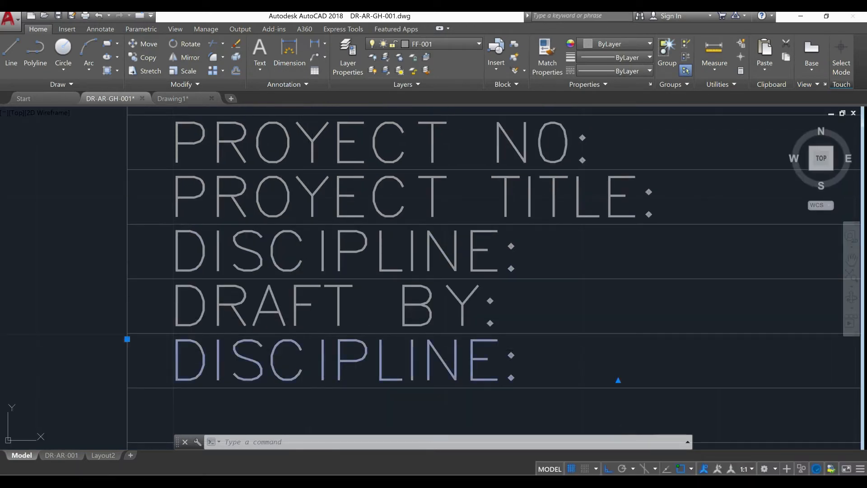
pyautogui.doubleClick(300, 352)
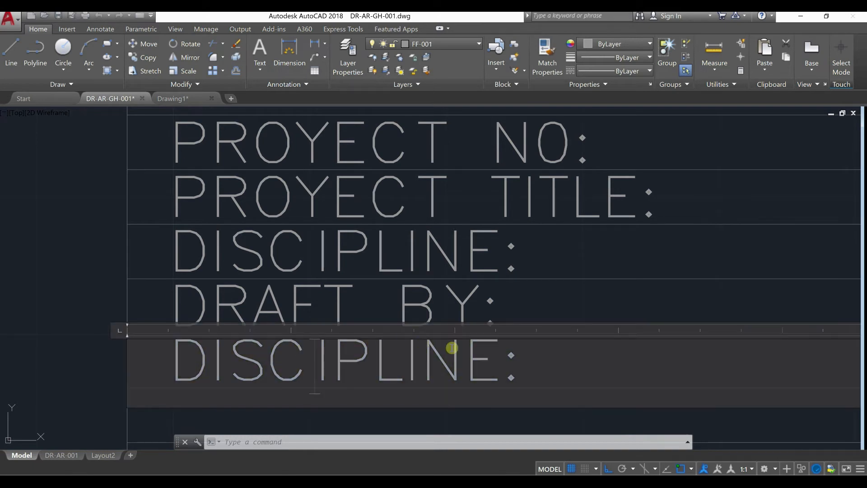
pyautogui.moveTo(483, 359); pyautogui.dragTo(163, 365)
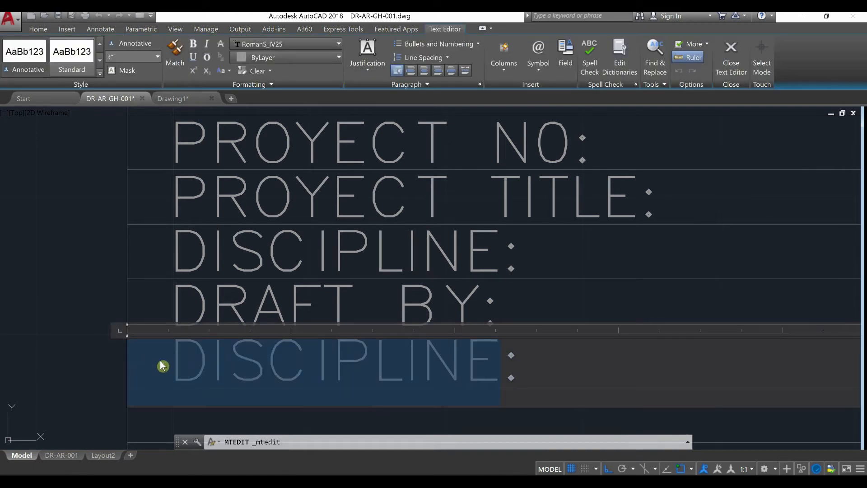
pyautogui.write('DE')
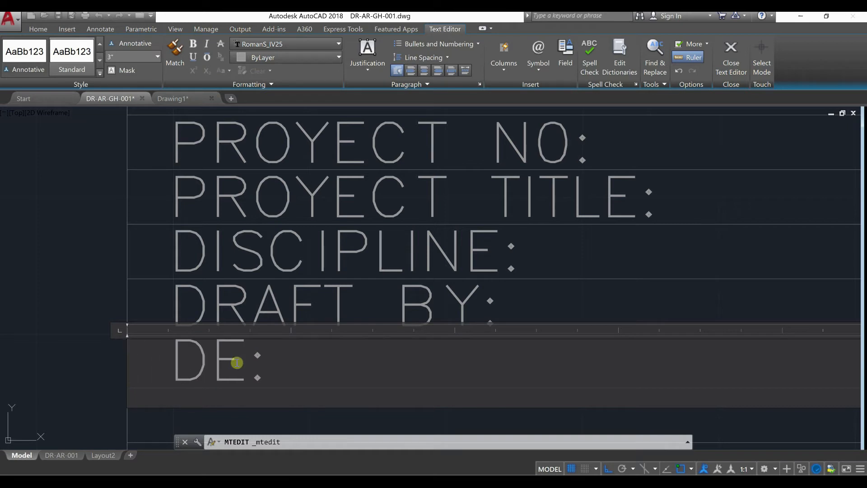
pyautogui.write(' SIGNER')
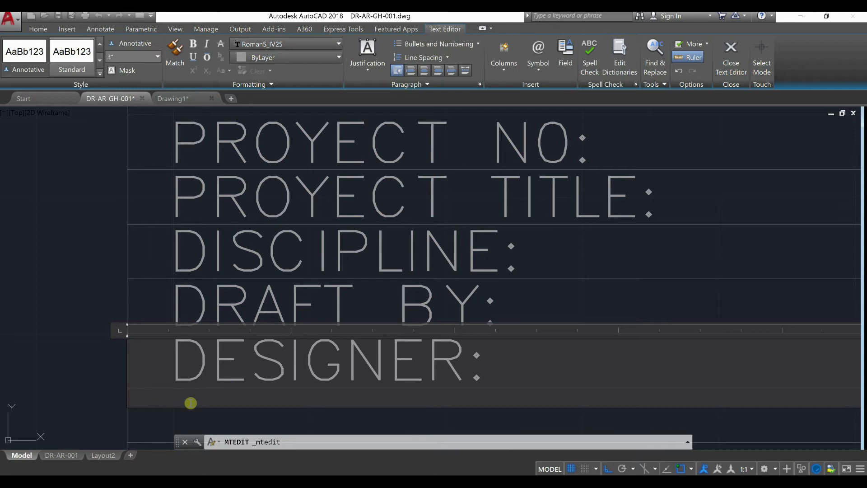
pyautogui.click(72, 393)
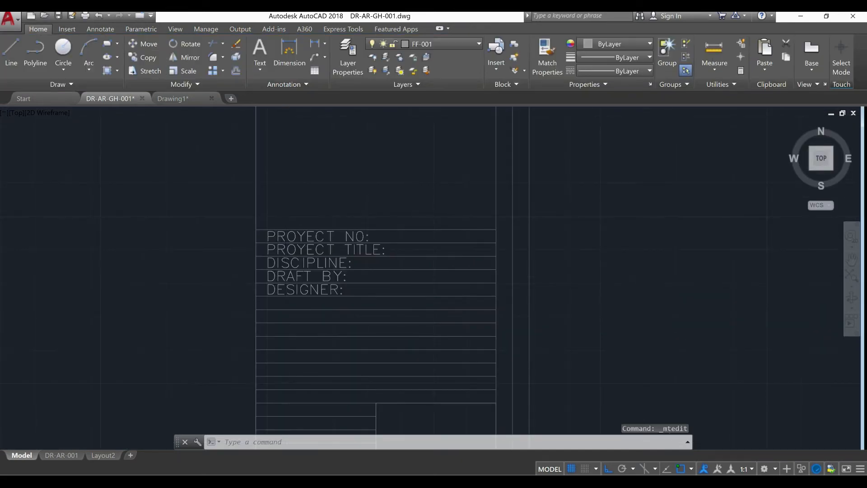
# Copy the "DESIGNER:" label 4" straight down into the sixth row, using the row line ends as reference points
pyautogui.scroll(2, 277, 311)
pyautogui.click(369, 278)
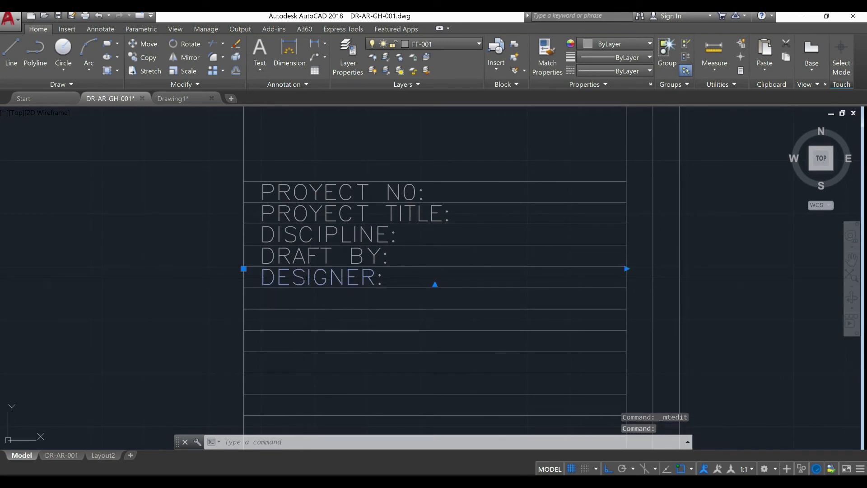
pyautogui.press('Return')
pyautogui.scroll(2, 260, 299)
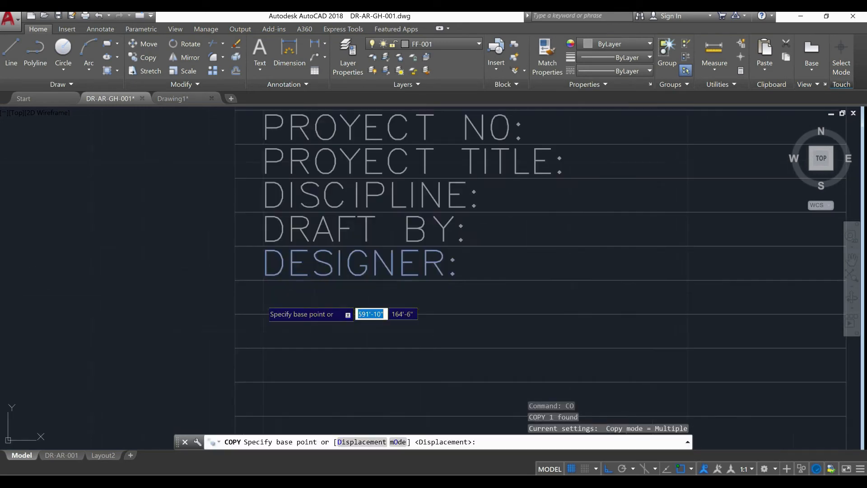
pyautogui.click(235, 279)
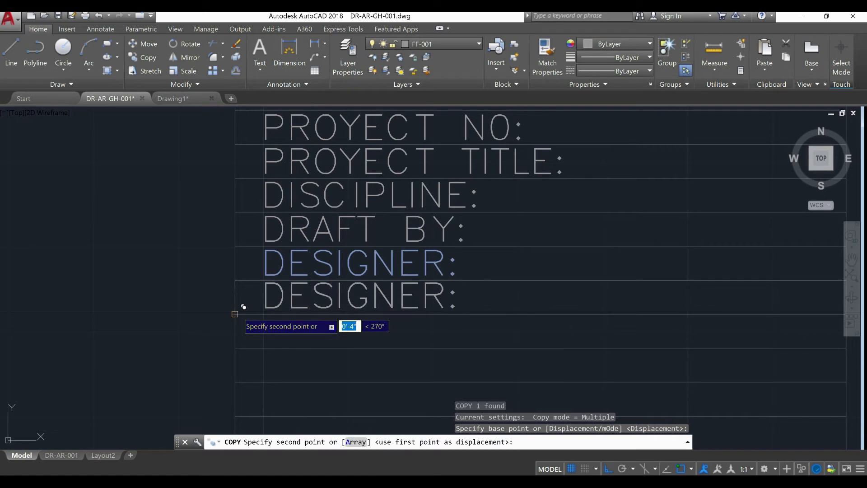
pyautogui.click(235, 313)
pyautogui.press('Escape')
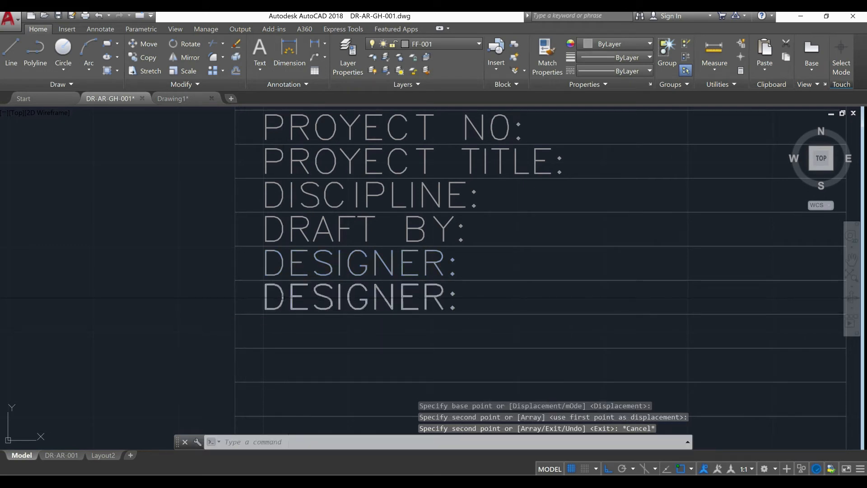
# Change the copied label in the sixth row to read "SCALE:"
pyautogui.click(357, 297)
pyautogui.doubleClick(426, 296)
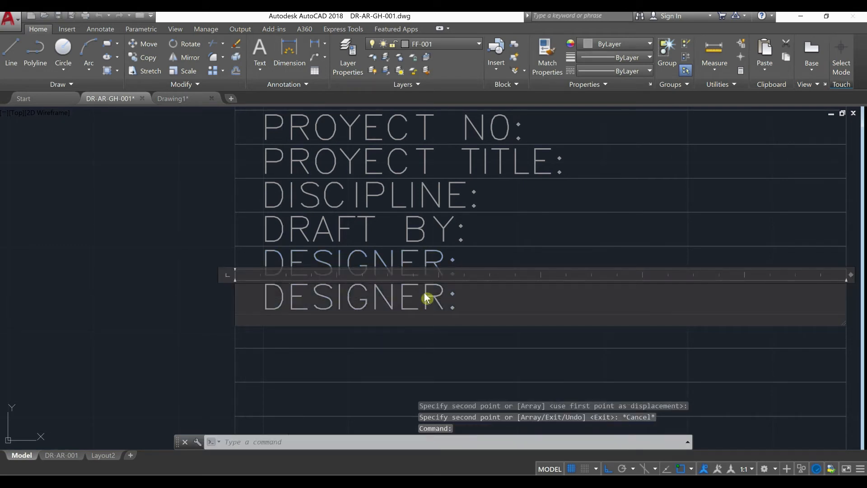
pyautogui.doubleClick(240, 298)
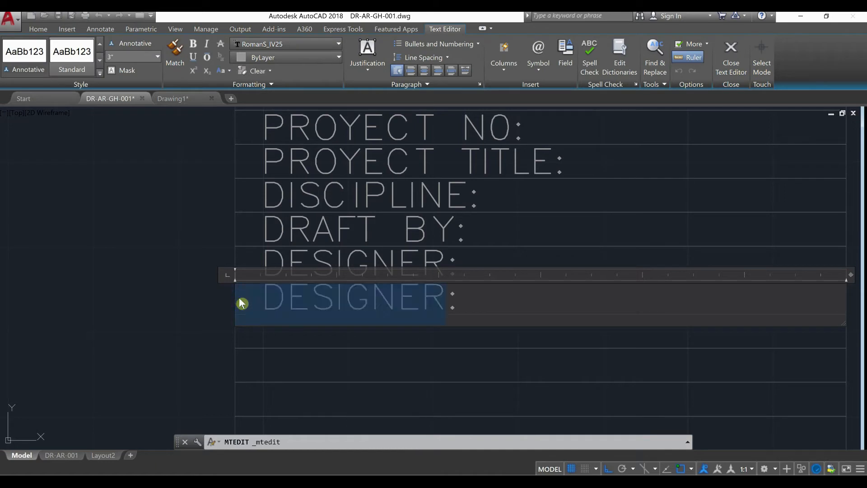
pyautogui.click(265, 297)
pyautogui.moveTo(294, 296); pyautogui.dragTo(437, 295)
pyautogui.write('D')
pyautogui.press('BackSpace')
pyautogui.write('SCALE:')
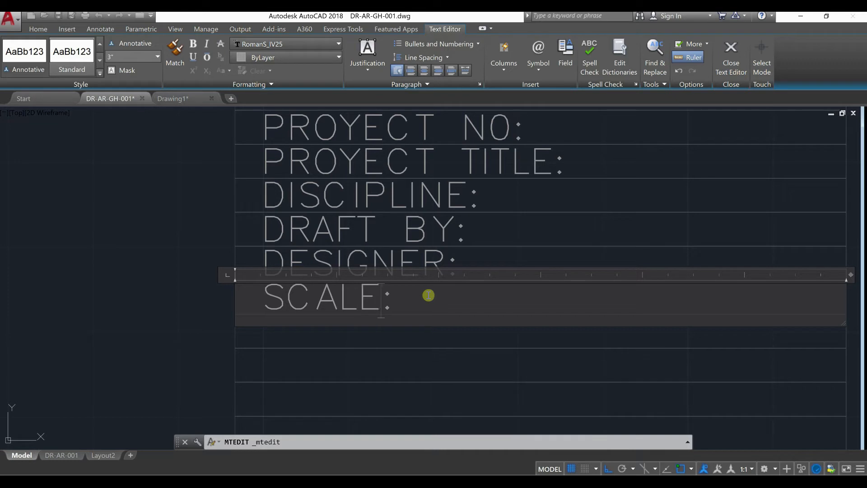
pyautogui.click(405, 385)
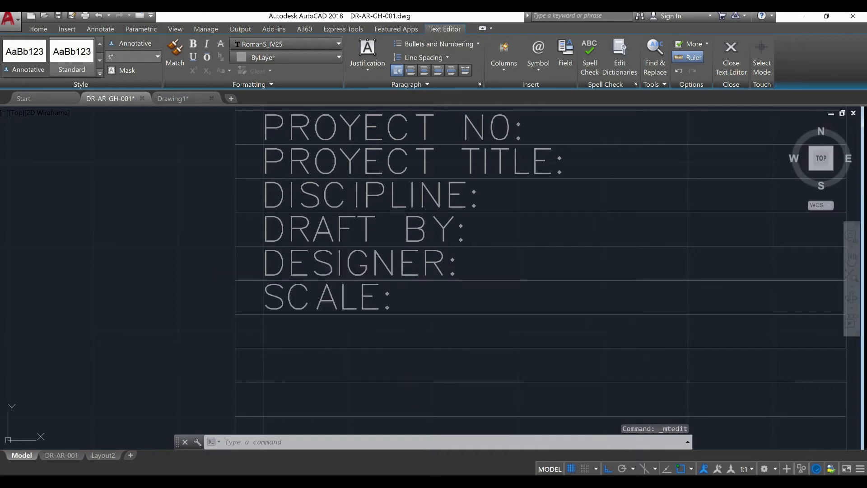
# Copy the "SCALE:" label 4" straight down into the seventh row, using the row line ends as reference points
pyautogui.click(349, 303)
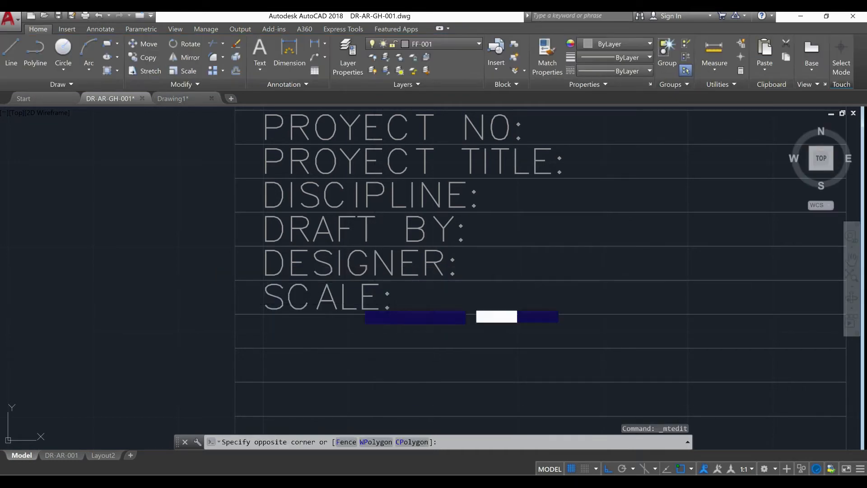
pyautogui.click(348, 303)
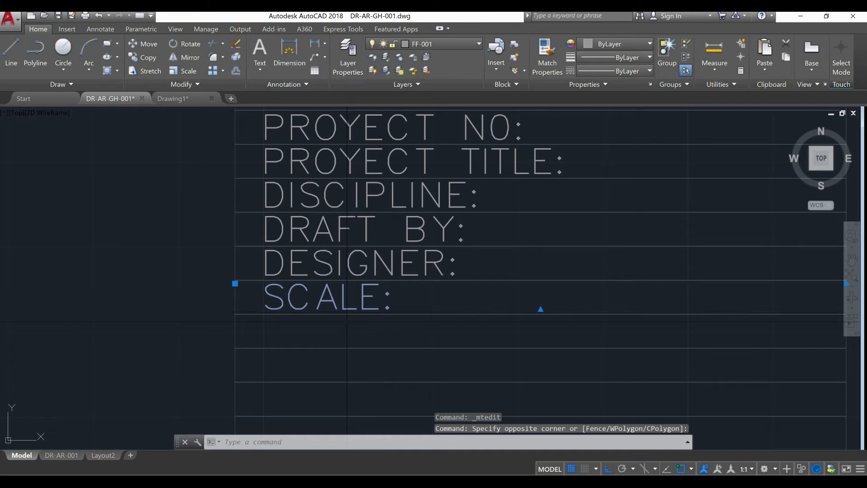
pyautogui.write('CO')
pyautogui.press('Return')
pyautogui.click(235, 314)
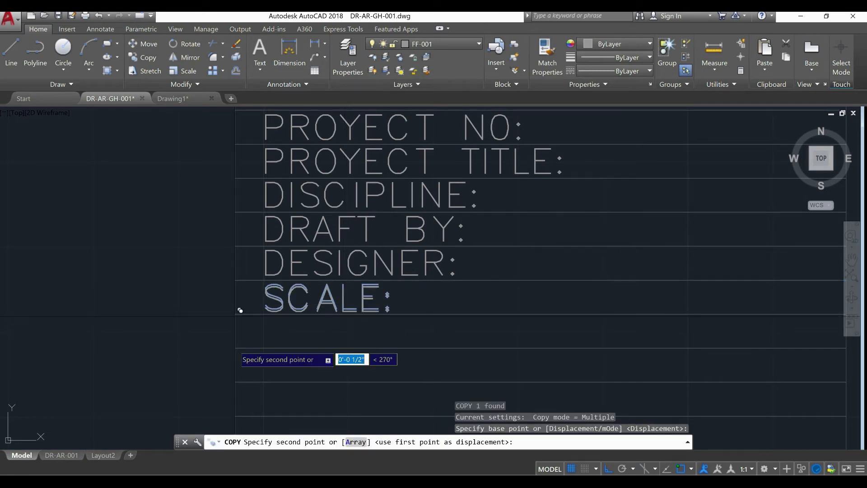
pyautogui.click(235, 347)
pyautogui.press('Escape')
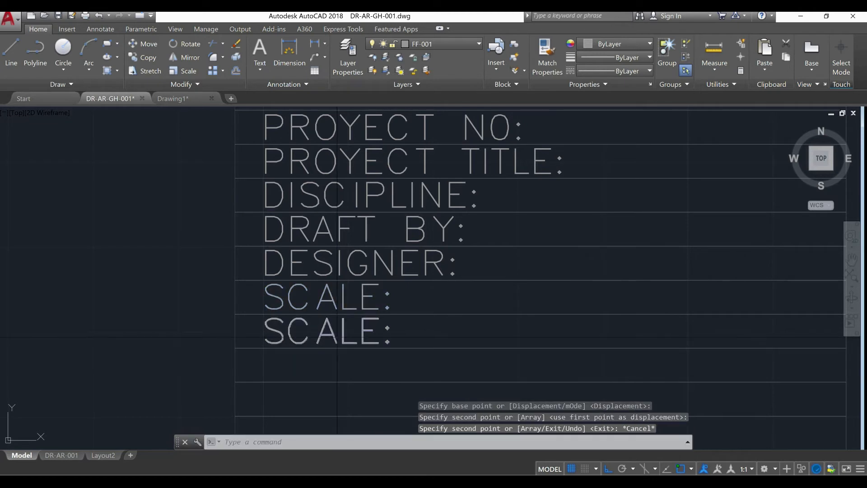
# Change the copied label in the seventh row to read "REVISION NO:"
pyautogui.click(539, 343)
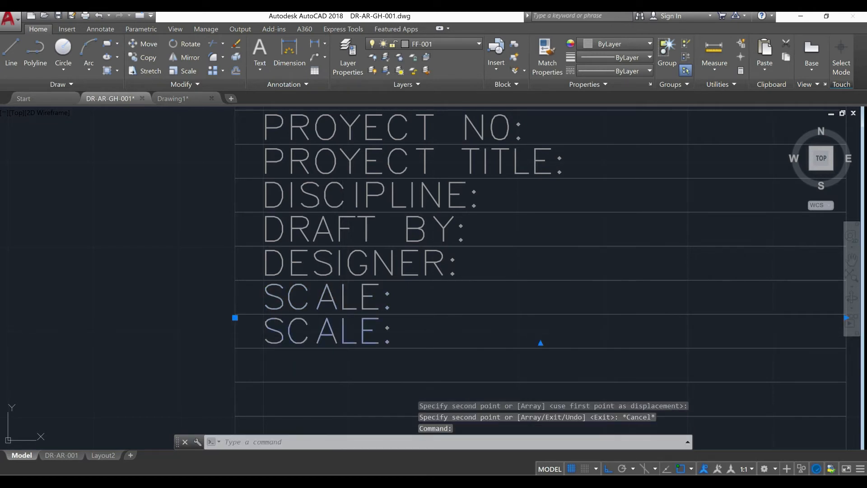
pyautogui.doubleClick(374, 340)
pyautogui.moveTo(380, 334); pyautogui.dragTo(277, 331)
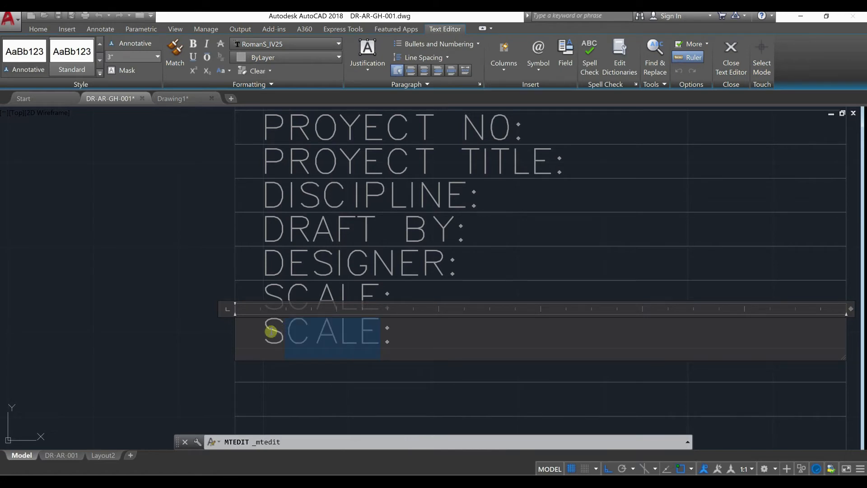
pyautogui.write('REVISIO')
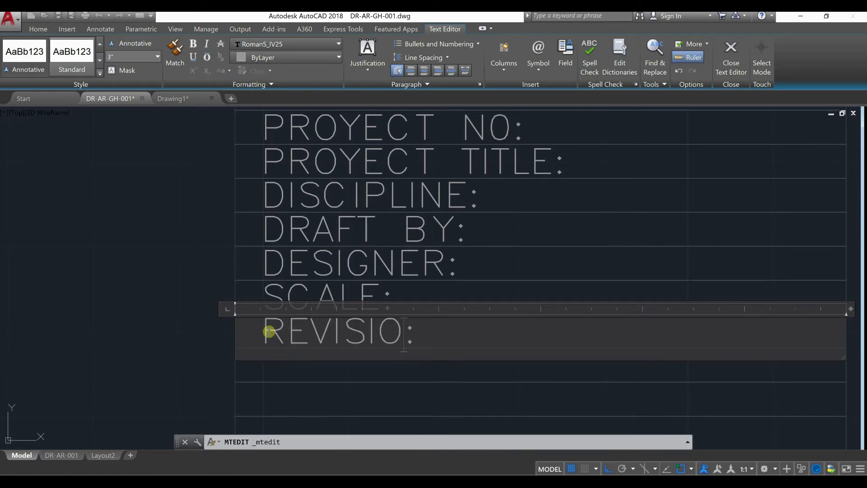
pyautogui.write('N NO')
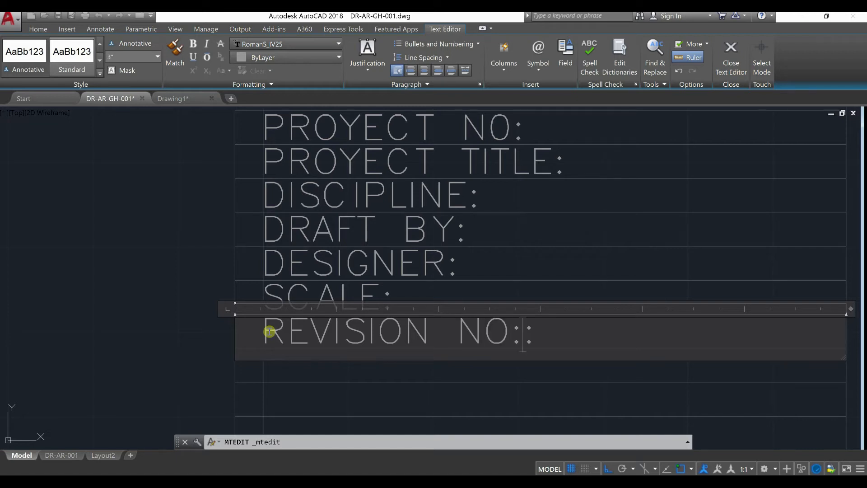
pyautogui.click(265, 370)
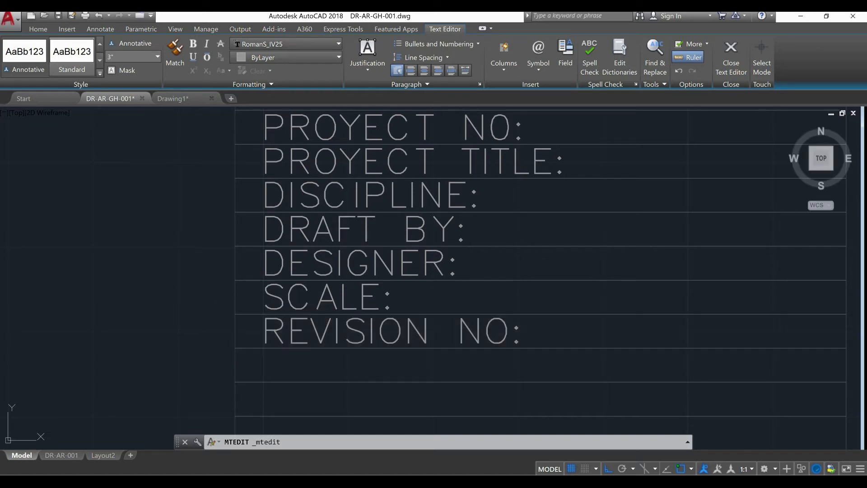
pyautogui.scroll(-5, 271, 380)
pyautogui.moveTo(270, 381); pyautogui.dragTo(267, 247, button='middle')
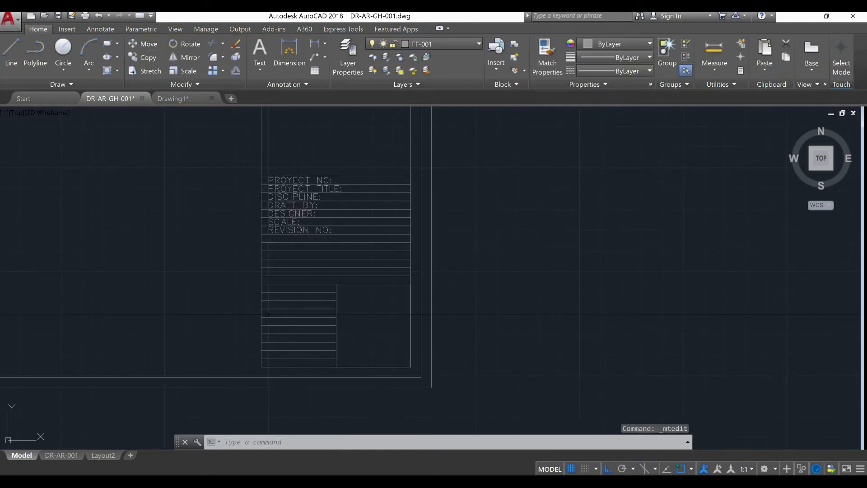
pyautogui.scroll(4, 280, 228)
pyautogui.click(282, 231)
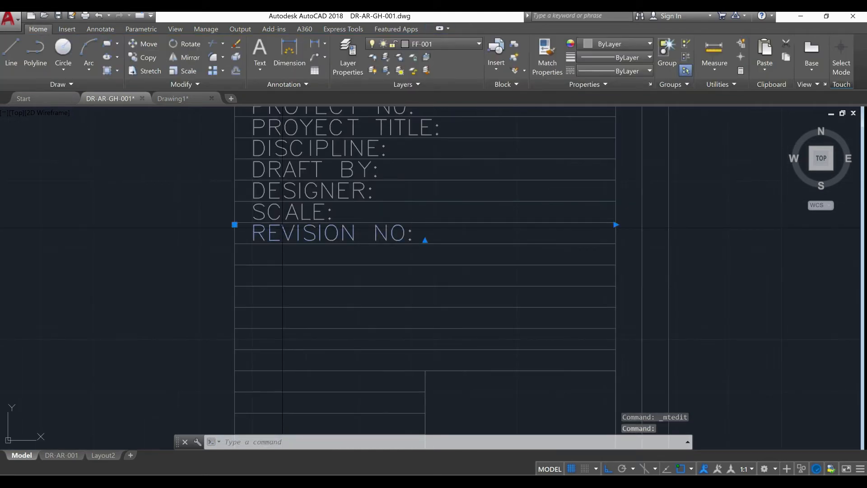
pyautogui.write('co')
pyautogui.press('Return')
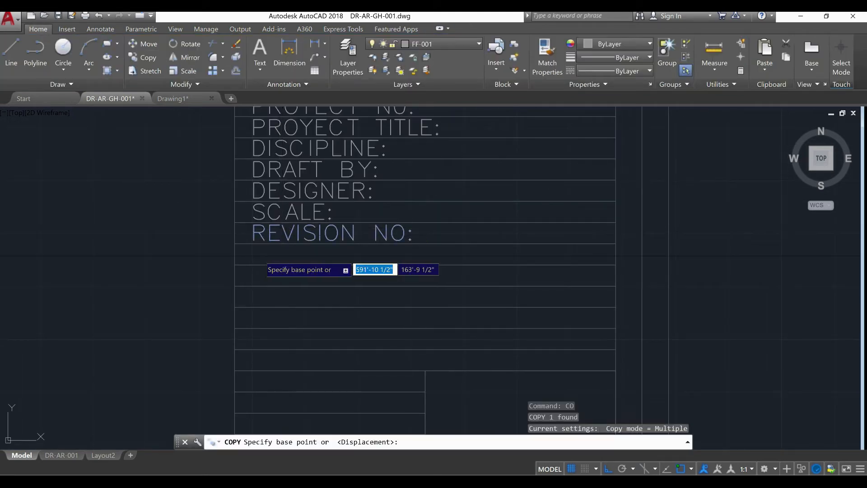
pyautogui.click(236, 236)
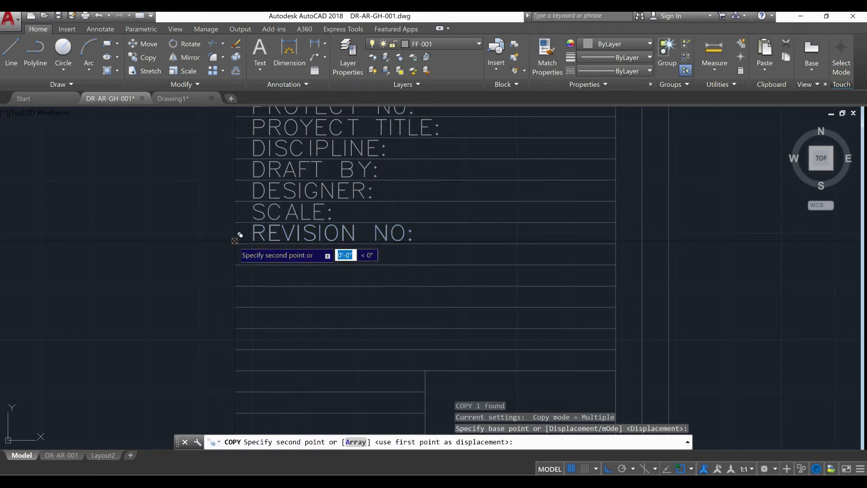
pyautogui.press('Escape')
# Copy the "REVISION NO:" label straight down into the eighth through twelfth rows, snapping each copy to the row line ends
pyautogui.click(252, 237)
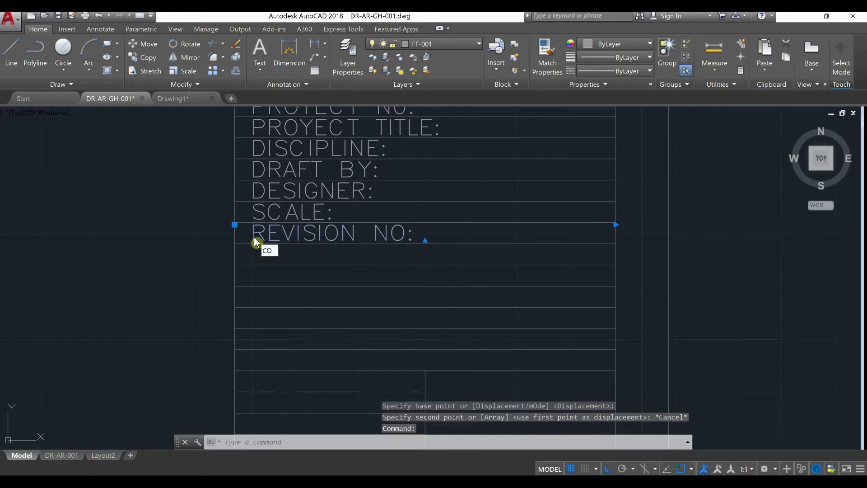
pyautogui.press('Return')
pyautogui.click(238, 236)
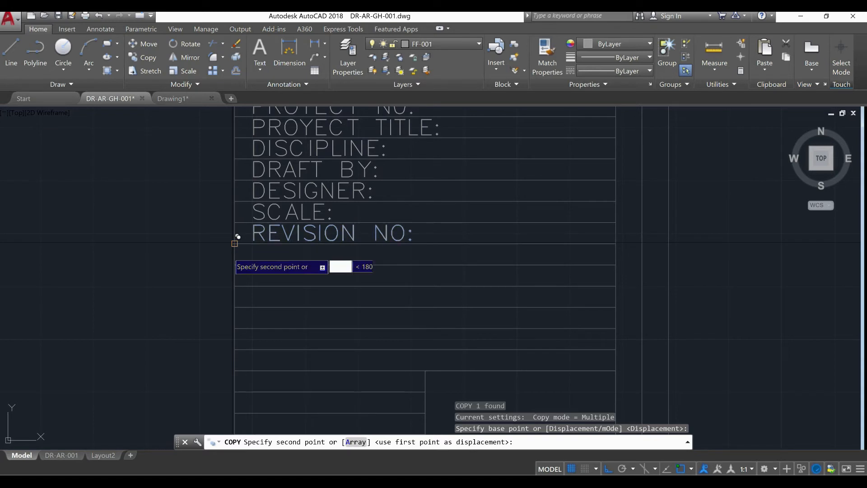
pyautogui.click(235, 264)
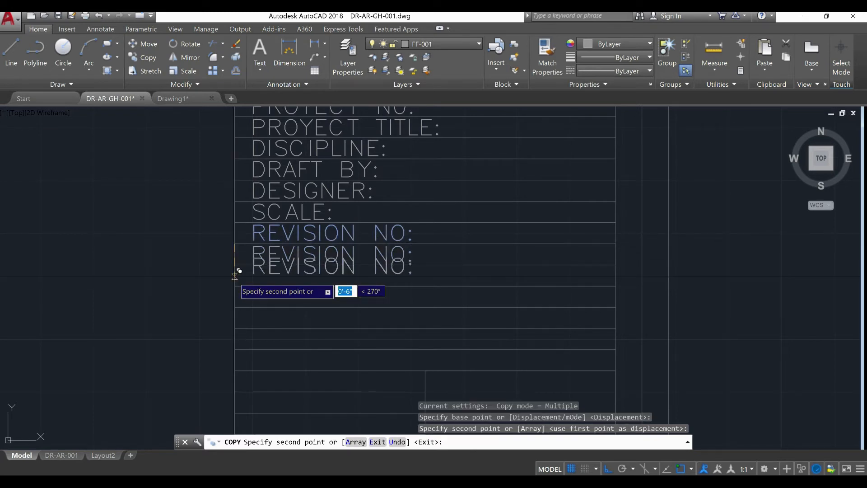
pyautogui.click(234, 276)
pyautogui.click(235, 301)
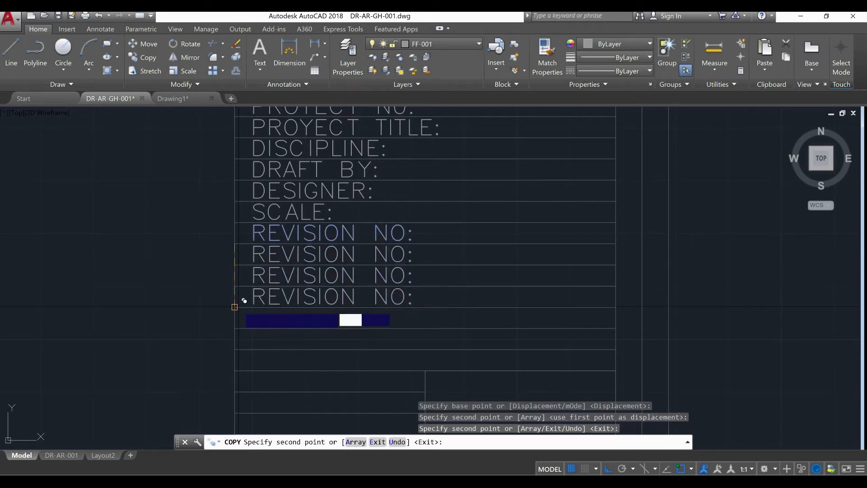
pyautogui.click(235, 335)
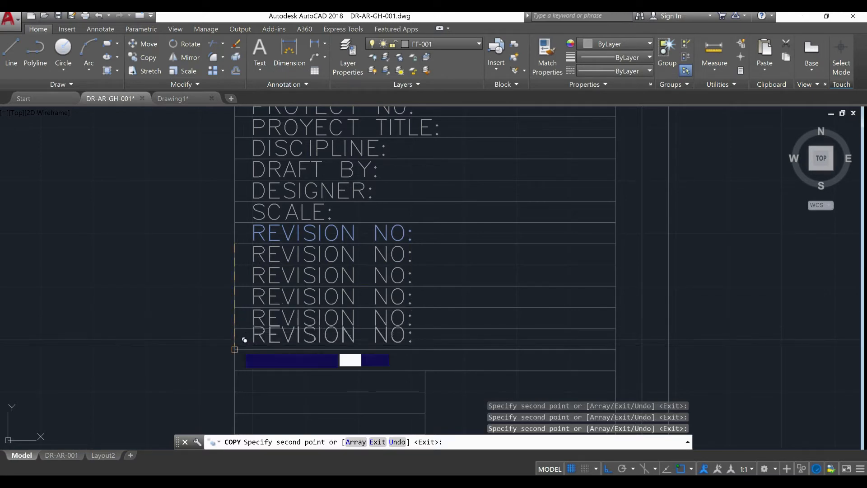
pyautogui.click(235, 354)
pyautogui.press('Escape')
pyautogui.press('Escape')
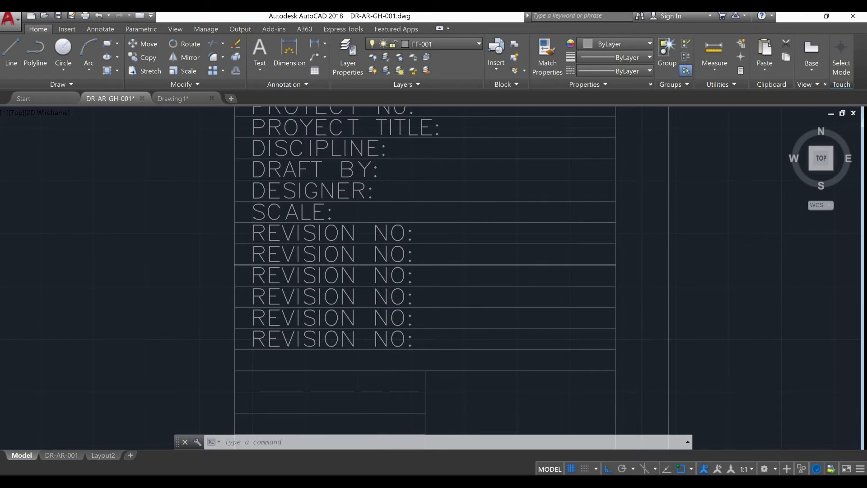
# Copy the lowest "REVISION NO:" label one row down into the last full-width row, using the row line ends as reference points
pyautogui.scroll(-2, 389, 264)
pyautogui.scroll(2, 395, 283)
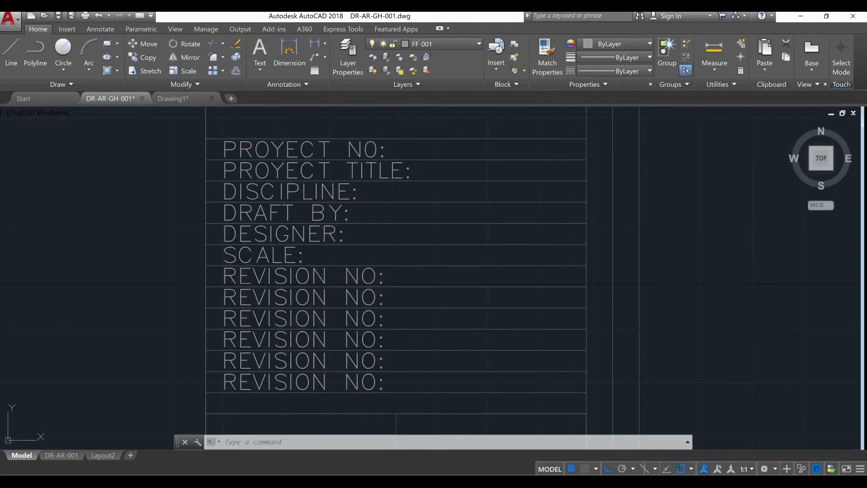
pyautogui.moveTo(356, 318); pyautogui.dragTo(366, 242, button='middle')
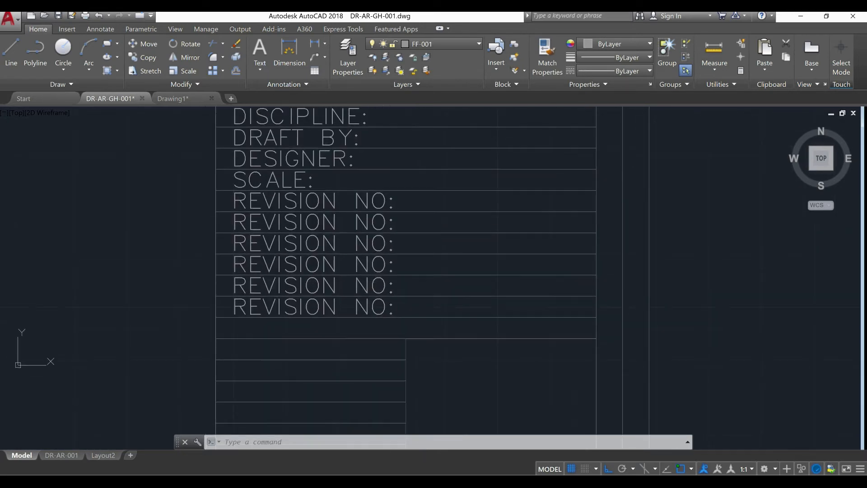
pyautogui.click(656, 309)
pyautogui.click(285, 318)
pyautogui.write('co')
pyautogui.press('Return')
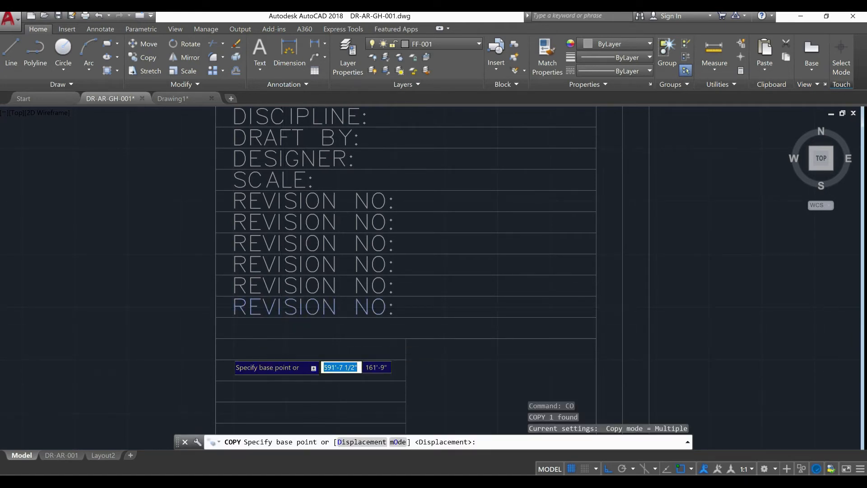
pyautogui.scroll(4, 227, 354)
pyautogui.click(198, 261)
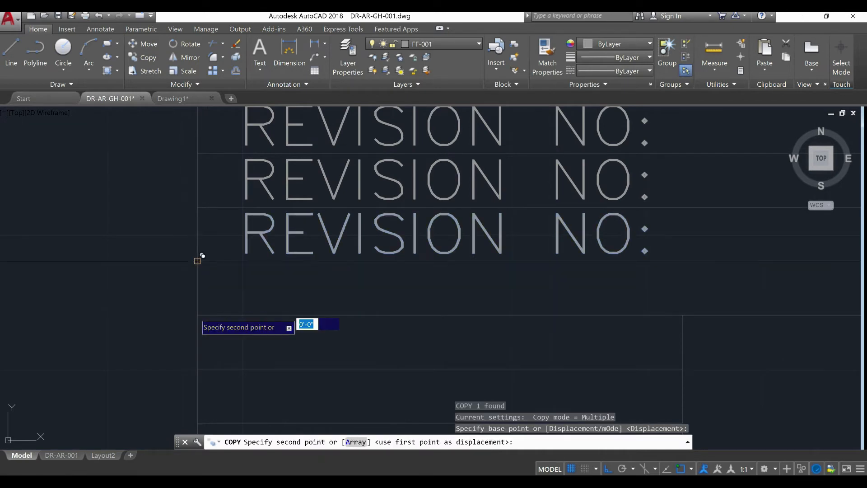
pyautogui.click(198, 315)
pyautogui.press('Escape')
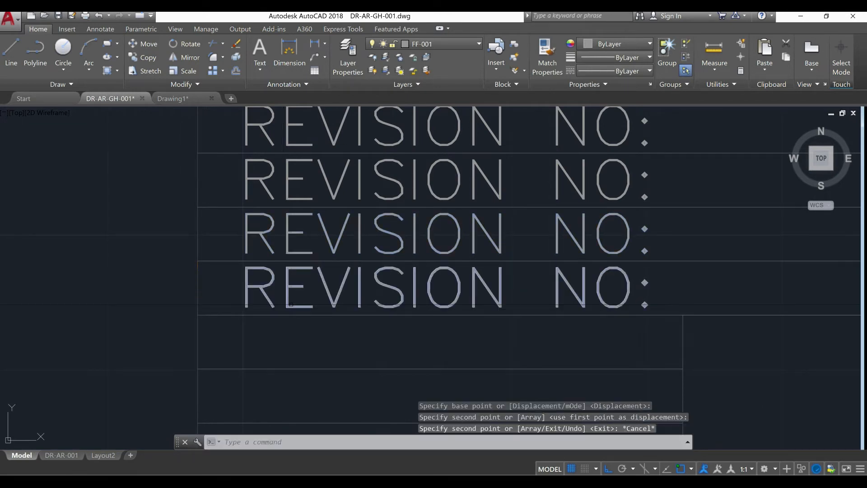
# Change the copied label in the last full-width row to read "DATE:"
pyautogui.click(291, 289)
pyautogui.press('Escape')
pyautogui.click(294, 286)
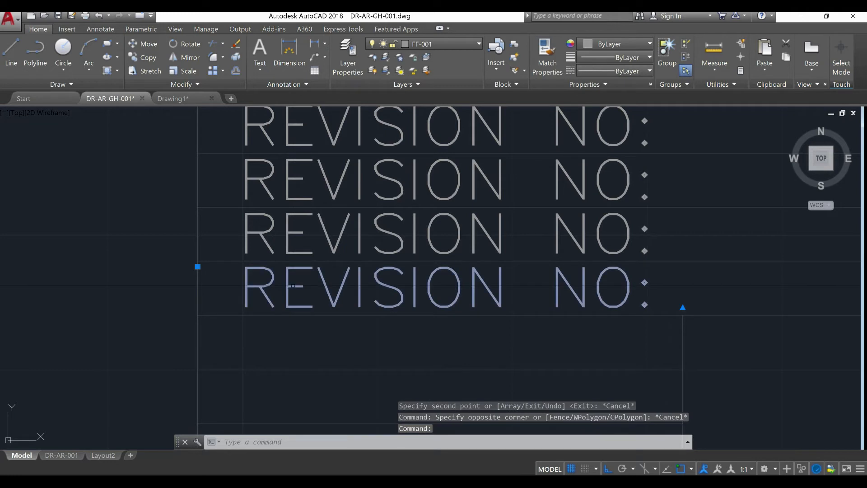
pyautogui.doubleClick(573, 276)
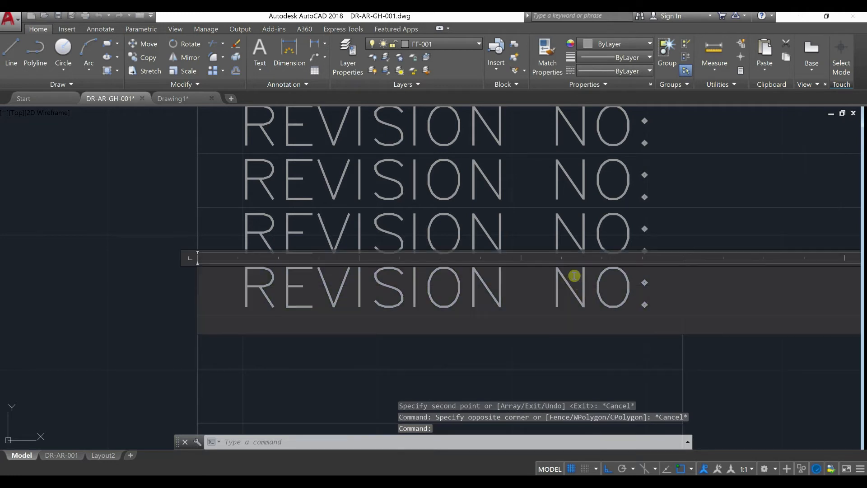
pyautogui.moveTo(625, 289); pyautogui.dragTo(251, 302)
pyautogui.write('DATES:')
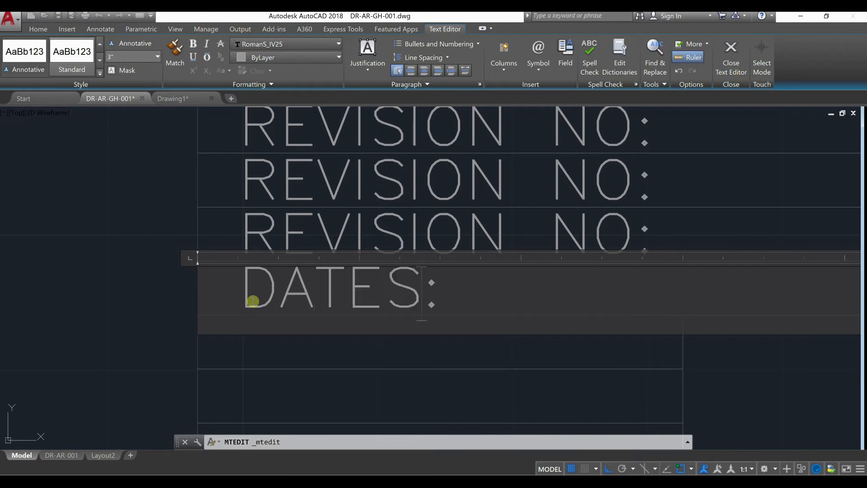
pyautogui.press('BackSpace')
pyautogui.click(105, 340)
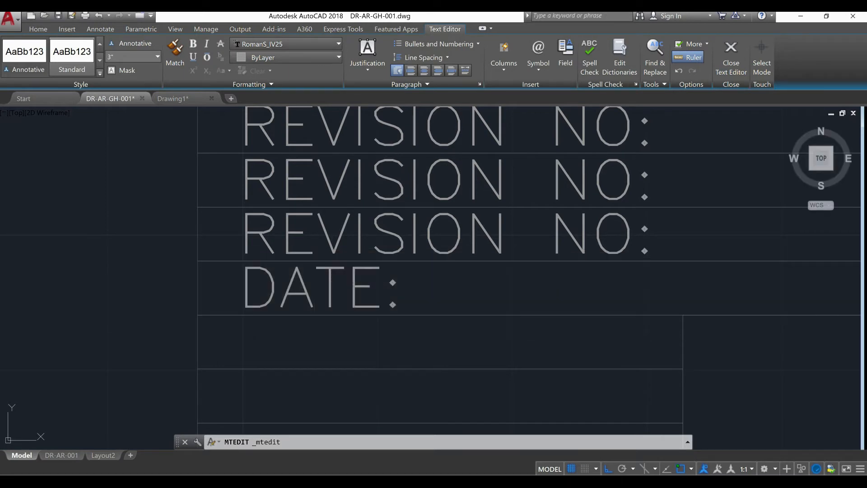
# Examine the labelled project information rows, the empty half-width rows beneath them and the overall sheet layout
pyautogui.scroll(-12, 425, 354)
pyautogui.scroll(4, 465, 366)
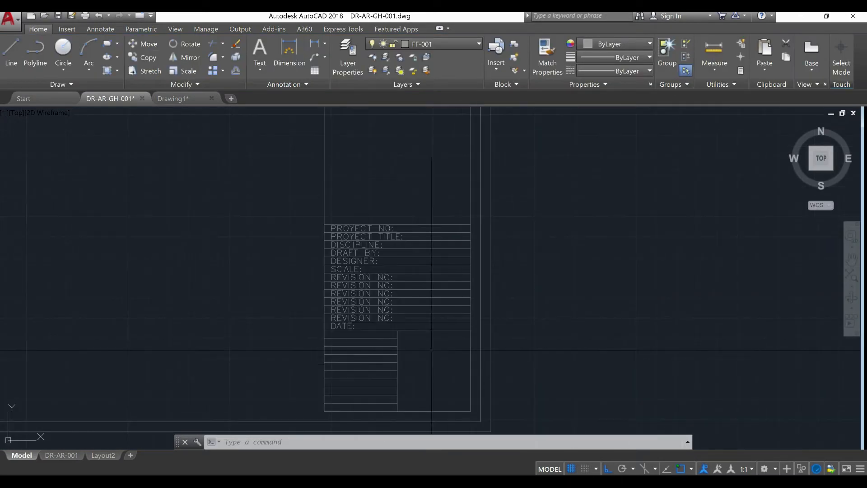
pyautogui.moveTo(358, 403); pyautogui.dragTo(359, 363, button='middle')
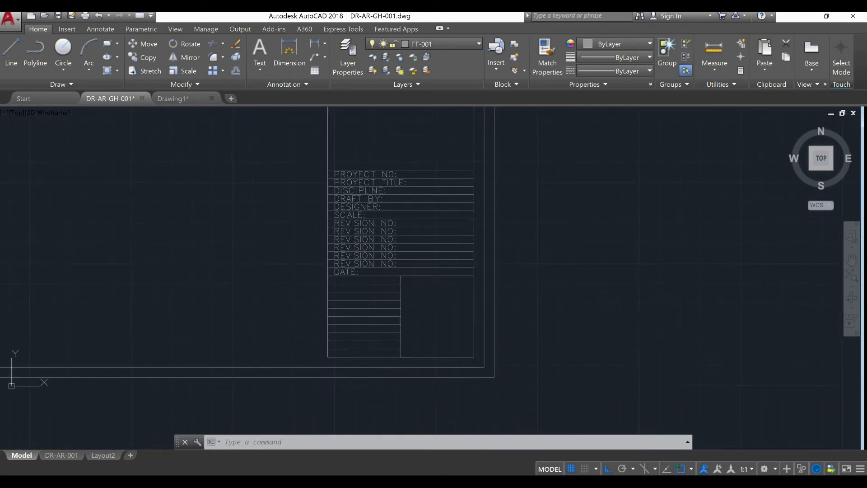
pyautogui.scroll(3, 359, 363)
pyautogui.scroll(3, 366, 326)
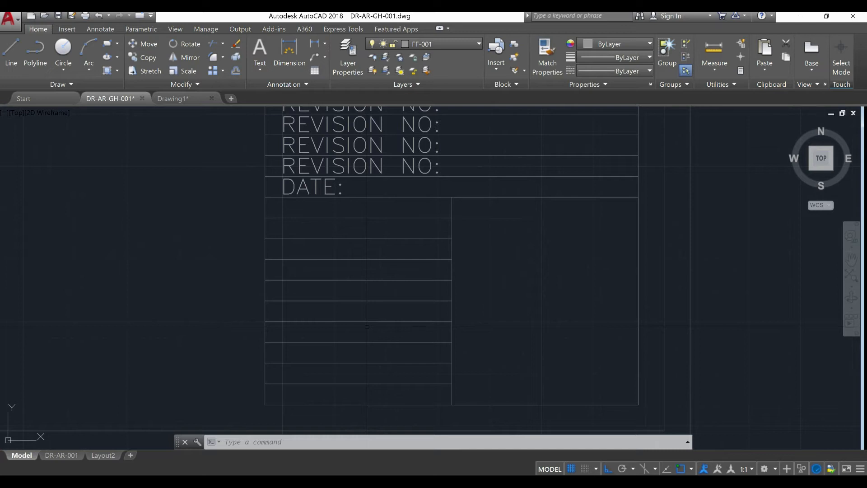
pyautogui.scroll(-3, 381, 327)
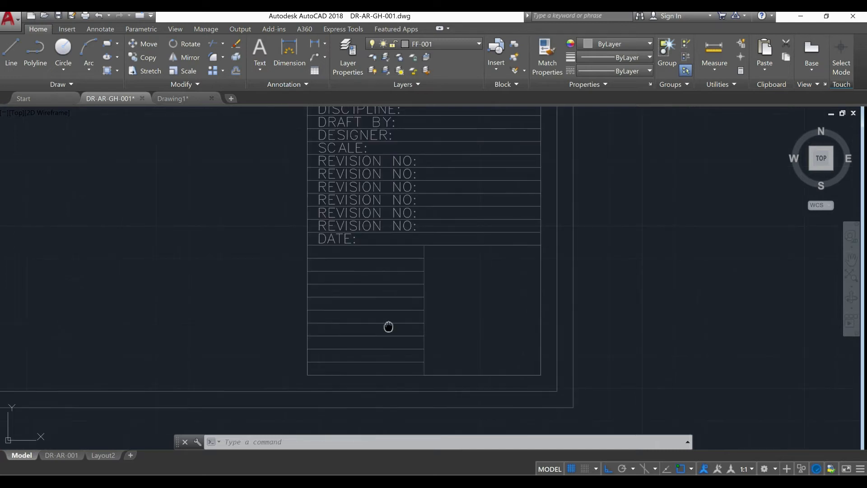
pyautogui.moveTo(397, 350)
pyautogui.mouseDown(button='middle')
pyautogui.moveTo(389, 359)
pyautogui.moveTo(364, 329)
pyautogui.moveTo(396, 338)
pyautogui.mouseUp(button='middle')
pyautogui.scroll(-2, 389, 308)
pyautogui.scroll(-2, 395, 338)
pyautogui.scroll(2, 395, 336)
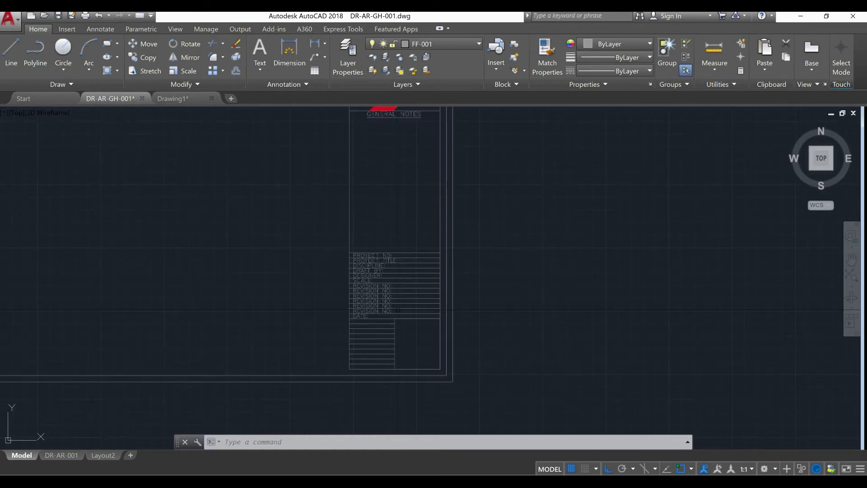
pyautogui.moveTo(414, 321); pyautogui.dragTo(412, 344, button='middle')
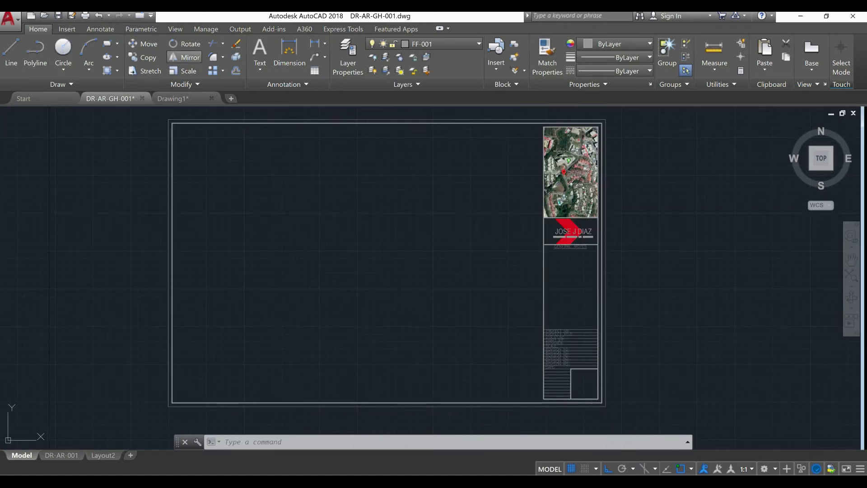
pyautogui.write('M')
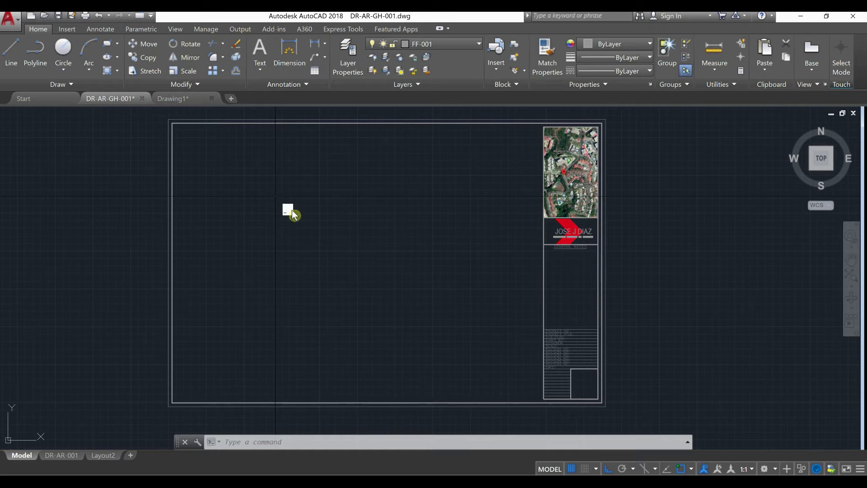
# Create a new text style named after the designer, using the RomanS_IV25 font, annotative, with a 3" paper text height, and apply it
pyautogui.write('STYLE')
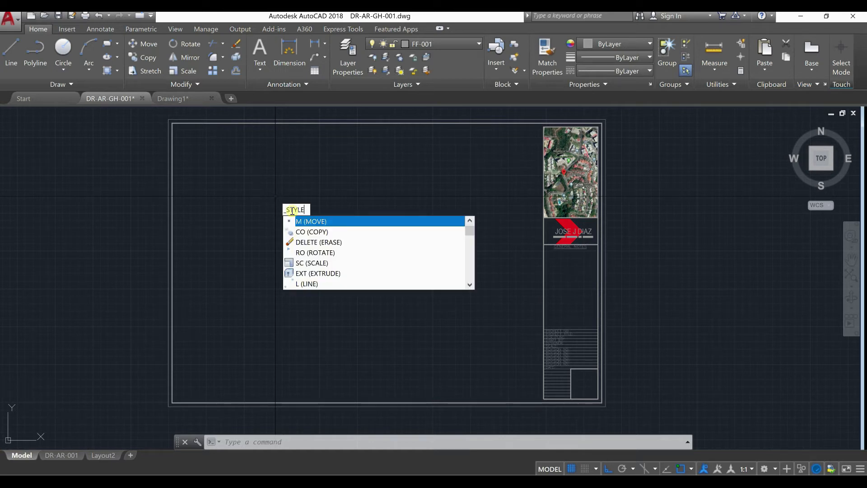
pyautogui.press('Return')
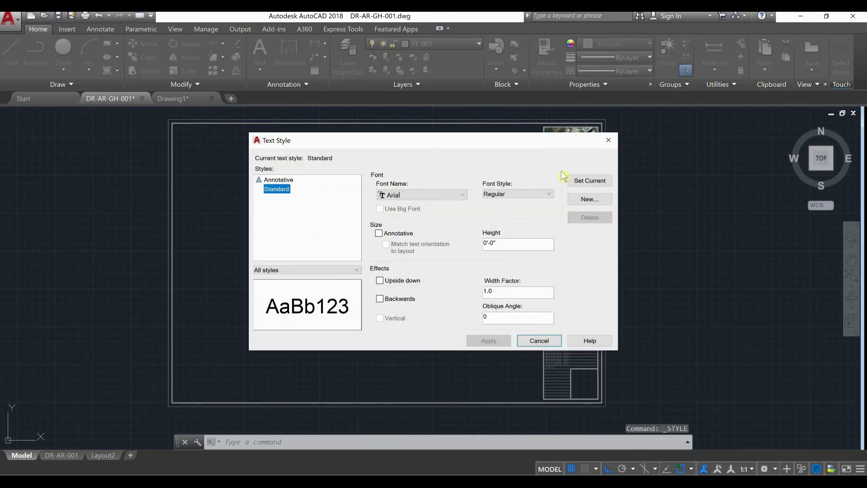
pyautogui.click(586, 201)
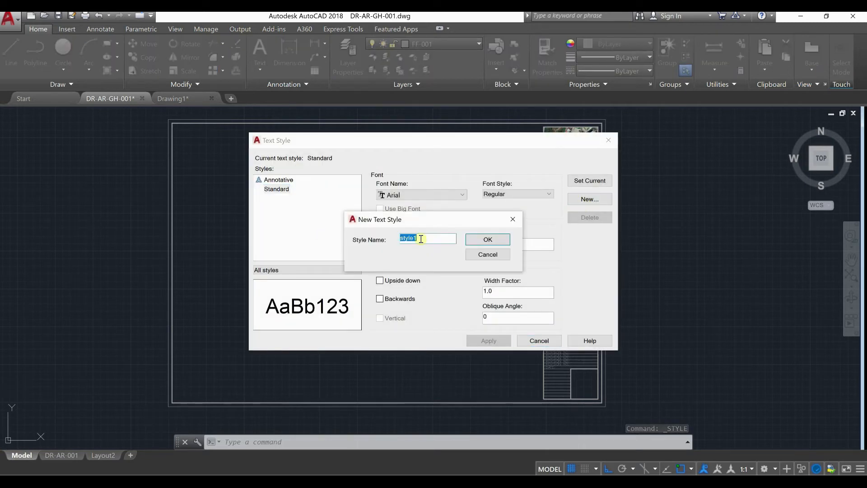
pyautogui.write('JOSEJDIAZ')
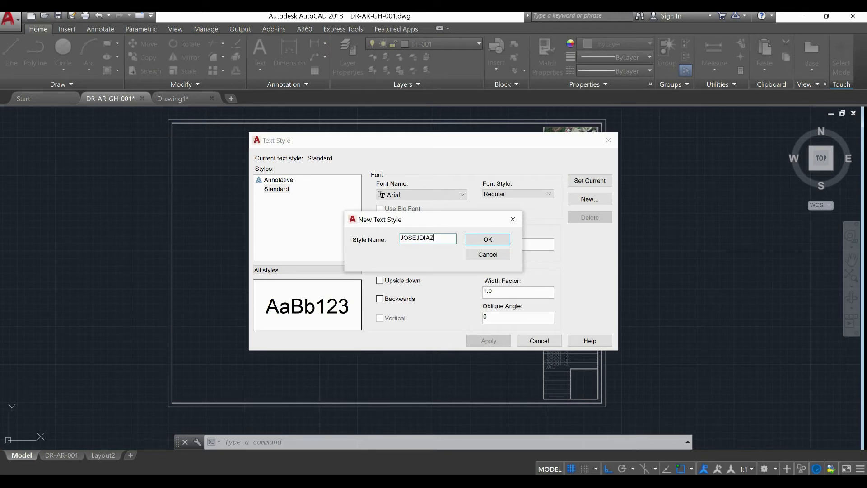
pyautogui.click(484, 240)
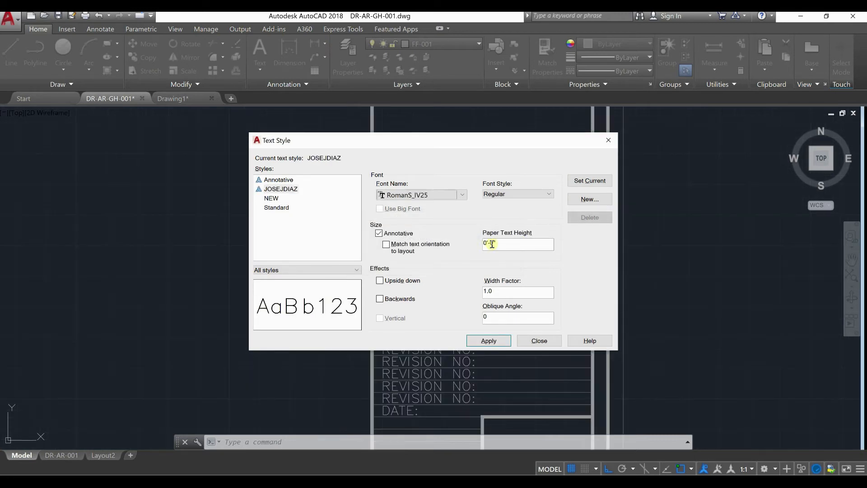
pyautogui.moveTo(493, 244); pyautogui.dragTo(490, 244)
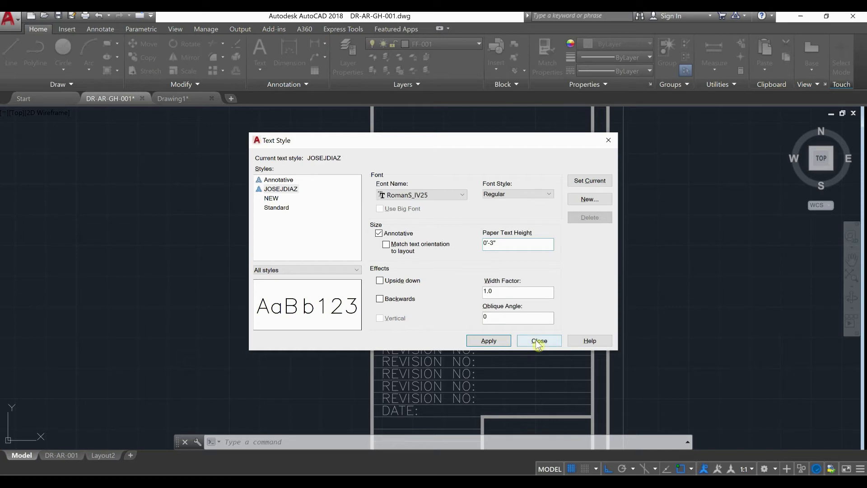
pyautogui.click(492, 342)
pyautogui.click(532, 344)
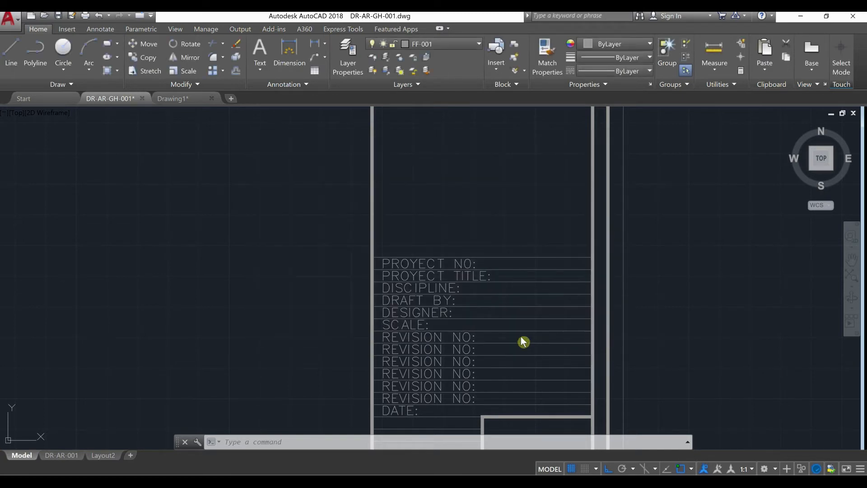
# Open the sheet block DRW-FOR-001 for editing in the Block Editor
pyautogui.scroll(-10, 469, 314)
pyautogui.scroll(4, 477, 318)
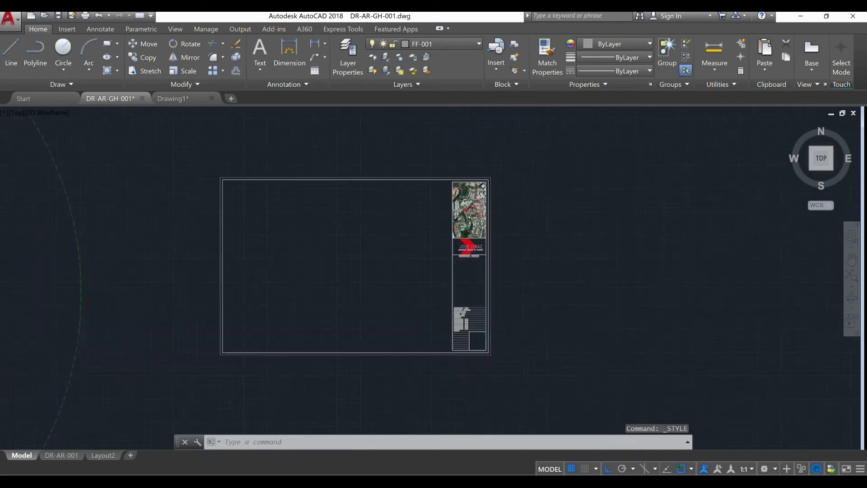
pyautogui.doubleClick(473, 317)
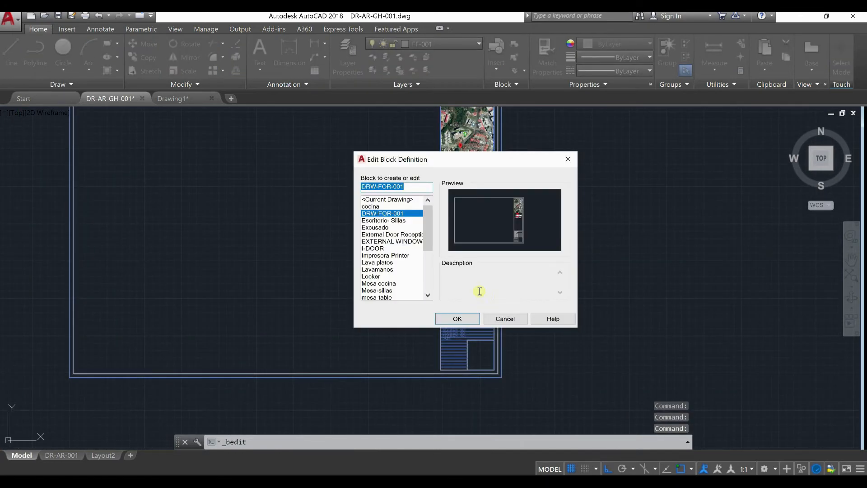
pyautogui.click(468, 320)
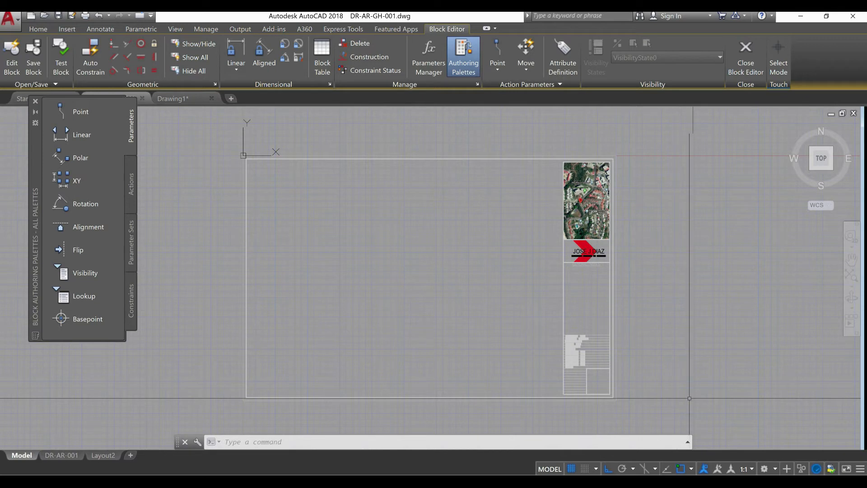
# Define a block attribute with tag PROJECT, prompt PROJECT NUMBER and default value 1, with its insertion point specified on screen
pyautogui.scroll(6, 633, 375)
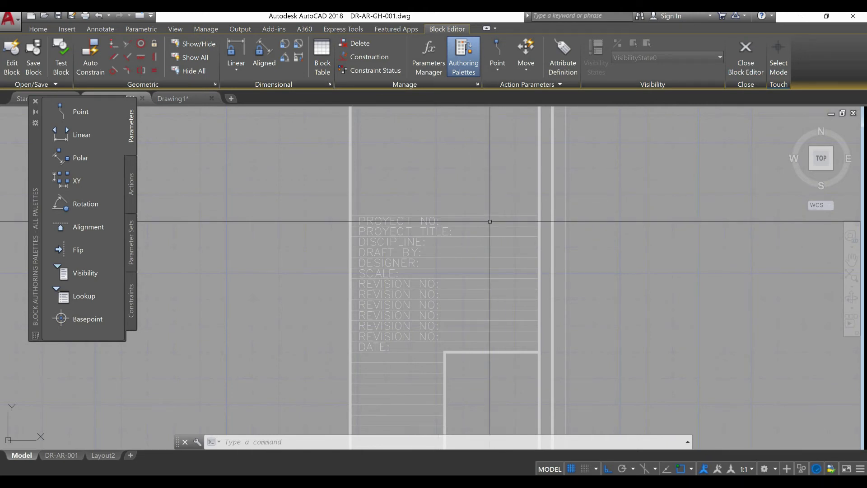
pyautogui.moveTo(486, 223)
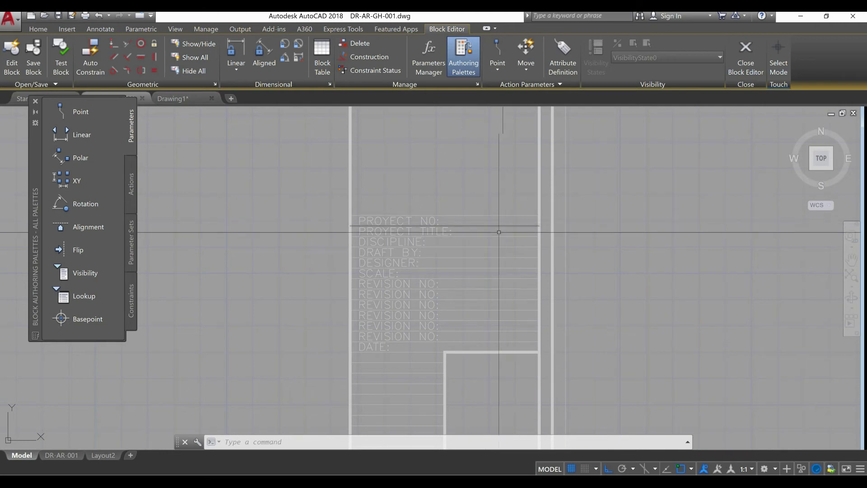
pyautogui.scroll(4, 463, 239)
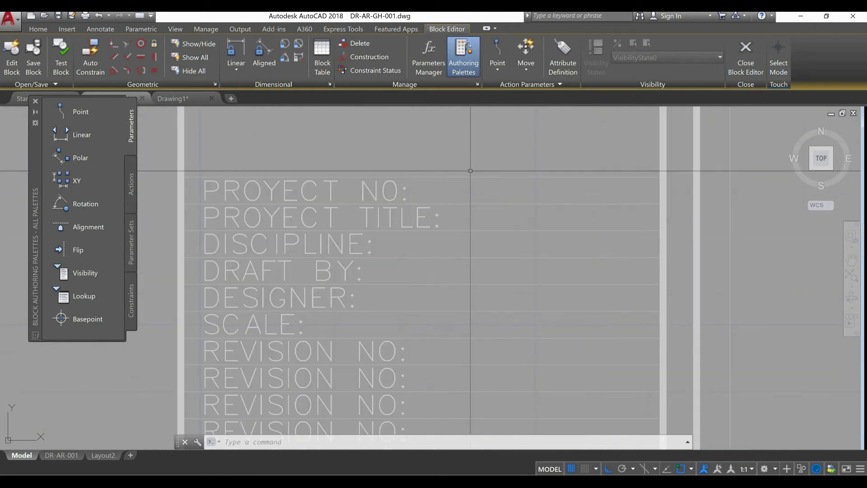
pyautogui.click(561, 70)
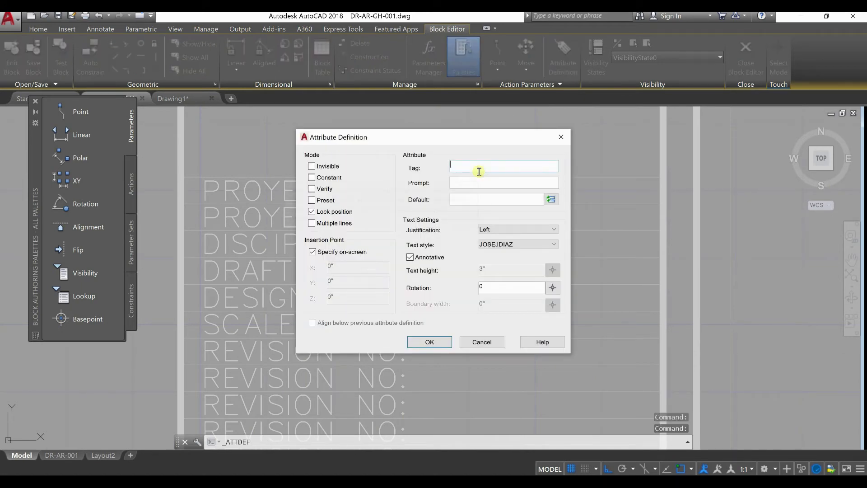
pyautogui.moveTo(484, 144); pyautogui.dragTo(489, 235)
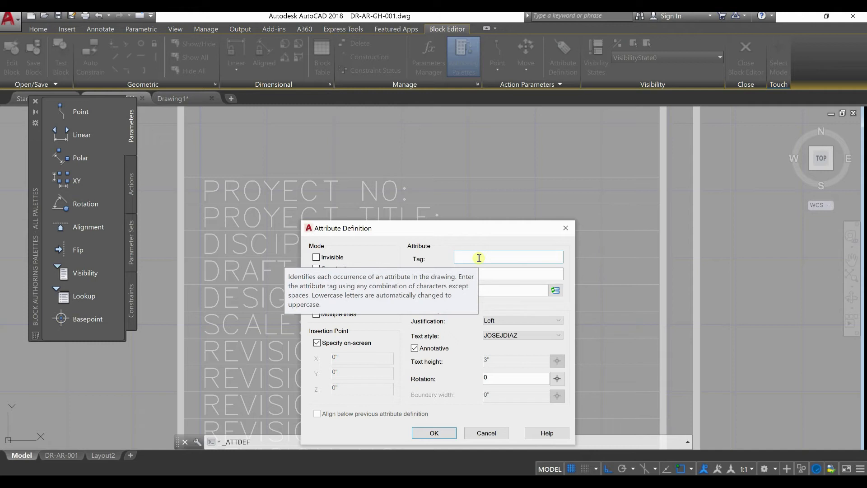
pyautogui.write('PROJECT')
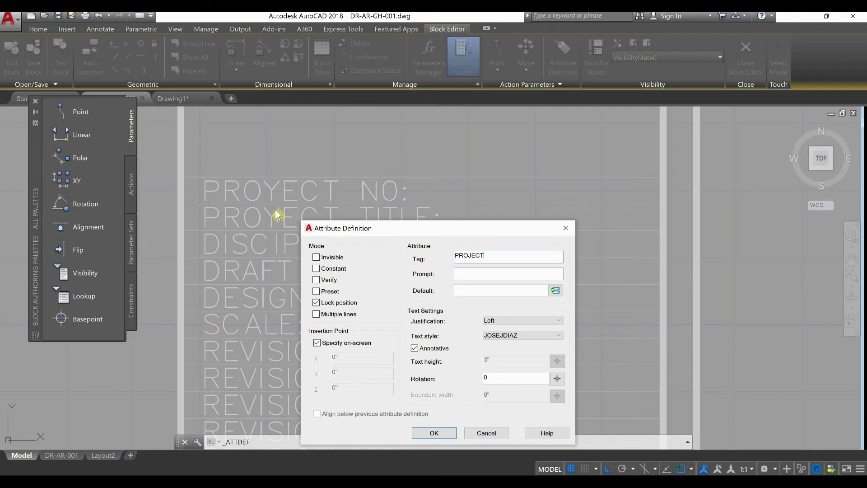
pyautogui.click(466, 272)
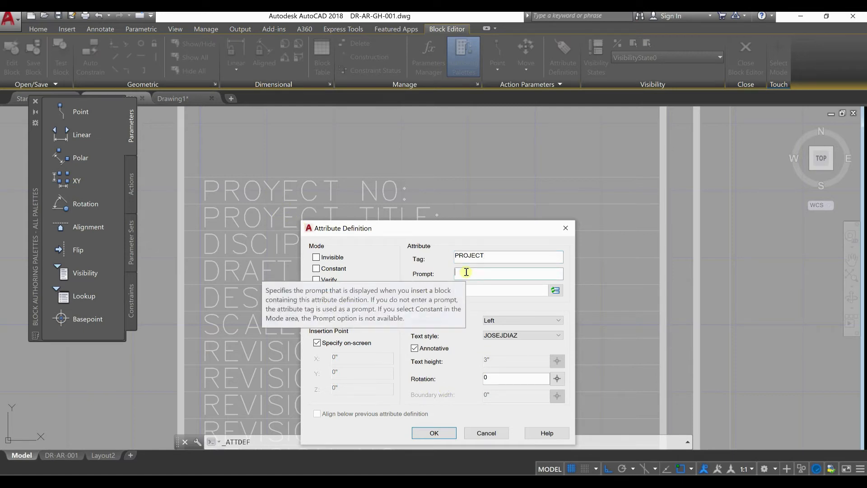
pyautogui.write('PROJECT NUMBER')
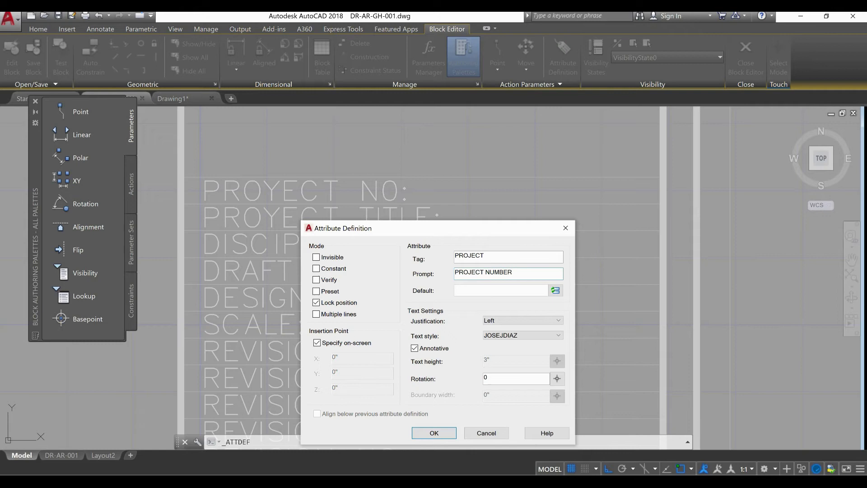
pyautogui.click(476, 291)
pyautogui.write('1')
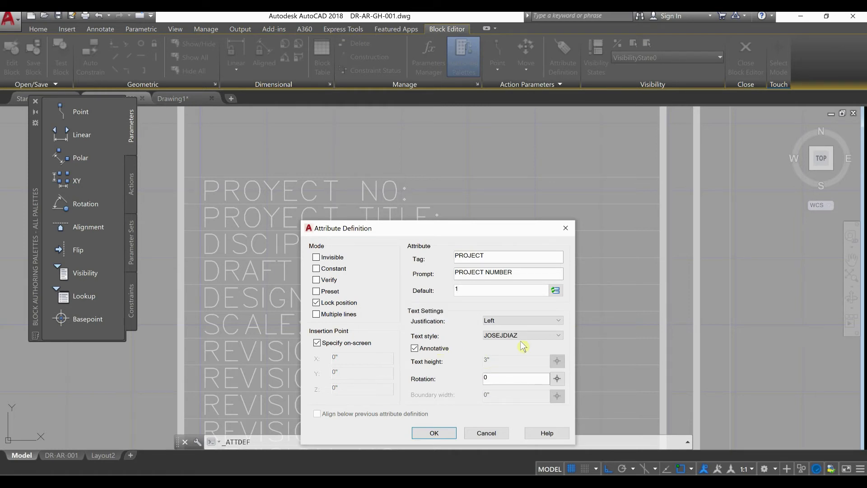
pyautogui.click(446, 434)
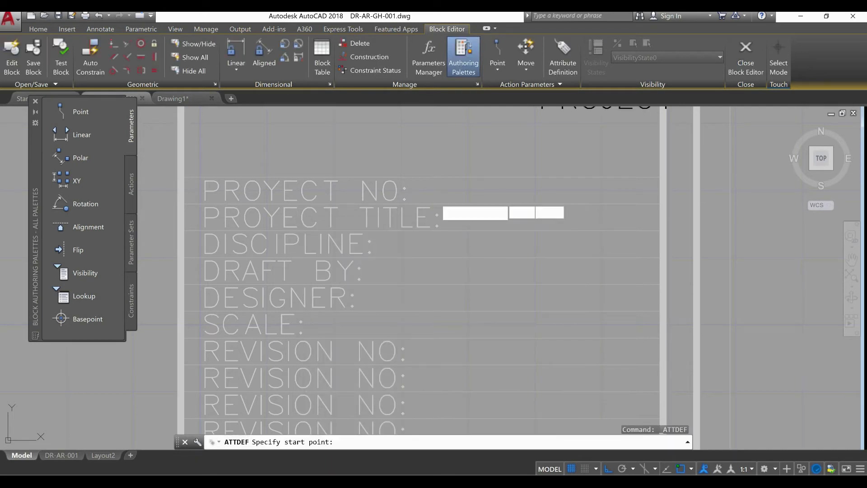
# Turn object snap off and place the PROJECT attribute directly after the "PROYECT NO:" label, level with its baseline
pyautogui.scroll(4, 413, 213)
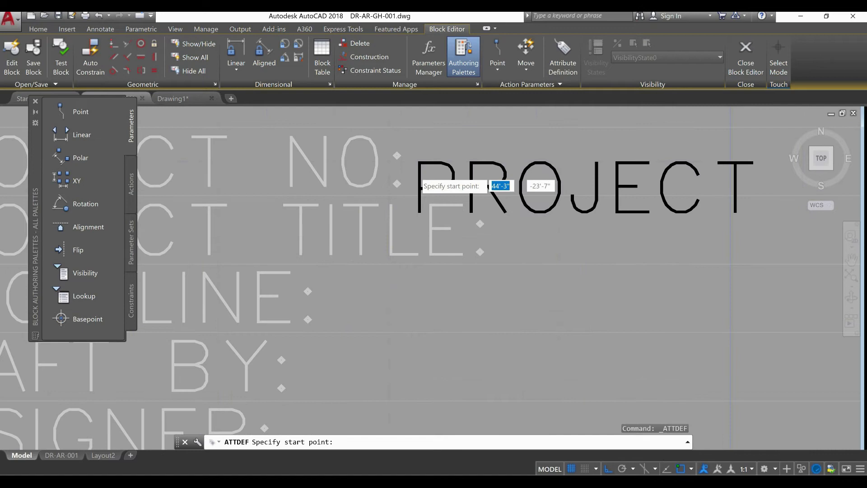
pyautogui.scroll(-2, 421, 188)
pyautogui.press('F3')
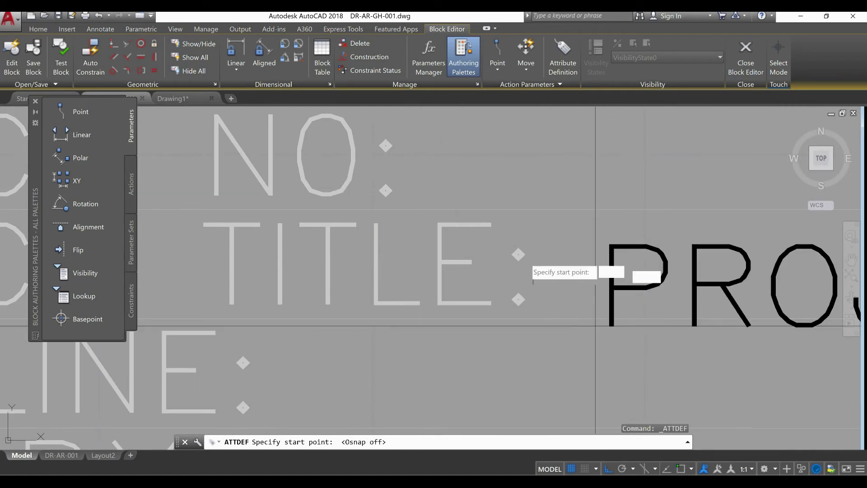
pyautogui.scroll(2, 430, 194)
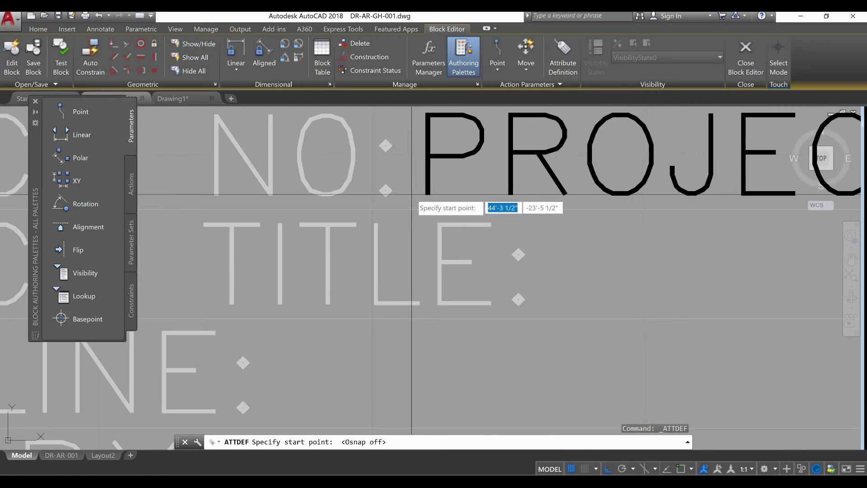
pyautogui.click(412, 194)
pyautogui.scroll(-5, 441, 293)
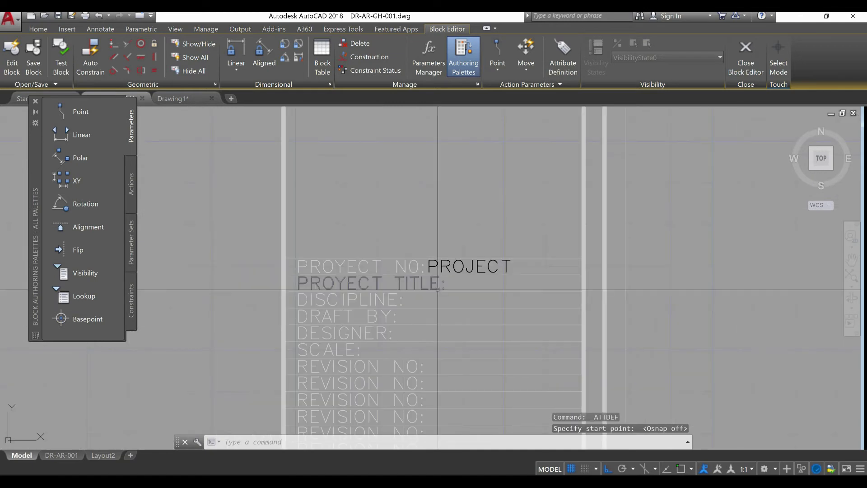
# Correct the spelling of the first row label to read "PROJECT NO:"
pyautogui.scroll(2, 441, 307)
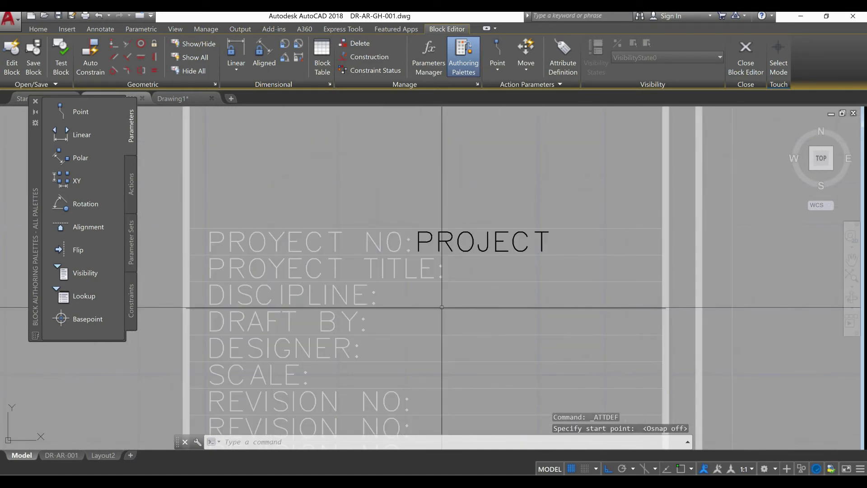
pyautogui.scroll(-4, 456, 256)
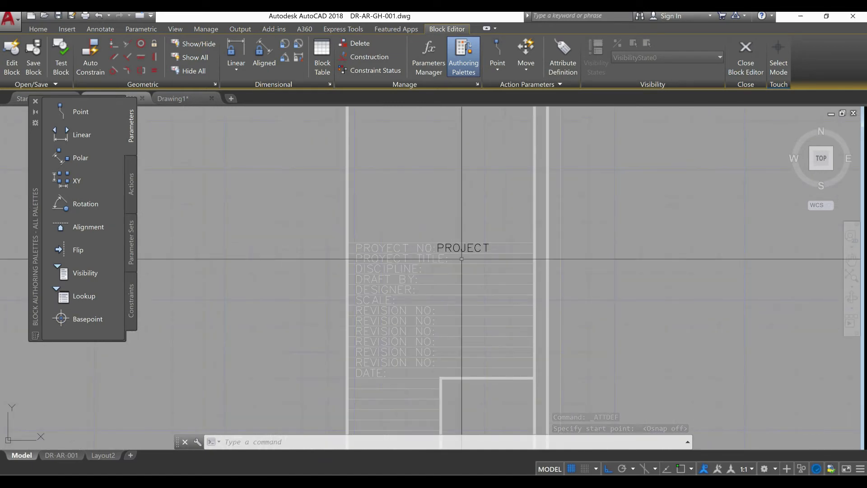
pyautogui.scroll(2, 459, 257)
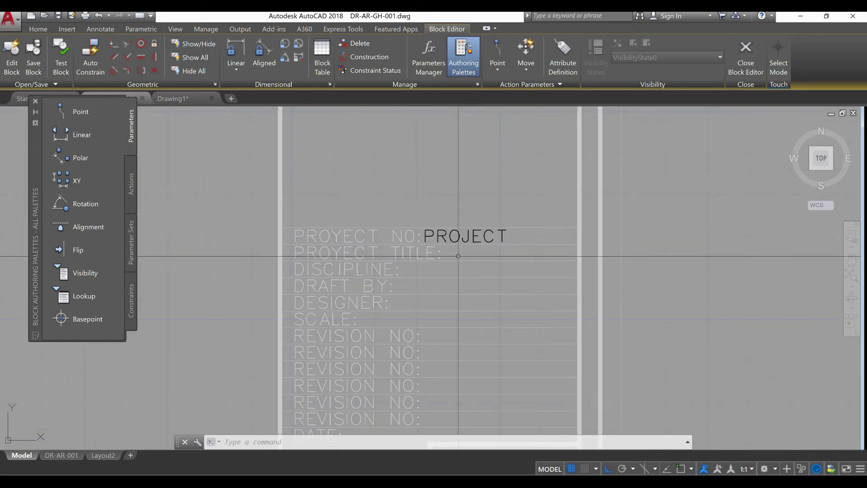
pyautogui.moveTo(458, 256); pyautogui.dragTo(464, 175, button='middle')
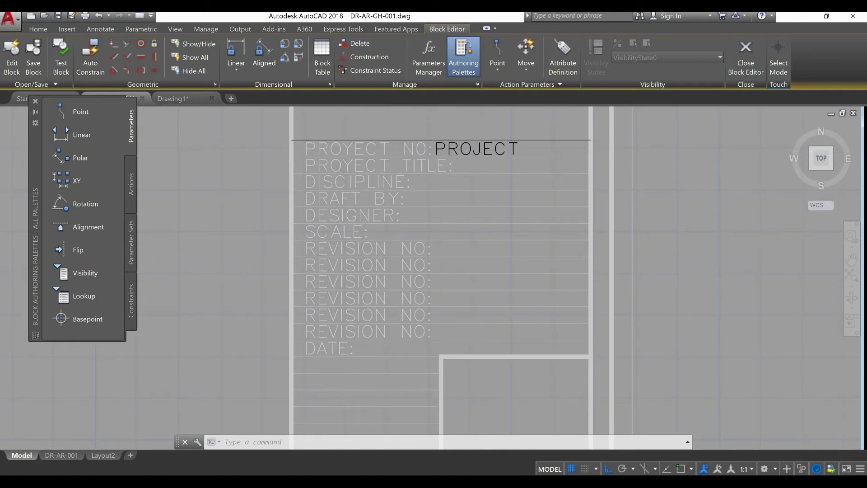
pyautogui.scroll(4, 341, 138)
pyautogui.scroll(2, 371, 147)
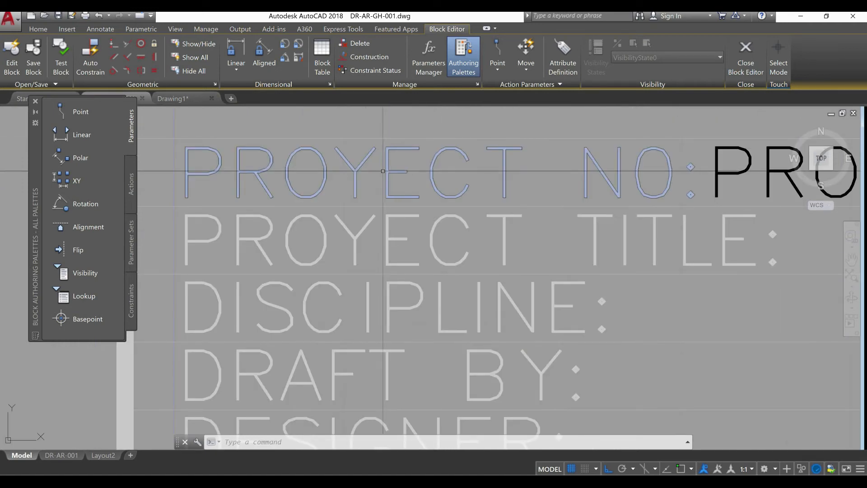
pyautogui.doubleClick(357, 174)
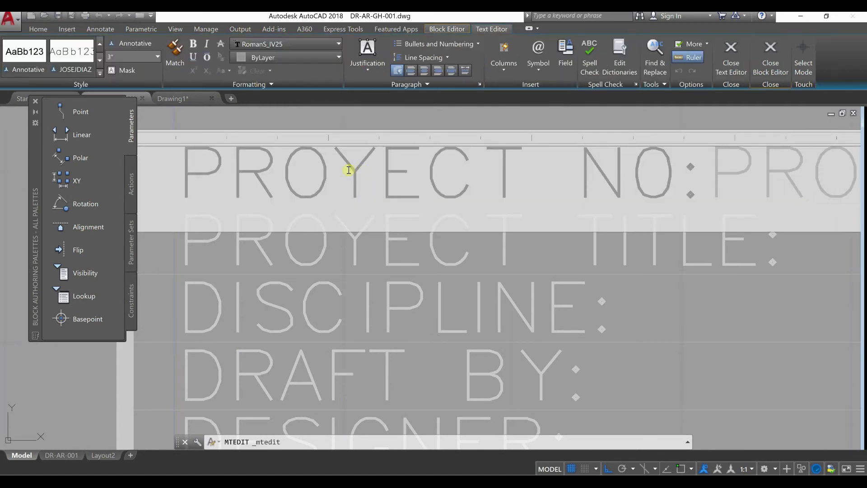
pyautogui.moveTo(349, 171); pyautogui.dragTo(351, 176)
pyautogui.write('J')
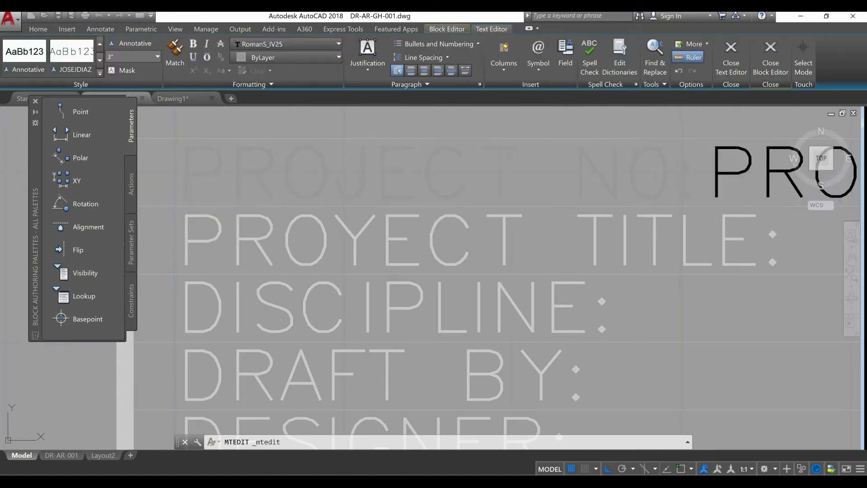
# Correct the spelling of the second row label to read "PROJECT TITLE:"
pyautogui.doubleClick(360, 238)
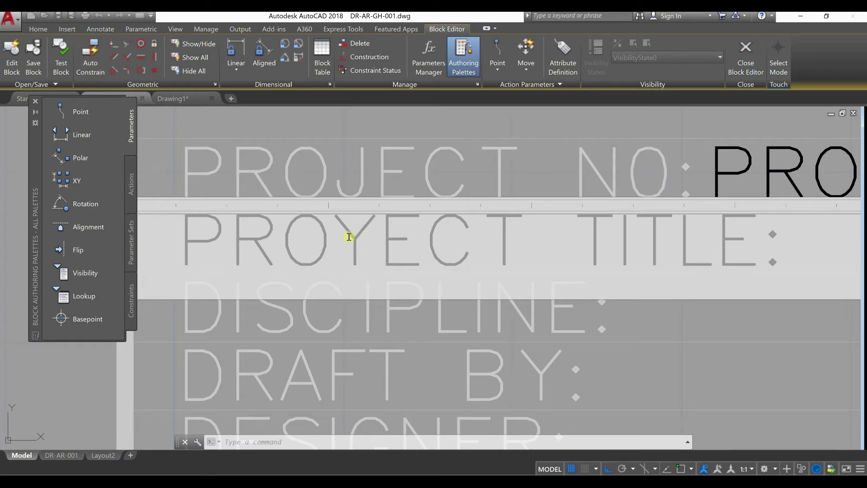
pyautogui.moveTo(368, 237); pyautogui.dragTo(345, 238)
pyautogui.write('J')
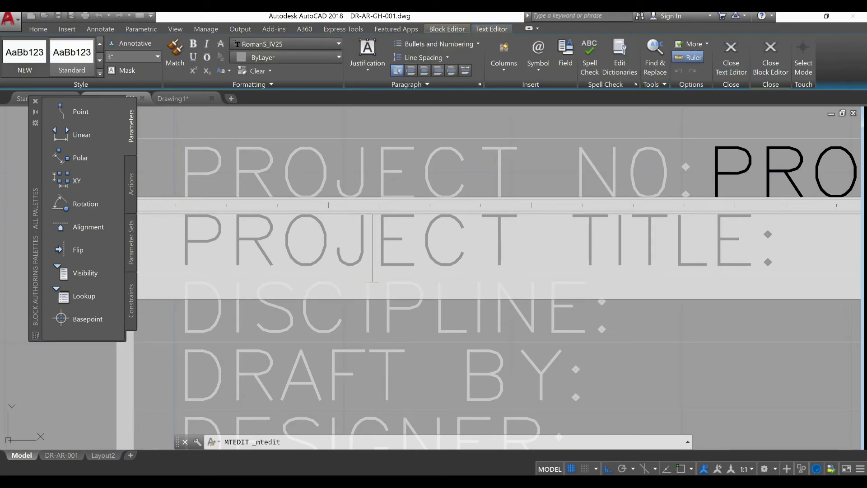
pyautogui.hotkey('ctrl', 'Return')
pyautogui.scroll(-1, 338, 331)
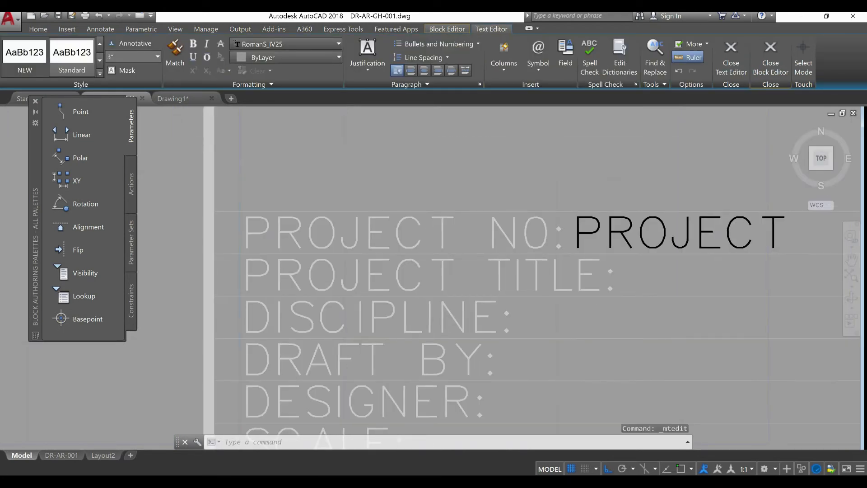
pyautogui.scroll(-1, 351, 333)
pyautogui.moveTo(557, 316); pyautogui.dragTo(394, 314, button='middle')
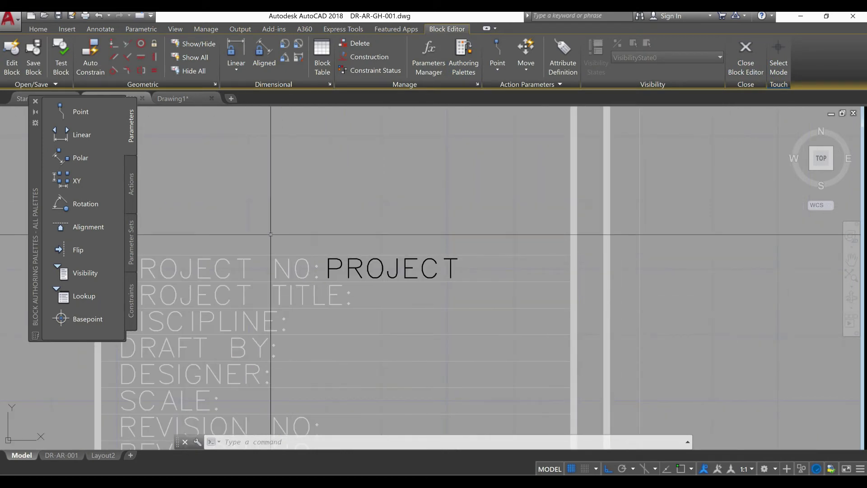
# Define a block attribute with tag TITLE, prompt PROJECT TITLE and default value 2, with its insertion point specified on screen
pyautogui.click(578, 58)
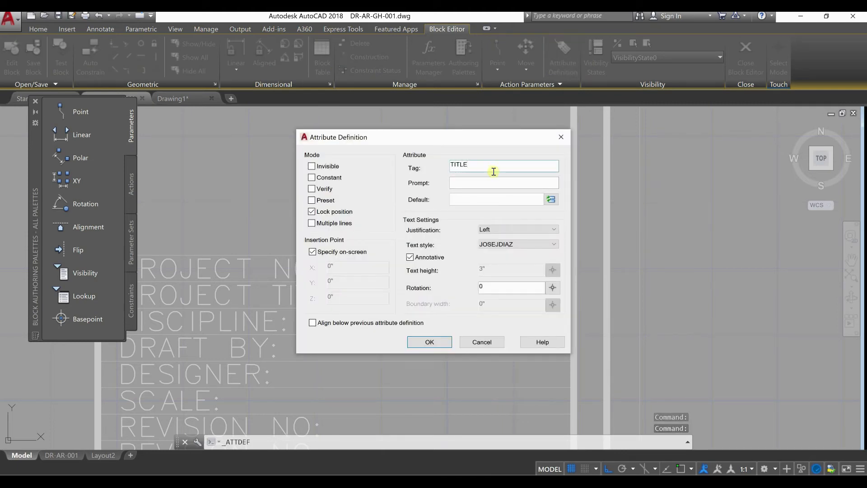
pyautogui.click(488, 181)
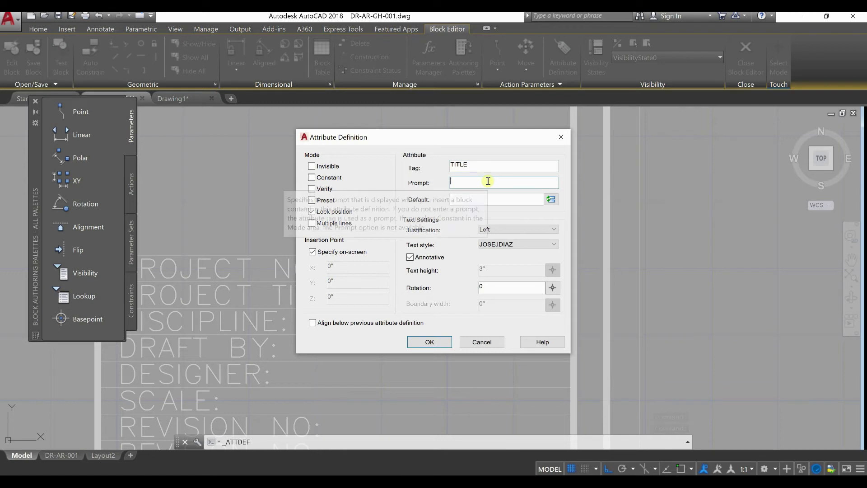
pyautogui.write('PROJECT TITLE')
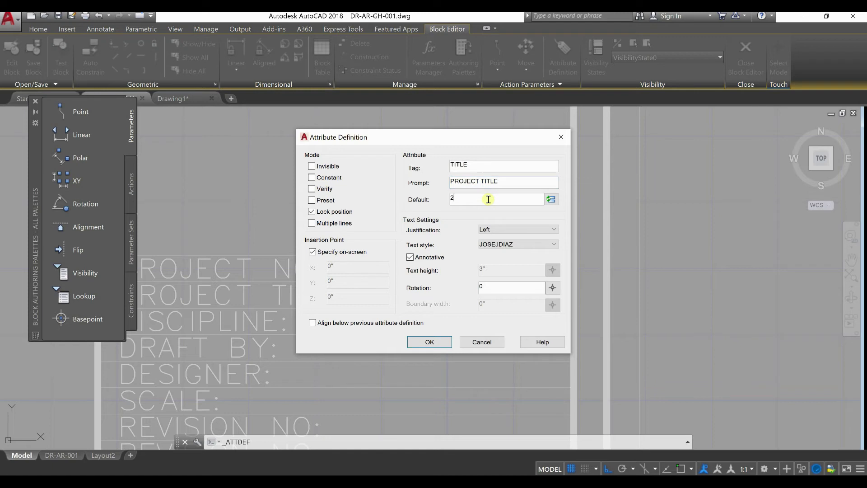
pyautogui.click(433, 343)
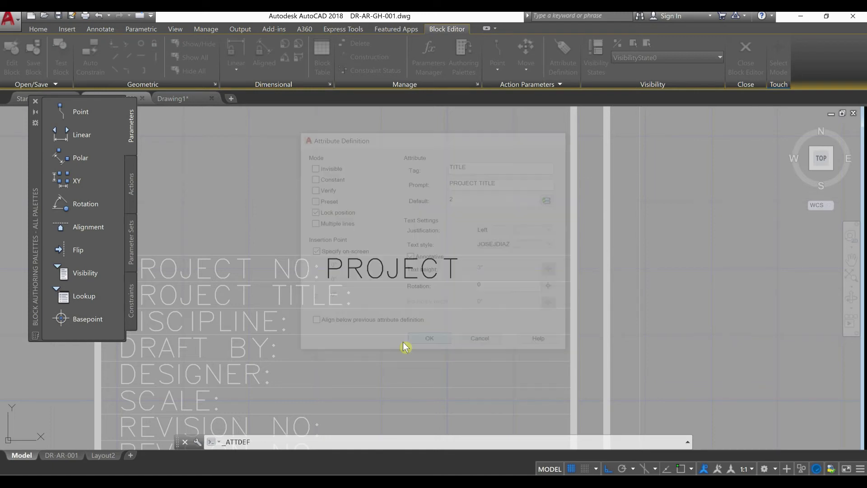
# Place the TITLE attribute directly after the "PROJECT TITLE:" label, level with its baseline
pyautogui.scroll(3, 364, 305)
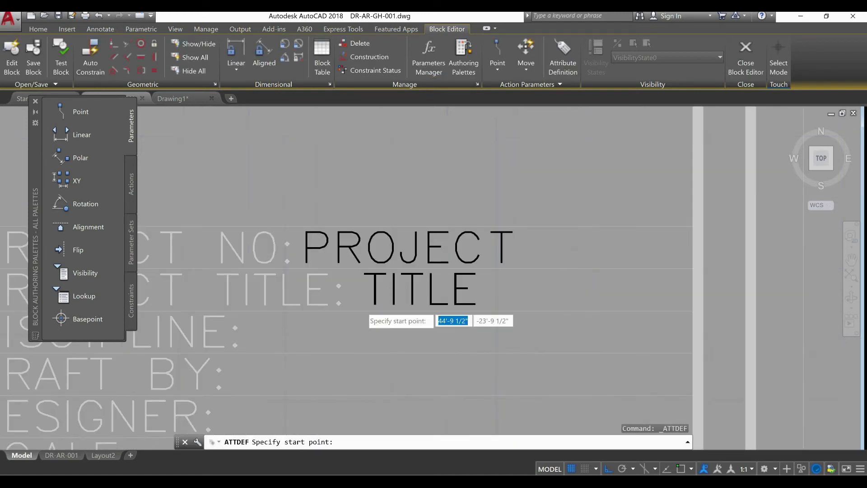
pyautogui.scroll(4, 361, 307)
pyautogui.click(338, 300)
pyautogui.scroll(-5, 354, 265)
pyautogui.scroll(-4, 354, 310)
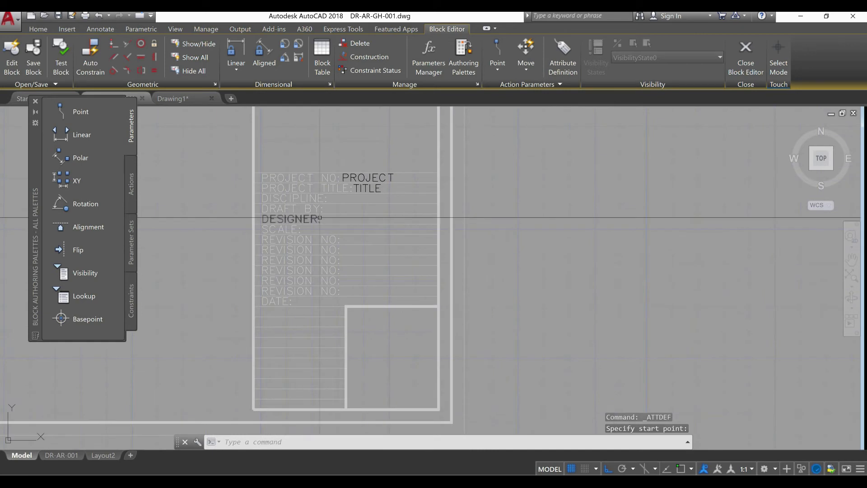
pyautogui.scroll(4, 390, 381)
pyautogui.moveTo(382, 375)
pyautogui.mouseDown(button='middle')
pyautogui.moveTo(390, 379)
pyautogui.moveTo(388, 363)
pyautogui.mouseUp(button='middle')
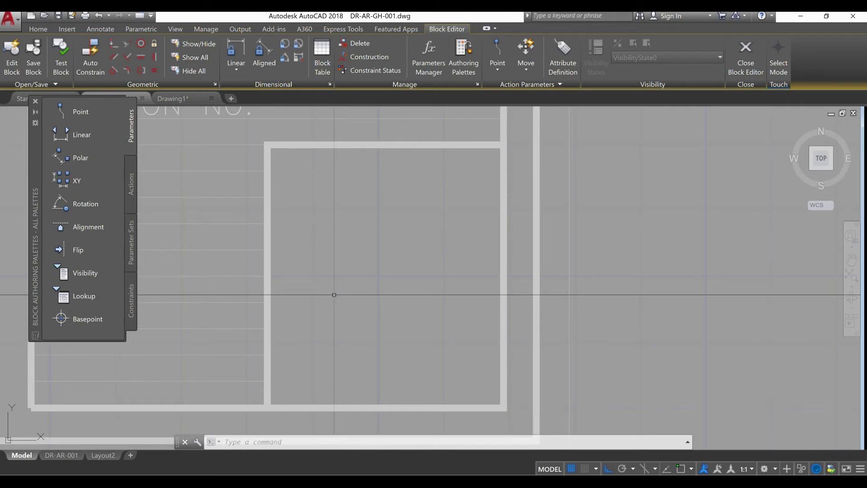
pyautogui.click(559, 70)
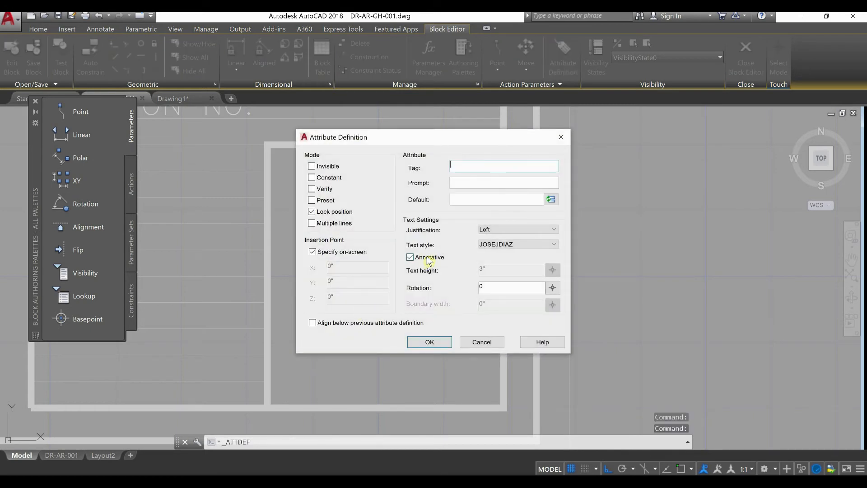
pyautogui.moveTo(430, 260)
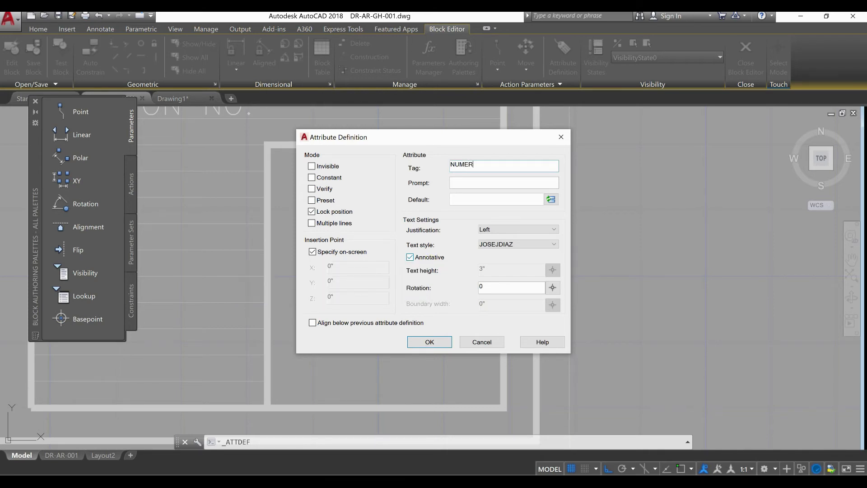
pyautogui.click(464, 166)
pyautogui.write('B')
pyautogui.click(469, 181)
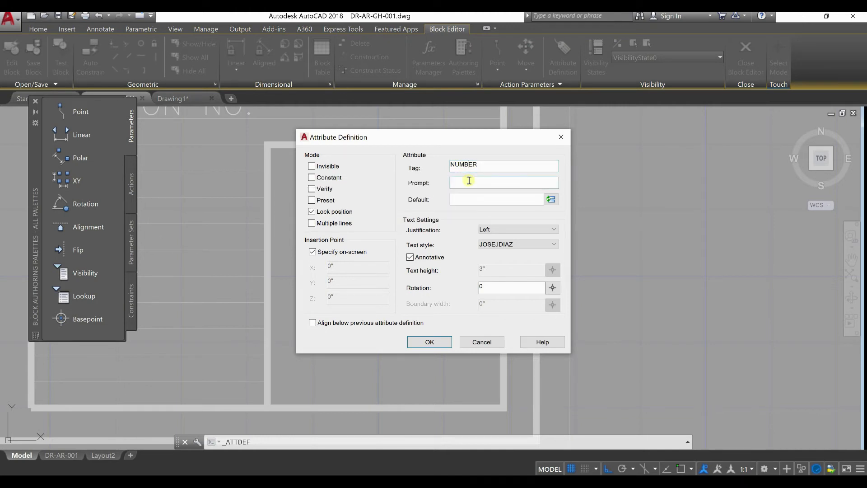
pyautogui.write('DRAWING NUMBER')
pyautogui.click(526, 246)
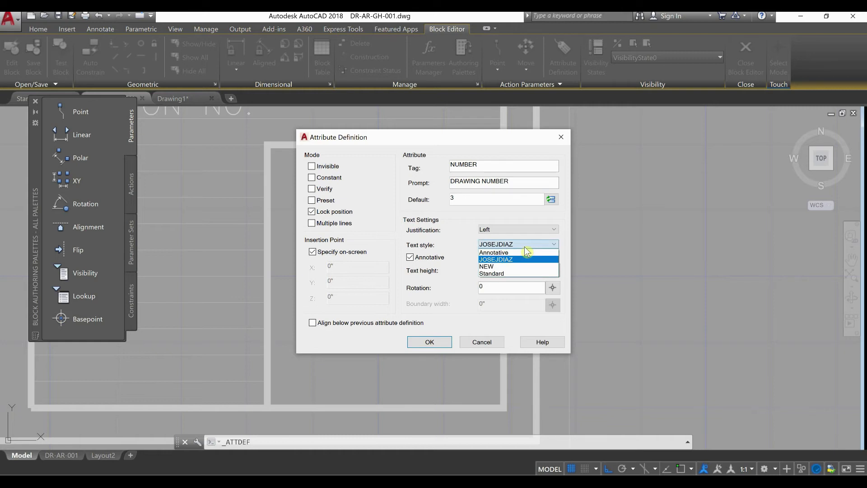
pyautogui.click(525, 274)
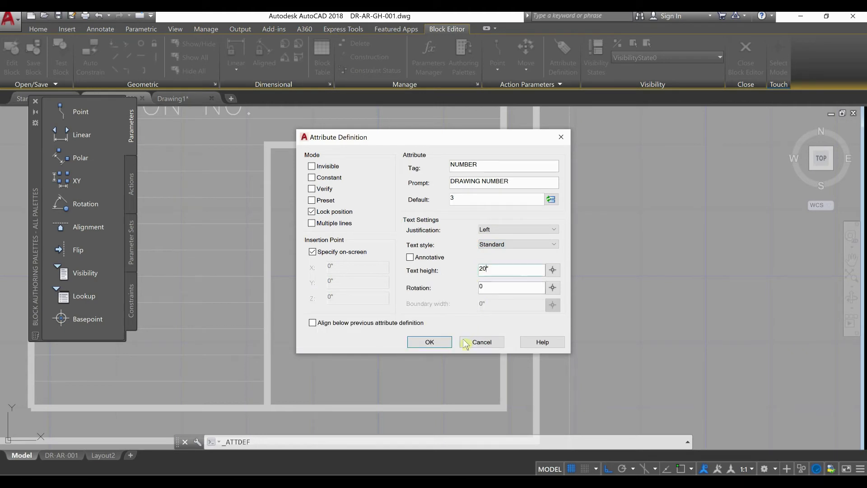
pyautogui.click(430, 342)
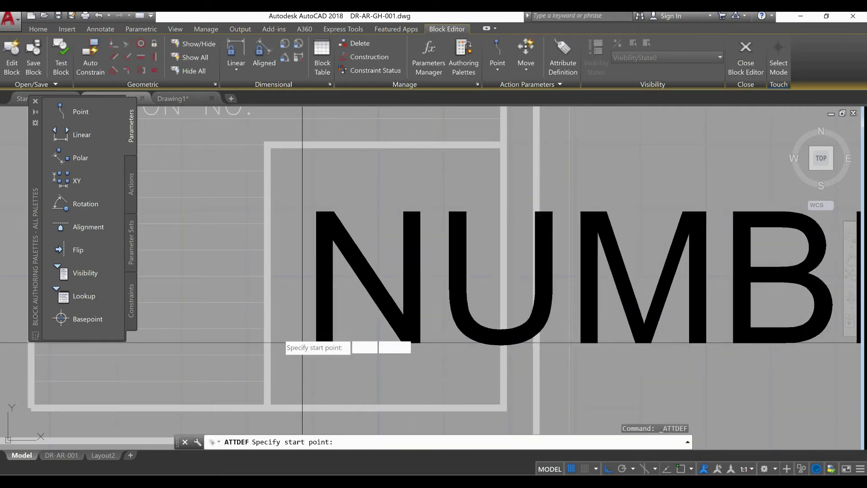
pyautogui.scroll(-2, 286, 334)
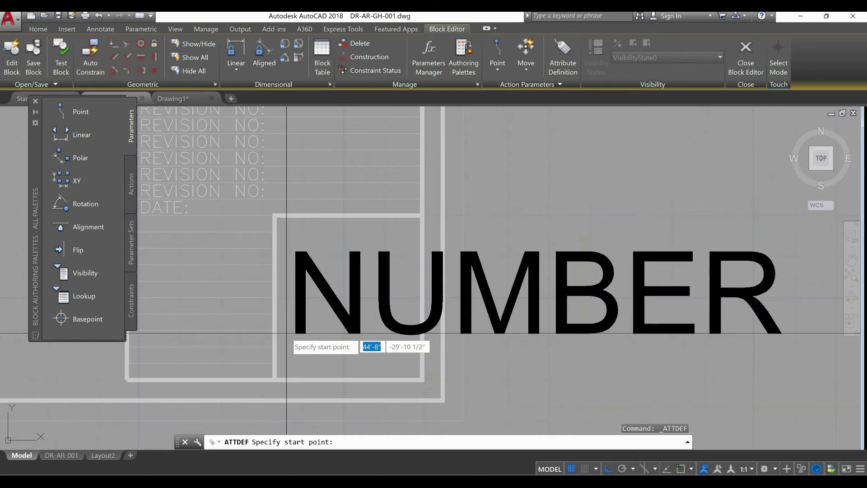
pyautogui.press('Escape')
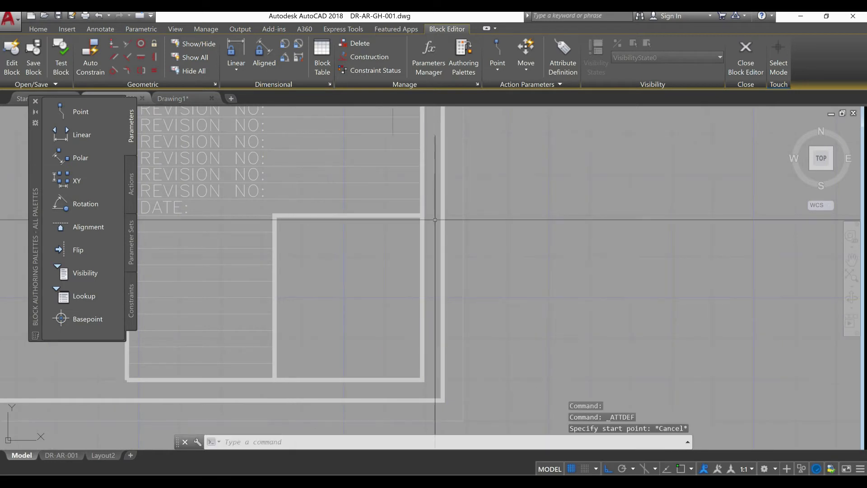
pyautogui.click(562, 69)
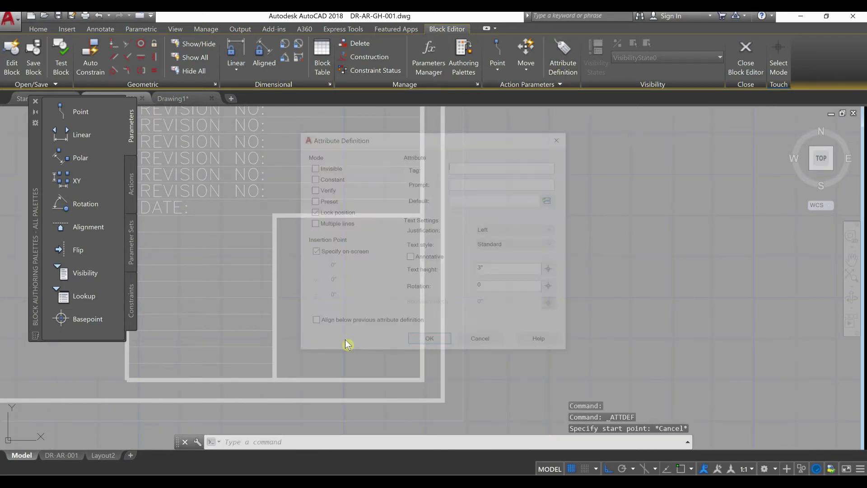
pyautogui.press('Escape')
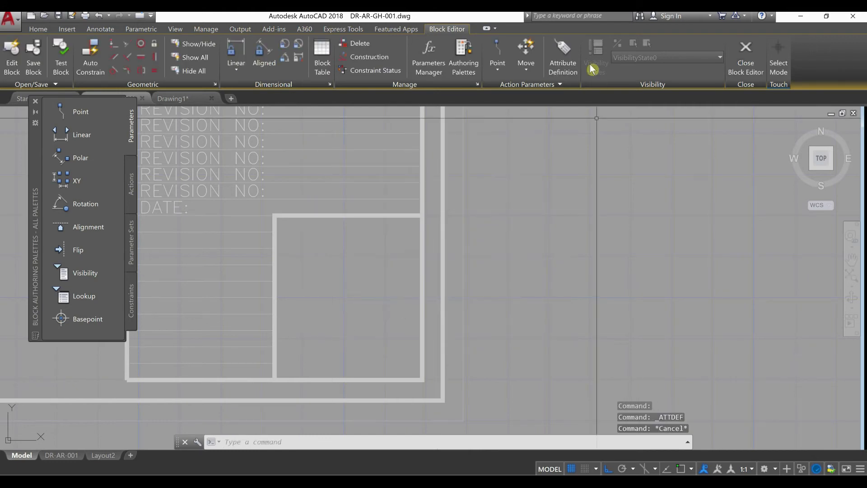
# Start a new attribute definition with tag N, prompt NUMBER OF THE DRAWING and default value 3
pyautogui.click(562, 64)
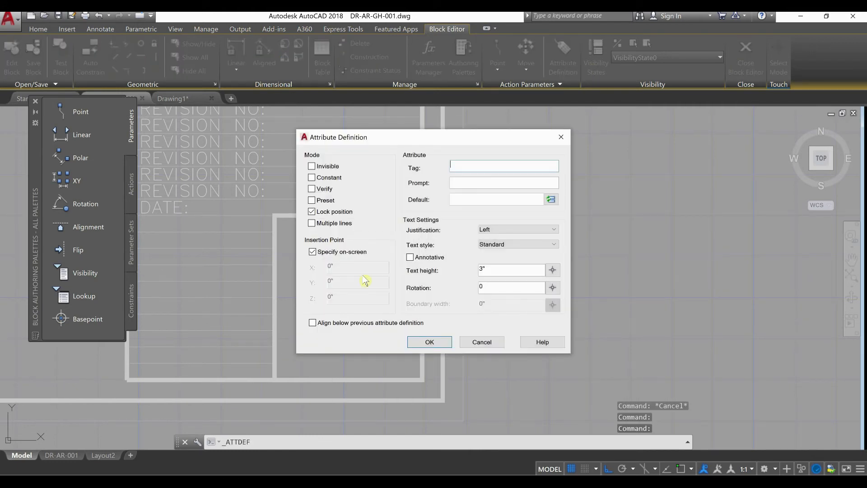
pyautogui.write('N')
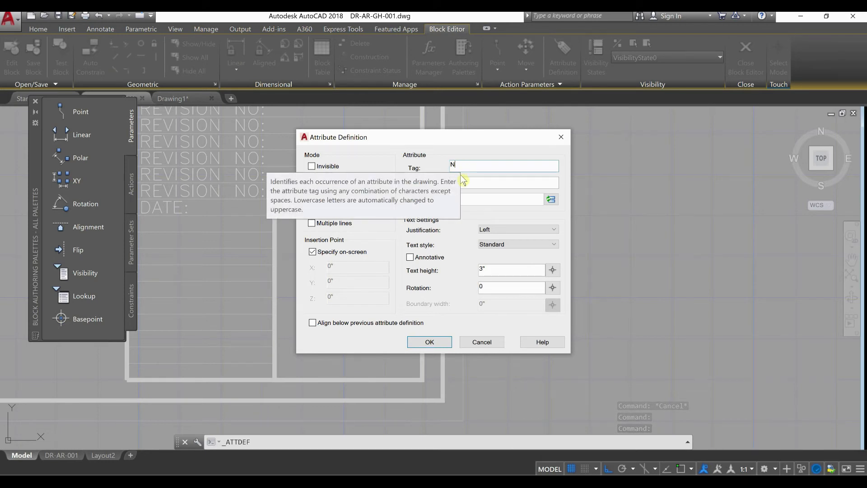
pyautogui.click(465, 184)
pyautogui.write('NUMBER OF THE DRAWING')
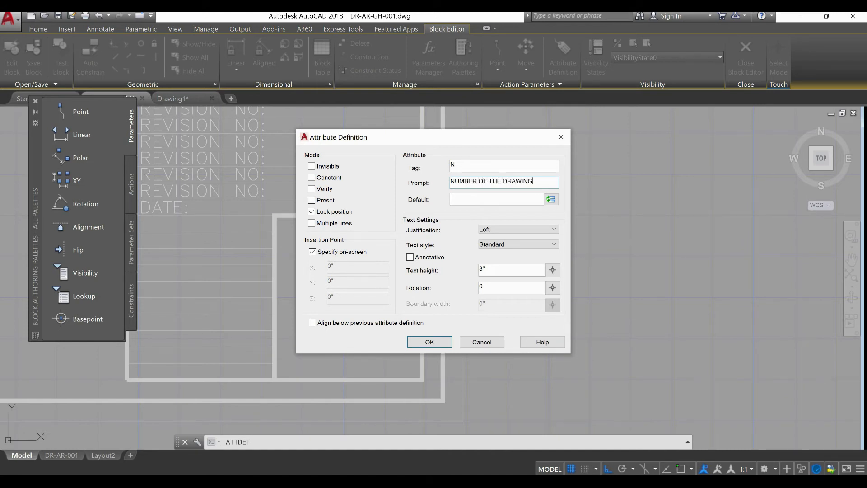
pyautogui.click(486, 197)
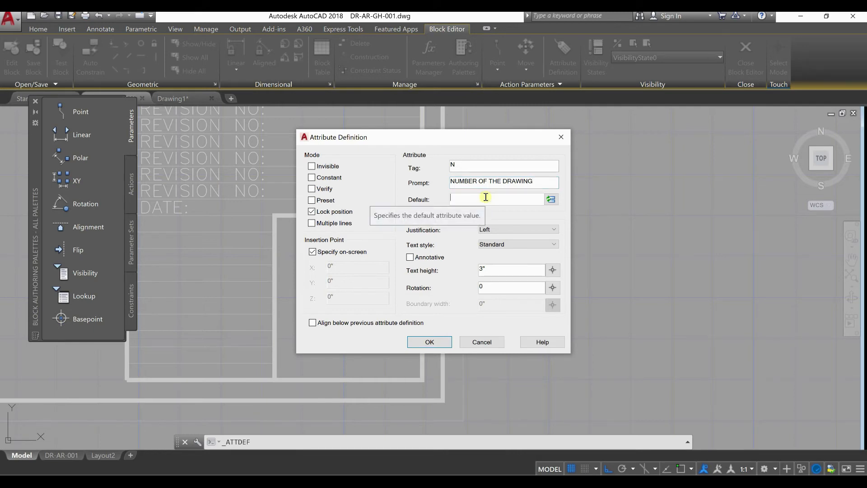
pyautogui.write('3')
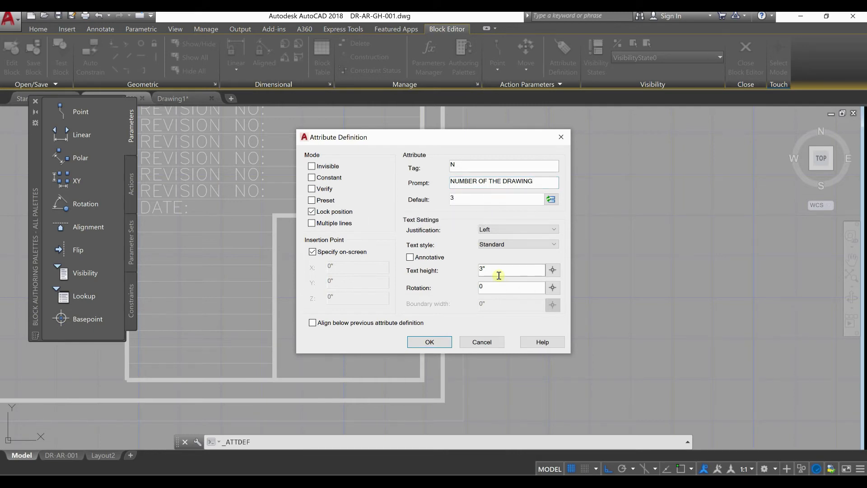
# Give the N attribute the Standard text style and a 20" text height, and place it inside the empty square box of the title block
pyautogui.click(511, 246)
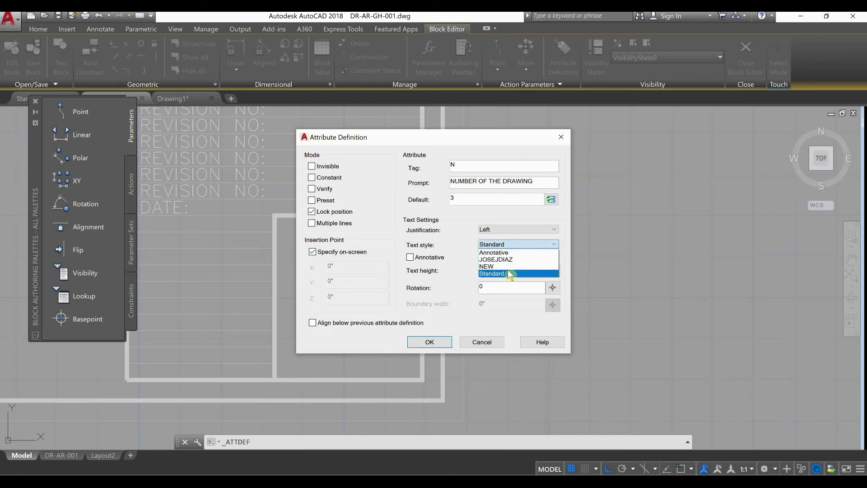
pyautogui.click(508, 273)
pyautogui.click(508, 246)
pyautogui.click(497, 273)
pyautogui.click(481, 270)
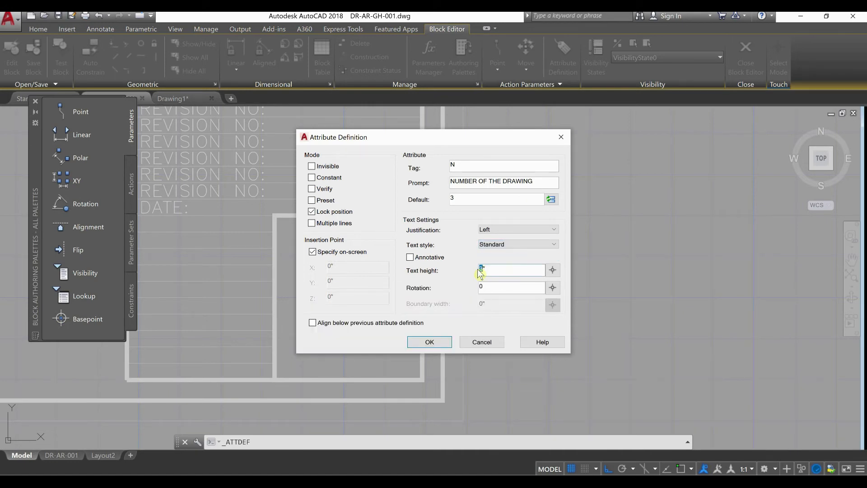
pyautogui.click(446, 346)
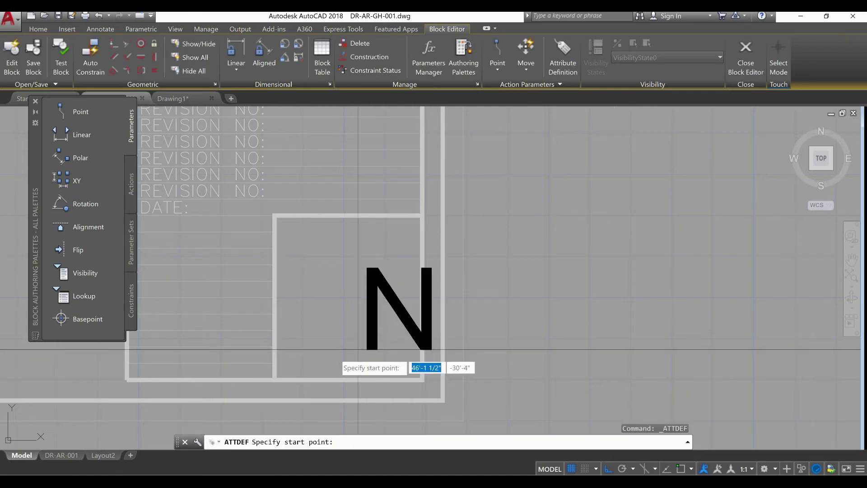
pyautogui.click(302, 335)
# Close the block editor, saving the changes to block DRW-FOR-001
pyautogui.scroll(-4, 502, 337)
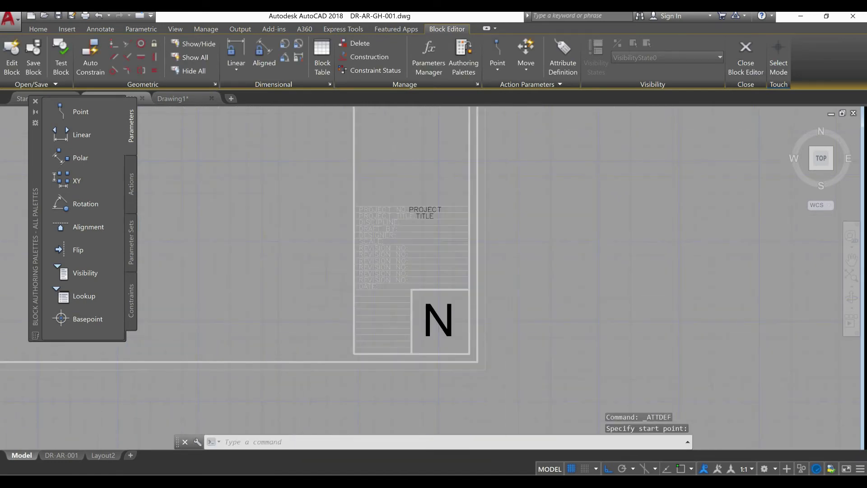
pyautogui.click(745, 75)
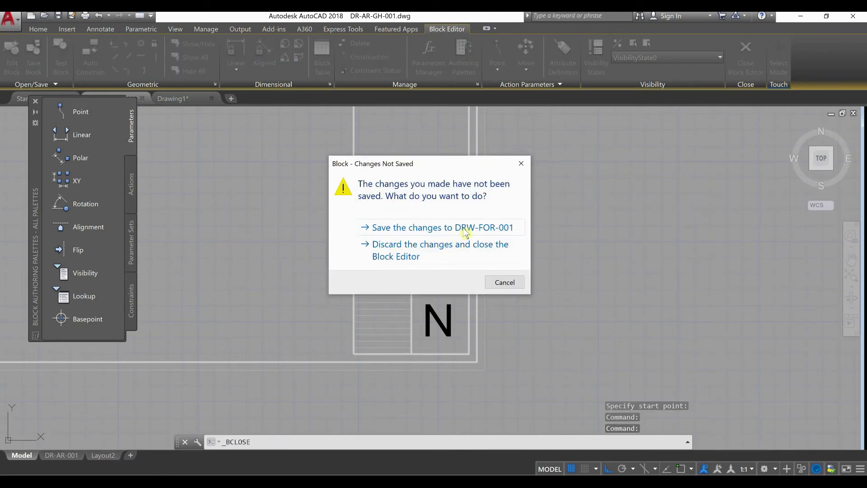
pyautogui.click(465, 228)
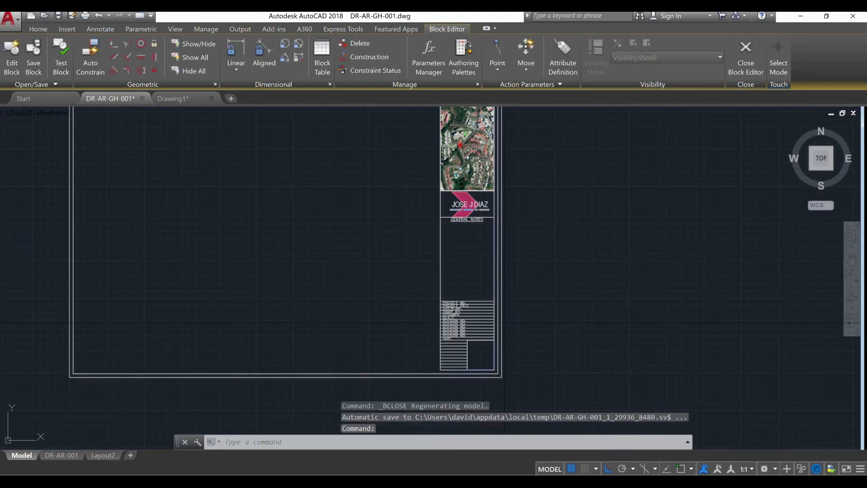
# Erase the whole title block sheet from model space
pyautogui.click(562, 378)
pyautogui.click(230, 159)
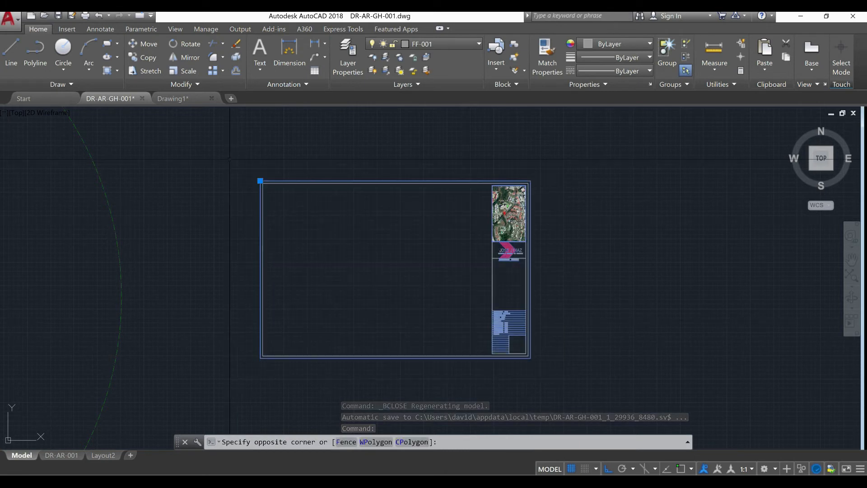
pyautogui.write('E')
pyautogui.press('Return')
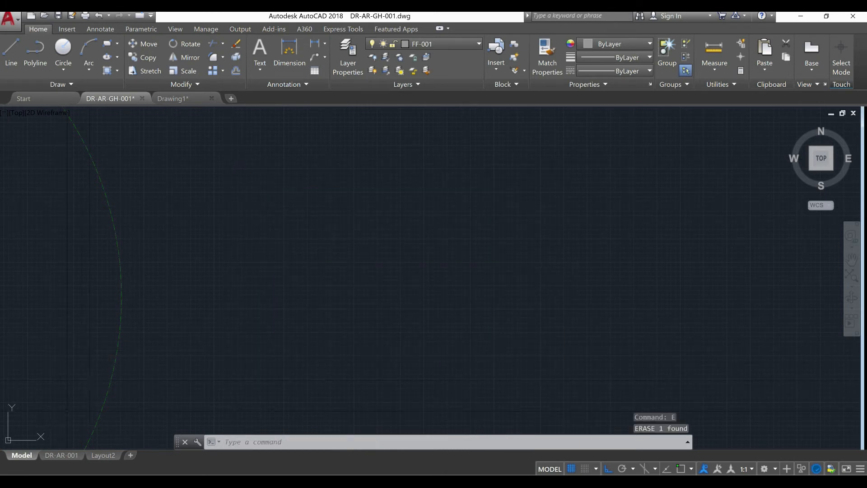
# Switch to the DR-AR-001 paper layout and bring the whole sheet into view
pyautogui.click(68, 457)
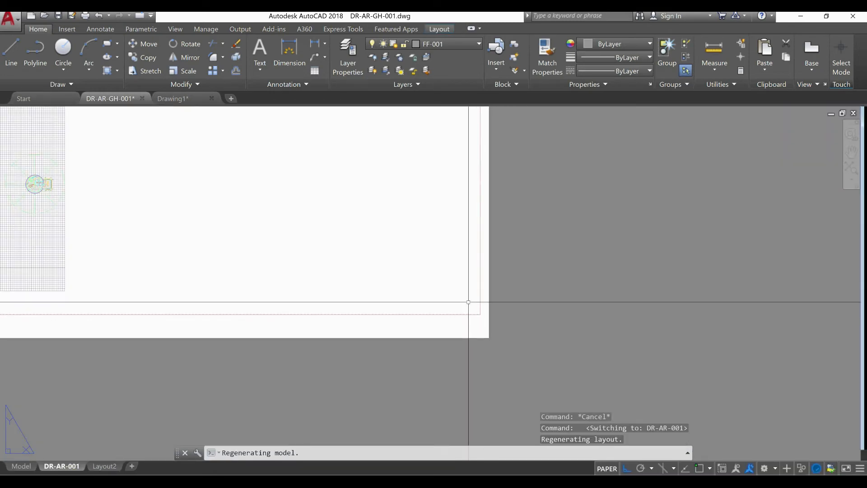
pyautogui.scroll(-5, 468, 302)
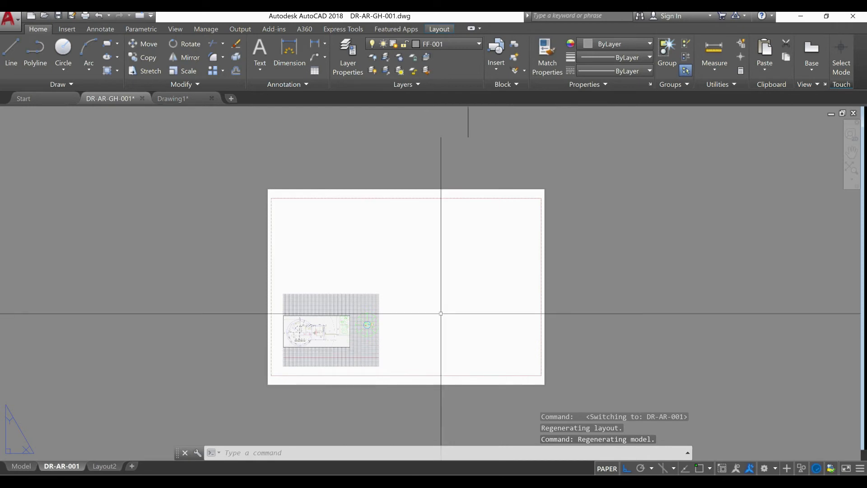
# Try to erase the red border rectangle running just inside the edge of the DR-AR-001 sheet
pyautogui.scroll(4, 272, 199)
pyautogui.click(279, 190)
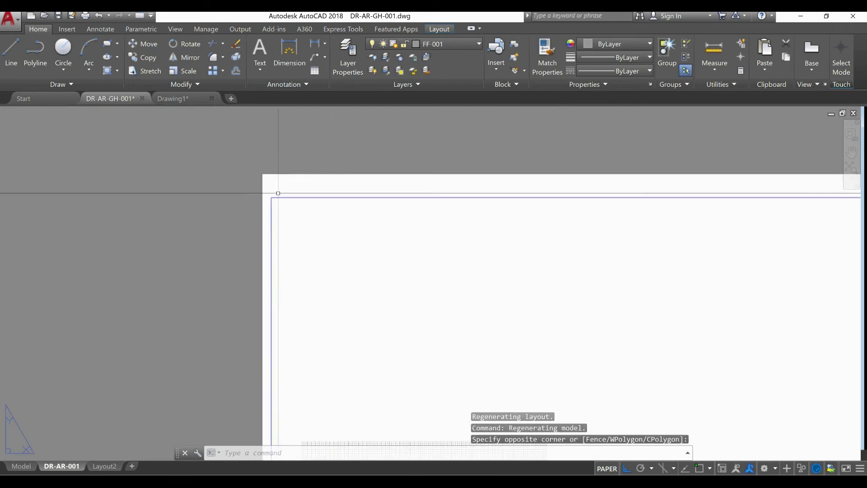
pyautogui.press('Return')
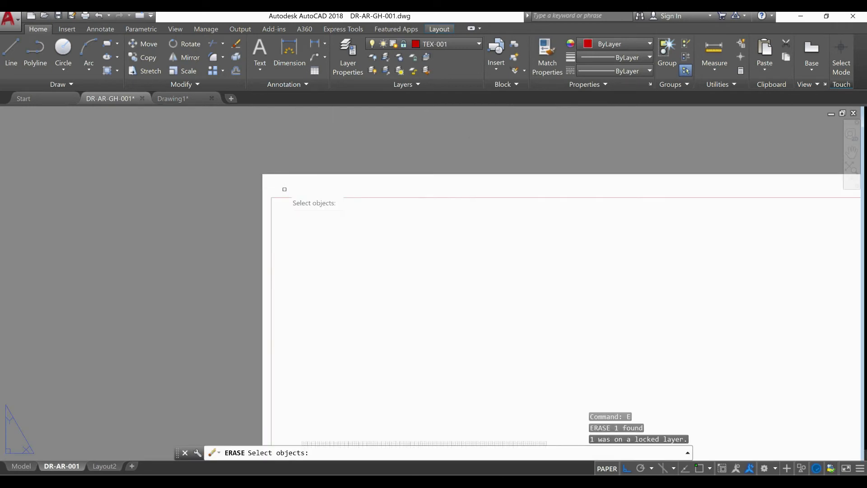
pyautogui.press('Escape')
pyautogui.press('Escape')
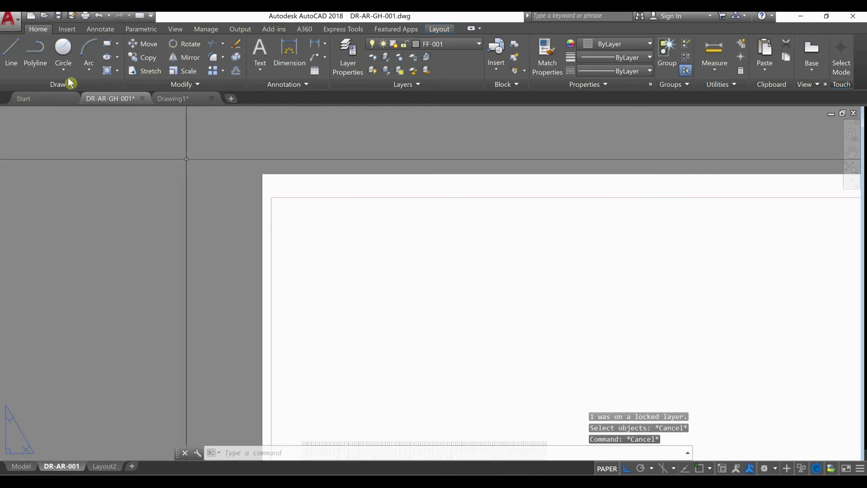
# Insert the DRW-FOR-001 title block at the upper-left corner of the sheet's red border, keeping the default attribute values
pyautogui.click(66, 29)
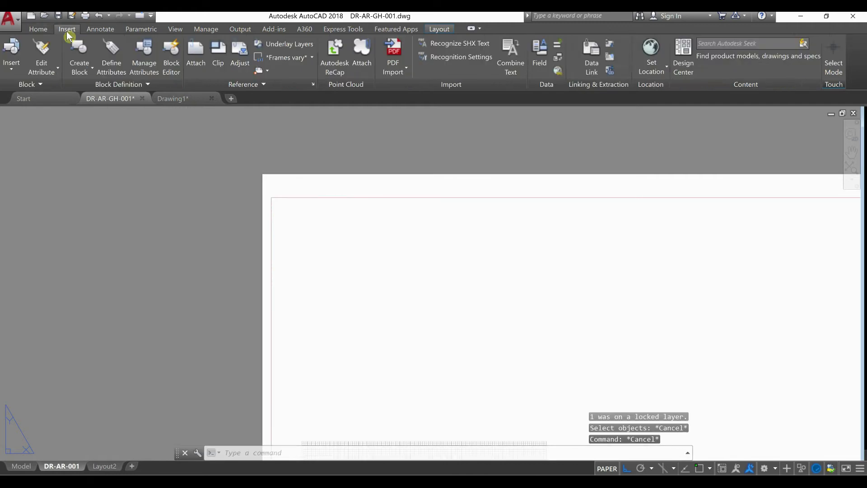
pyautogui.click(14, 73)
pyautogui.scroll(-3, 85, 170)
pyautogui.scroll(-1, 131, 141)
pyautogui.moveTo(143, 106); pyautogui.dragTo(145, 104)
pyautogui.click(146, 104)
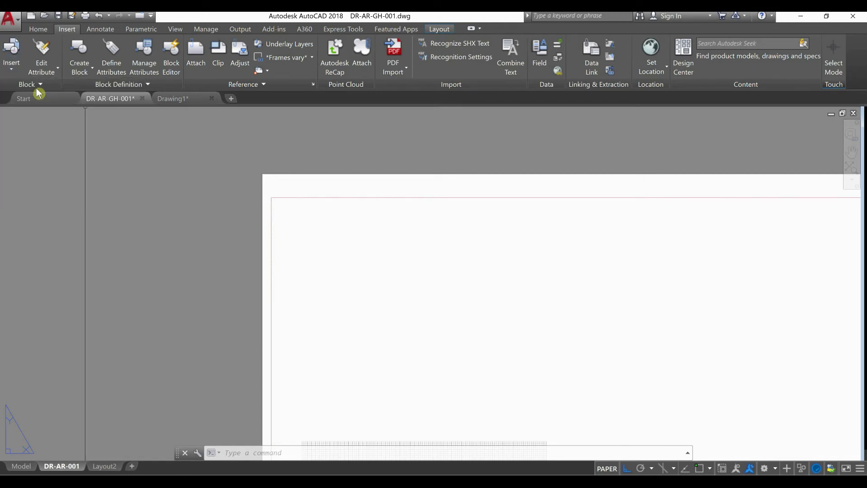
pyautogui.click(12, 56)
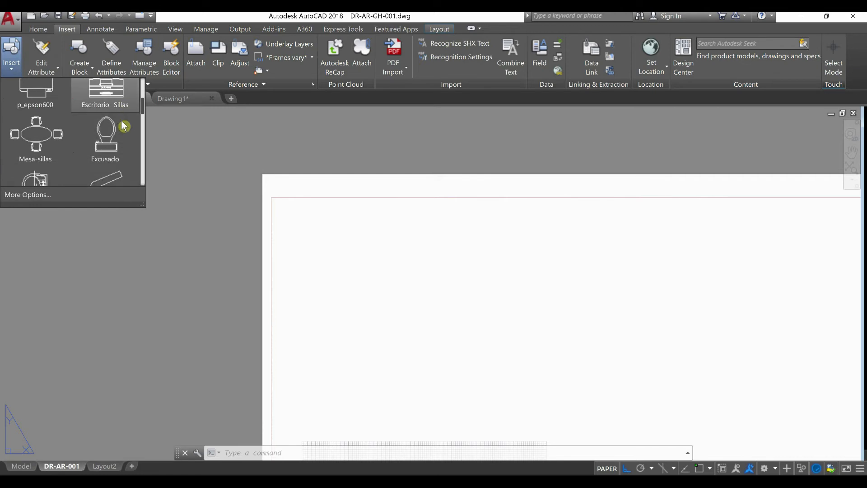
pyautogui.scroll(-1, 136, 121)
pyautogui.moveTo(141, 118); pyautogui.dragTo(141, 190)
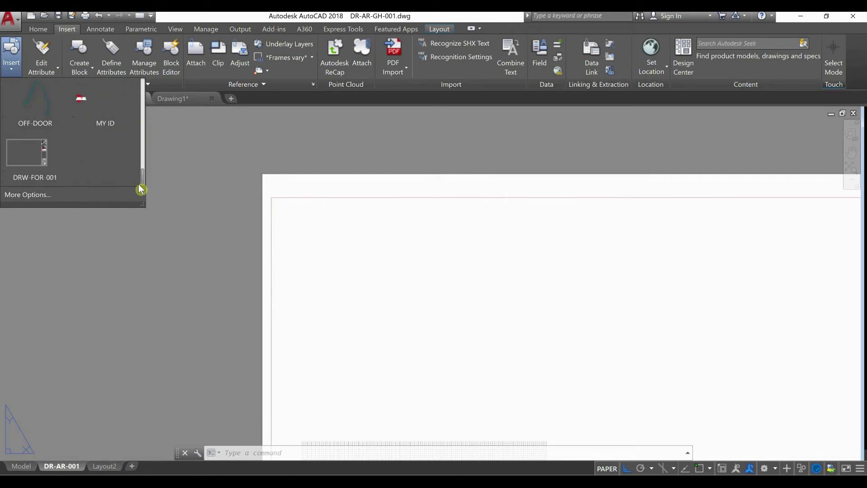
pyautogui.click(50, 173)
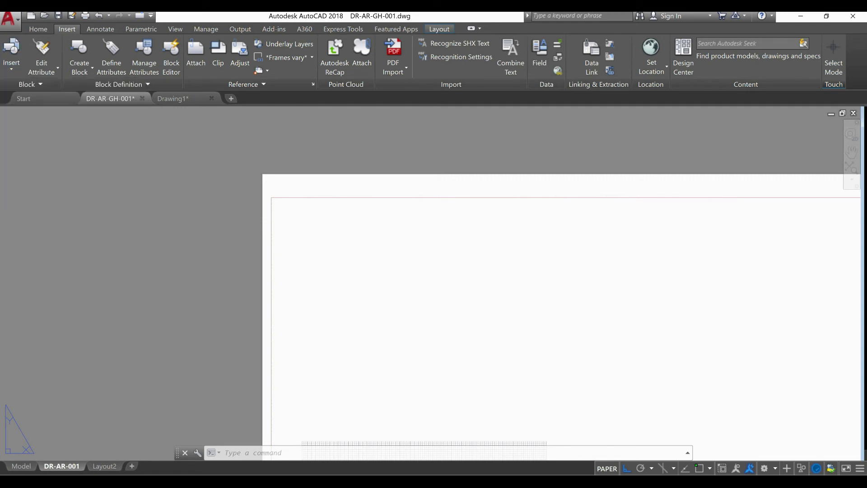
pyautogui.scroll(-4, 48, 165)
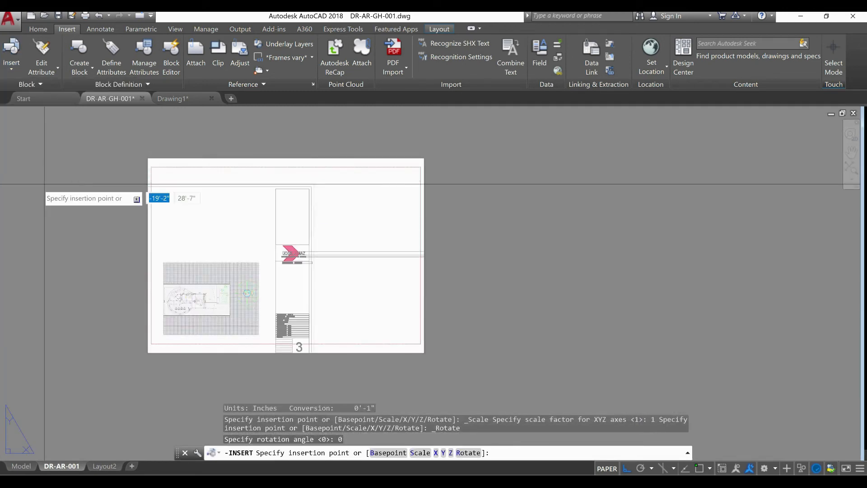
pyautogui.scroll(2, 149, 174)
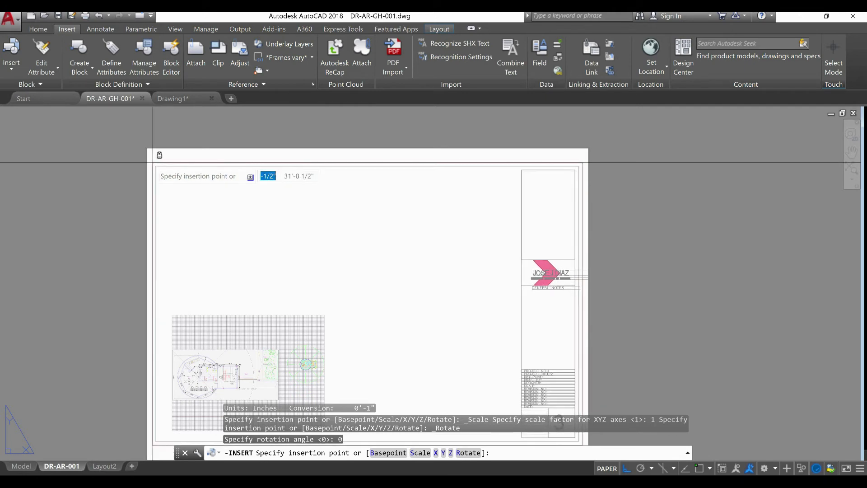
pyautogui.click(154, 165)
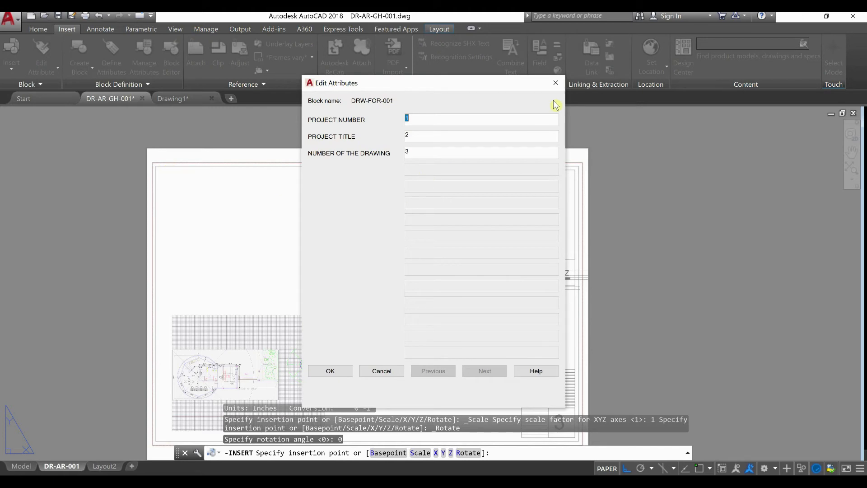
pyautogui.click(555, 86)
# Set the project number attribute of the inserted title block to 2020-001
pyautogui.moveTo(527, 319); pyautogui.dragTo(494, 171, button='middle')
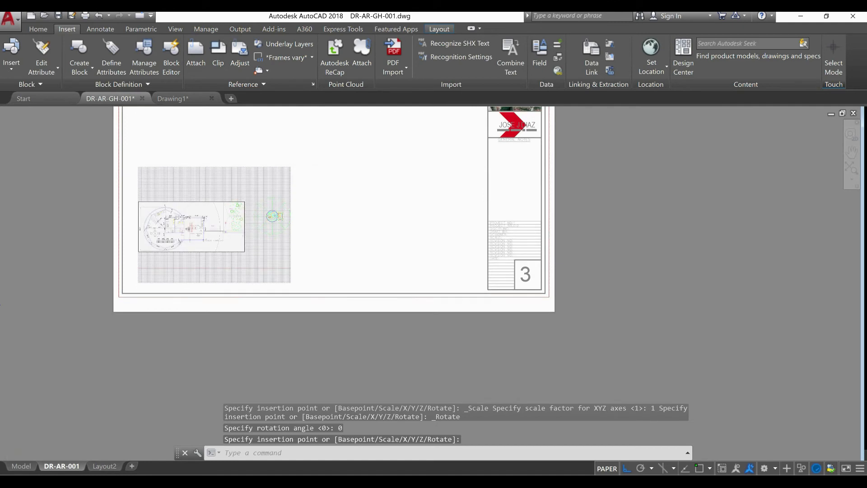
pyautogui.scroll(3, 515, 228)
pyautogui.scroll(3, 512, 217)
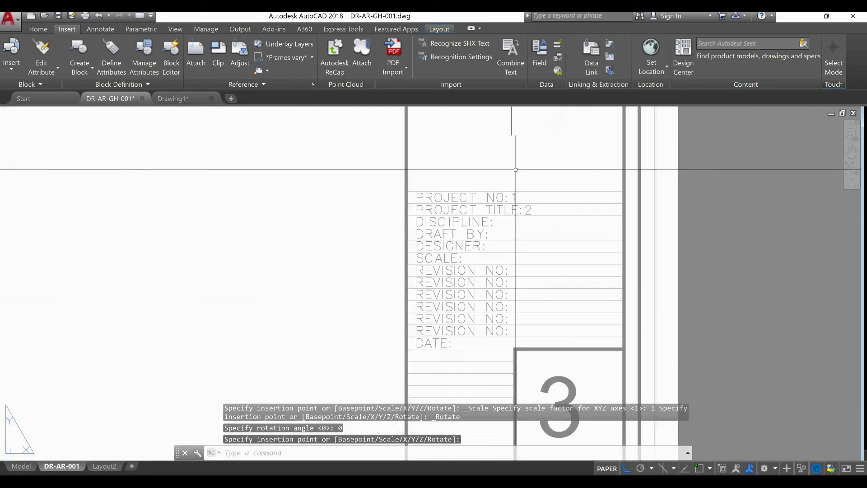
pyautogui.doubleClick(513, 196)
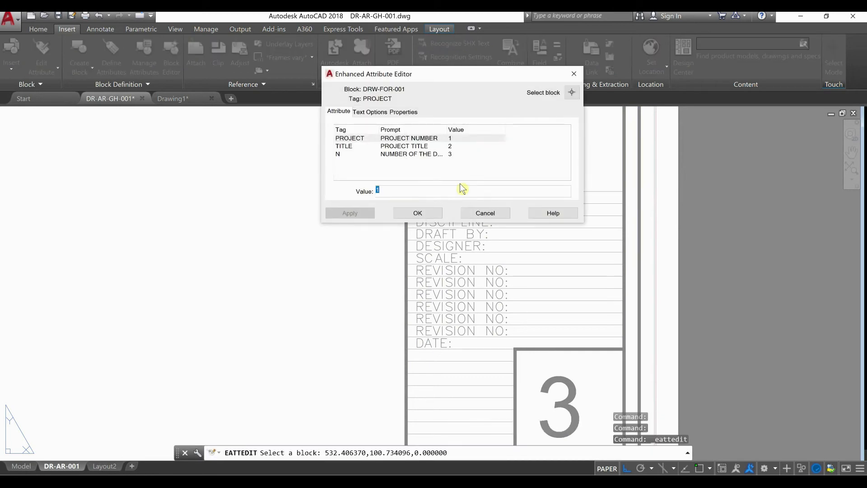
pyautogui.moveTo(482, 86); pyautogui.dragTo(539, 257)
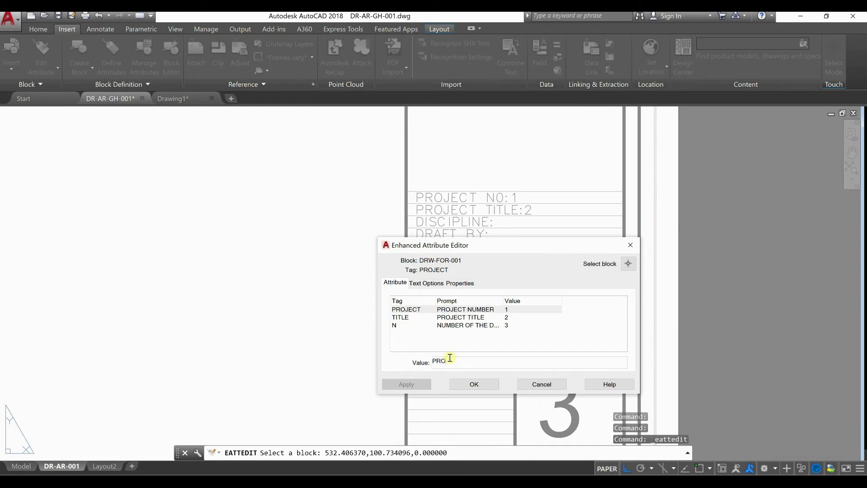
pyautogui.press('BackSpace')
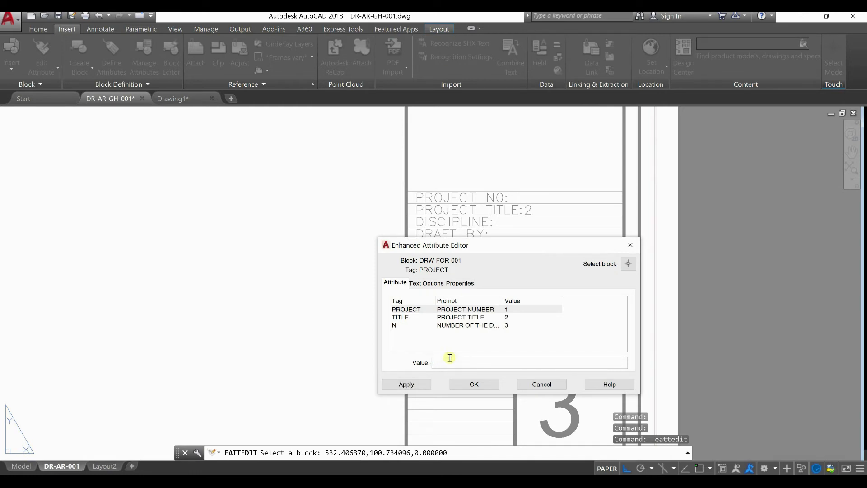
pyautogui.write('2020-001')
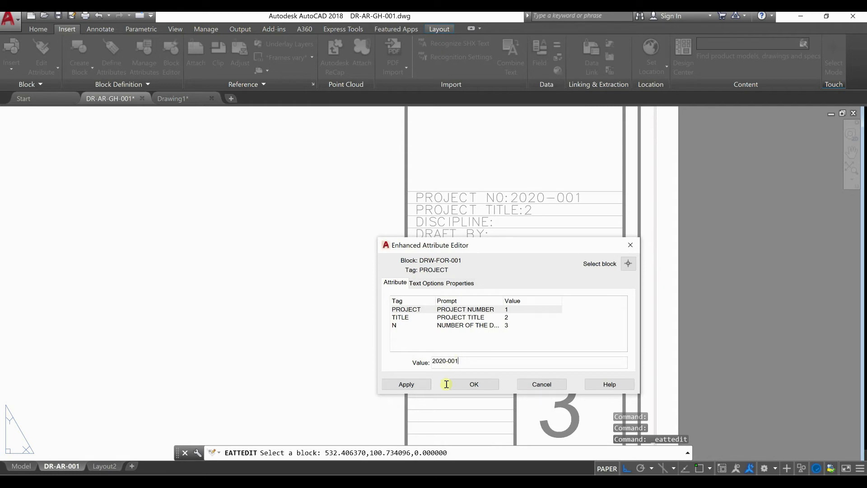
pyautogui.click(481, 384)
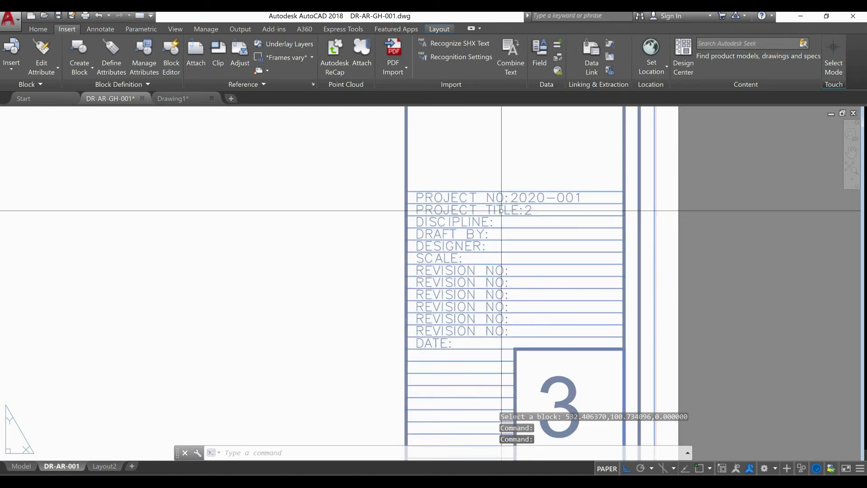
# Replace the title block's project title value, discarding the trial text "ARQ. FOR" in favour of a title beginning with "G"
pyautogui.doubleClick(500, 211)
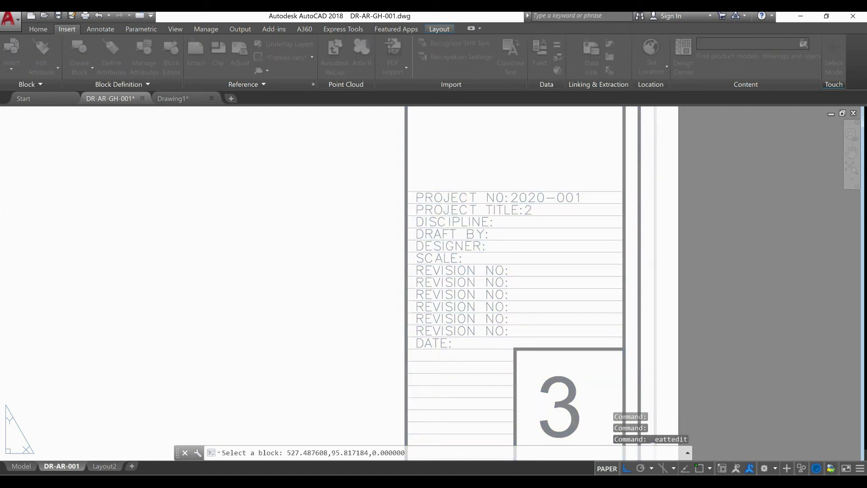
pyautogui.click(478, 318)
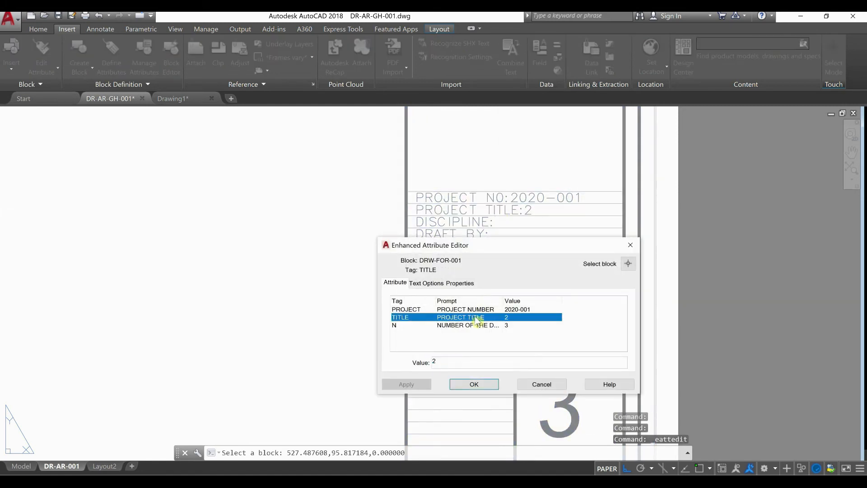
pyautogui.click(460, 363)
pyautogui.press('BackSpace')
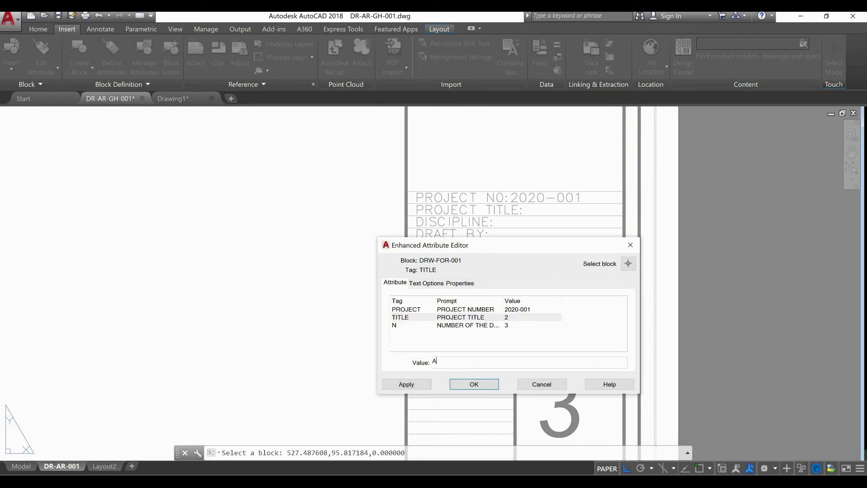
pyautogui.write('ARQ. FOR')
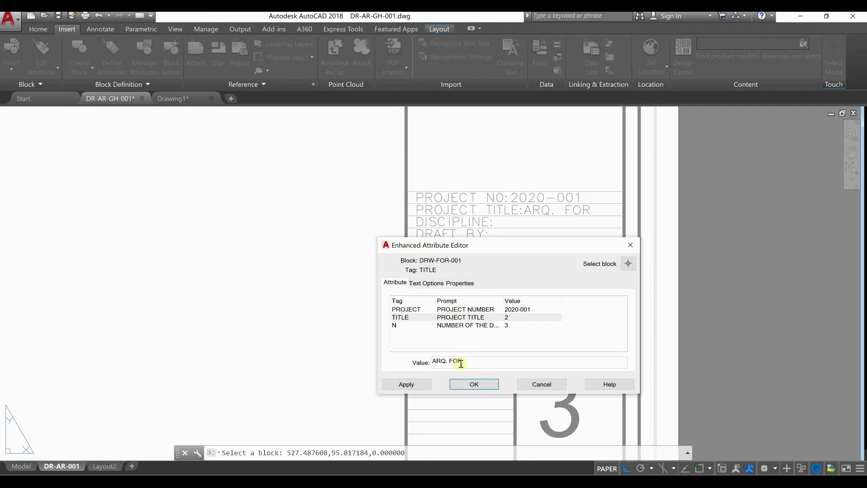
pyautogui.write('GUARD')
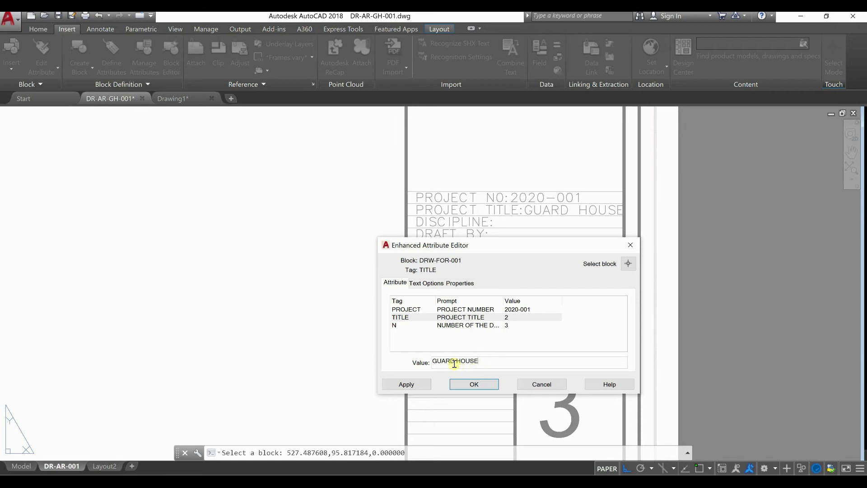
# Shorten the title block's project title attribute to "G. HOUSE" and accept the attribute changes
pyautogui.press('BackSpace')
pyautogui.press('BackSpace')
pyautogui.press('BackSpace')
pyautogui.press('BackSpace')
pyautogui.write('.')
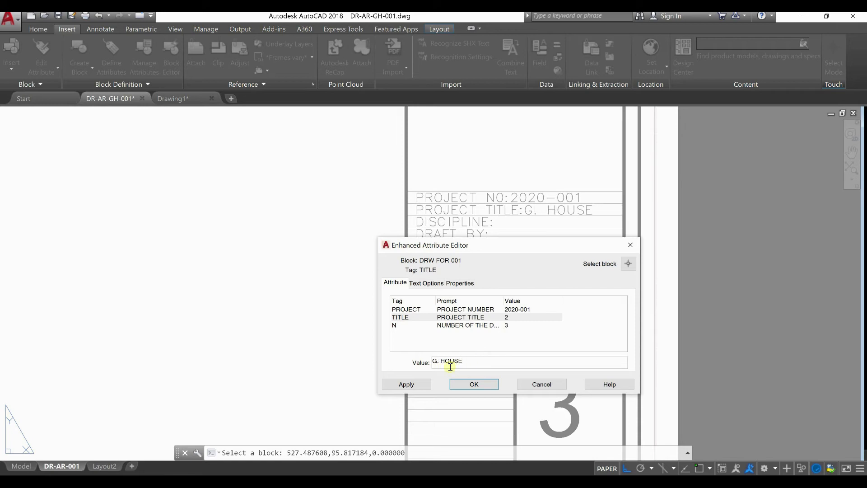
pyautogui.moveTo(483, 361); pyautogui.dragTo(426, 369)
pyautogui.press('BackSpace')
pyautogui.click(475, 384)
# Set the drawing number attribute of the DRW-FOR-001 title block to 1
pyautogui.scroll(-4, 493, 347)
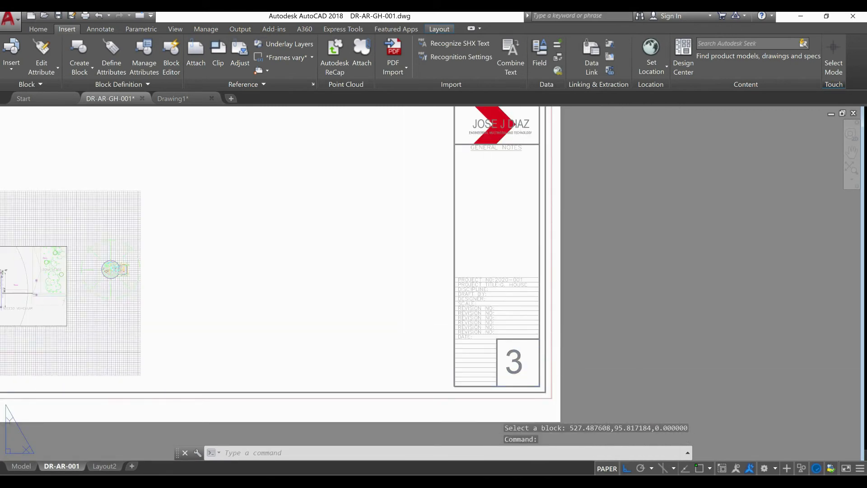
pyautogui.doubleClick(522, 377)
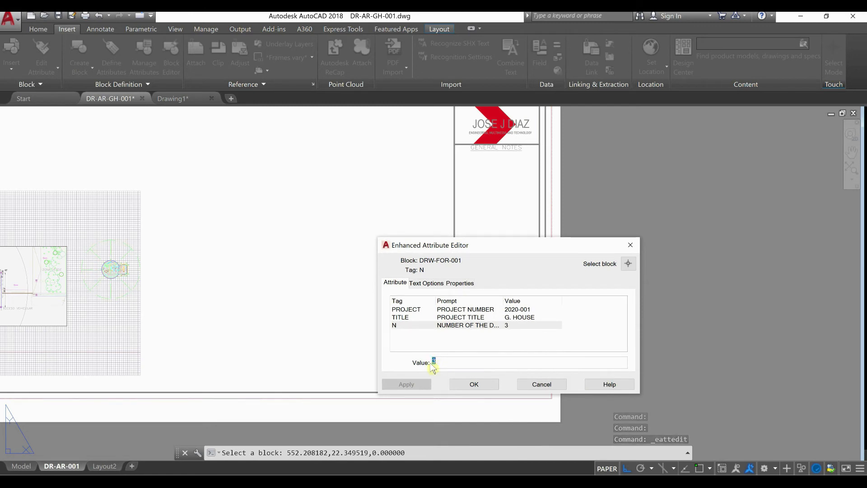
pyautogui.moveTo(516, 256); pyautogui.dragTo(512, 129)
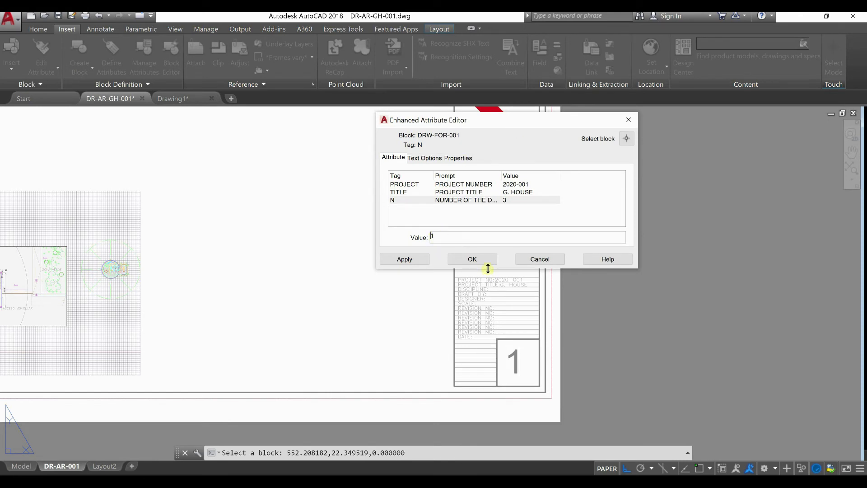
pyautogui.click(472, 258)
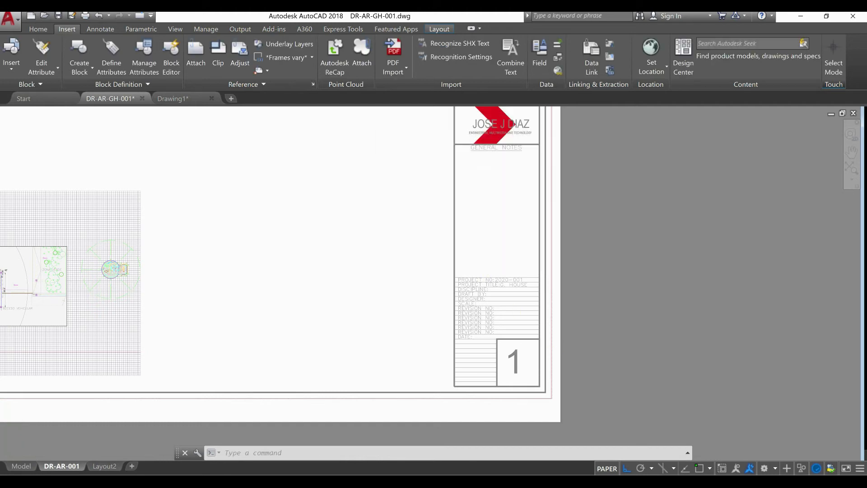
# Inspect the sheet's upper-left border corner and the filled-in title block on layout DR-AR-001
pyautogui.scroll(-4, 529, 351)
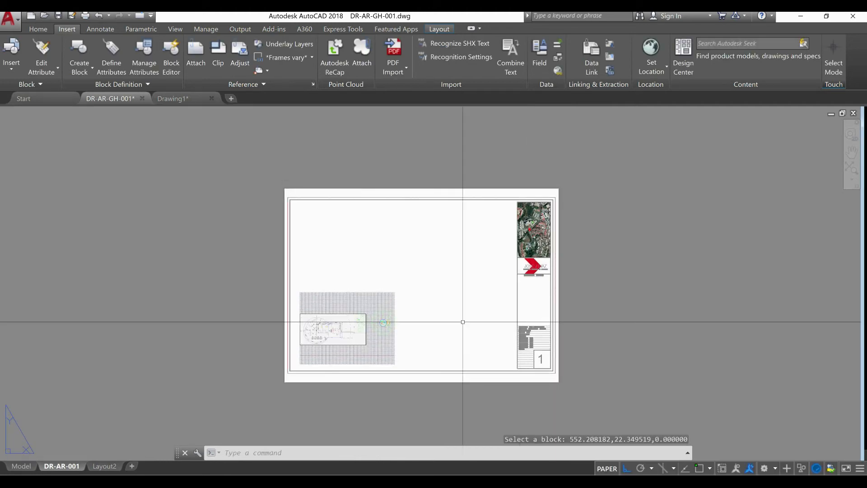
pyautogui.scroll(2, 391, 315)
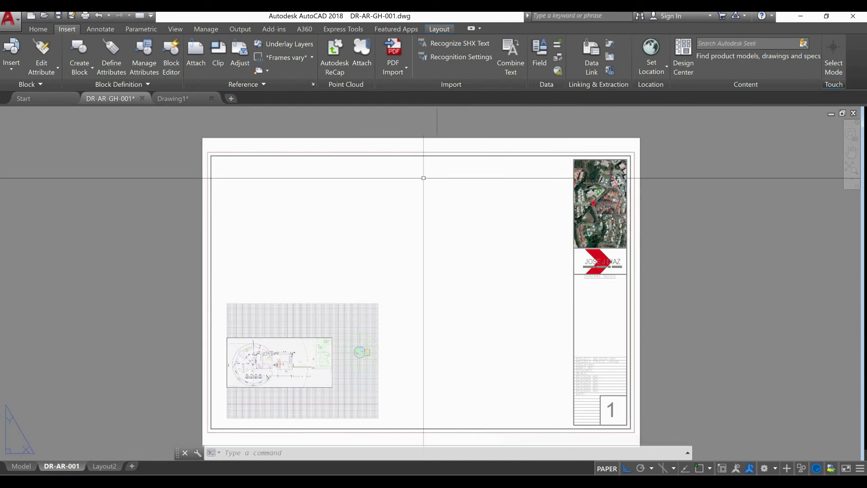
pyautogui.scroll(6, 194, 154)
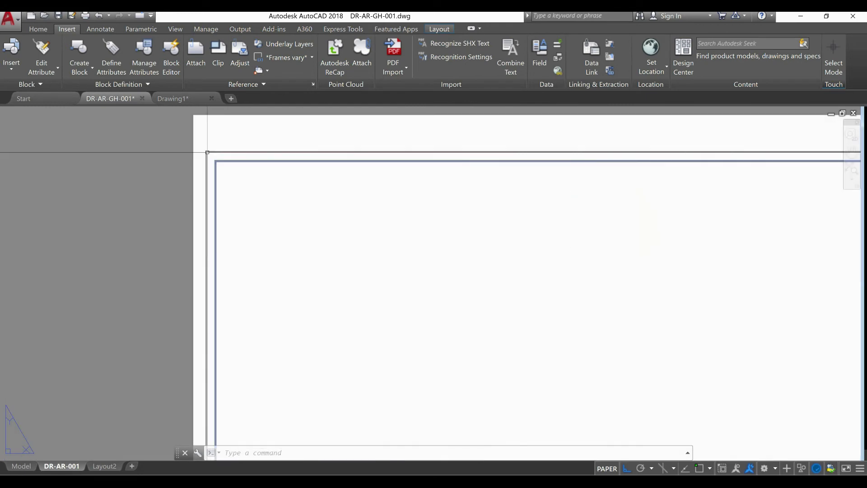
pyautogui.scroll(2, 200, 150)
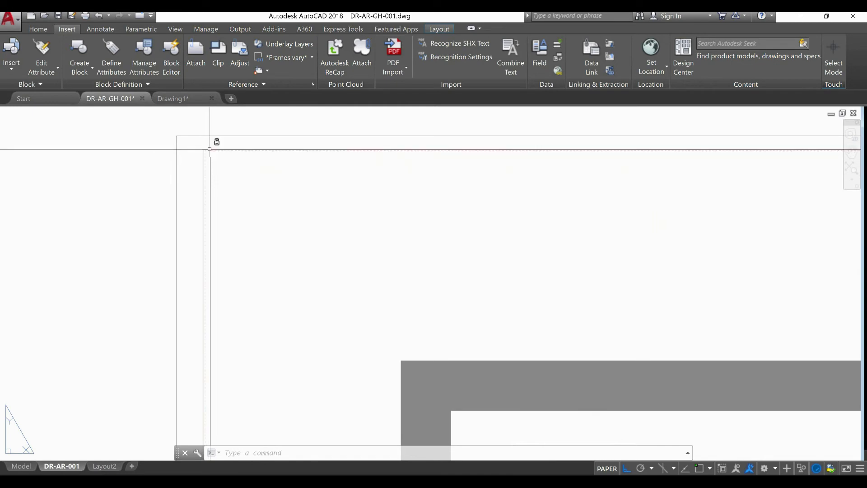
pyautogui.scroll(-8, 229, 169)
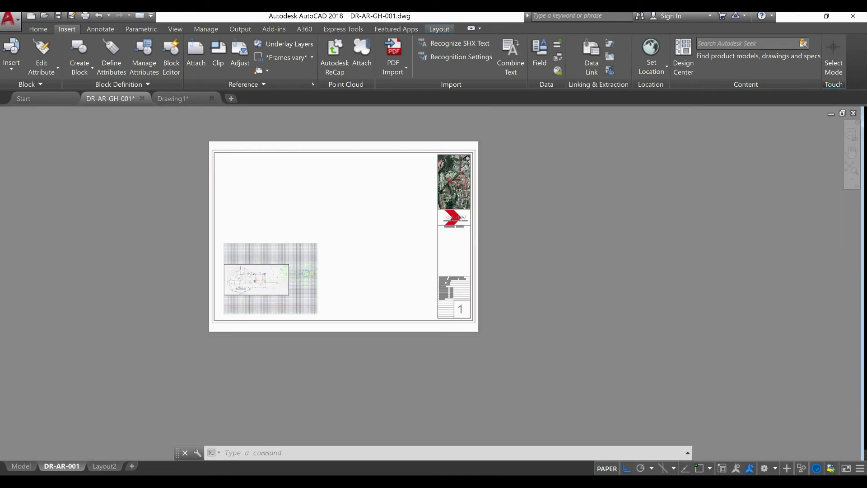
pyautogui.scroll(7, 229, 168)
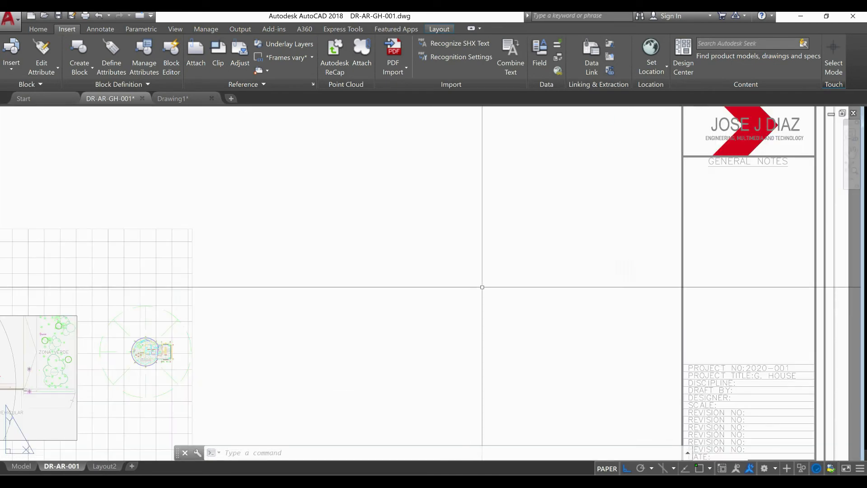
pyautogui.scroll(-2, 482, 287)
pyautogui.scroll(-2, 481, 287)
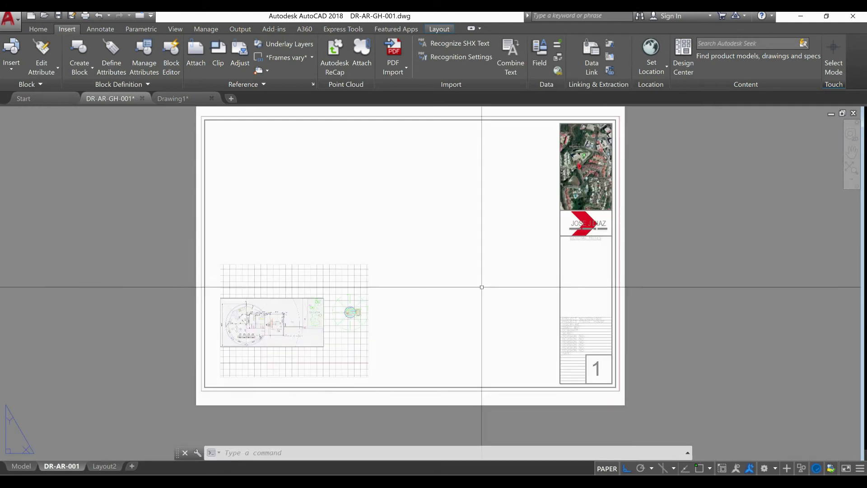
pyautogui.moveTo(439, 290); pyautogui.dragTo(437, 302, button='middle')
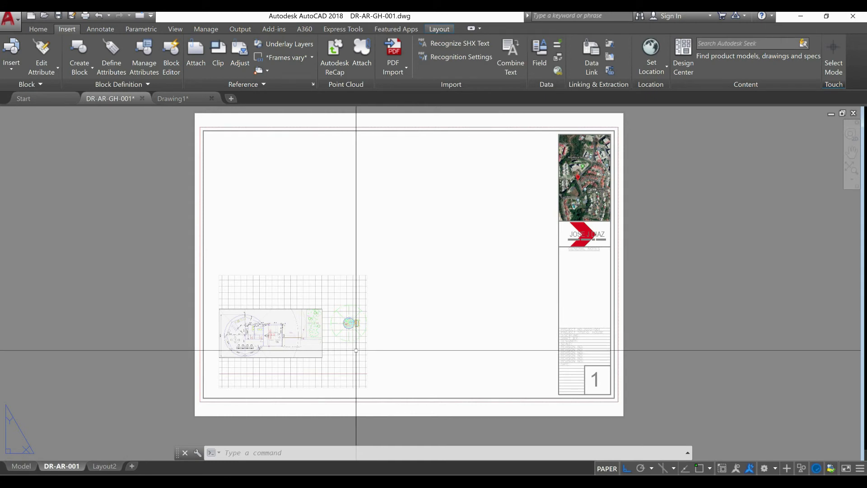
# Select the viewport frame around the plan and unlock its layer TABPC-001
pyautogui.click(377, 322)
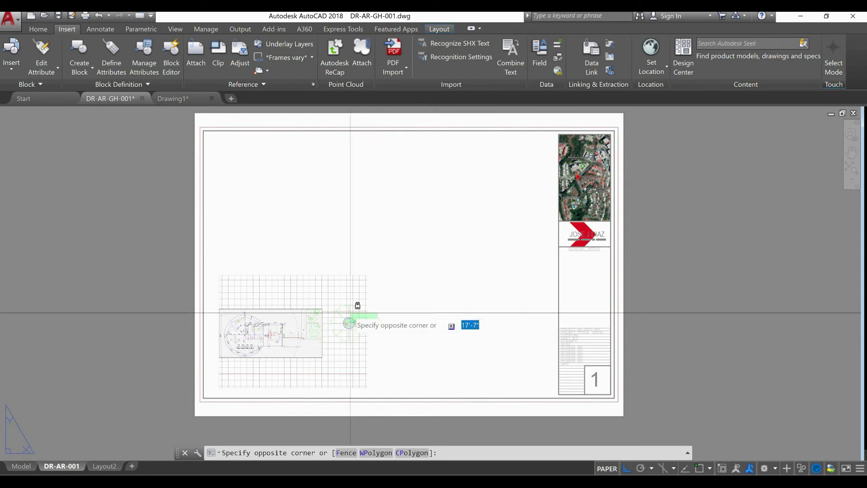
pyautogui.click(345, 310)
pyautogui.click(331, 330)
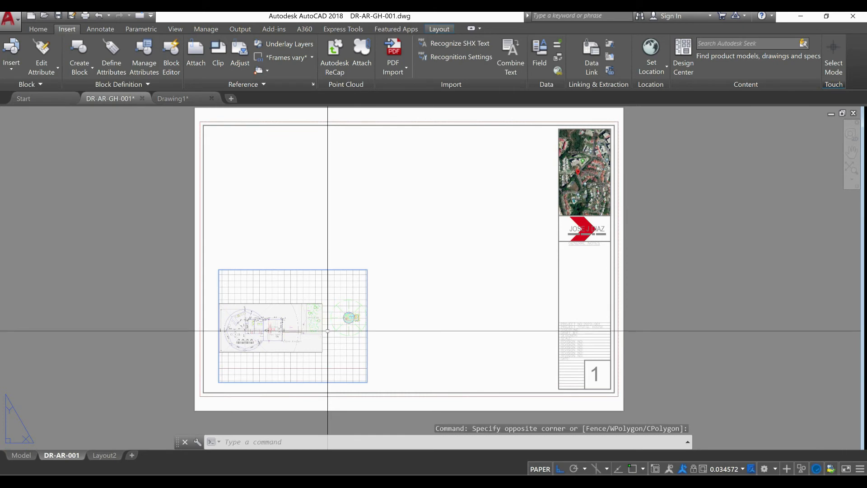
pyautogui.click(38, 29)
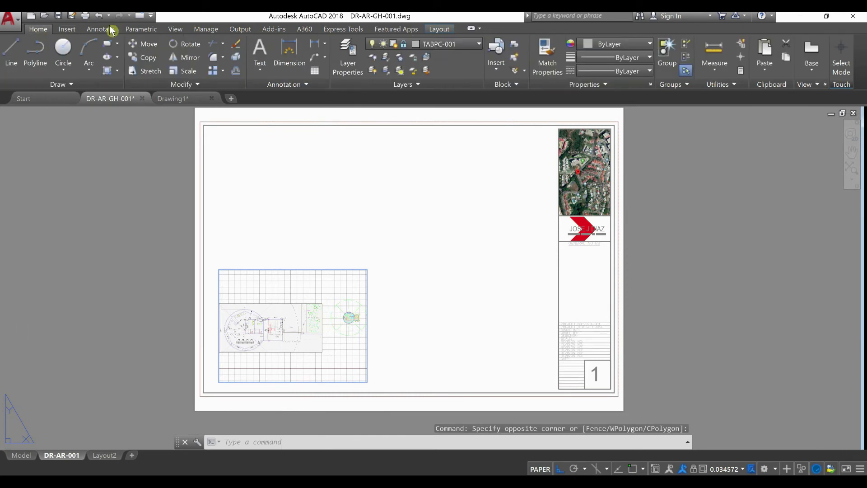
pyautogui.click(448, 46)
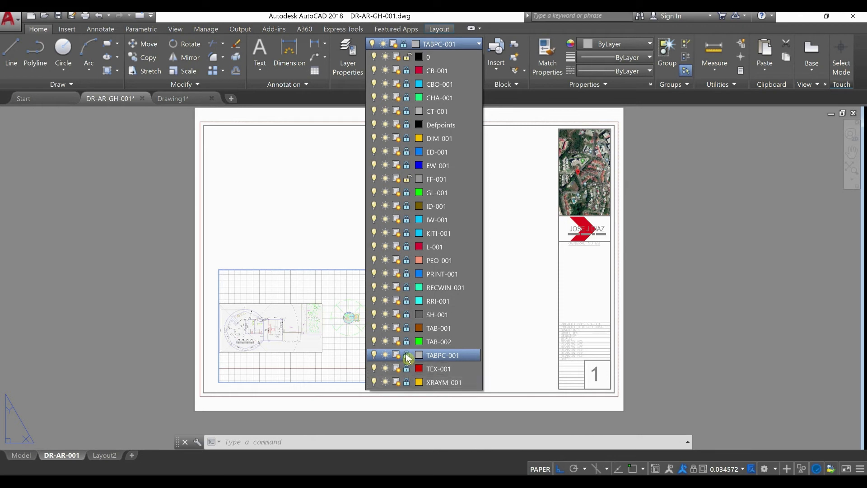
pyautogui.click(406, 355)
pyautogui.click(81, 267)
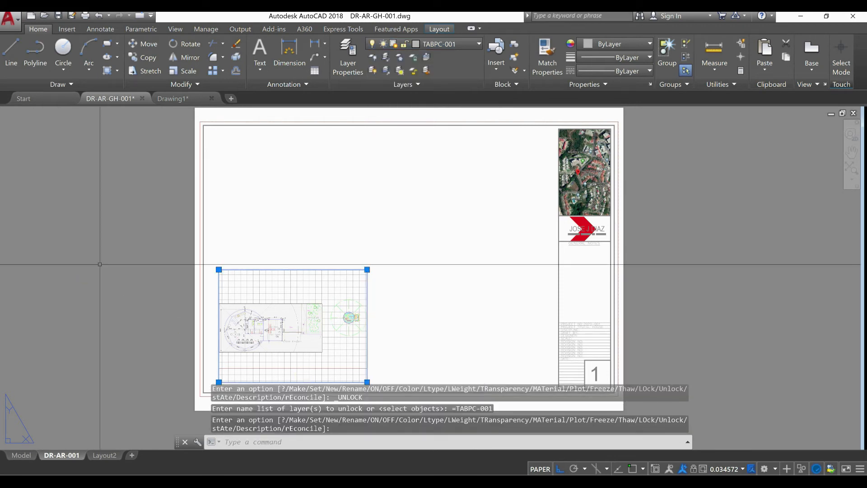
pyautogui.click(117, 239)
pyautogui.click(112, 290)
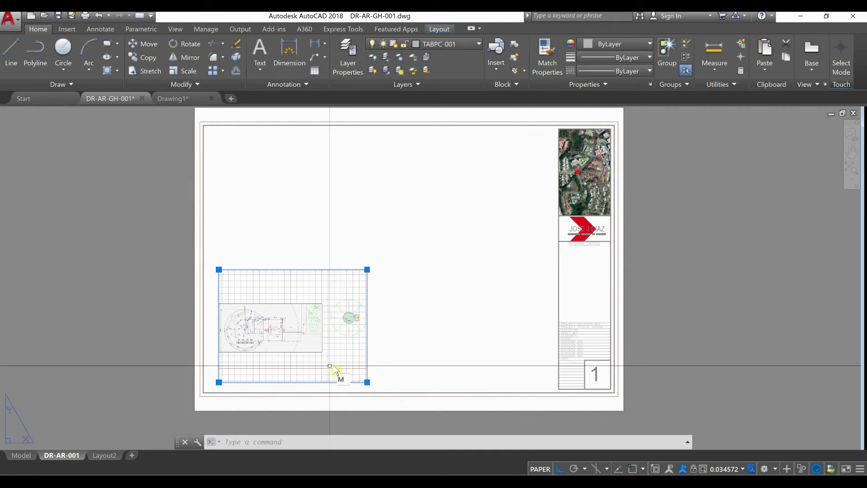
# With object snap on, move the viewport so its upper-right corner meets the title block's upper-left corner
pyautogui.write('m')
pyautogui.press('Return')
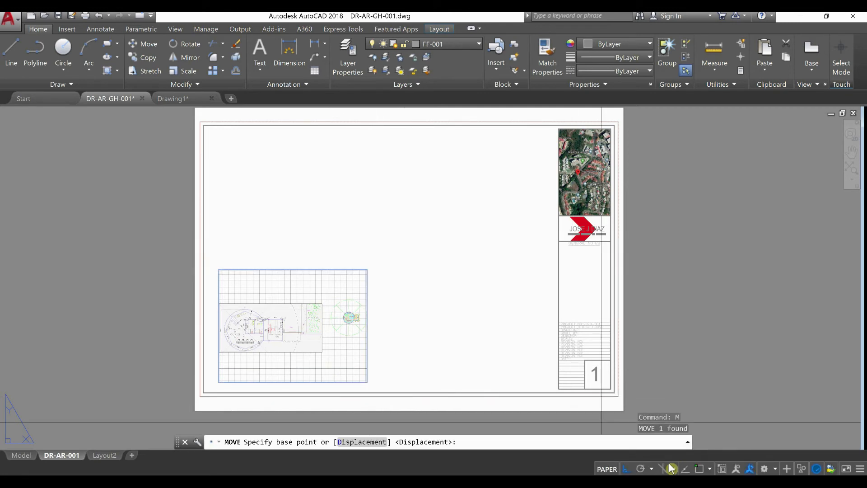
pyautogui.click(699, 468)
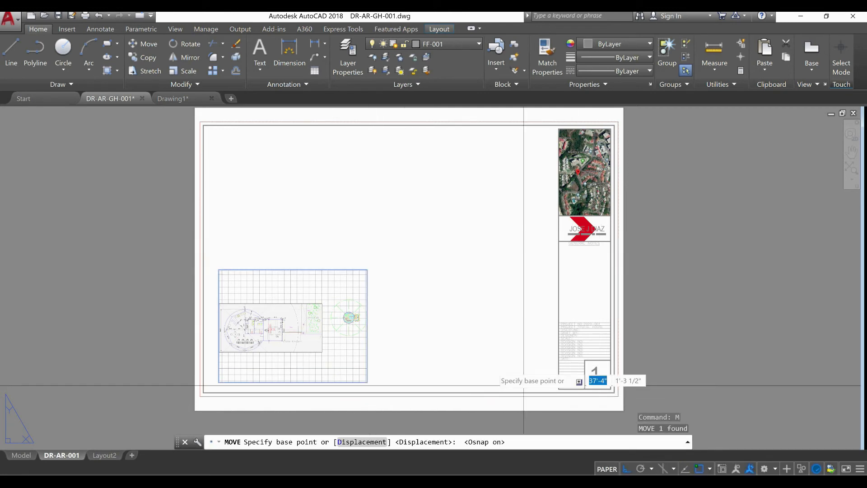
pyautogui.click(367, 270)
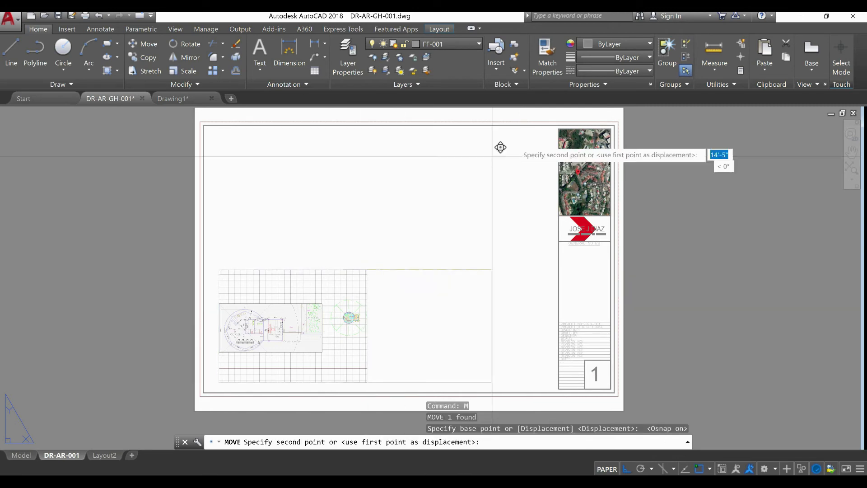
pyautogui.click(559, 130)
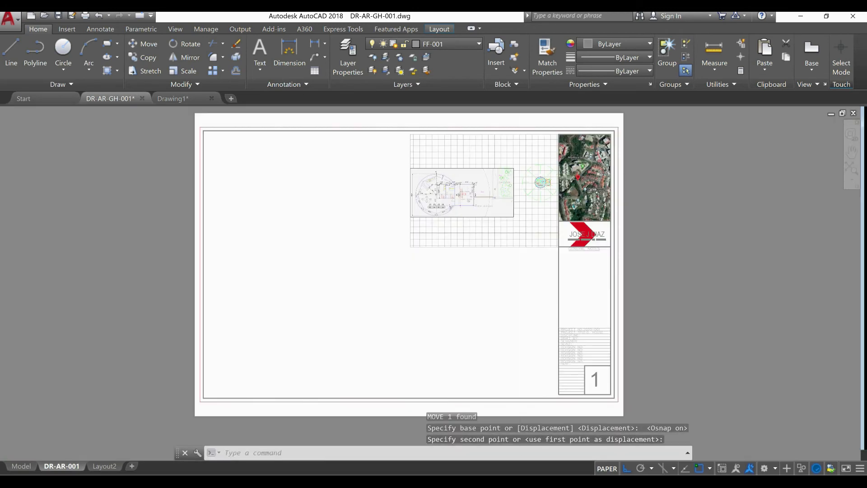
# Stretch the viewport down to the title block's lower-left corner and across to the left inner border of the sheet
pyautogui.scroll(4, 518, 258)
pyautogui.click(533, 270)
pyautogui.click(474, 207)
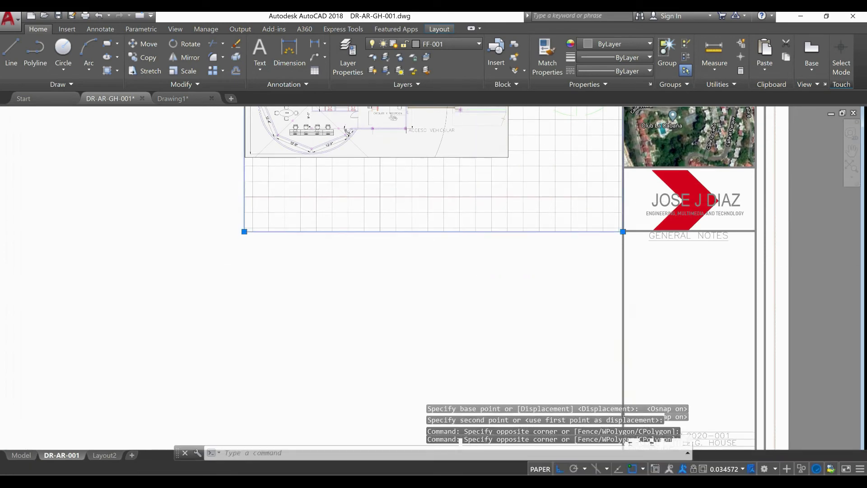
pyautogui.scroll(-4, 494, 236)
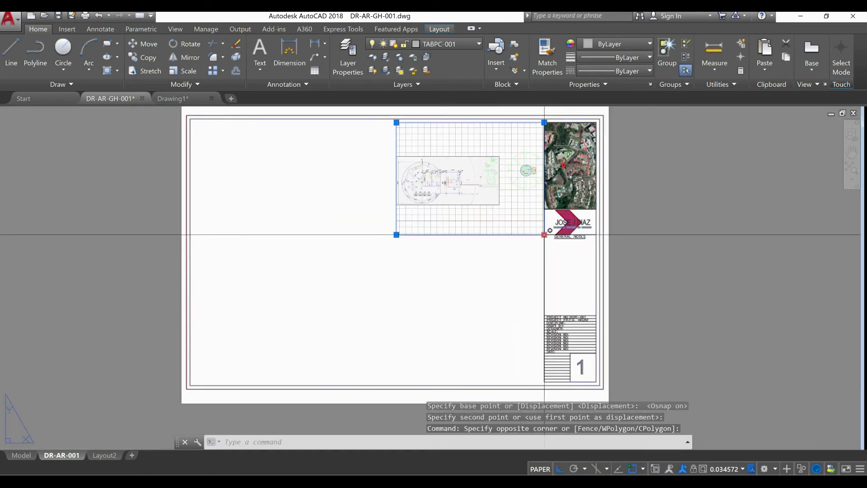
pyautogui.click(544, 234)
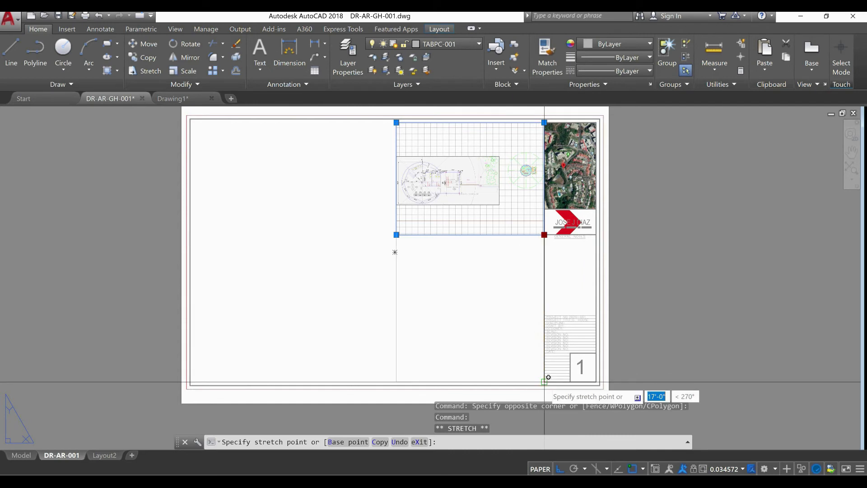
pyautogui.click(544, 382)
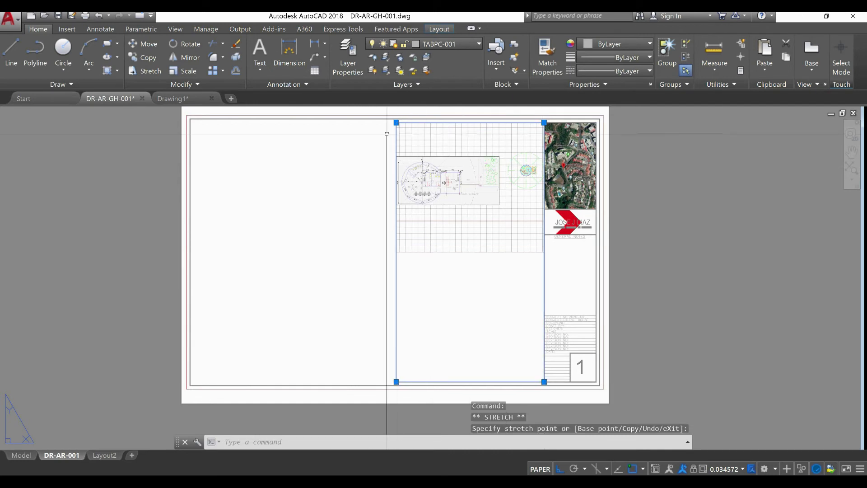
pyautogui.click(397, 122)
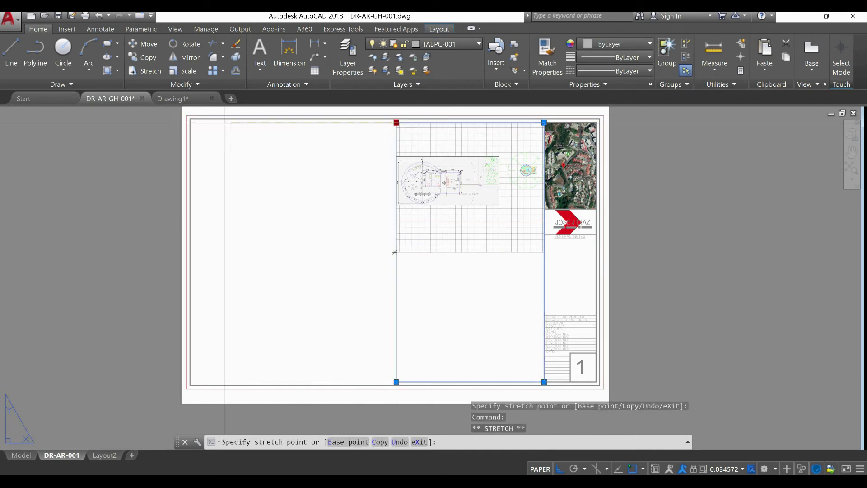
pyautogui.click(190, 123)
# Stretch the viewport's two corners beside the title block out to the sheet's upper and lower inner border lines
pyautogui.scroll(6, 542, 126)
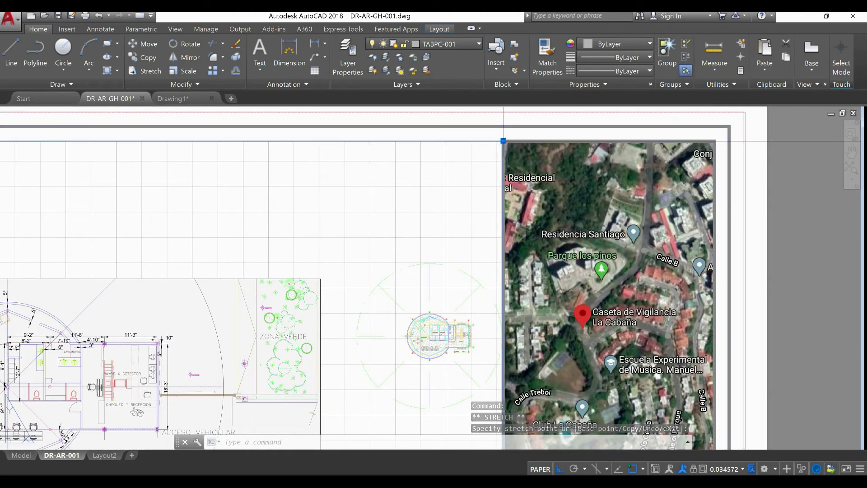
pyautogui.click(503, 126)
pyautogui.scroll(-7, 504, 127)
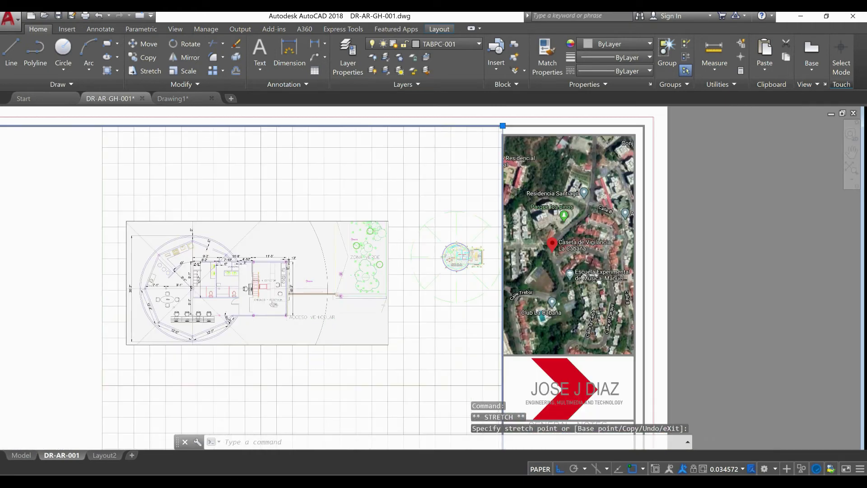
pyautogui.scroll(5, 498, 304)
pyautogui.scroll(4, 497, 303)
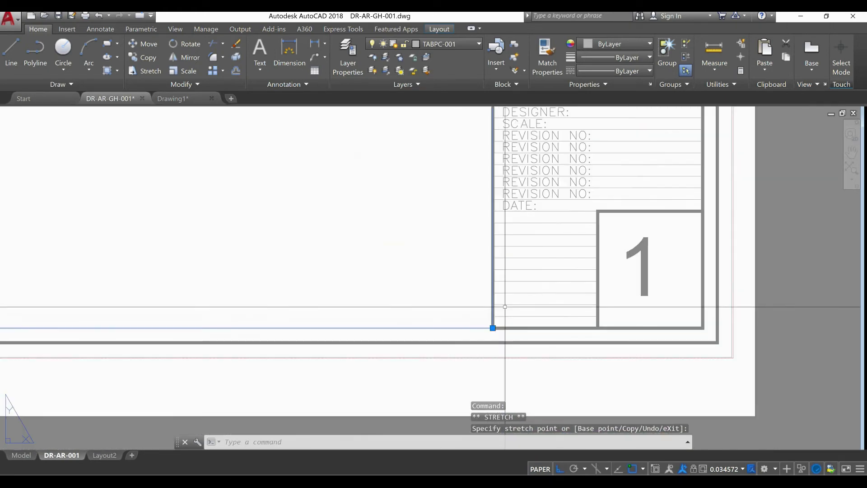
pyautogui.scroll(1, 495, 328)
pyautogui.click(493, 341)
pyautogui.press('Escape')
pyautogui.scroll(-7, 530, 342)
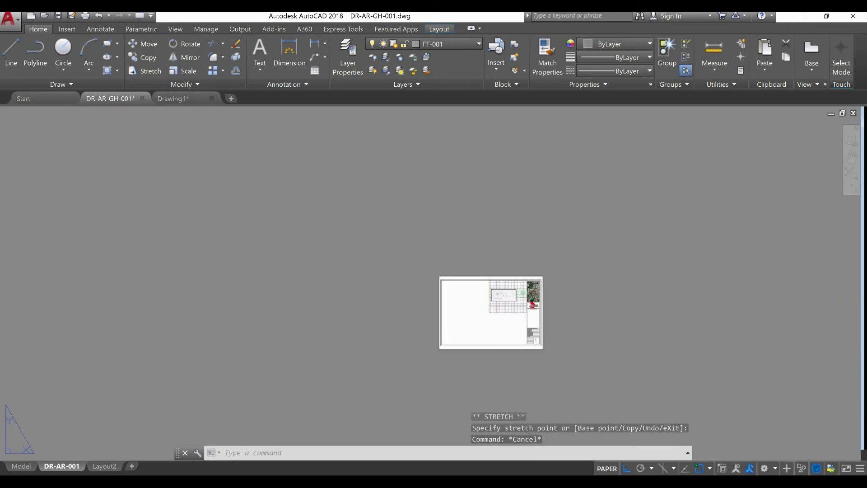
pyautogui.press('Escape')
# Turn off the grid inside the resized viewport and rezoom its model view onto the floor plan
pyautogui.scroll(2, 482, 316)
pyautogui.doubleClick(479, 299)
pyautogui.moveTo(500, 328); pyautogui.dragTo(428, 349, button='middle')
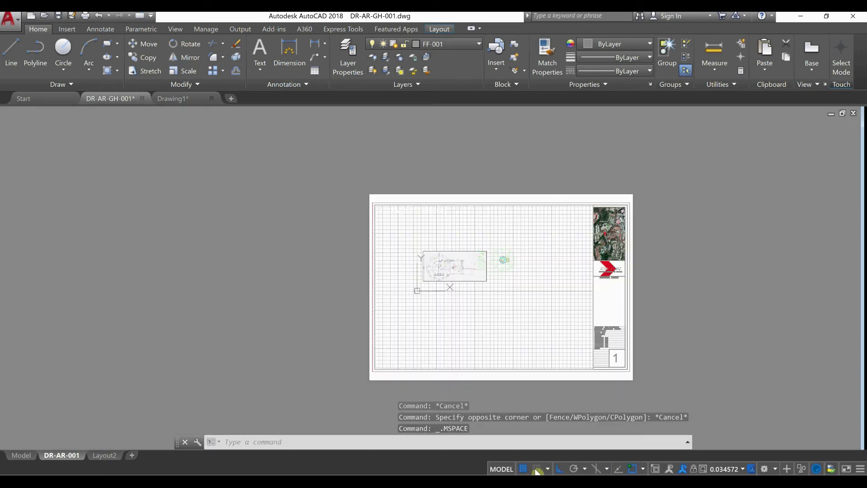
pyautogui.click(524, 469)
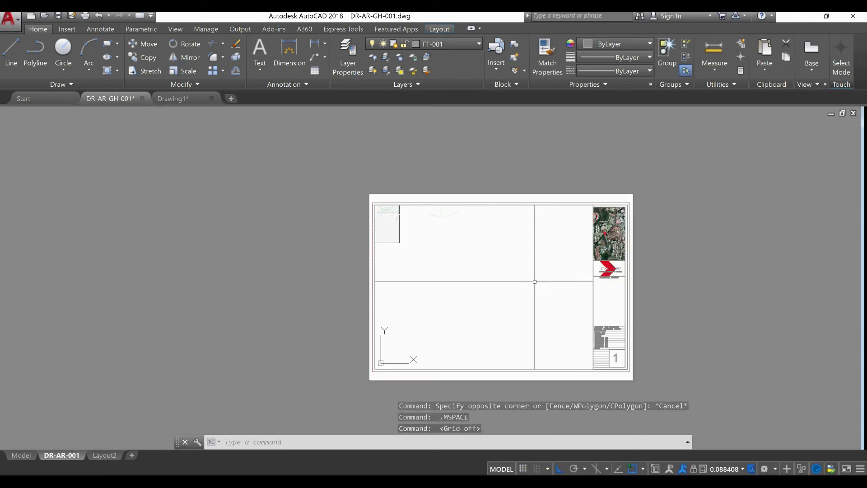
pyautogui.scroll(-4, 583, 314)
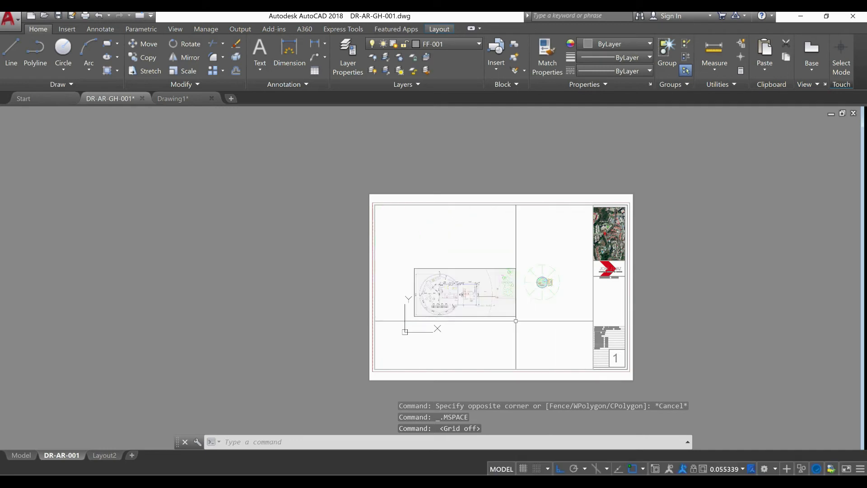
# Erase the rectangle enclosing the small reference drawing inside the viewport's model space
pyautogui.click(515, 320)
pyautogui.click(508, 317)
pyautogui.click(506, 316)
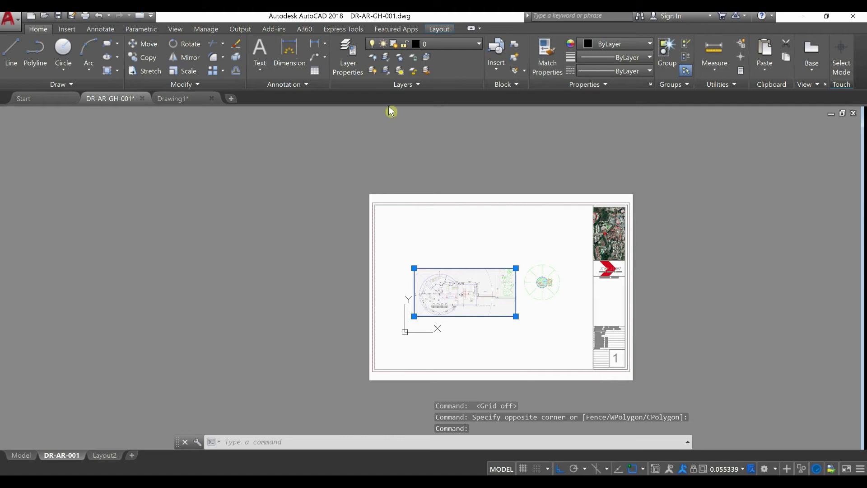
pyautogui.write('E')
pyautogui.press('Return')
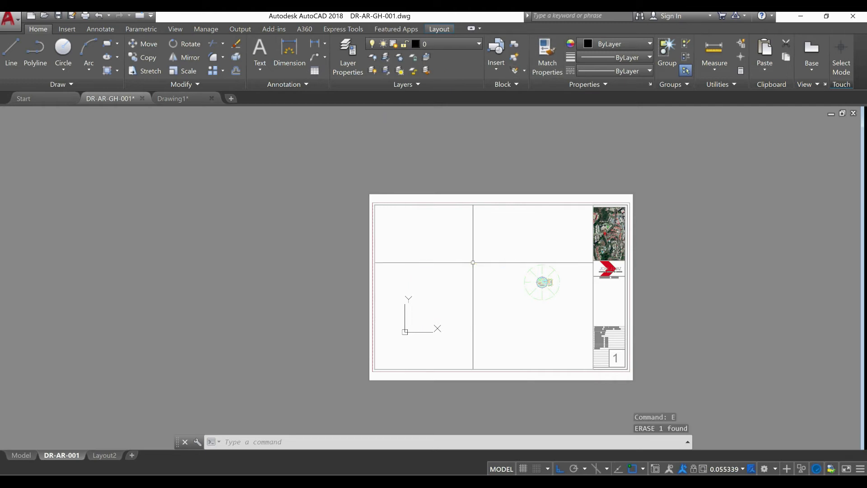
# Center the guard house floor plan inside the viewport and set the viewport scale to 1:2
pyautogui.scroll(1, 578, 291)
pyautogui.scroll(1, 518, 289)
pyautogui.moveTo(513, 292); pyautogui.dragTo(512, 320, button='middle')
pyautogui.scroll(1, 488, 290)
pyautogui.scroll(1, 494, 292)
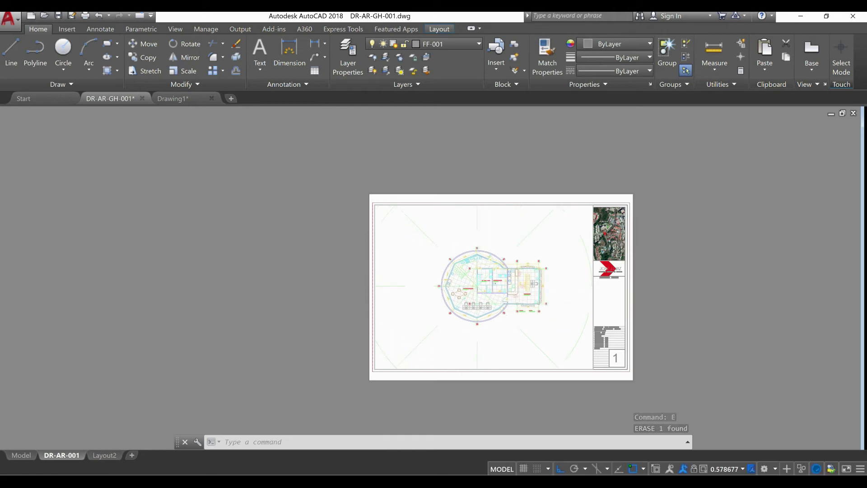
pyautogui.moveTo(510, 299); pyautogui.dragTo(502, 301, button='middle')
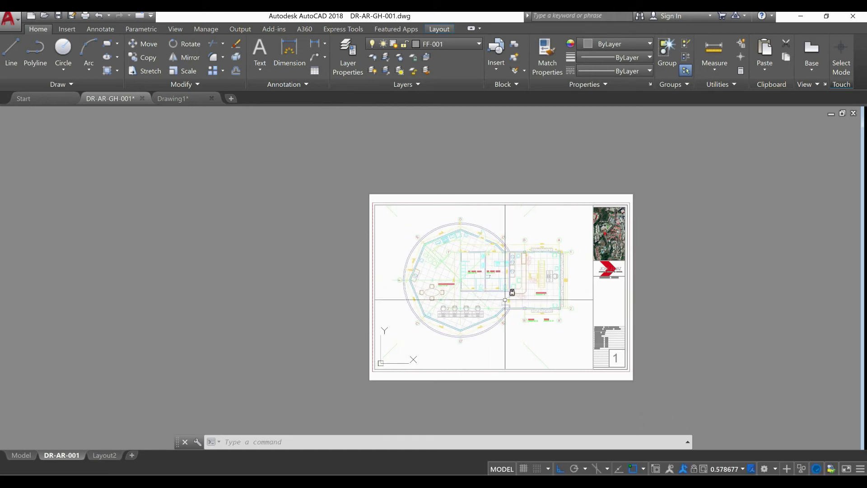
pyautogui.click(722, 472)
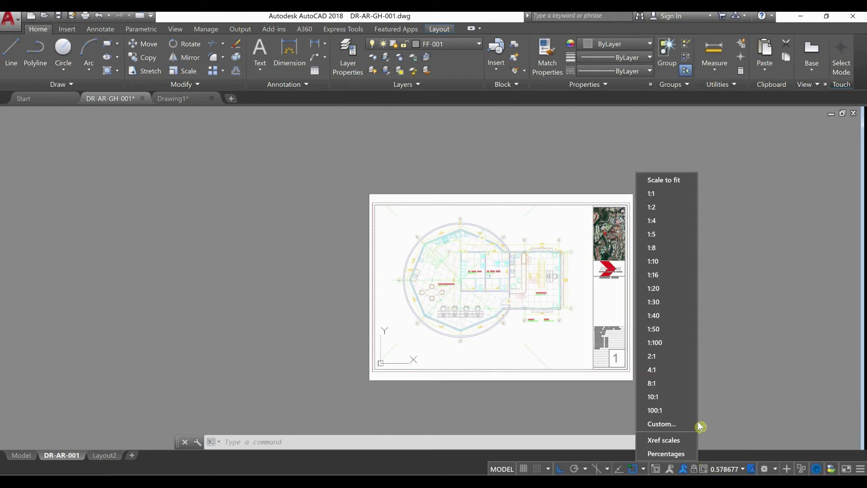
pyautogui.click(666, 208)
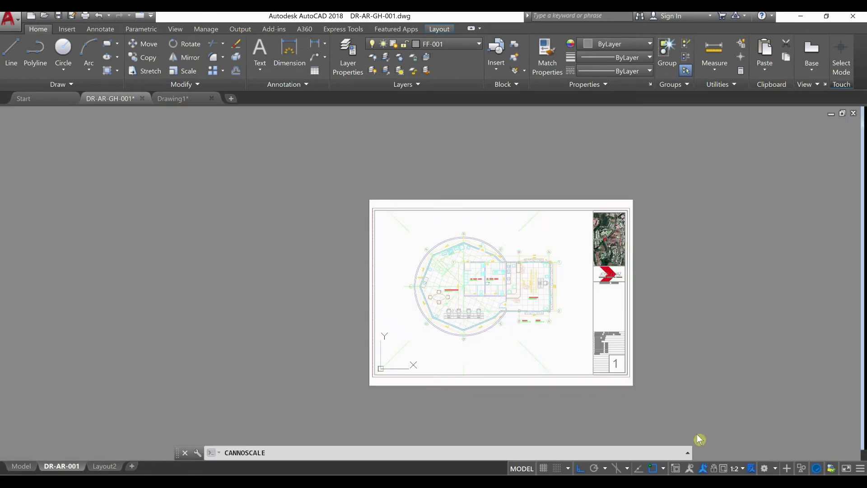
# Try the viewport at 1:1, set its scale back to 1:2, and return to paper space
pyautogui.click(736, 469)
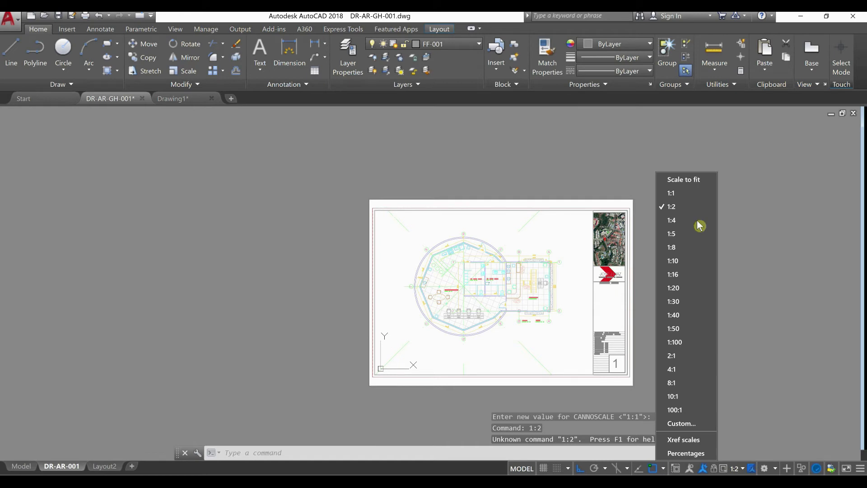
pyautogui.click(689, 200)
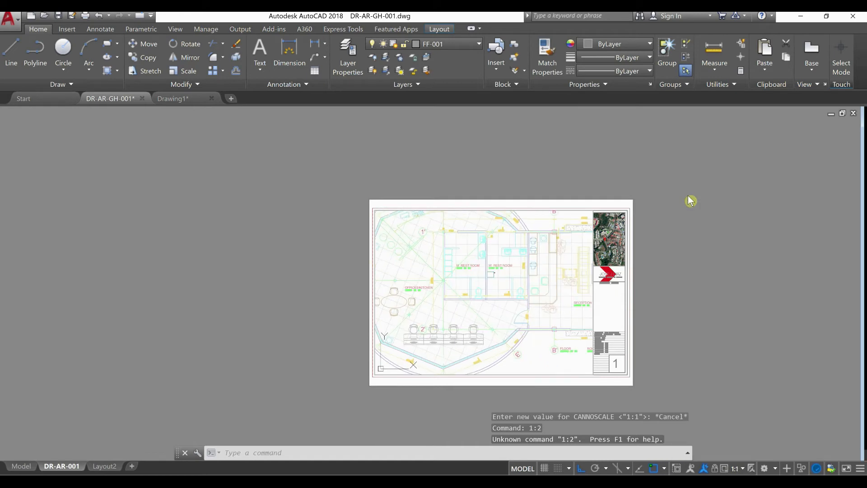
pyautogui.click(735, 469)
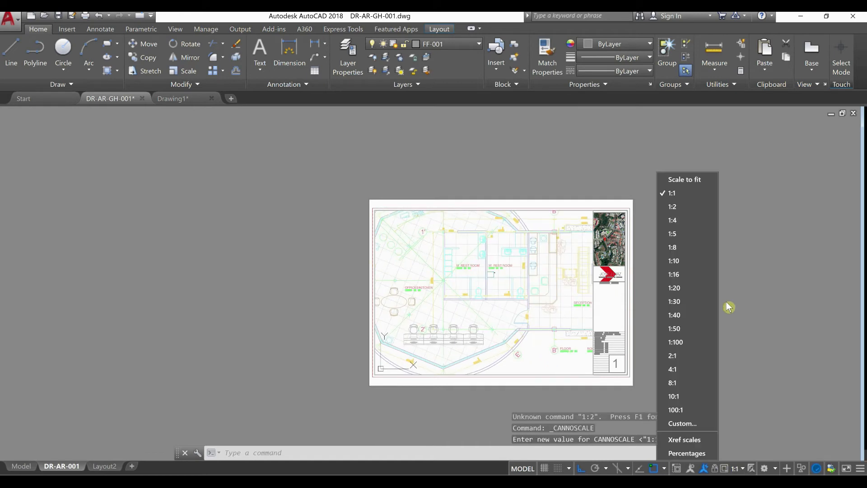
pyautogui.click(686, 208)
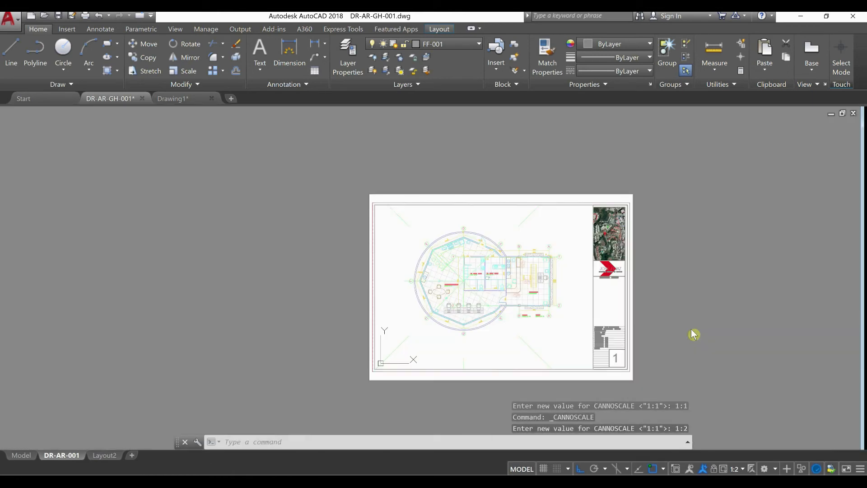
pyautogui.doubleClick(691, 329)
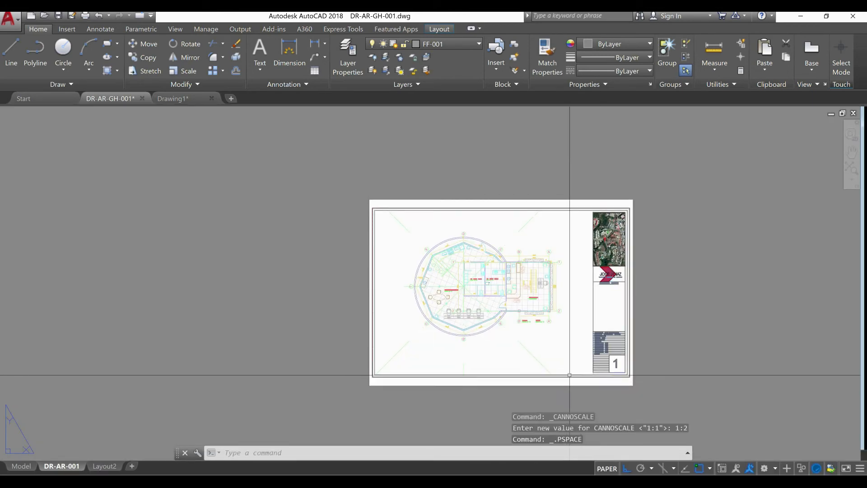
# Copy the floor plan viewport horizontally to the empty area left of the sheet
pyautogui.scroll(2, 523, 356)
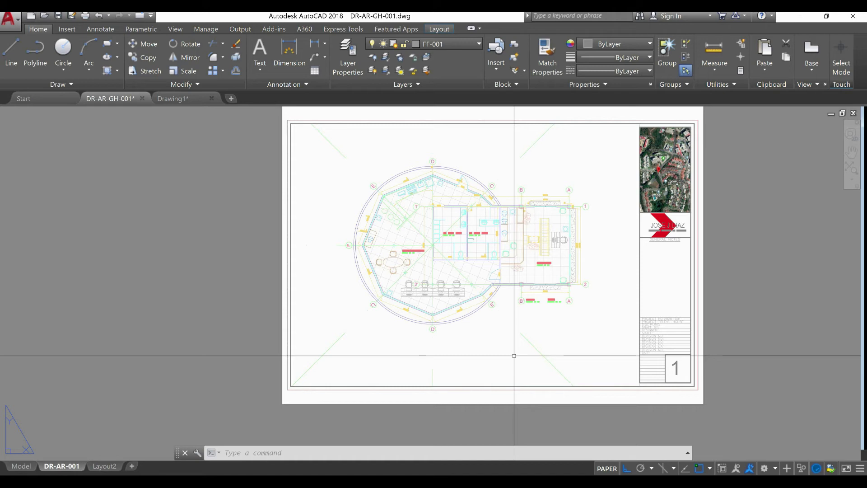
pyautogui.click(292, 307)
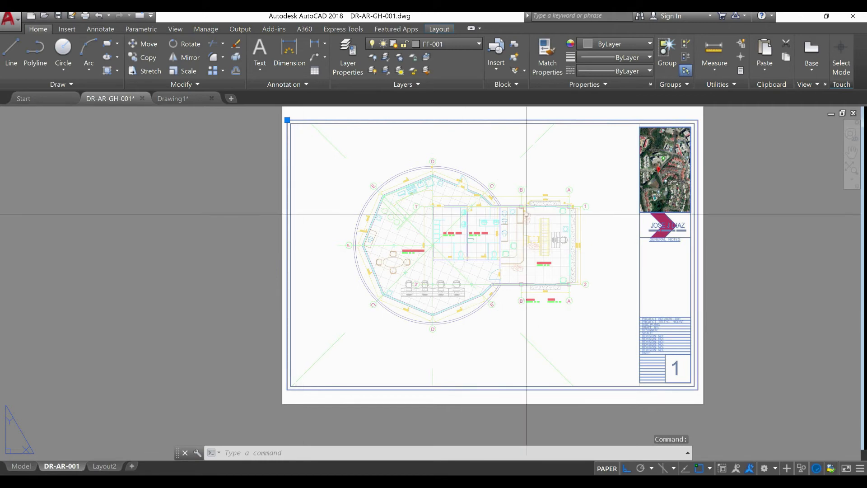
pyautogui.scroll(5, 596, 155)
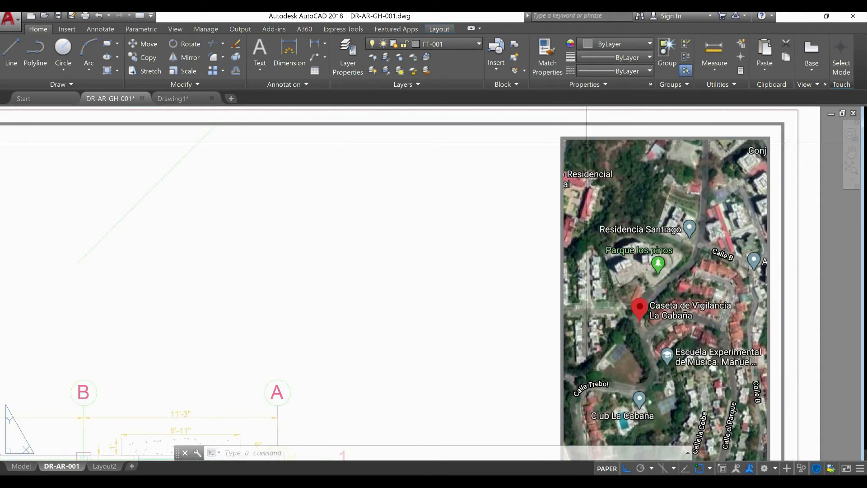
pyautogui.scroll(-3, 586, 143)
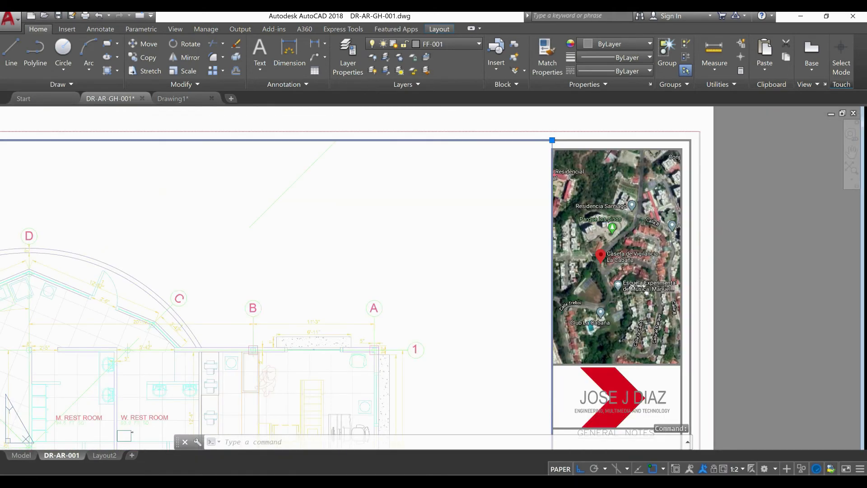
pyautogui.scroll(-4, 535, 176)
pyautogui.write('co')
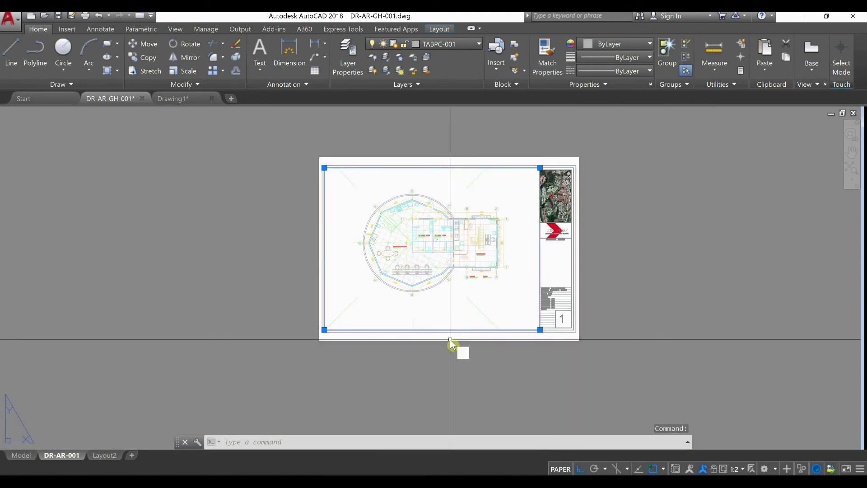
pyautogui.press('Return')
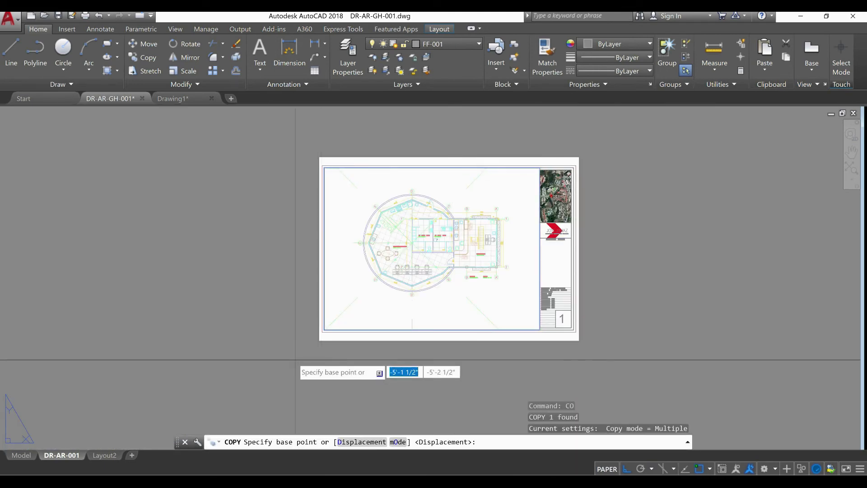
pyautogui.moveTo(400, 403); pyautogui.dragTo(531, 362, button='middle')
pyautogui.click(669, 320)
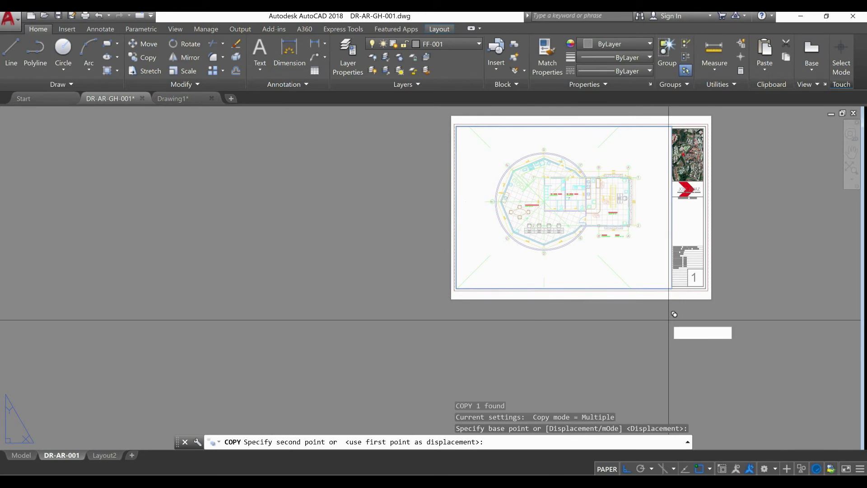
pyautogui.click(411, 320)
pyautogui.press('Escape')
# Shrink the copied viewport to half its height and half its width, and zoom its model view onto a dimensioned column
pyautogui.click(422, 324)
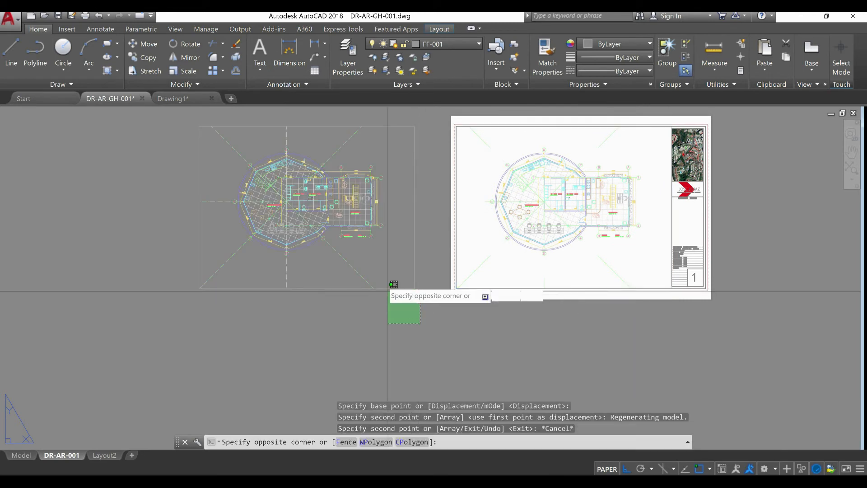
pyautogui.click(383, 282)
pyautogui.click(414, 288)
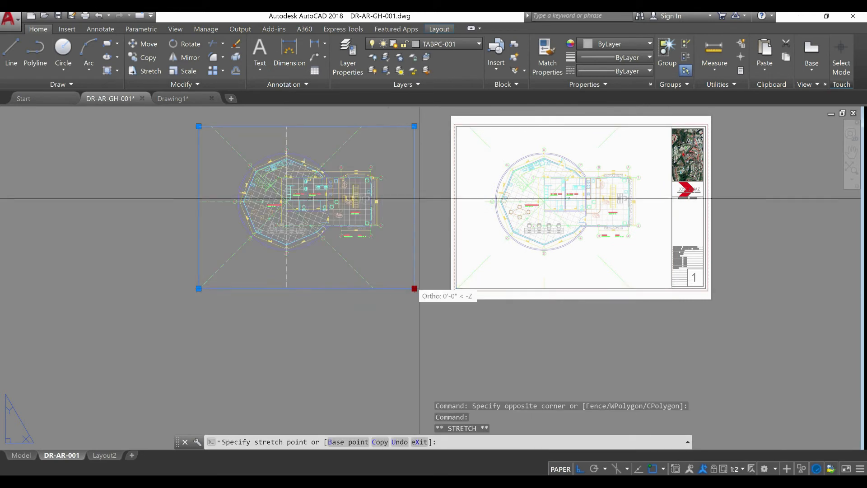
pyautogui.click(416, 207)
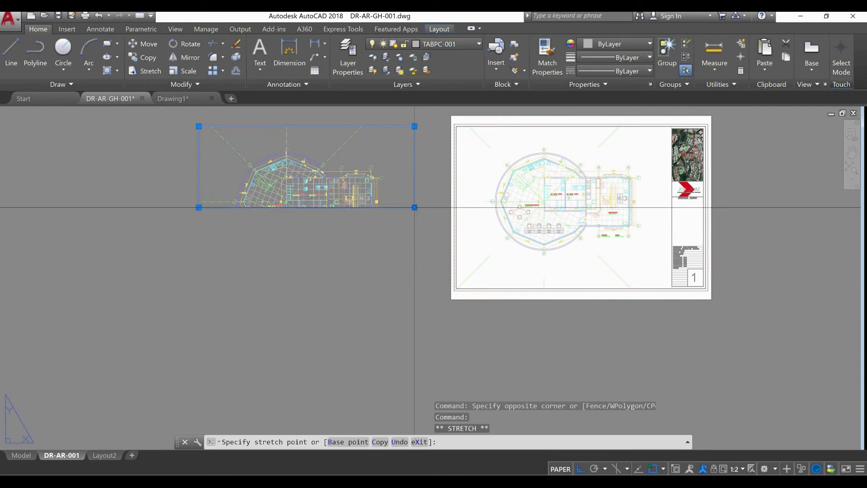
pyautogui.click(198, 127)
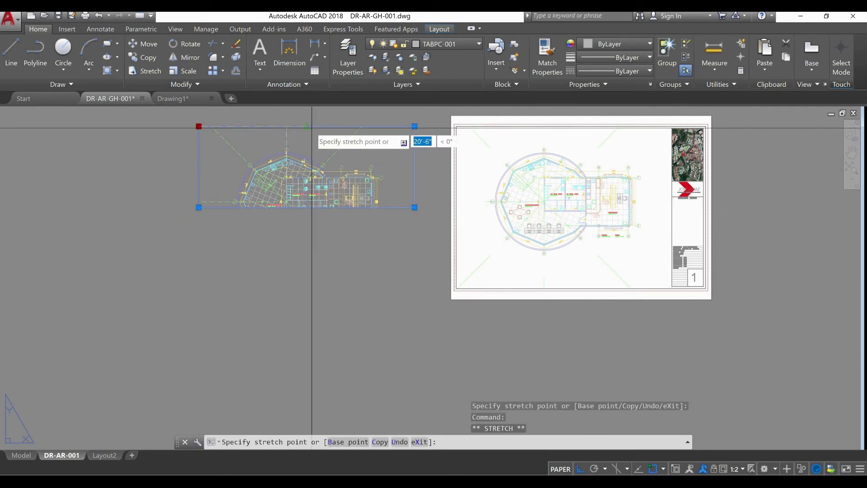
pyautogui.click(306, 126)
pyautogui.doubleClick(354, 177)
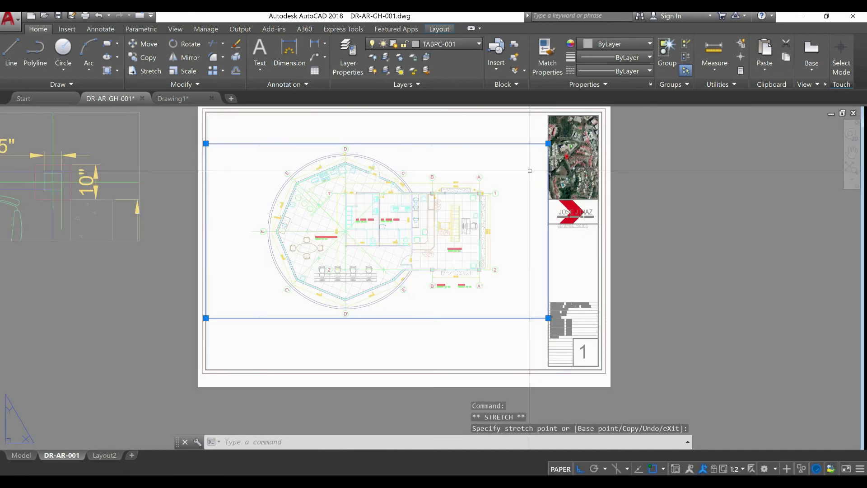
# Move the shortened floor plan viewport up so its upper-right corner meets the title block's upper-left corner
pyautogui.press('Escape')
pyautogui.write('M')
pyautogui.press('Return')
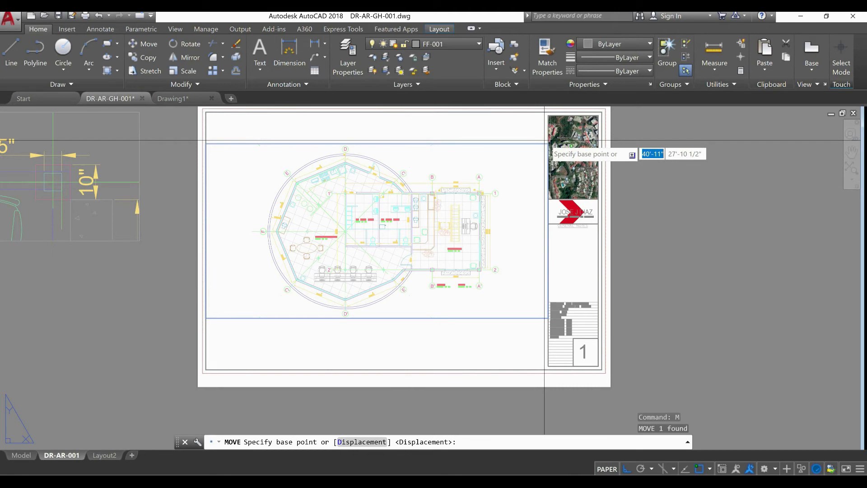
pyautogui.click(547, 144)
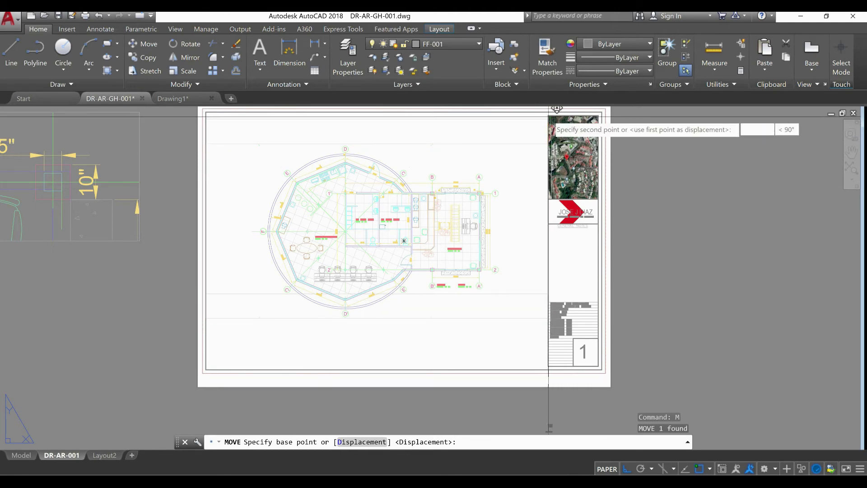
pyautogui.scroll(4, 548, 116)
pyautogui.click(548, 116)
pyautogui.scroll(-6, 504, 159)
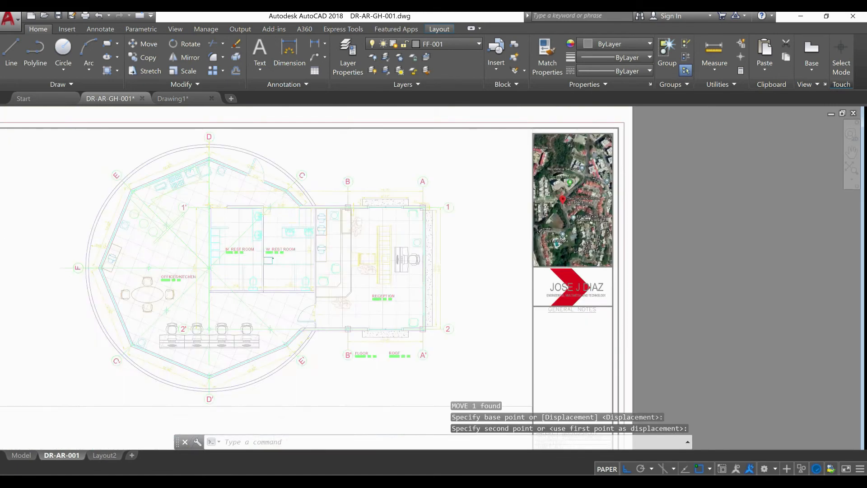
# Erase the small column detail viewport beside the sheet
pyautogui.scroll(2, 363, 254)
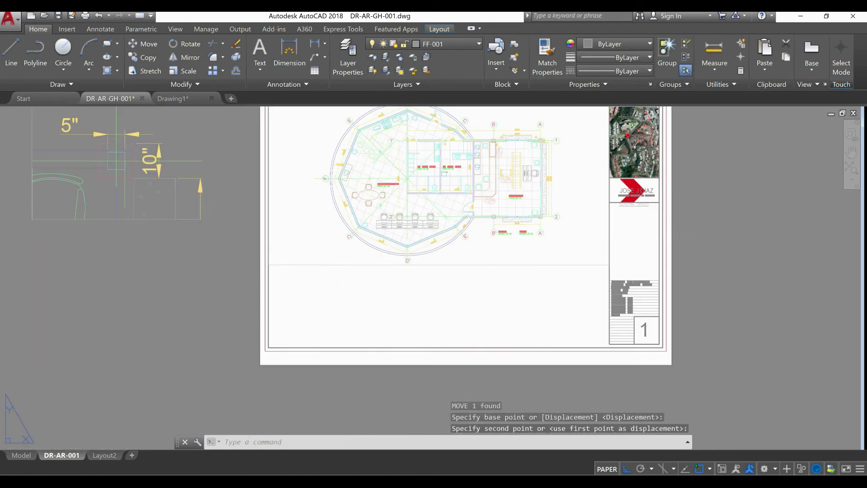
pyautogui.scroll(-2, 426, 234)
pyautogui.click(300, 183)
pyautogui.scroll(4, 294, 180)
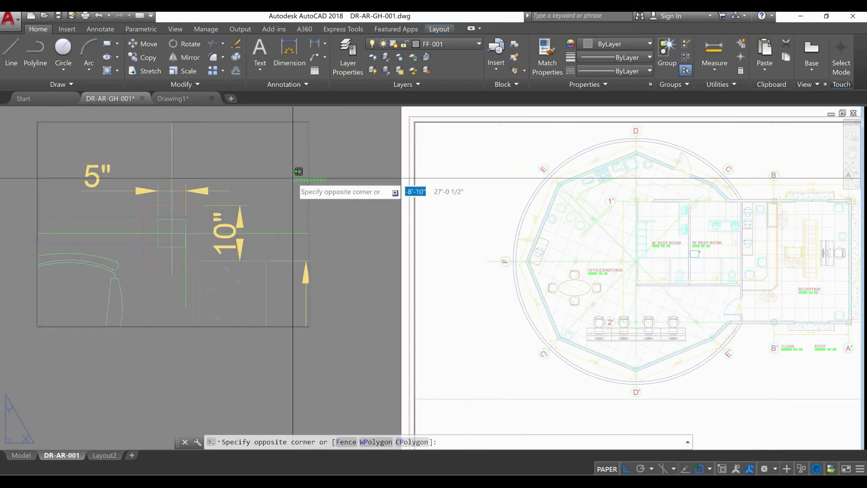
pyautogui.click(296, 179)
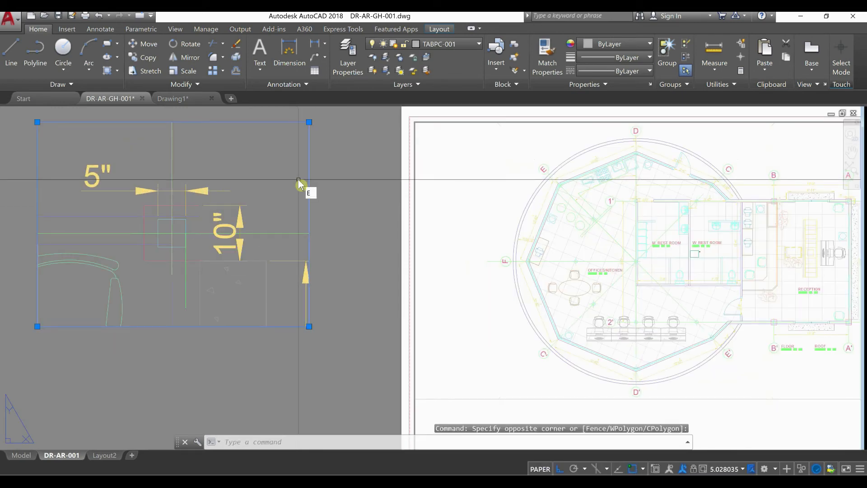
pyautogui.press('Return')
pyautogui.scroll(-2, 307, 185)
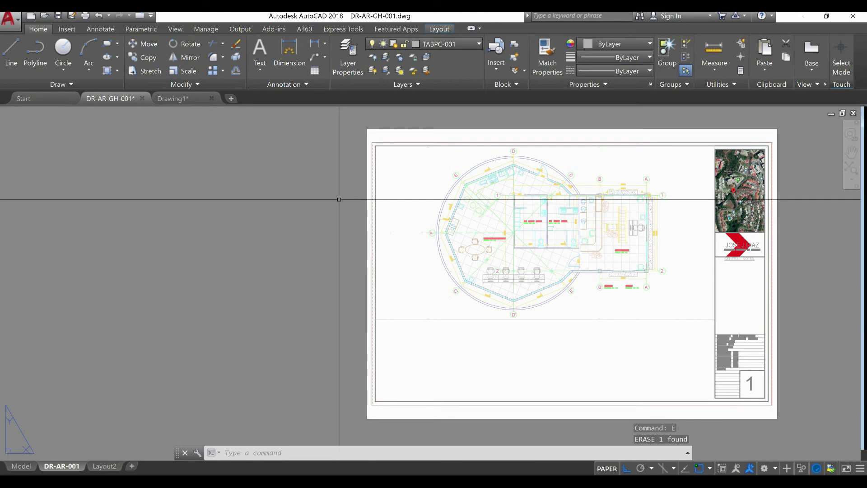
# Copy the shortened floor plan viewport horizontally to the empty area left of the sheet
pyautogui.click(513, 347)
pyautogui.click(472, 302)
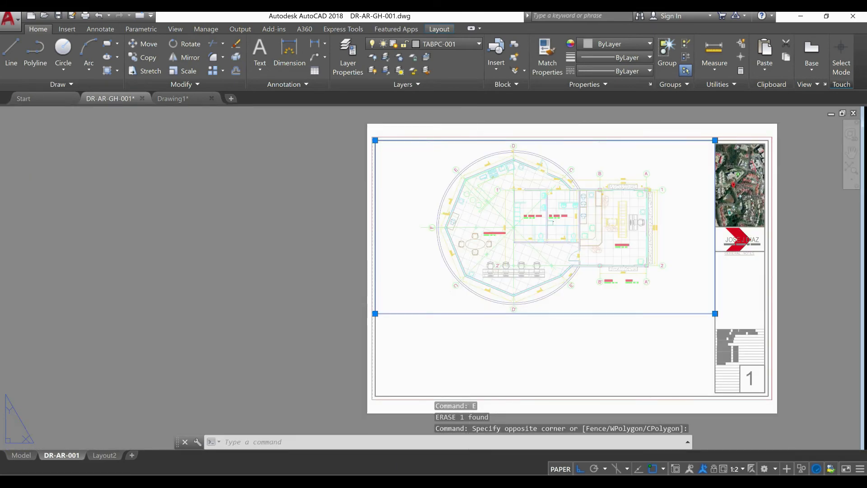
pyautogui.press('Return')
pyautogui.click(510, 317)
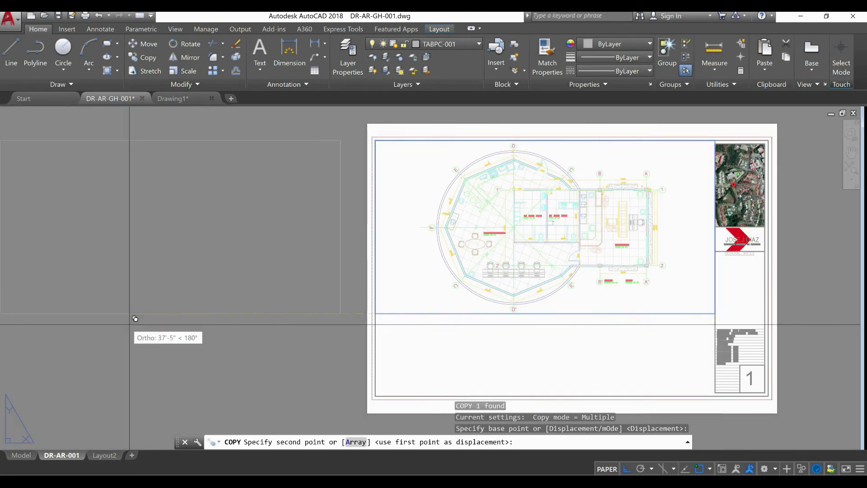
pyautogui.click(116, 317)
pyautogui.moveTo(172, 333); pyautogui.dragTo(270, 357, button='middle')
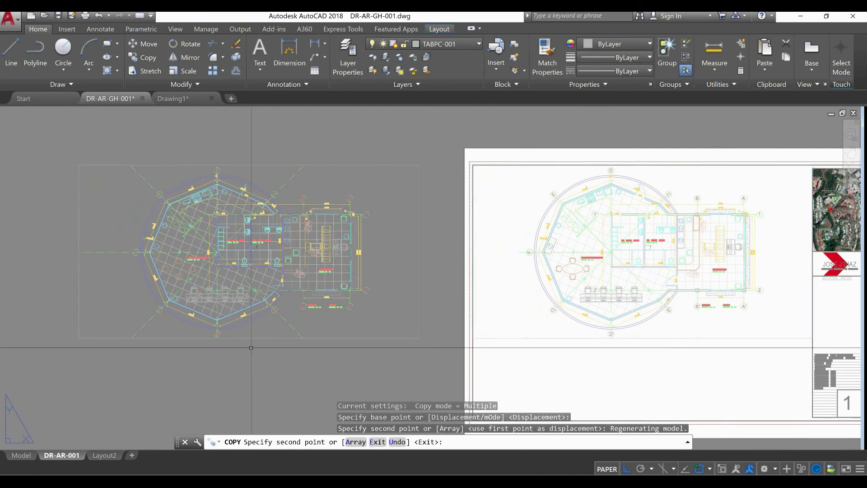
pyautogui.press('Escape')
pyautogui.press('Escape')
# Move the copied viewport so its upper-right corner lands on the midpoint of the floor plan viewport's lower edge
pyautogui.click(429, 342)
pyautogui.click(400, 327)
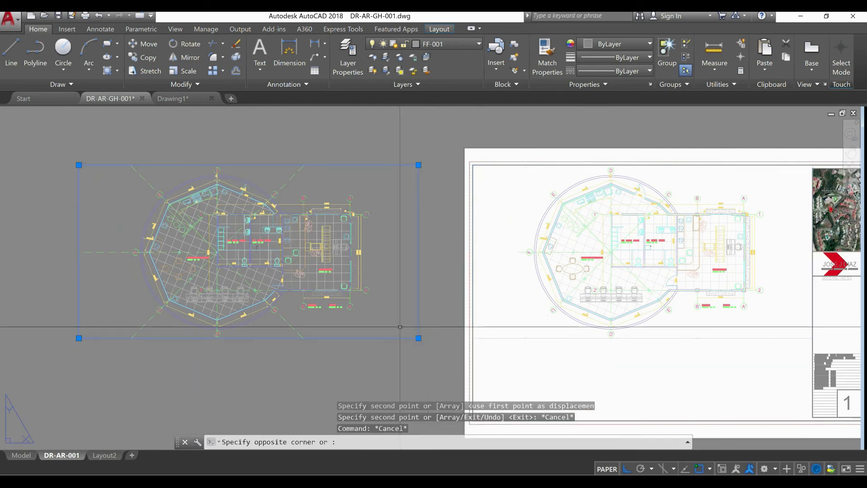
pyautogui.press('Return')
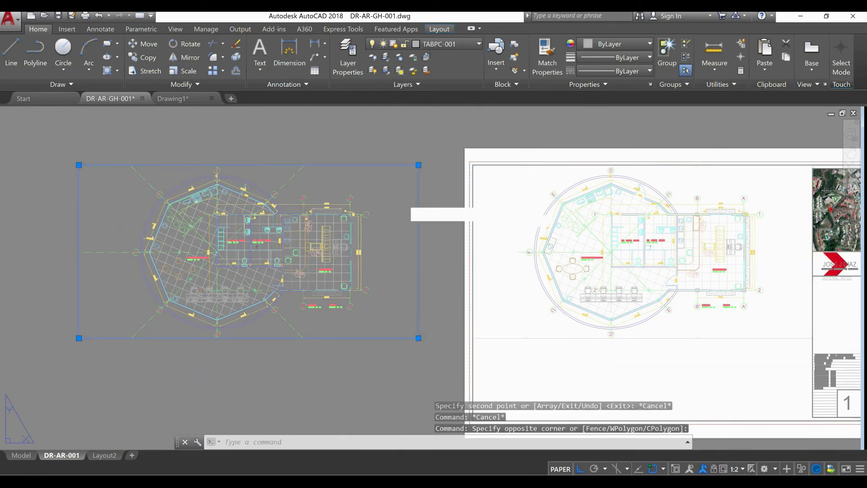
pyautogui.click(418, 183)
pyautogui.scroll(-6, 410, 197)
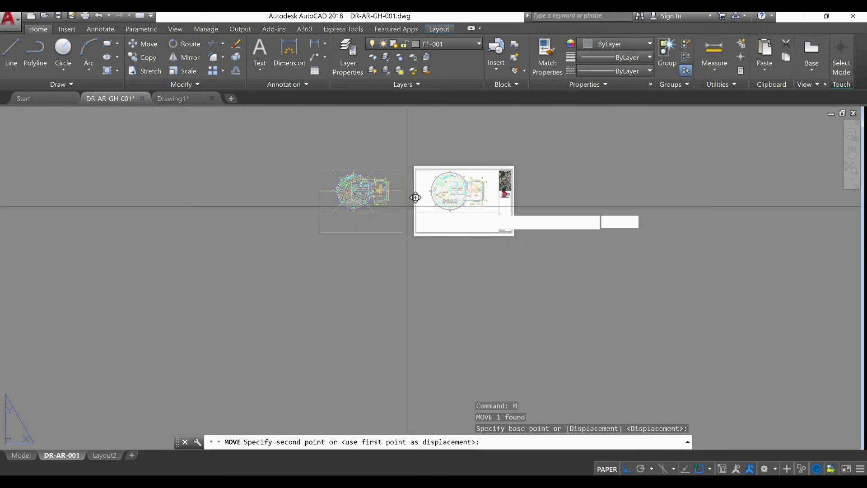
pyautogui.scroll(4, 470, 197)
pyautogui.click(475, 189)
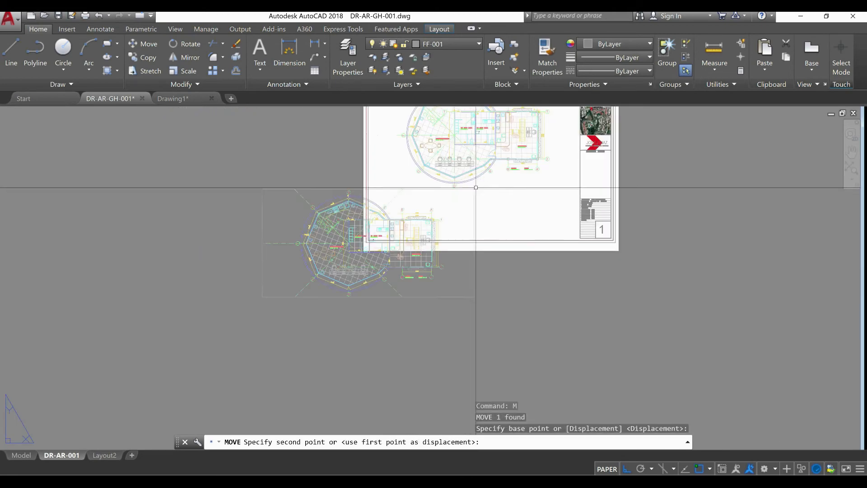
# Stretch the moved viewport's upper-left corner horizontally in to the sheet's inner border line
pyautogui.click(342, 333)
pyautogui.click(309, 283)
pyautogui.click(277, 188)
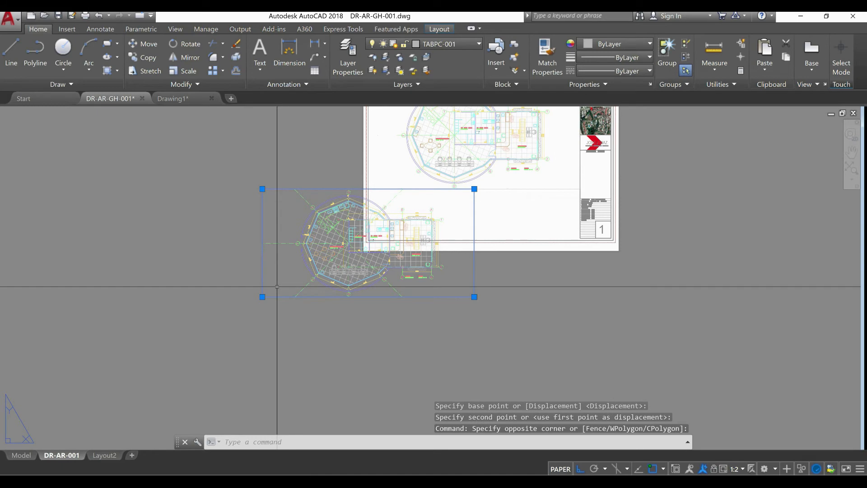
pyautogui.click(260, 186)
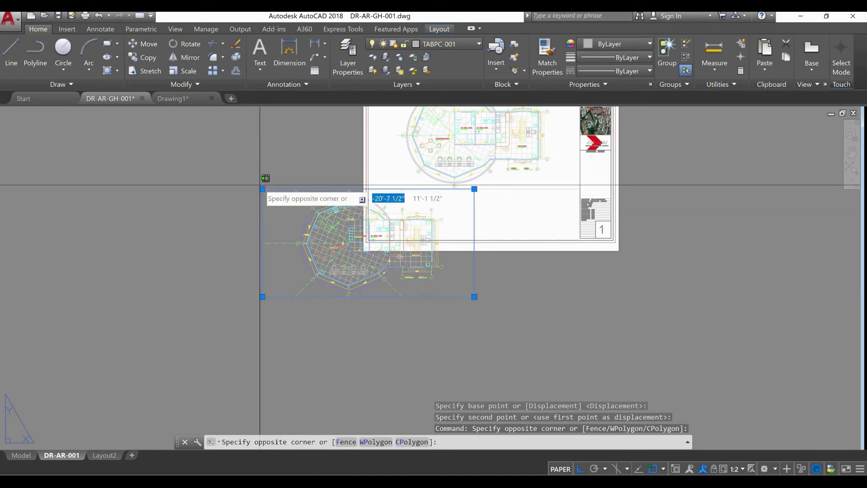
pyautogui.click(260, 186)
pyautogui.click(263, 189)
pyautogui.scroll(6, 340, 186)
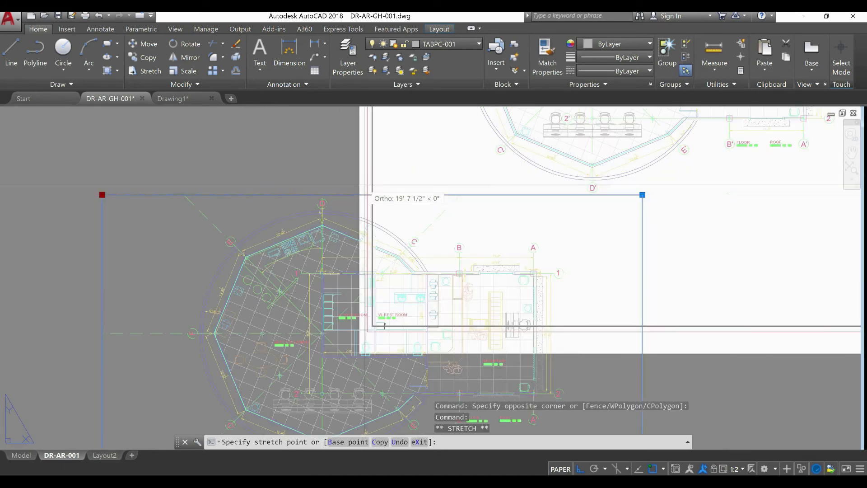
pyautogui.scroll(-5, 374, 196)
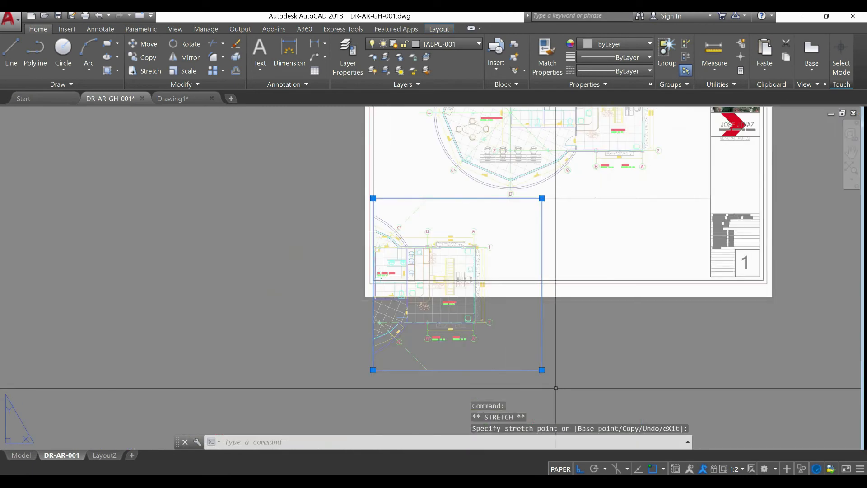
# Stretch the small viewport's lower-right corner up to the sheet's lower inner border line
pyautogui.click(542, 370)
pyautogui.scroll(4, 546, 276)
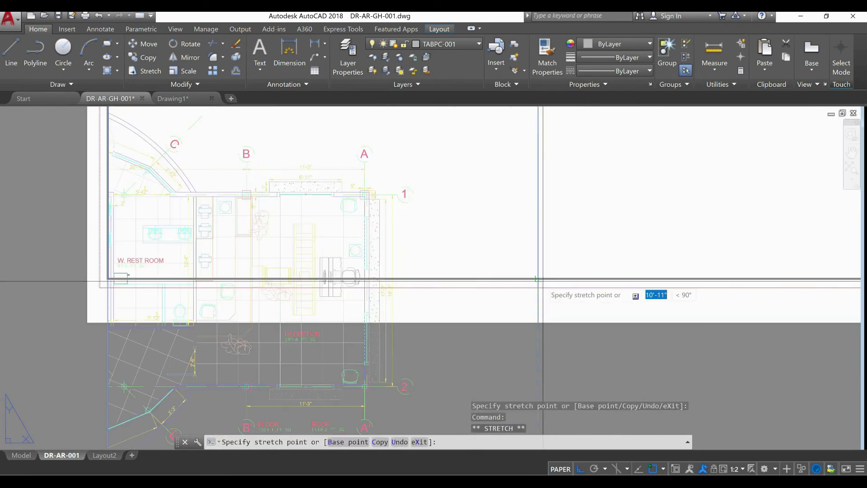
pyautogui.click(538, 279)
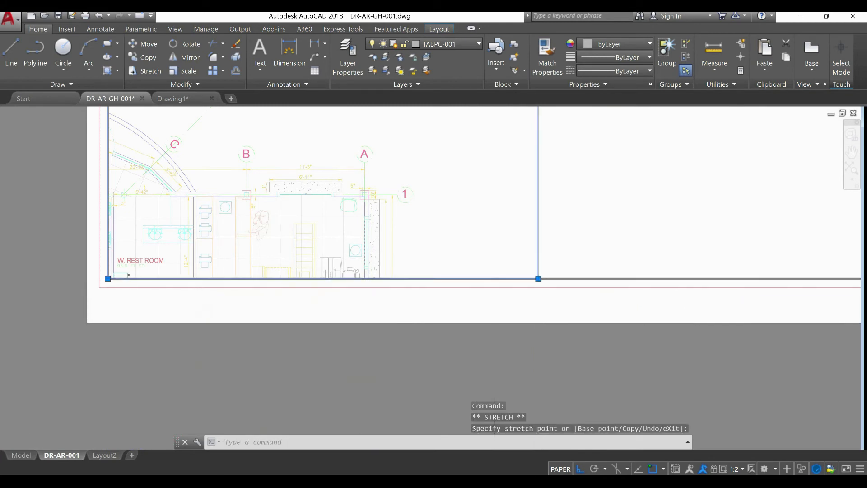
# Frame the small viewport's model view on the column with the 5" and 10" dimensions and return to paper space
pyautogui.scroll(-3, 428, 294)
pyautogui.scroll(2, 402, 285)
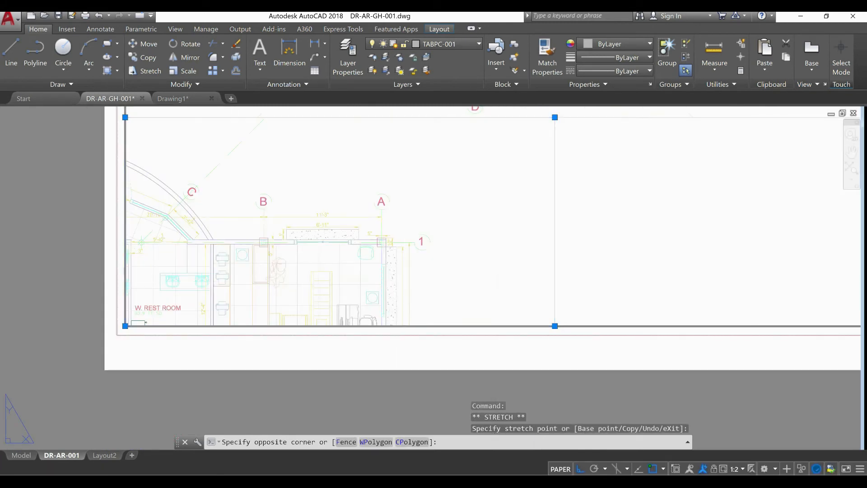
pyautogui.doubleClick(387, 261)
pyautogui.scroll(2, 386, 260)
pyautogui.scroll(4, 386, 260)
pyautogui.moveTo(387, 260)
pyautogui.mouseDown(button='middle')
pyautogui.moveTo(345, 315)
pyautogui.moveTo(383, 289)
pyautogui.mouseUp(button='middle')
pyautogui.scroll(4, 338, 301)
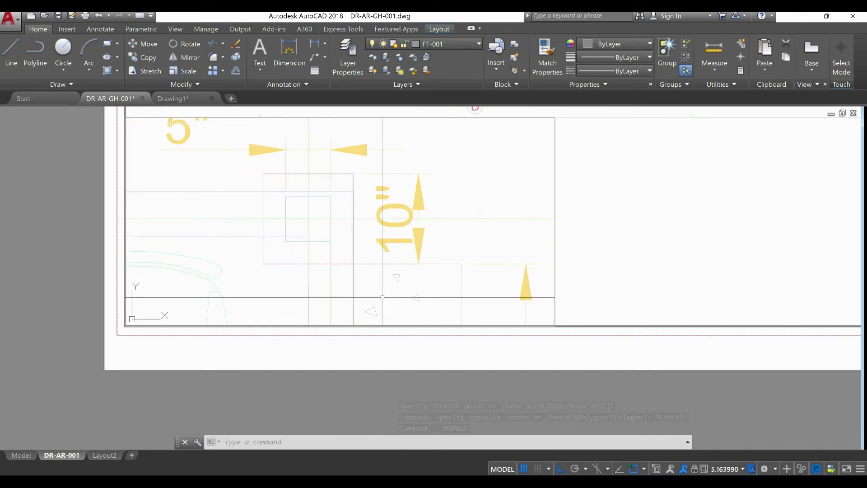
pyautogui.scroll(-2, 391, 270)
pyautogui.moveTo(384, 248); pyautogui.dragTo(385, 175, button='middle')
pyautogui.scroll(-2, 387, 187)
pyautogui.scroll(2, 364, 177)
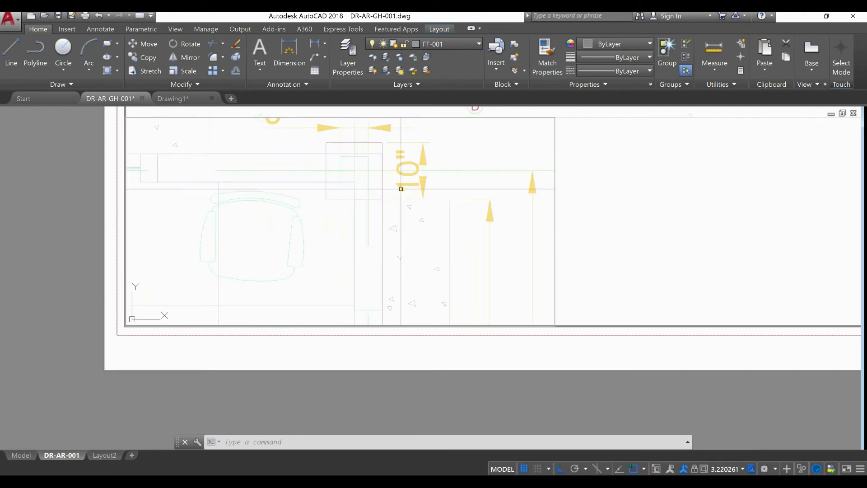
pyautogui.moveTo(379, 203)
pyautogui.mouseDown(button='middle')
pyautogui.moveTo(412, 215)
pyautogui.moveTo(414, 250)
pyautogui.moveTo(375, 263)
pyautogui.mouseUp(button='middle')
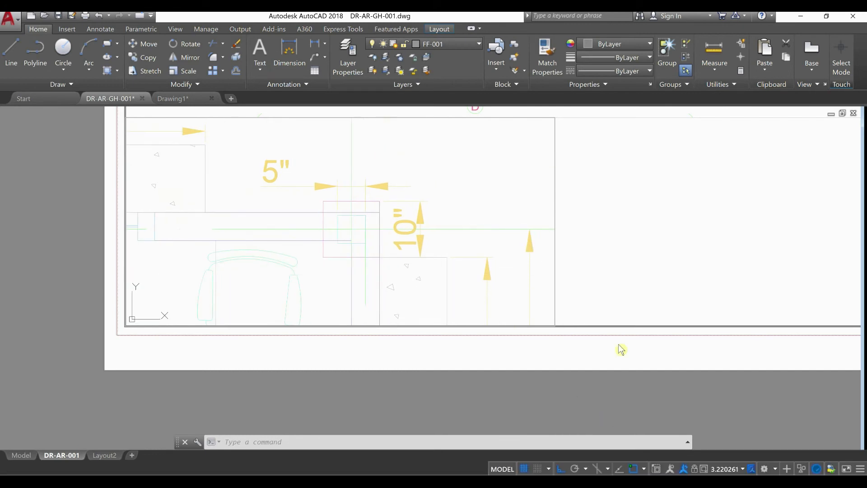
pyautogui.doubleClick(620, 298)
# Copy the column detail viewport beside itself, placing the copy's lower-left corner on the original's lower-right corner
pyautogui.scroll(-2, 531, 316)
pyautogui.scroll(-2, 531, 315)
pyautogui.moveTo(531, 314); pyautogui.dragTo(503, 337, button='middle')
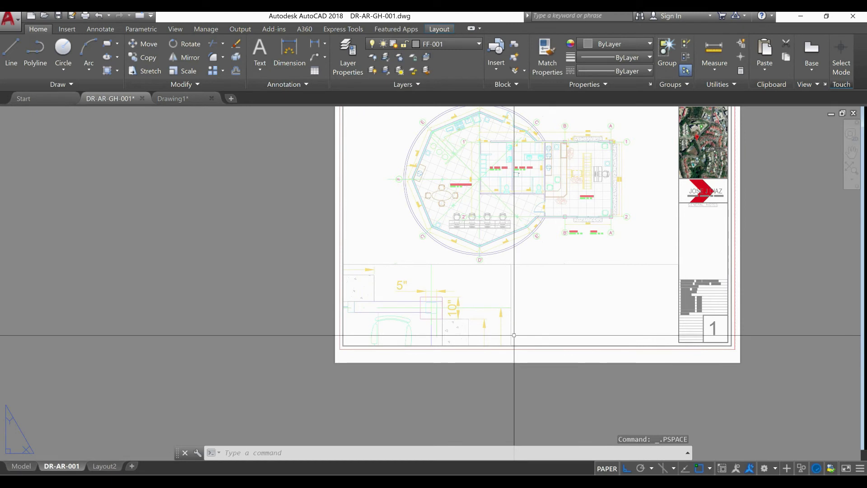
pyautogui.click(524, 325)
pyautogui.click(506, 315)
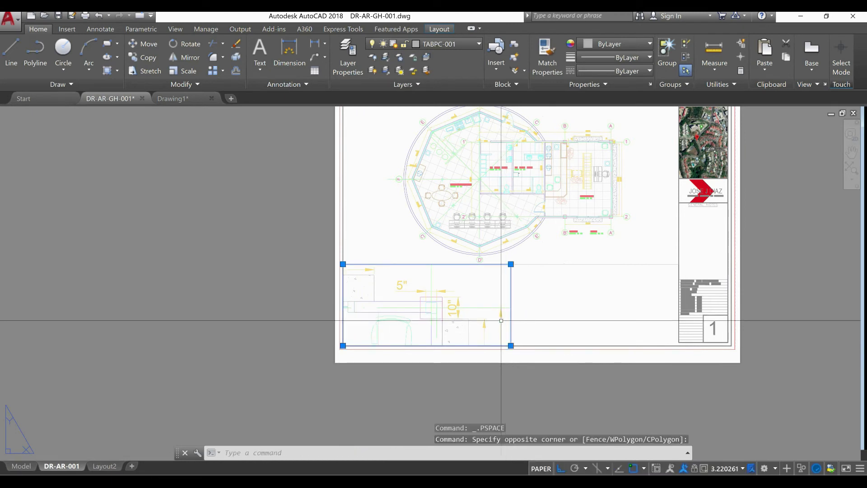
pyautogui.press('Return')
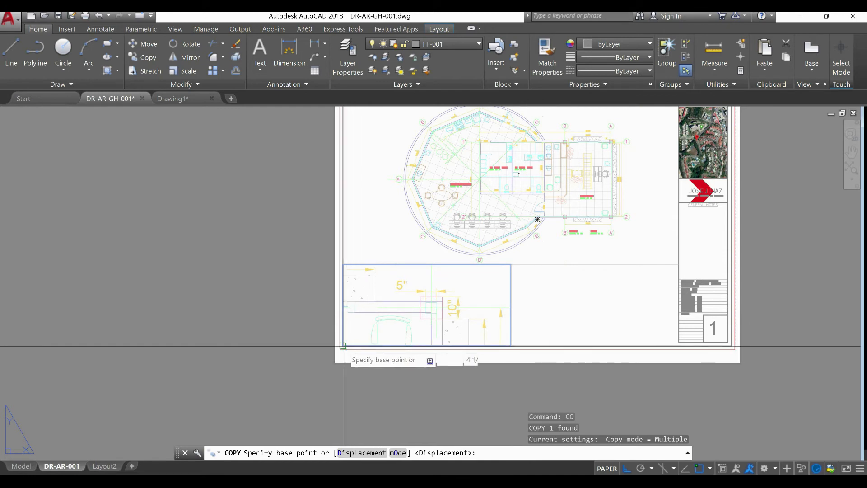
pyautogui.click(351, 346)
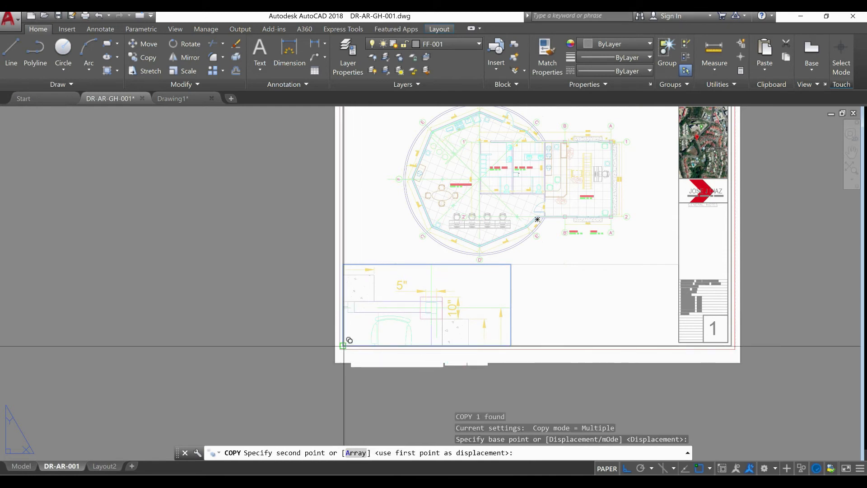
pyautogui.click(511, 345)
pyautogui.press('Escape')
# Frame the new viewport's model view on the window wall with the 6'-11" dimension and return to paper space
pyautogui.click(587, 312)
pyautogui.scroll(-2, 588, 312)
pyautogui.scroll(4, 590, 311)
pyautogui.scroll(-2, 590, 312)
pyautogui.doubleClick(589, 313)
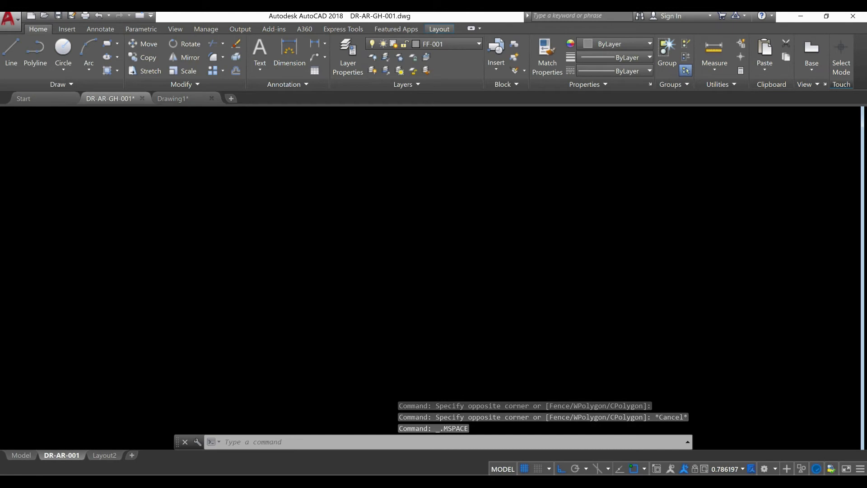
pyautogui.scroll(-6, 599, 302)
pyautogui.scroll(4, 604, 285)
pyautogui.scroll(-2, 598, 293)
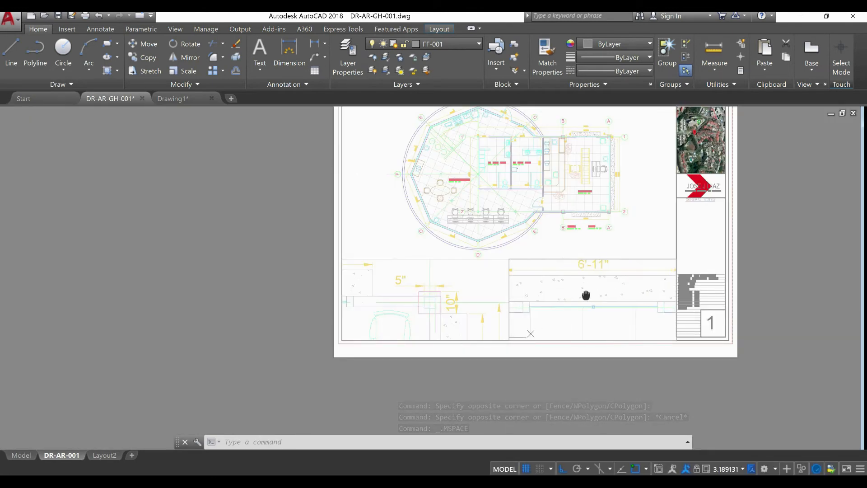
pyautogui.moveTo(599, 299); pyautogui.dragTo(601, 299, button='middle')
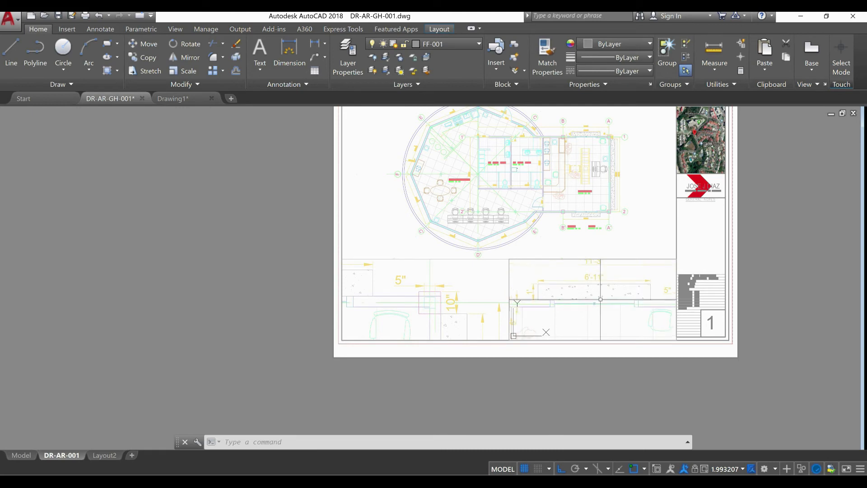
pyautogui.doubleClick(692, 415)
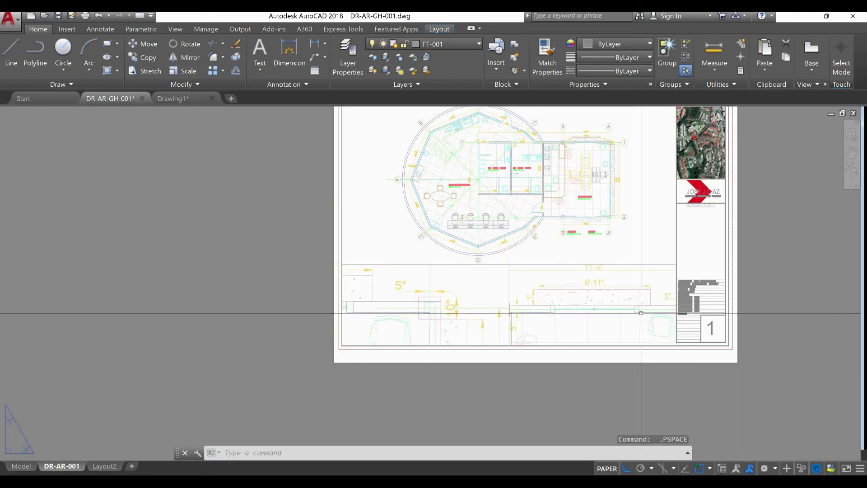
# Activate the main floor plan viewport, set its scale to 1:2, and return to paper space
pyautogui.scroll(2, 641, 312)
pyautogui.moveTo(636, 312); pyautogui.dragTo(658, 420, button='middle')
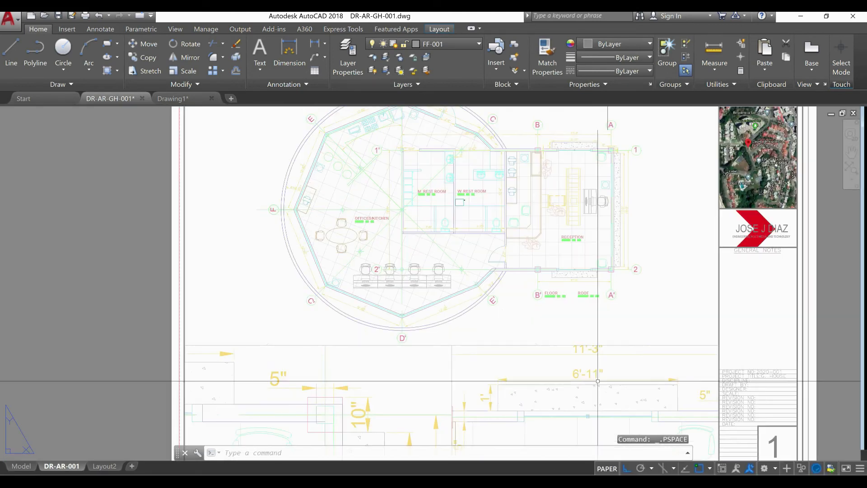
pyautogui.doubleClick(526, 312)
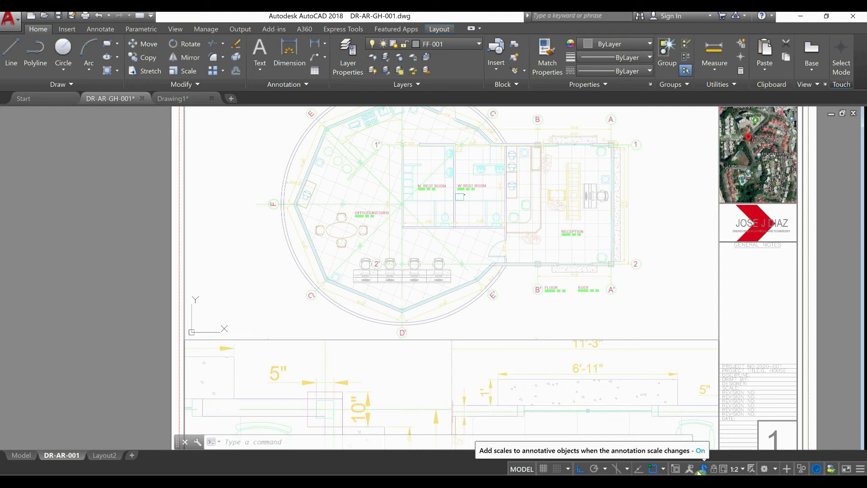
pyautogui.click(735, 469)
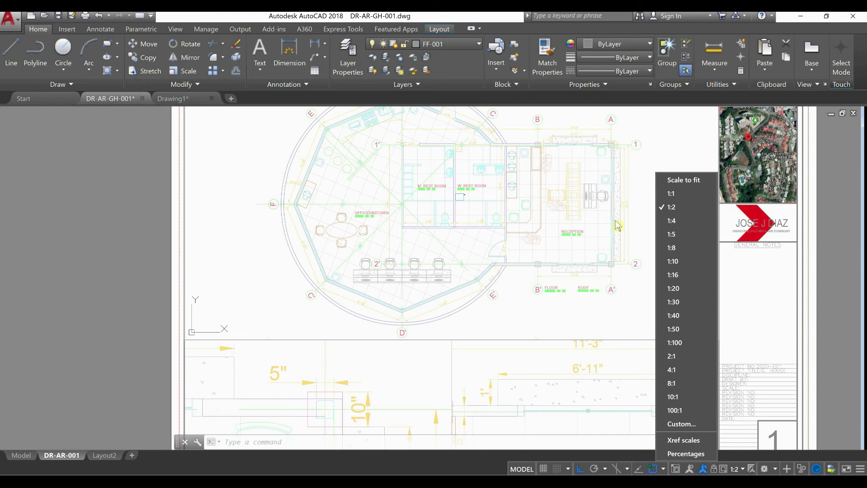
pyautogui.click(684, 219)
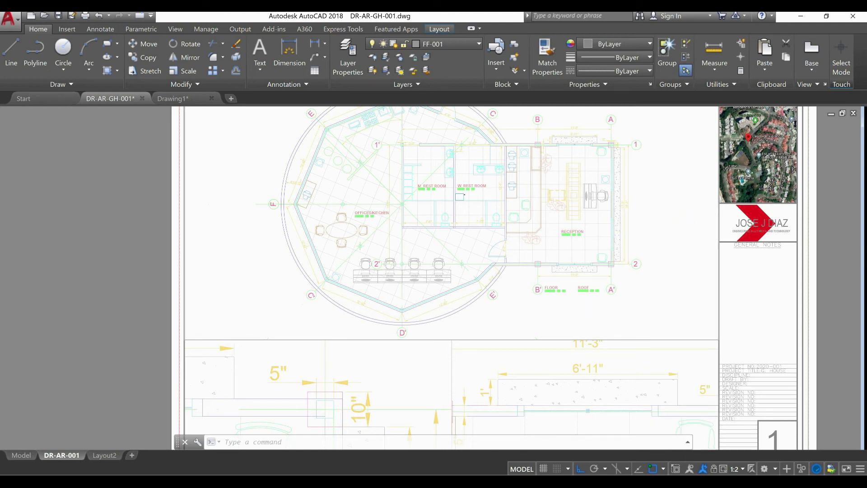
pyautogui.click(584, 297)
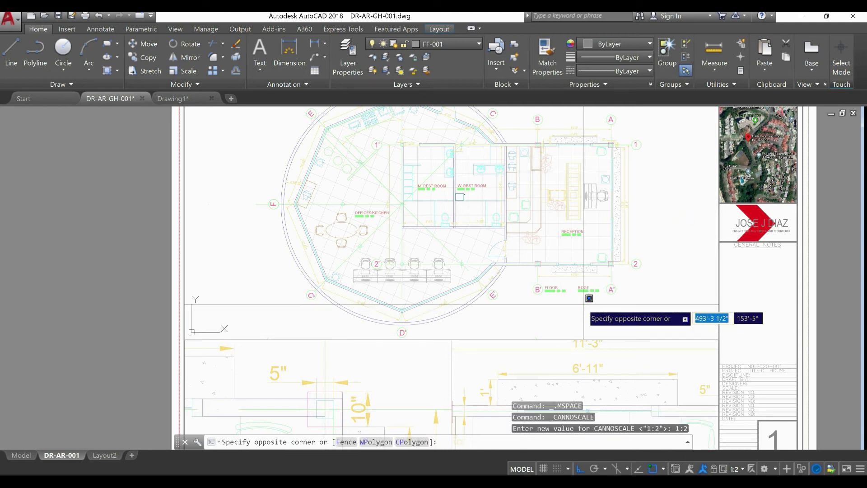
pyautogui.doubleClick(72, 329)
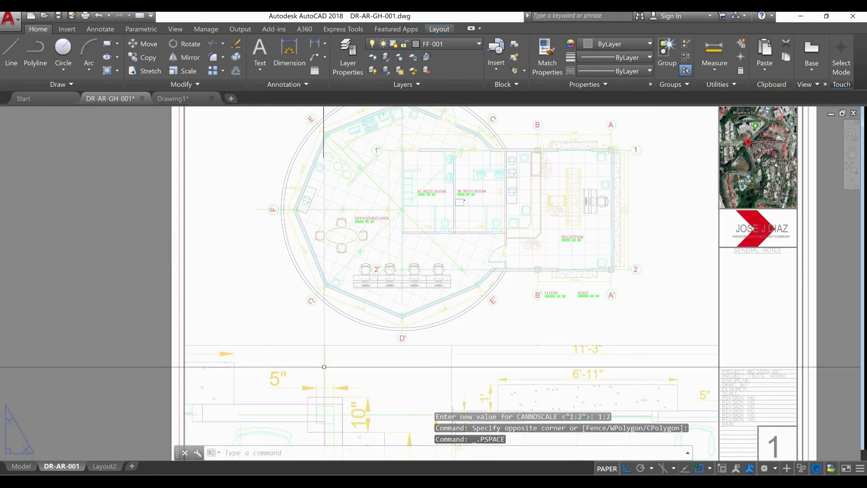
# Activate the column detail viewport, try the scales 1:8, 1:2 and 1:1 on it, and return to paper space
pyautogui.moveTo(333, 331); pyautogui.dragTo(336, 300, button='middle')
pyautogui.moveTo(359, 370)
pyautogui.mouseDown(button='middle')
pyautogui.moveTo(360, 305)
pyautogui.moveTo(382, 310)
pyautogui.moveTo(407, 294)
pyautogui.mouseUp(button='middle')
pyautogui.scroll(2, 362, 311)
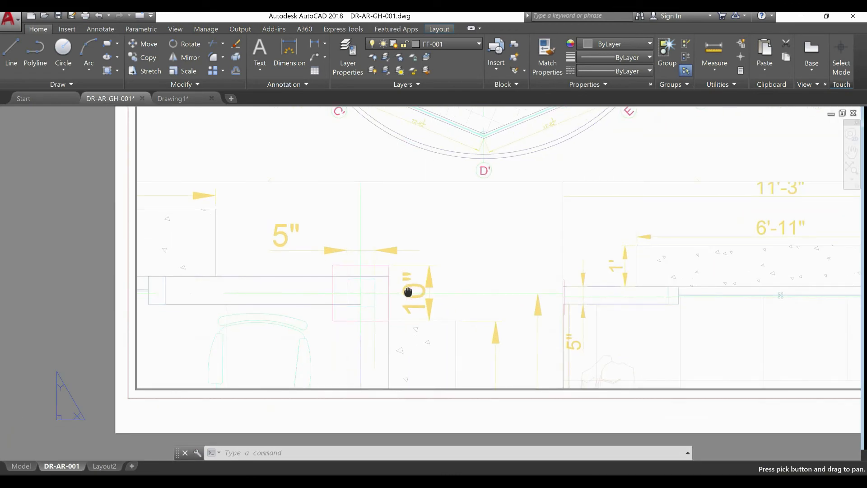
pyautogui.doubleClick(452, 238)
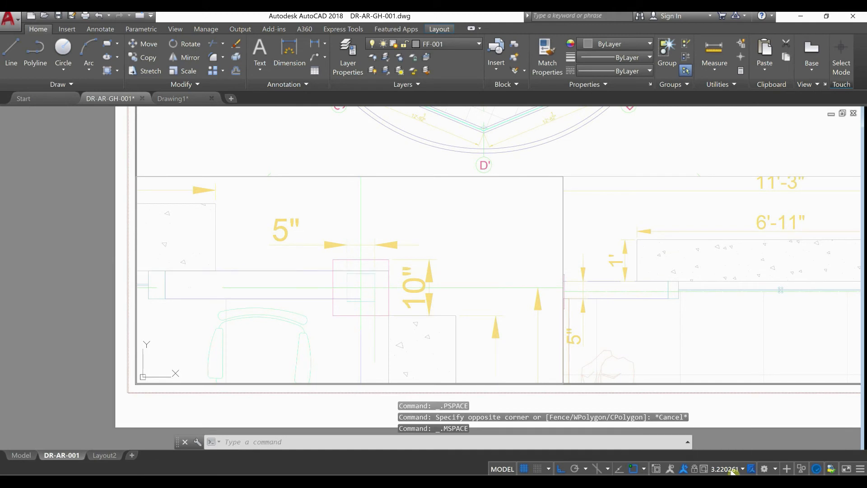
pyautogui.click(732, 470)
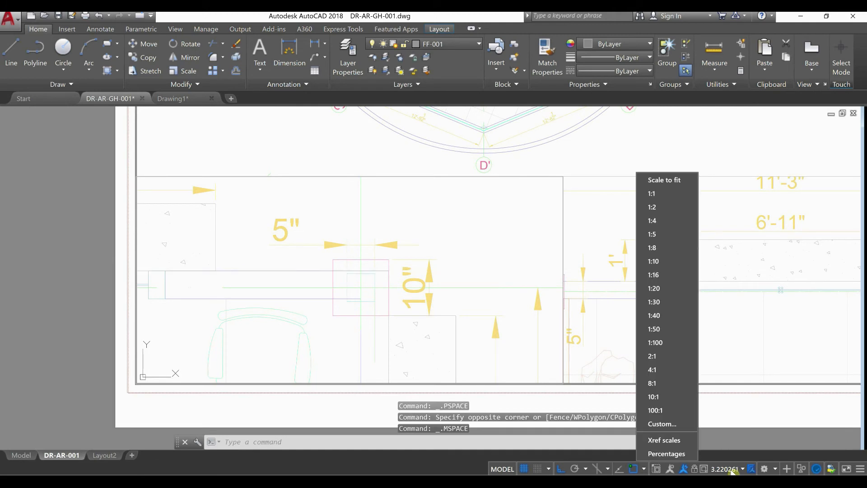
pyautogui.click(669, 247)
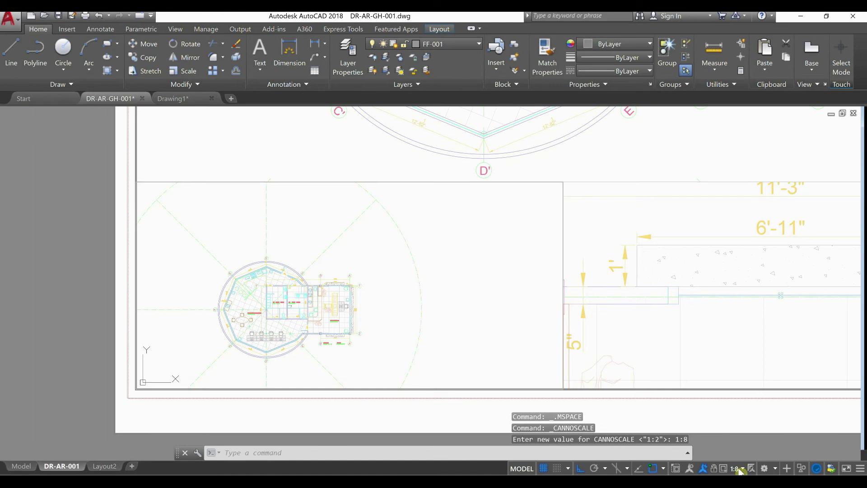
pyautogui.click(740, 470)
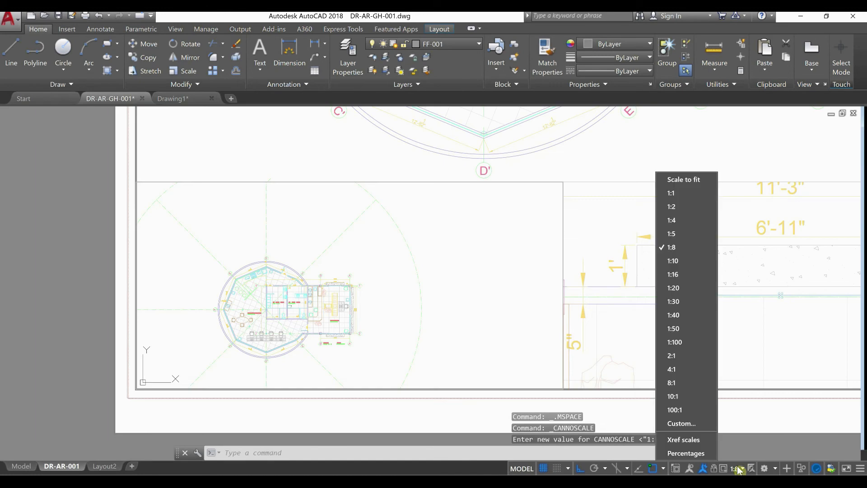
pyautogui.click(690, 209)
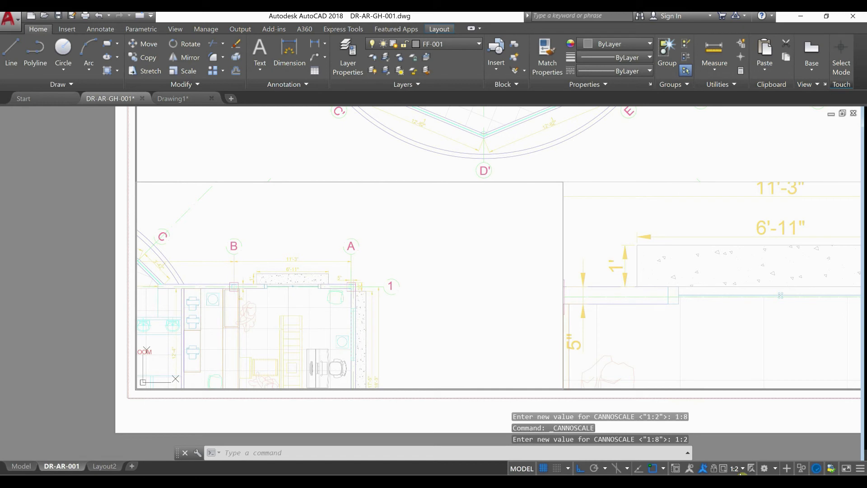
pyautogui.click(740, 470)
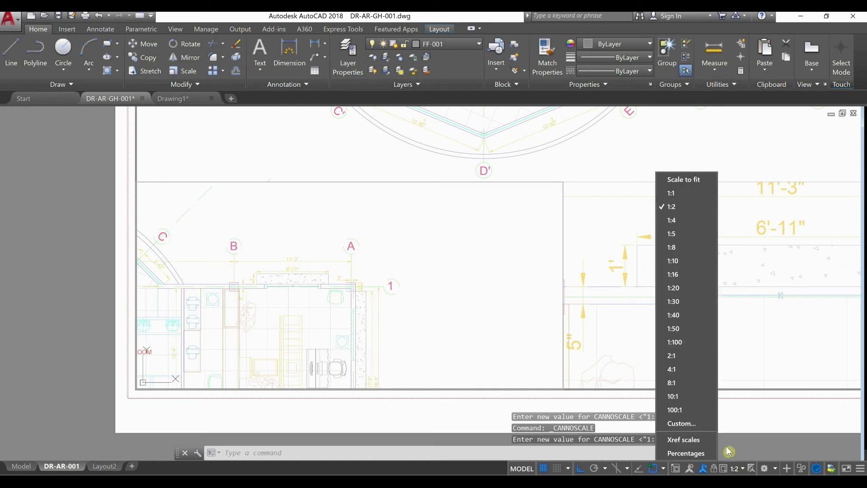
pyautogui.click(696, 193)
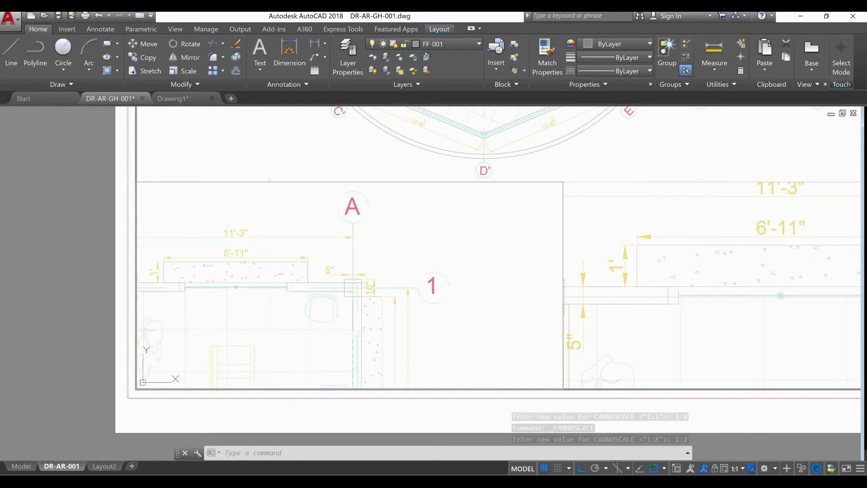
pyautogui.doubleClick(38, 349)
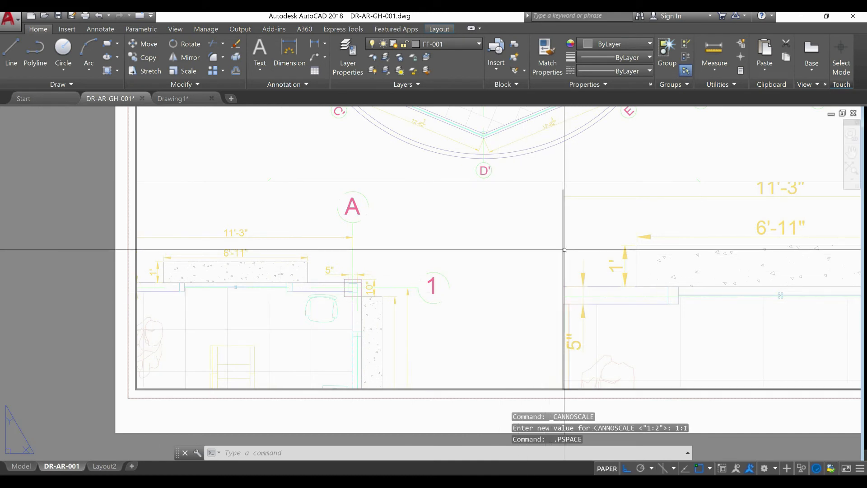
# Try narrowing the column detail viewport by stretching its lower-left corner inward and shifting its model view, and undo the changes
pyautogui.click(681, 259)
pyautogui.press('Escape')
pyautogui.press('Escape')
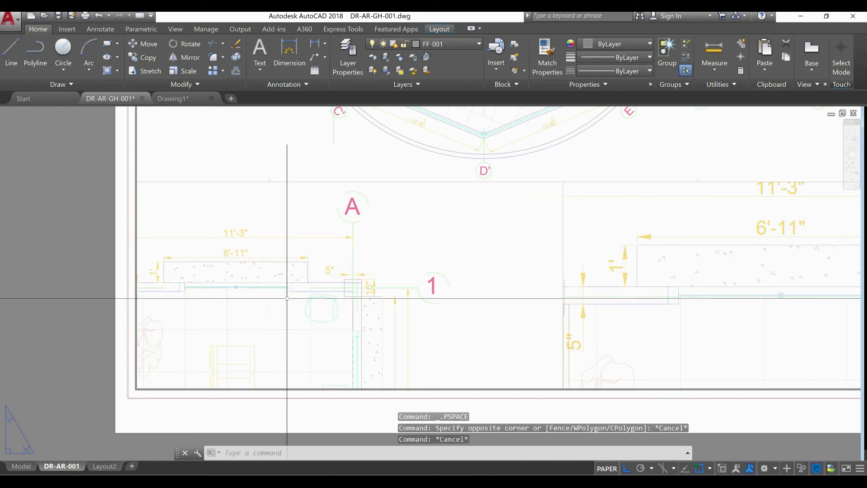
pyautogui.click(180, 182)
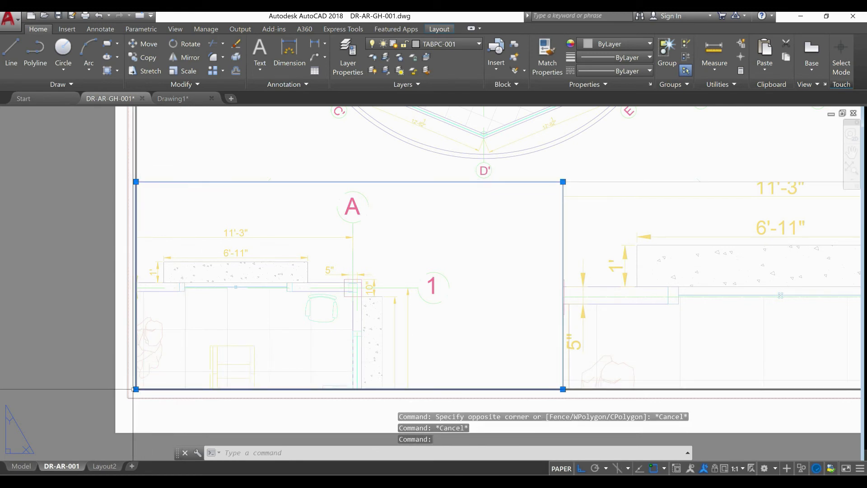
pyautogui.click(136, 389)
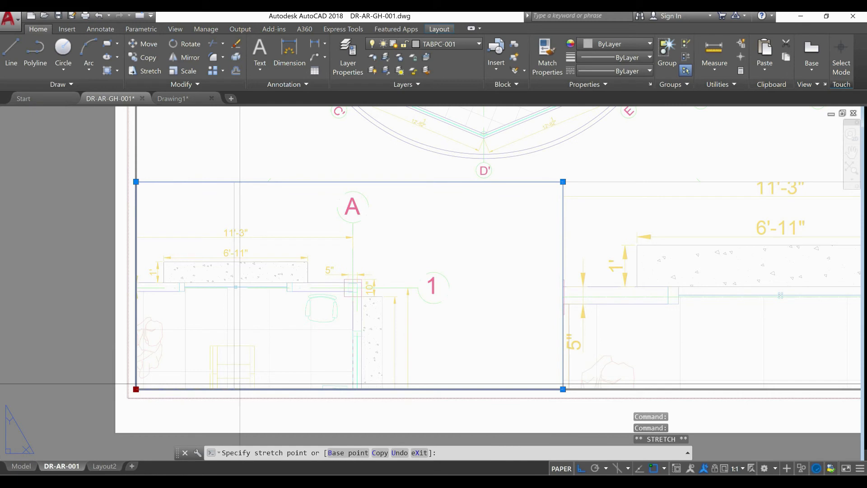
pyautogui.click(272, 388)
pyautogui.doubleClick(329, 347)
pyautogui.moveTo(329, 348)
pyautogui.mouseDown(button='middle')
pyautogui.moveTo(413, 348)
pyautogui.moveTo(393, 346)
pyautogui.mouseUp(button='middle')
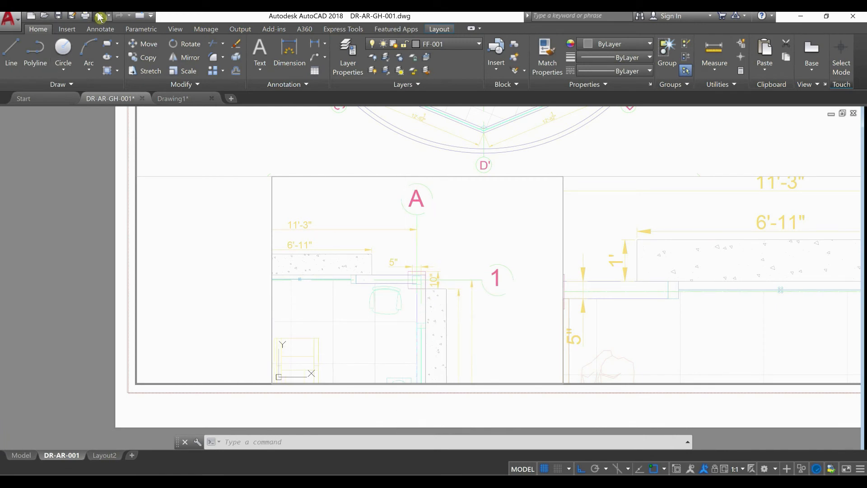
pyautogui.click(99, 17)
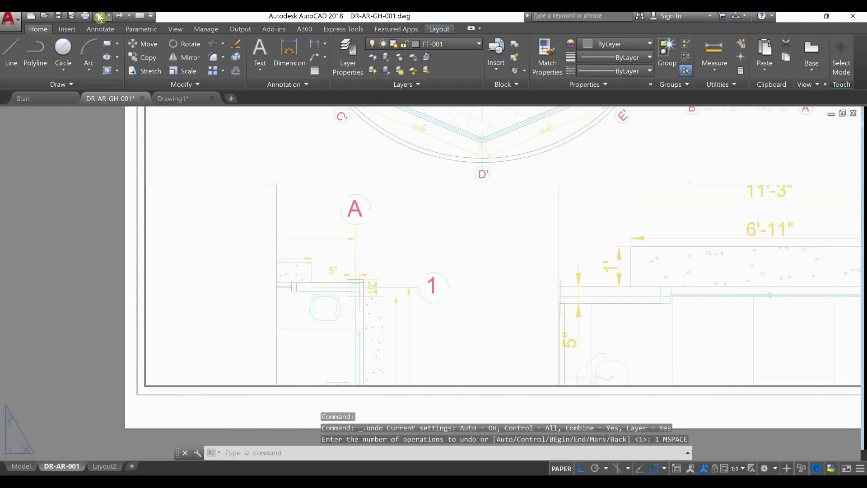
# Activate the column detail viewport, try scale 2:1, set the scale to 4:1, and return to paper space
pyautogui.doubleClick(470, 304)
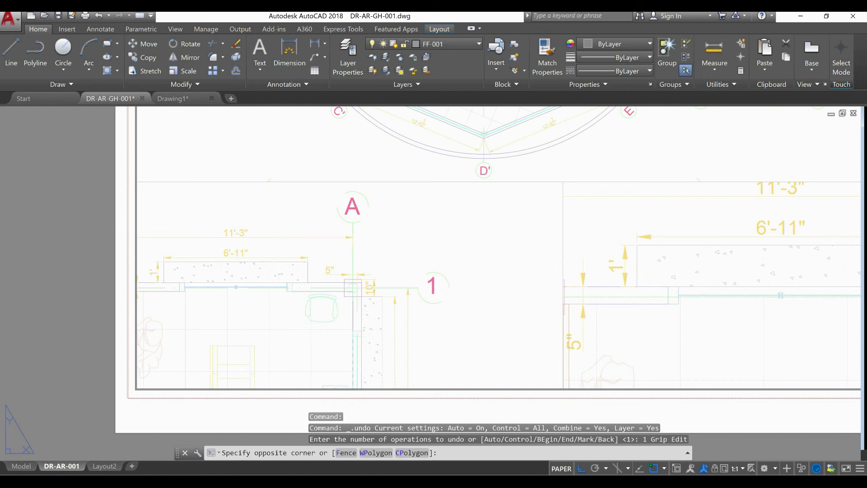
pyautogui.click(738, 470)
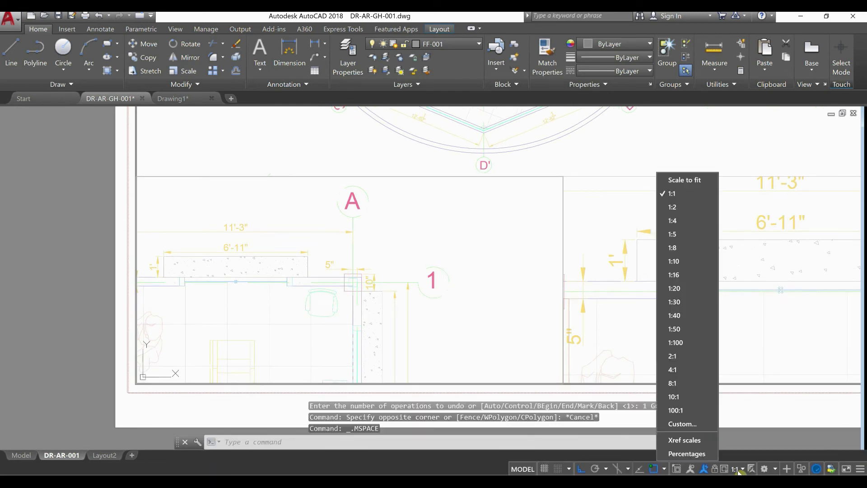
pyautogui.click(695, 357)
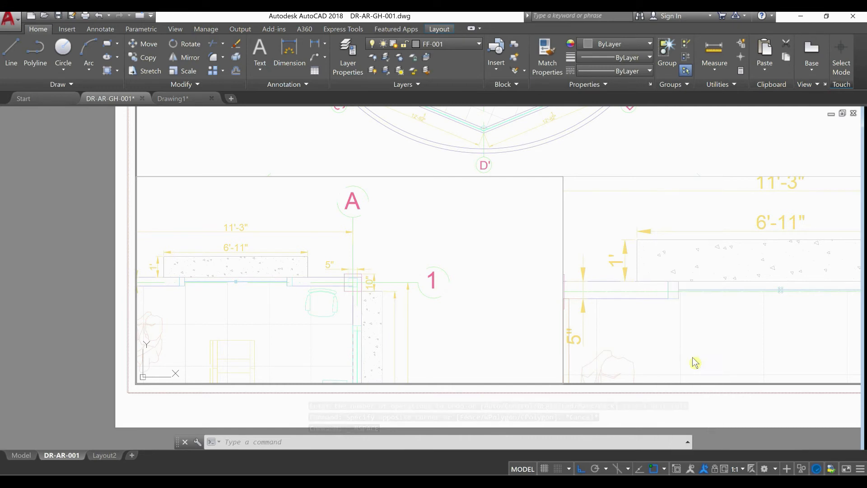
pyautogui.click(736, 470)
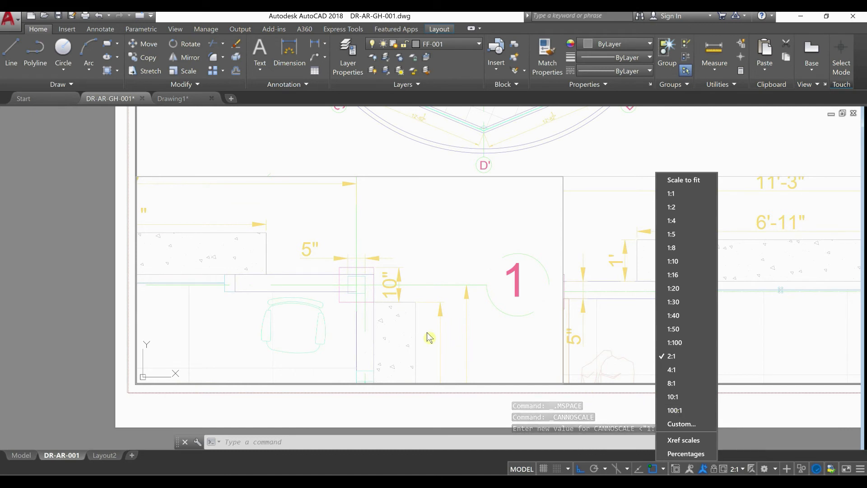
pyautogui.click(680, 357)
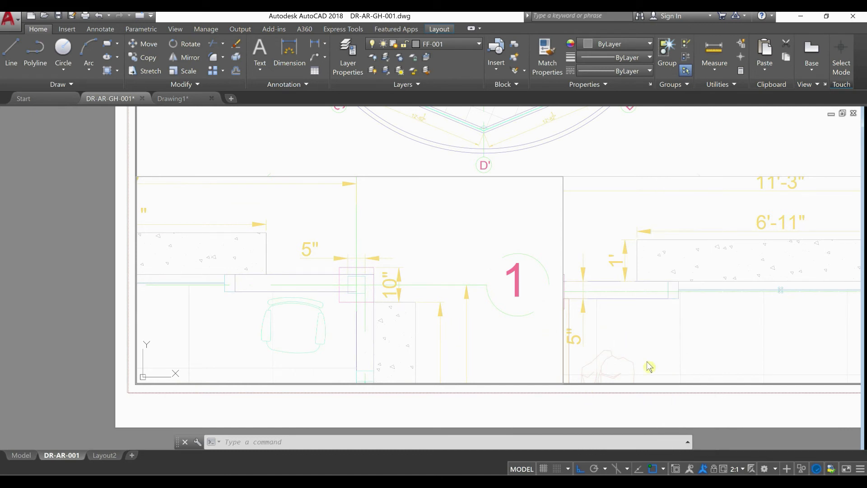
pyautogui.click(740, 471)
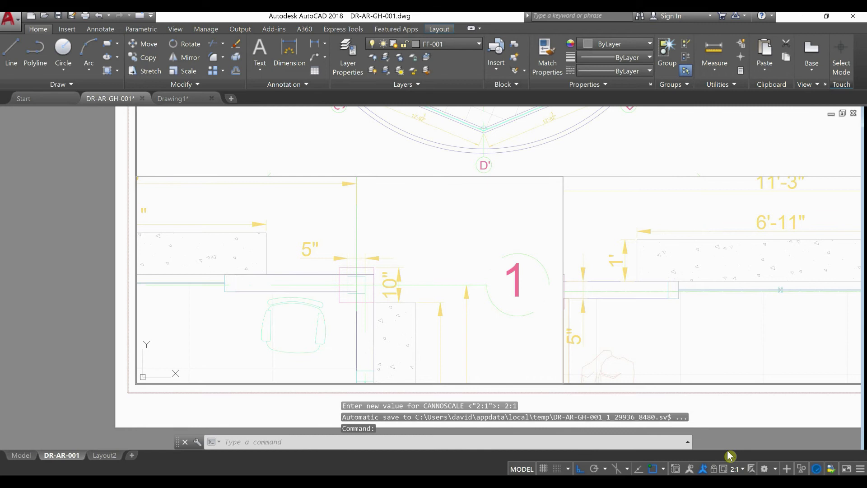
pyautogui.click(691, 370)
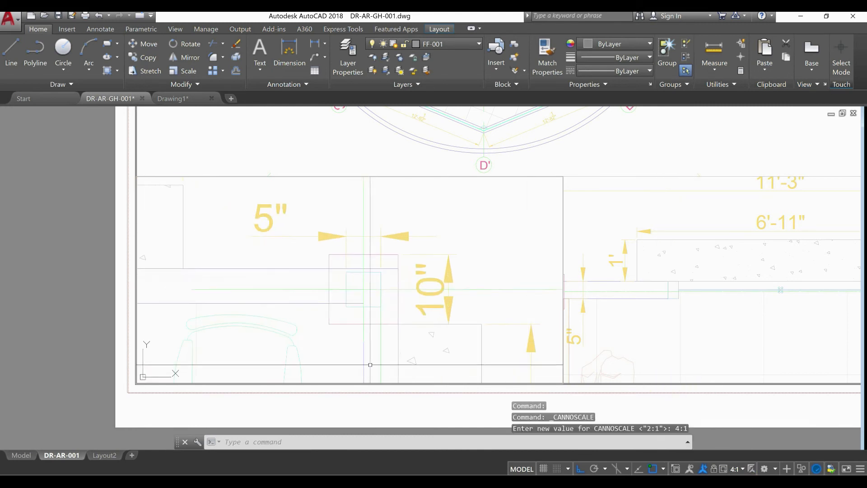
pyautogui.doubleClick(45, 301)
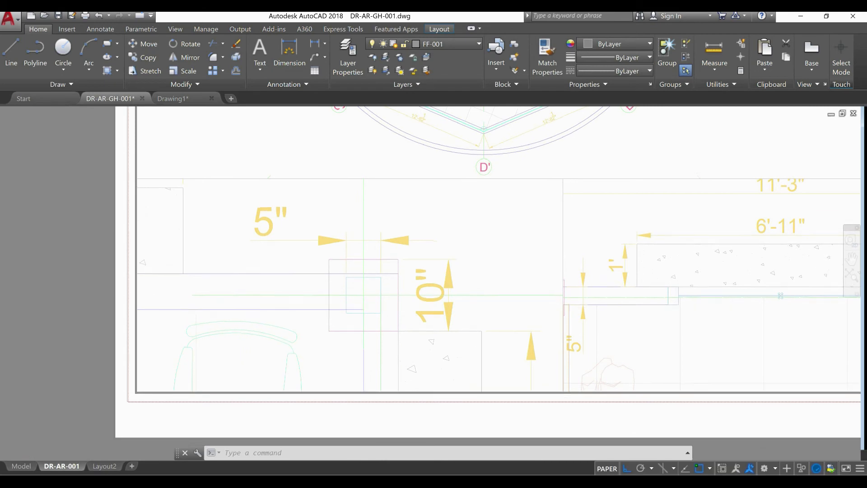
# Activate the window wall detail viewport with the 6'-11" dimension and set its scale to 2:1
pyautogui.scroll(-3, 273, 298)
pyautogui.moveTo(433, 317); pyautogui.dragTo(422, 340, button='middle')
pyautogui.scroll(1, 423, 341)
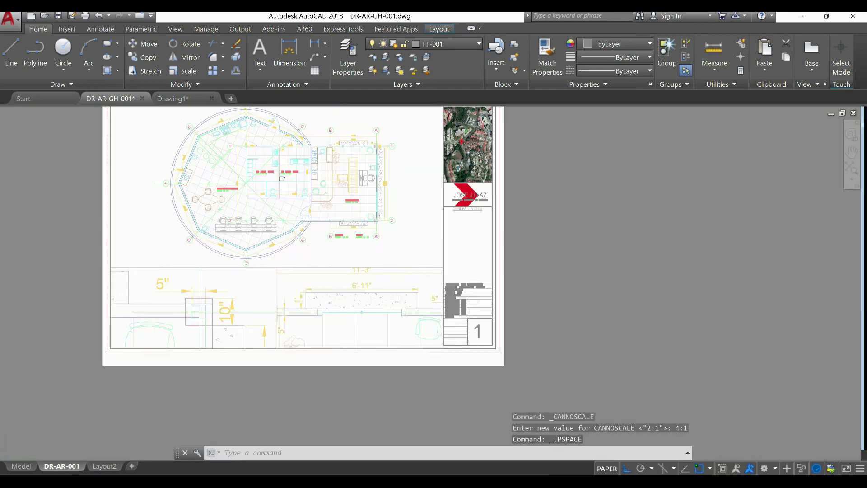
pyautogui.scroll(2, 425, 338)
pyautogui.doubleClick(376, 334)
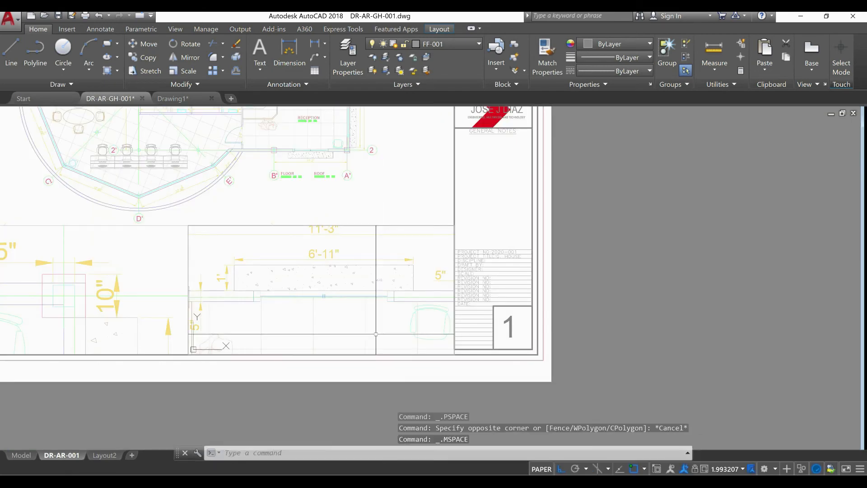
pyautogui.click(728, 469)
pyautogui.click(669, 360)
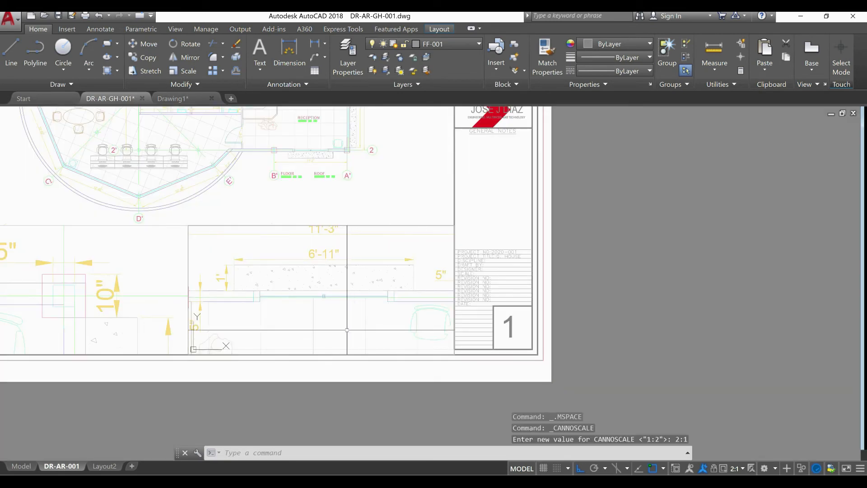
# Shift the window wall viewport's model view slightly upward to crop out the 11'-3" dimension and return to paper space
pyautogui.click(348, 322)
pyautogui.moveTo(344, 324); pyautogui.dragTo(345, 310, button='middle')
pyautogui.press('Escape')
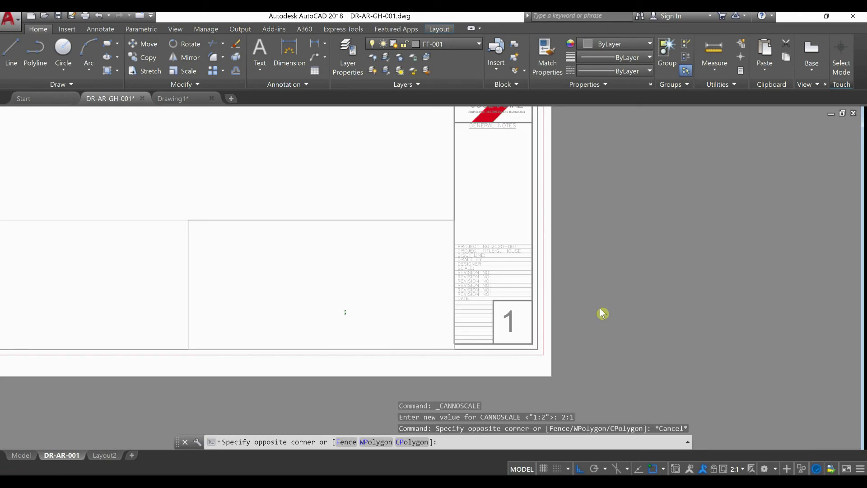
pyautogui.doubleClick(599, 313)
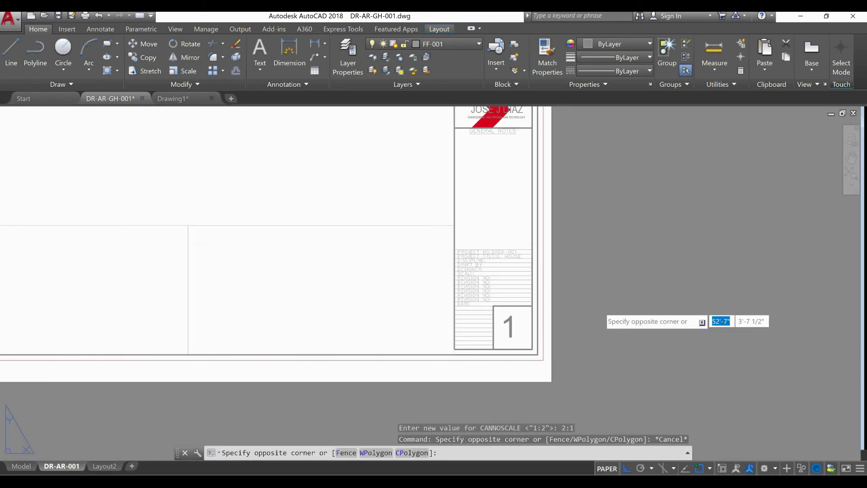
pyautogui.click(554, 221)
pyautogui.moveTo(312, 158); pyautogui.dragTo(416, 217, button='middle')
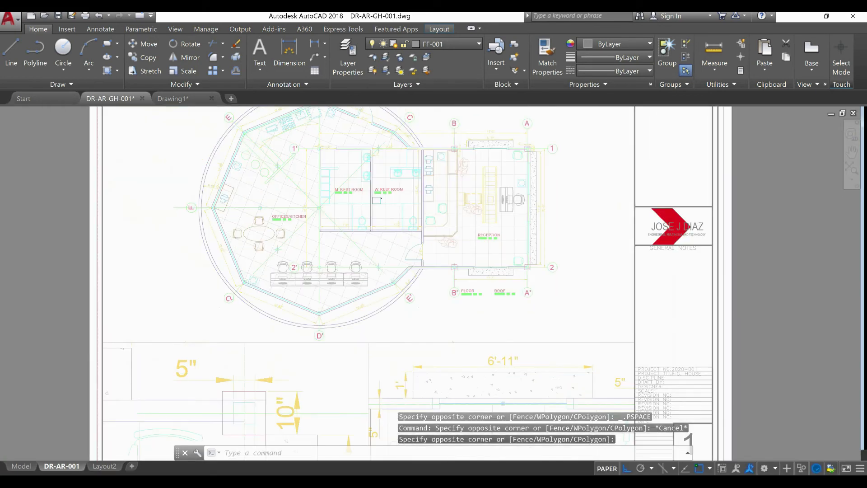
# Create a new layer named TEX-002 and set its color to blue
pyautogui.click(343, 60)
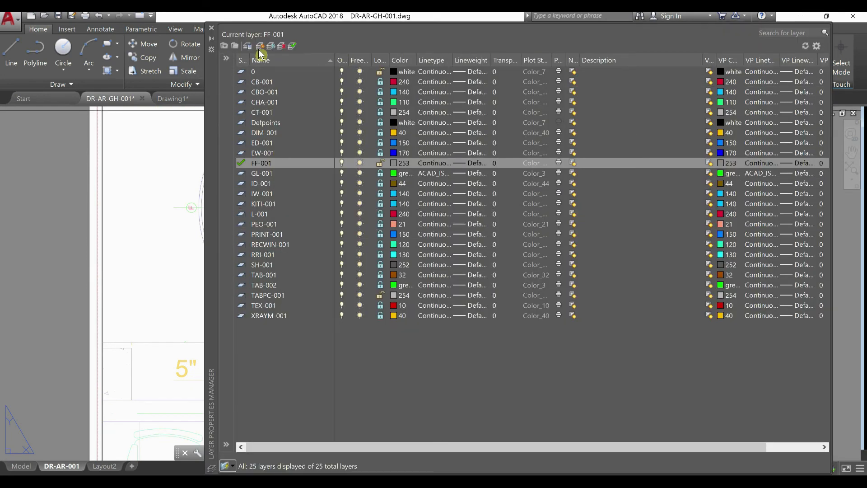
pyautogui.click(261, 47)
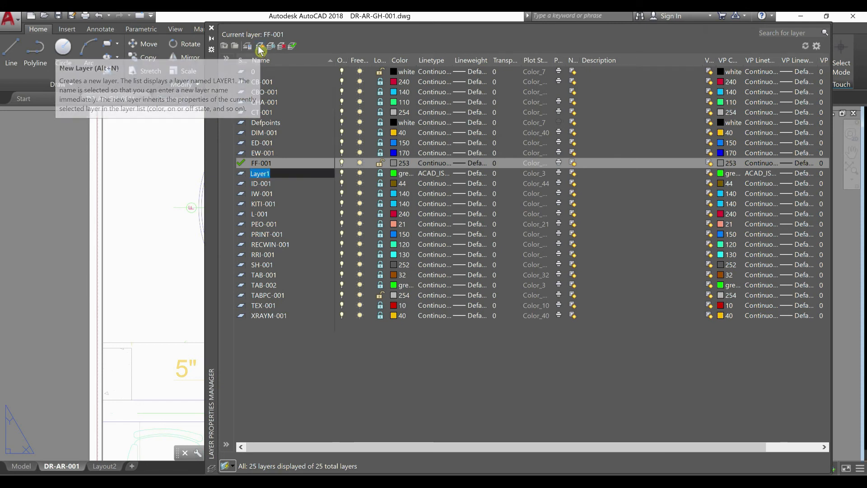
pyautogui.write('TE')
pyautogui.write('XT-')
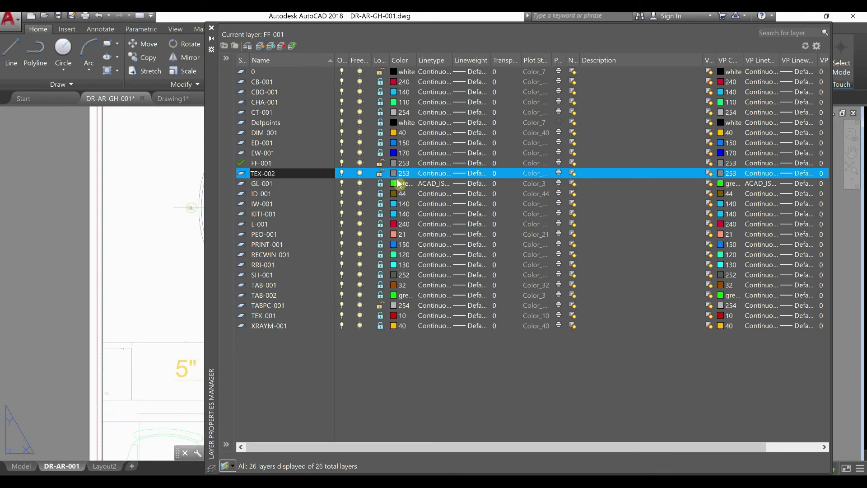
pyautogui.press('Return')
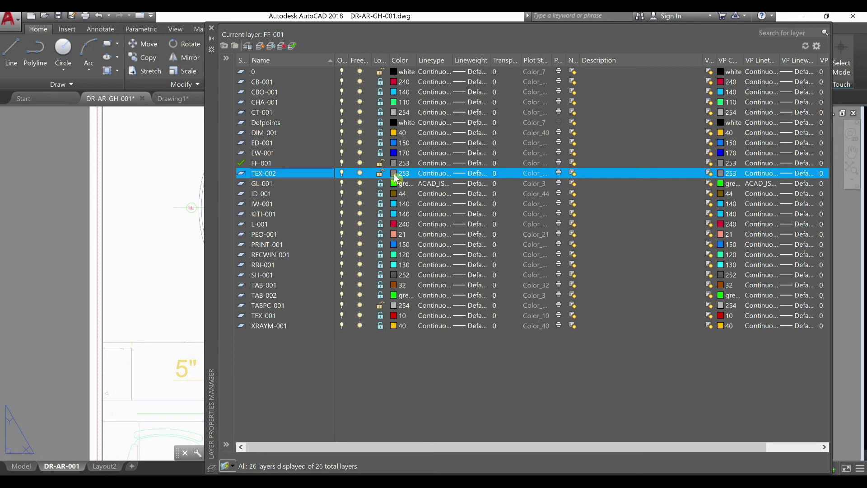
pyautogui.click(395, 174)
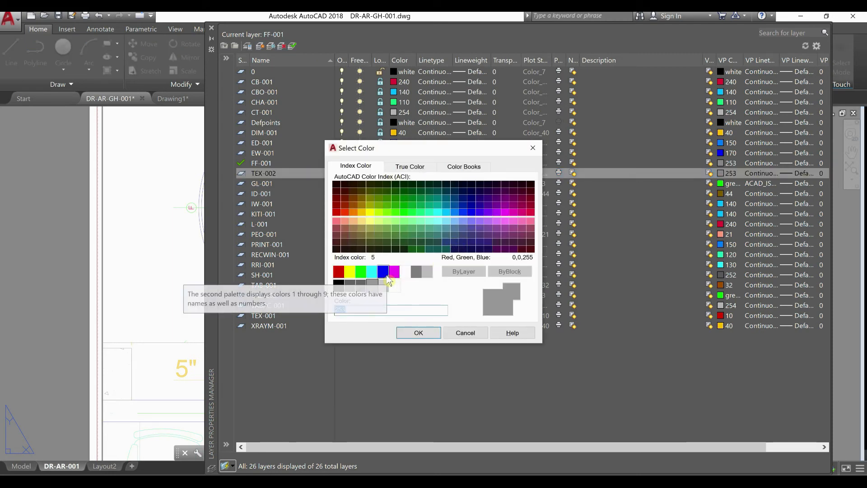
pyautogui.click(387, 277)
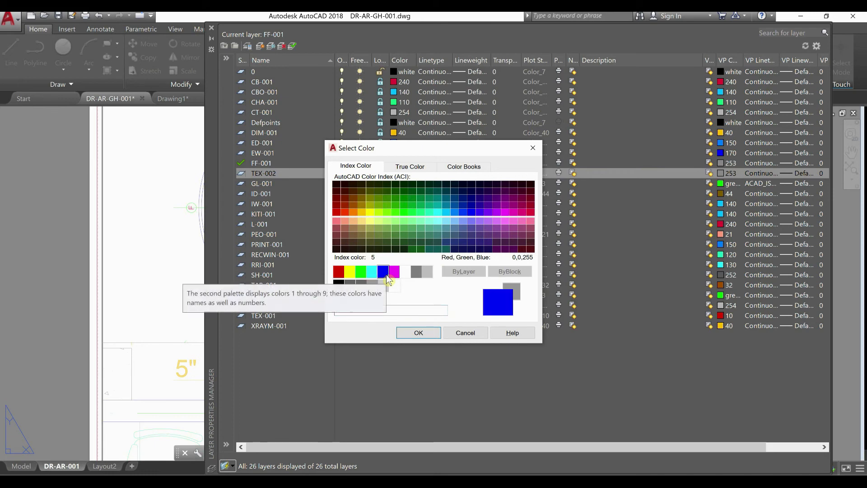
pyautogui.click(420, 334)
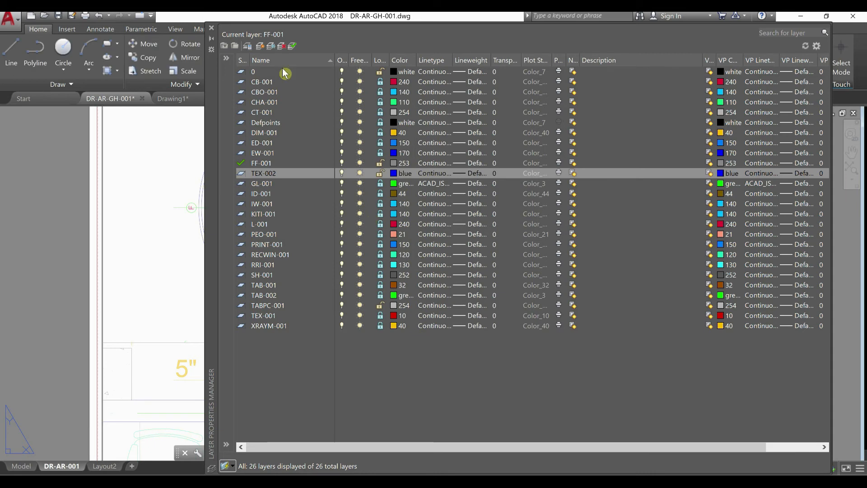
# Make TEX-002 the current layer and close the layer manager
pyautogui.click(292, 46)
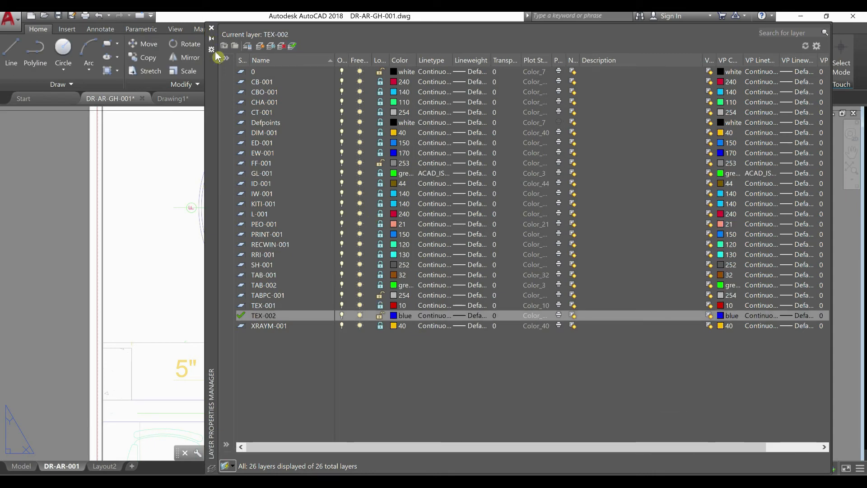
pyautogui.click(212, 28)
pyautogui.scroll(4, 118, 335)
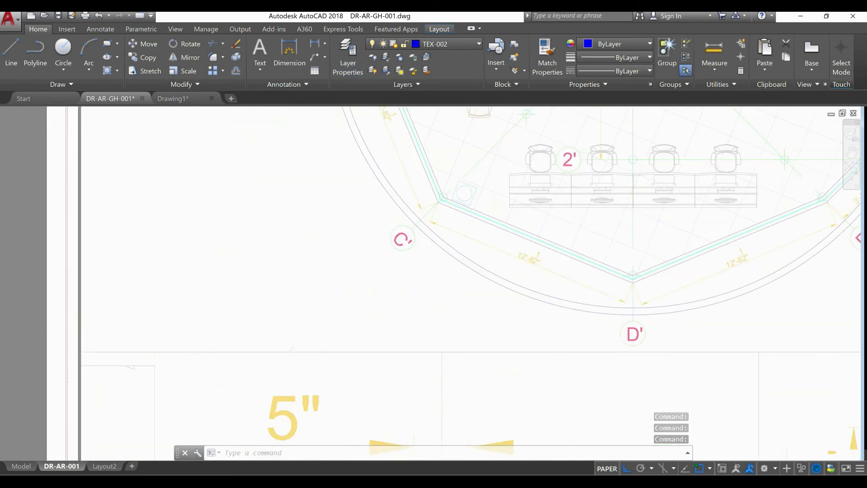
pyautogui.scroll(4, 170, 335)
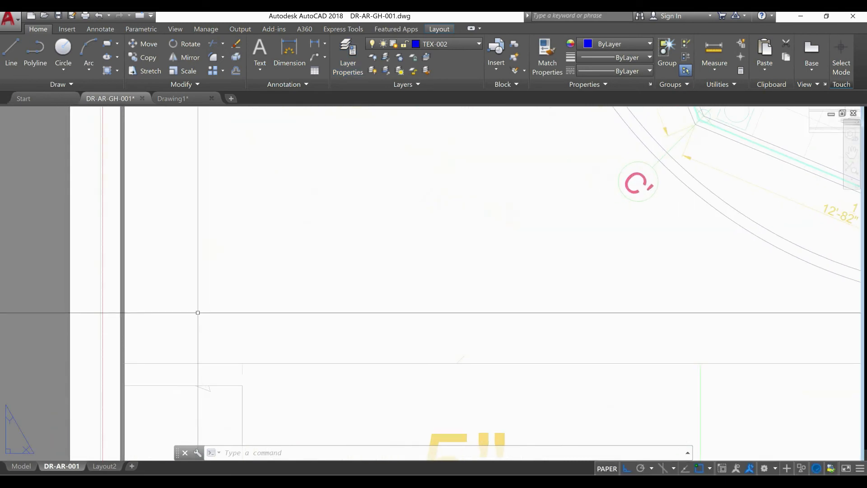
pyautogui.click(234, 337)
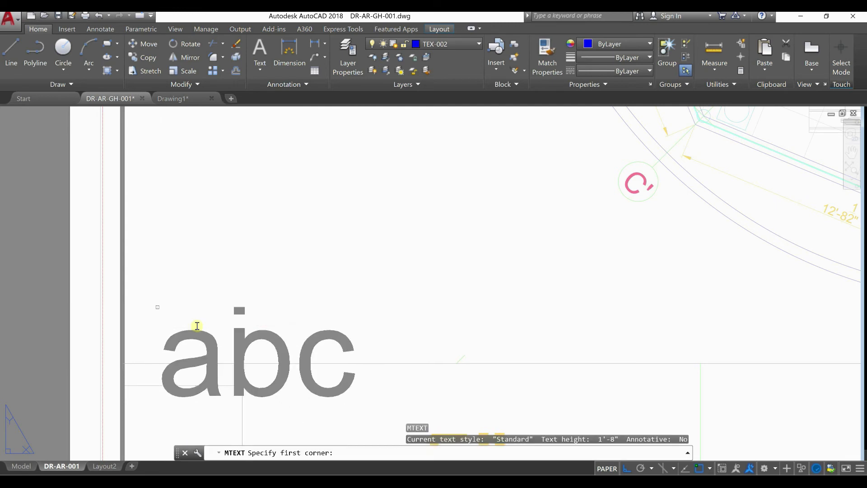
pyautogui.click(158, 308)
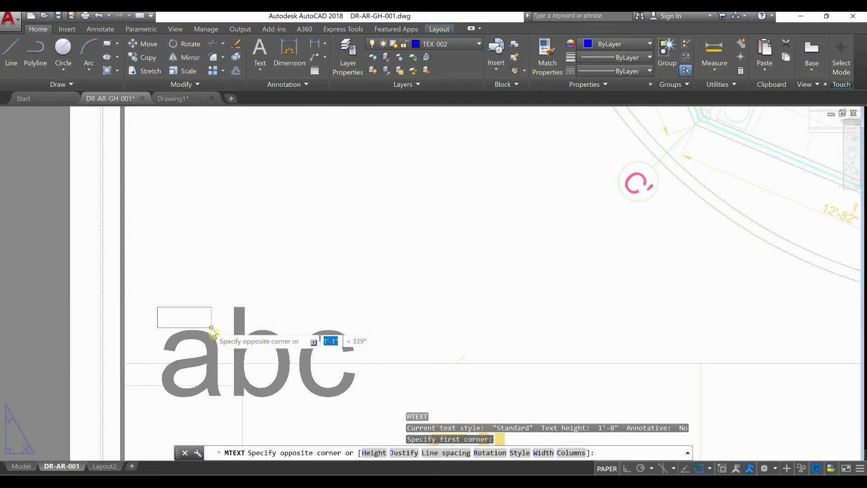
pyautogui.write('H')
pyautogui.press('Return')
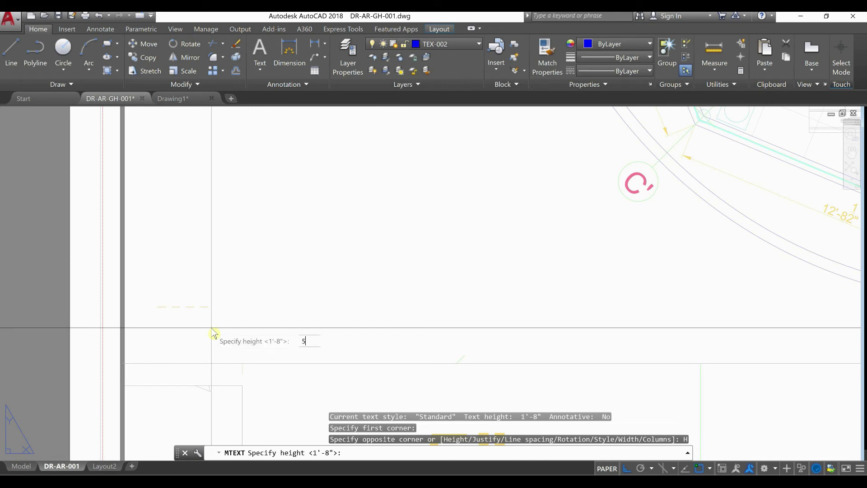
pyautogui.press('Return')
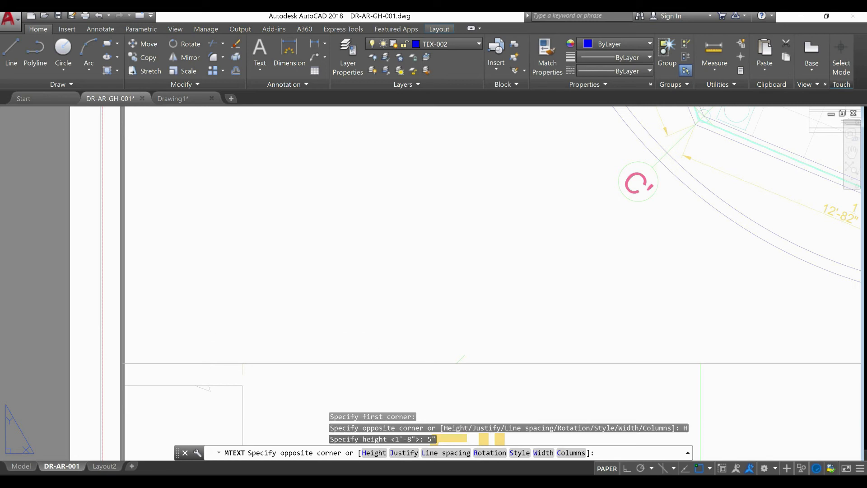
pyautogui.click(289, 345)
pyautogui.press('Escape')
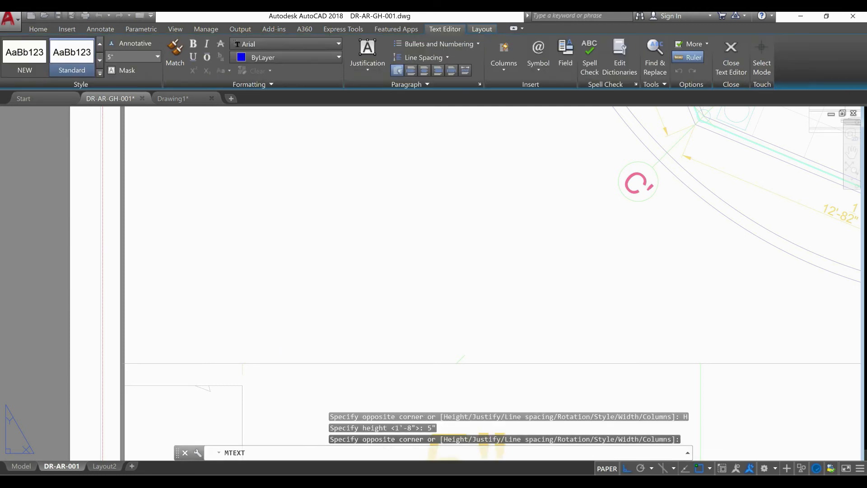
# Place a multiline text box about 6'-8 1/2" wide with 5" text height near the plan viewport's lower-left corner
pyautogui.rightClick(244, 319)
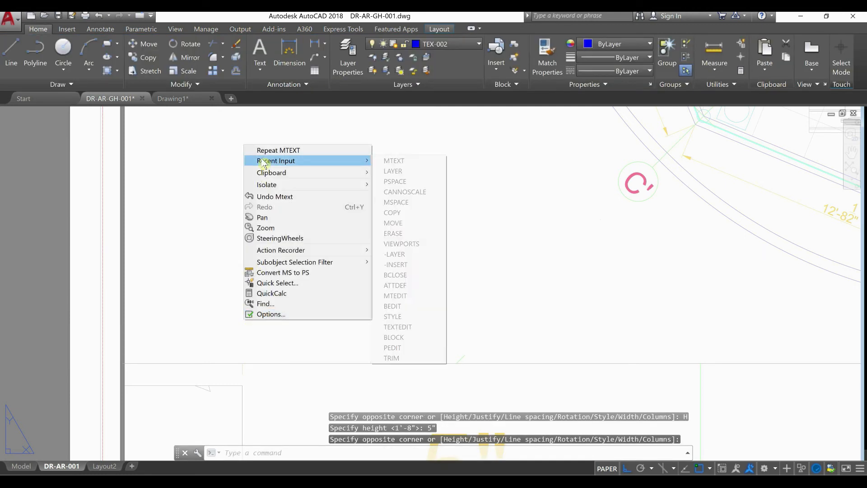
pyautogui.click(253, 150)
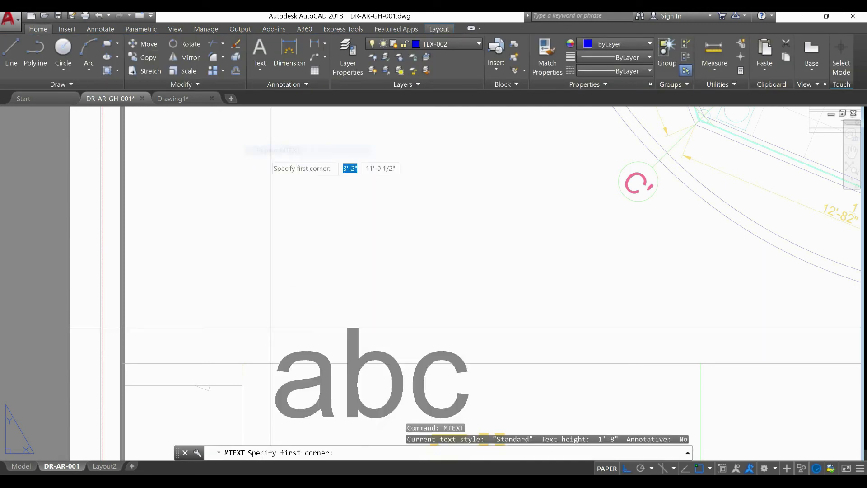
pyautogui.click(153, 295)
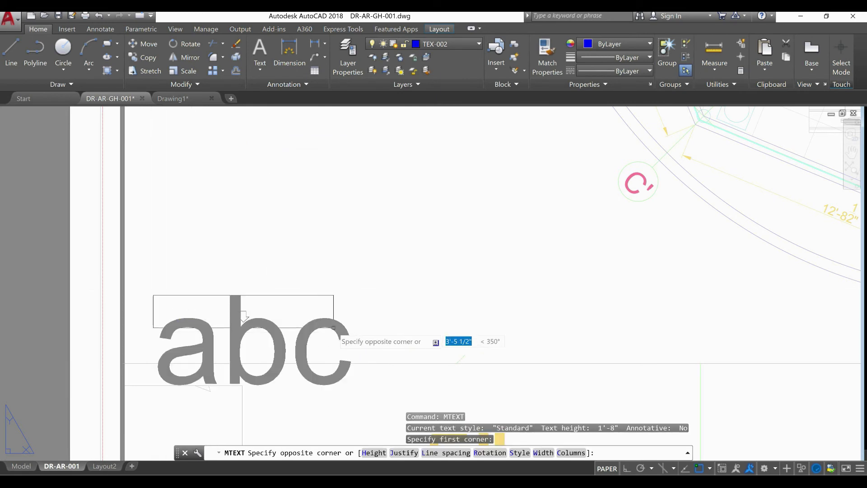
pyautogui.write('H')
pyautogui.press('Return')
pyautogui.write('5"')
pyautogui.press('Return')
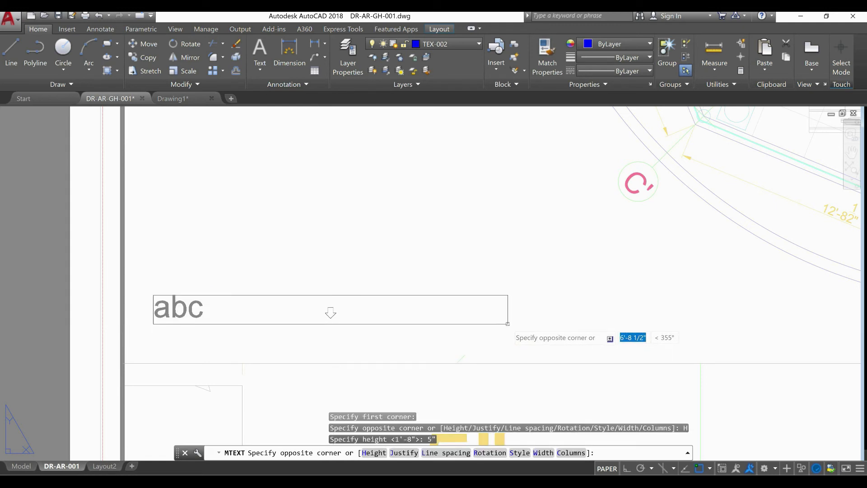
pyautogui.click(331, 312)
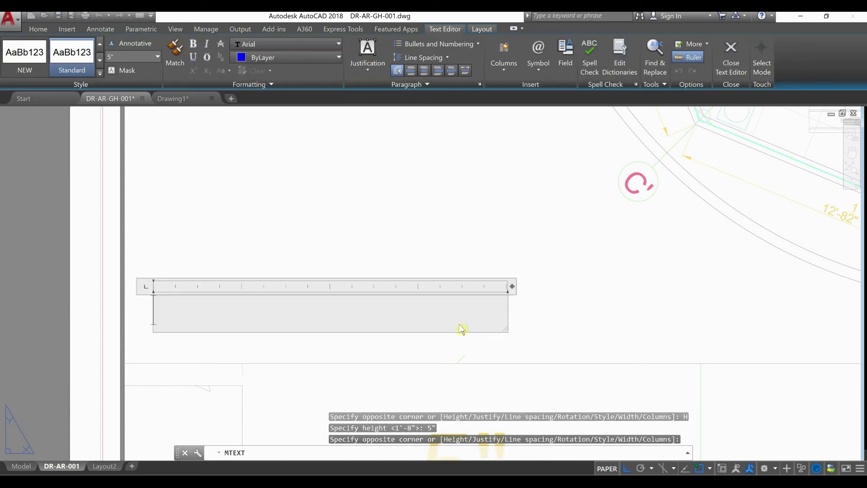
# Enter the viewport title GENERAL PLANT VIEW in the text box and finish the text
pyautogui.write('PLANT VI')
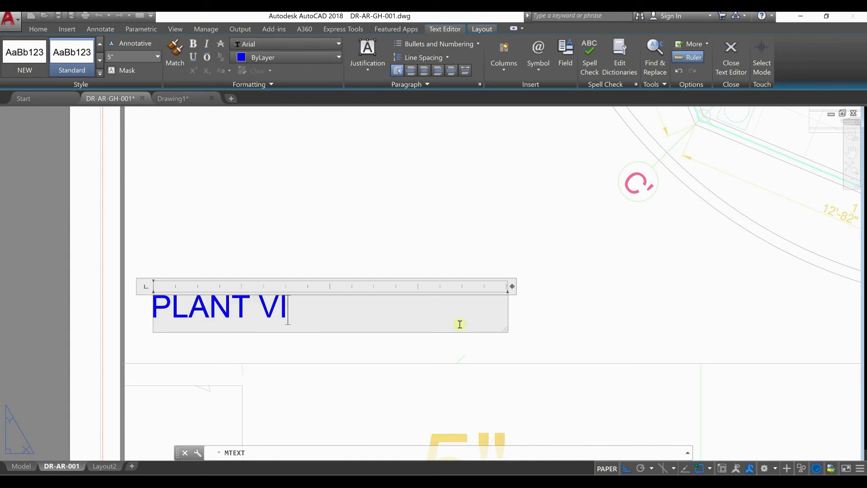
pyautogui.press('BackSpace')
pyautogui.press('BackSpace')
pyautogui.press('BackSpace')
pyautogui.press('BackSpace')
pyautogui.press('BackSpace')
pyautogui.write('GENERAL PL')
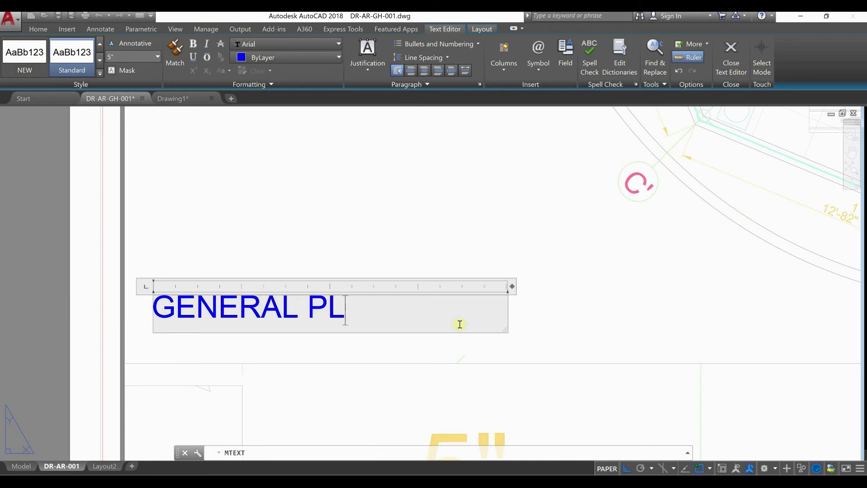
pyautogui.write('ANT VIEW')
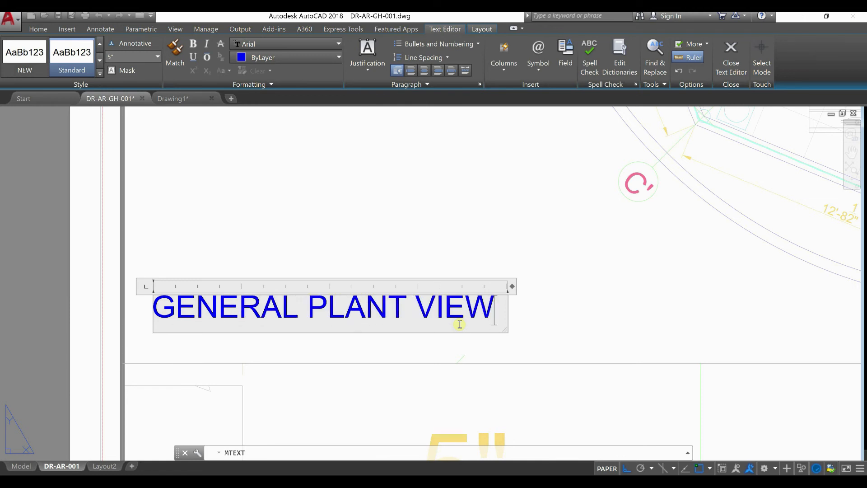
pyautogui.click(472, 366)
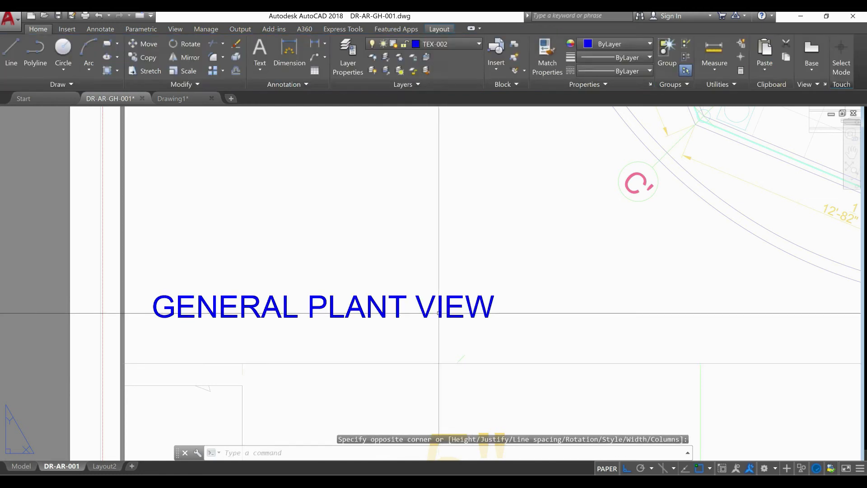
pyautogui.click(423, 306)
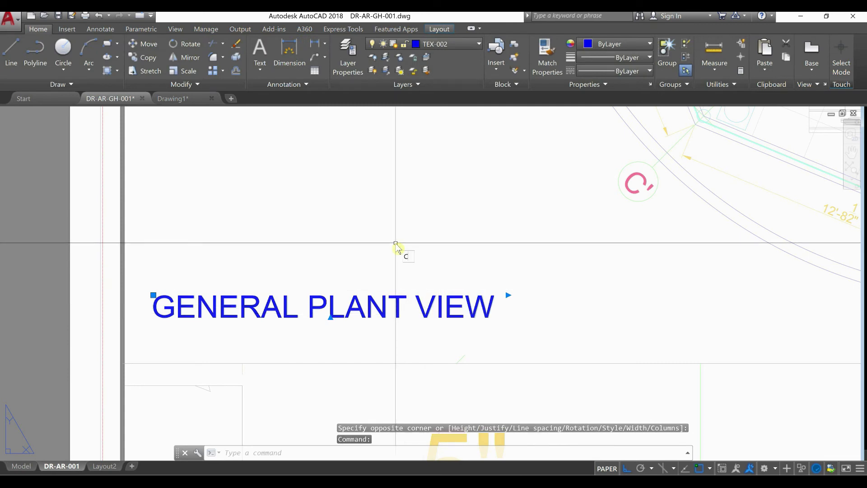
pyautogui.write('c')
pyautogui.press('Return')
pyautogui.click(390, 190)
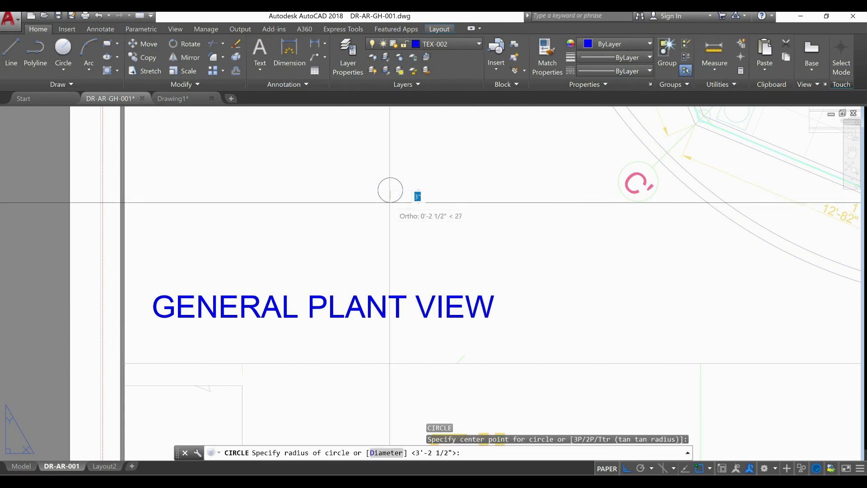
pyautogui.press('Escape')
# Copy the GENERAL PLANT VIEW title about 6" straight down, directly beneath the original
pyautogui.click(382, 321)
pyautogui.click(357, 248)
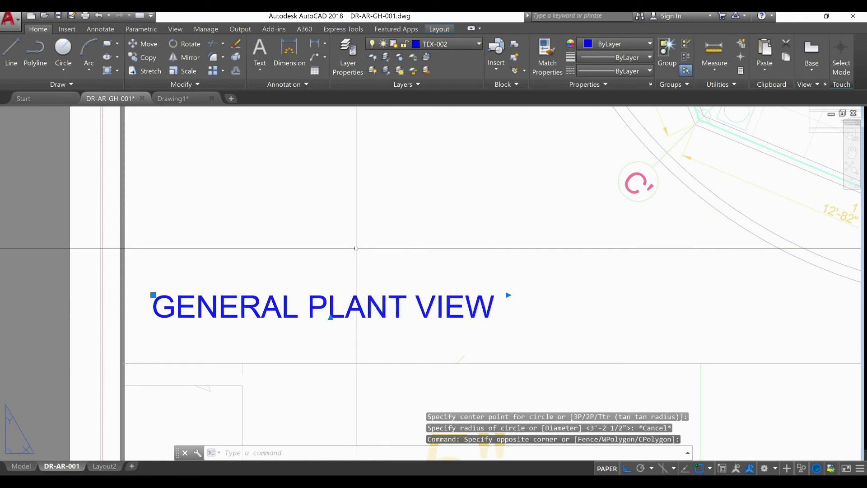
pyautogui.write('co')
pyautogui.press('Return')
pyautogui.click(355, 212)
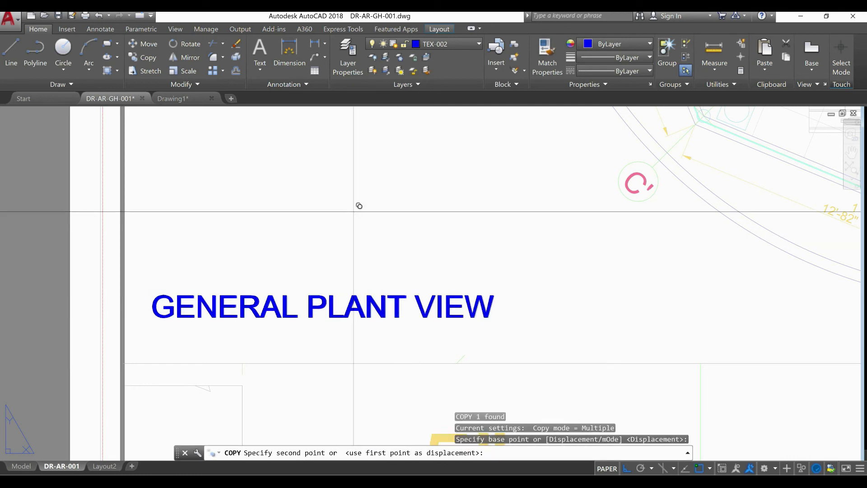
pyautogui.click(355, 237)
pyautogui.press('Escape')
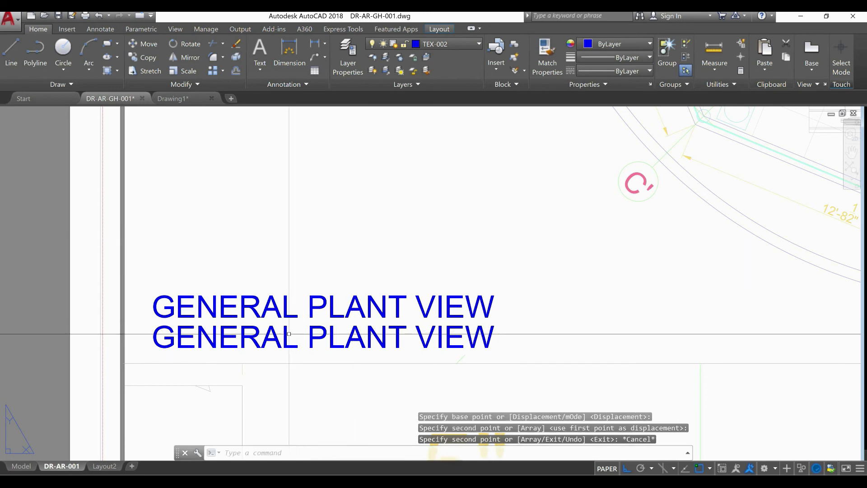
# Set the copied lower title's text height to 3 1/2" and its color to red
pyautogui.click(289, 334)
pyautogui.doubleClick(405, 345)
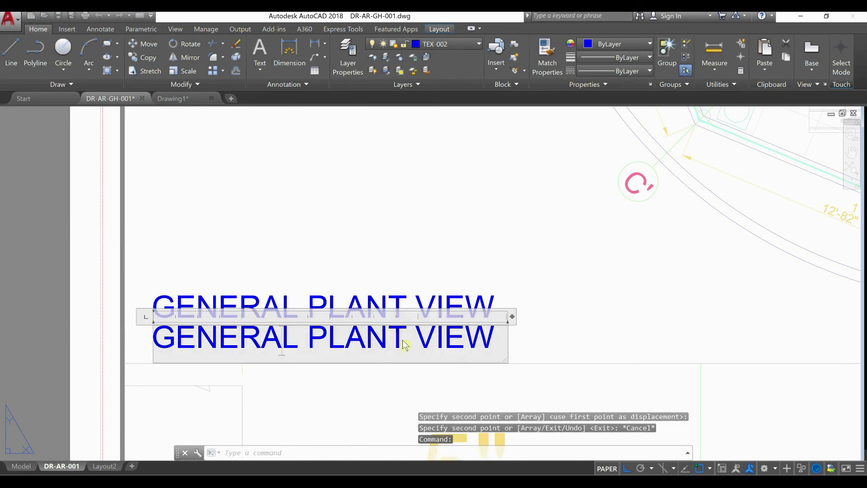
pyautogui.moveTo(495, 334); pyautogui.dragTo(136, 345)
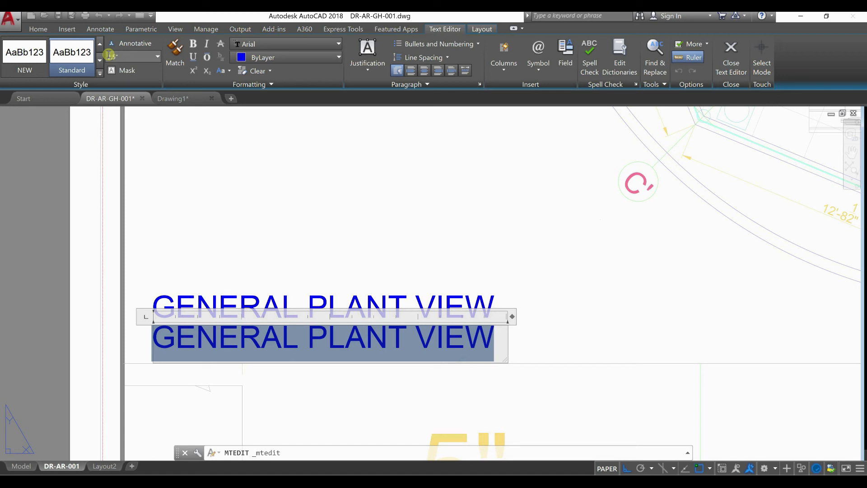
pyautogui.press('Return')
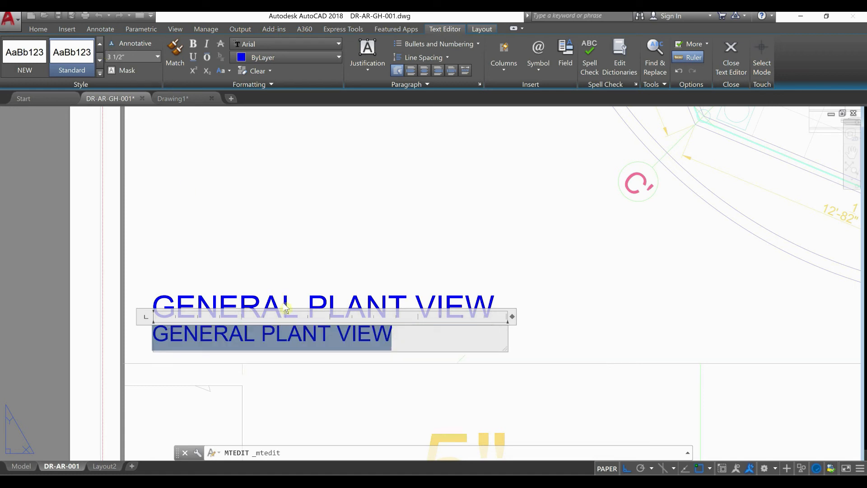
pyautogui.click(391, 337)
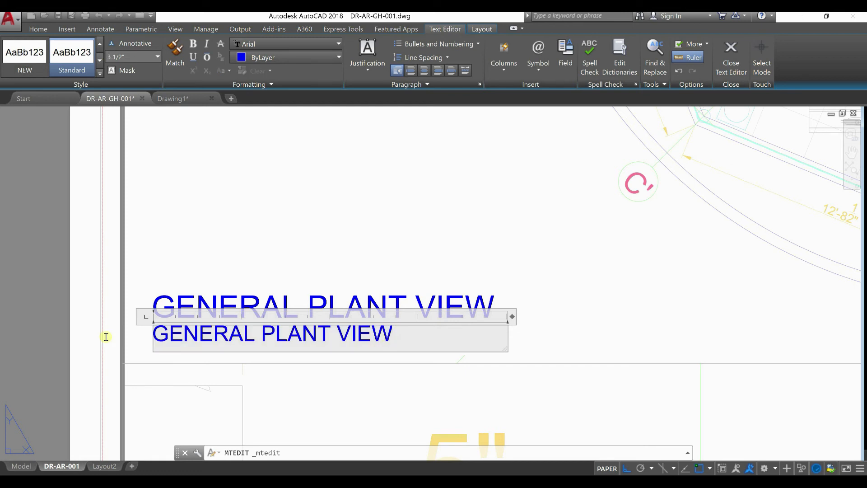
pyautogui.moveTo(391, 338); pyautogui.dragTo(107, 338)
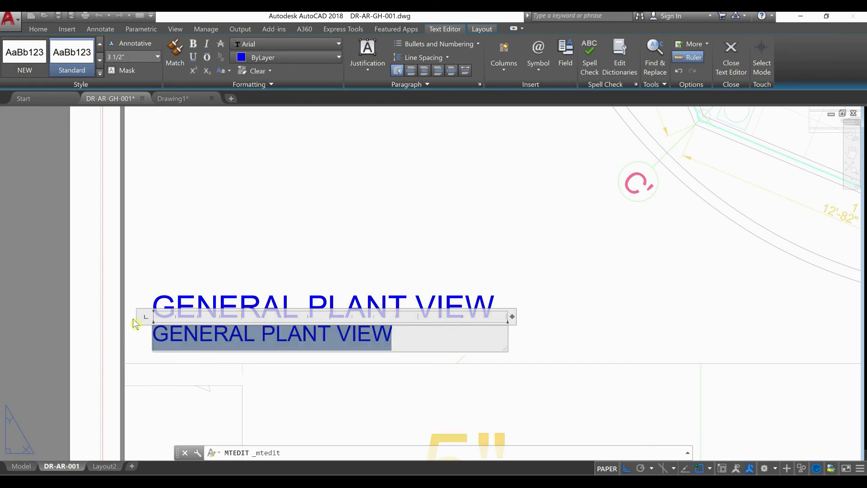
pyautogui.click(323, 59)
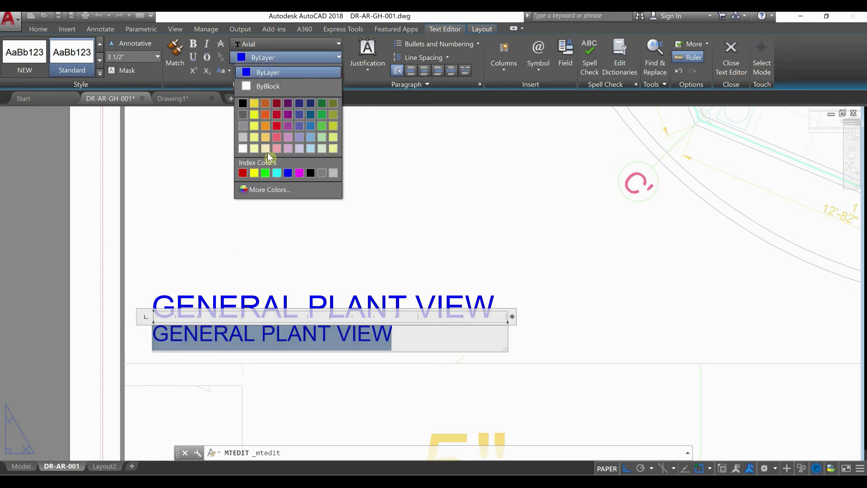
pyautogui.click(244, 172)
# Replace the lower text's content with SC: 1:2 and finish editing it
pyautogui.moveTo(387, 336); pyautogui.dragTo(157, 336)
pyautogui.write('SC:')
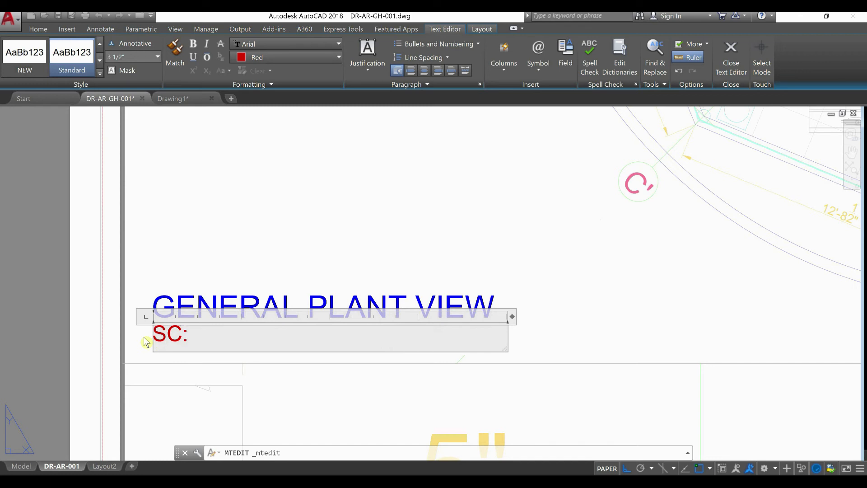
pyautogui.write(' 1:@')
pyautogui.press('BackSpace')
pyautogui.click(274, 237)
pyautogui.press('Escape')
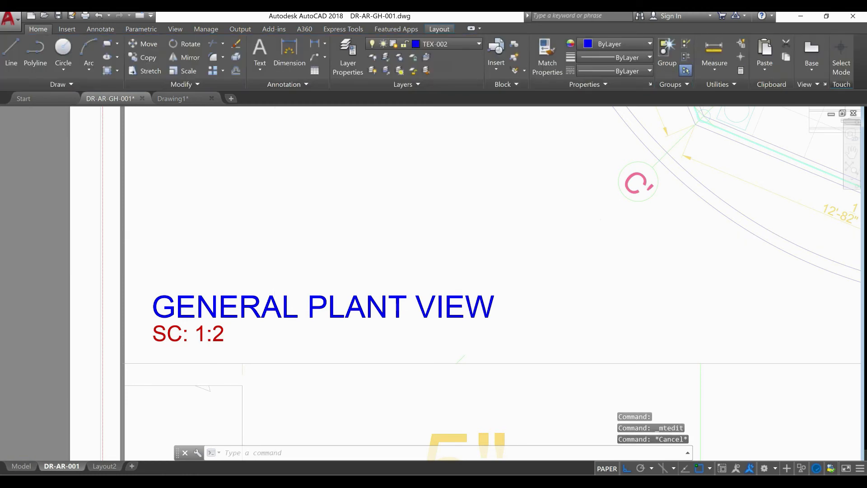
pyautogui.scroll(-4, 274, 237)
pyautogui.scroll(-3, 272, 236)
pyautogui.scroll(8, 266, 241)
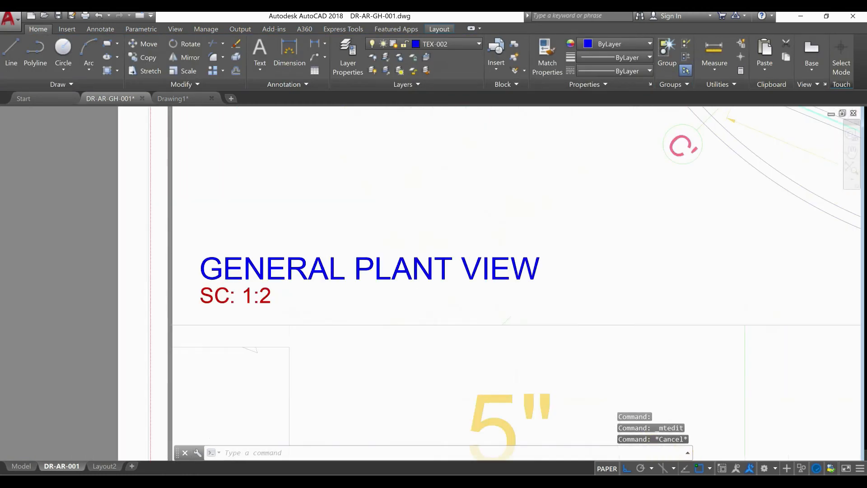
pyautogui.scroll(2, 260, 245)
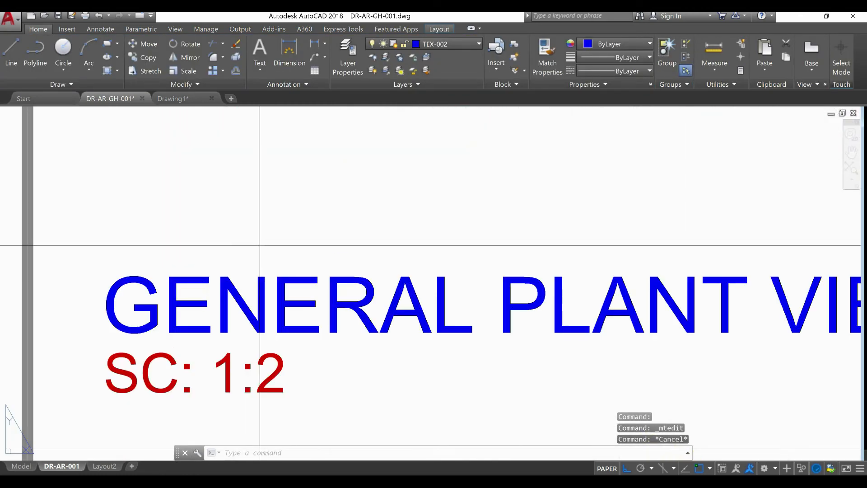
pyautogui.press('l')
pyautogui.press('Return')
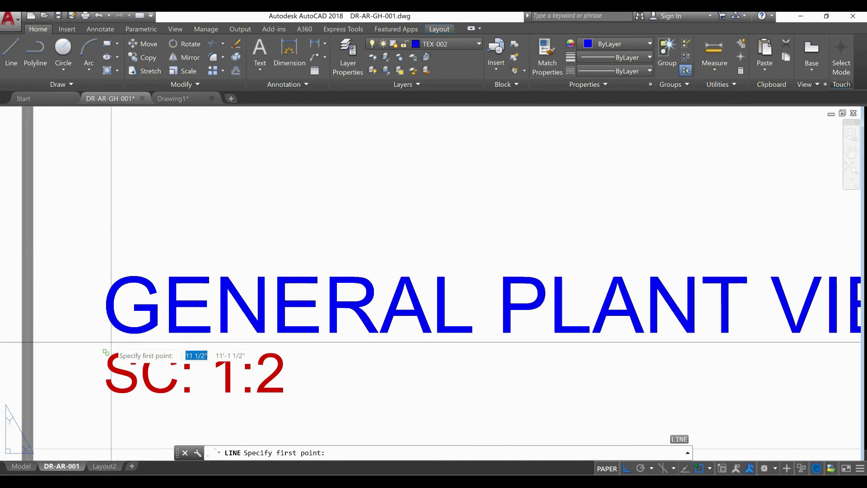
pyautogui.press('Escape')
# Change the font of the upper GENERAL PLANT VIEW title text to RomanS_IV25
pyautogui.doubleClick(128, 333)
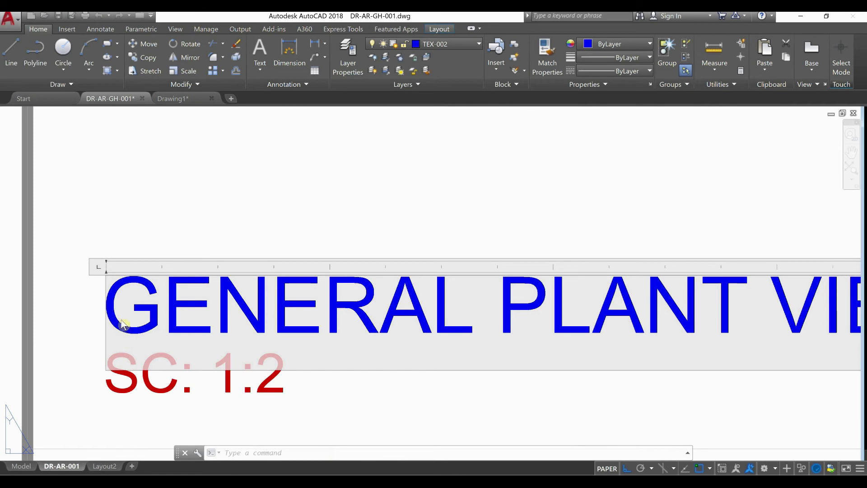
pyautogui.scroll(-2, 356, 326)
pyautogui.moveTo(499, 320); pyautogui.dragTo(131, 313)
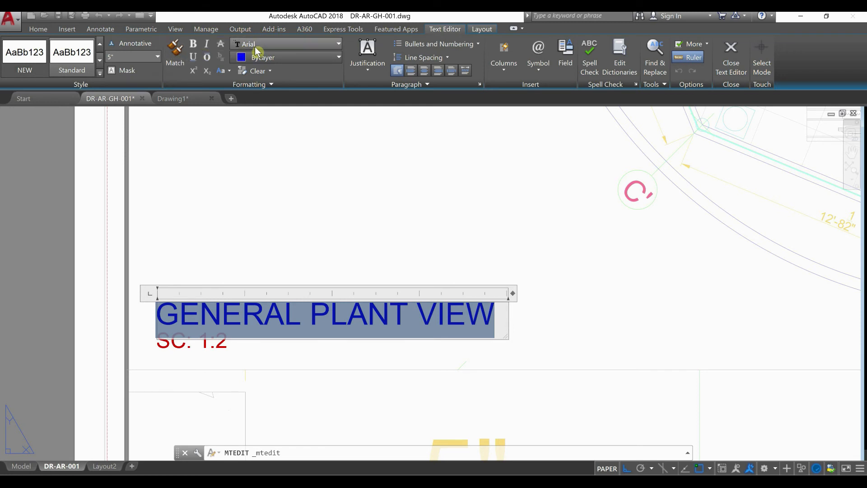
pyautogui.click(271, 44)
pyautogui.scroll(-20, 285, 182)
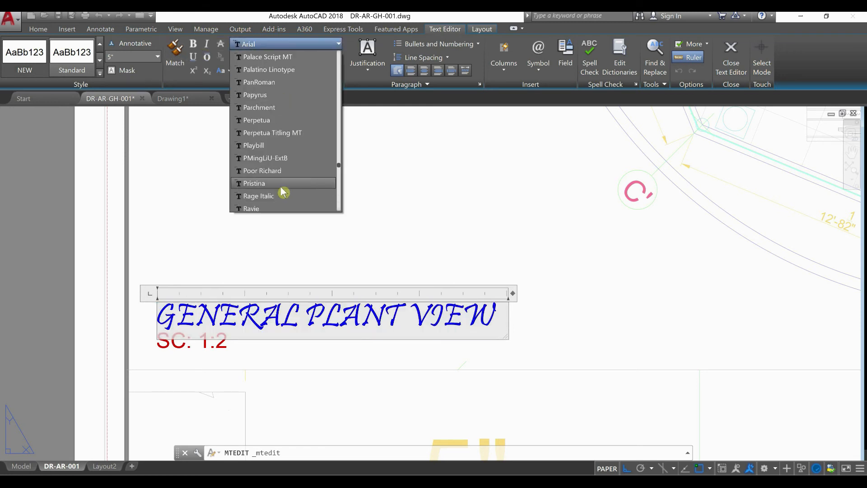
pyautogui.scroll(-3, 290, 183)
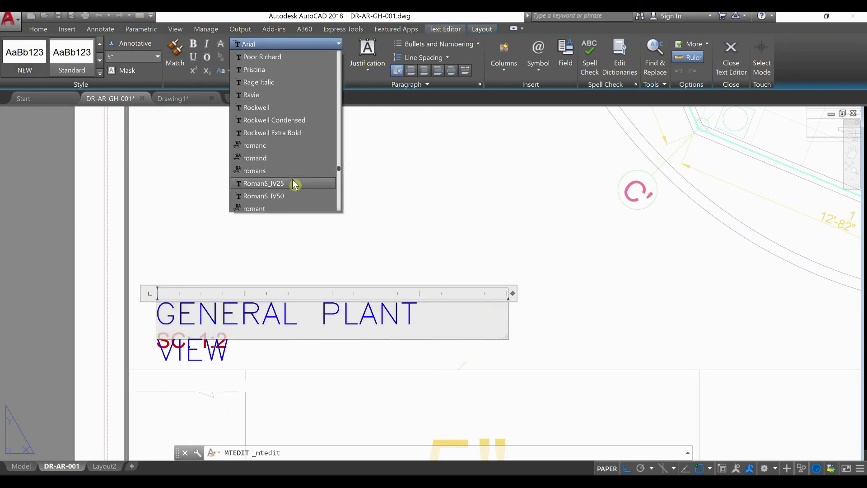
pyautogui.click(295, 183)
# Widen the title's text box so GENERAL PLANT VIEW fits on one line, underline the text and finish editing
pyautogui.moveTo(514, 293); pyautogui.dragTo(578, 293)
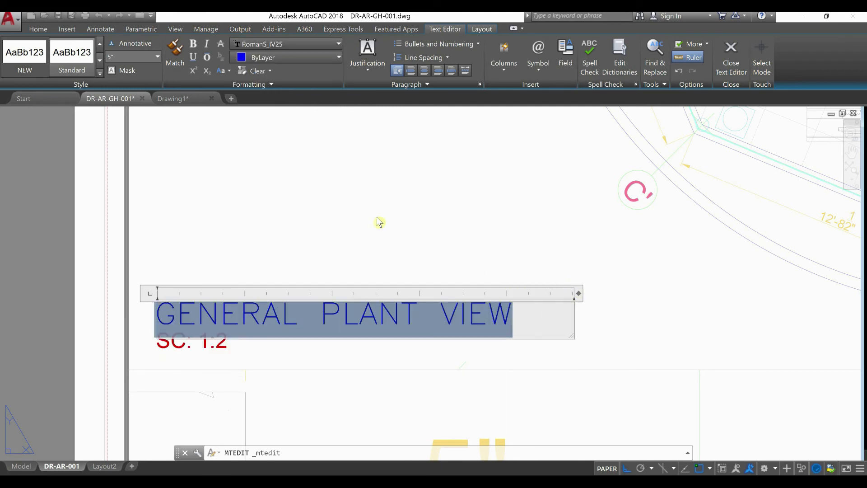
pyautogui.click(196, 61)
pyautogui.click(328, 372)
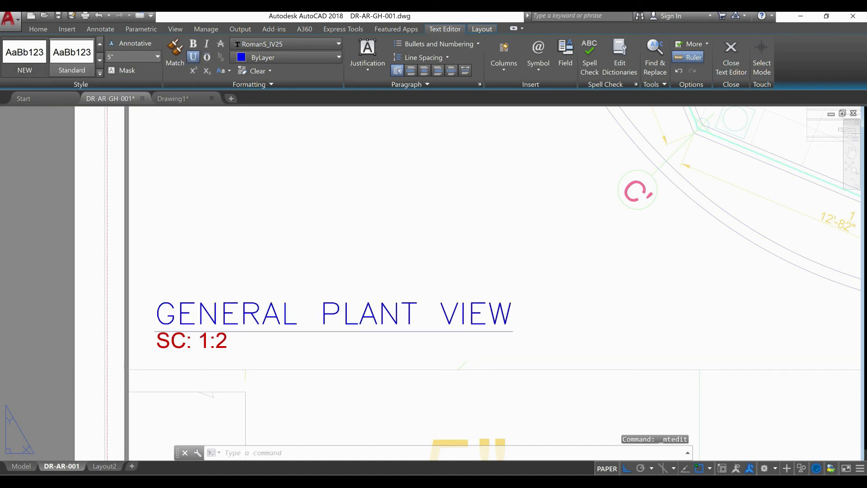
# Move the SC: 1:2 text slightly straight down so it clears the title's underline
pyautogui.click(265, 346)
pyautogui.click(228, 344)
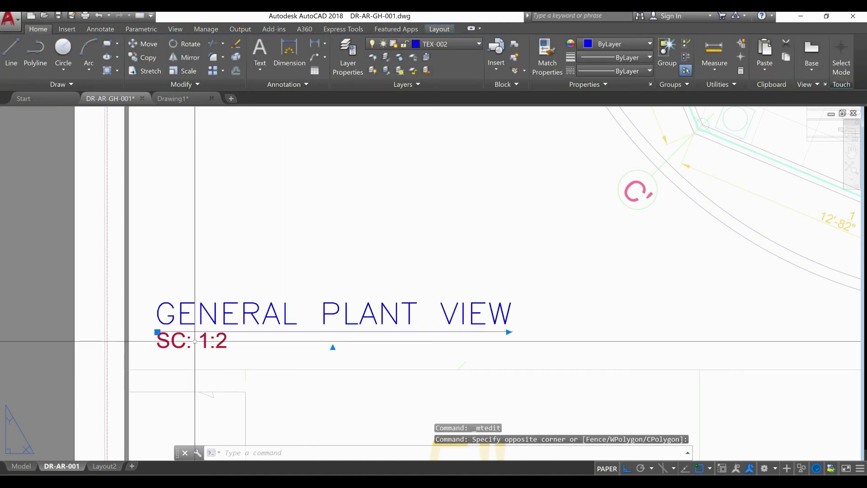
pyautogui.write('m')
pyautogui.press('Return')
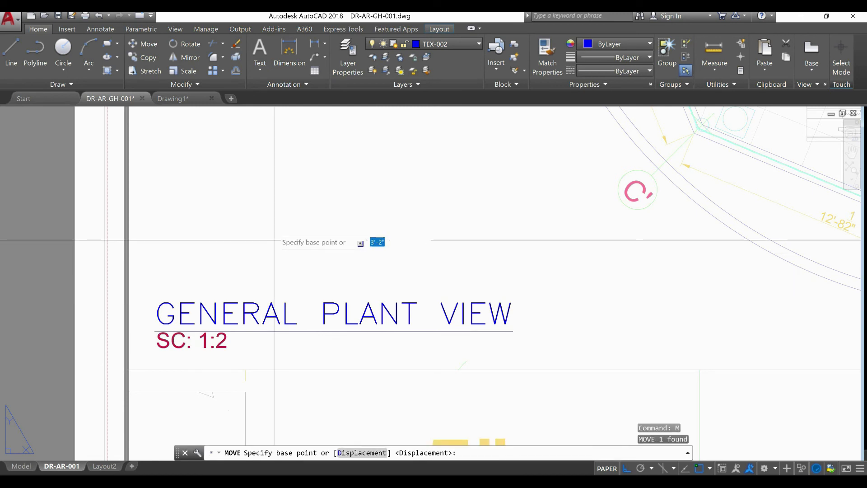
pyautogui.click(282, 212)
pyautogui.click(283, 217)
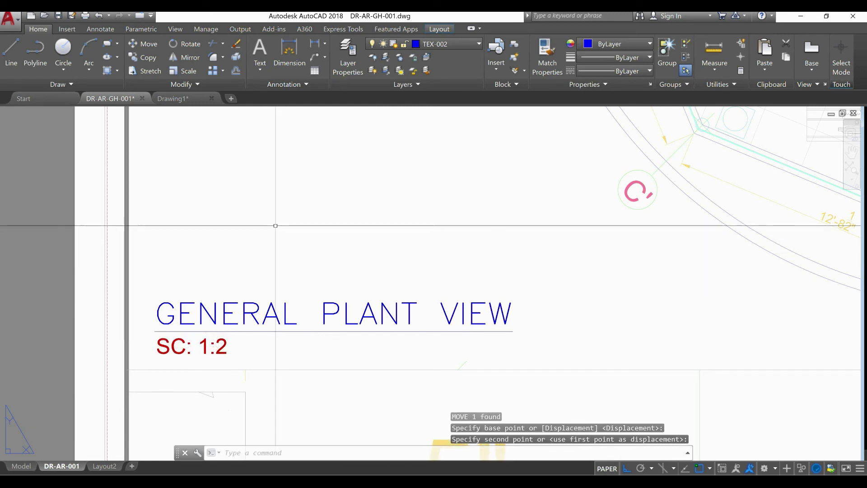
# Copy the GENERAL PLANT VIEW title and its SC: 1:2 text straight down to the bottom of the lower-left detail viewport
pyautogui.click(248, 357)
pyautogui.click(203, 330)
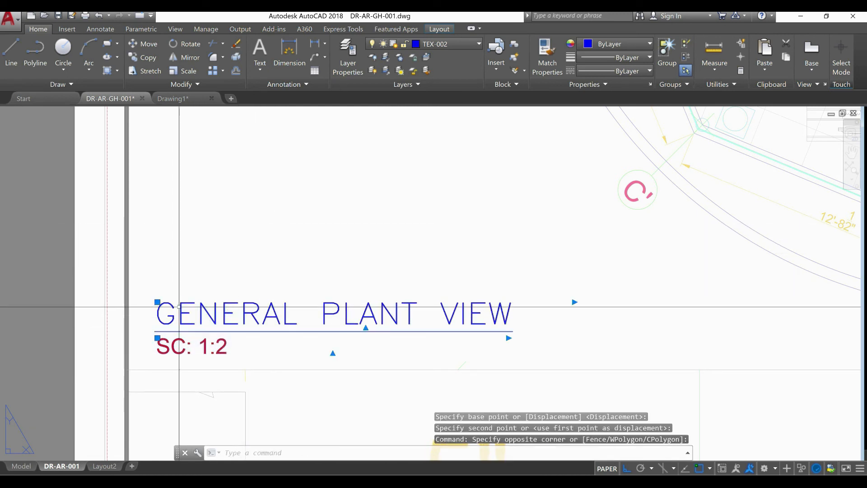
pyautogui.write('co')
pyautogui.press('Return')
pyautogui.click(273, 270)
pyautogui.scroll(-3, 272, 352)
pyautogui.moveTo(273, 355); pyautogui.dragTo(275, 210, button='middle')
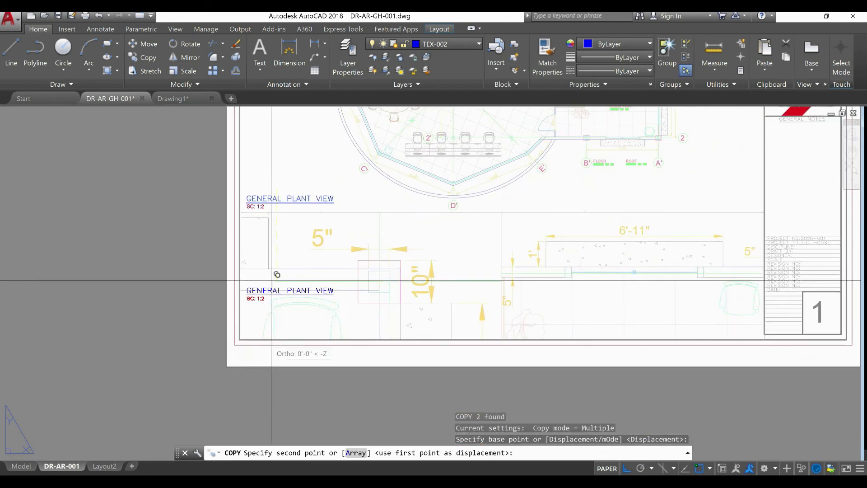
pyautogui.scroll(2, 294, 317)
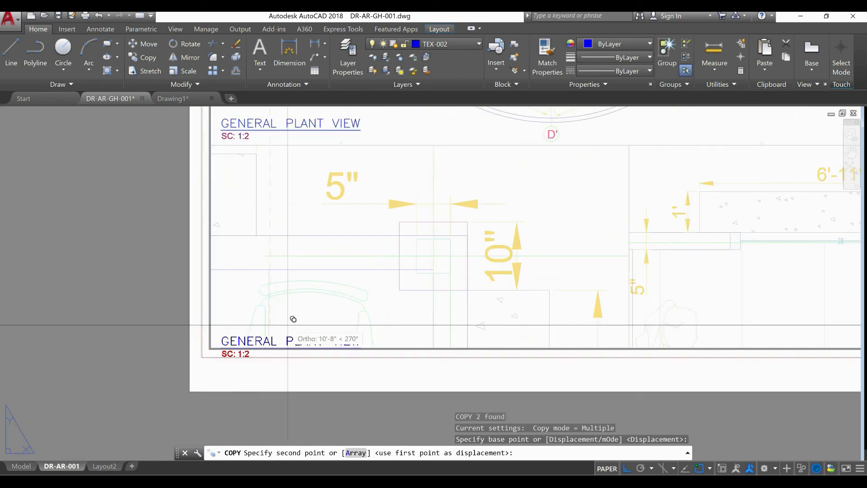
pyautogui.click(322, 305)
pyautogui.press('Escape')
# Copy the lower title and scale text horizontally to the lower-left corner of the neighbouring 6'-11" detail viewport
pyautogui.click(235, 314)
pyautogui.click(227, 326)
pyautogui.scroll(-4, 232, 330)
pyautogui.write('c')
pyautogui.press('Return')
pyautogui.click(259, 374)
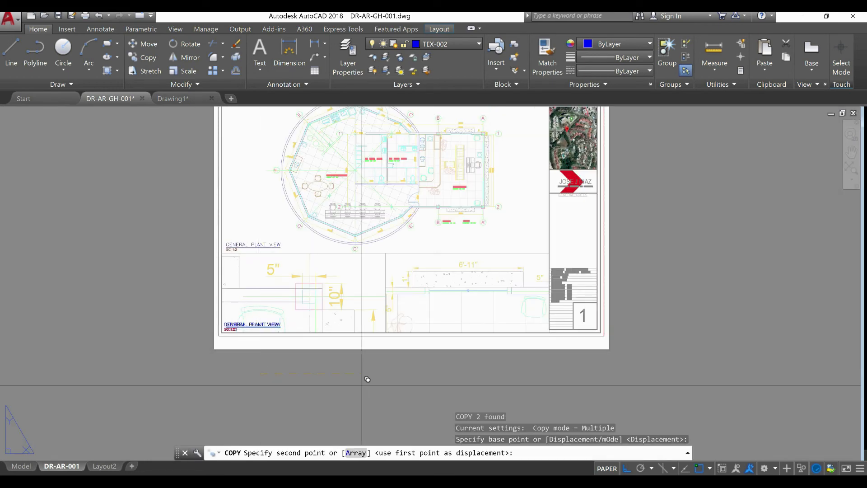
pyautogui.click(426, 381)
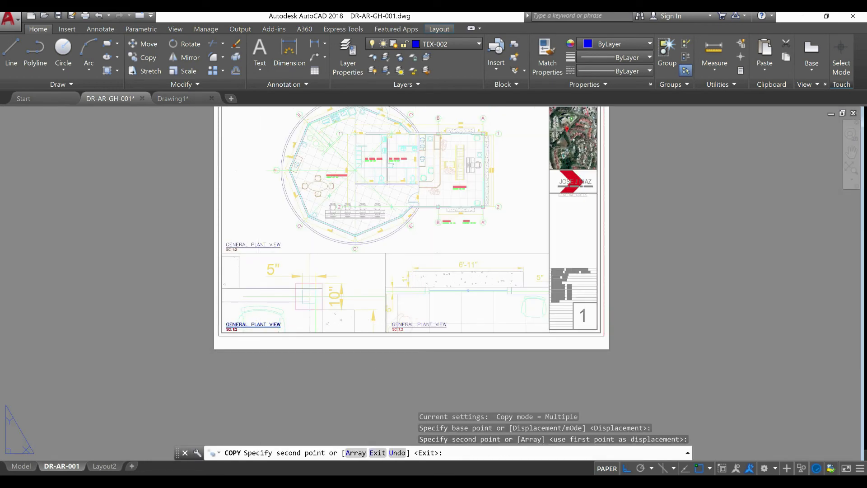
pyautogui.press('Escape')
pyautogui.press('Escape')
# Raise the bottom edge of the 6'-11" detail viewport so it ends above its title and scale text
pyautogui.click(465, 256)
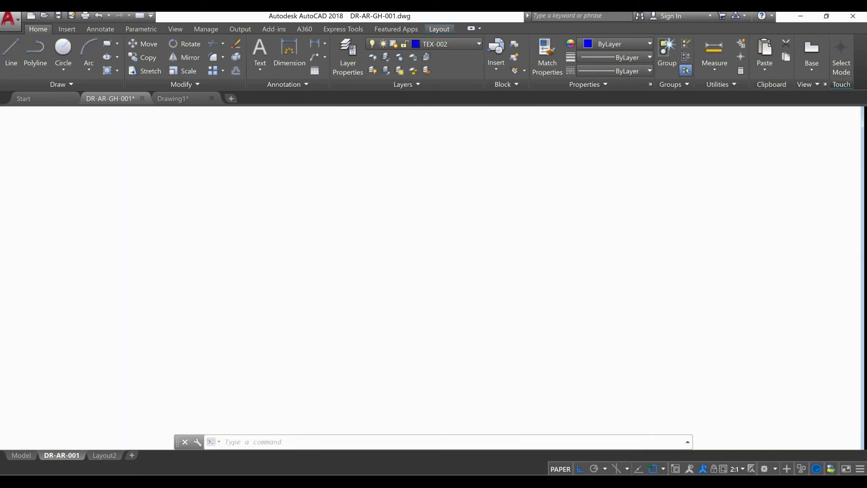
pyautogui.scroll(2, 396, 323)
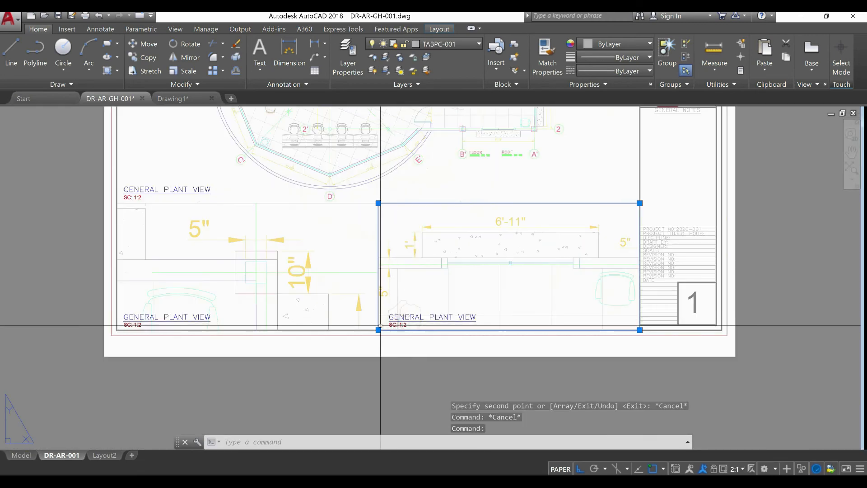
pyautogui.click(379, 330)
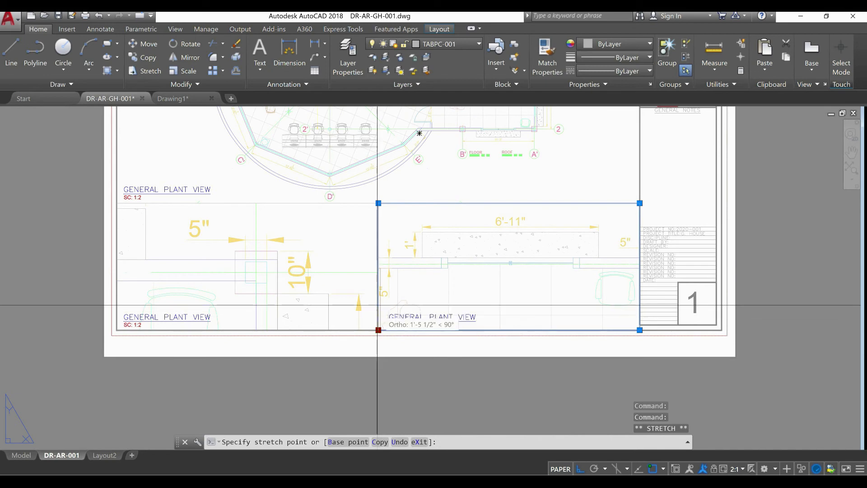
pyautogui.press('Escape')
pyautogui.press('Escape')
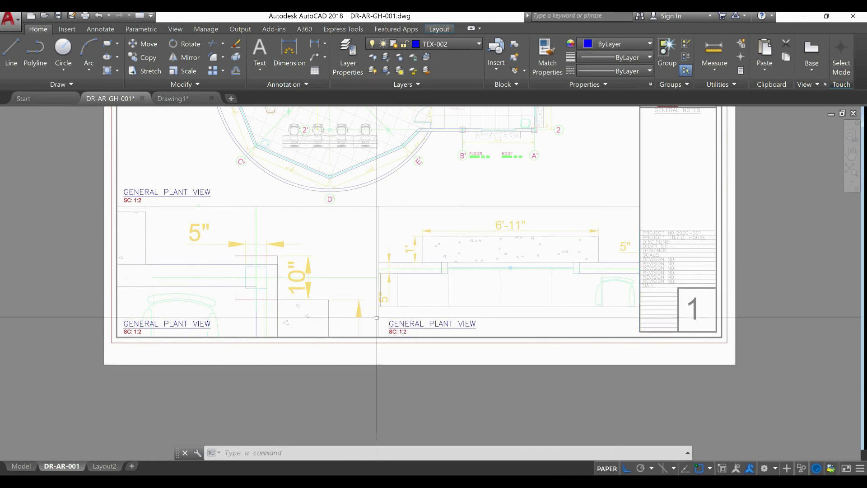
# Stretch the bottom edge of the lower-left detail viewport up about 2'-4" to align with the neighbouring viewport's bottom edge
pyautogui.click(377, 312)
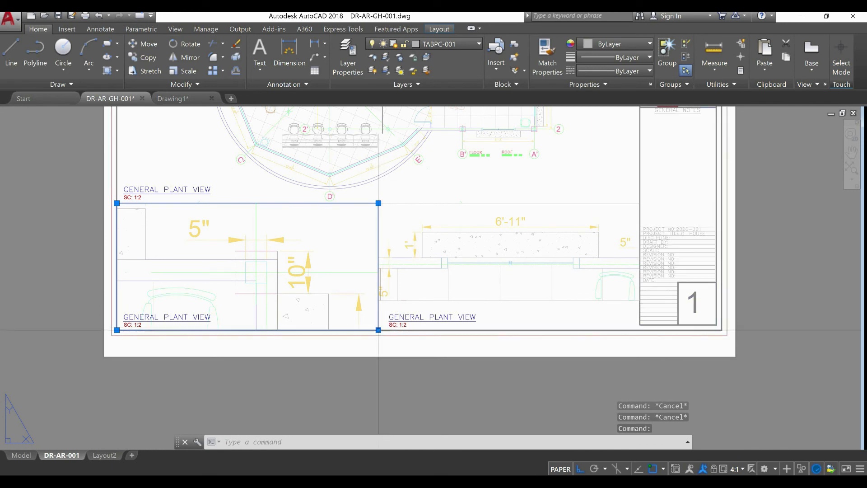
pyautogui.click(379, 330)
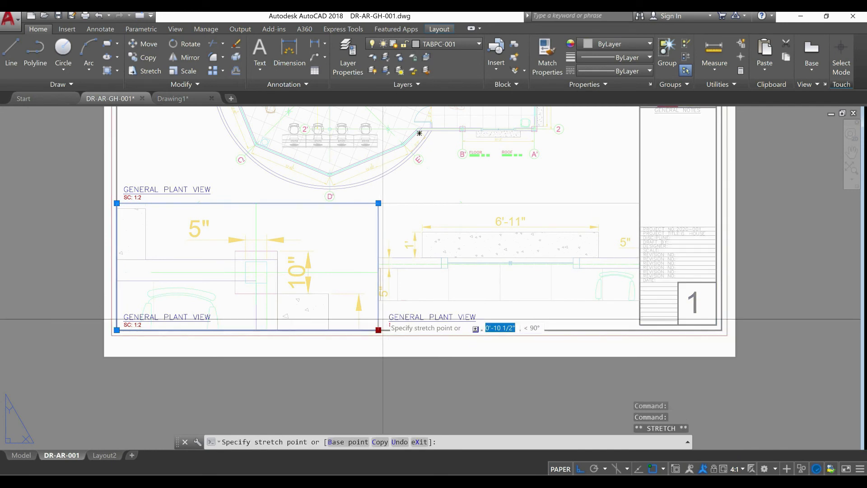
pyautogui.click(378, 300)
pyautogui.press('Escape')
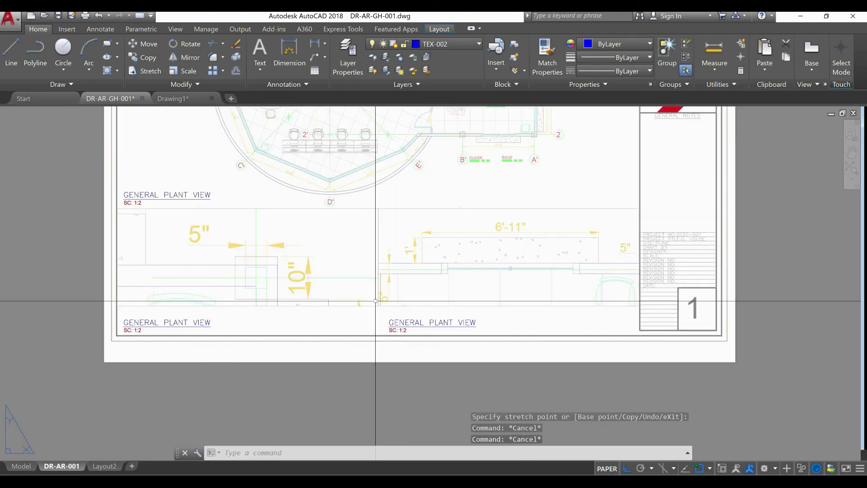
# Activate the lower-left detail viewport, shift its view slightly left and up, and return to paper space
pyautogui.doubleClick(342, 265)
pyautogui.moveTo(342, 264)
pyautogui.mouseDown(button='middle')
pyautogui.moveTo(342, 255)
pyautogui.moveTo(329, 256)
pyautogui.mouseUp(button='middle')
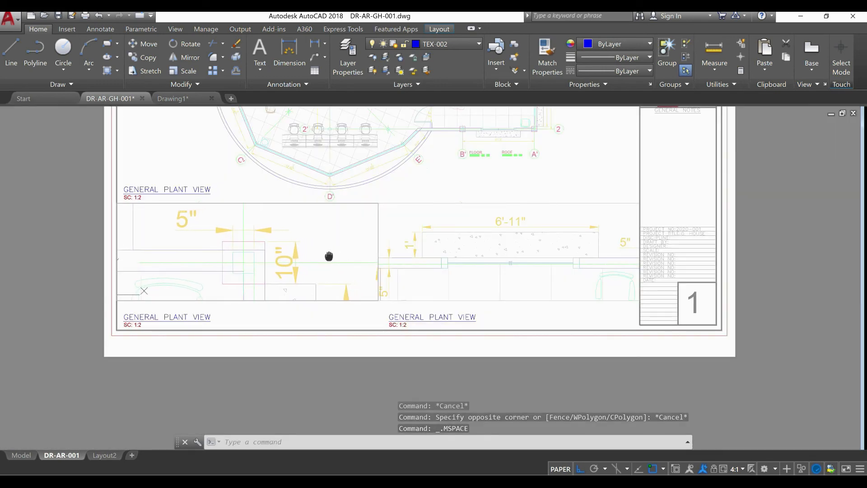
pyautogui.rightClick(326, 256)
pyautogui.click(264, 385)
pyautogui.doubleClick(263, 385)
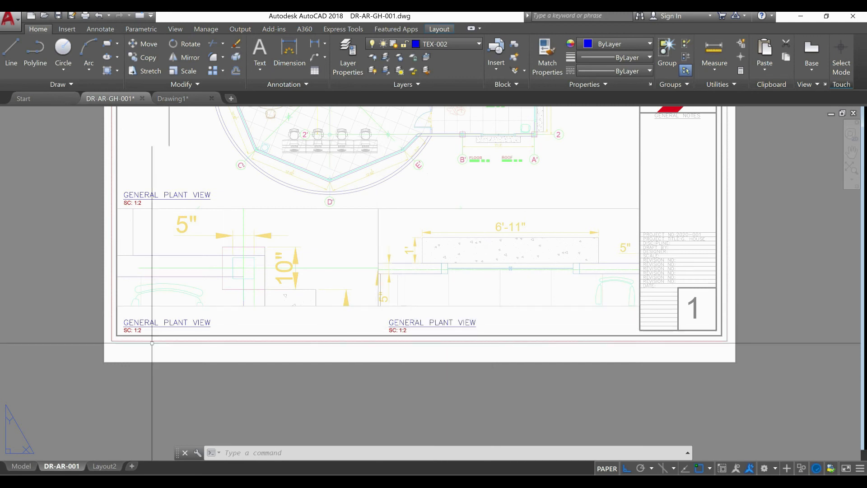
# Change the scale text under the lower-left detail viewport to SC: 4:1 and finish editing it
pyautogui.scroll(2, 88, 340)
pyautogui.scroll(2, 87, 338)
pyautogui.moveTo(209, 333); pyautogui.dragTo(198, 368, button='middle')
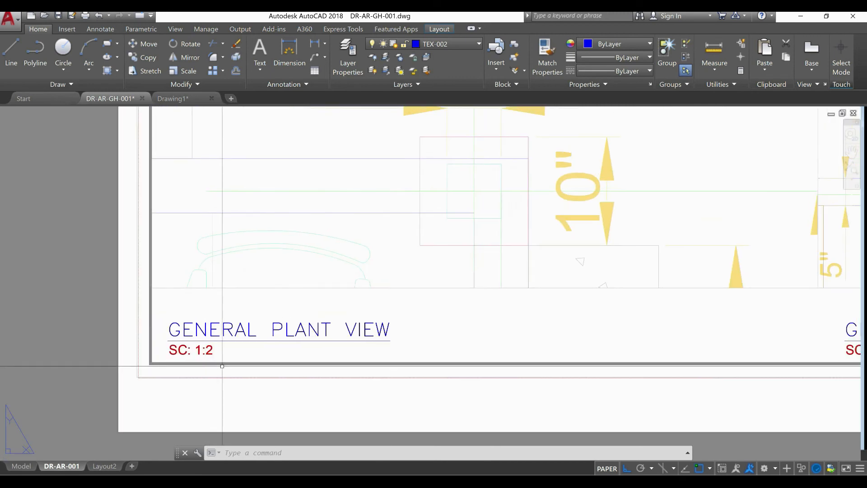
pyautogui.doubleClick(212, 352)
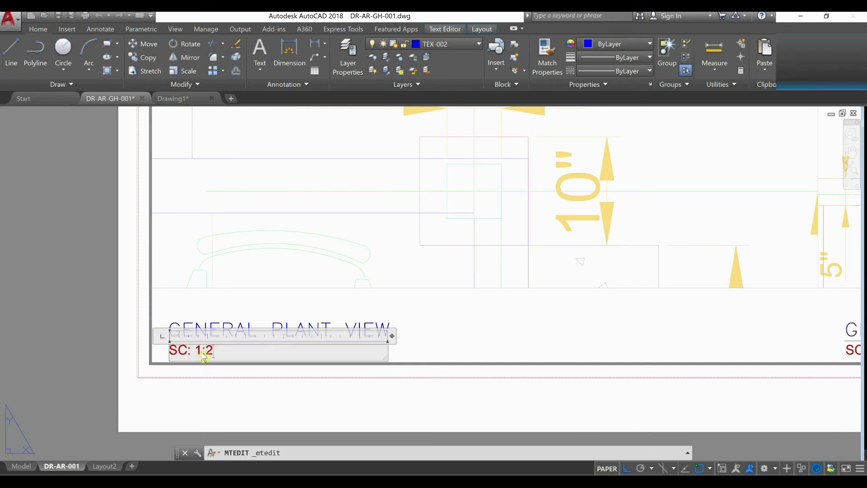
pyautogui.moveTo(202, 350); pyautogui.dragTo(198, 351)
pyautogui.write('1')
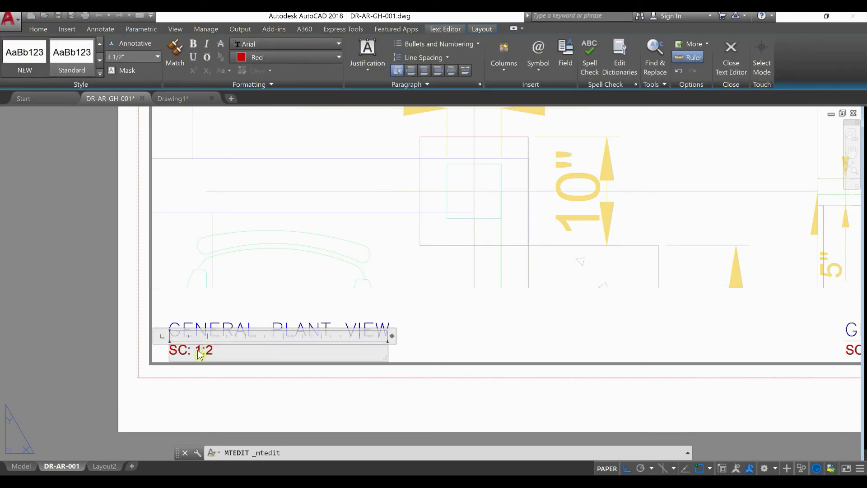
pyautogui.press('BackSpace')
pyautogui.write('4')
pyautogui.press('BackSpace')
pyautogui.write('1')
pyautogui.click(210, 400)
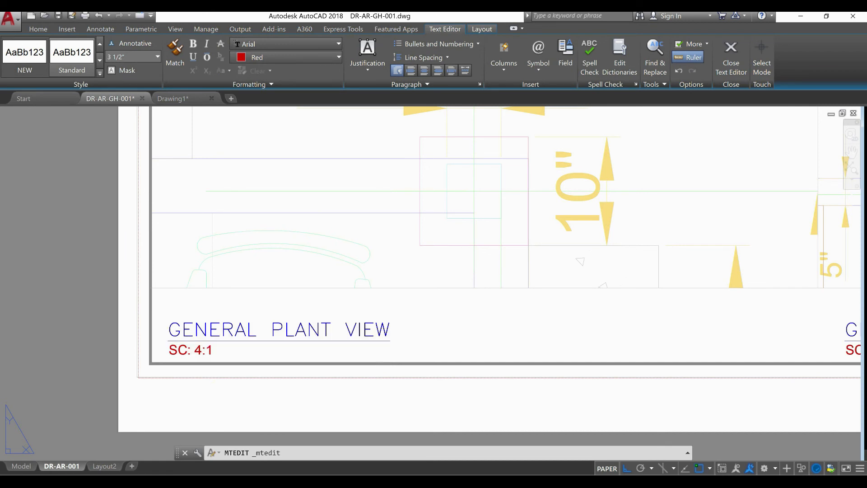
# Change the scale text under the 6'-11" detail viewport to SC: 2:1 and finish editing it
pyautogui.scroll(-2, 206, 398)
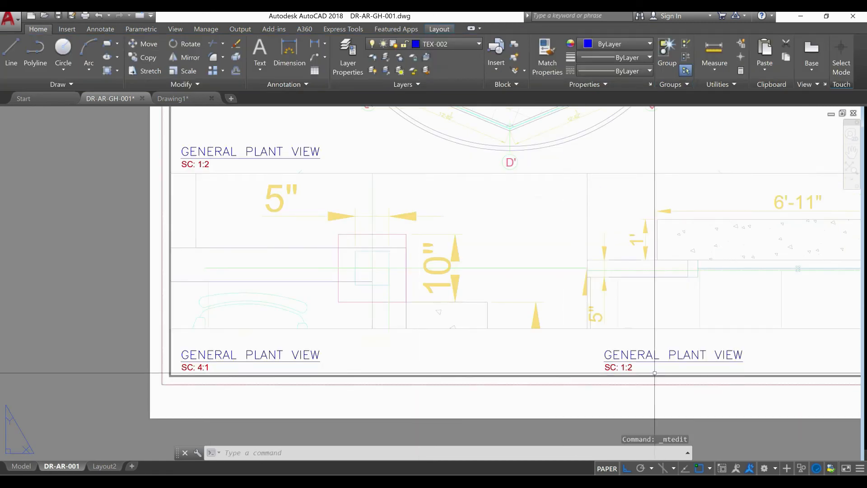
pyautogui.scroll(2, 668, 373)
pyautogui.click(641, 343)
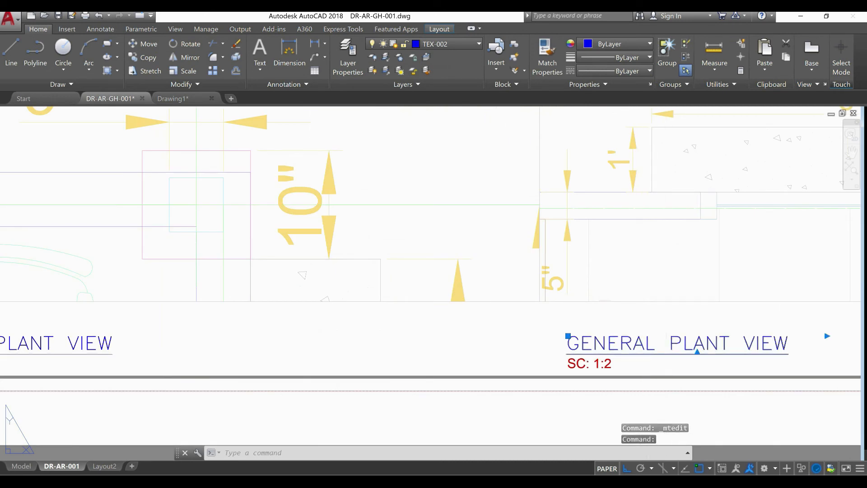
pyautogui.doubleClick(645, 344)
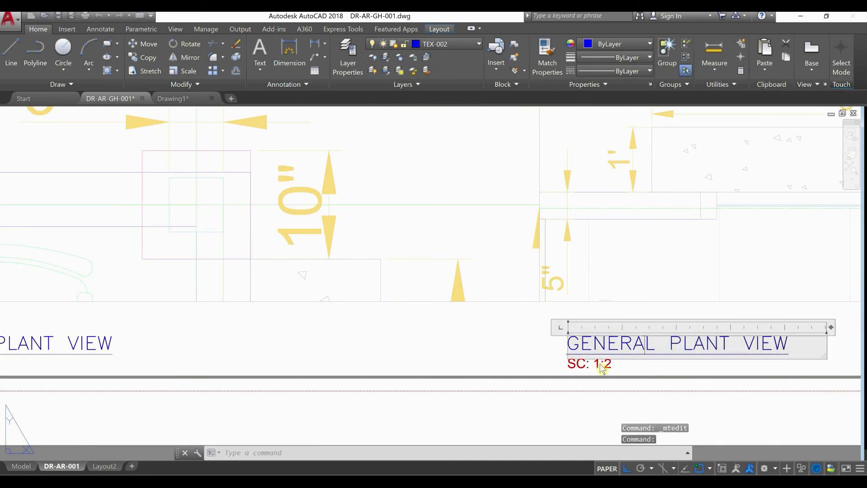
pyautogui.press('Escape')
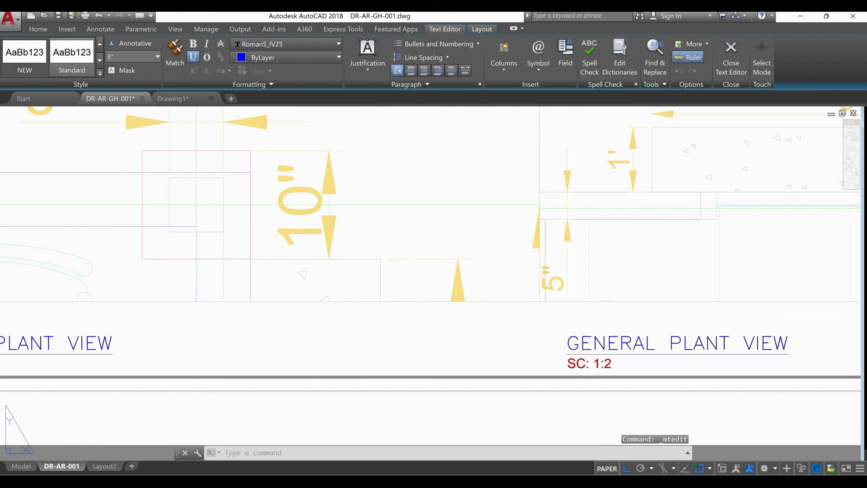
pyautogui.doubleClick(602, 368)
pyautogui.doubleClick(595, 365)
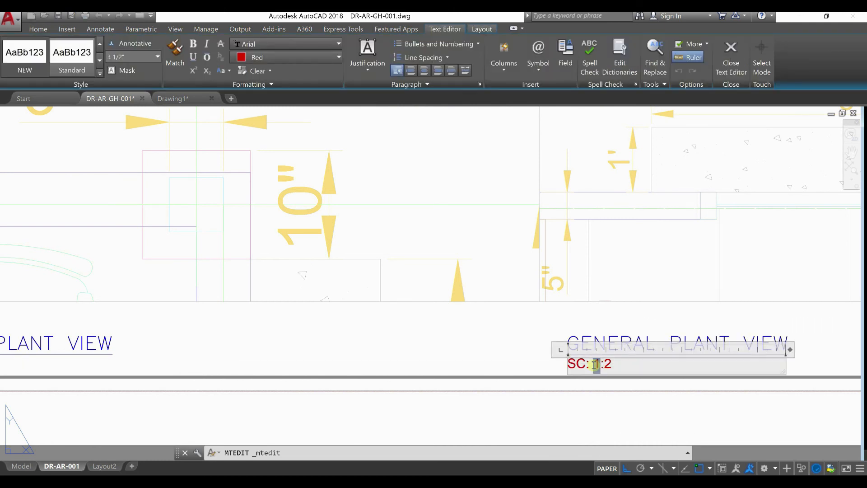
pyautogui.write('2:')
pyautogui.doubleClick(610, 364)
pyautogui.write('1')
pyautogui.press('Escape')
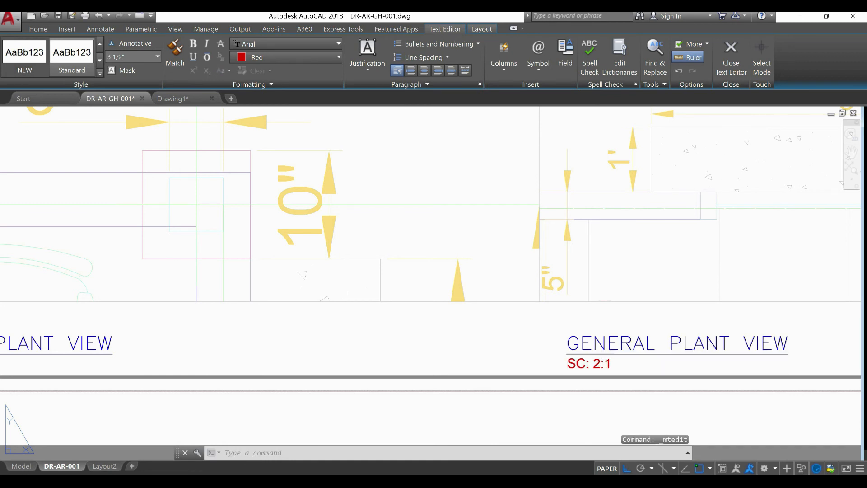
# Replace GENERAL with SHADED in the title under the 6'-11" detail viewport
pyautogui.doubleClick(638, 342)
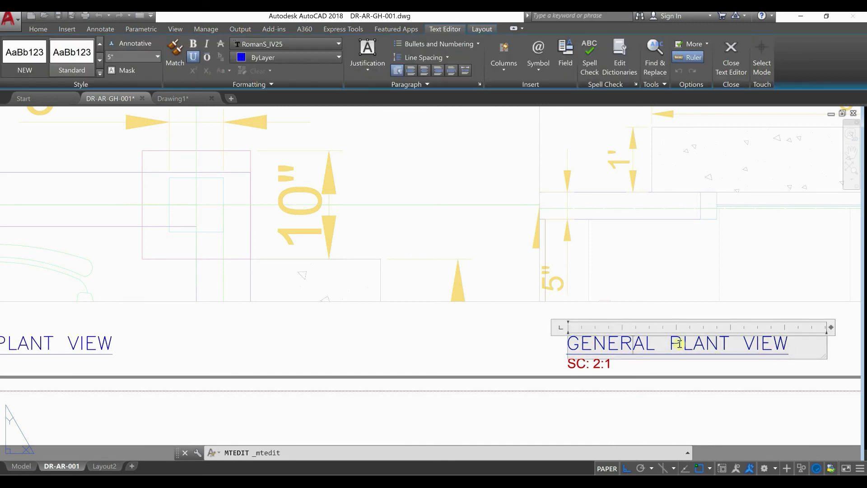
pyautogui.moveTo(660, 344); pyautogui.dragTo(567, 346)
pyautogui.write('SHAD')
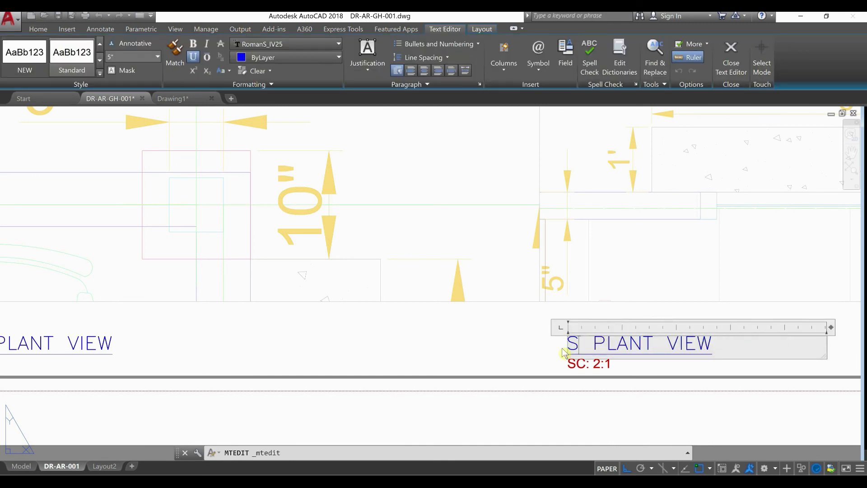
pyautogui.write('ED')
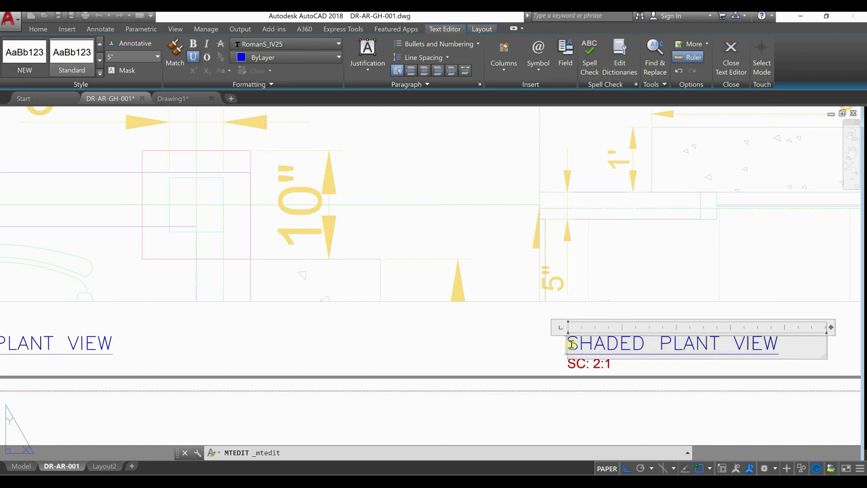
# Prefix the 6'-11" detail viewport's title with DETAIL #02: and change SHADED to SHADES
pyautogui.click(572, 344)
pyautogui.write('DAT')
pyautogui.press('BackSpace')
pyautogui.press('BackSpace')
pyautogui.write('ETAIL')
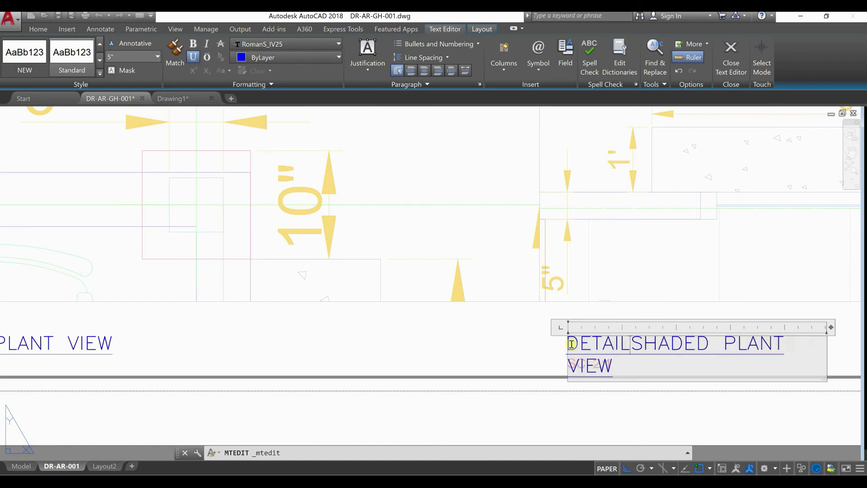
pyautogui.write(' #02')
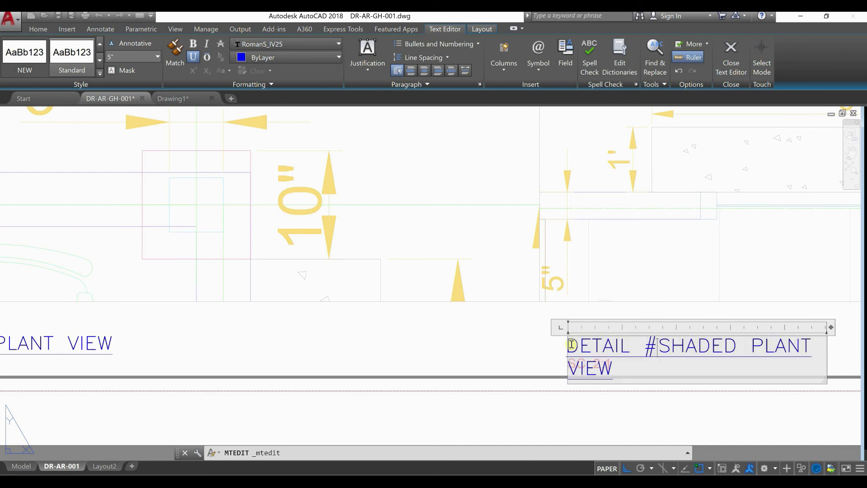
pyautogui.write(':')
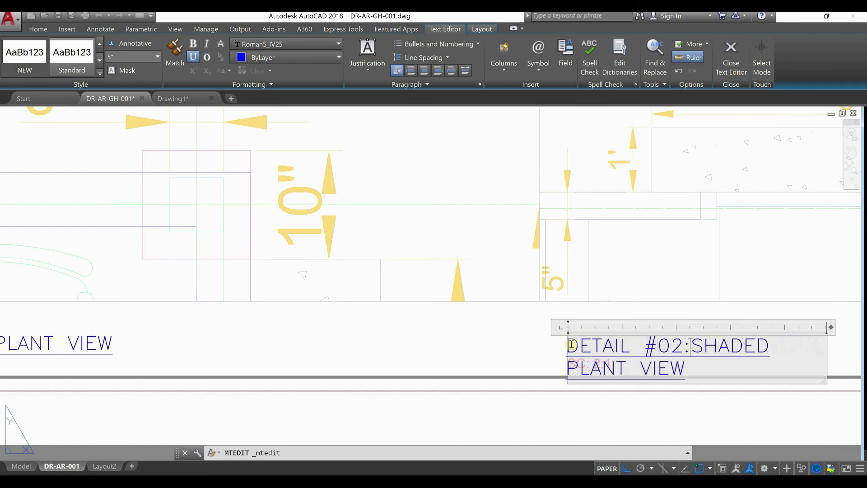
# Widen the text frame of DETAIL #02:SHADES PLANT VIEW so it fits on one line, and finish editing it
pyautogui.scroll(-2, 554, 368)
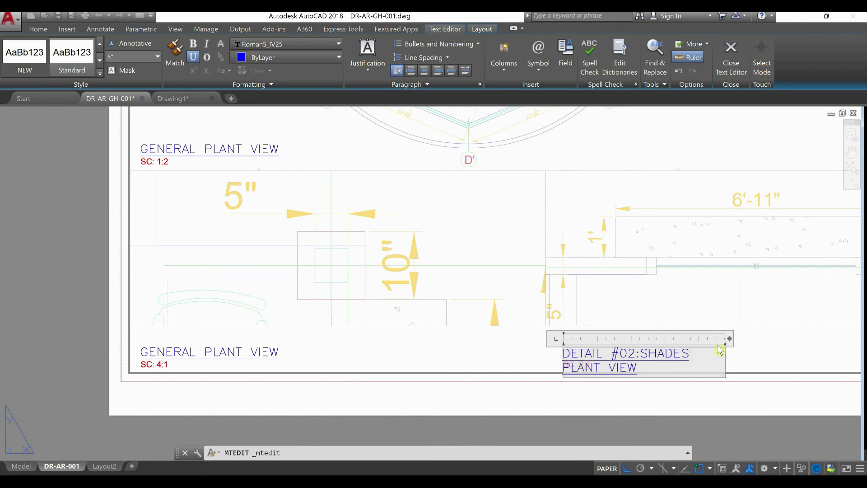
pyautogui.moveTo(731, 337); pyautogui.dragTo(815, 336)
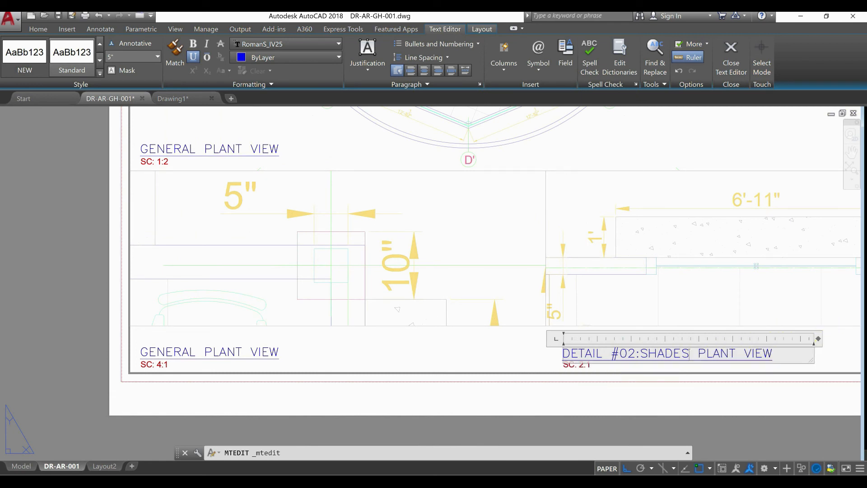
pyautogui.click(768, 379)
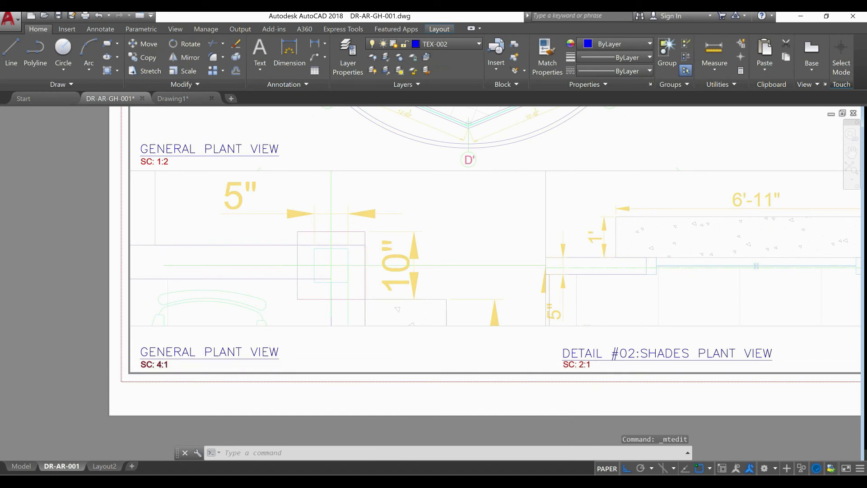
# Replace the GENERAL PLANT VIEW title under the lower-left detail viewport with COLUMNS
pyautogui.scroll(3, 607, 371)
pyautogui.scroll(-4, 601, 368)
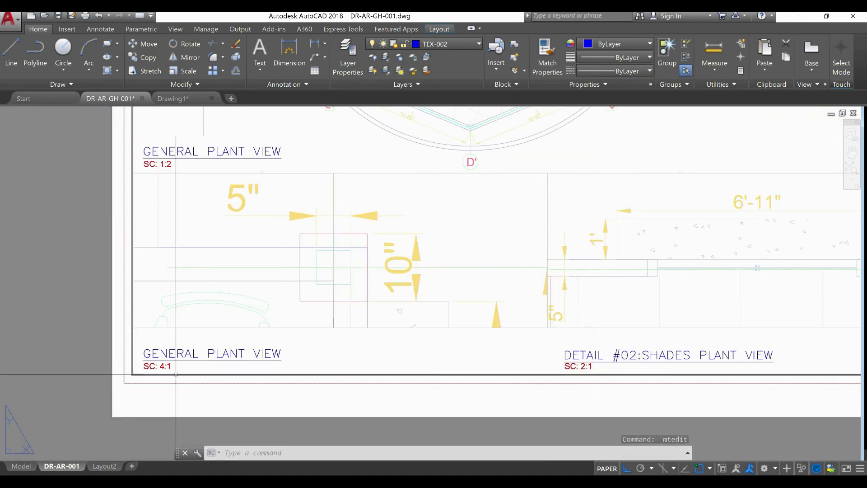
pyautogui.click(161, 356)
pyautogui.doubleClick(208, 359)
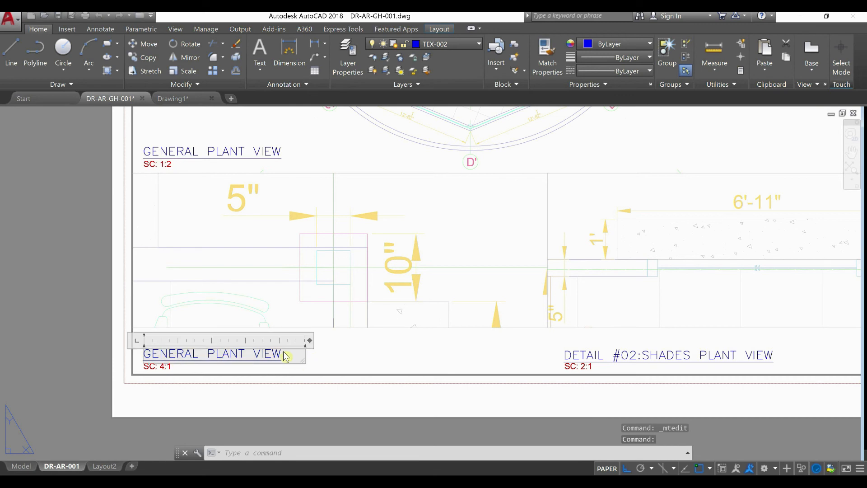
pyautogui.moveTo(281, 352); pyautogui.dragTo(147, 353)
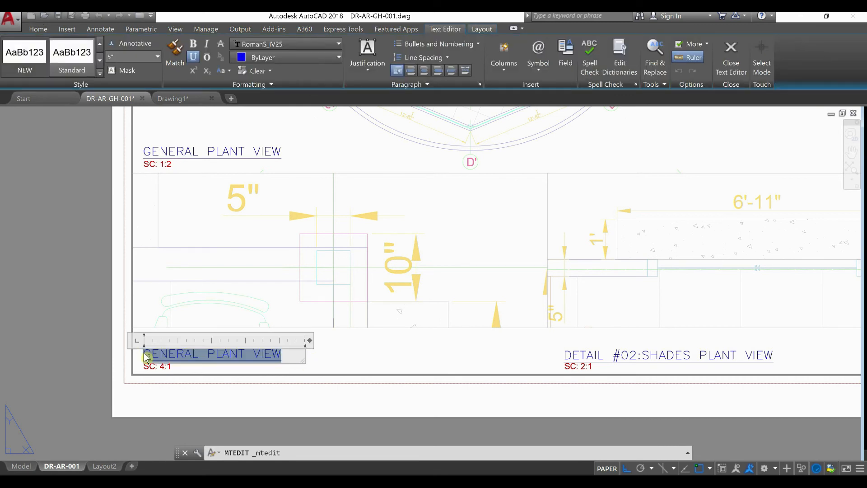
pyautogui.write('COLUMS')
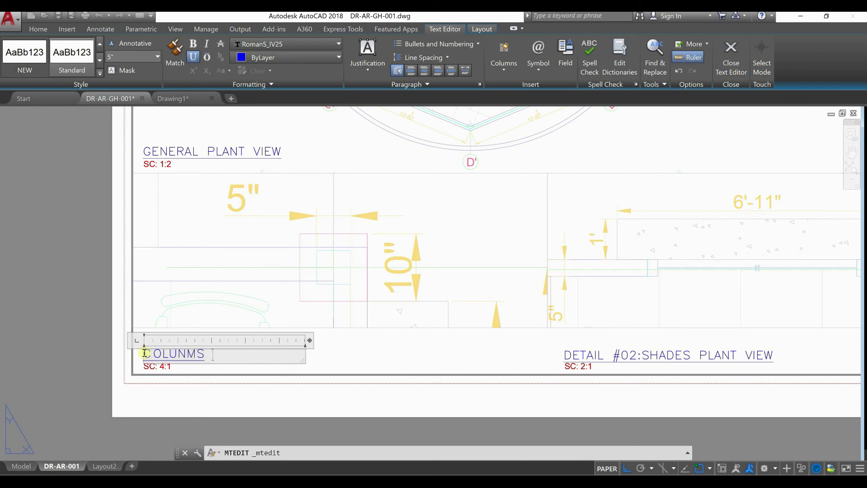
pyautogui.press('BackSpace')
pyautogui.press('BackSpace')
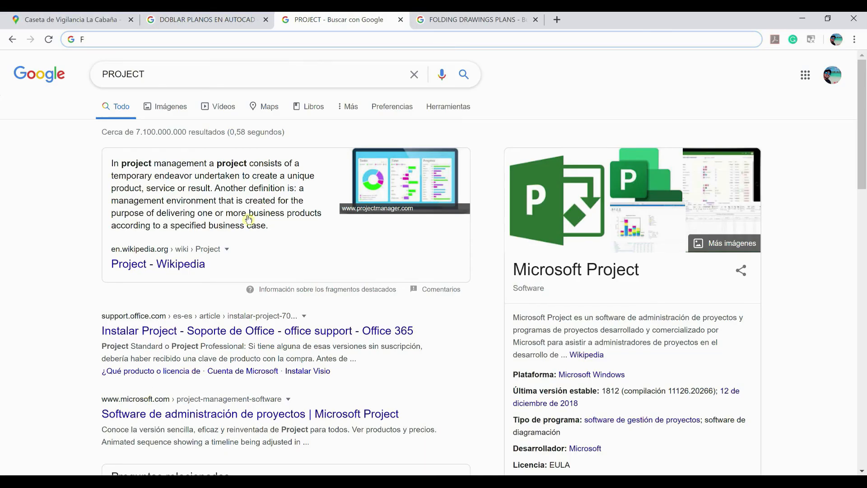
# Switch to the web browser, look up the spelling of COLUMS in the search suggestions, and return to AutoCAD
pyautogui.click(297, 41)
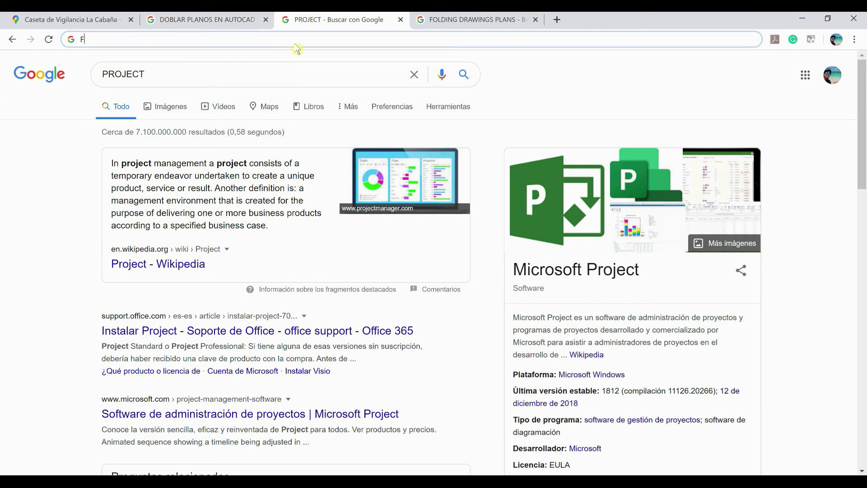
pyautogui.write('F')
pyautogui.write('COLUMS')
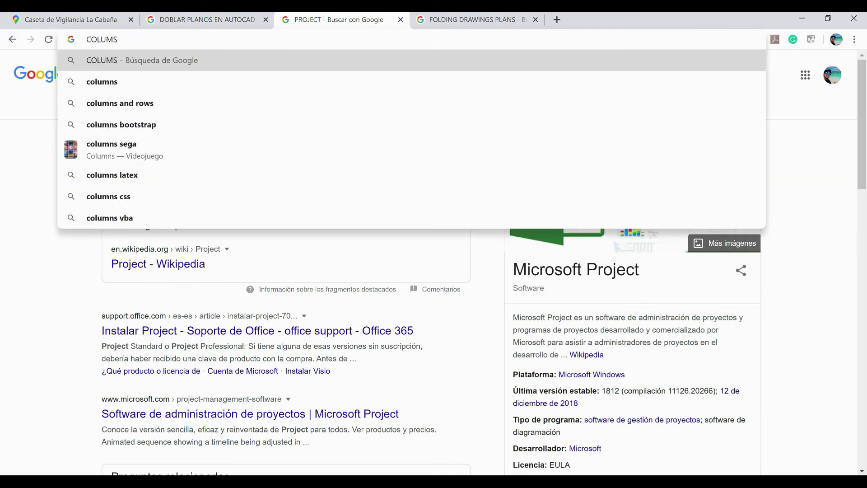
pyautogui.click(98, 480)
pyautogui.click(91, 464)
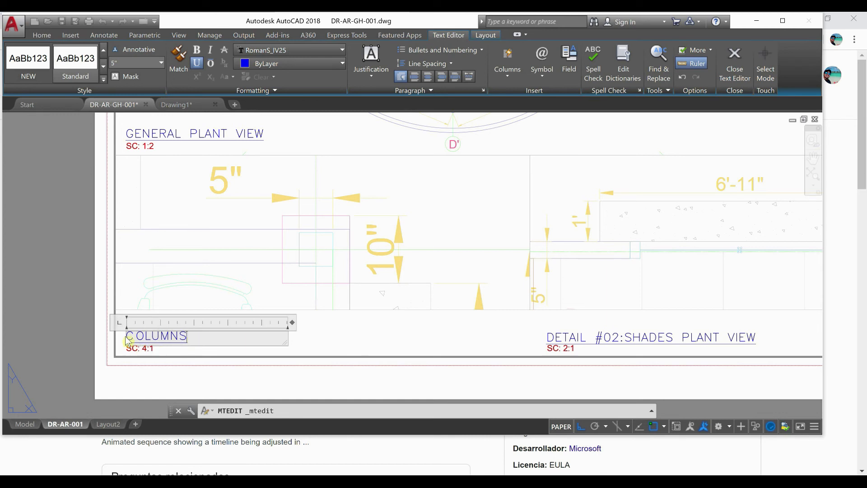
# Complete the lower-left title as DETAIL #01: RECEPTION COLUMNS, widening its text frame to fit one line, and finish editing it
pyautogui.write('DETAIL')
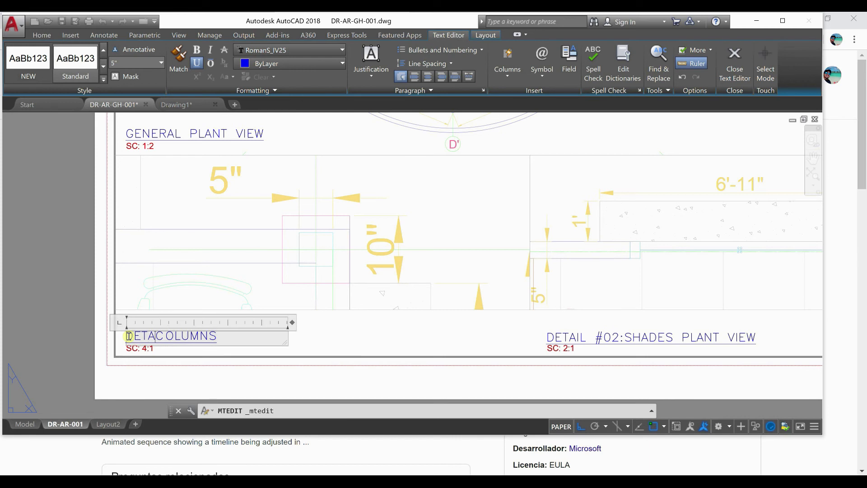
pyautogui.write(' #')
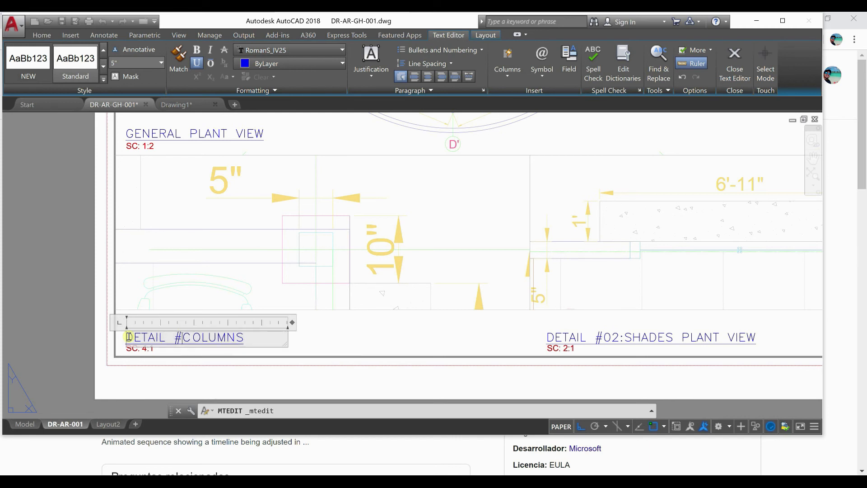
pyautogui.write('01:')
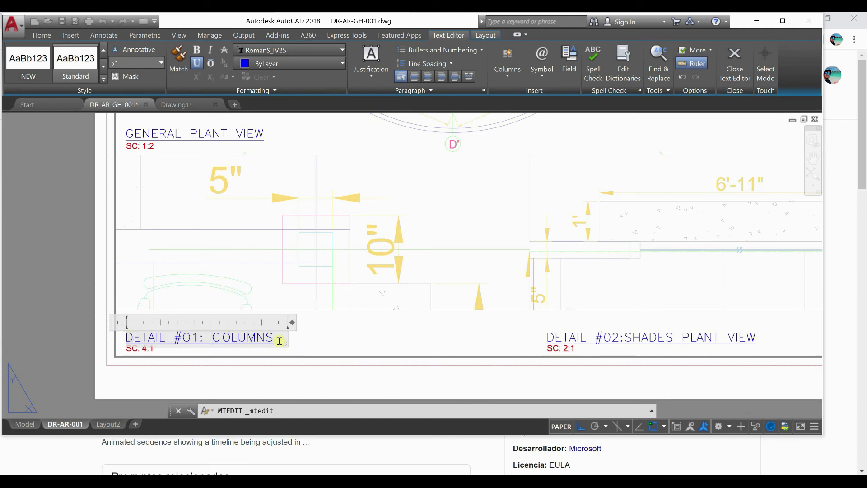
pyautogui.write('RECEPTION')
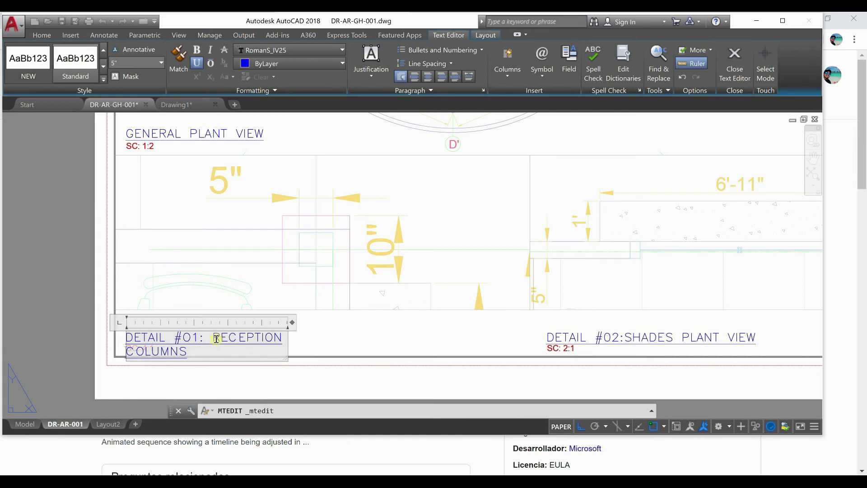
pyautogui.moveTo(295, 324); pyautogui.dragTo(400, 323)
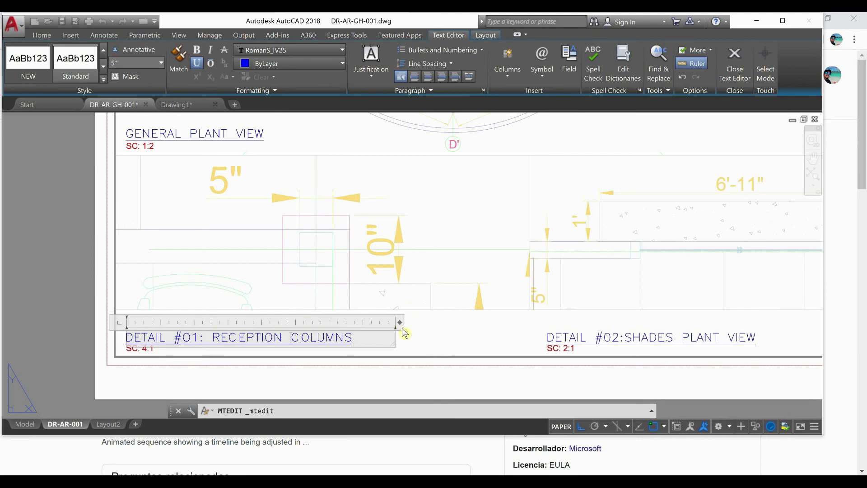
pyautogui.click(365, 375)
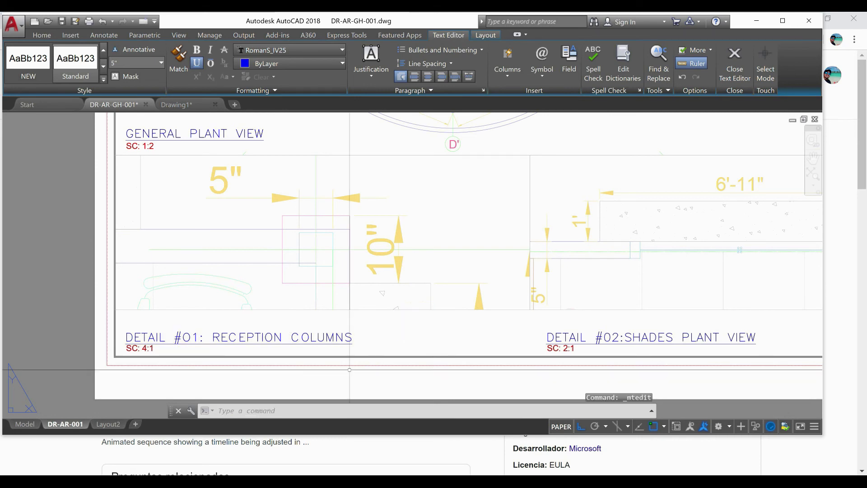
# Activate the general plan viewport and lock its view at scale 1:2
pyautogui.scroll(-2, 230, 365)
pyautogui.scroll(-3, 231, 365)
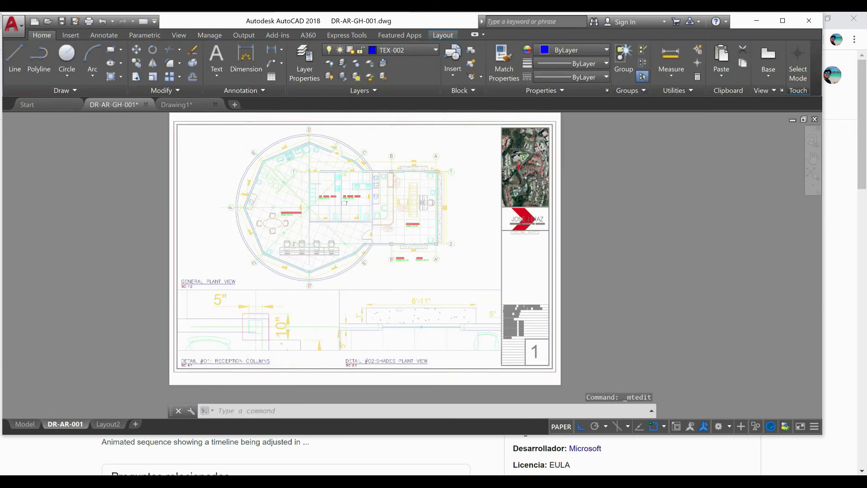
pyautogui.scroll(1, 281, 326)
pyautogui.scroll(2, 294, 320)
pyautogui.moveTo(314, 307); pyautogui.dragTo(325, 345, button='middle')
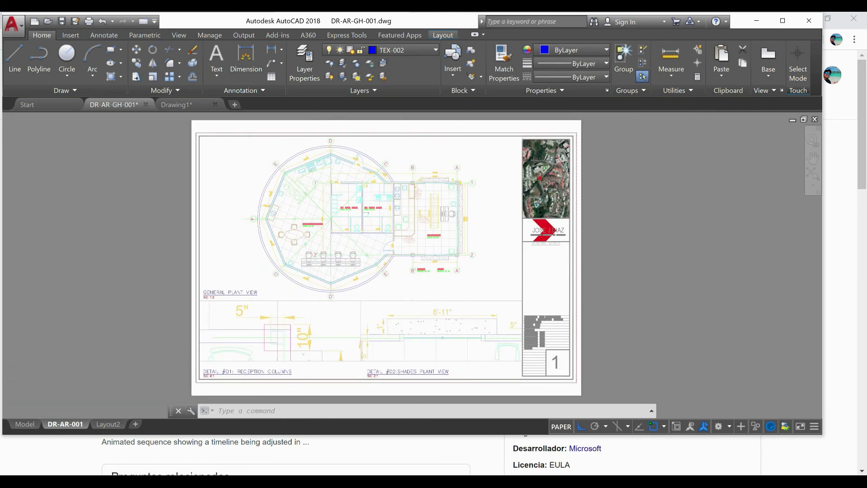
pyautogui.scroll(2, 462, 287)
pyautogui.moveTo(461, 287); pyautogui.dragTo(482, 338, button='middle')
pyautogui.doubleClick(370, 318)
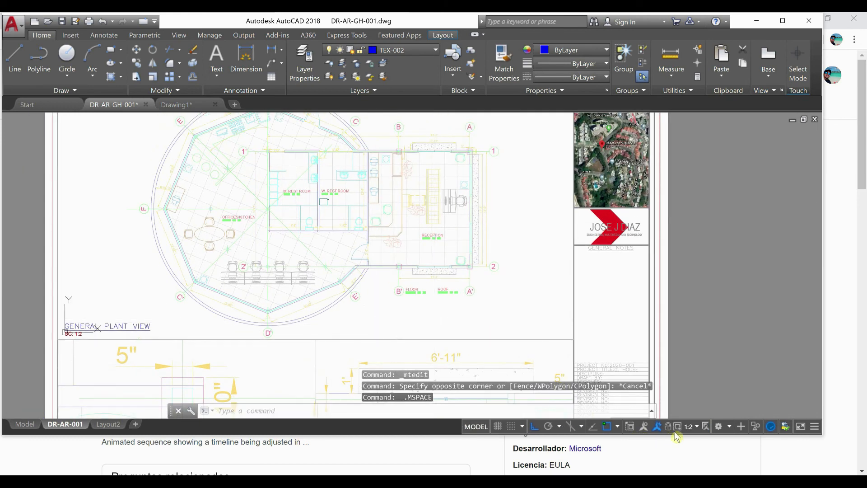
pyautogui.click(669, 427)
# Zoom in and out over the locked plan viewport to check that its view moves together with the sheet
pyautogui.scroll(2, 330, 273)
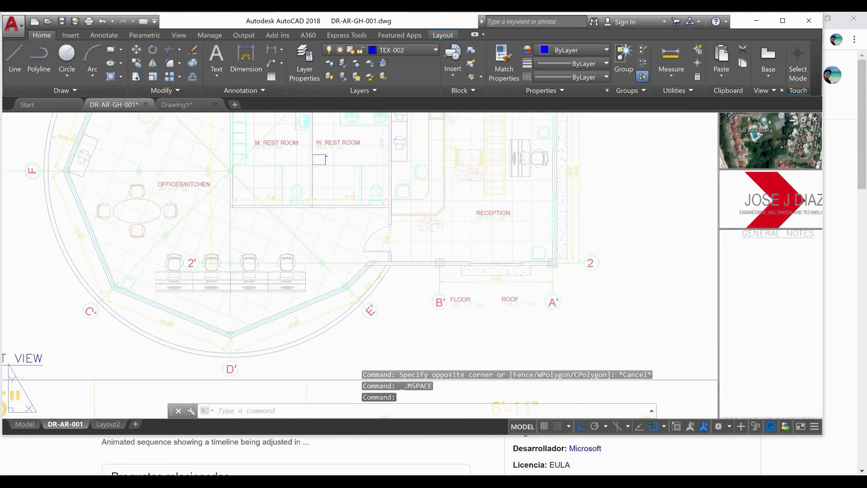
pyautogui.scroll(2, 353, 261)
pyautogui.scroll(-4, 361, 266)
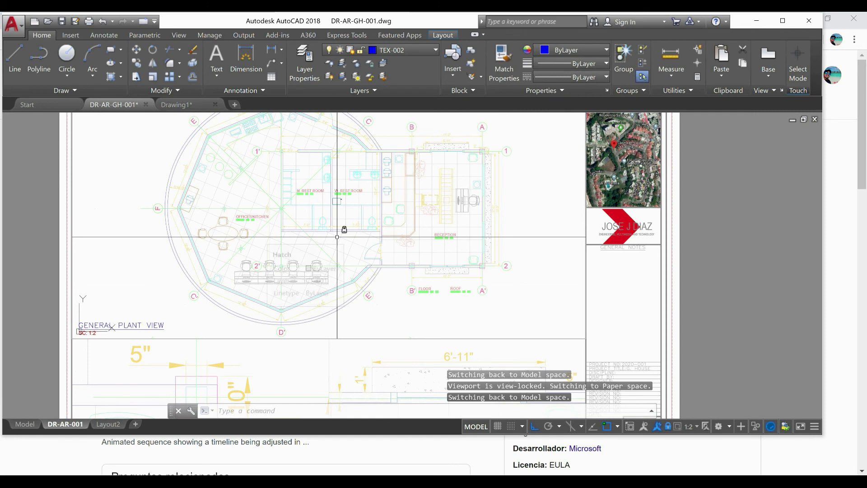
pyautogui.scroll(4, 336, 243)
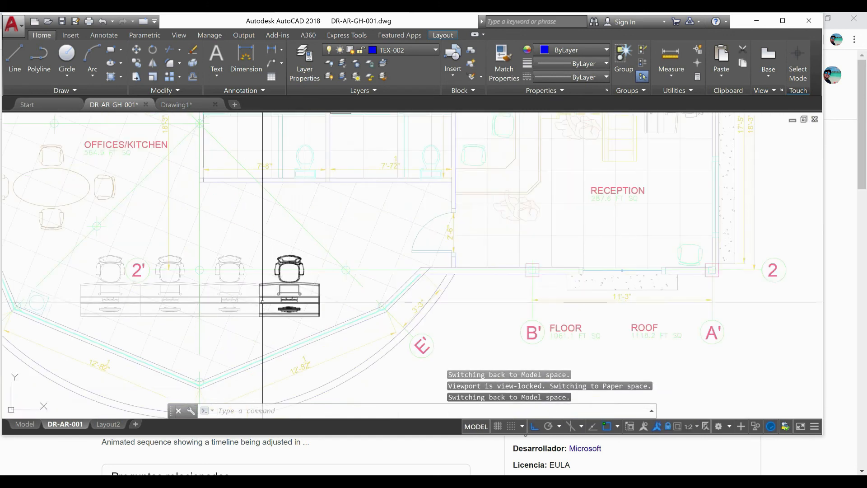
pyautogui.scroll(-2, 448, 286)
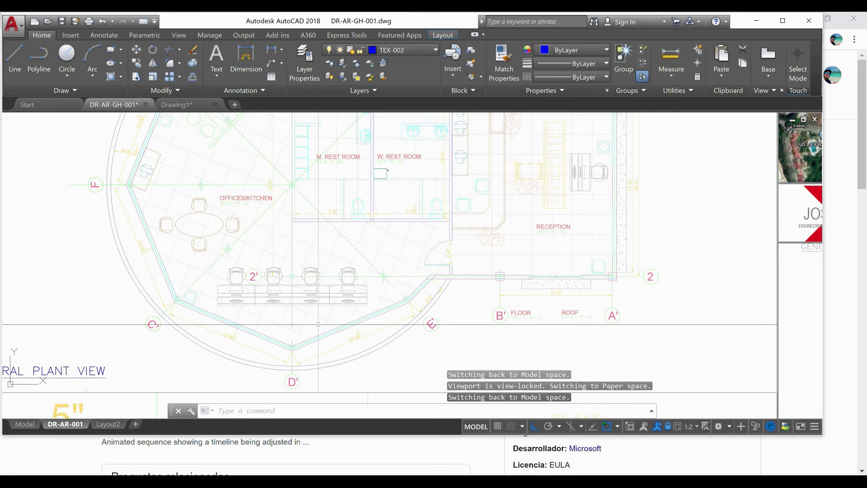
pyautogui.scroll(-5, 413, 294)
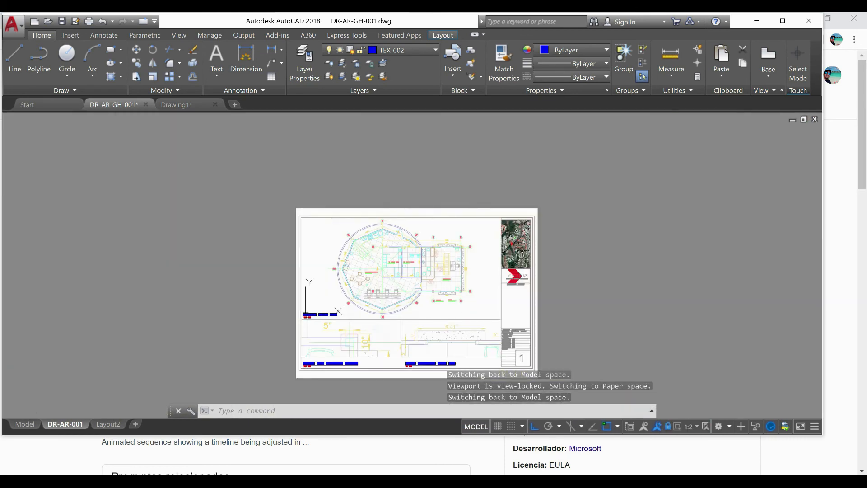
pyautogui.moveTo(418, 274); pyautogui.dragTo(405, 267, button='middle')
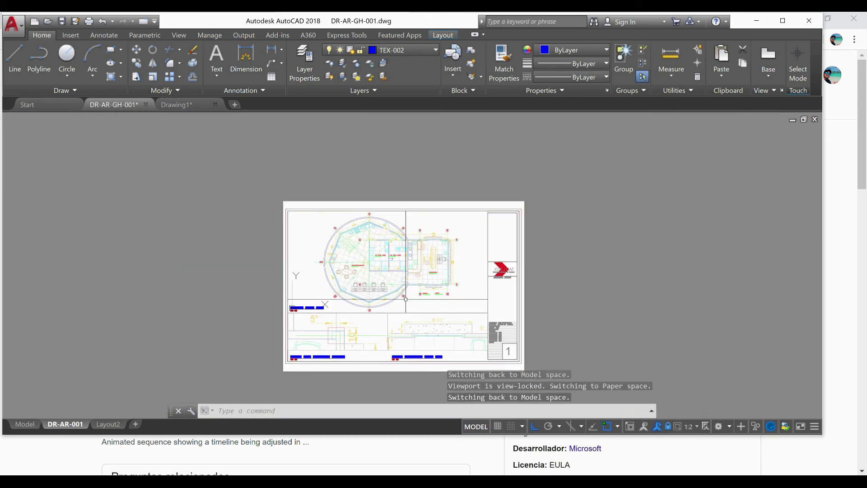
# Lock layers TABPC-001, 0 and FF-001
pyautogui.click(420, 50)
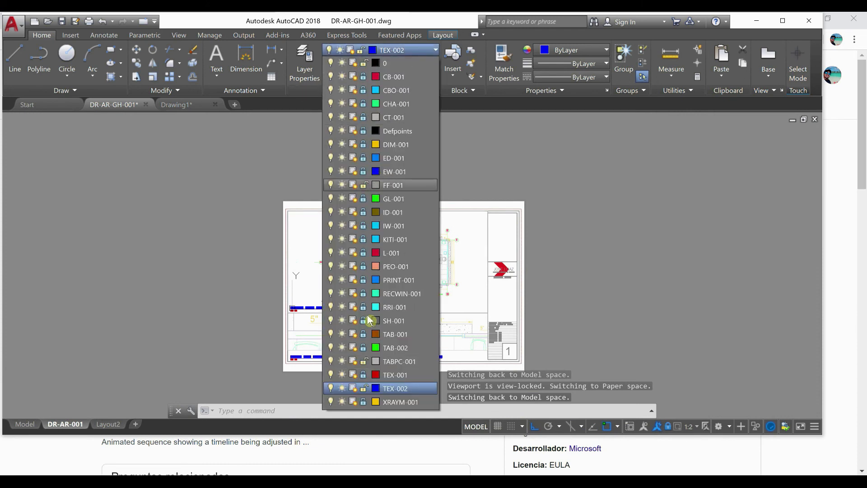
pyautogui.click(363, 361)
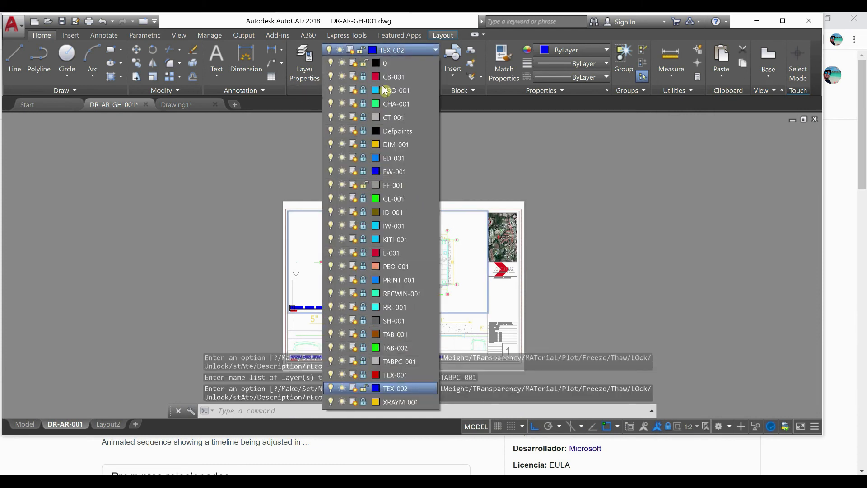
pyautogui.click(363, 65)
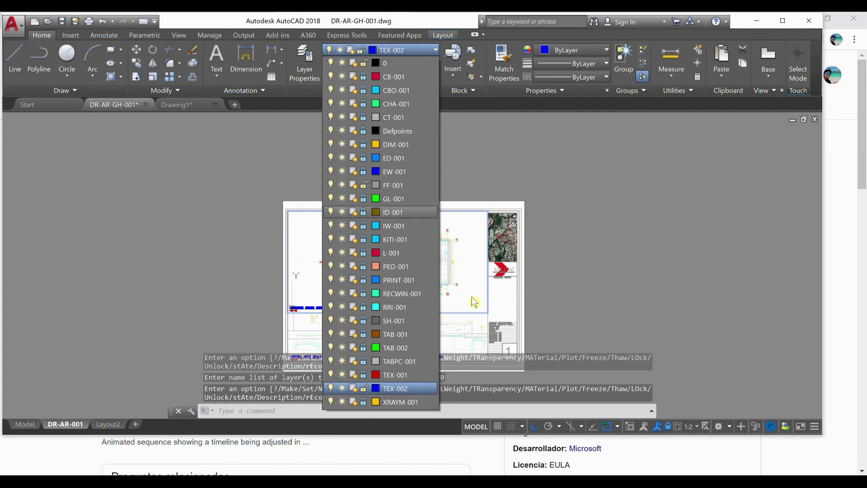
pyautogui.click(364, 185)
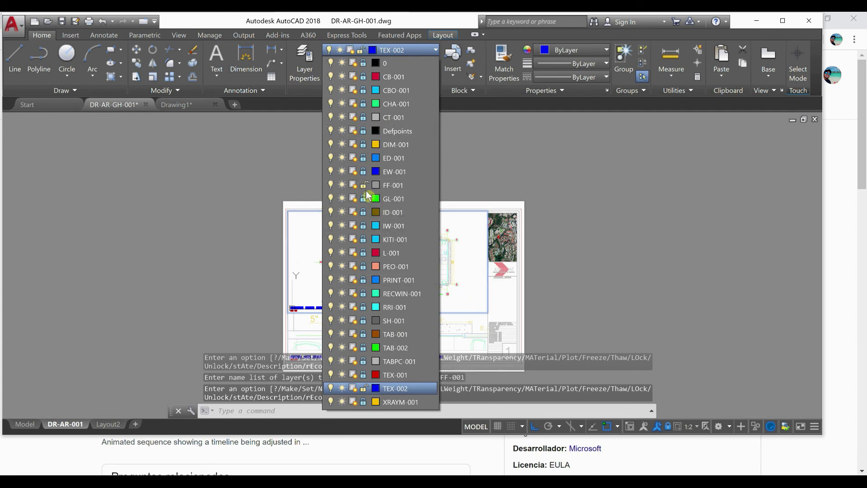
# Close the layer list and maximize the program window around sheet DR-AR-001
pyautogui.click(540, 319)
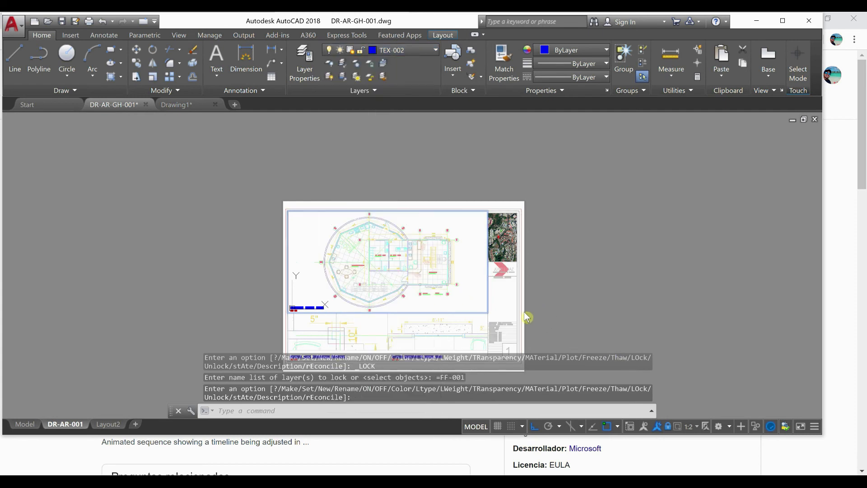
pyautogui.moveTo(528, 304); pyautogui.dragTo(516, 270, button='middle')
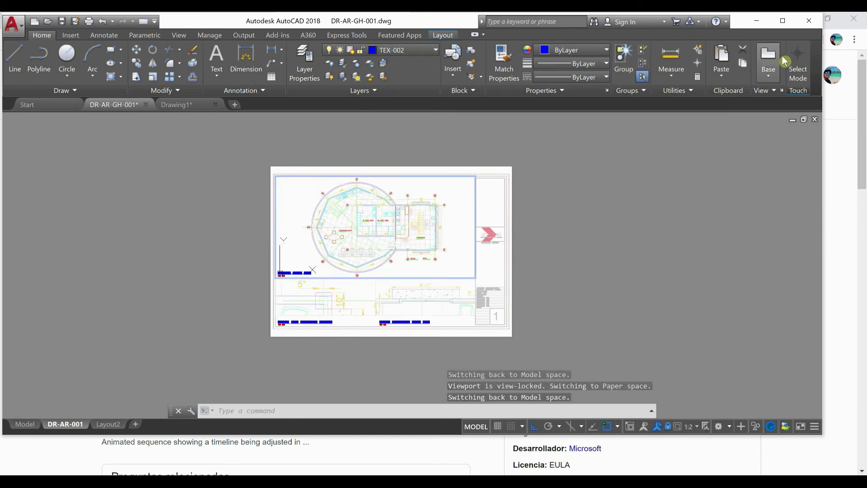
pyautogui.click(783, 22)
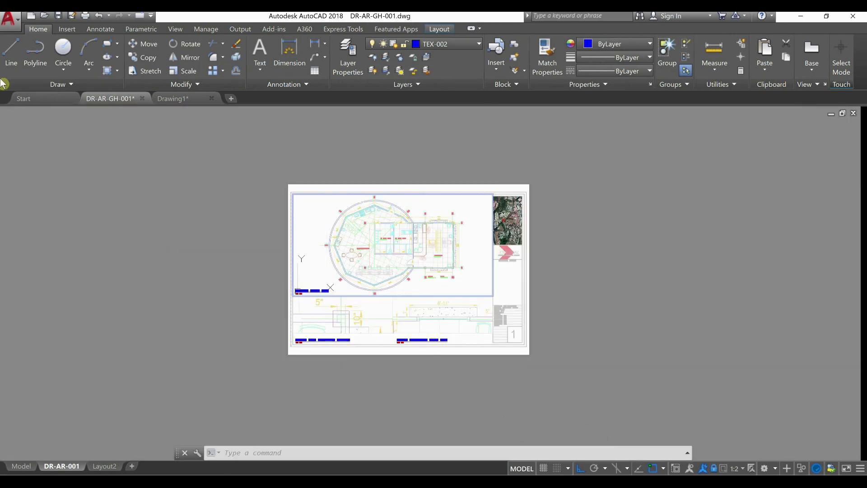
# Open the Plot settings for layout DR-AR-001 and bring up the choice of available printers and plotters
pyautogui.click(11, 19)
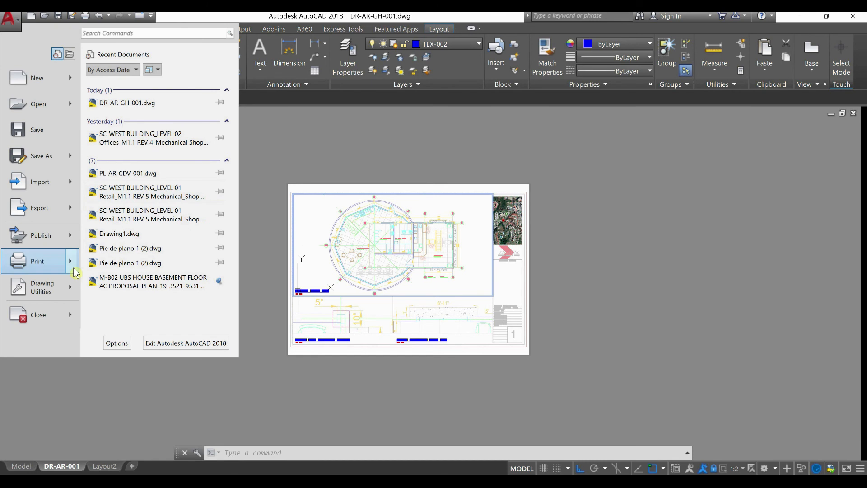
pyautogui.moveTo(75, 273)
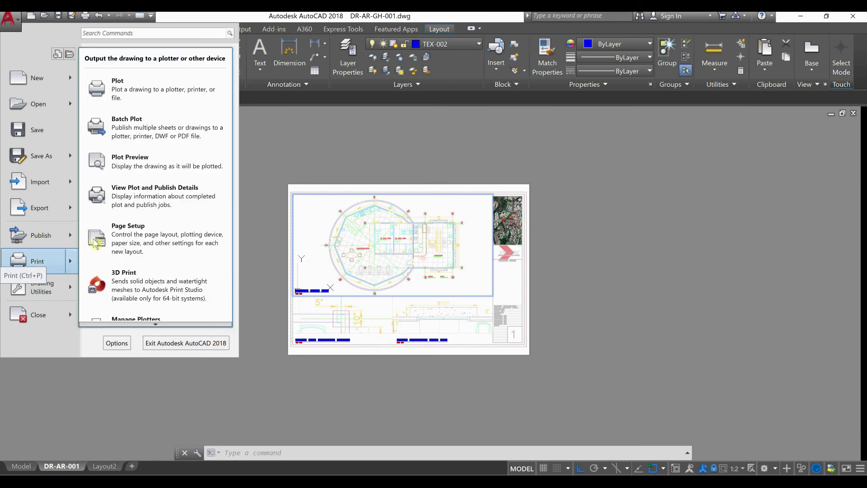
pyautogui.click(188, 95)
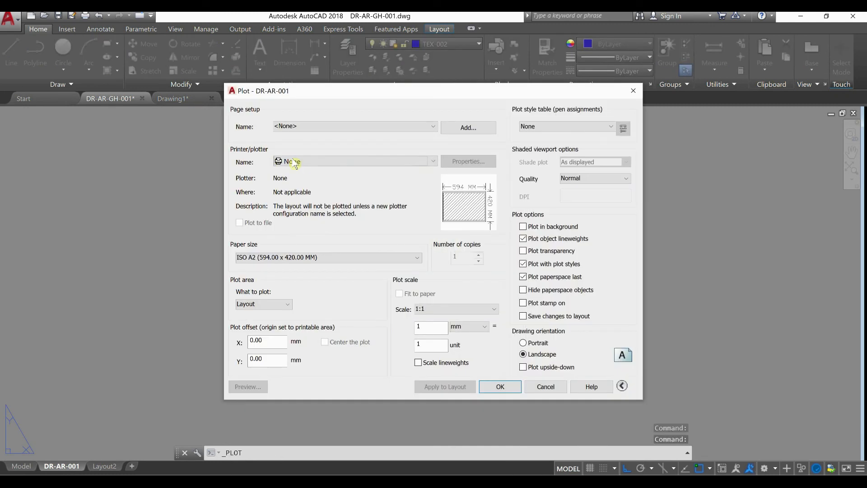
pyautogui.click(299, 162)
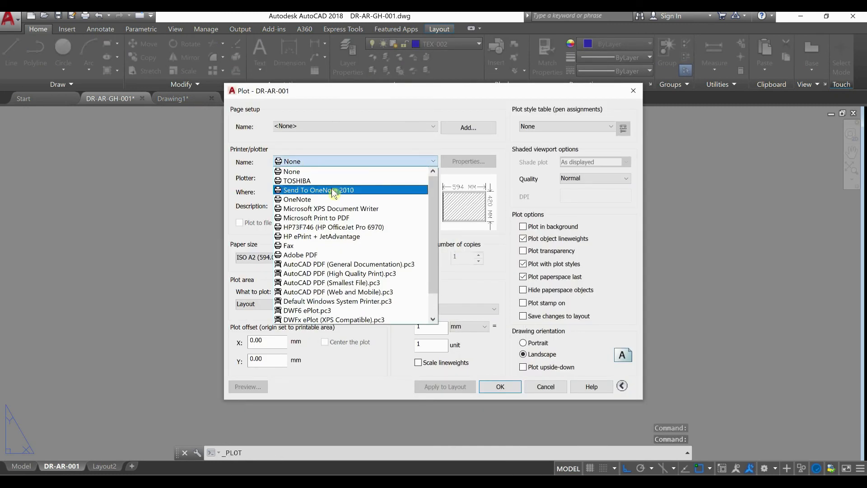
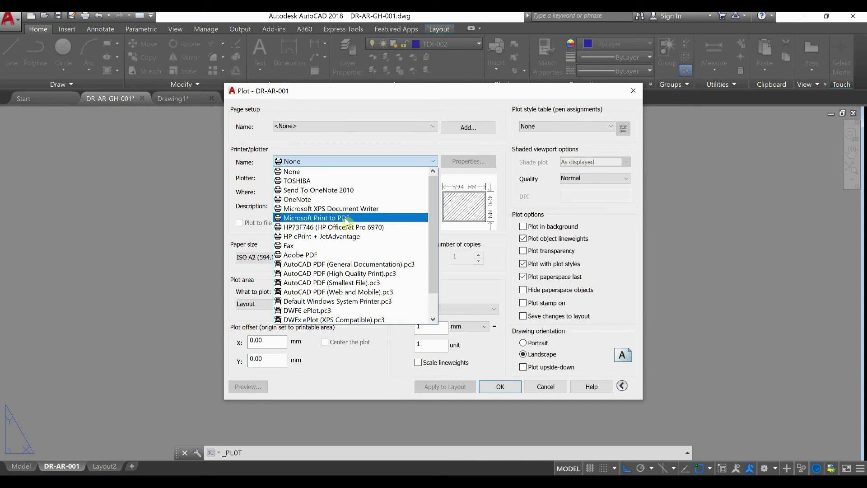
# Configure the DR-AR-001 plot with the DWG To PDF.pc3 plotter, Maximum quality and no plot style table, and preview the sheet
pyautogui.scroll(-1, 385, 296)
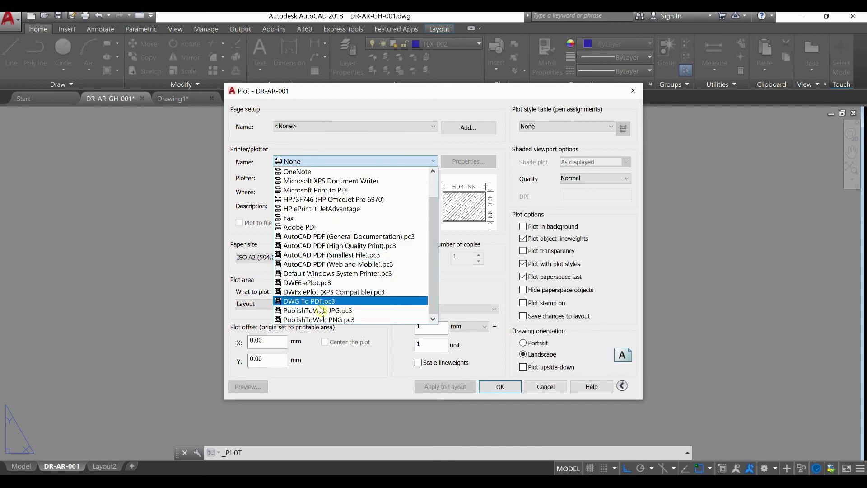
pyautogui.click(344, 302)
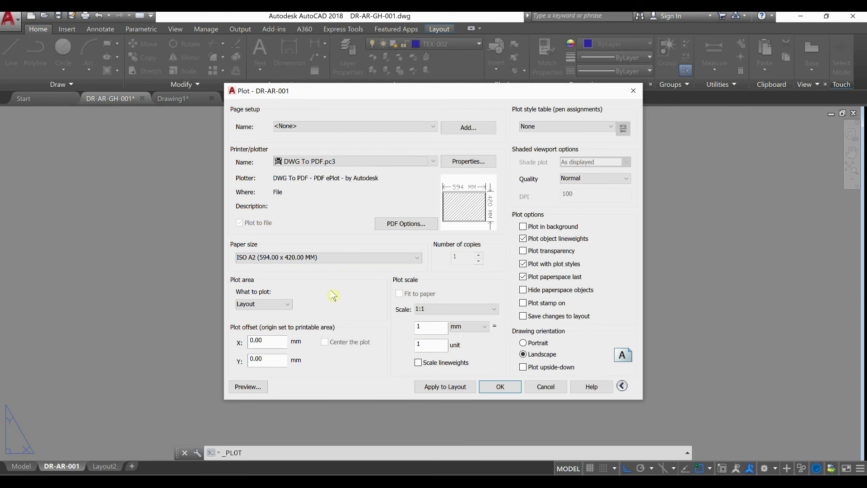
pyautogui.click(595, 181)
pyautogui.click(597, 217)
pyautogui.click(570, 127)
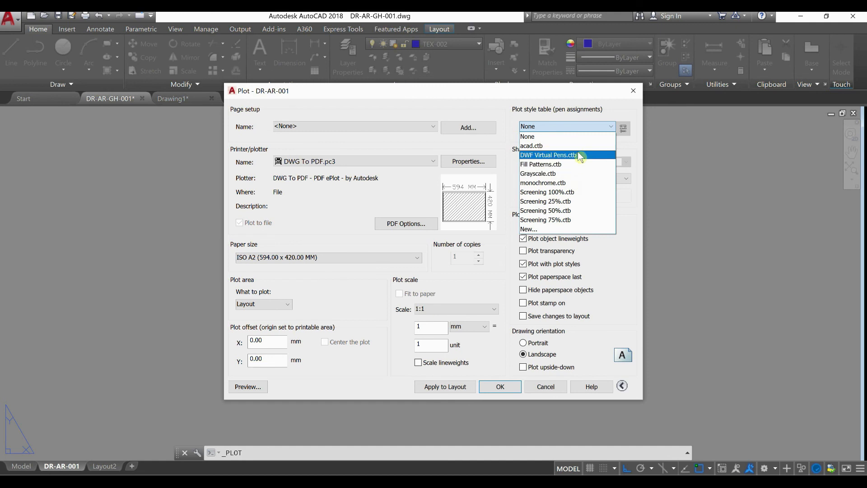
pyautogui.click(582, 136)
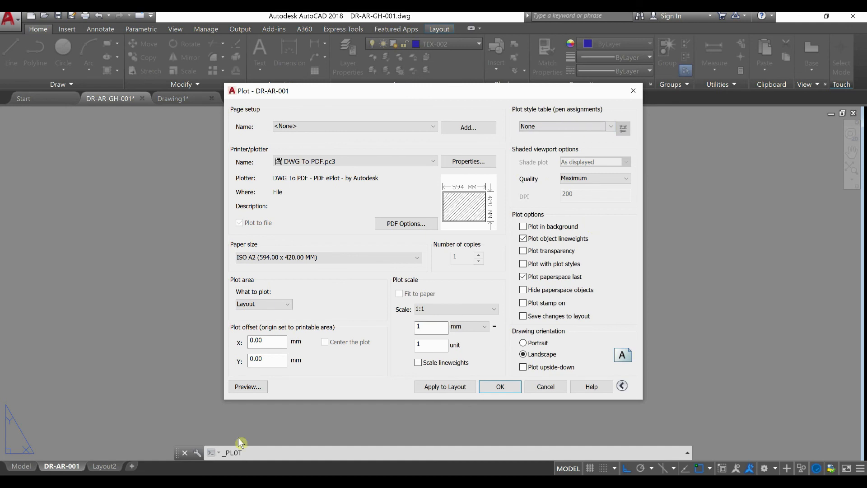
pyautogui.click(249, 387)
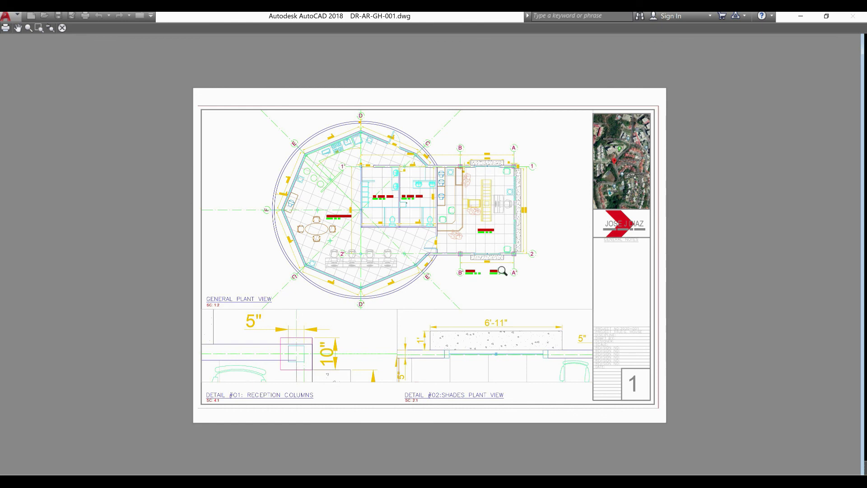
pyautogui.press('Escape')
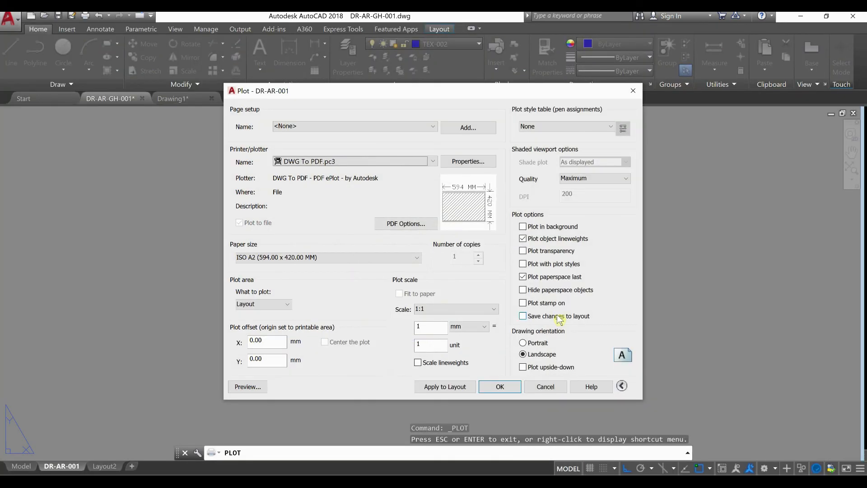
# Plot the sheet as DR-AR-GH-001-DR-AR-001.pdf into the AR-DR folder inside PRO-GH-AC-2020
pyautogui.click(502, 387)
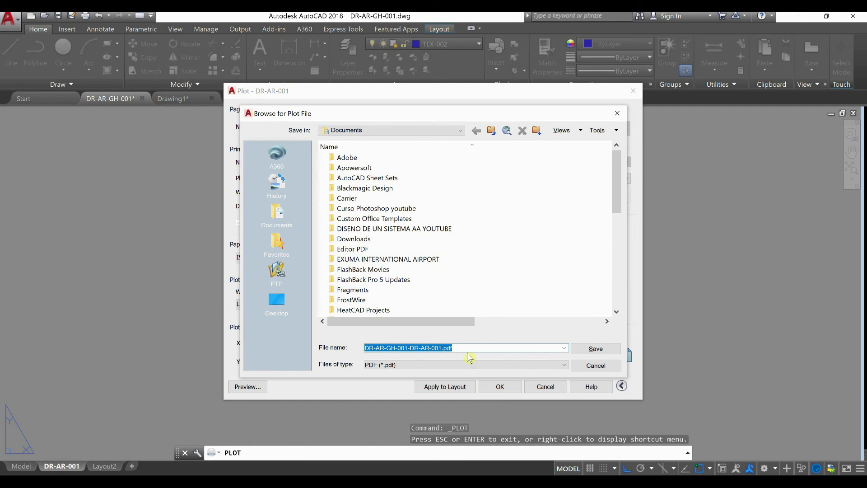
pyautogui.scroll(-2, 455, 310)
pyautogui.scroll(1, 450, 311)
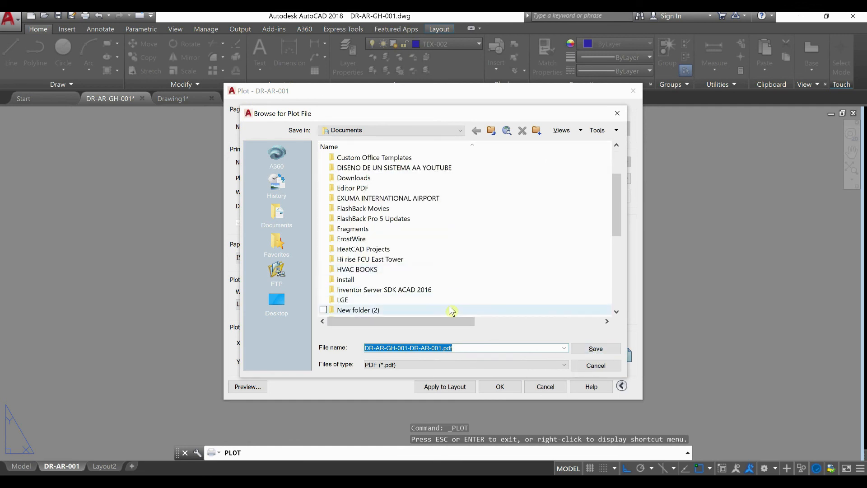
pyautogui.scroll(-1, 450, 311)
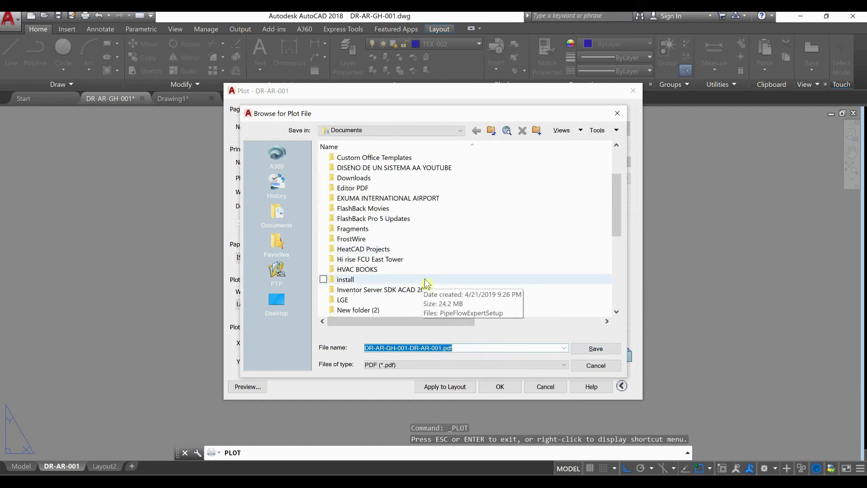
pyautogui.scroll(-3, 414, 281)
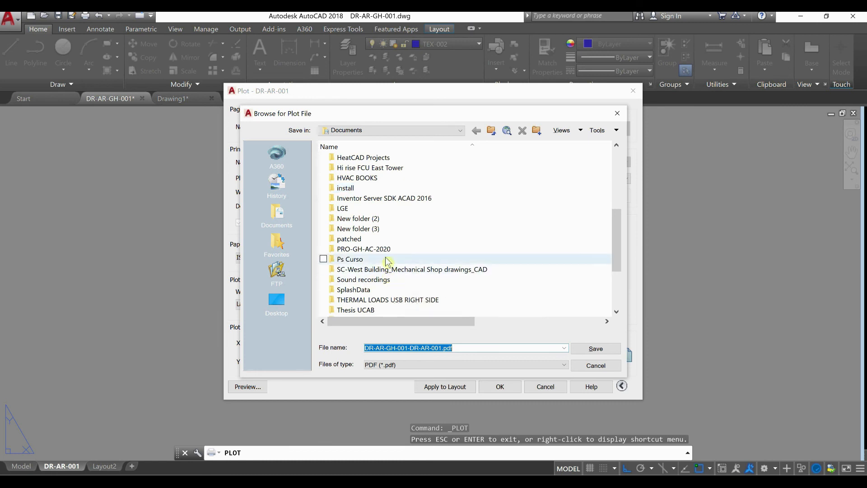
pyautogui.doubleClick(363, 249)
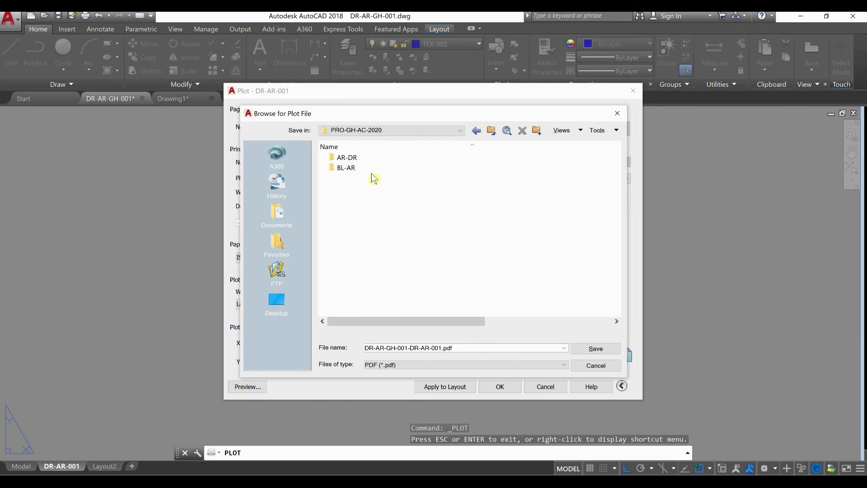
pyautogui.doubleClick(370, 168)
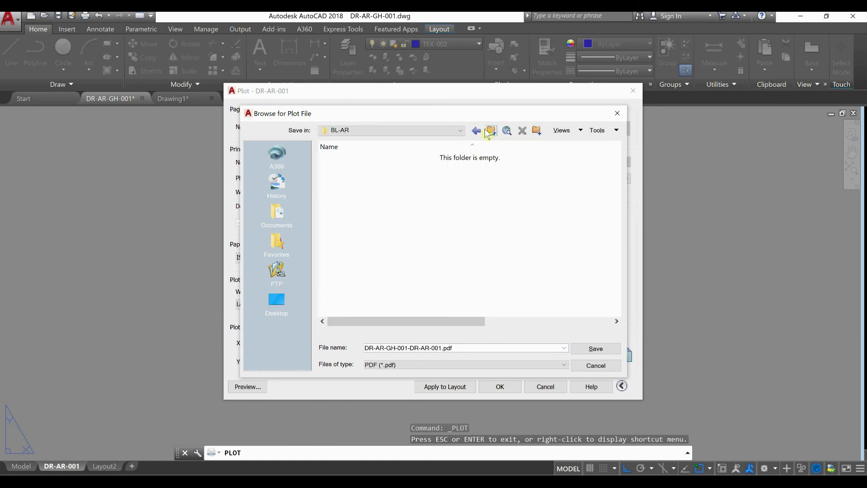
pyautogui.click(476, 131)
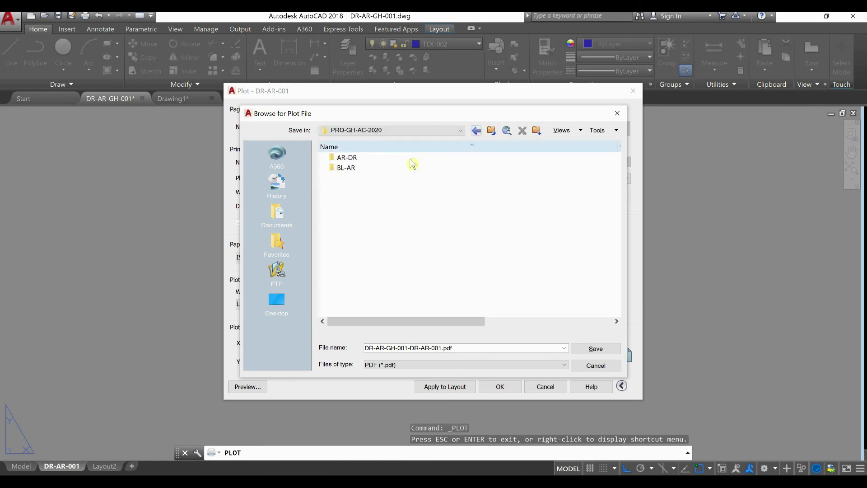
pyautogui.doubleClick(377, 158)
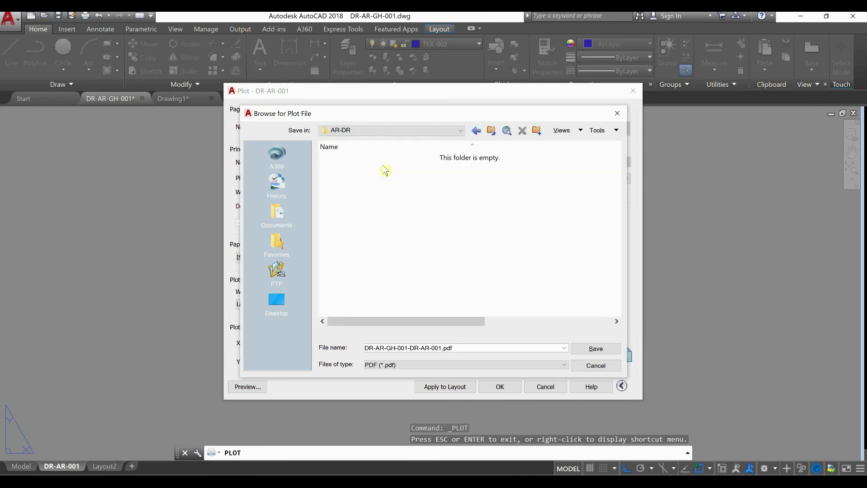
pyautogui.click(593, 352)
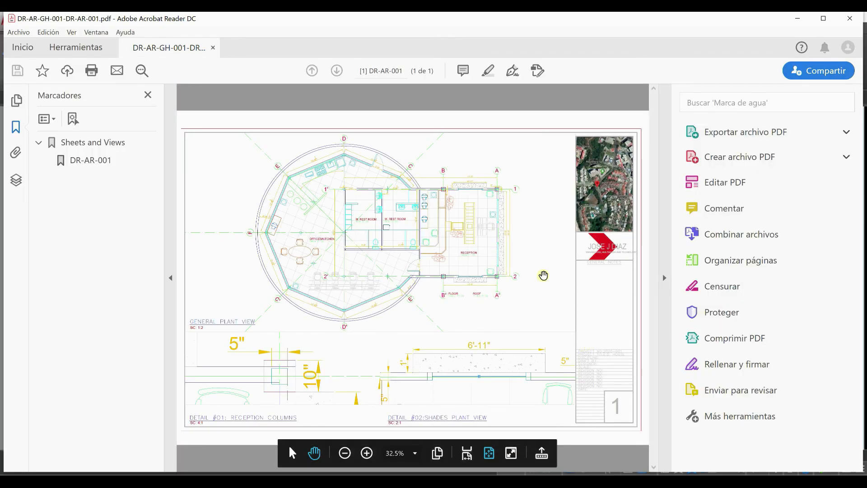
# Collapse the PDF viewer's side panes and enlarge the sheet to 66.7% to examine the general plant view
pyautogui.click(172, 284)
pyautogui.click(664, 278)
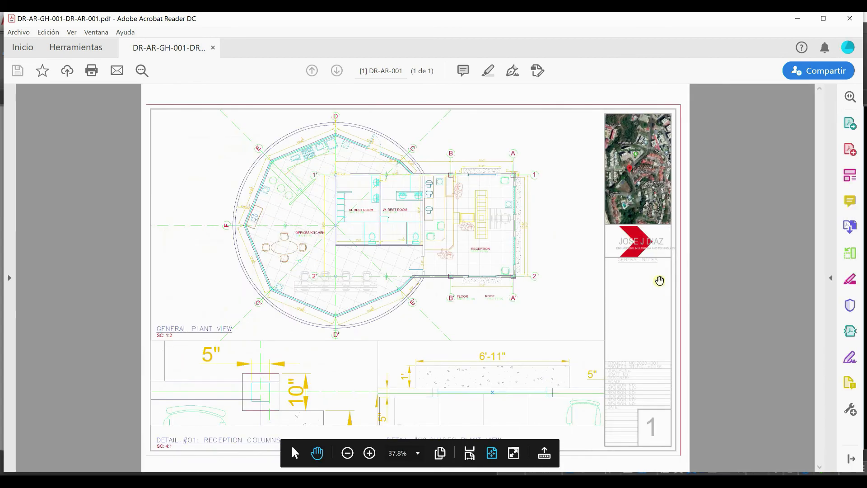
pyautogui.click(369, 452)
pyautogui.click(370, 452)
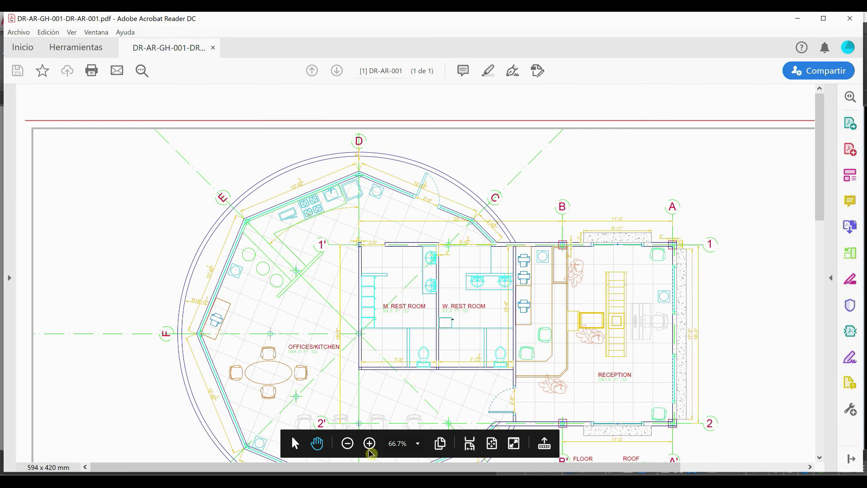
pyautogui.moveTo(437, 392); pyautogui.dragTo(258, 196, button='middle')
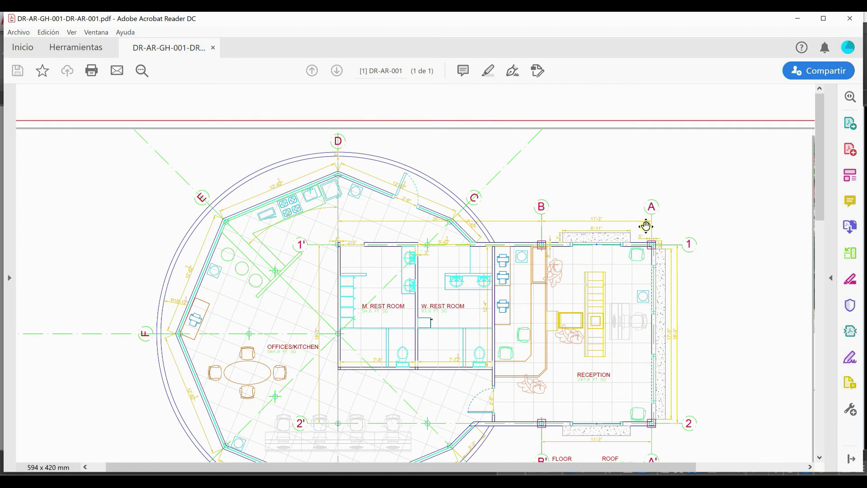
pyautogui.moveTo(646, 225); pyautogui.dragTo(638, 249, button='middle')
# Examine the reception columns and shades details and the title block in the PDF, and fit the whole page in view
pyautogui.scroll(-3, 638, 253)
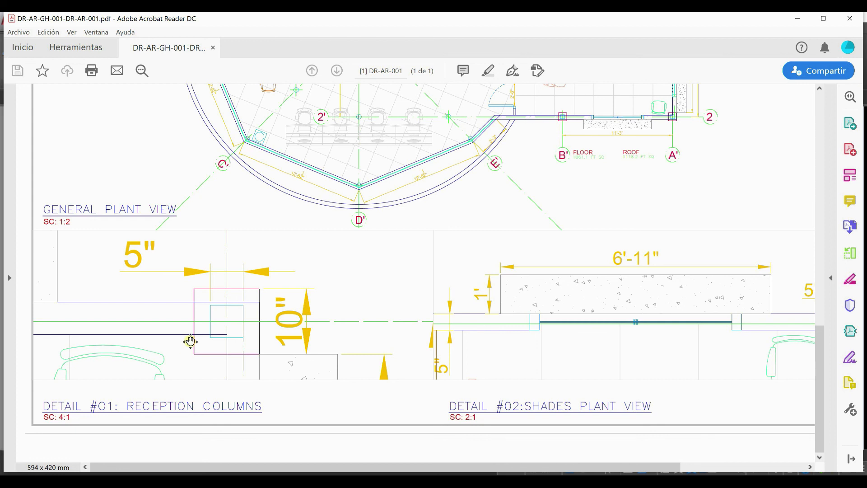
pyautogui.hscroll(2, 190, 341)
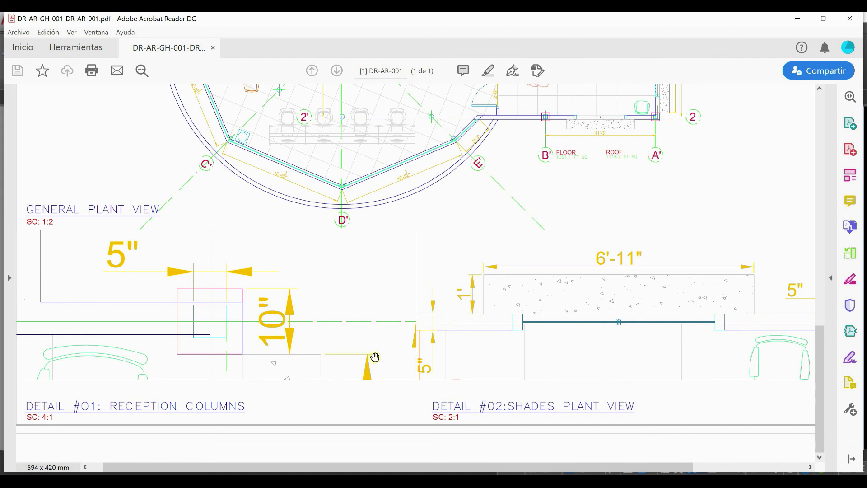
pyautogui.hscroll(3, 412, 363)
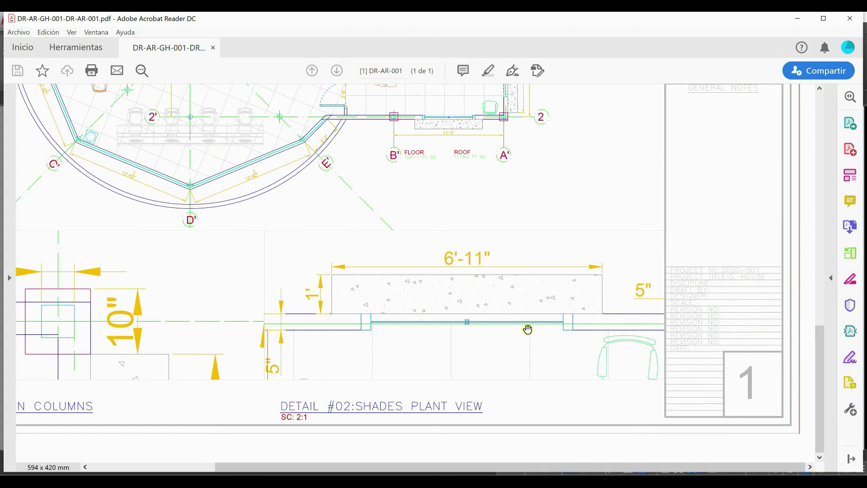
pyautogui.moveTo(361, 429)
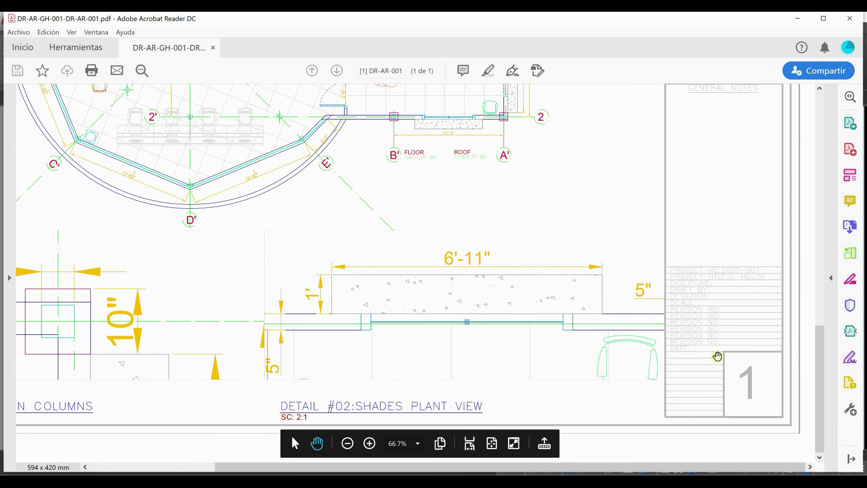
pyautogui.scroll(4, 726, 310)
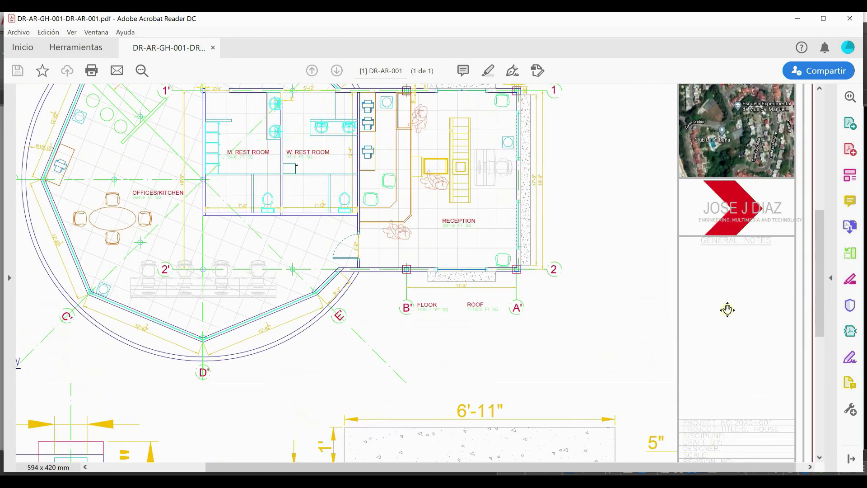
pyautogui.scroll(4, 726, 310)
pyautogui.hscroll(-3, 592, 306)
pyautogui.scroll(-8, 588, 351)
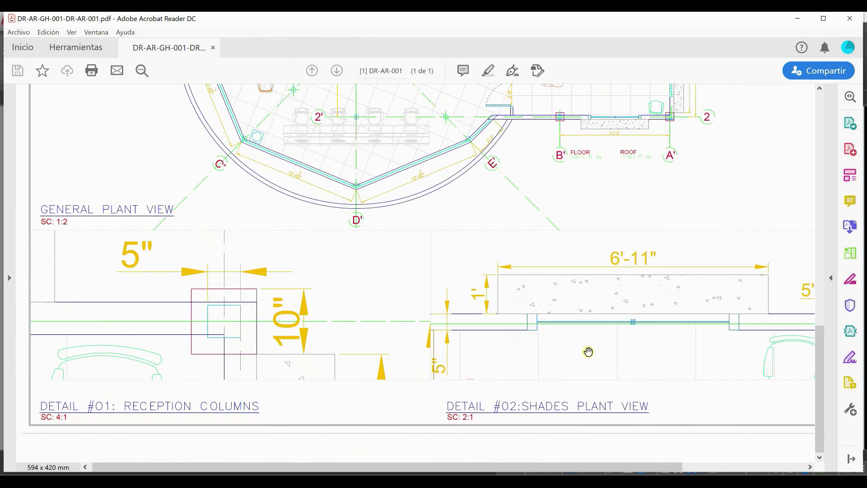
pyautogui.hscroll(5, 588, 352)
pyautogui.moveTo(380, 452)
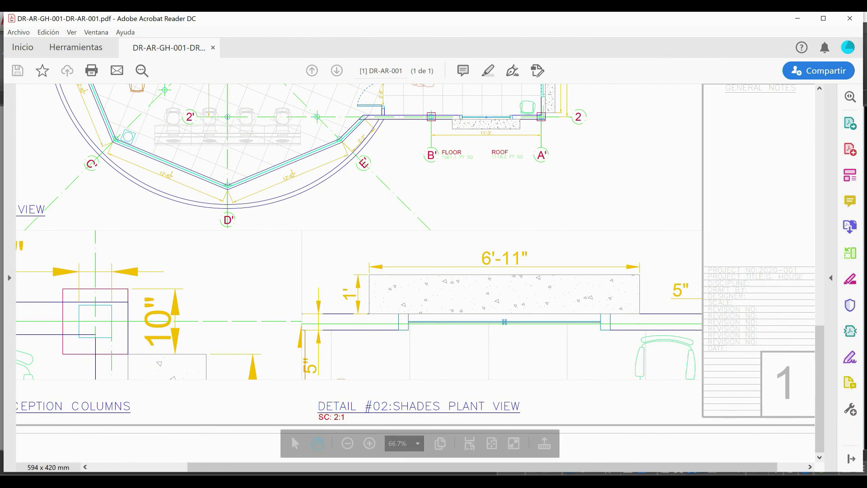
pyautogui.click(489, 445)
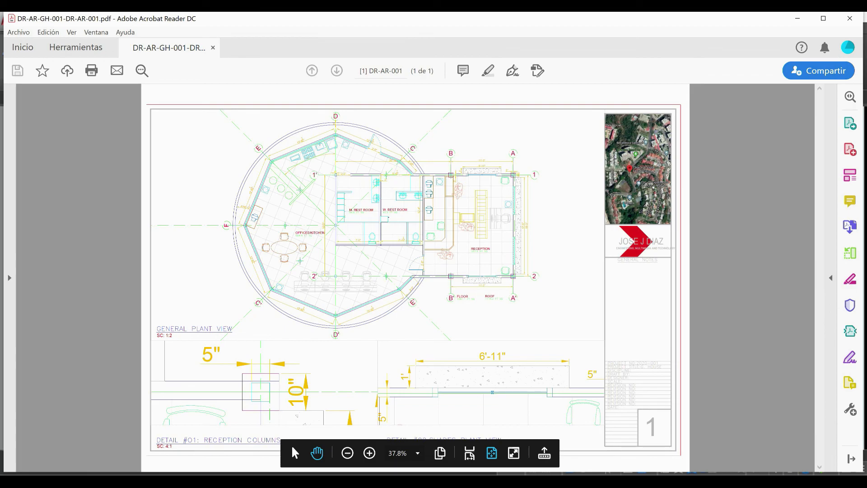
# Switch back to AutoCAD and unlock the TEX-001 layer
pyautogui.moveTo(98, 481)
pyautogui.click(96, 457)
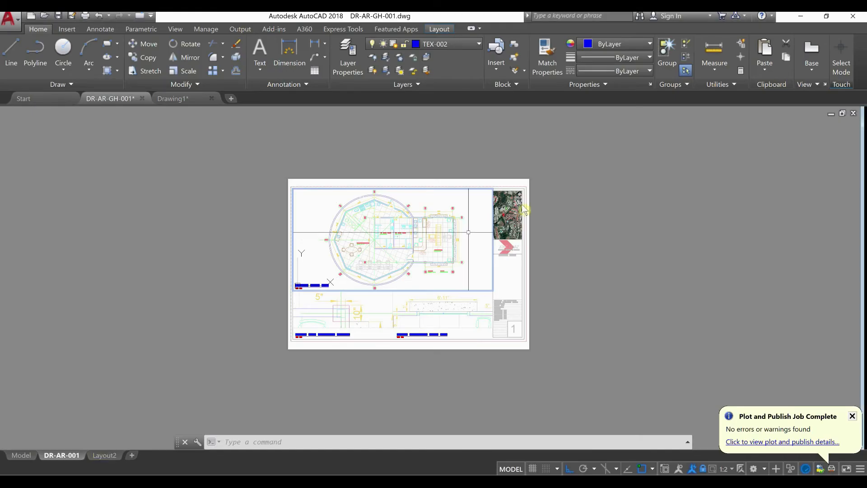
pyautogui.scroll(4, 529, 187)
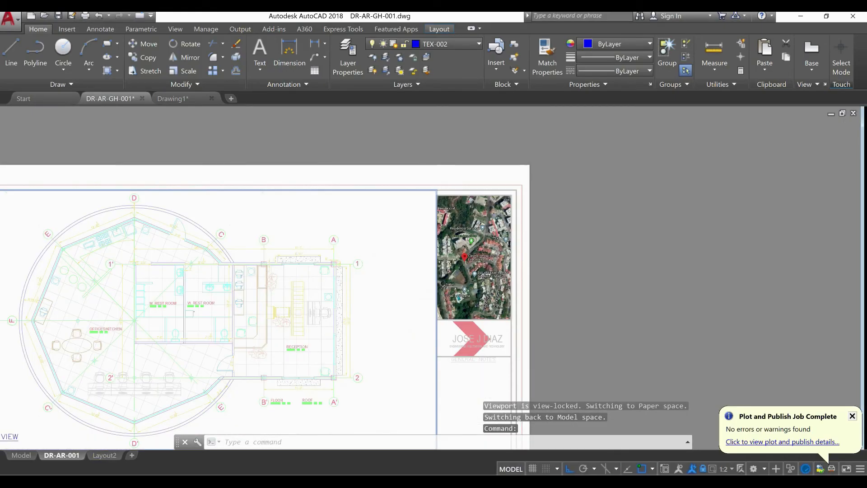
pyautogui.scroll(5, 524, 191)
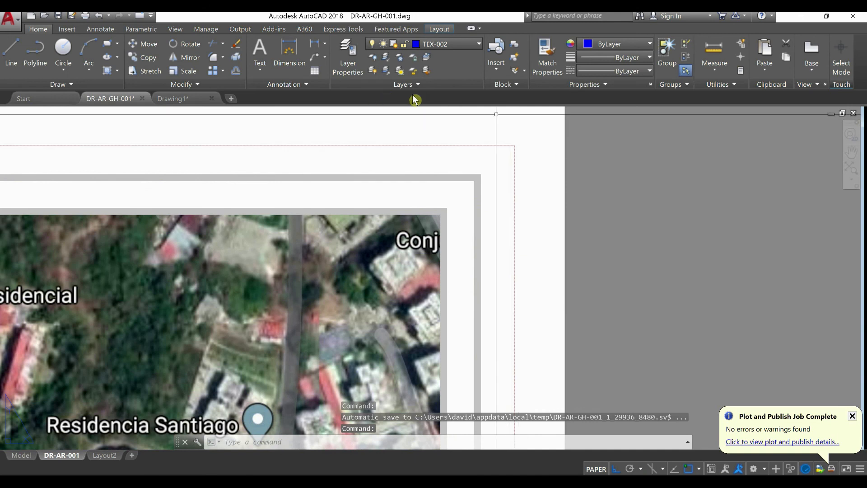
pyautogui.click(472, 44)
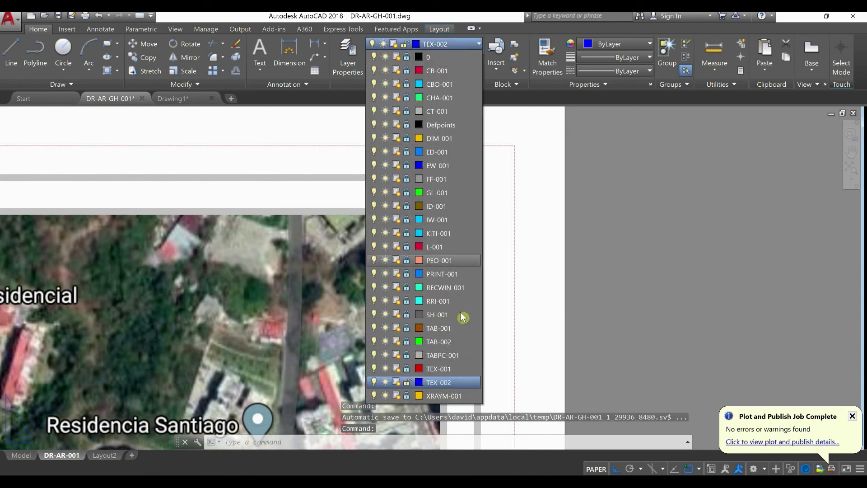
pyautogui.click(406, 369)
pyautogui.click(589, 232)
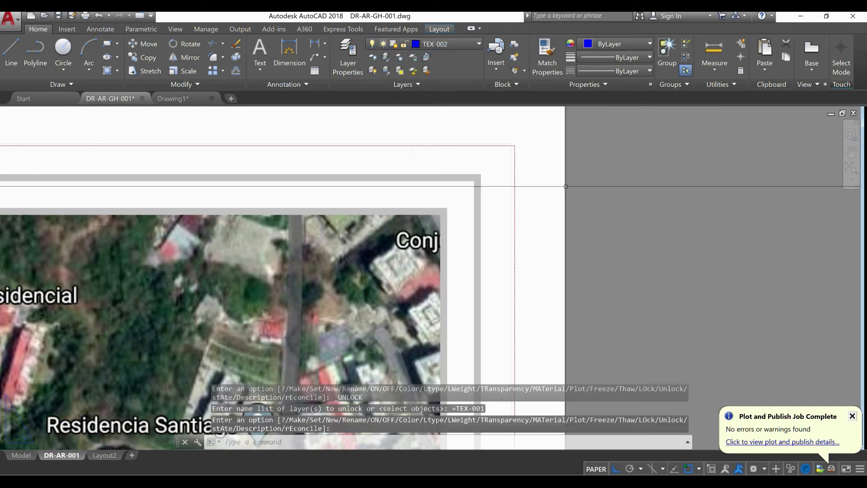
# Erase the outer red border rectangle around the sheet
pyautogui.scroll(6, 511, 135)
pyautogui.scroll(4, 445, 212)
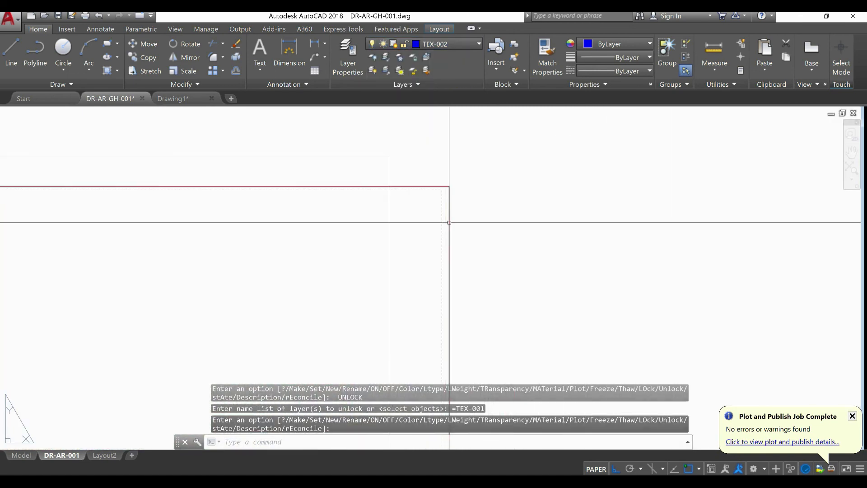
pyautogui.click(451, 186)
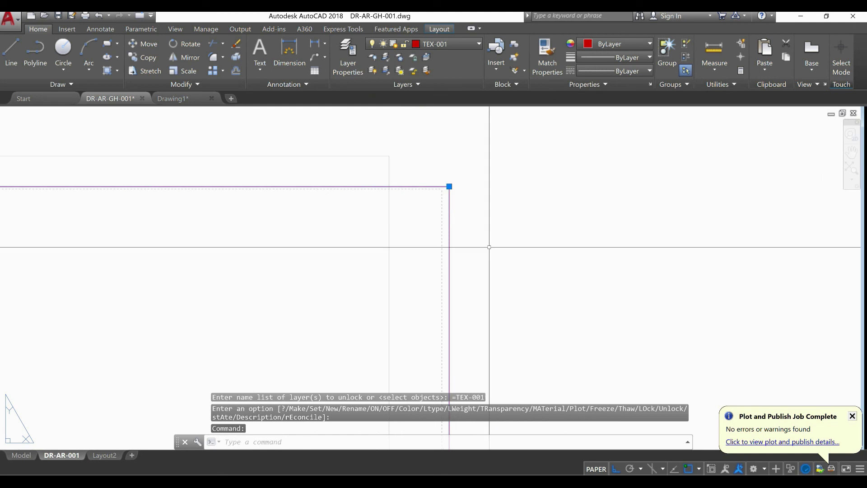
pyautogui.write('E')
pyautogui.press('Return')
pyautogui.scroll(-4, 512, 277)
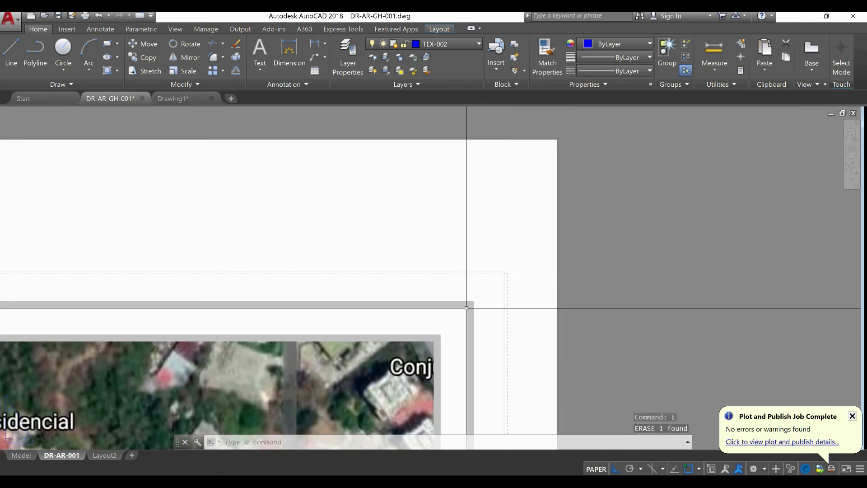
pyautogui.click(470, 303)
pyautogui.scroll(2, 503, 280)
pyautogui.scroll(7, 505, 282)
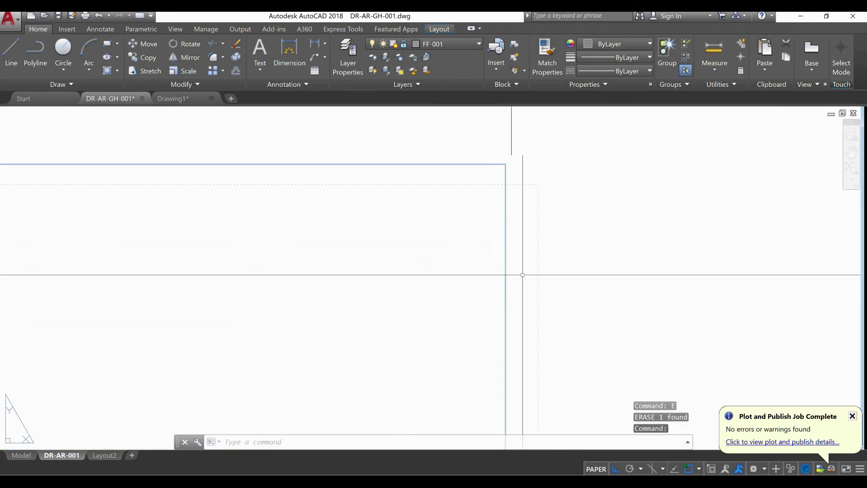
pyautogui.write('m')
pyautogui.press('Return')
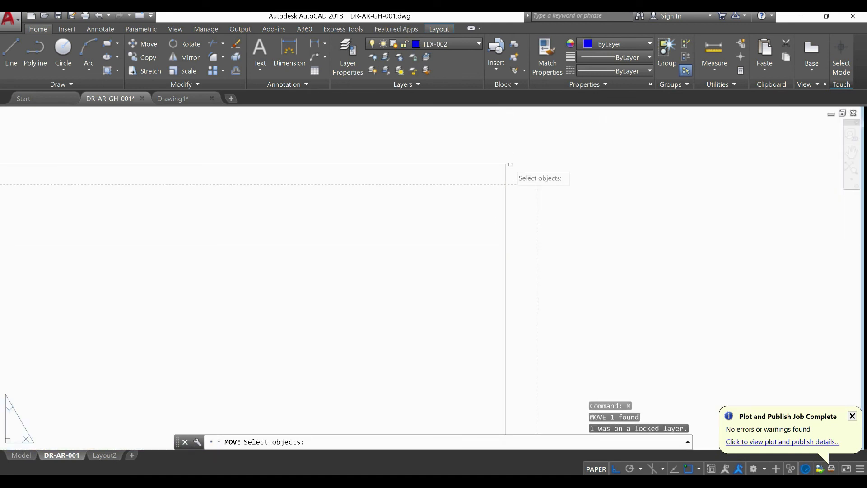
pyautogui.press('Escape')
# Unlock the FF-001 layer that holds the sheet's thin outer frame
pyautogui.click(506, 164)
pyautogui.click(451, 45)
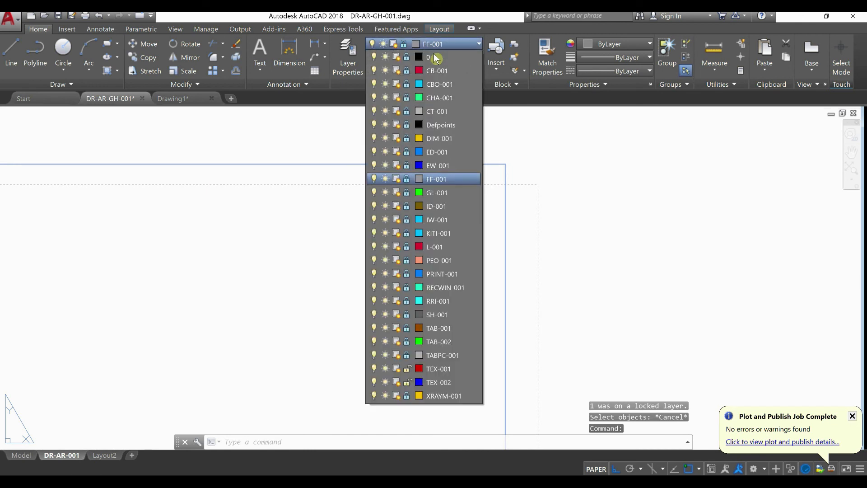
pyautogui.click(407, 181)
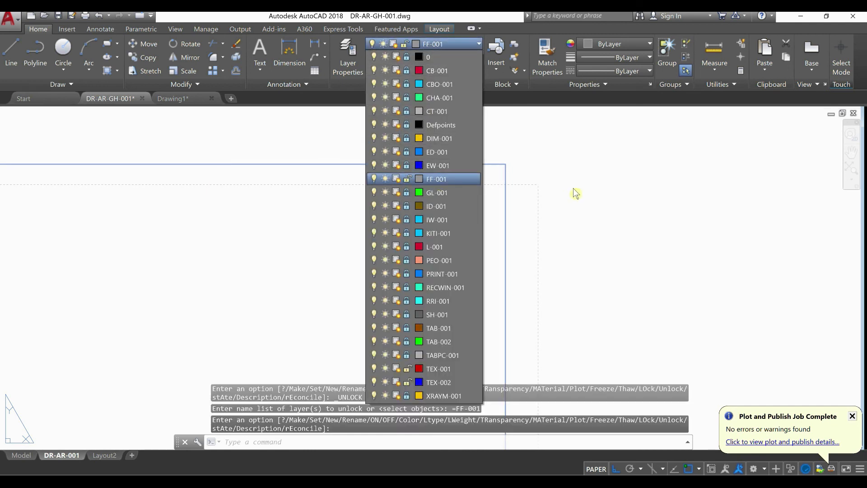
pyautogui.click(575, 192)
# Move the thin outer frame with Ortho off, placing its upper-right corner on the corner of the dashed printable area
pyautogui.click(525, 167)
pyautogui.click(483, 159)
pyautogui.write('m')
pyautogui.press('Return')
pyautogui.click(506, 165)
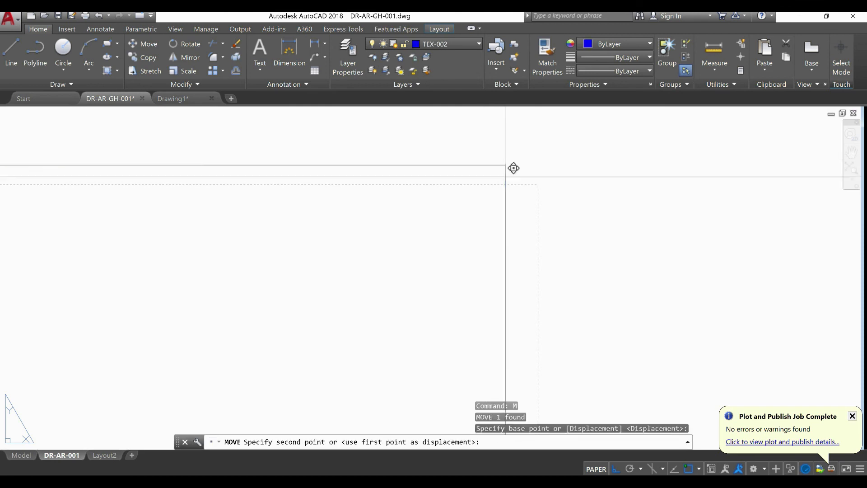
pyautogui.click(615, 469)
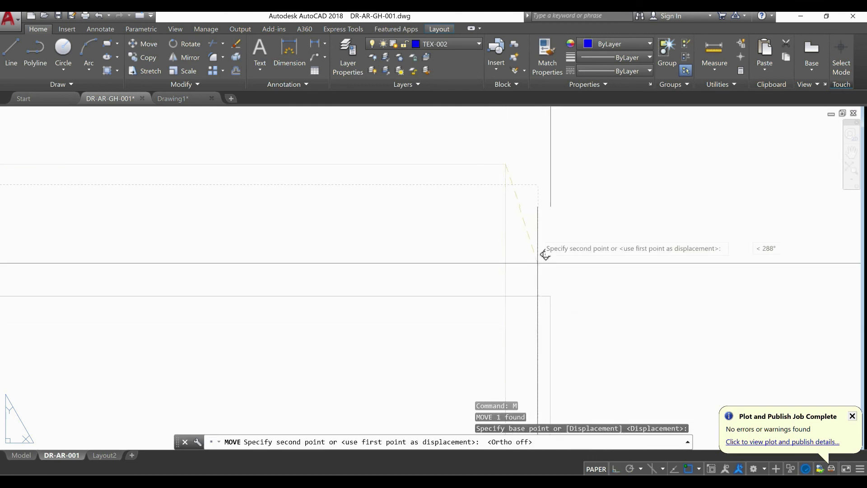
pyautogui.click(549, 150)
pyautogui.scroll(-20, 520, 212)
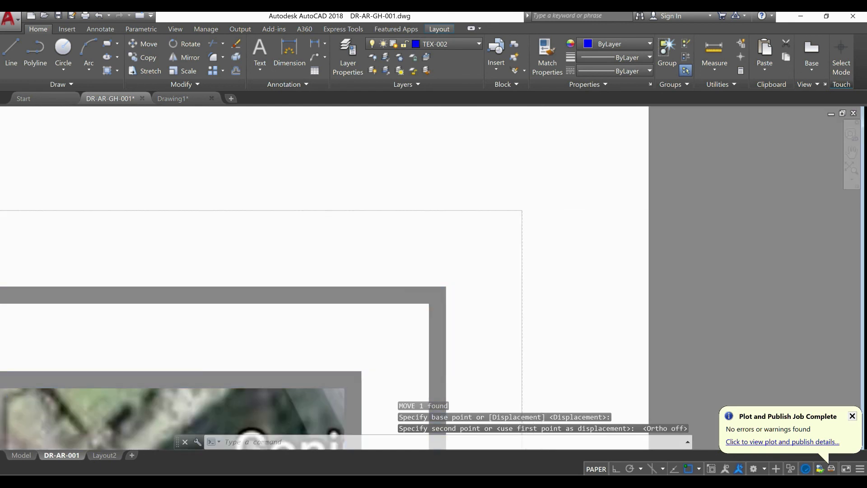
pyautogui.scroll(2, 526, 258)
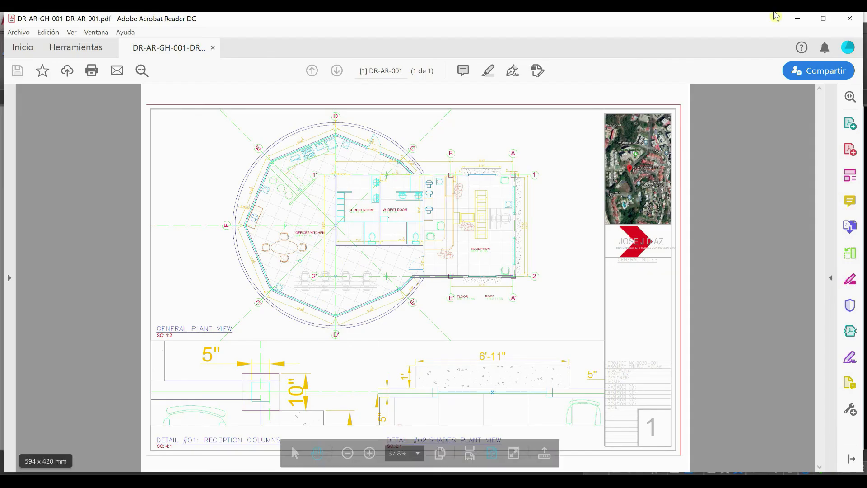
# Start a new plot of the DR-AR-001 layout and choose DWG To PDF.pc3 as the plotter
pyautogui.click(849, 18)
pyautogui.click(6, 30)
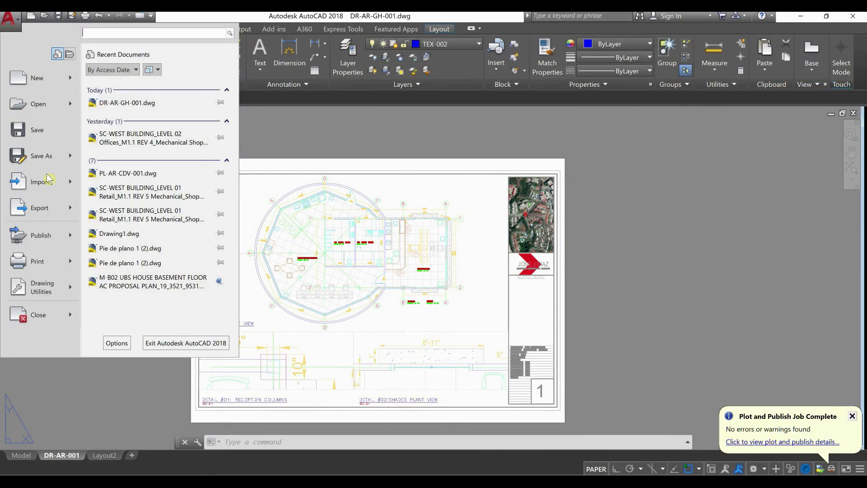
pyautogui.moveTo(72, 266)
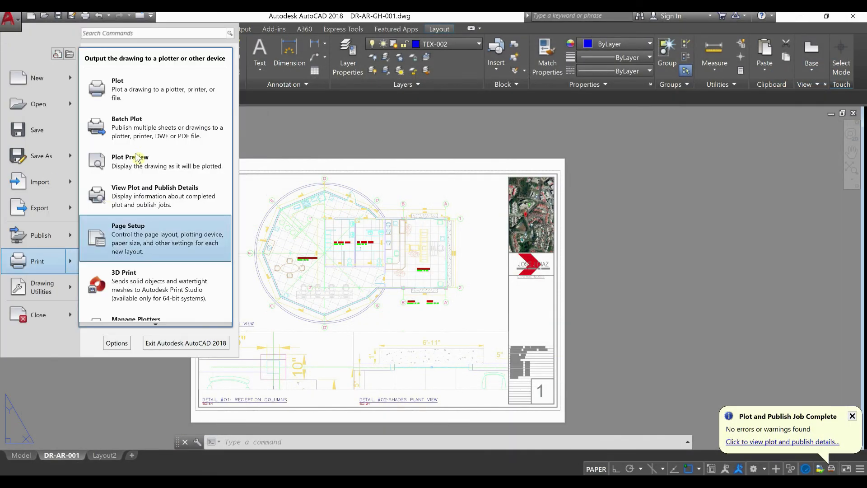
pyautogui.click(173, 97)
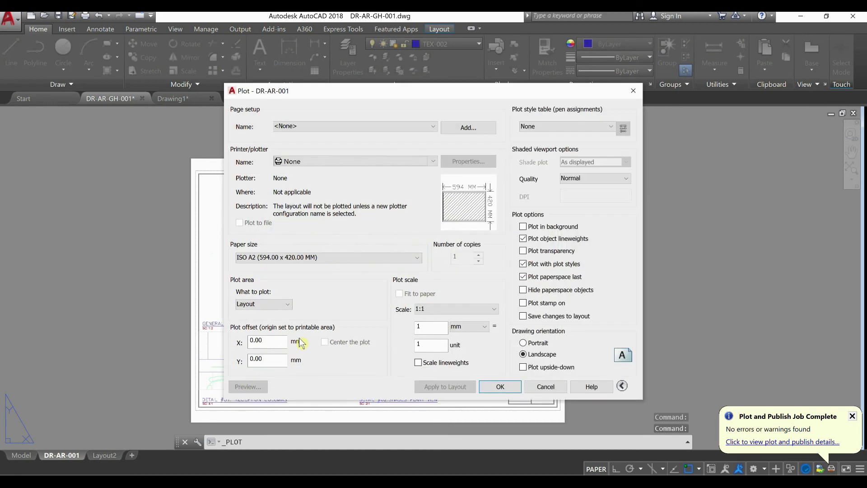
pyautogui.click(344, 163)
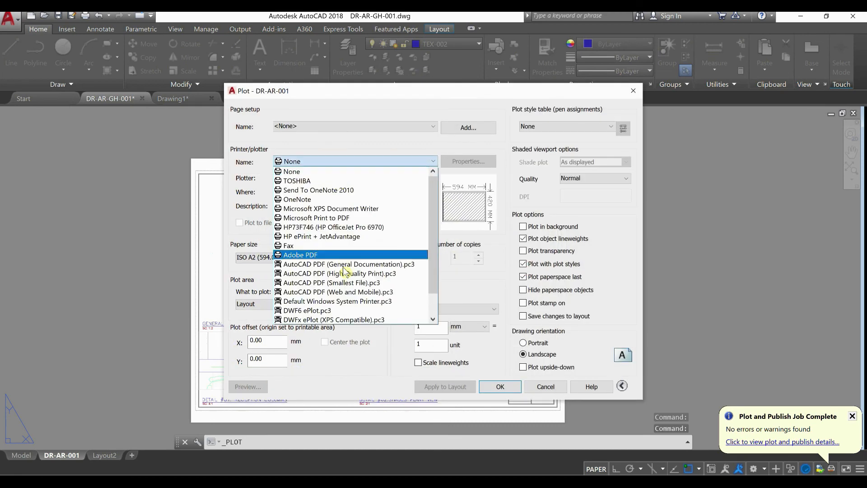
pyautogui.scroll(-2, 357, 296)
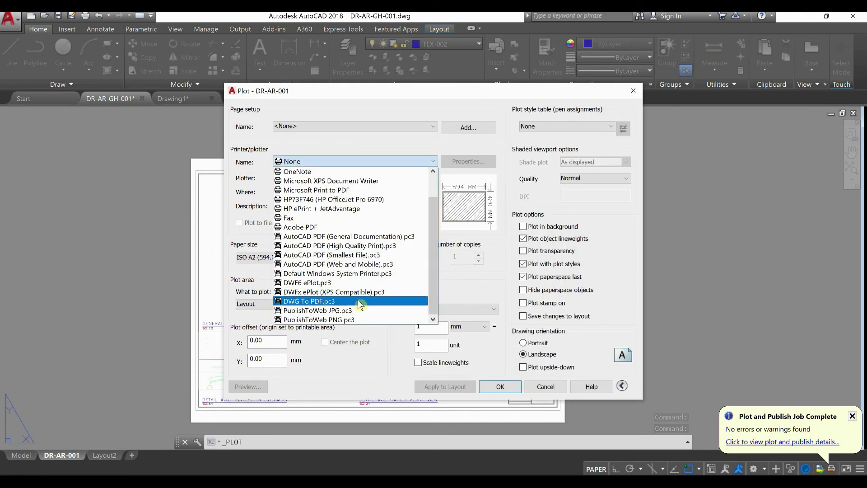
pyautogui.click(359, 301)
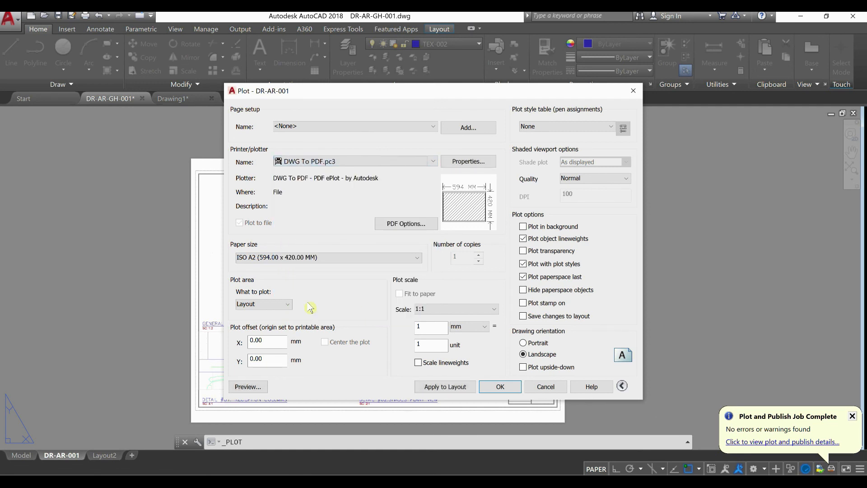
# Set the shaded viewport quality to Maximum with Layout as the plot area, and preview the plot
pyautogui.click(282, 310)
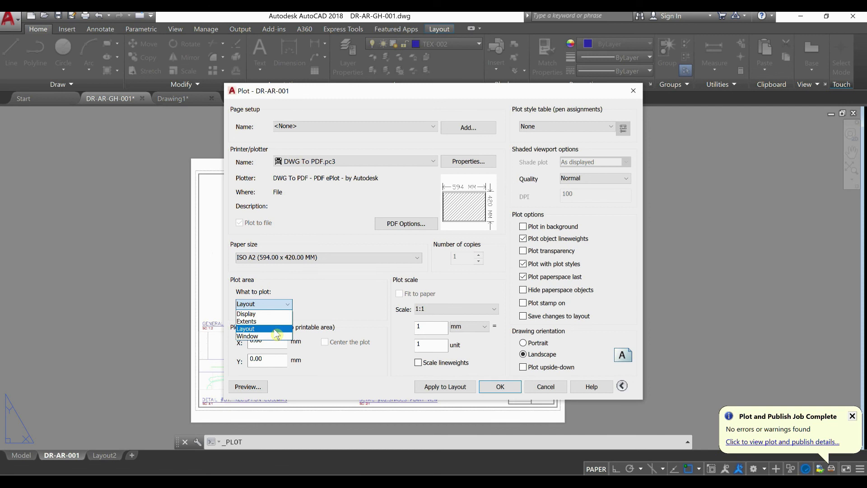
pyautogui.click(253, 328)
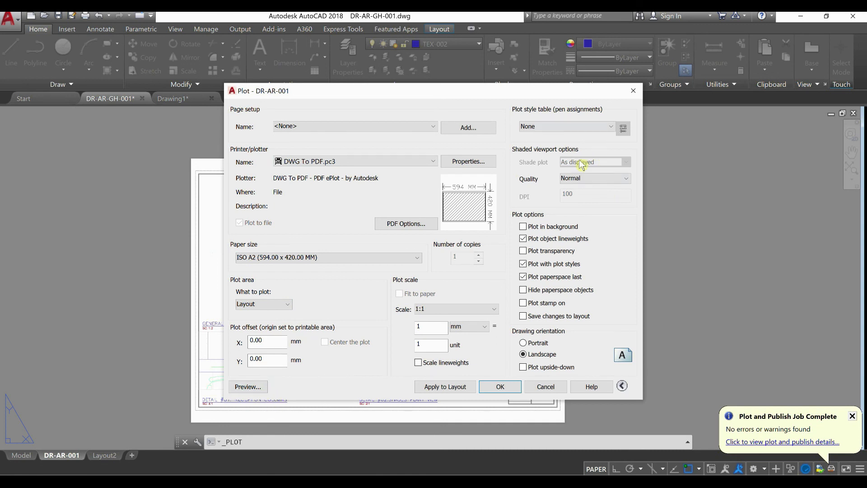
pyautogui.click(600, 179)
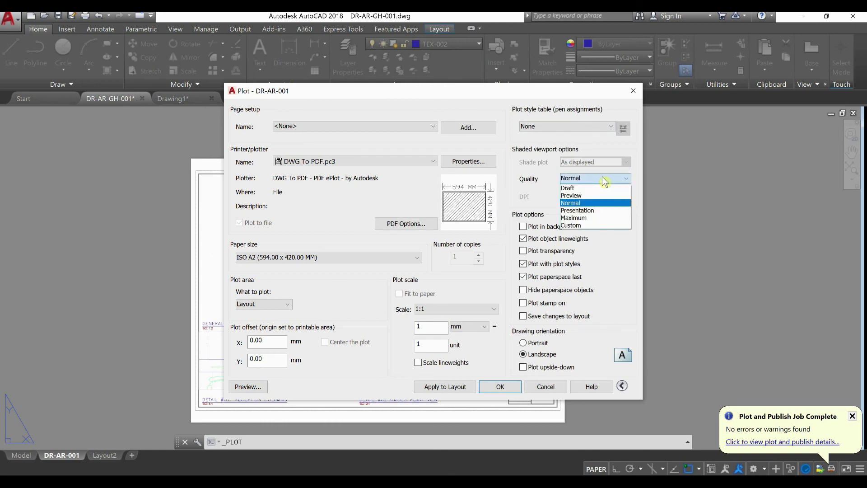
pyautogui.click(601, 218)
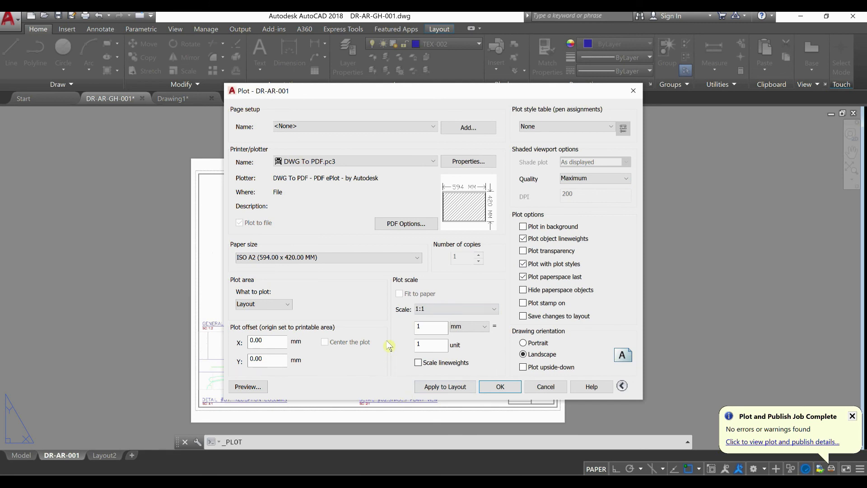
pyautogui.click(273, 386)
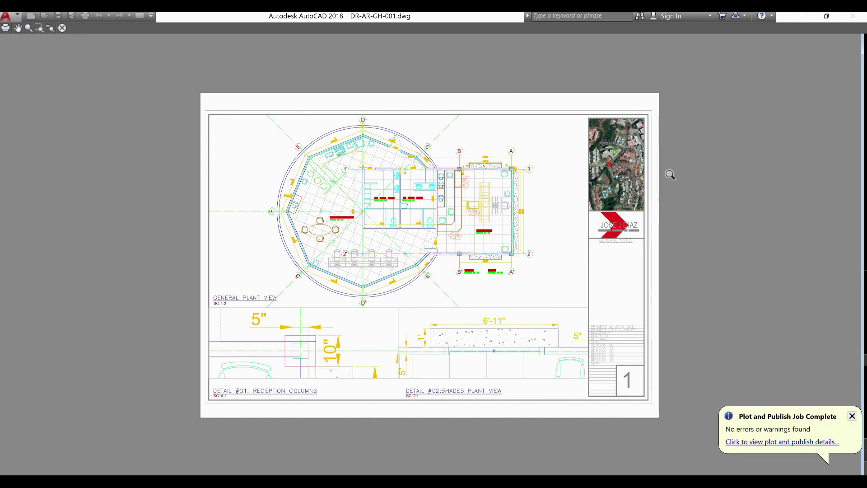
pyautogui.press('Escape')
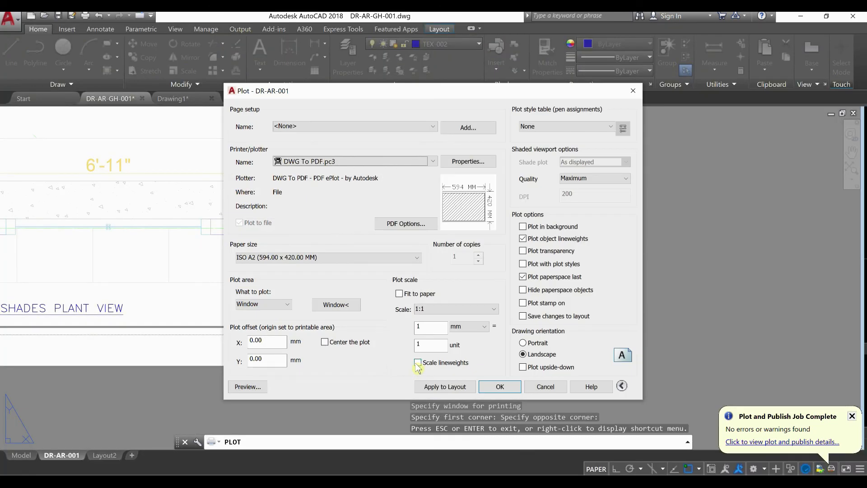
# Define the plot area as a window from the lower-right to the upper-left corner of the sheet's thin outer frame
pyautogui.click(288, 309)
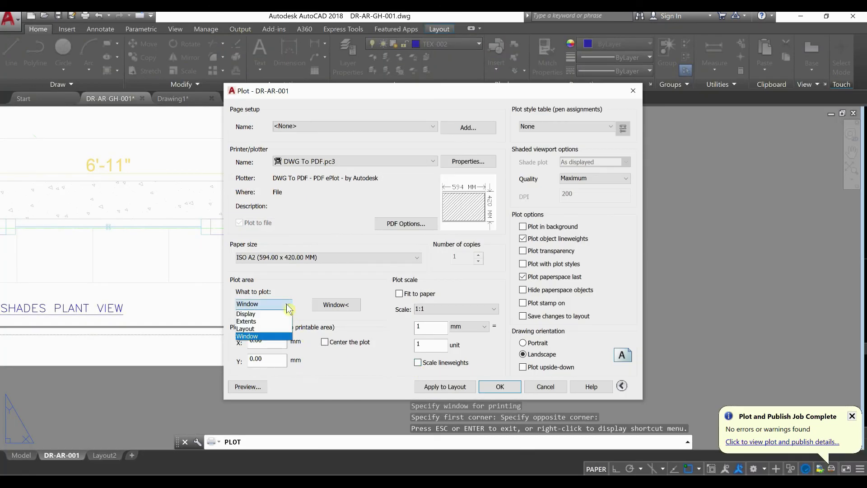
pyautogui.click(262, 340)
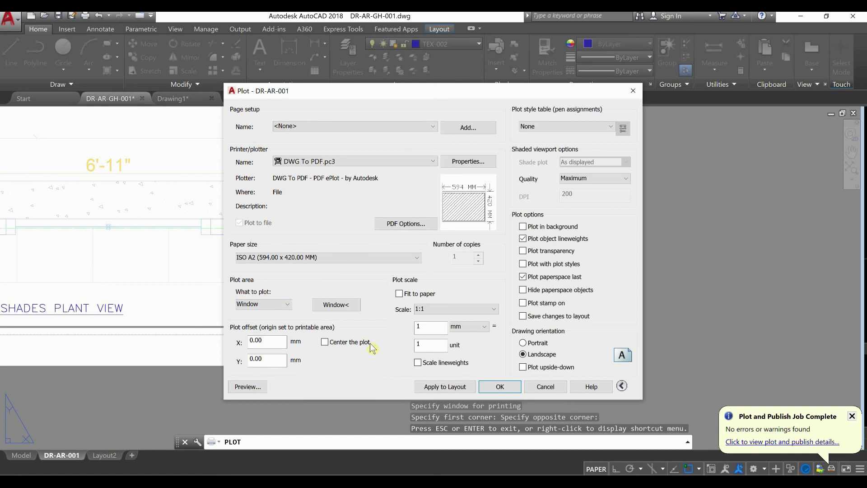
pyautogui.click(343, 306)
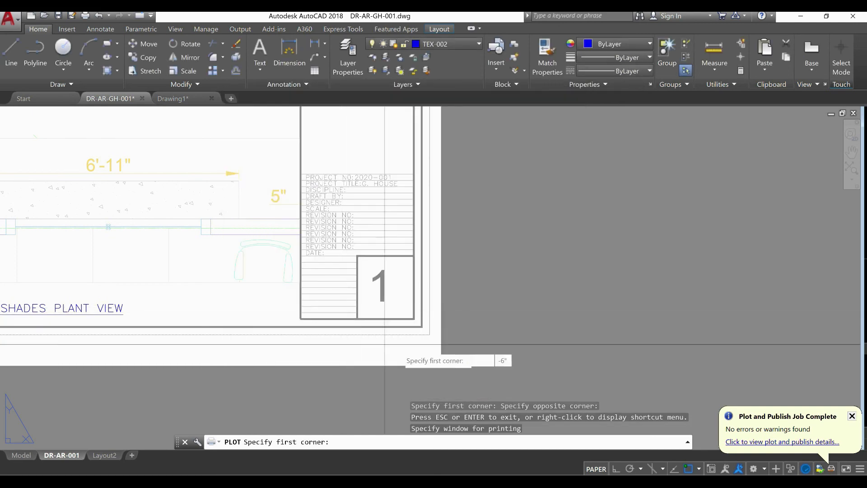
pyautogui.click(429, 334)
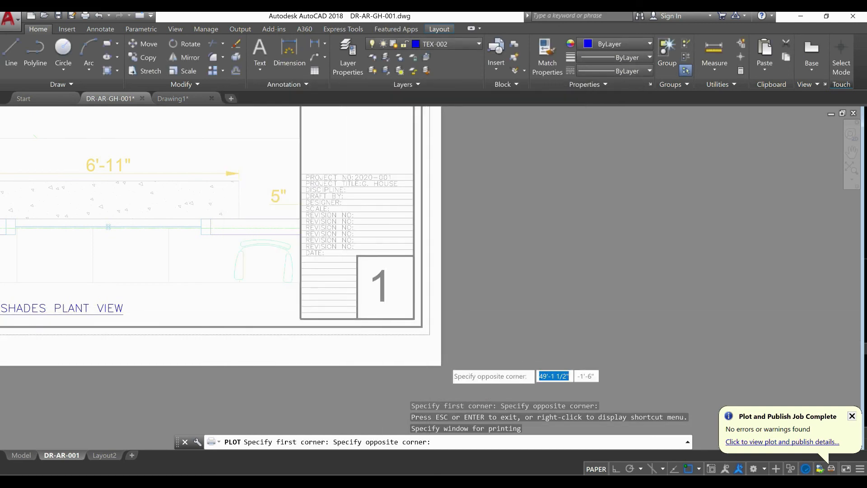
pyautogui.scroll(-6, 444, 364)
pyautogui.scroll(2, 216, 221)
pyautogui.scroll(6, 215, 213)
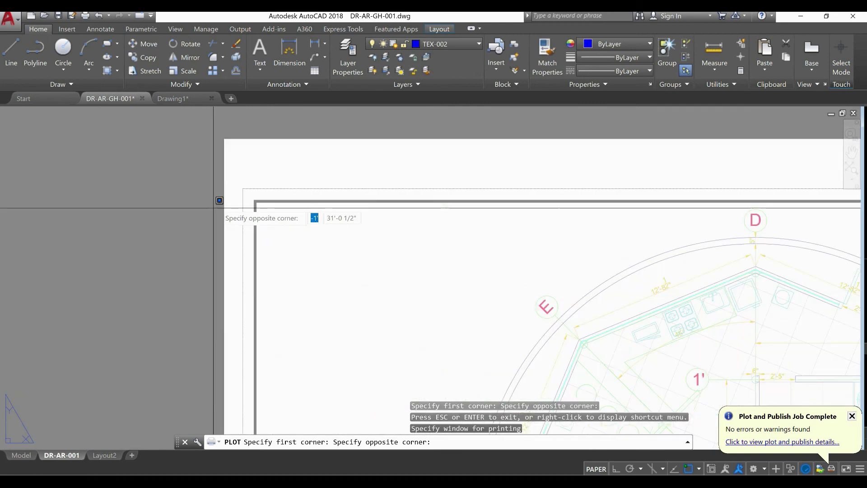
pyautogui.scroll(4, 244, 189)
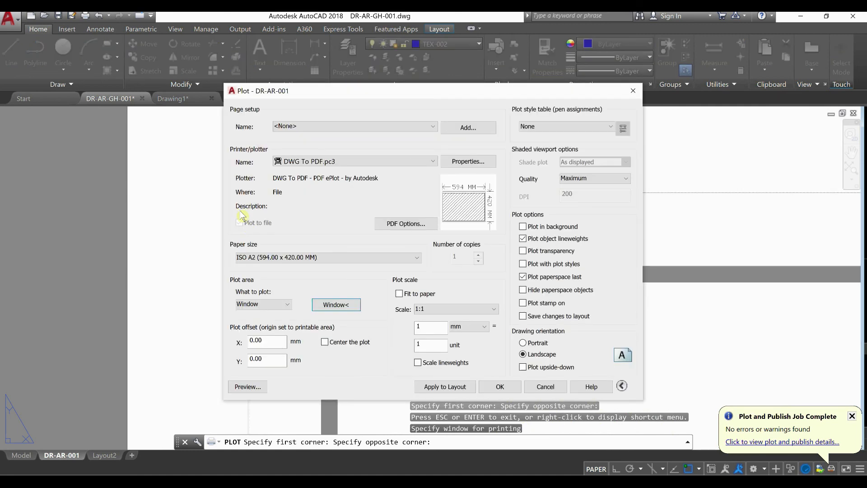
# Center the plot on the paper and preview the sheet
pyautogui.click(325, 341)
pyautogui.click(247, 387)
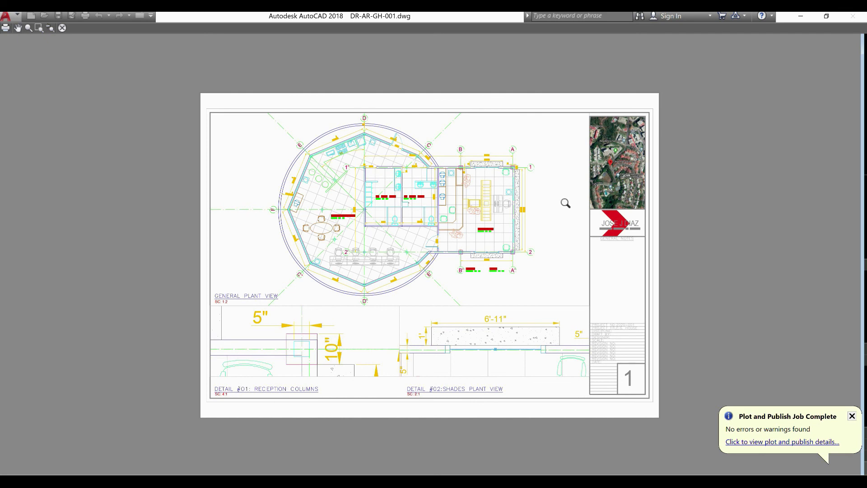
pyautogui.press('Escape')
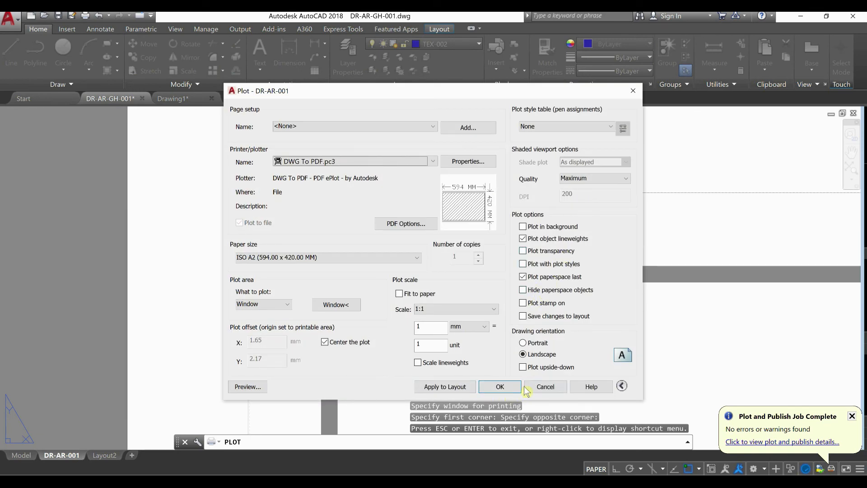
# Plot the sheet to the PDF DR-AR-GH-001-DR-AR-001 in the AR-DR folder, overwriting the existing file
pyautogui.click(506, 391)
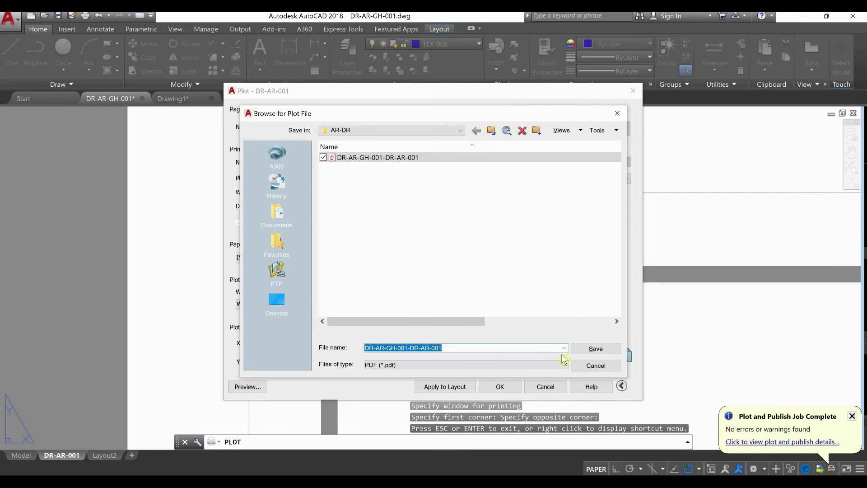
pyautogui.click(594, 349)
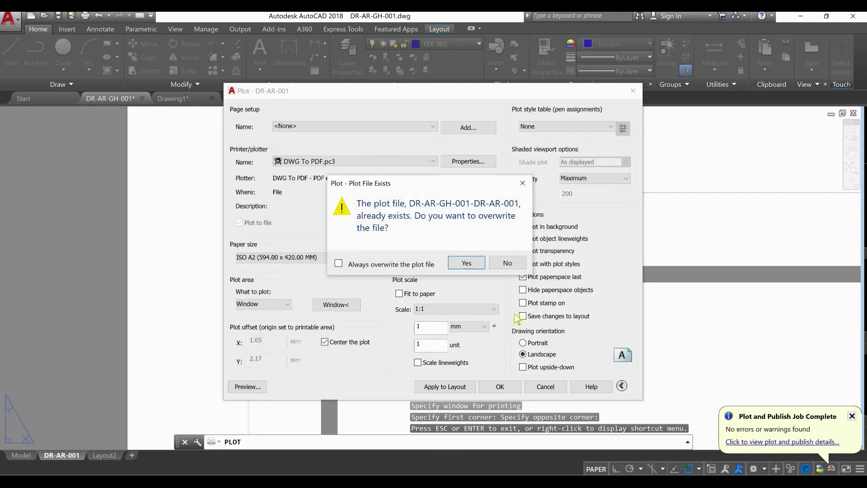
pyautogui.click(468, 263)
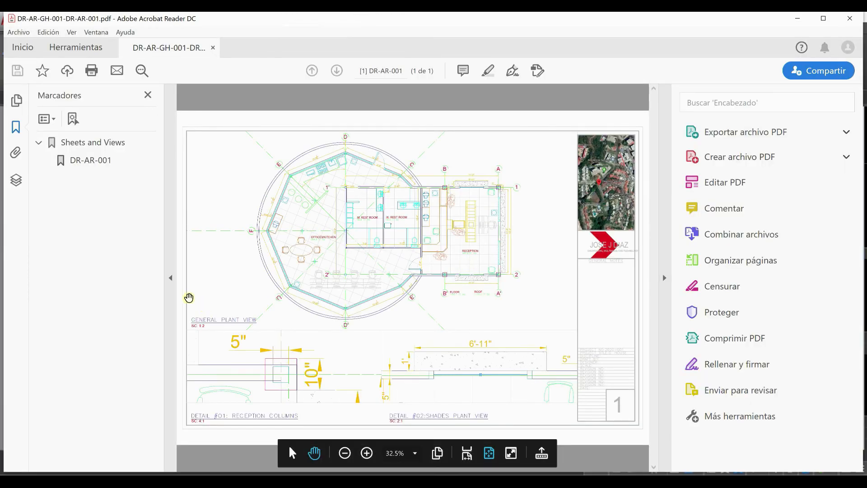
# Collapse the bookmarks and tools panes in the PDF viewer to view the replotted sheet
pyautogui.click(169, 284)
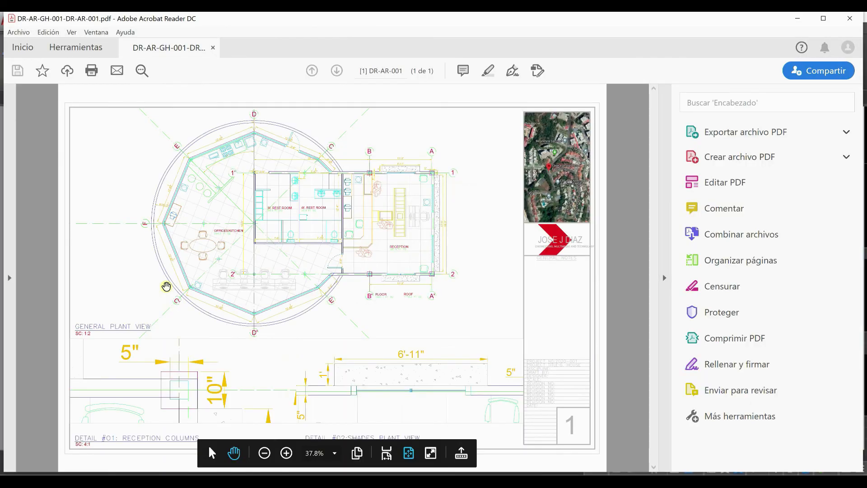
pyautogui.click(665, 280)
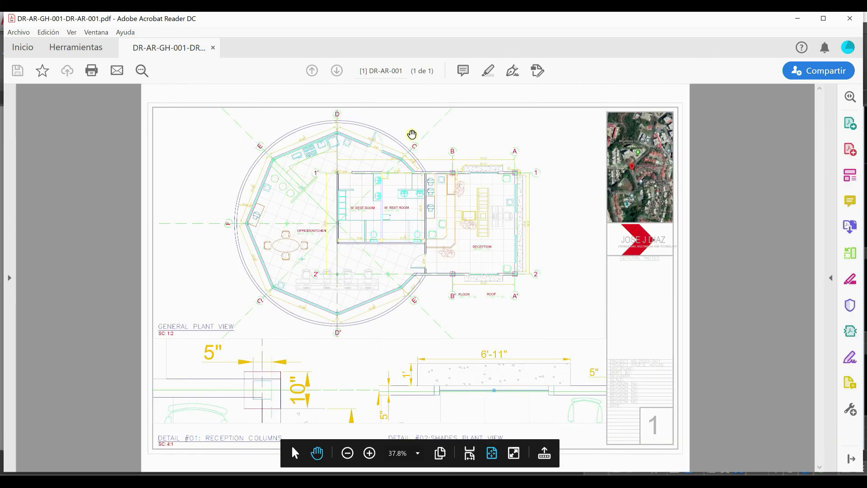